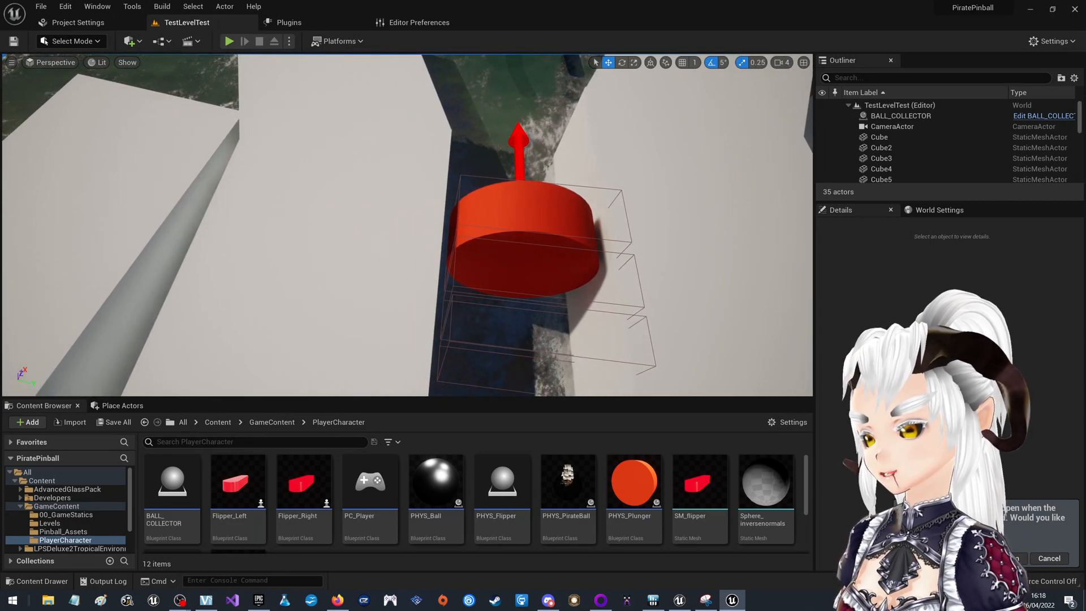
# Shift the red PHYS_Plunger slightly sideways within its launch lane, toward the long wall block opposite Cube14.
pyautogui.press('d')
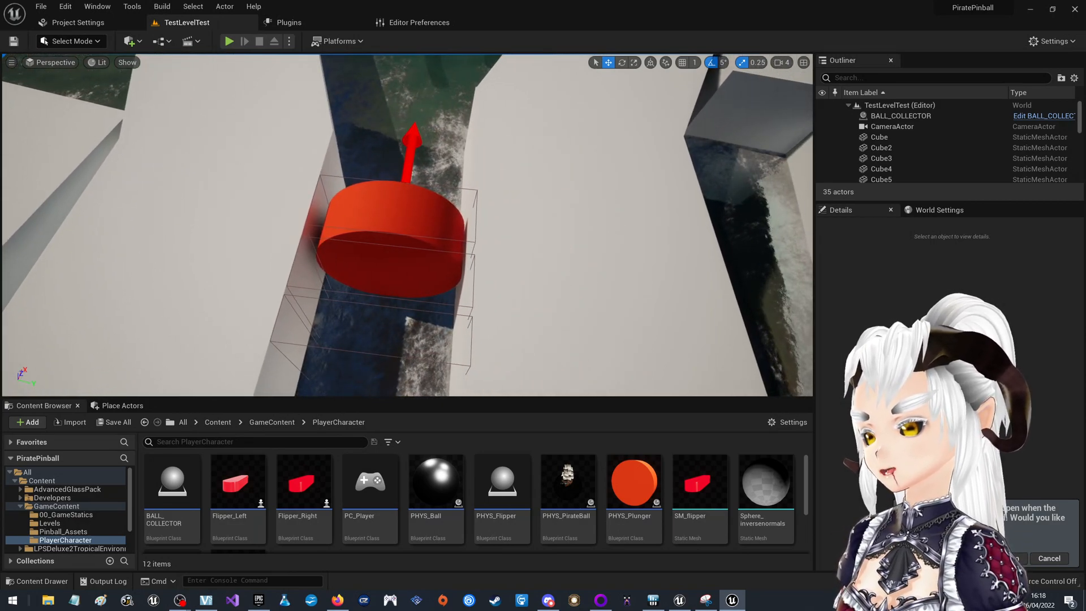
pyautogui.press('a')
pyautogui.click(484, 240)
pyautogui.moveTo(484, 240); pyautogui.dragTo(453, 243)
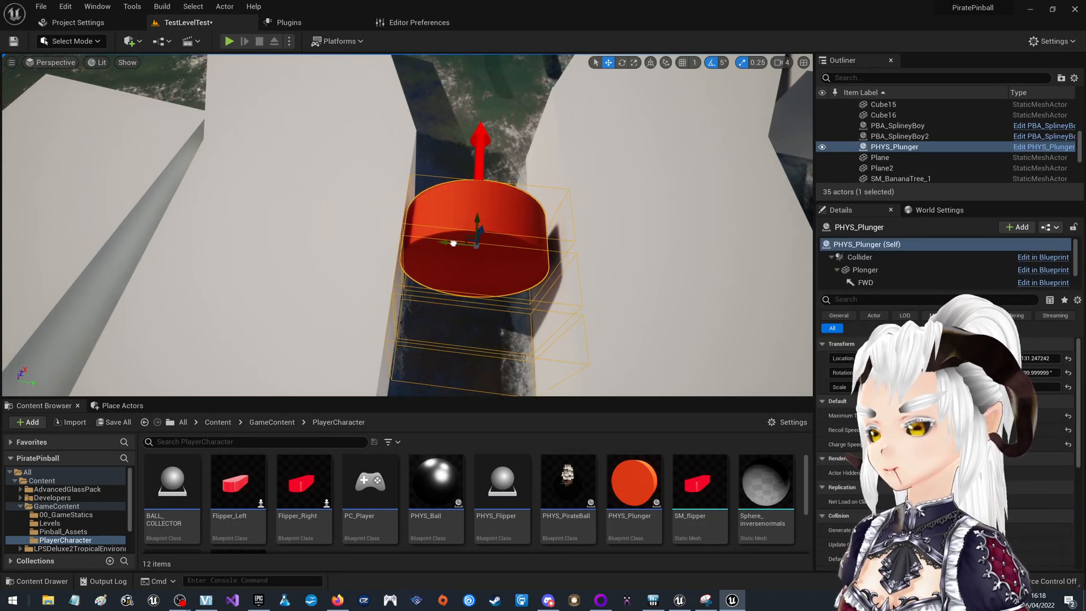
# Nudge the long wall block Cube14 beside the launch lane slightly sideways toward the plunger.
pyautogui.click(689, 224)
pyautogui.press('s')
pyautogui.press('d')
pyautogui.moveTo(689, 224)
pyautogui.mouseDown(button='right')
pyautogui.moveTo(721, 225)
pyautogui.moveTo(706, 224)
pyautogui.mouseUp(button='right')
pyautogui.press('a')
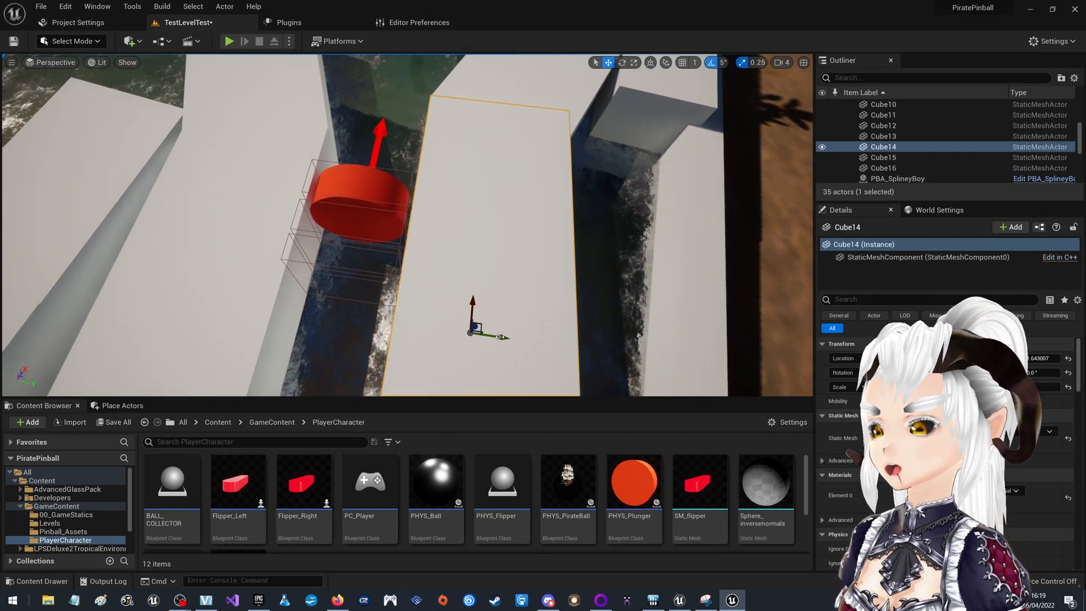
pyautogui.moveTo(501, 338); pyautogui.dragTo(495, 337)
# Nudge the wall block Cube16 at the launch lane's exit sideways to line up its lane side with Cube14.
pyautogui.moveTo(495, 336); pyautogui.dragTo(499, 298, button='right')
pyautogui.press('w')
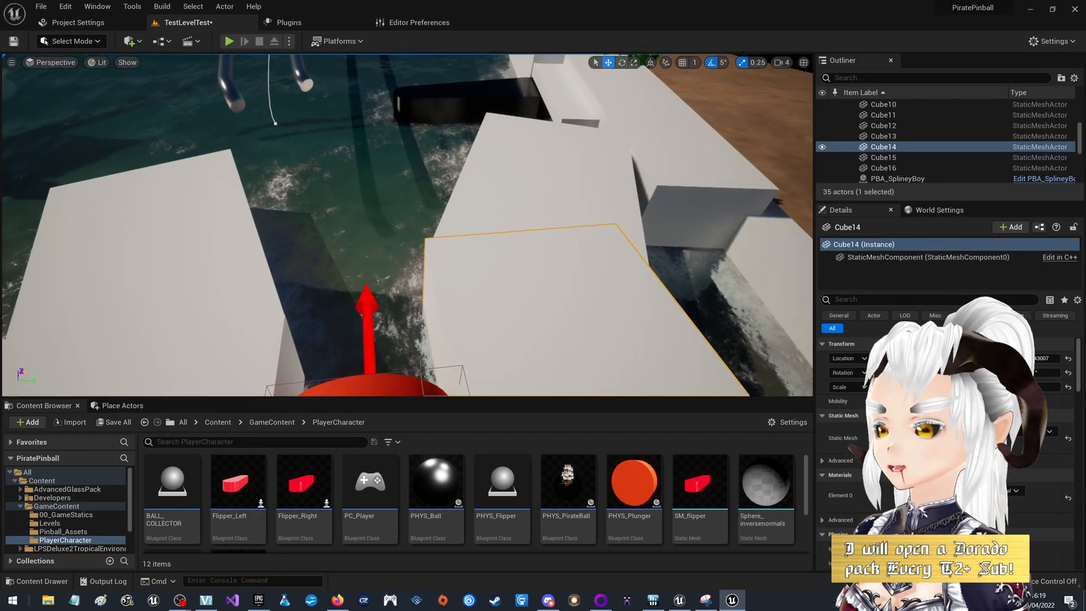
pyautogui.click(509, 219)
pyautogui.moveTo(555, 255); pyautogui.dragTo(546, 258)
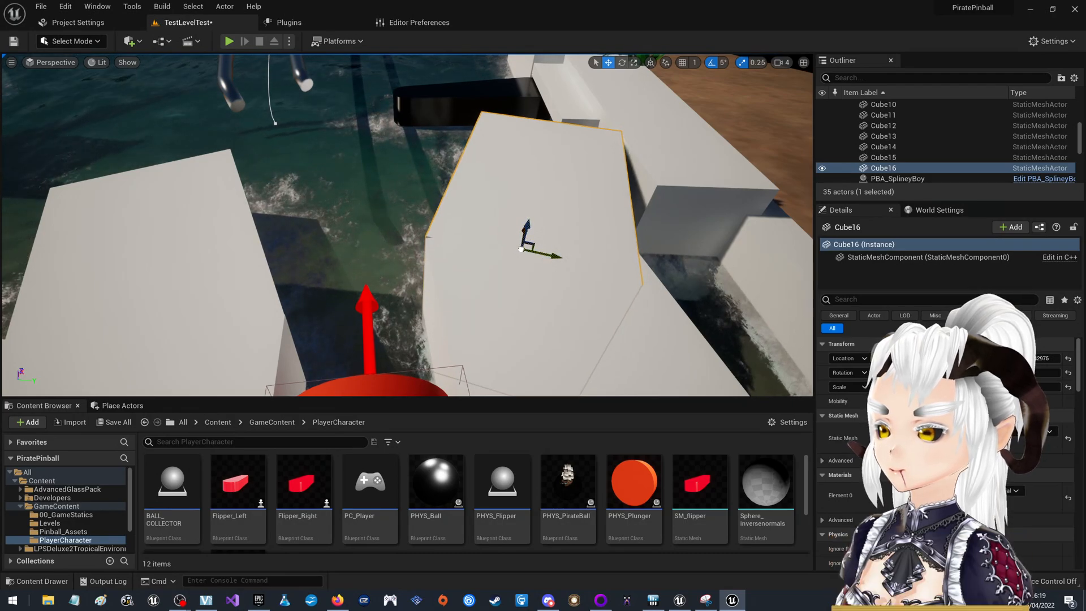
pyautogui.press('d')
pyautogui.moveTo(505, 331); pyautogui.dragTo(501, 333, button='right')
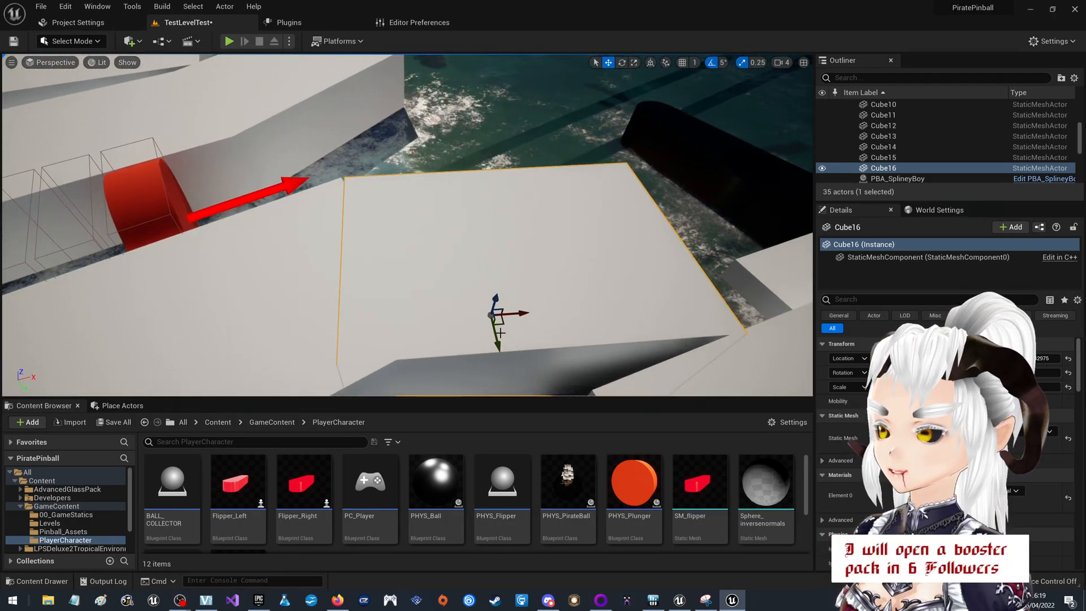
pyautogui.moveTo(504, 323); pyautogui.dragTo(499, 324)
# Save the level and playtest the pinball table in full screen.
pyautogui.press('a')
pyautogui.moveTo(499, 324); pyautogui.dragTo(594, 302, button='right')
pyautogui.press('s')
pyautogui.press('a')
pyautogui.press('w')
pyautogui.press('s')
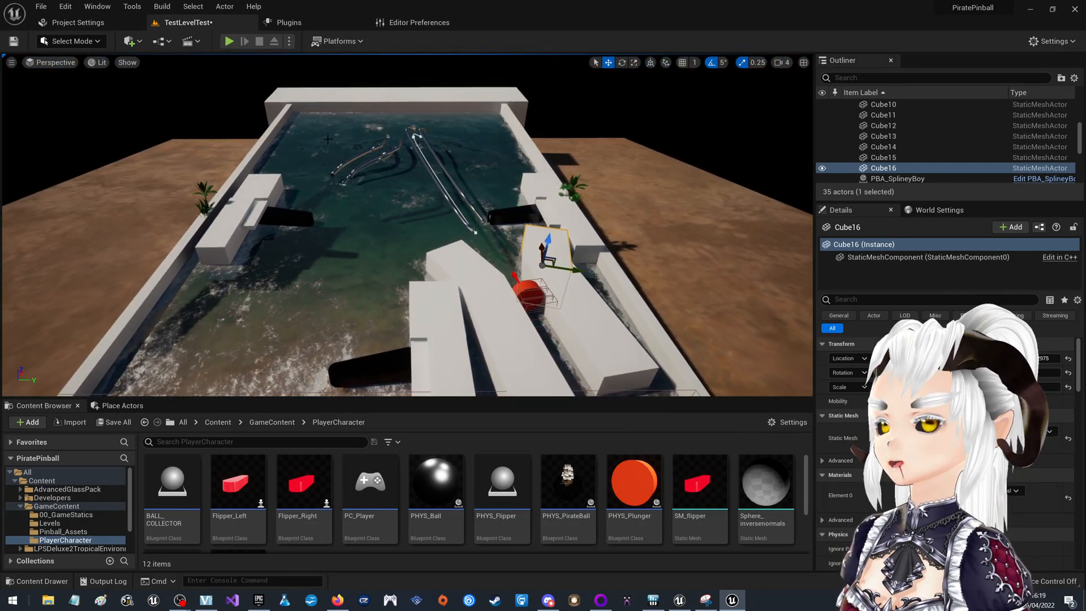
pyautogui.click(14, 41)
pyautogui.click(229, 40)
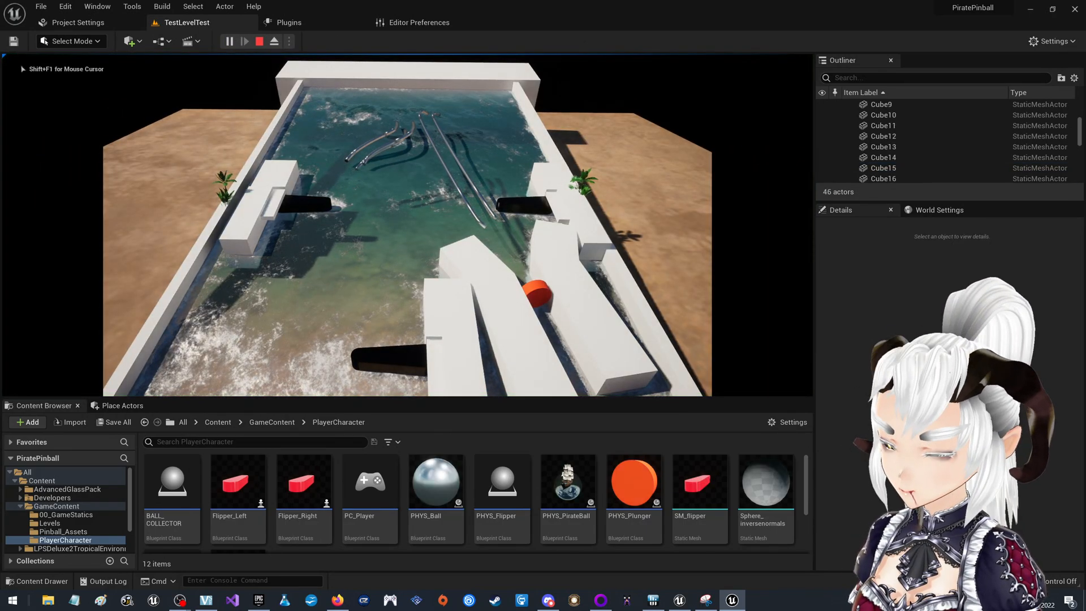
pyautogui.press('F11')
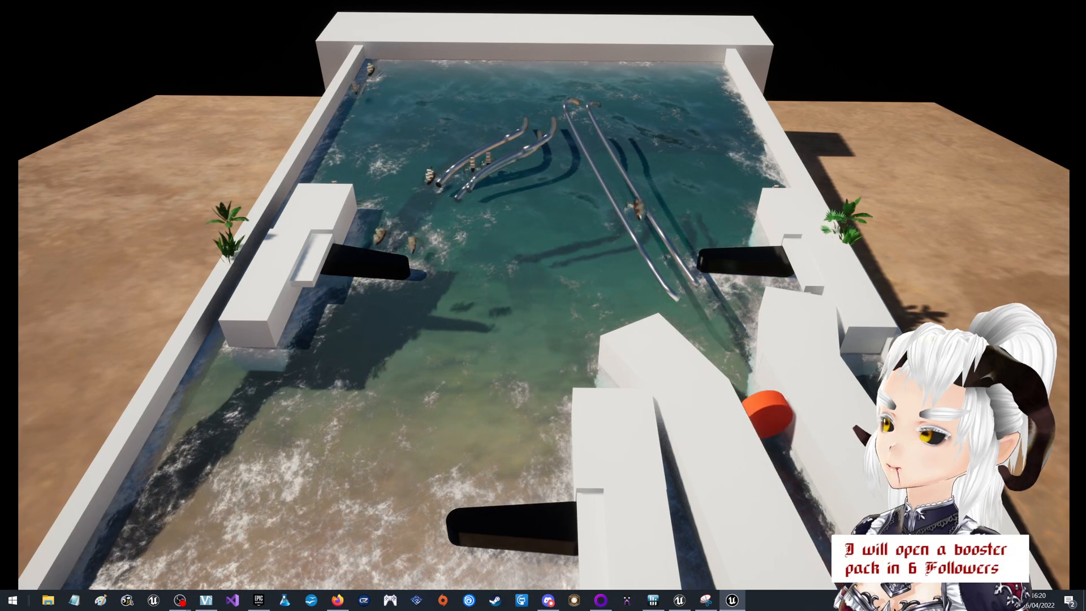
pyautogui.press('Escape')
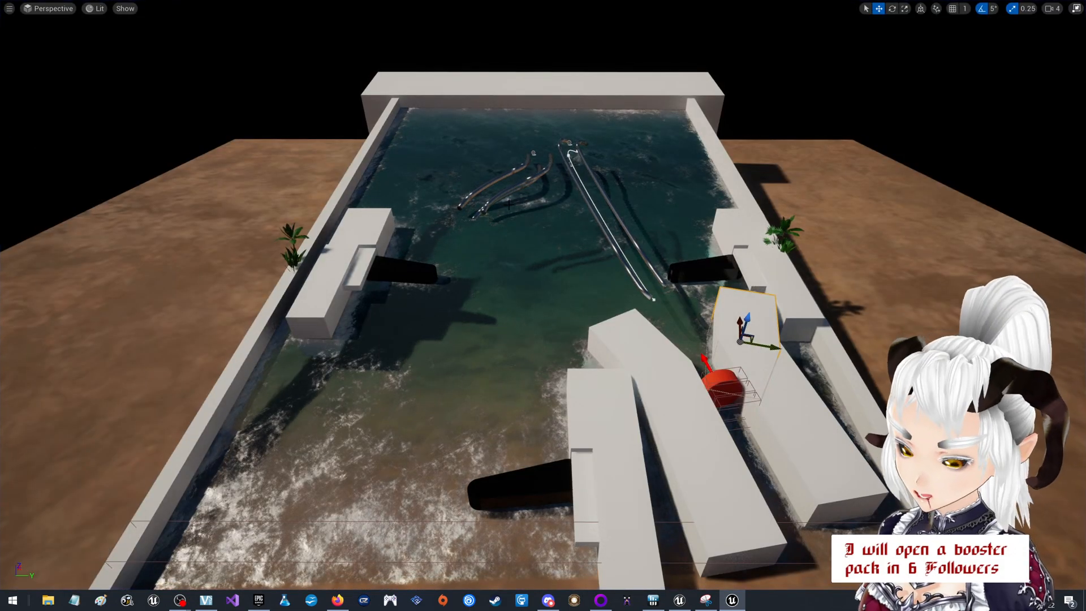
pyautogui.press('F11')
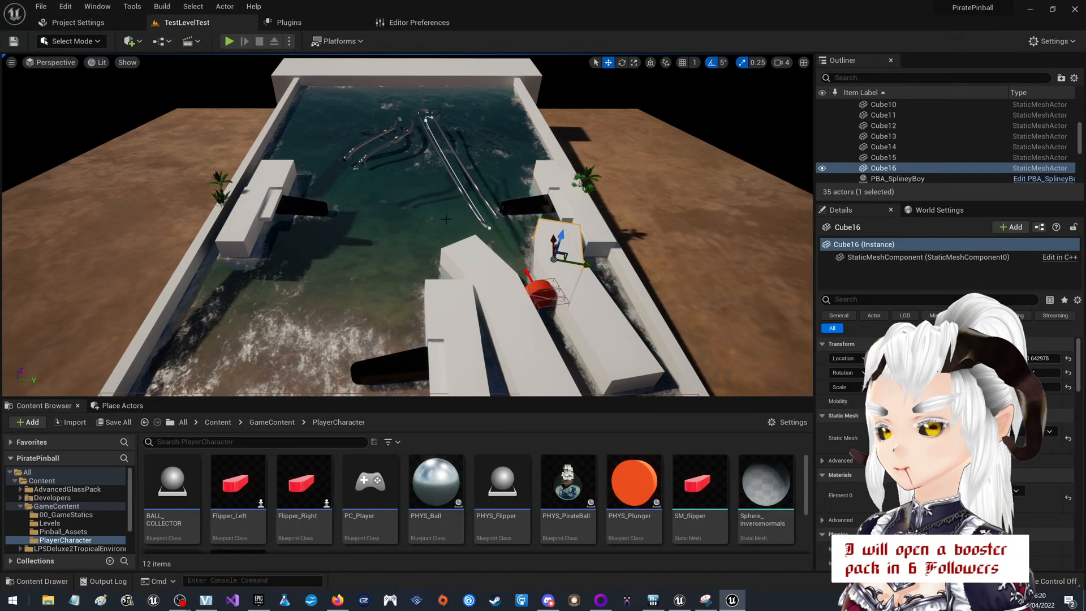
# Open the PHYS_PirateBall blueprint and set the default value of GravyAcceleration to 2000.
pyautogui.click(568, 483)
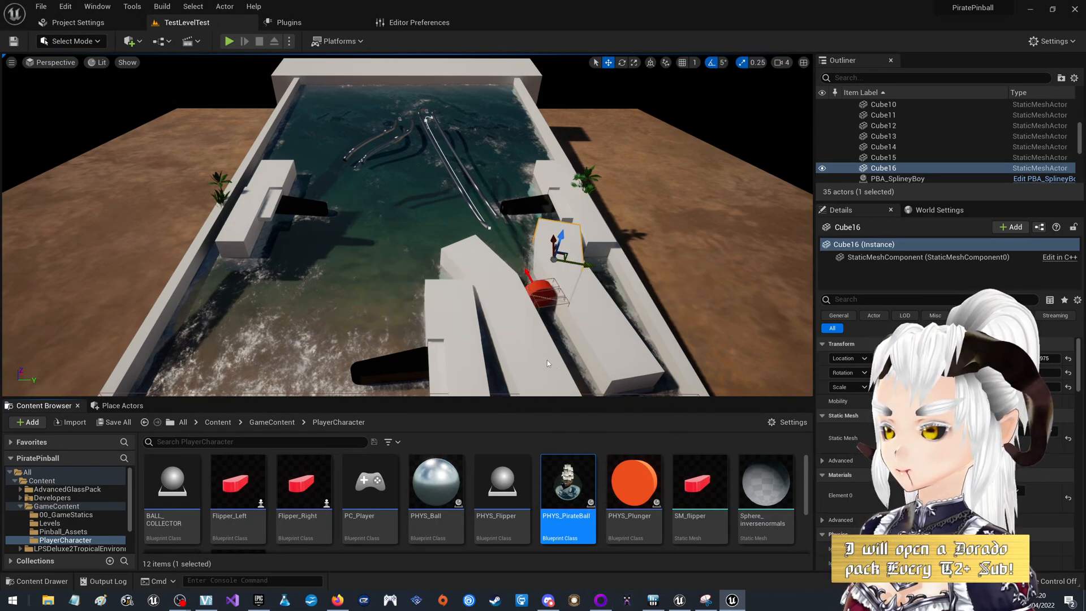
pyautogui.doubleClick(567, 480)
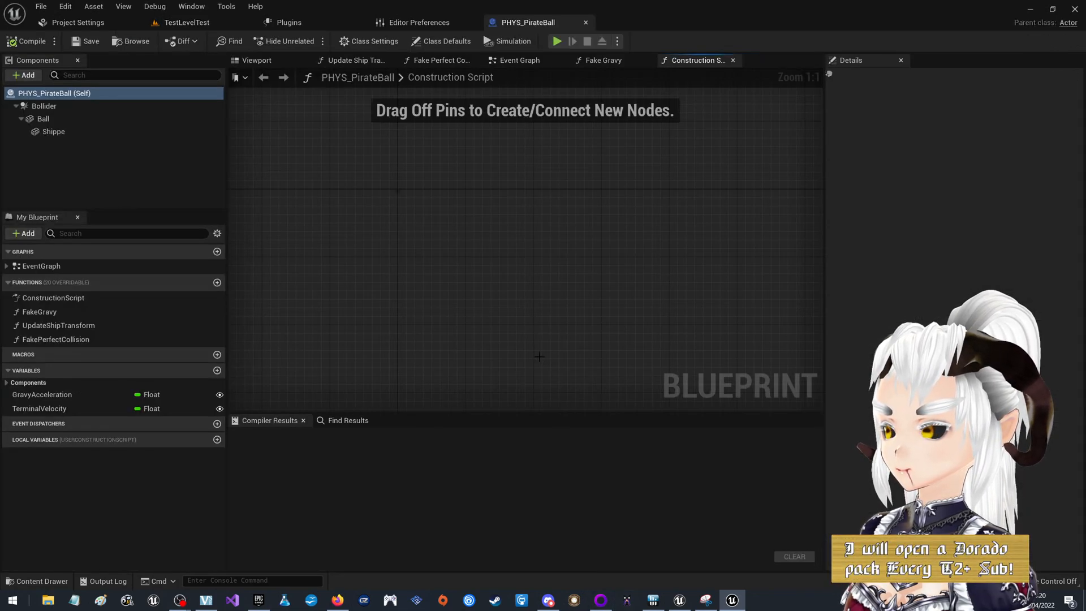
pyautogui.click(56, 396)
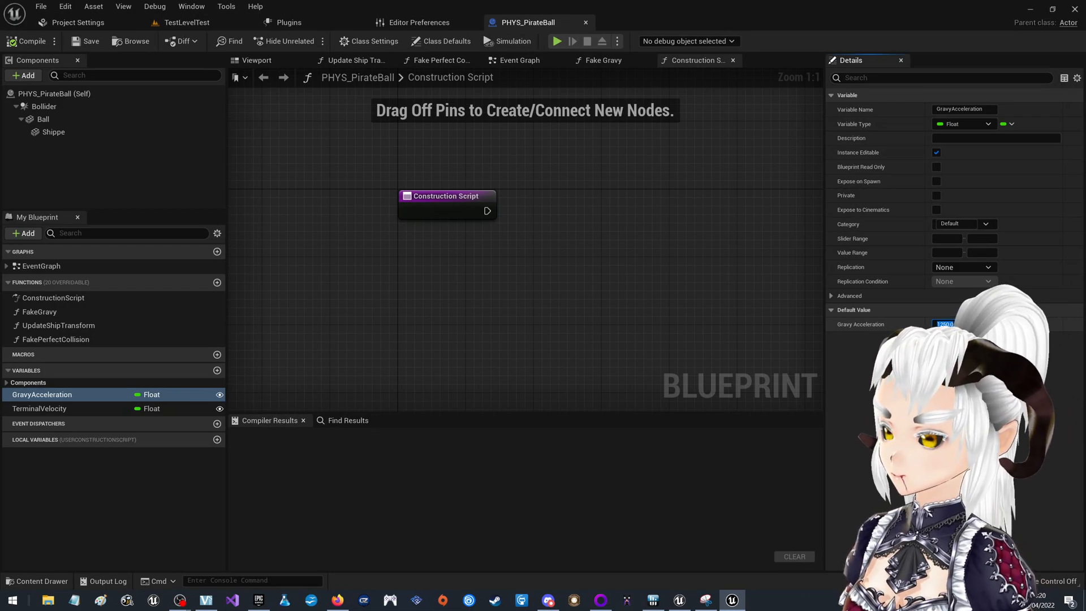
pyautogui.write('2500')
pyautogui.press('Return')
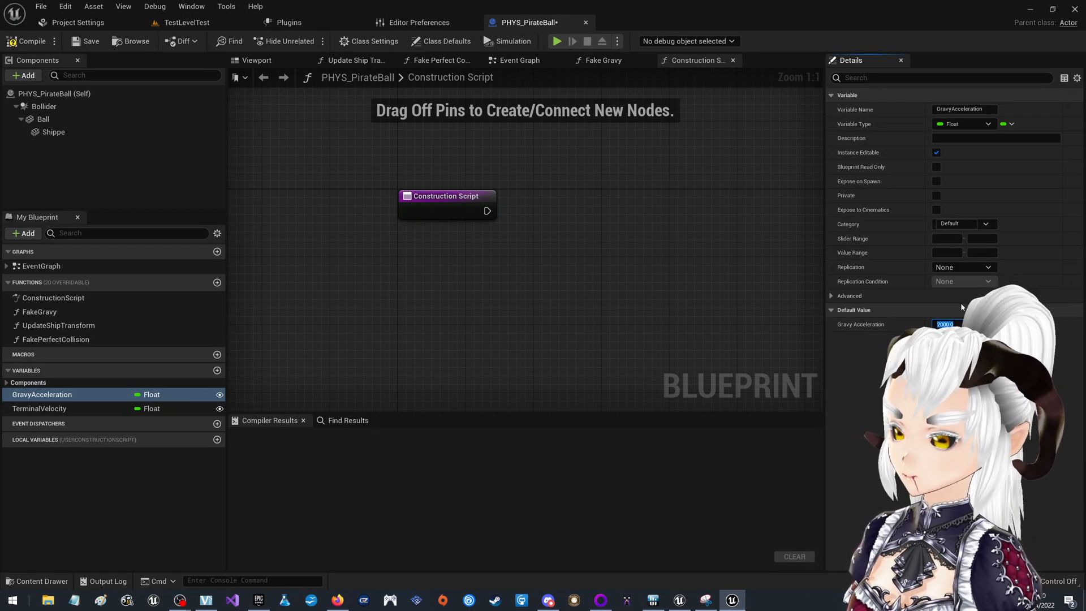
# Set the default value of TerminalVelocity to 9000, and compile and save the PHYS_PirateBall blueprint.
pyautogui.click(74, 408)
pyautogui.click(954, 324)
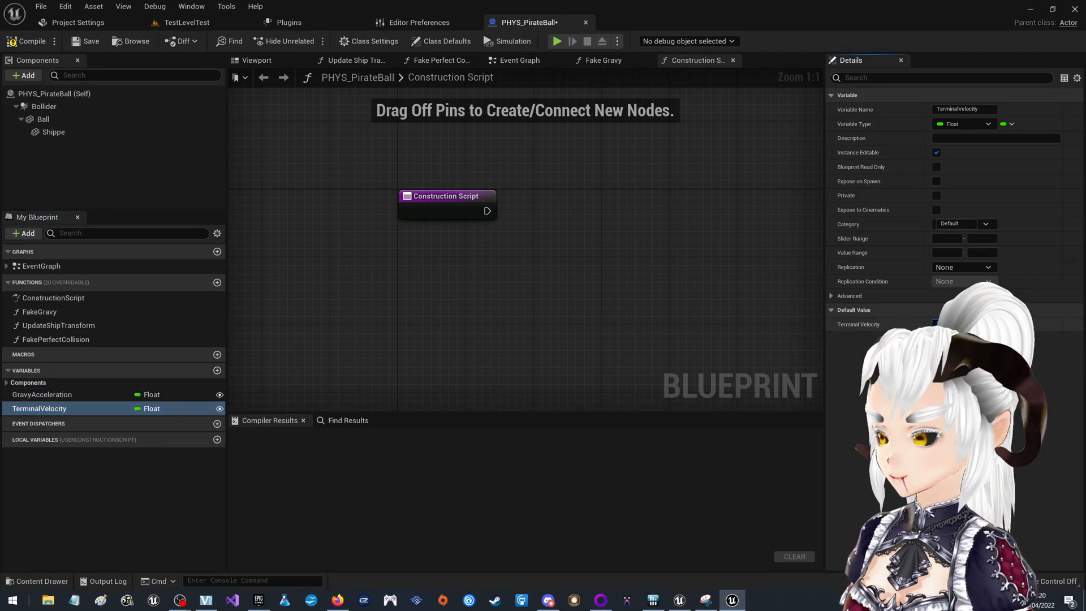
pyautogui.write('9000')
pyautogui.press('Return')
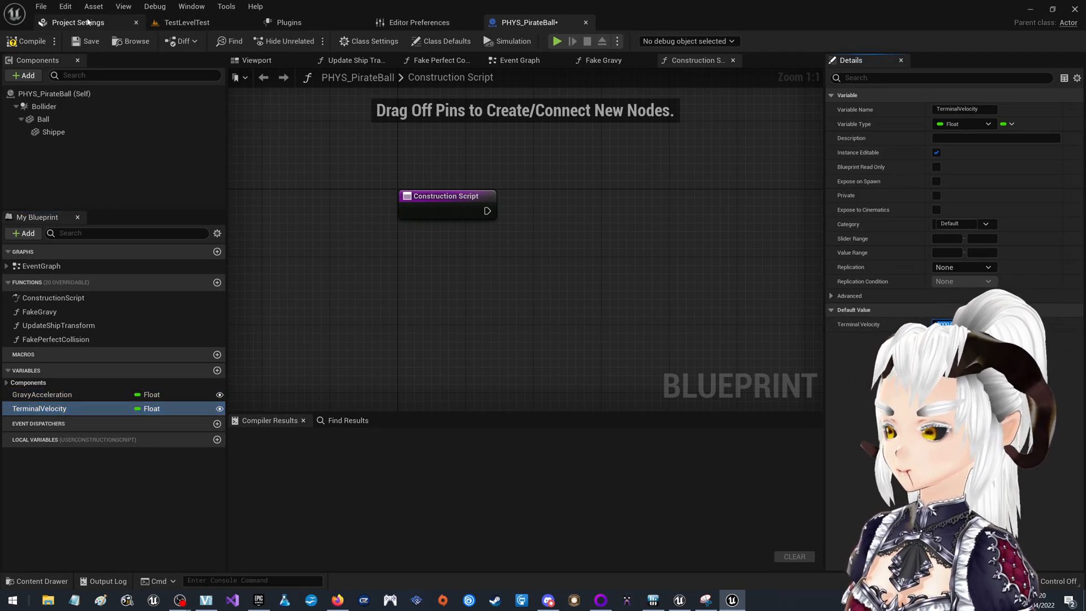
pyautogui.click(25, 42)
pyautogui.click(86, 40)
# Playtest the table in the standalone preview to check the ball's new gravity and terminal velocity.
pyautogui.click(187, 22)
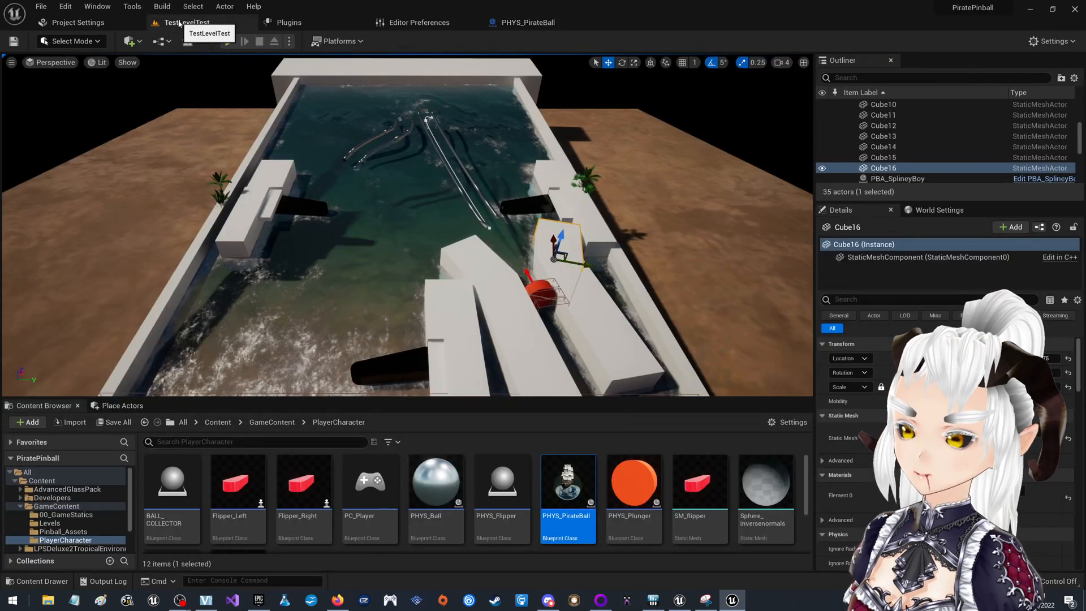
pyautogui.click(528, 22)
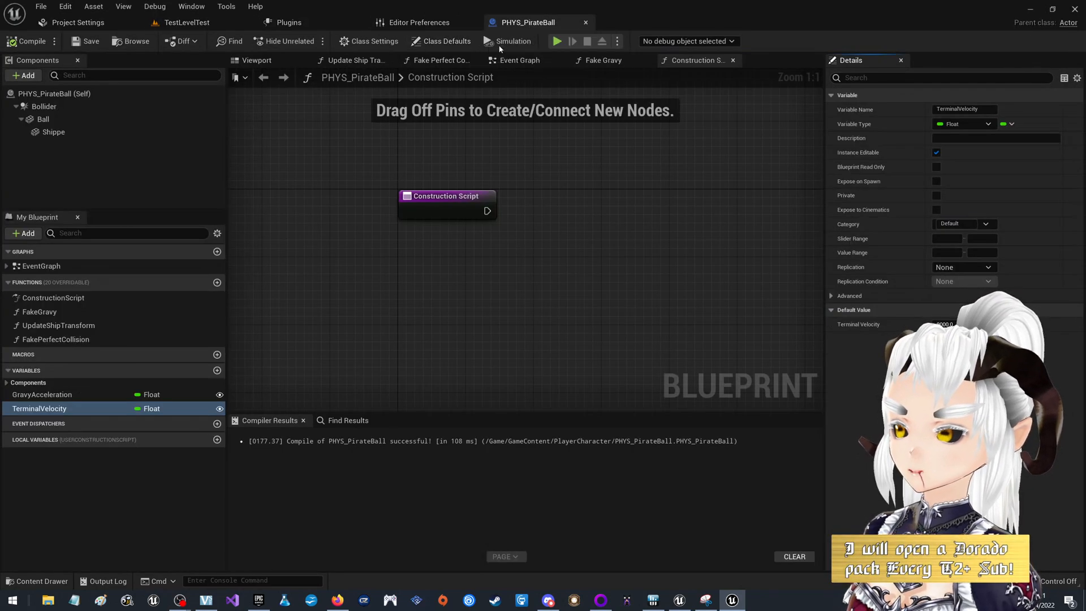
pyautogui.click(557, 42)
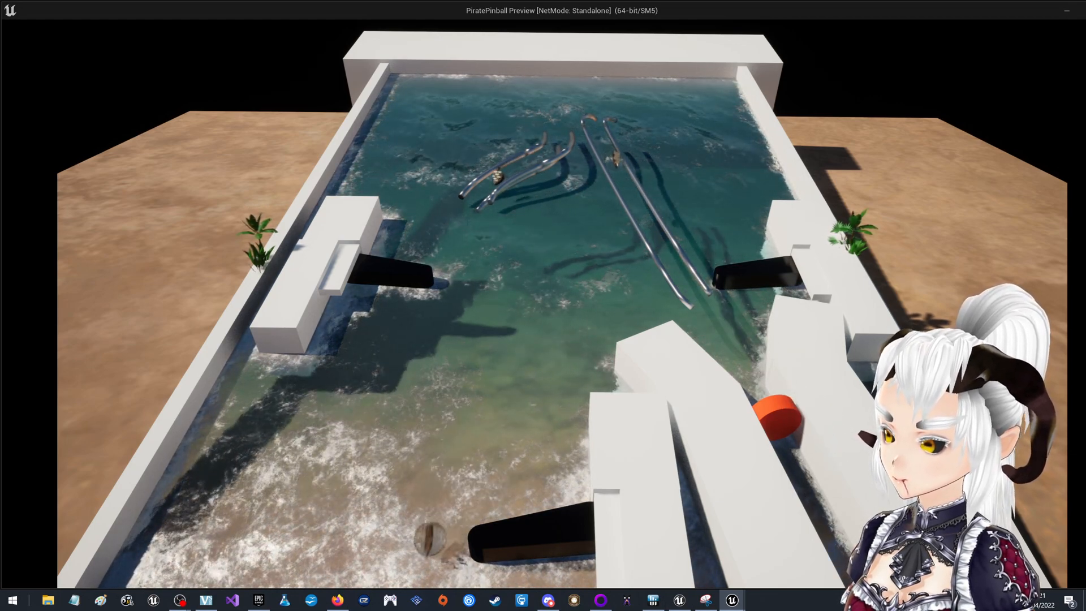
pyautogui.press('Escape')
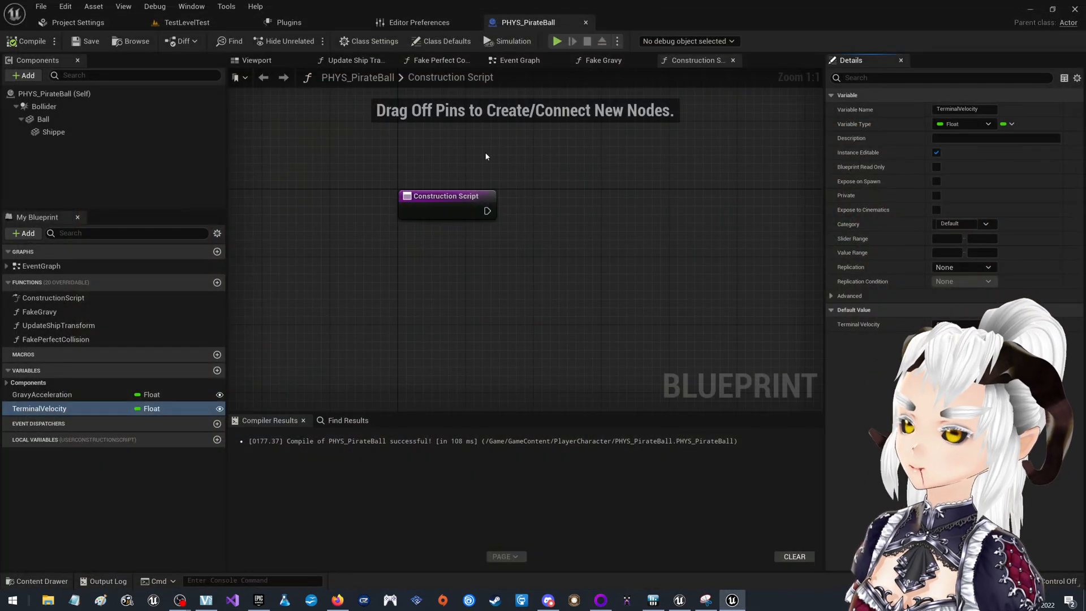
# Set the Bounce Threshold Velocity in the project's physics settings to 999999.
pyautogui.click(78, 22)
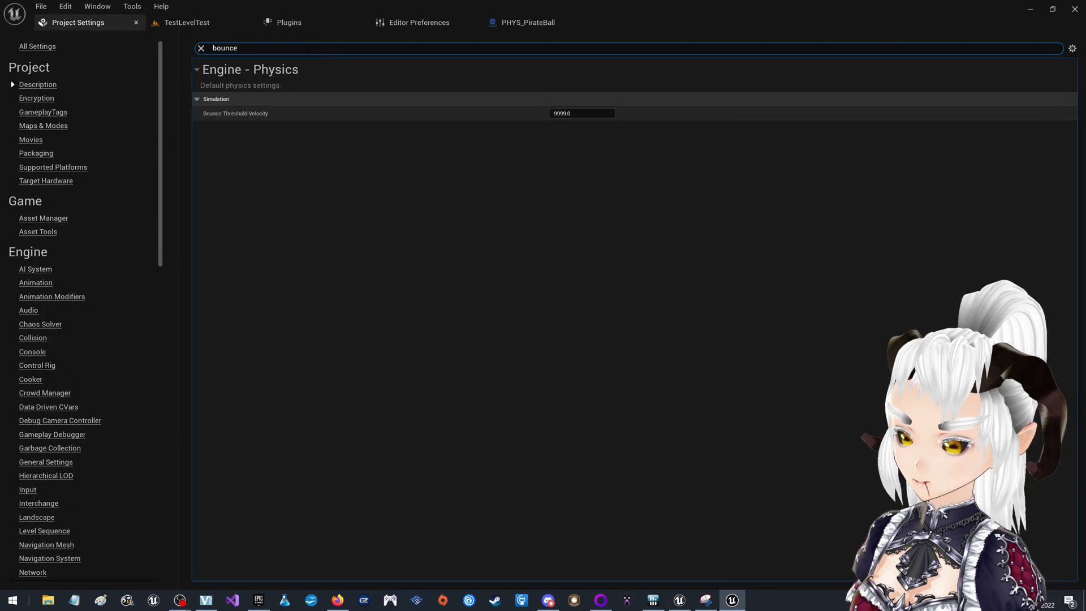
pyautogui.click(570, 113)
pyautogui.write('9999')
pyautogui.press('Return')
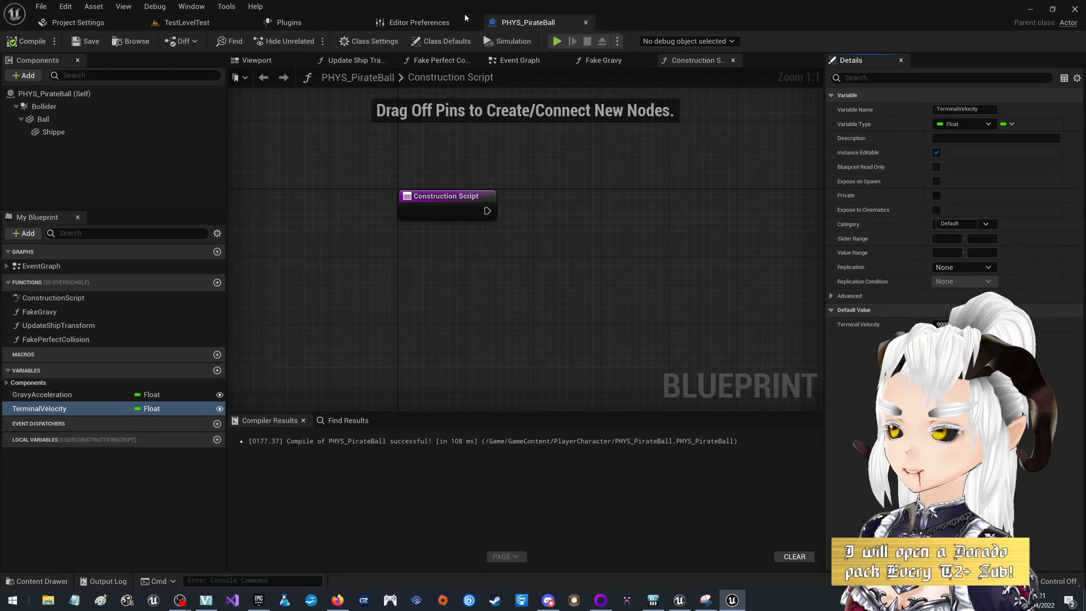
# Playtest the table from the PHYS_PirateBall blueprint to check how the ball bounces with the raised threshold.
pyautogui.click(560, 22)
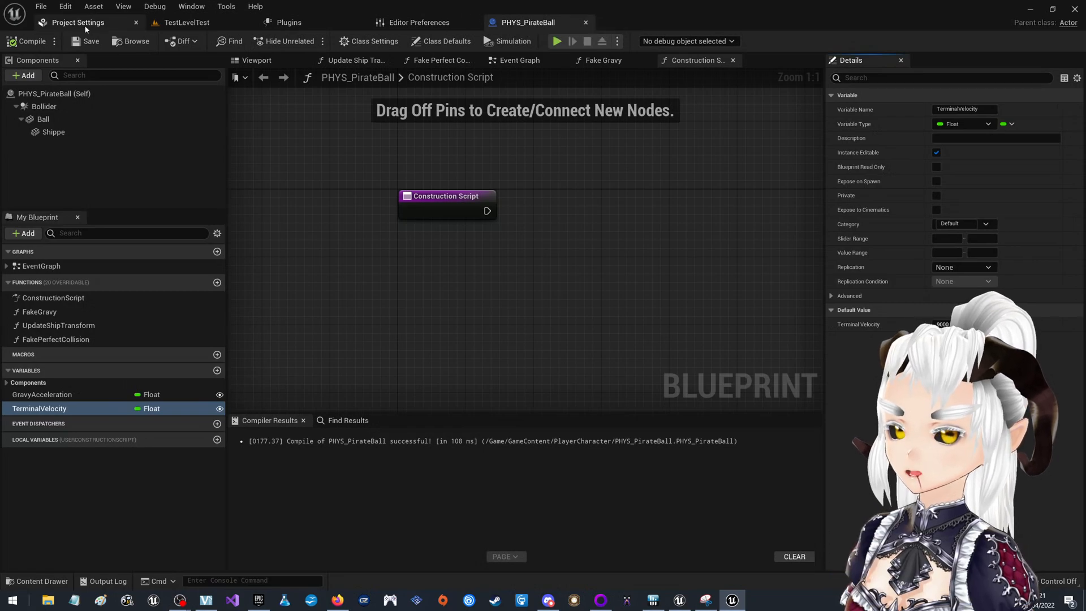
pyautogui.click(557, 40)
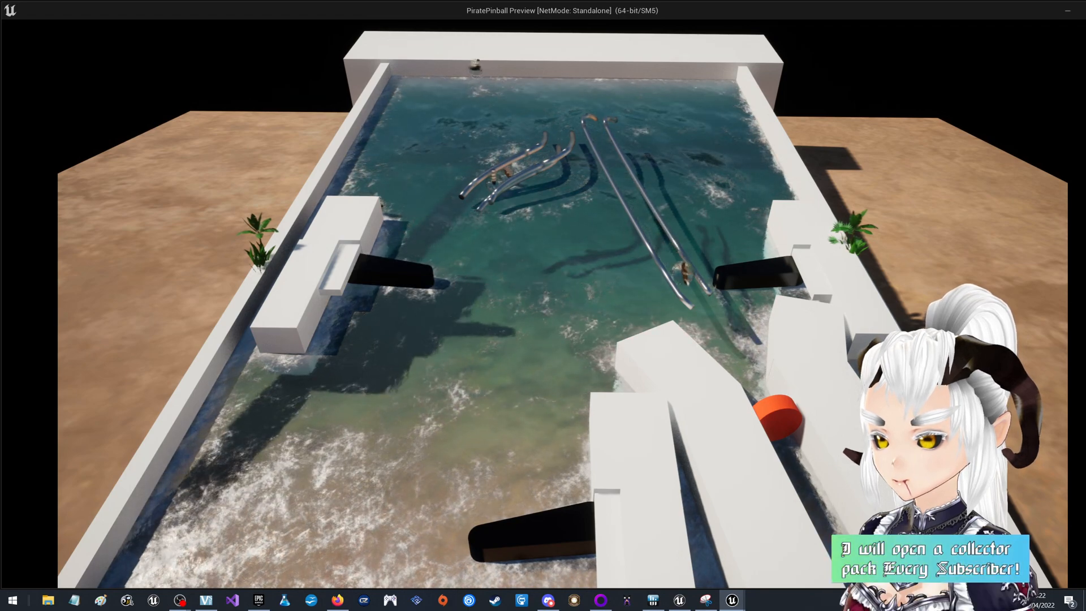
pyautogui.press('space')
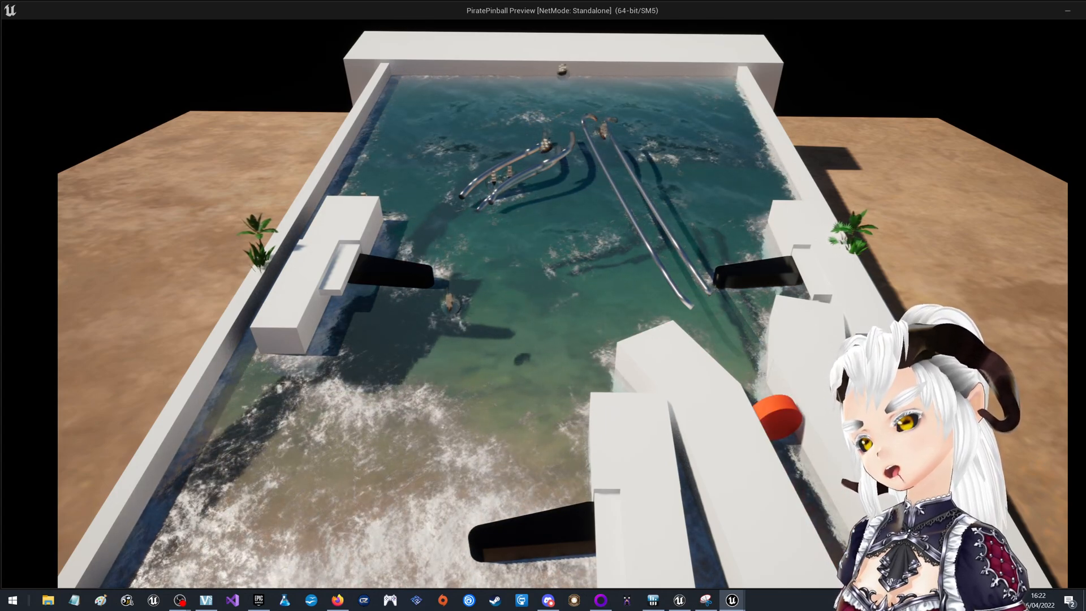
pyautogui.press('Escape')
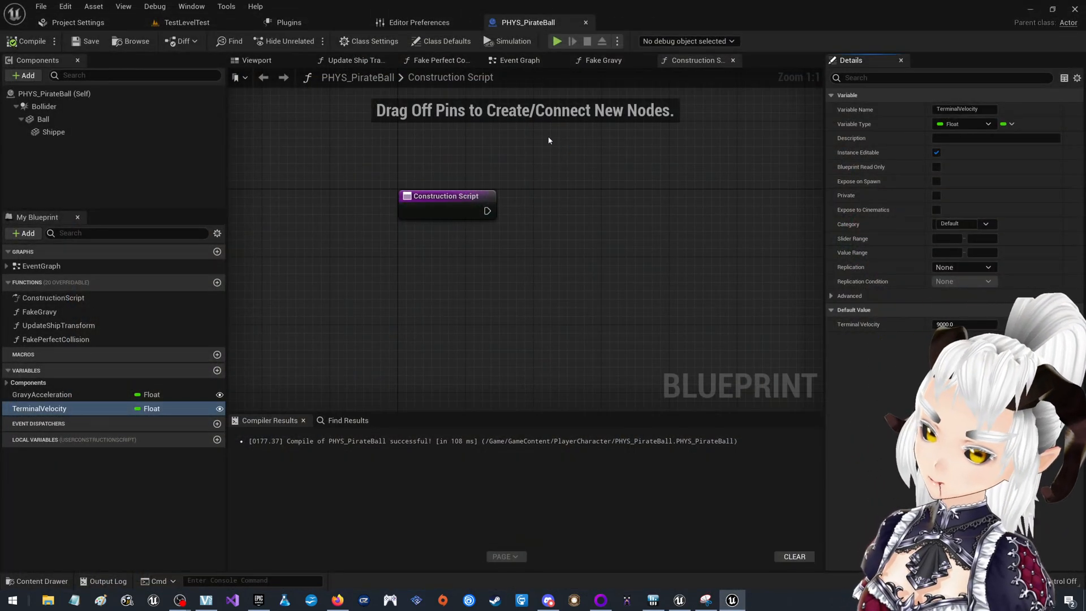
# Find and open Google Chrome.
pyautogui.click(20, 601)
pyautogui.write('chrome')
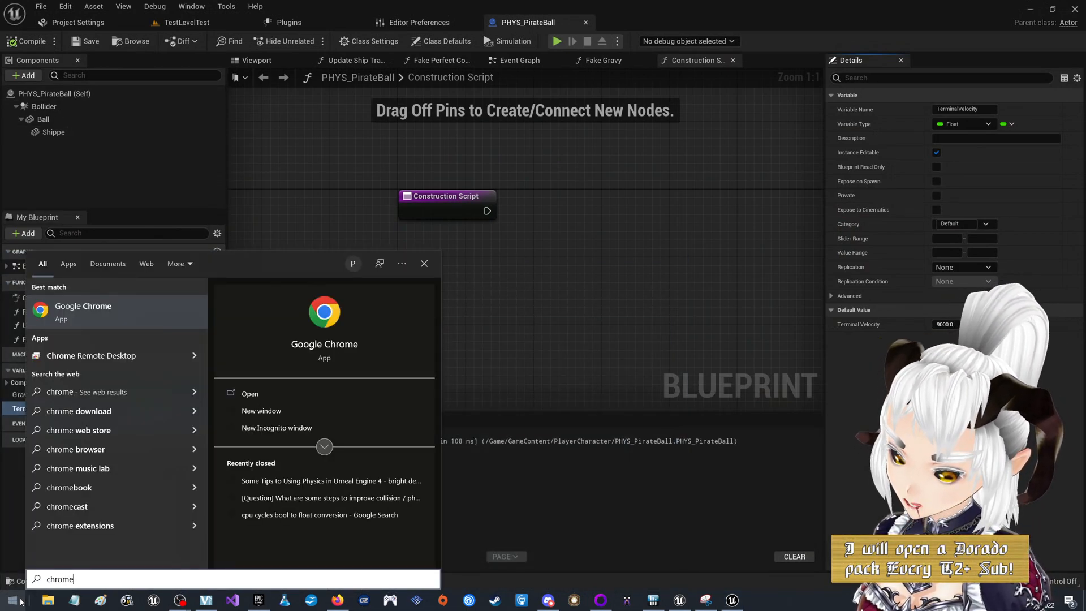
pyautogui.press('Return')
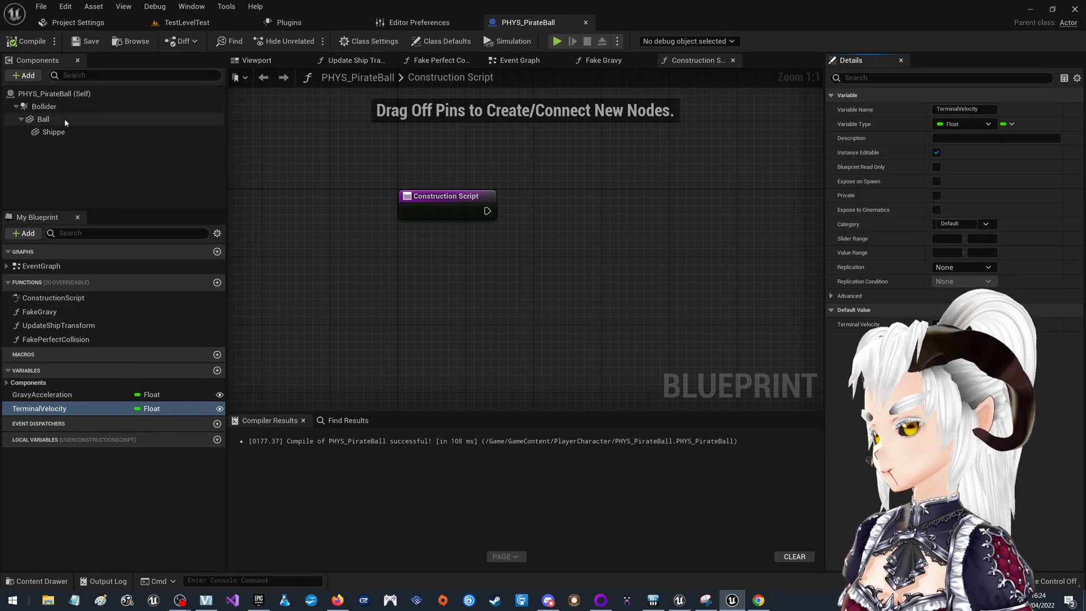
# Search the properties of the ball's Bollider component for a bounce setting, and clear the search.
pyautogui.click(46, 107)
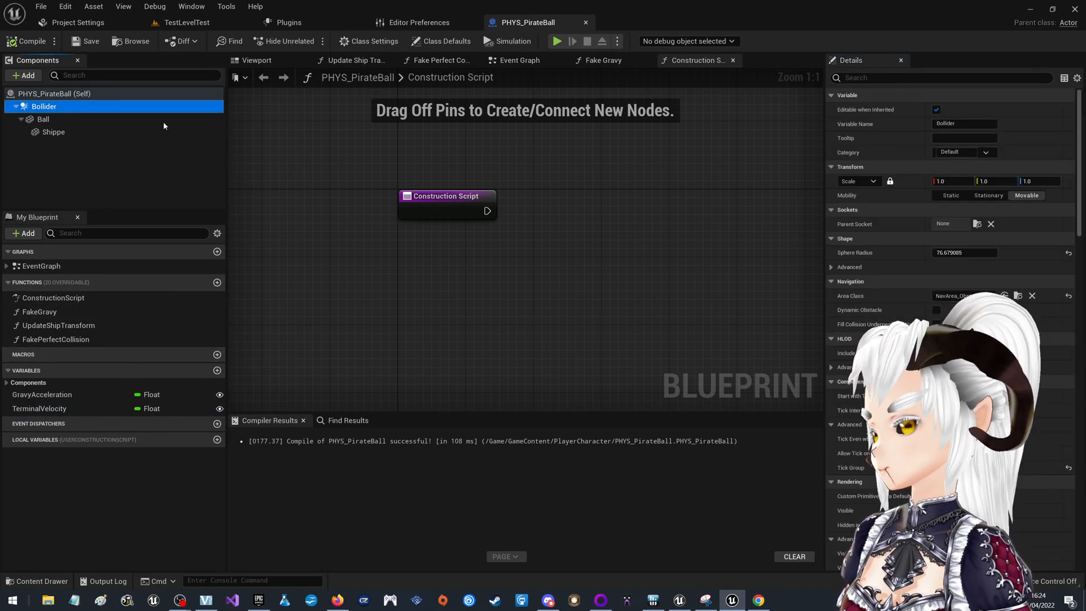
pyautogui.click(933, 82)
pyautogui.write('bounc')
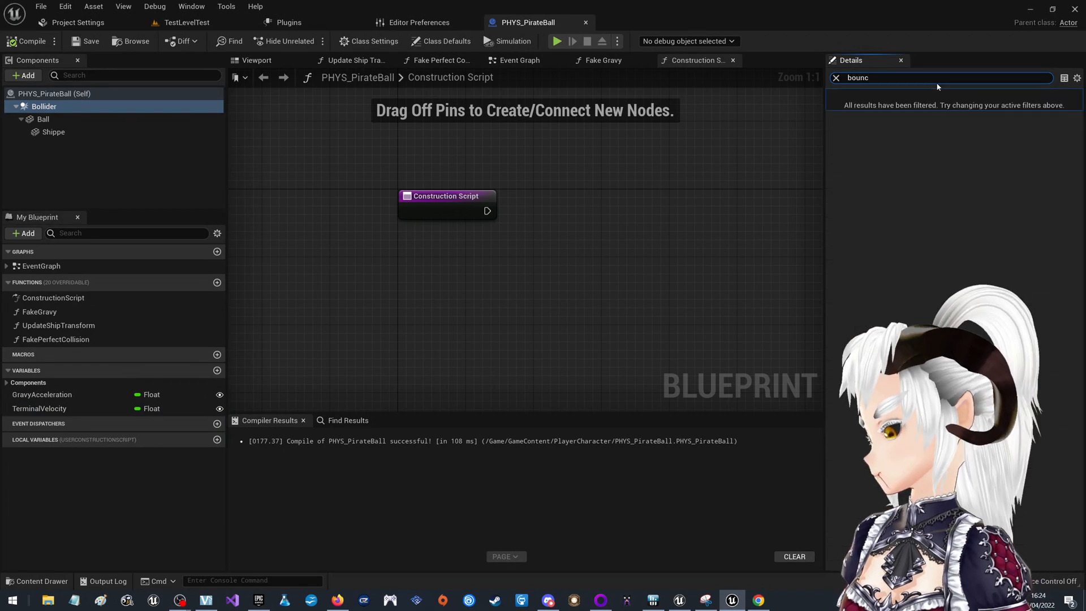
pyautogui.press('BackSpace')
pyautogui.press('BackSpace')
pyautogui.press('BackSpace')
pyautogui.press('BackSpace')
pyautogui.press('BackSpace')
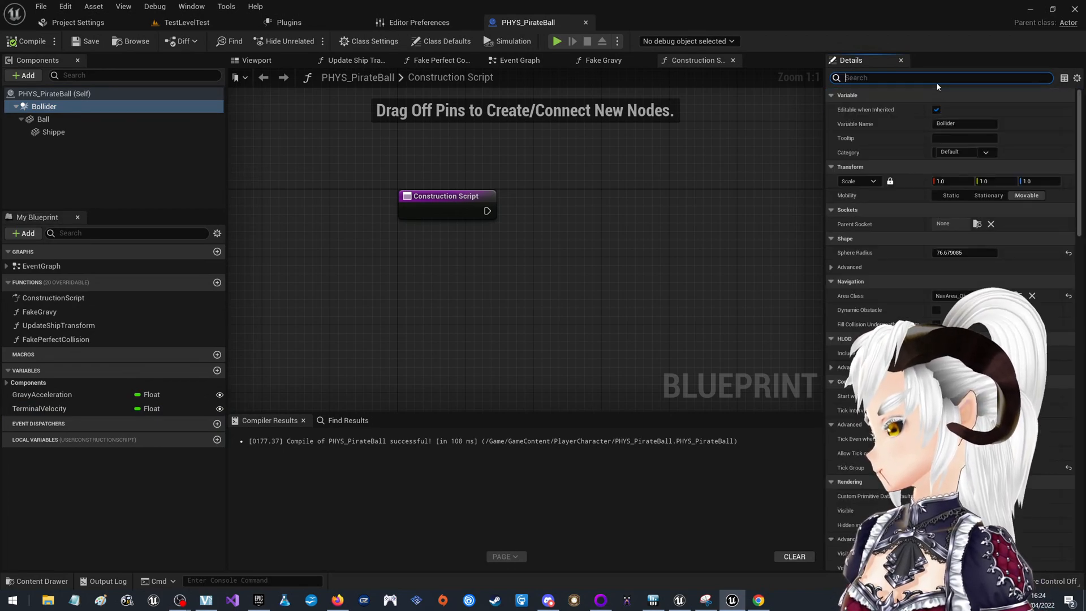
# Set the Bounce Threshold Velocity in the project's physics settings to 0.
pyautogui.click(78, 23)
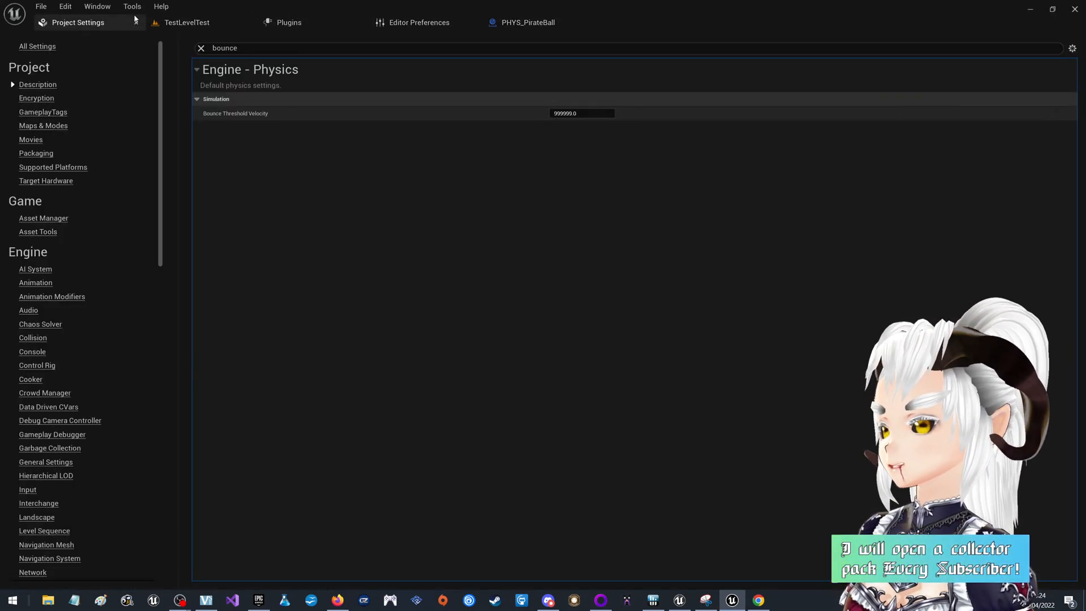
pyautogui.moveTo(226, 115)
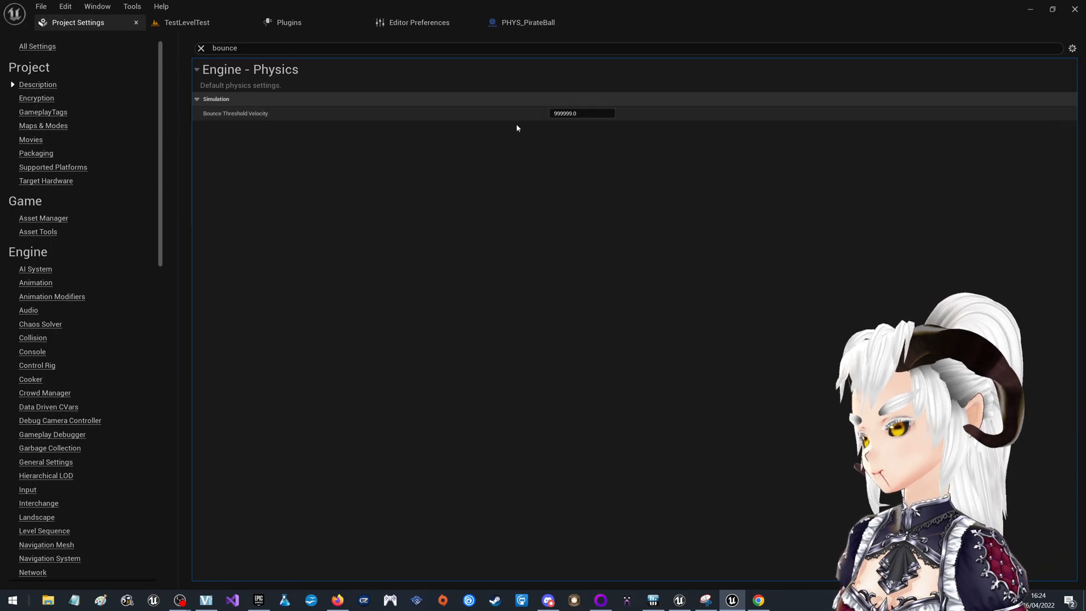
pyautogui.click(582, 113)
pyautogui.write('-')
pyautogui.press('Return')
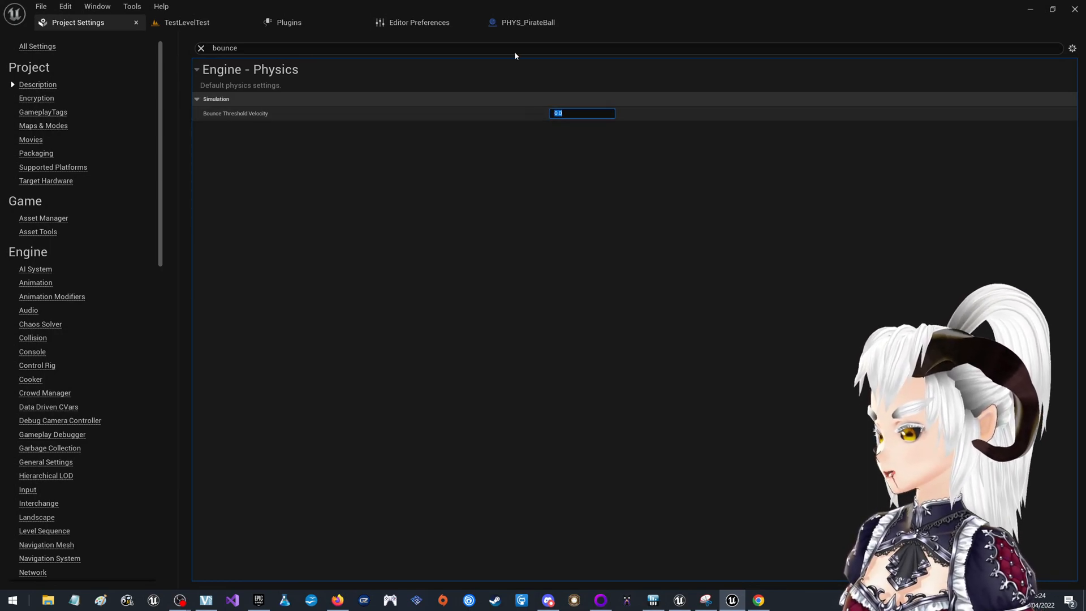
# Playtest the table from the PHYS_PirateBall blueprint to check the ball's bounce with a zero bounce threshold.
pyautogui.click(526, 22)
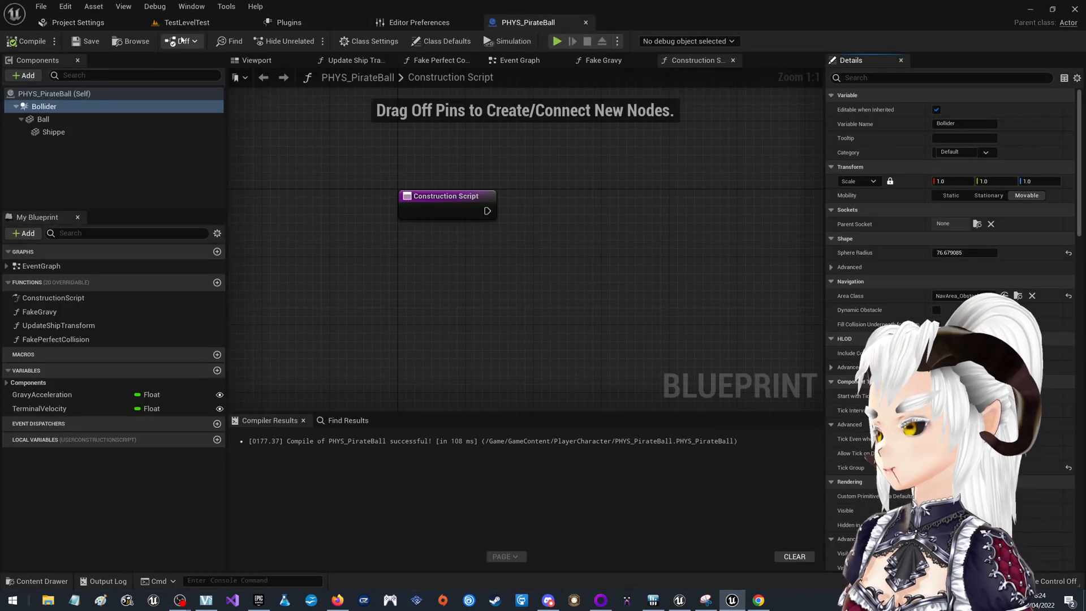
pyautogui.click(557, 41)
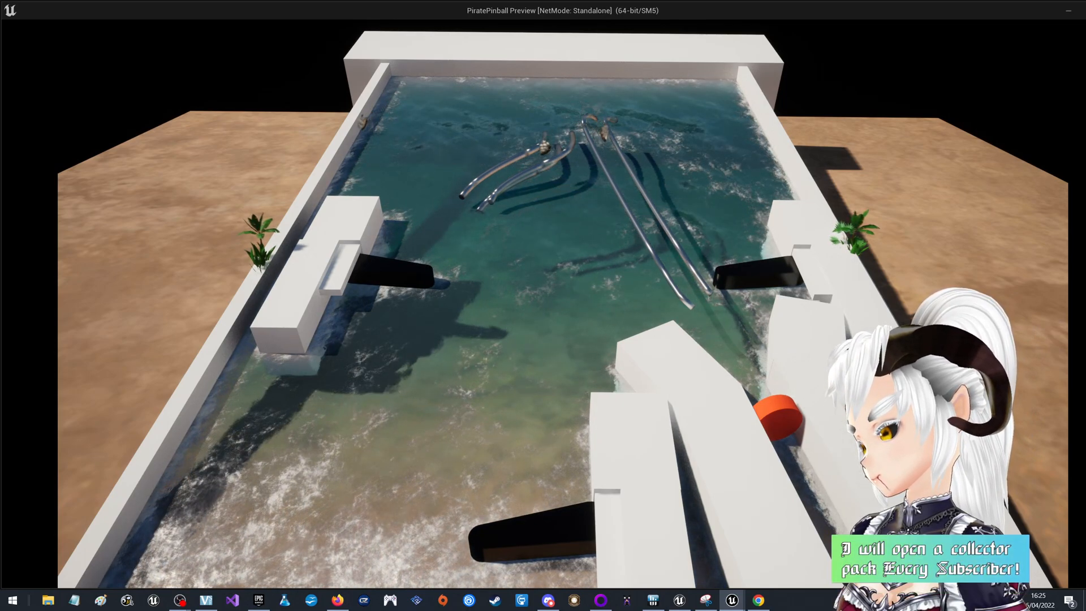
pyautogui.press('Escape')
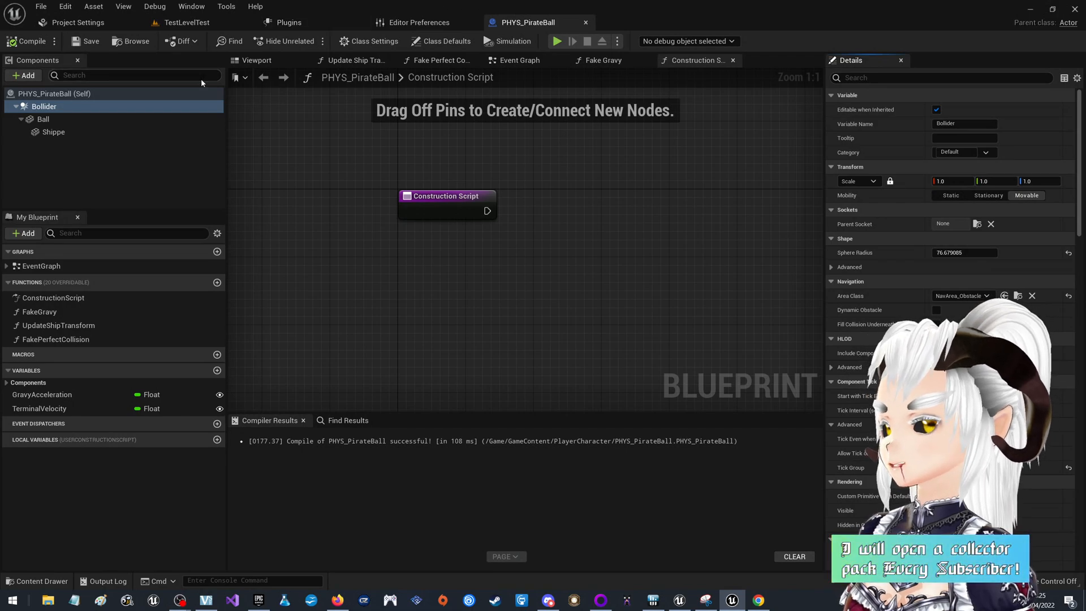
# Raise the Bounce Threshold Velocity in the project's physics settings to an extremely large value.
pyautogui.click(79, 22)
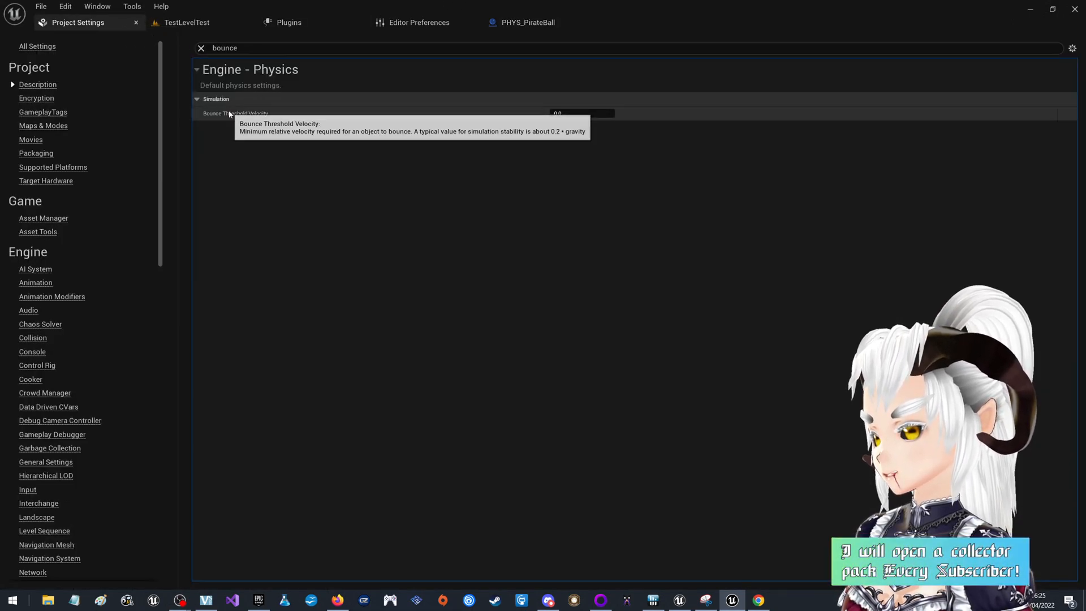
pyautogui.click(569, 113)
pyautogui.write('900000000')
pyautogui.press('Return')
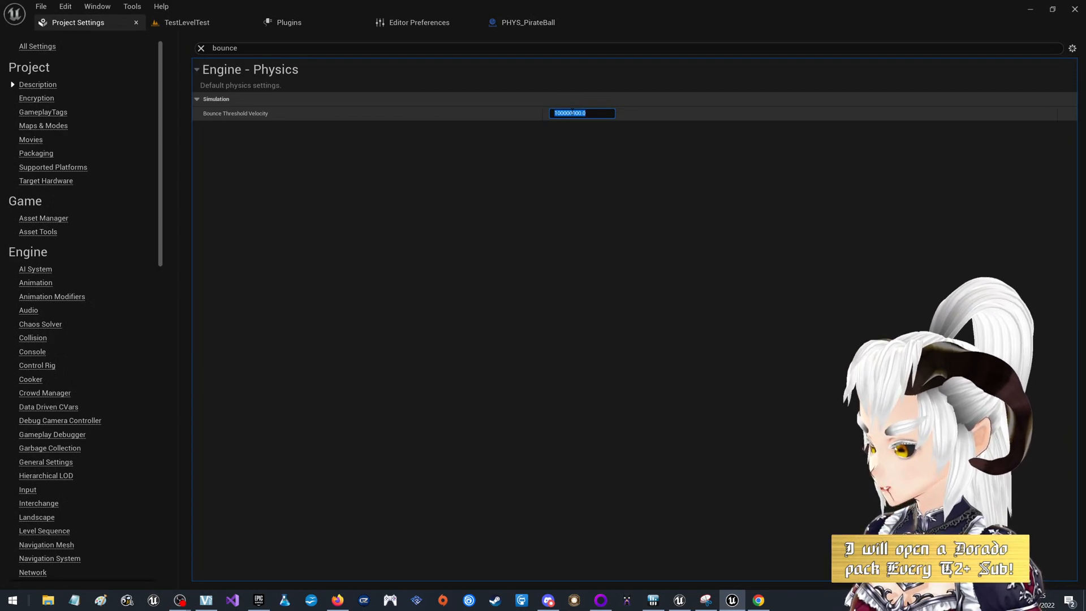
# Playtest the table from the PHYS_PirateBall blueprint with the extreme bounce threshold, swinging the flippers at the ball.
pyautogui.click(419, 23)
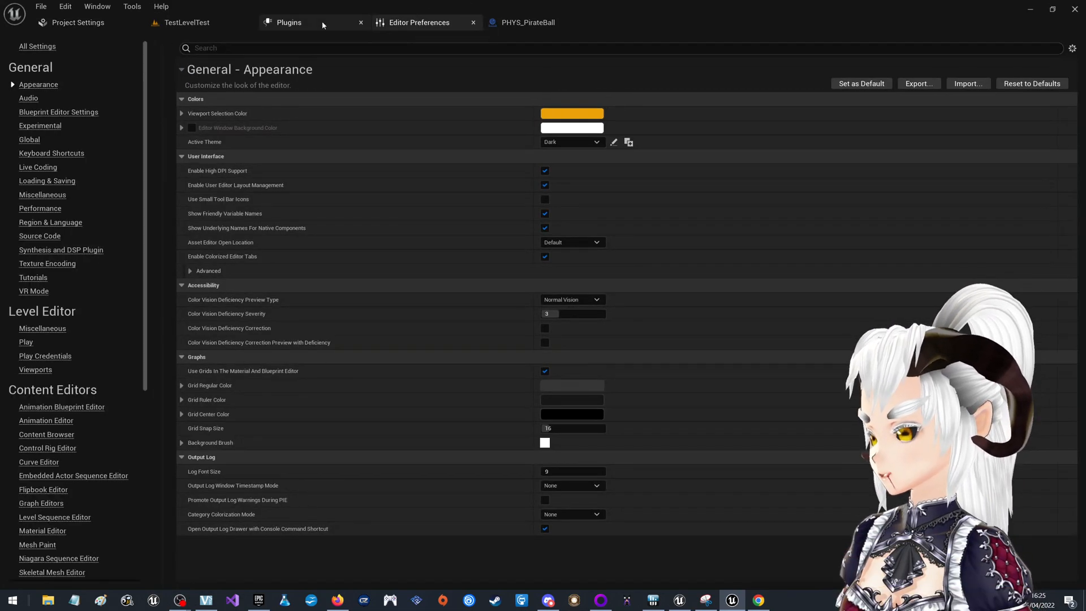
pyautogui.click(526, 25)
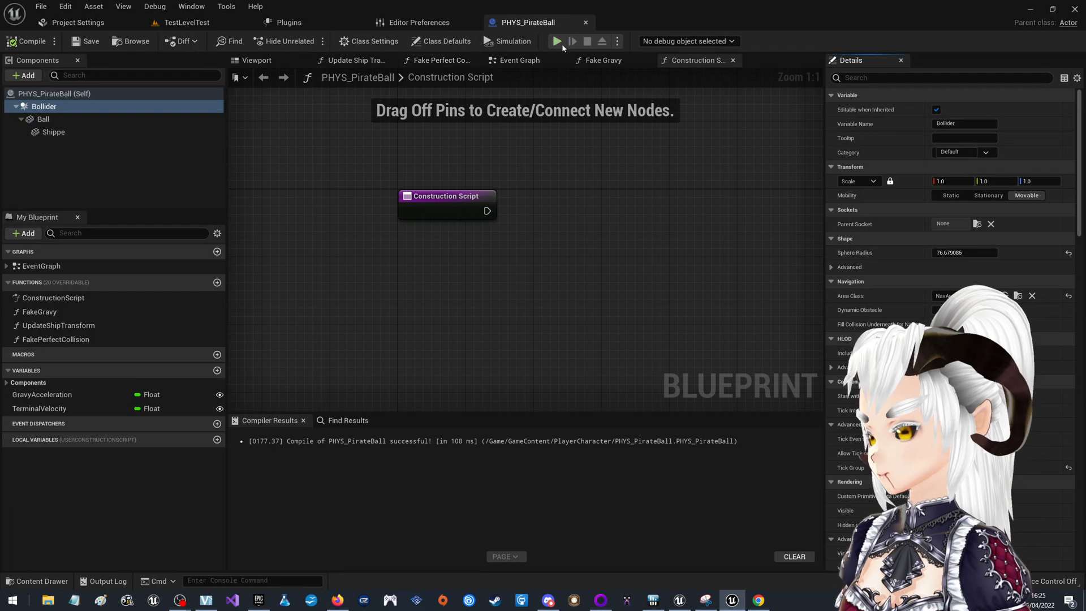
pyautogui.click(558, 42)
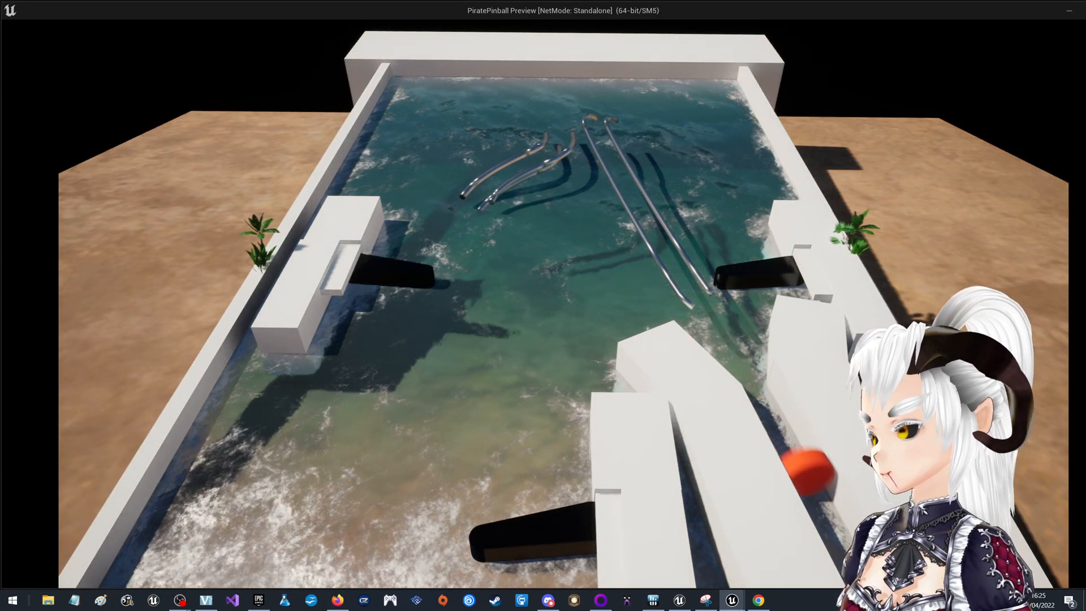
pyautogui.press('a')
pyautogui.press('d')
pyautogui.press('a')
pyautogui.press('d')
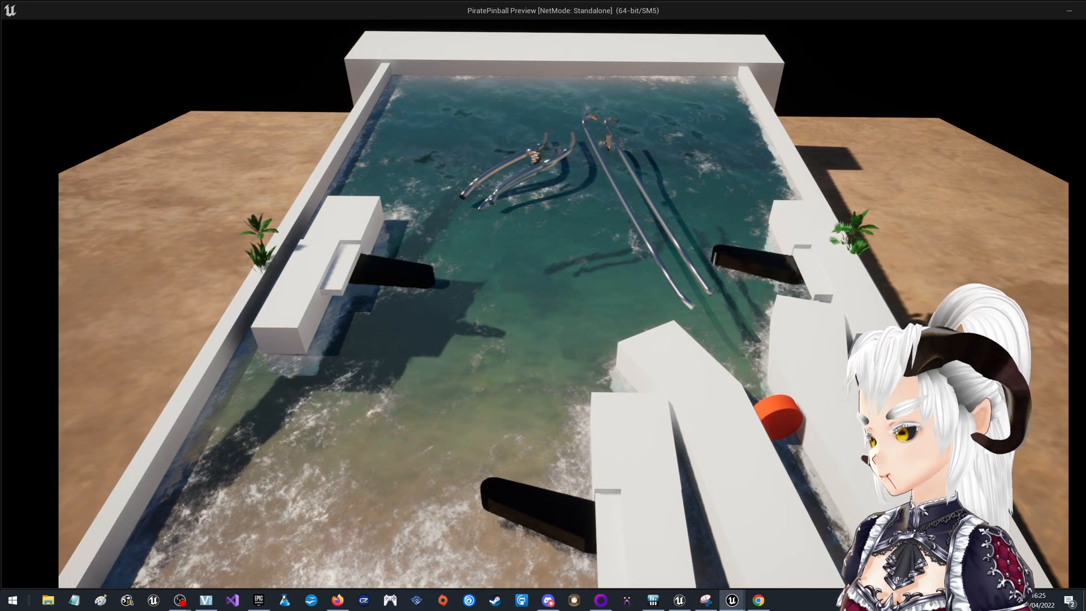
pyautogui.press('d')
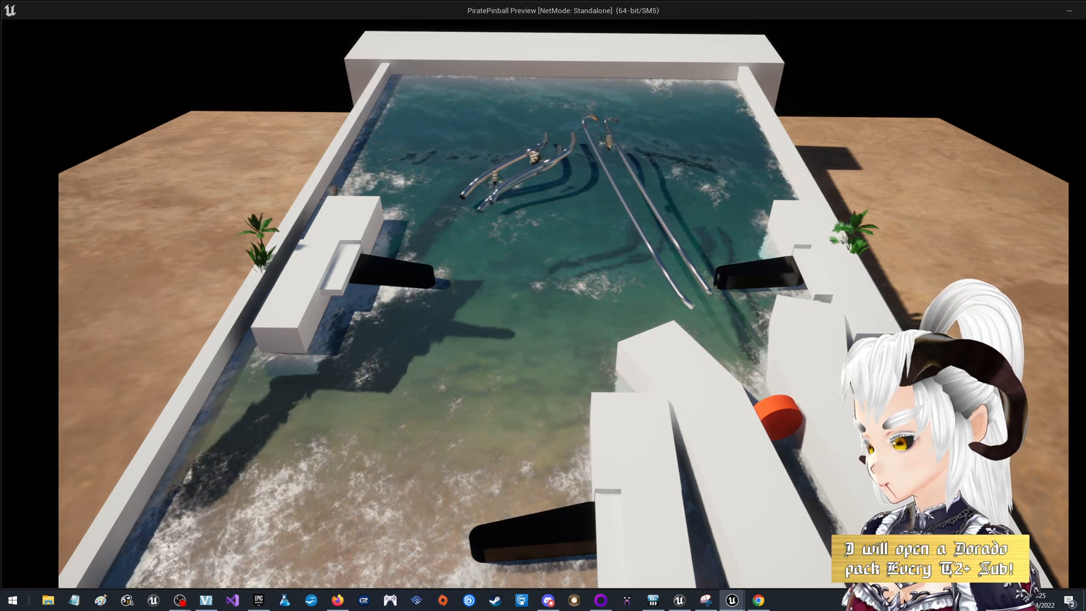
pyautogui.press('Escape')
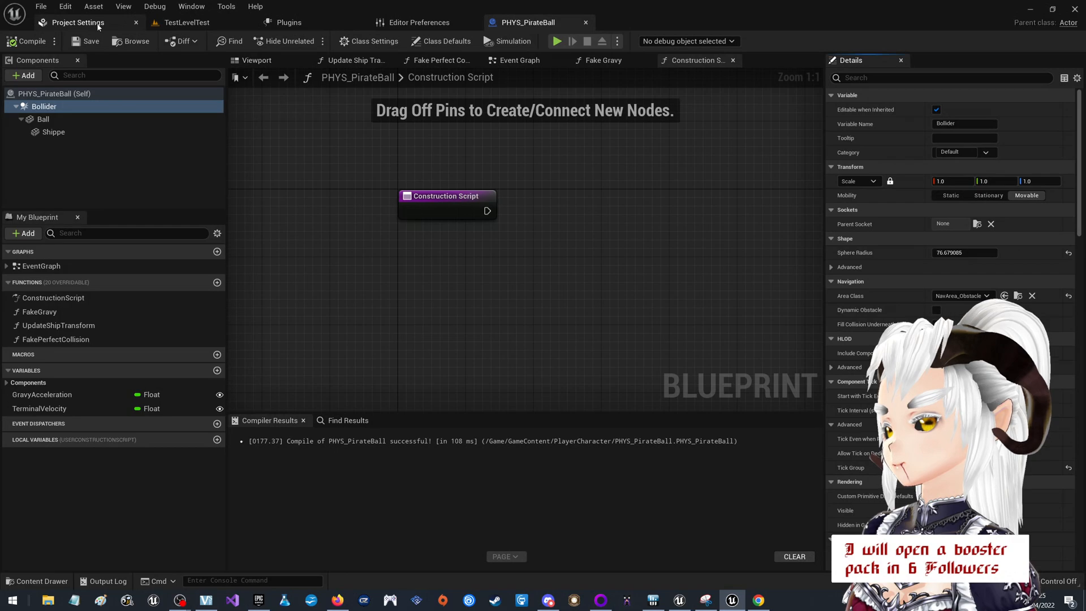
# Set the Bounce Threshold Velocity to 10, search the project settings for gravity and open the Default Gravity Z value.
pyautogui.click(78, 22)
pyautogui.click(571, 113)
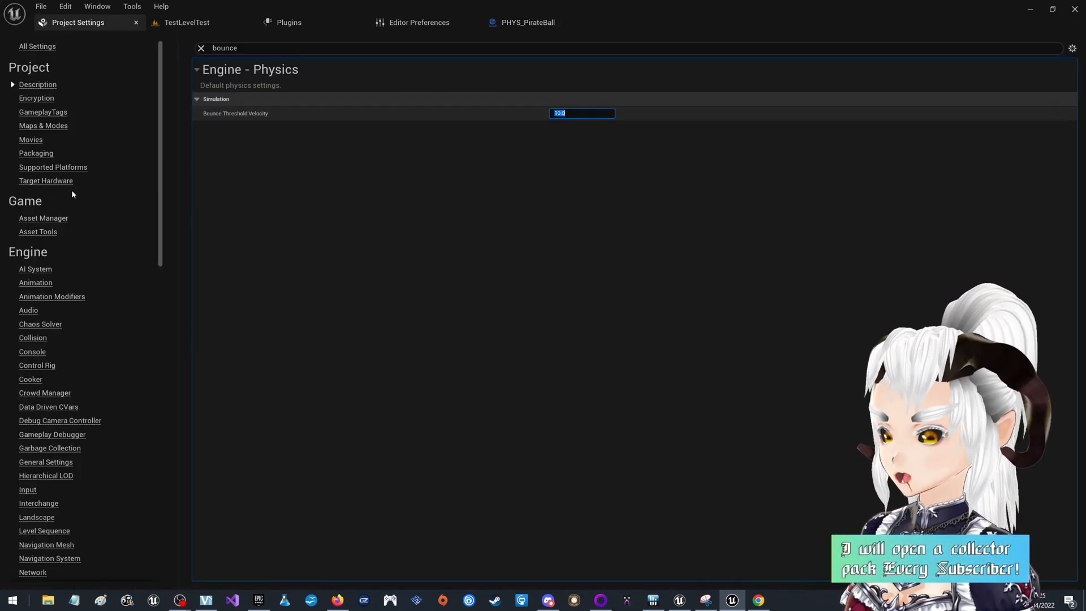
pyautogui.click(235, 49)
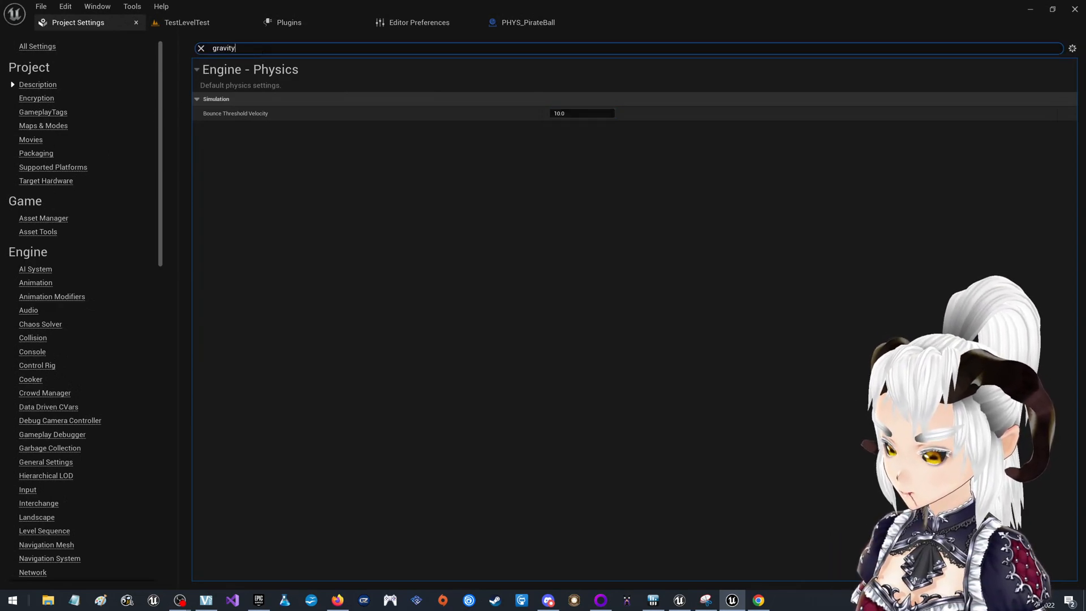
pyautogui.click(565, 113)
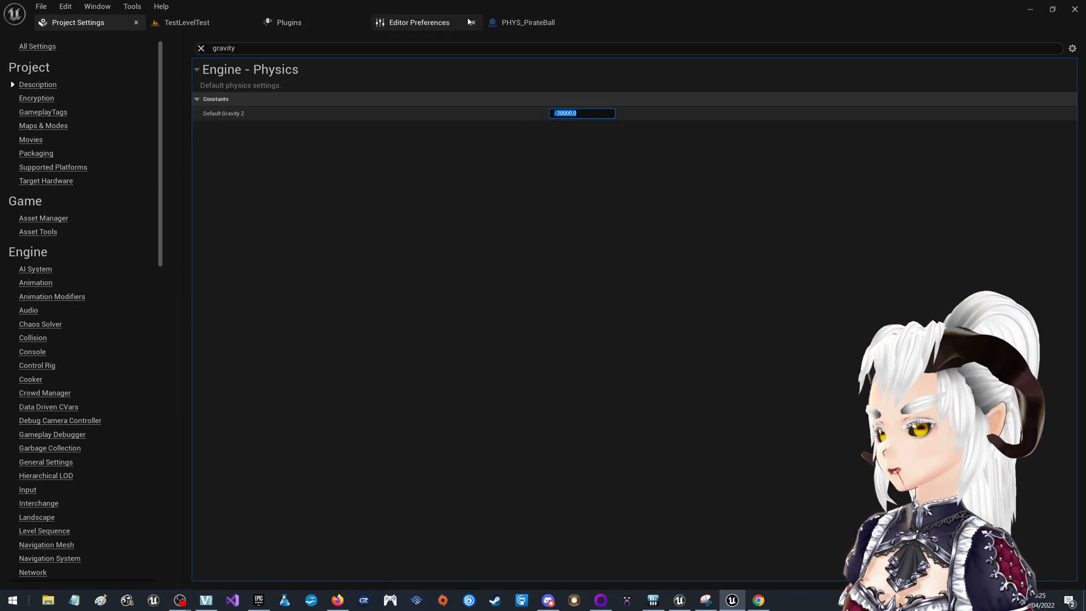
# Playtest the table from the PHYS_PirateBall blueprint, launching balls to check their bounce with the threshold of 10.
pyautogui.click(527, 22)
pyautogui.click(556, 41)
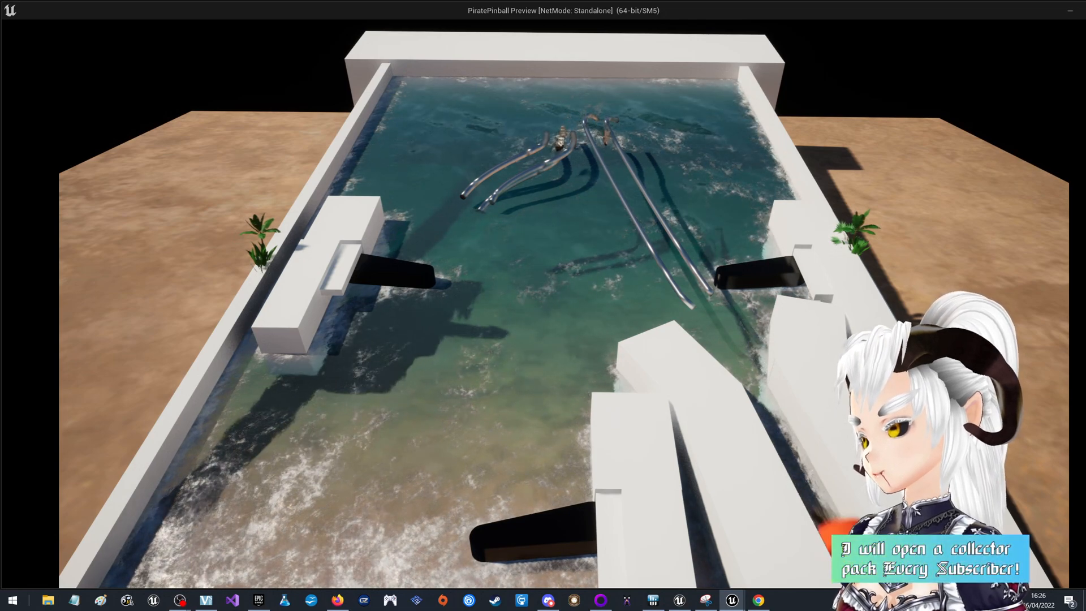
pyautogui.press('space')
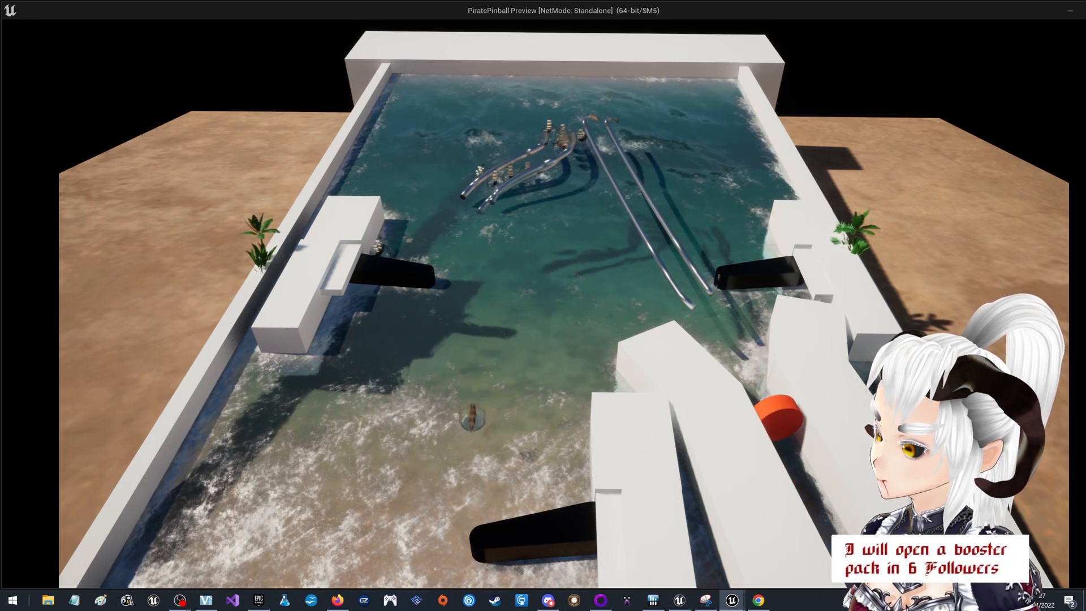
pyautogui.press('Escape')
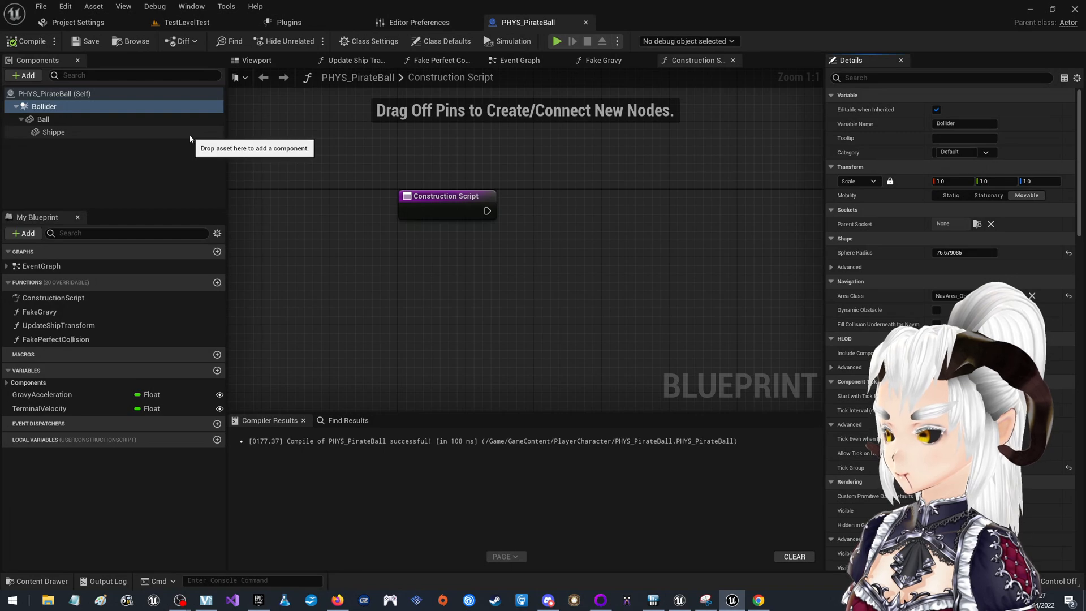
# Set the Default Gravity Z in the project's physics settings to -500.
pyautogui.click(117, 24)
pyautogui.click(592, 114)
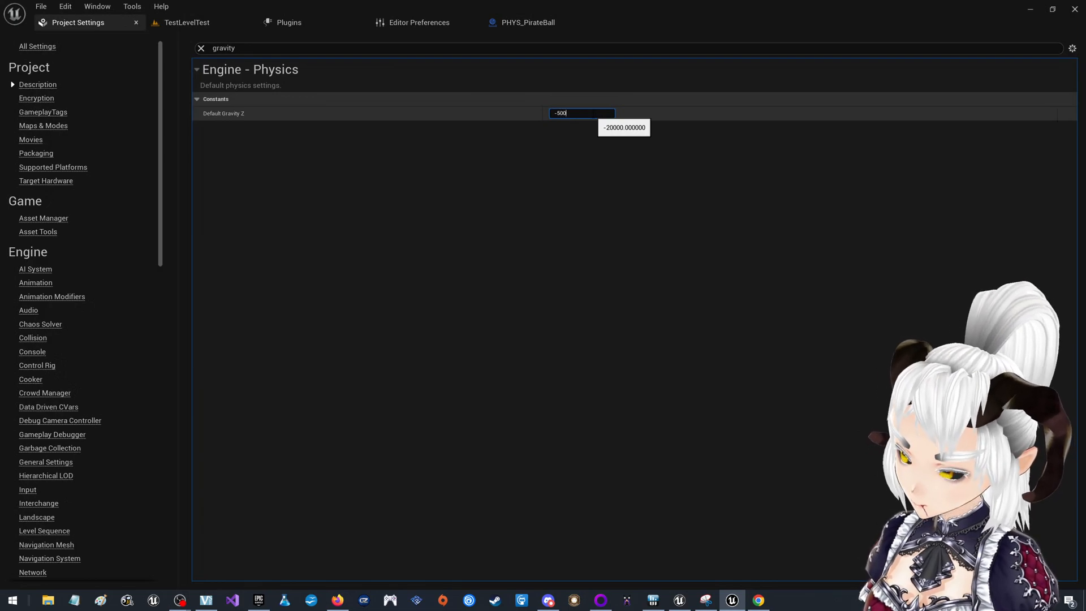
pyautogui.write('-500')
pyautogui.press('Return')
# Playtest the table from the PHYS_PirateBall blueprint with the new default gravity, repeatedly launching balls and using the flippers.
pyautogui.click(521, 22)
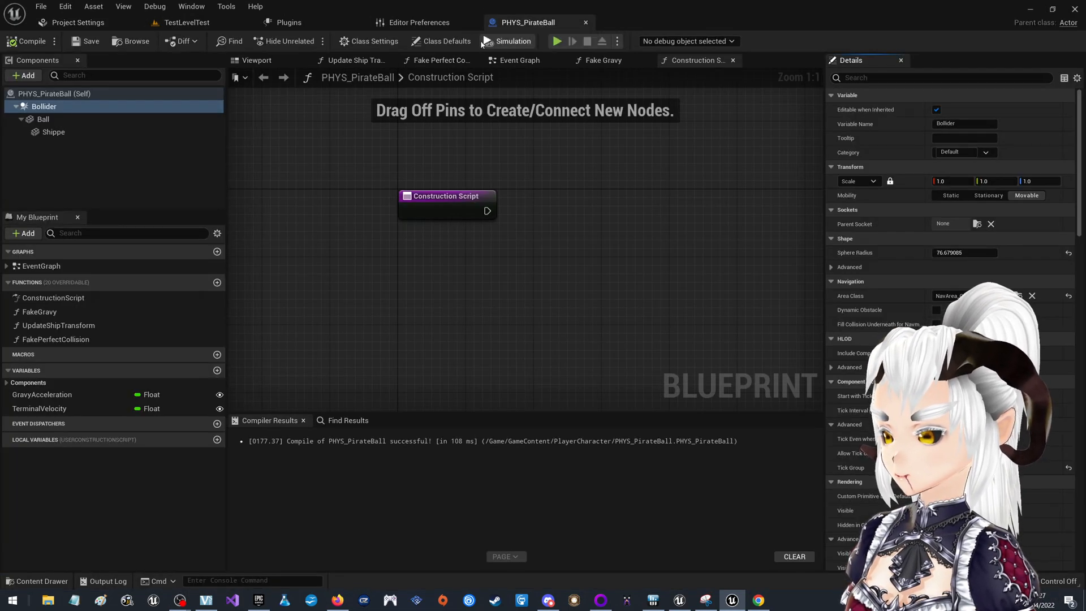
pyautogui.click(558, 41)
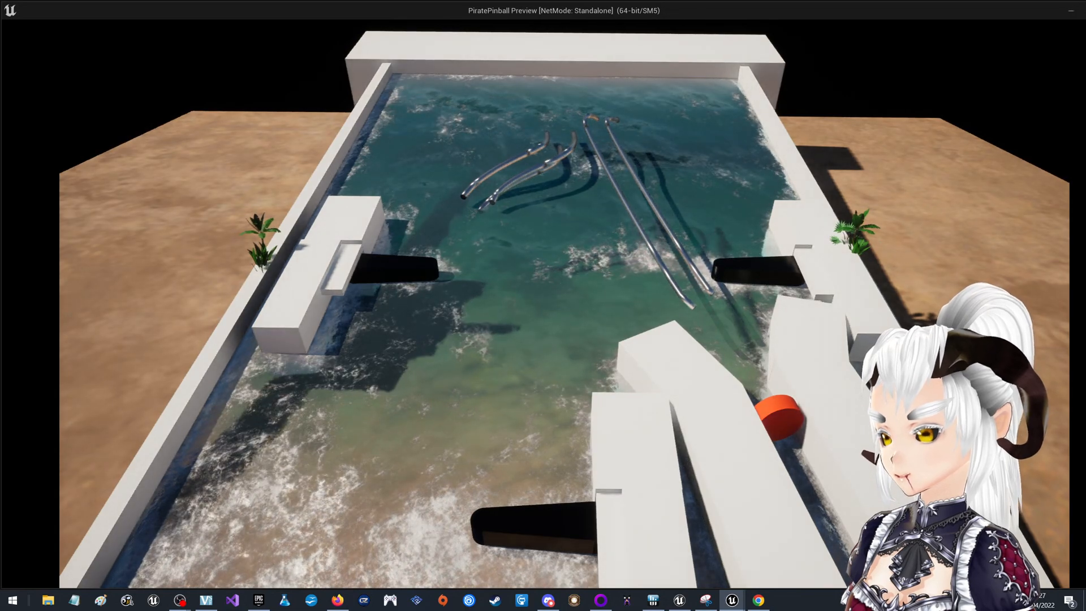
pyautogui.press('a')
pyautogui.press('d')
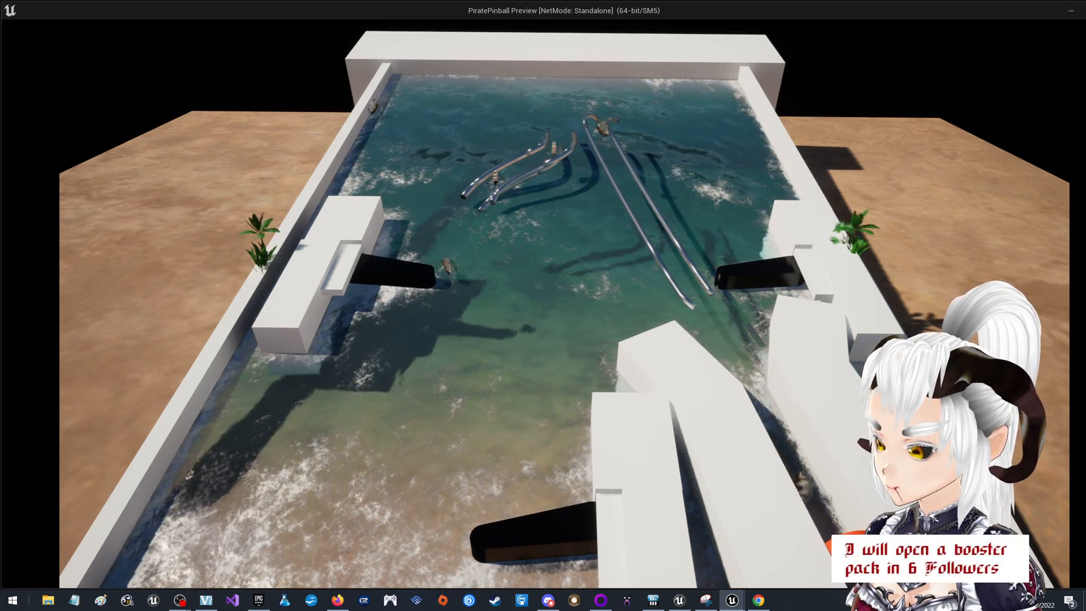
pyautogui.press('space')
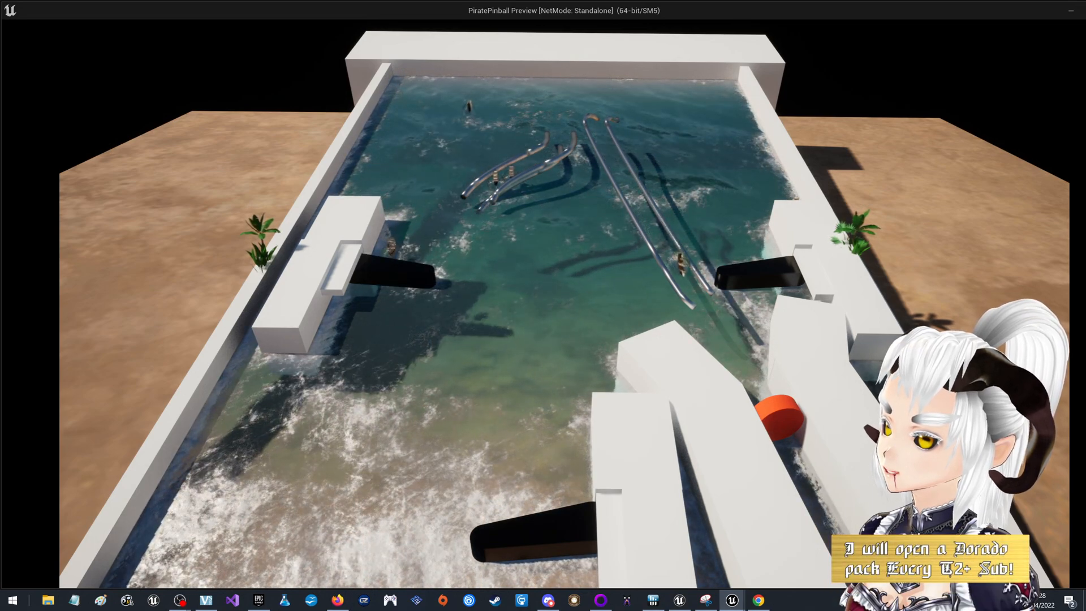
pyautogui.press('space')
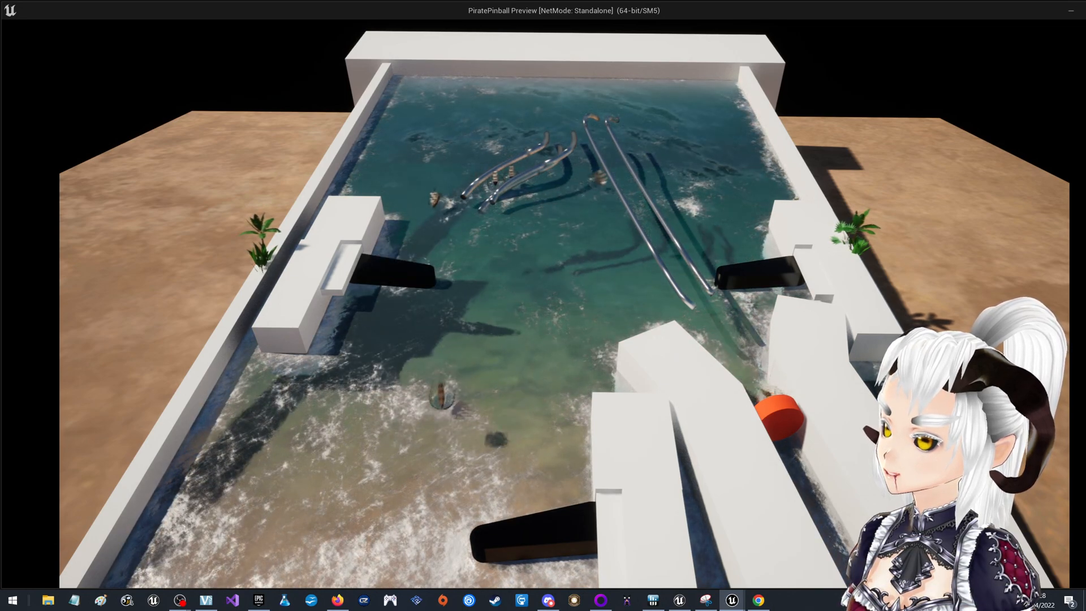
pyautogui.press('space')
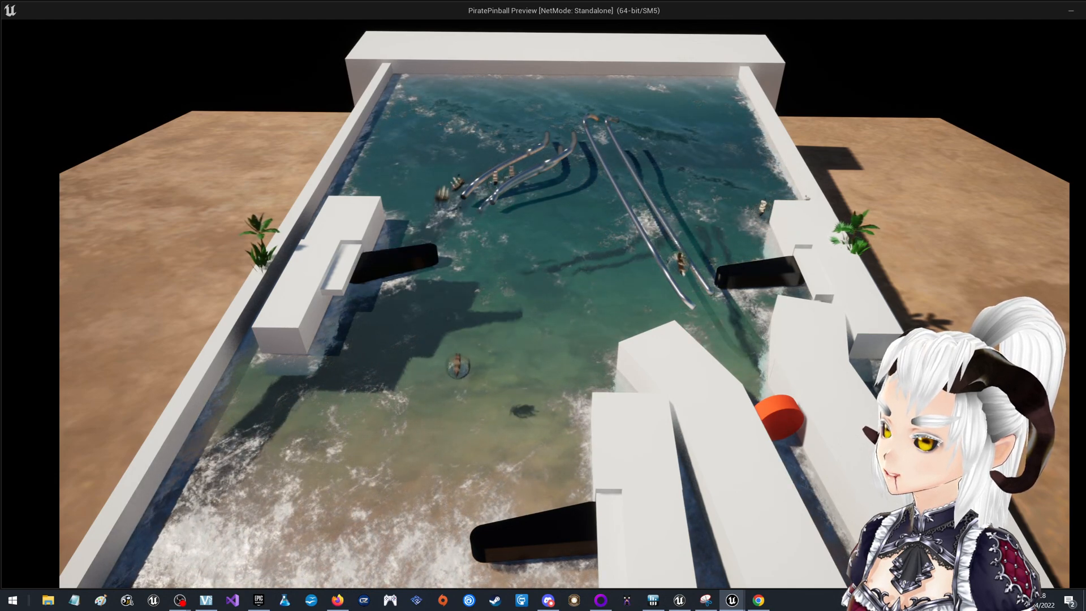
pyautogui.press('space')
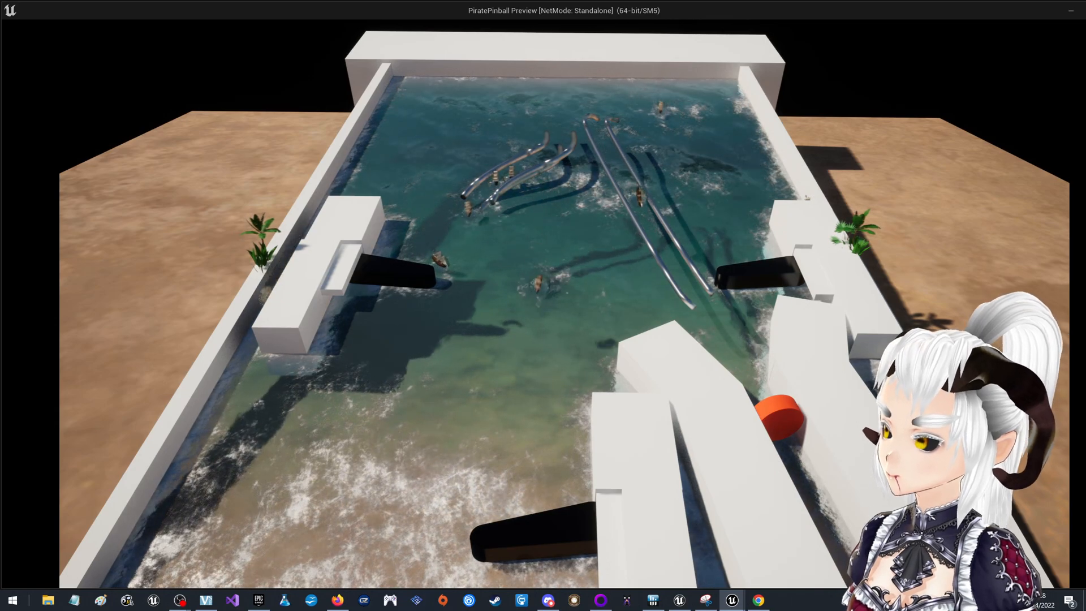
pyautogui.press('Escape')
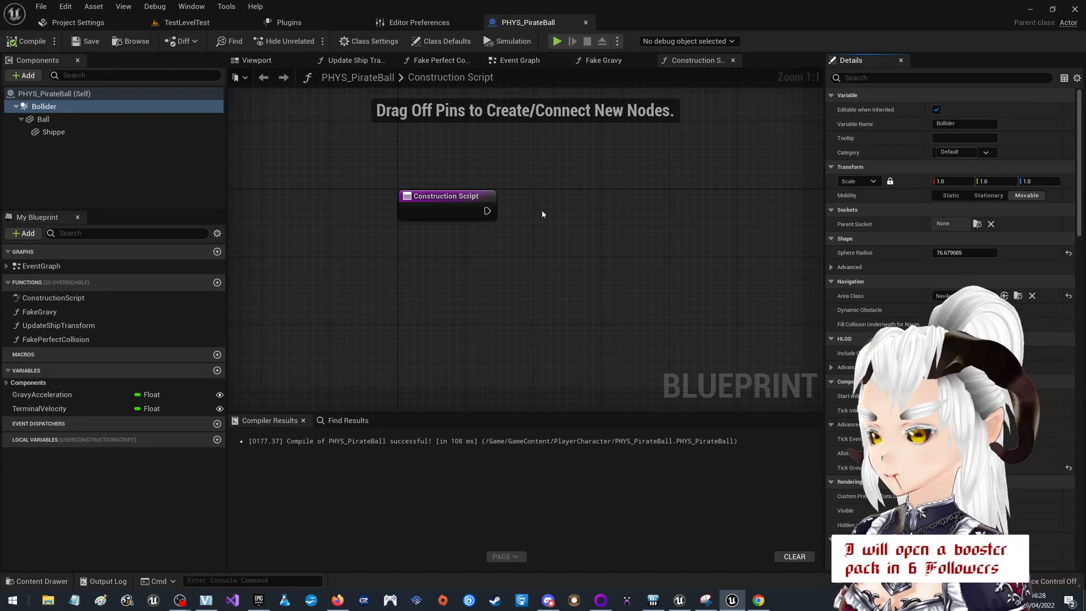
# Review the TerminalVelocity and GravyAcceleration variables and examine how the Fake Gravy function limits the ball's velocity.
pyautogui.click(86, 409)
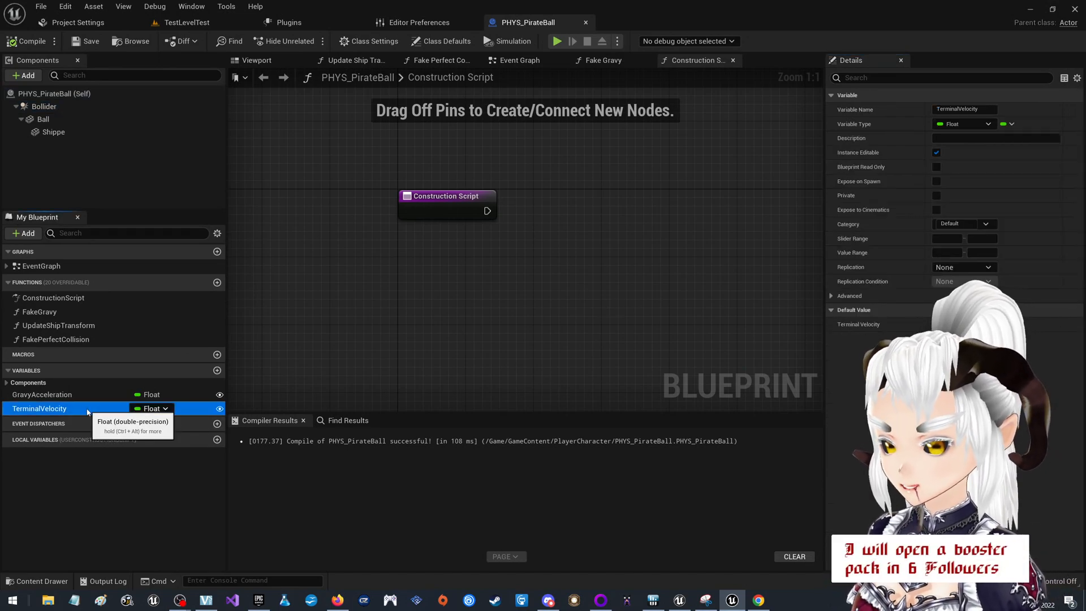
pyautogui.click(86, 395)
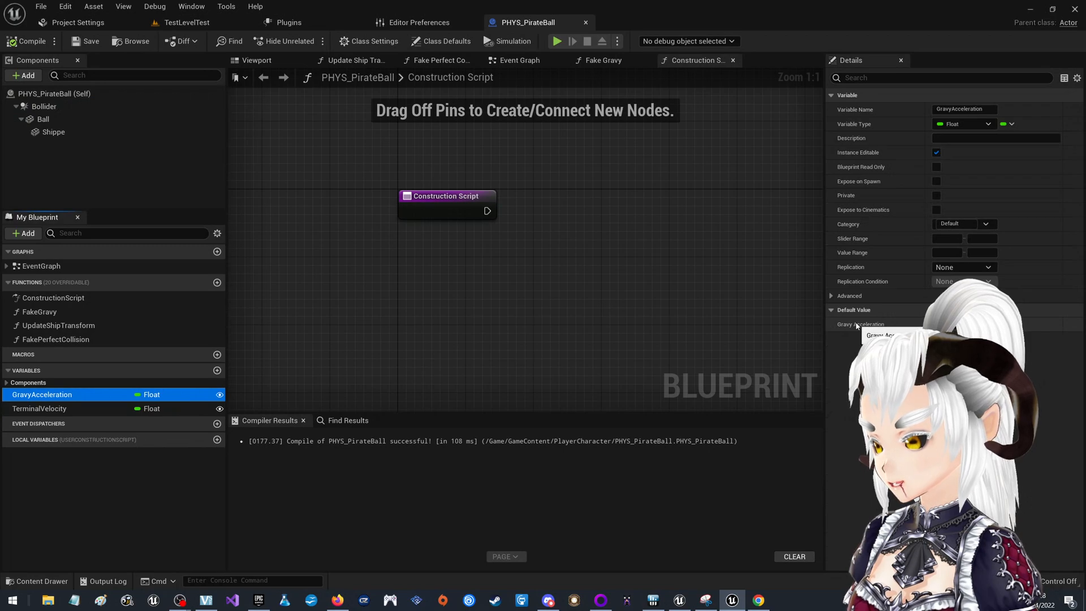
pyautogui.click(623, 60)
pyautogui.moveTo(437, 304); pyautogui.dragTo(541, 292, button='right')
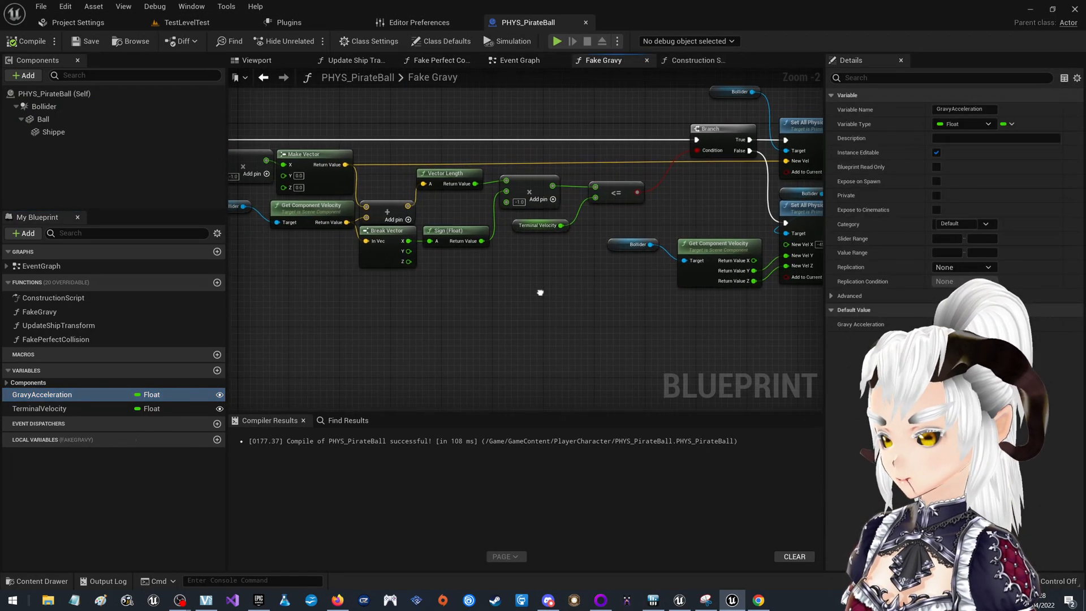
pyautogui.moveTo(405, 306); pyautogui.dragTo(484, 325, button='right')
pyautogui.moveTo(278, 190); pyautogui.dragTo(330, 193, button='right')
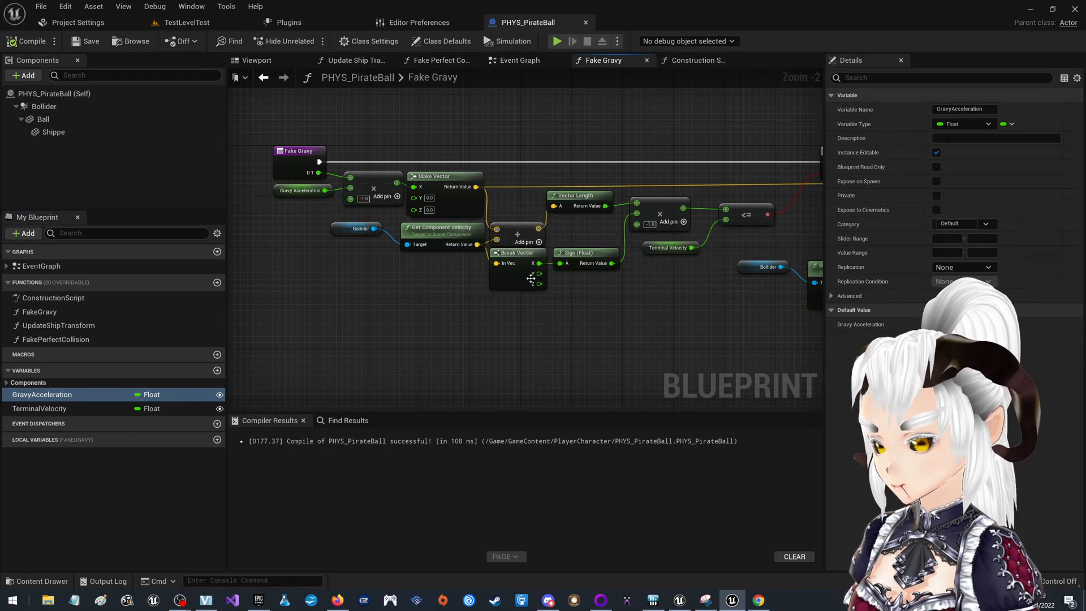
pyautogui.moveTo(611, 329); pyautogui.dragTo(440, 354, button='right')
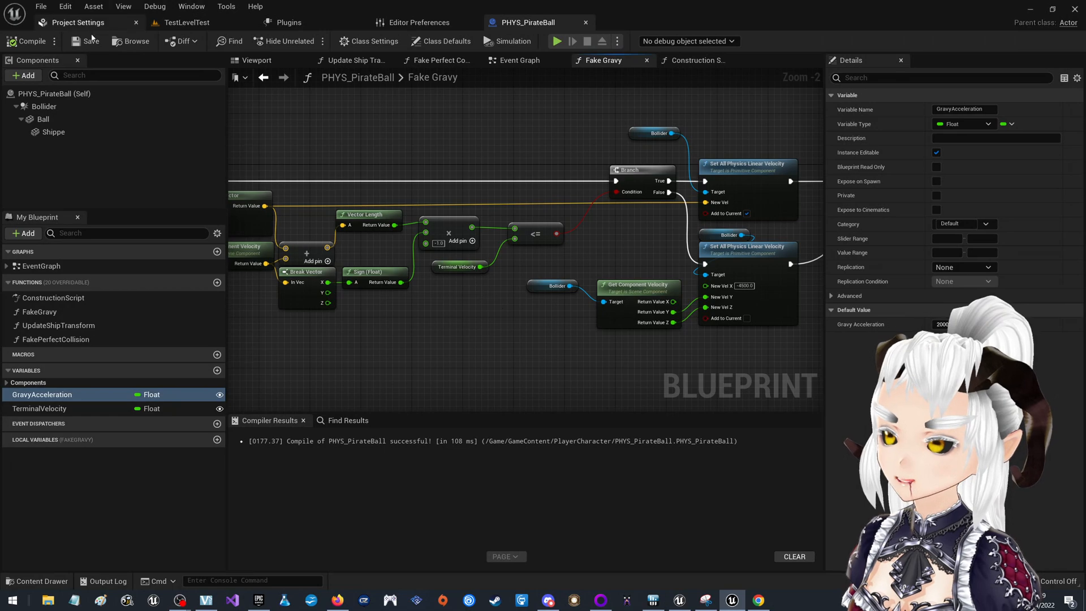
# Start a playtest from the PHYS_PirateBall blueprint and fly the debug camera around the outside of the table in Unlit view.
pyautogui.click(557, 42)
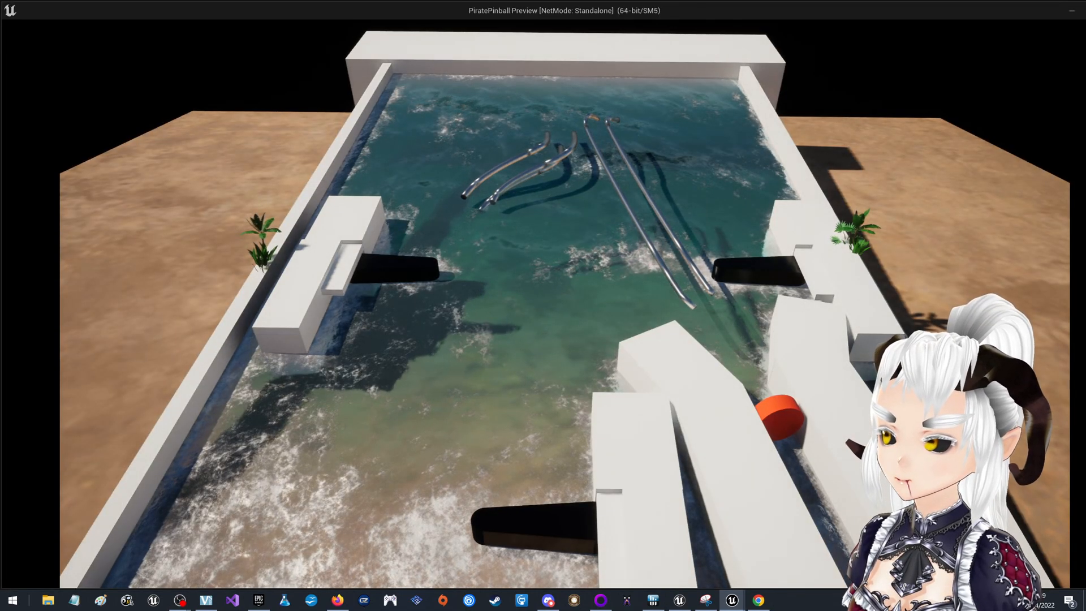
pyautogui.press(';')
pyautogui.press('F2')
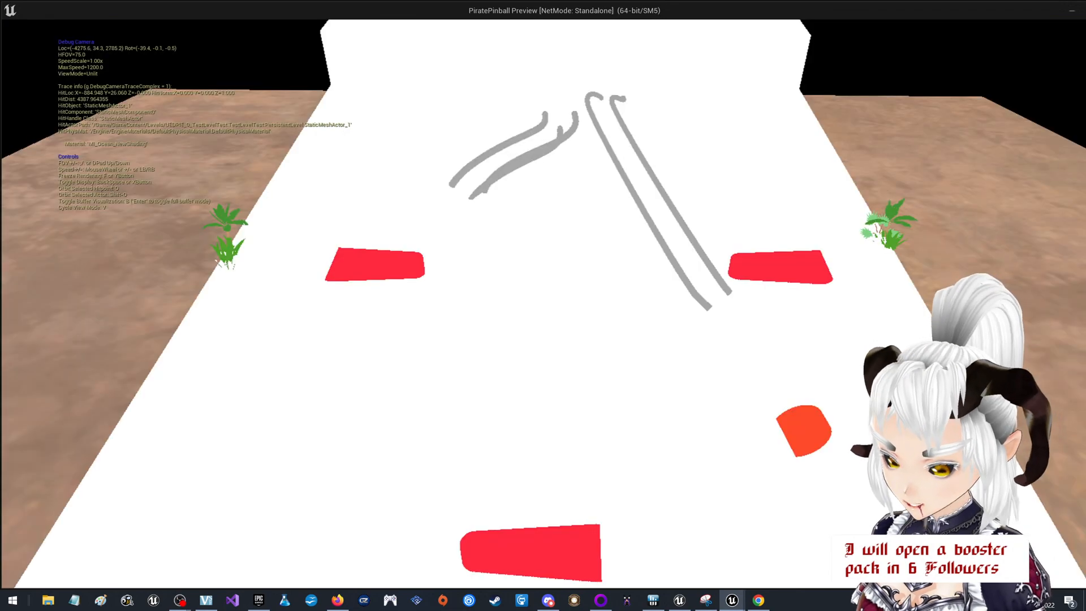
pyautogui.press('d')
pyautogui.press('w')
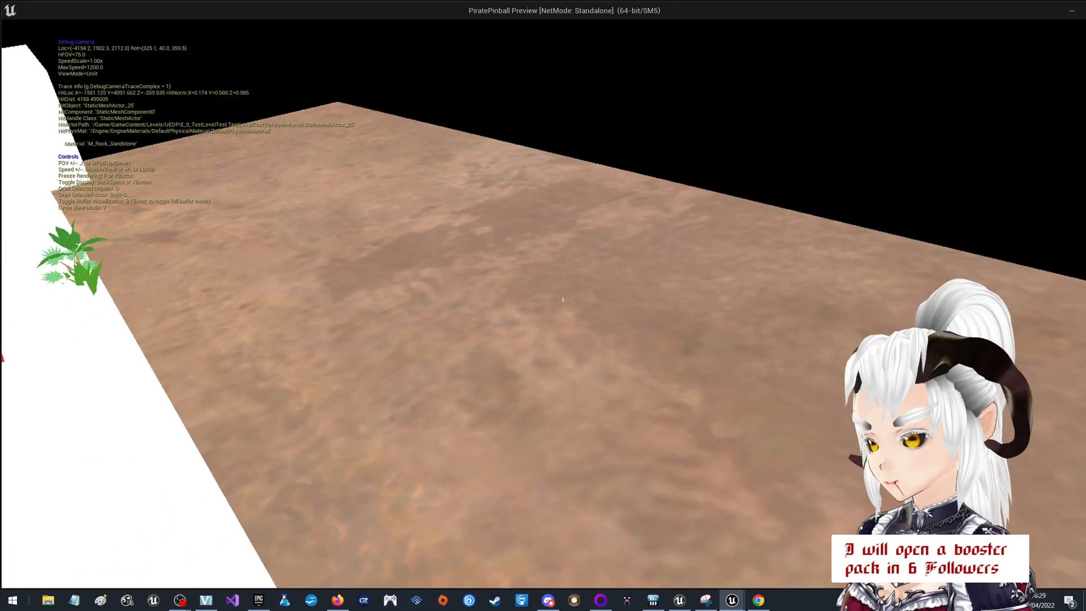
pyautogui.press('d')
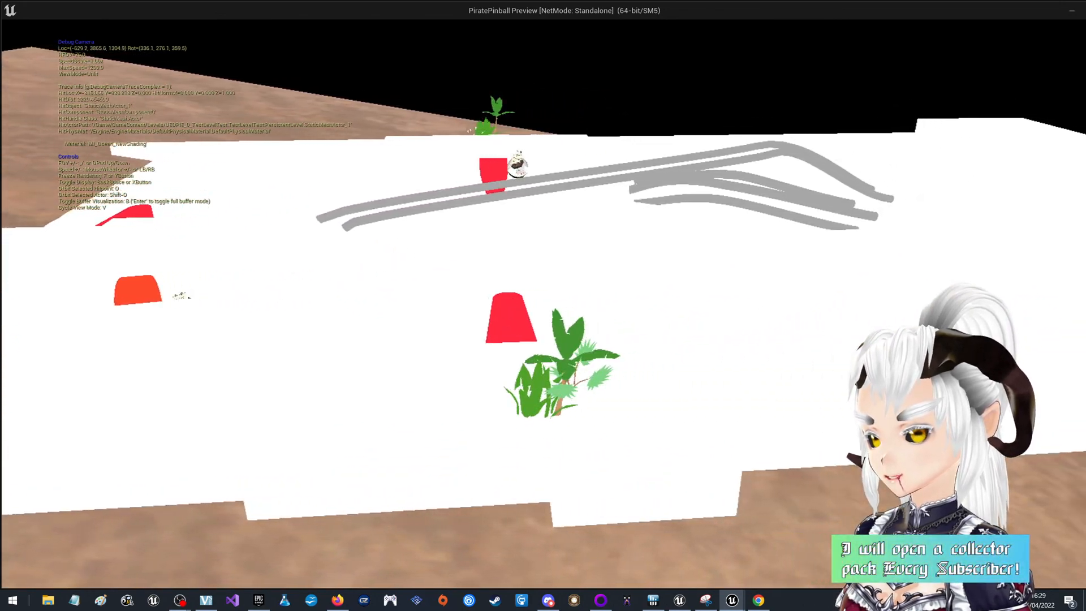
pyautogui.press('w')
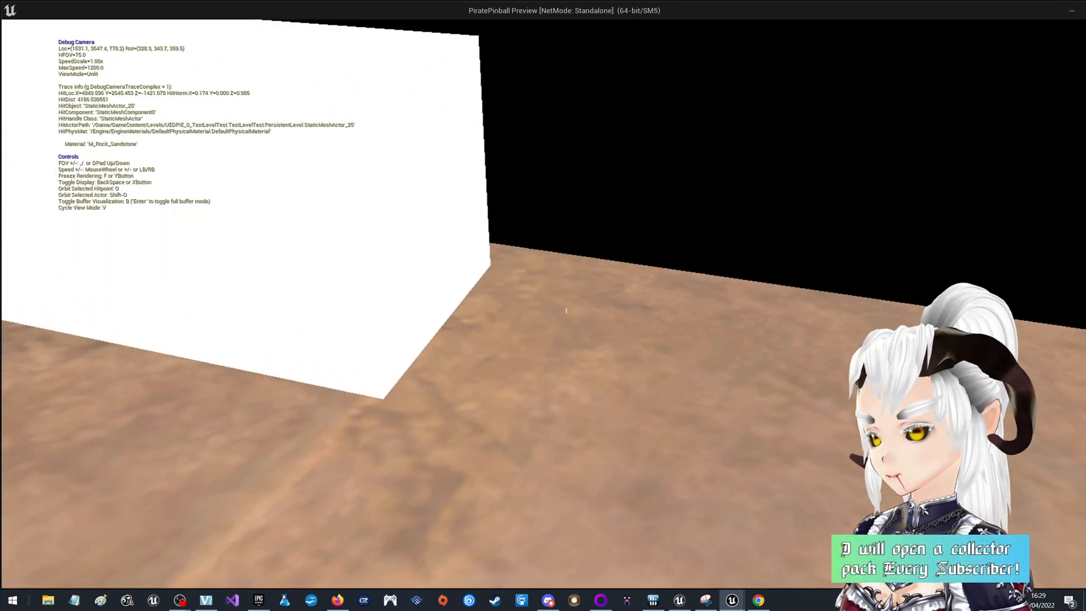
pyautogui.press('s')
pyautogui.press('a')
pyautogui.press('w')
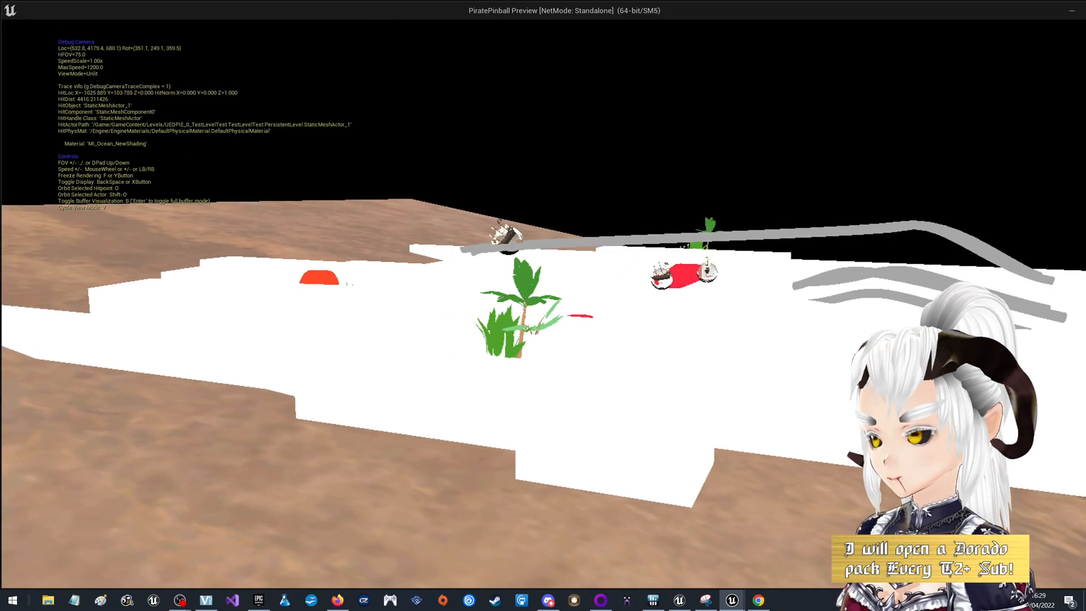
pyautogui.press('w')
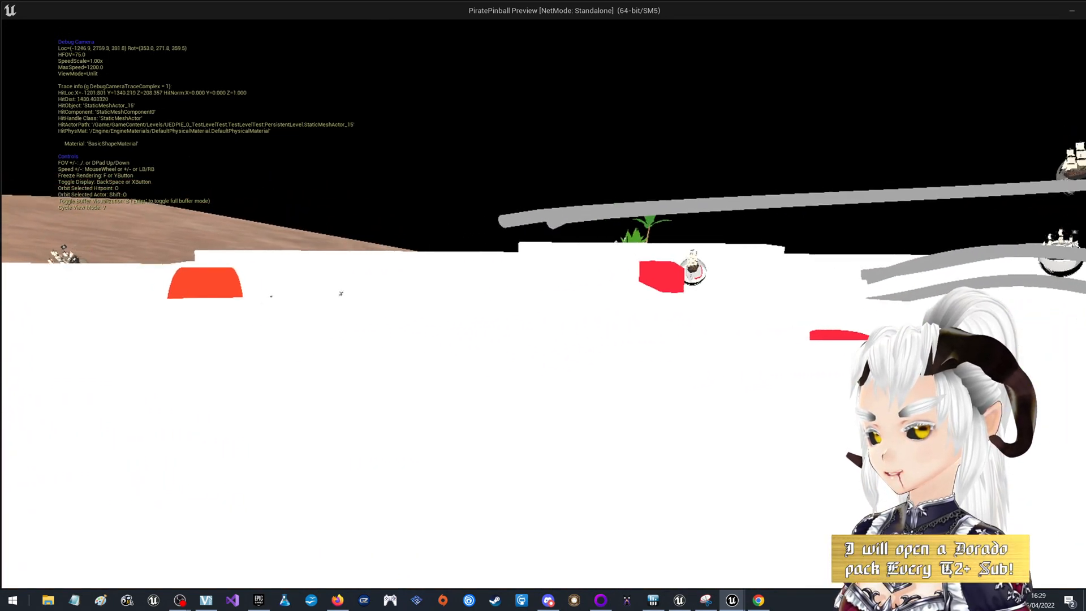
# Fly the debug camera along the table to the orange plunger and examine the pirate balls beside it up close.
pyautogui.press('a')
pyautogui.press('a')
pyautogui.press('w')
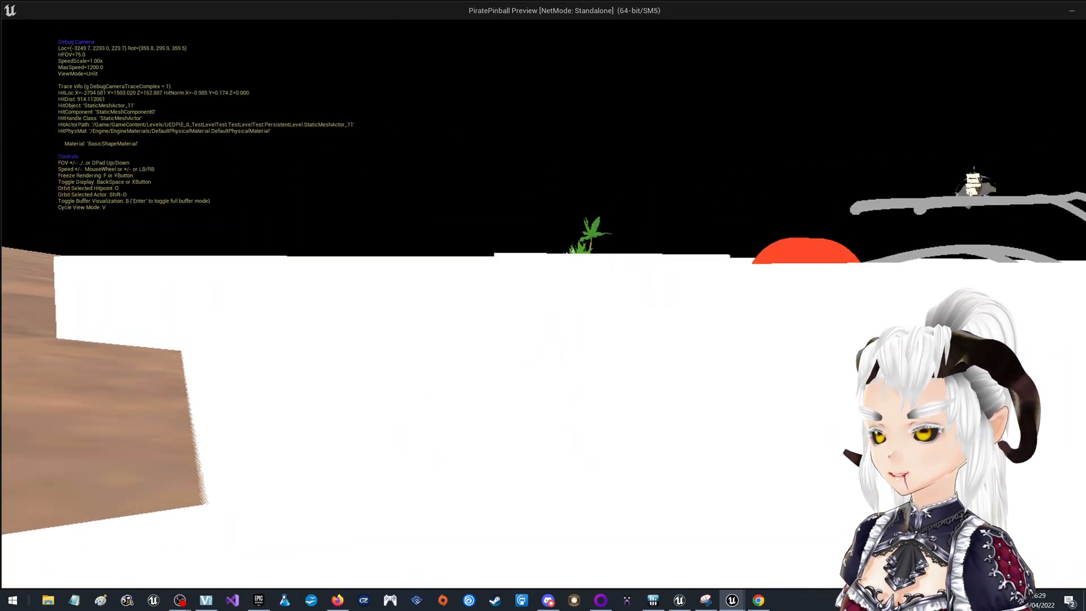
pyautogui.press('a')
pyautogui.press('w')
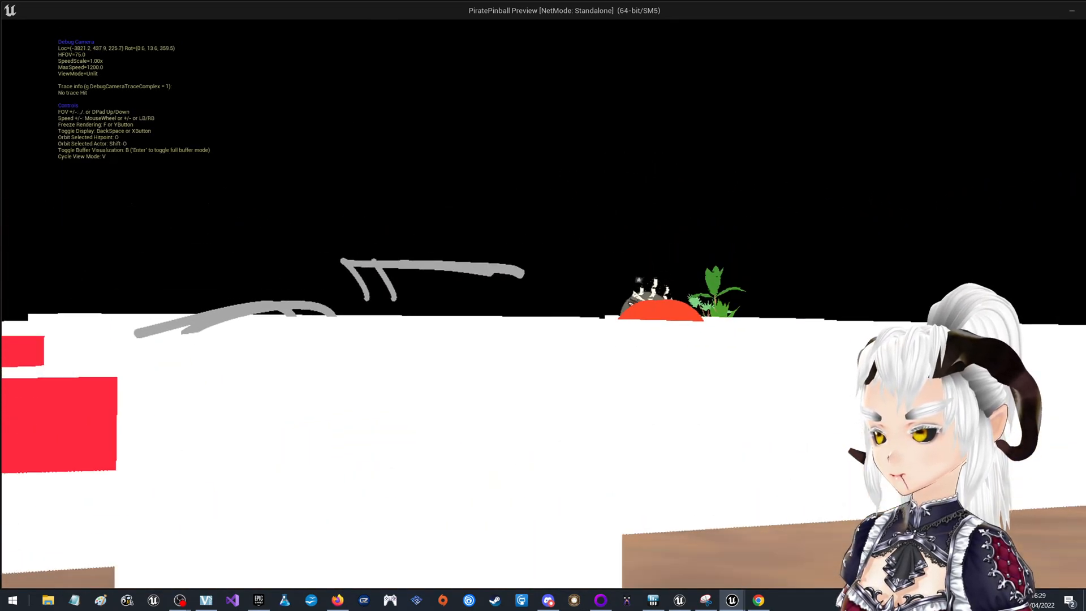
pyautogui.press('a')
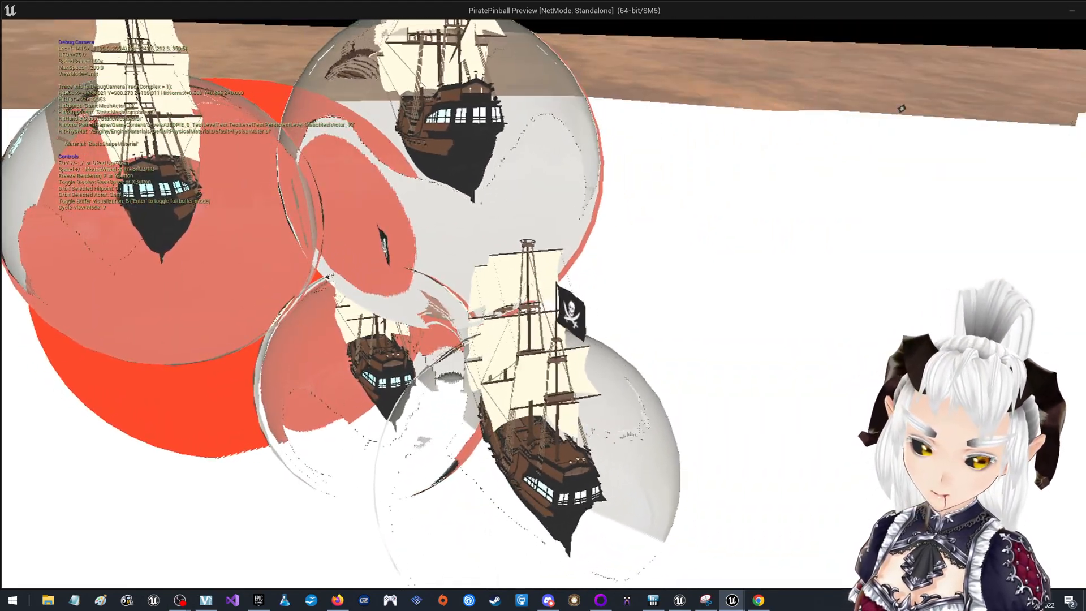
pyautogui.press('a')
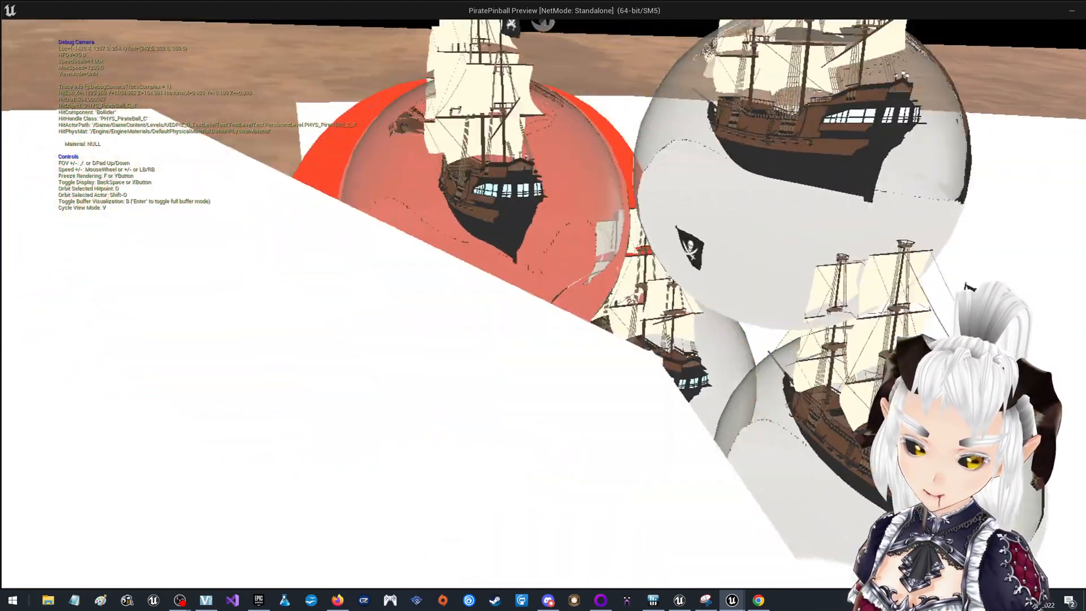
pyautogui.press('w')
pyautogui.press('a')
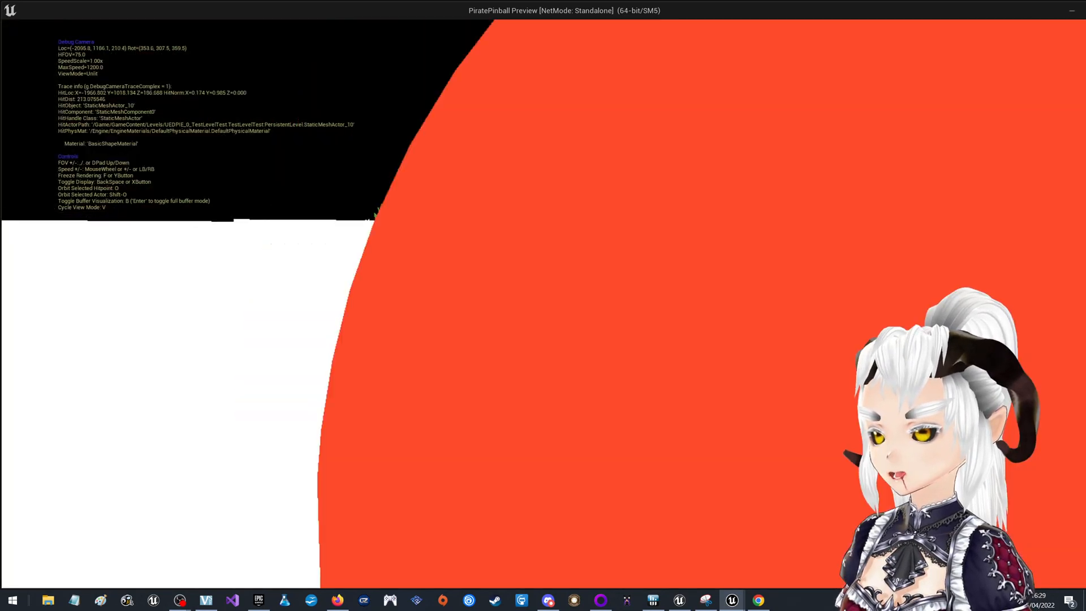
pyautogui.press('s')
pyautogui.press('d')
pyautogui.press('s')
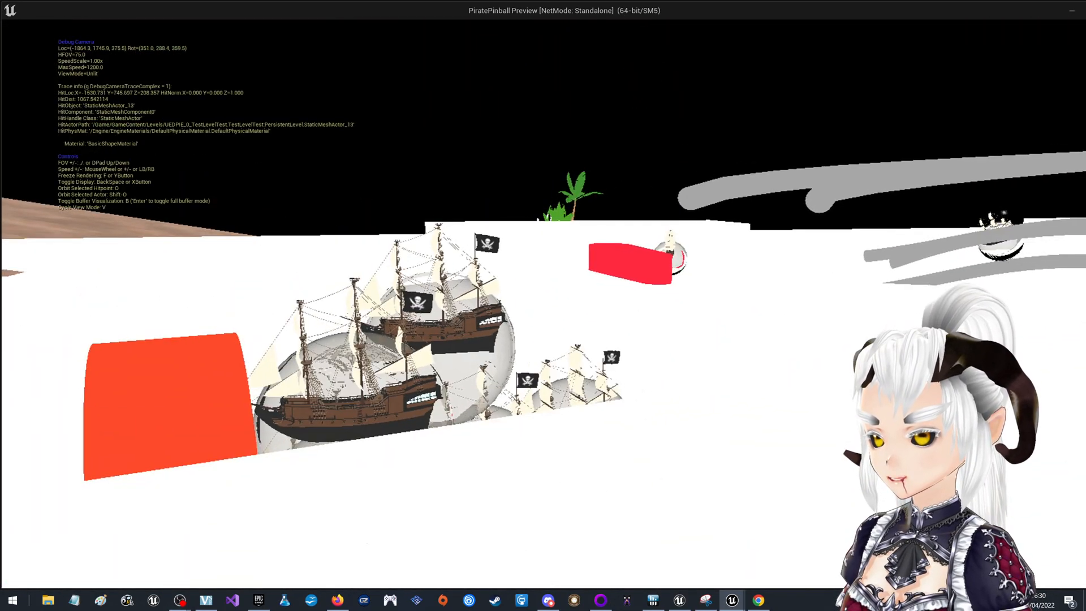
# Examine the orientation of the ships inside the balls piled up by the plunger, circling them with the debug camera.
pyautogui.press('w')
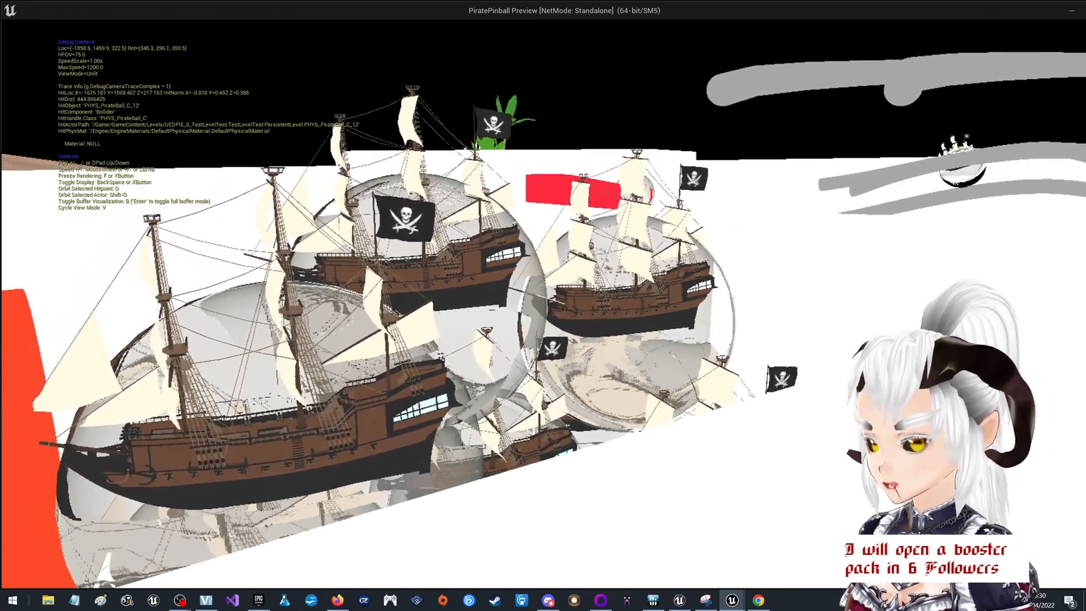
pyautogui.press('w')
pyautogui.press('a')
pyautogui.press('a')
pyautogui.press('s')
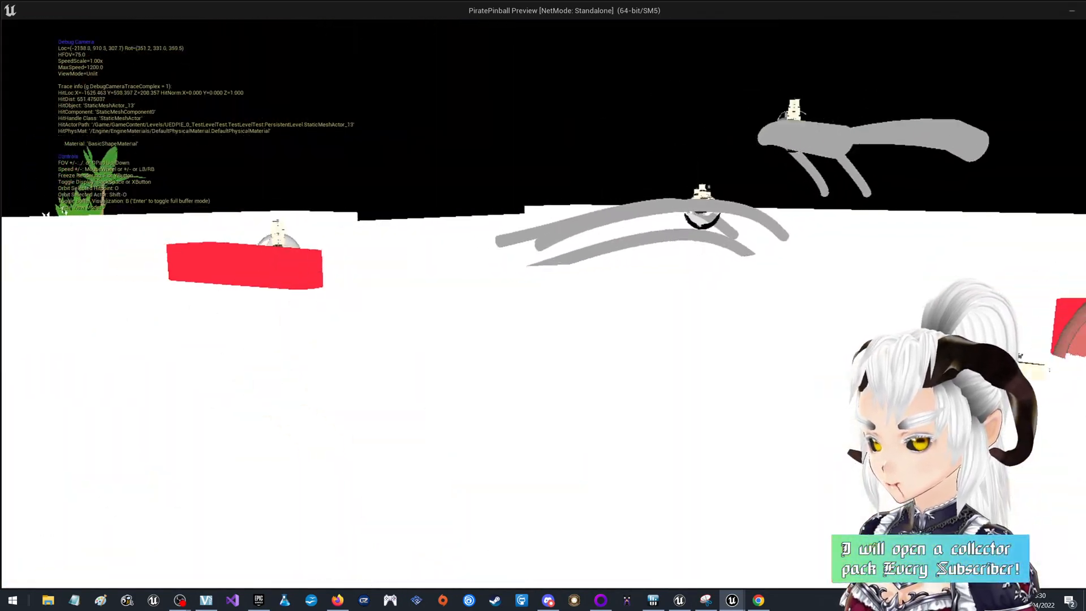
pyautogui.press('w')
pyautogui.press('a')
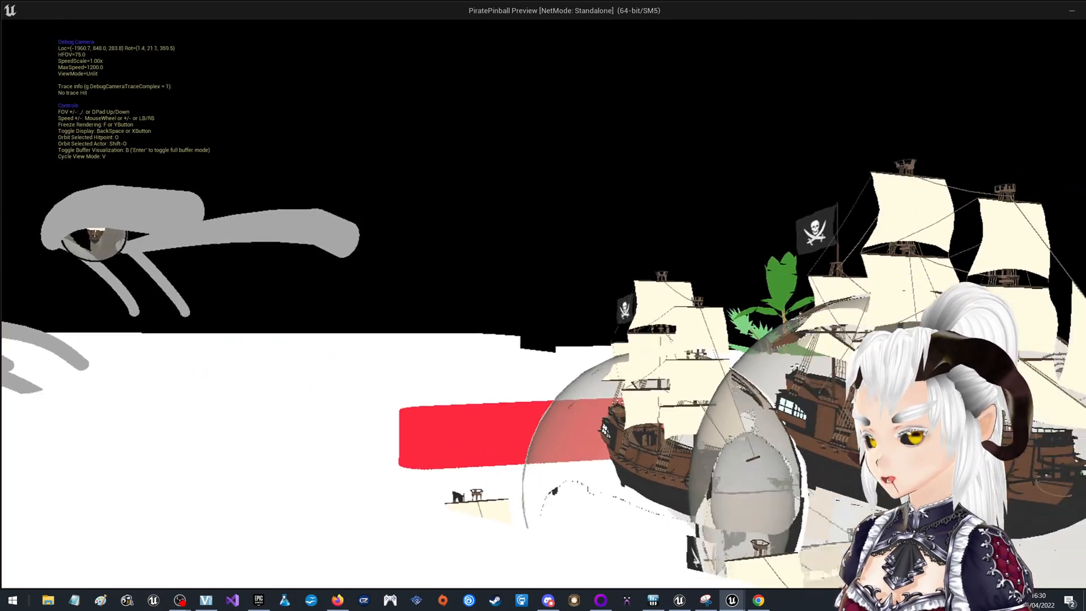
pyautogui.press('a')
pyautogui.press('a')
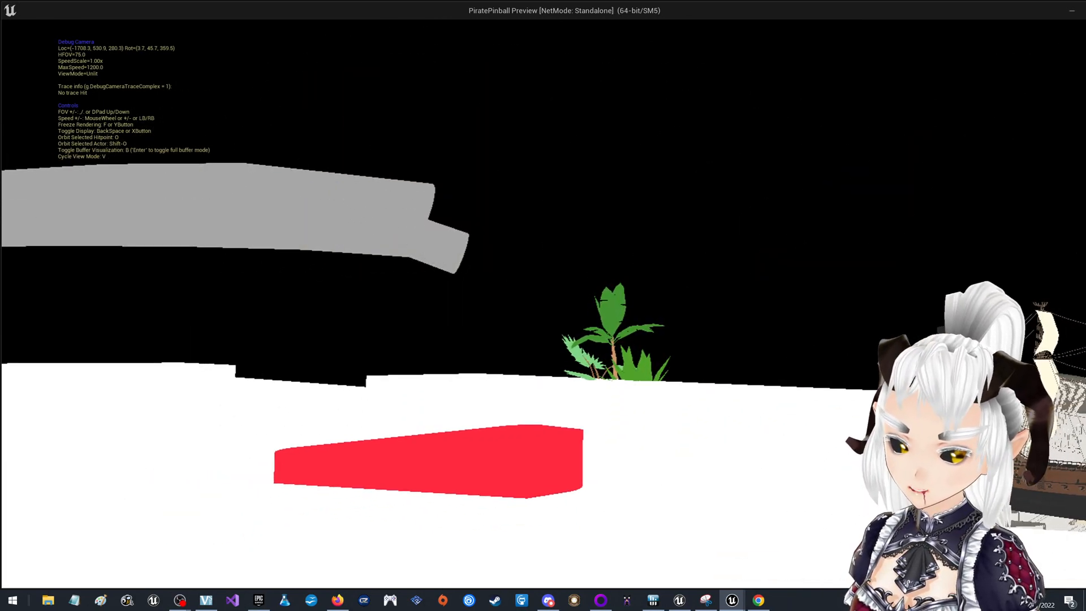
# Inspect the balls travelling along the metal rails and past the flippers with the debug camera, and end the playtest.
pyautogui.press('s')
pyautogui.press('w')
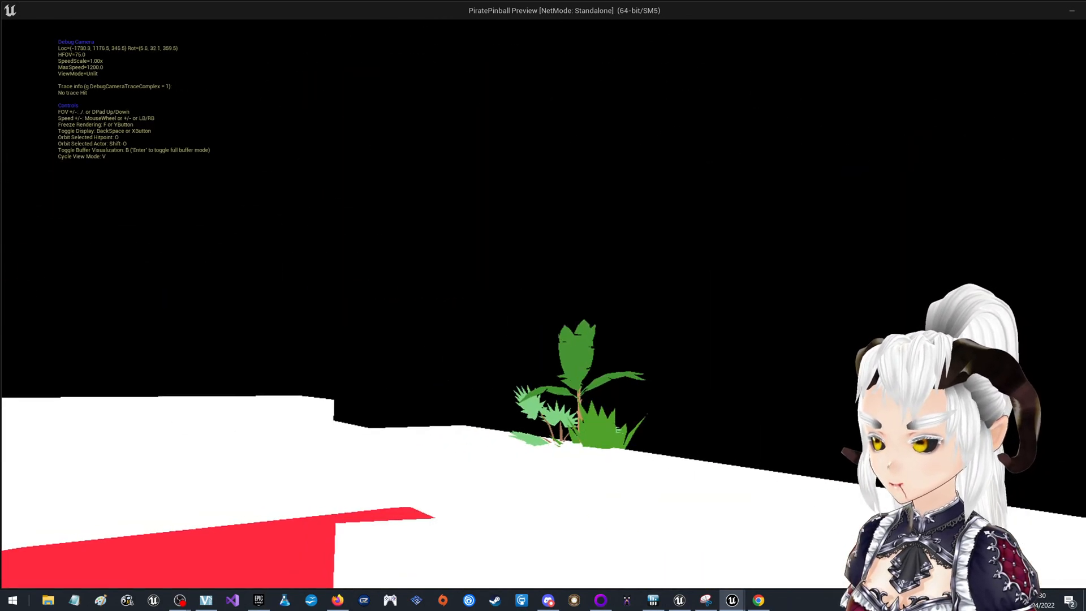
pyautogui.press('w')
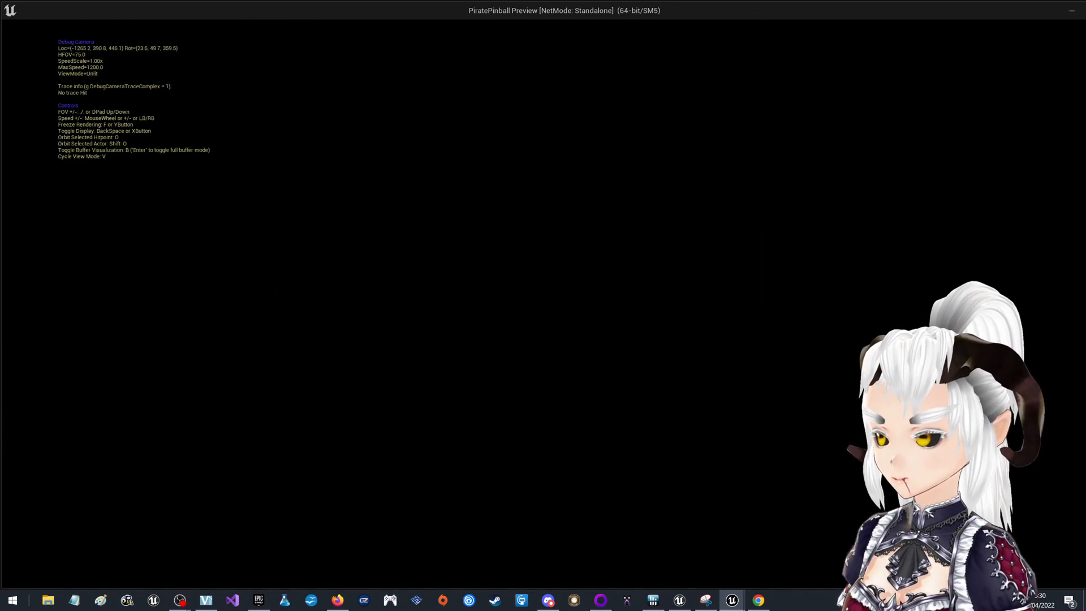
pyautogui.press('s')
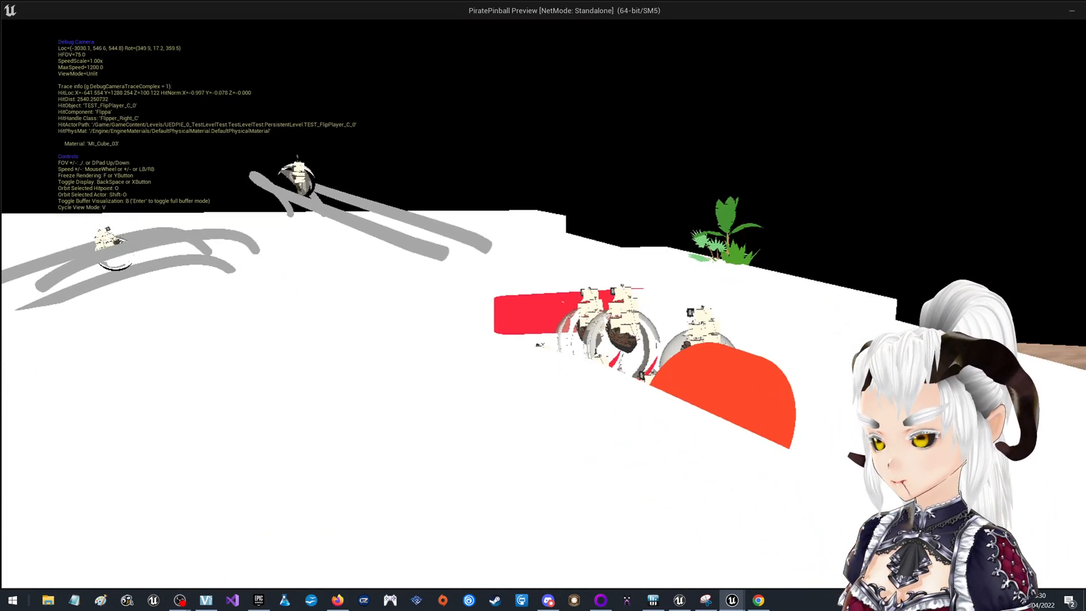
pyautogui.press('w')
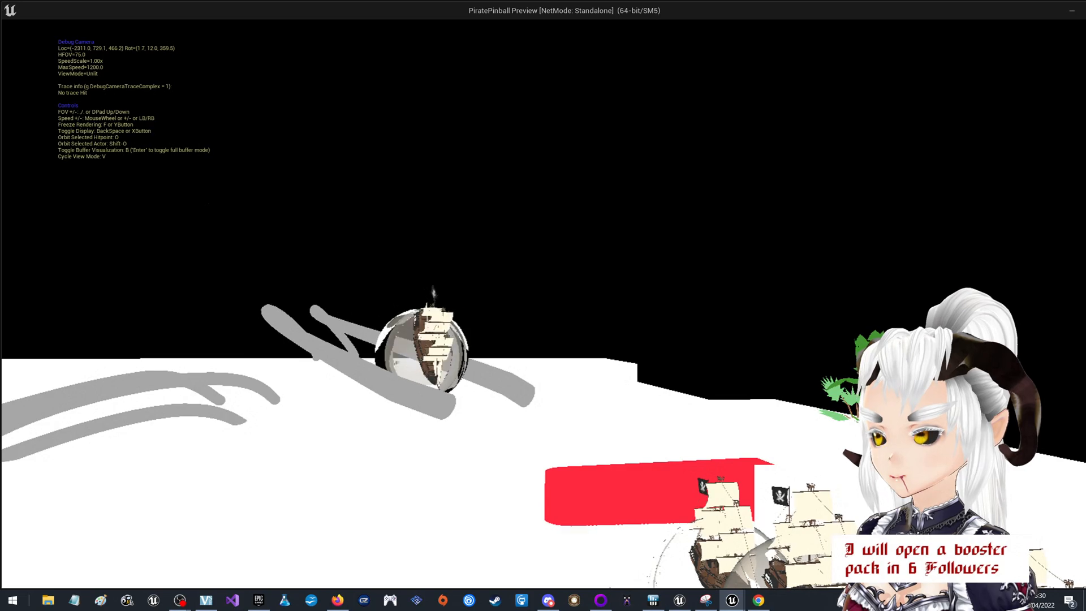
pyautogui.press('a')
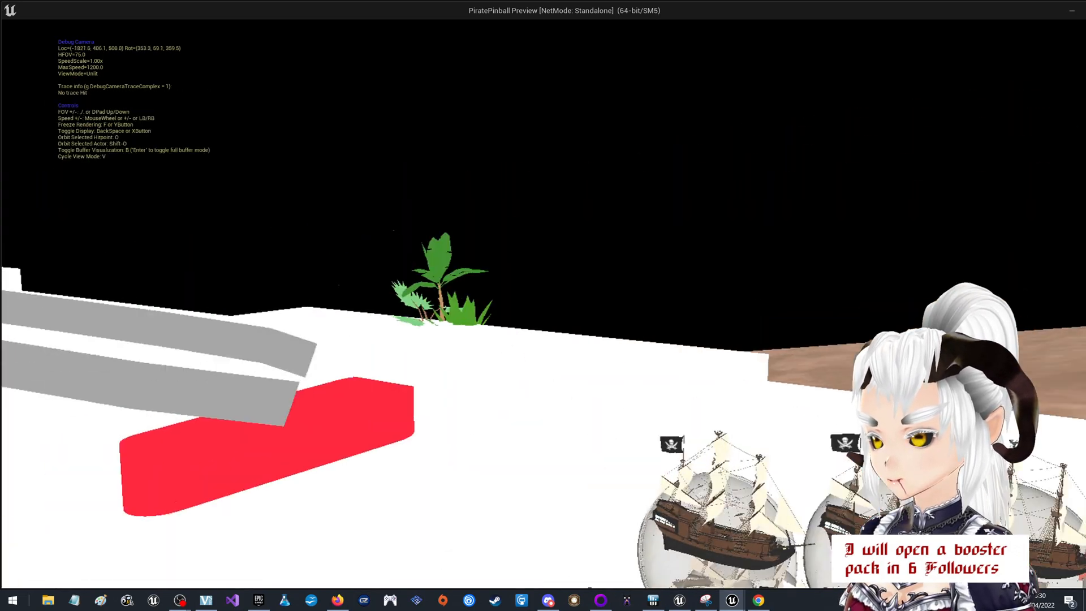
pyautogui.press('a')
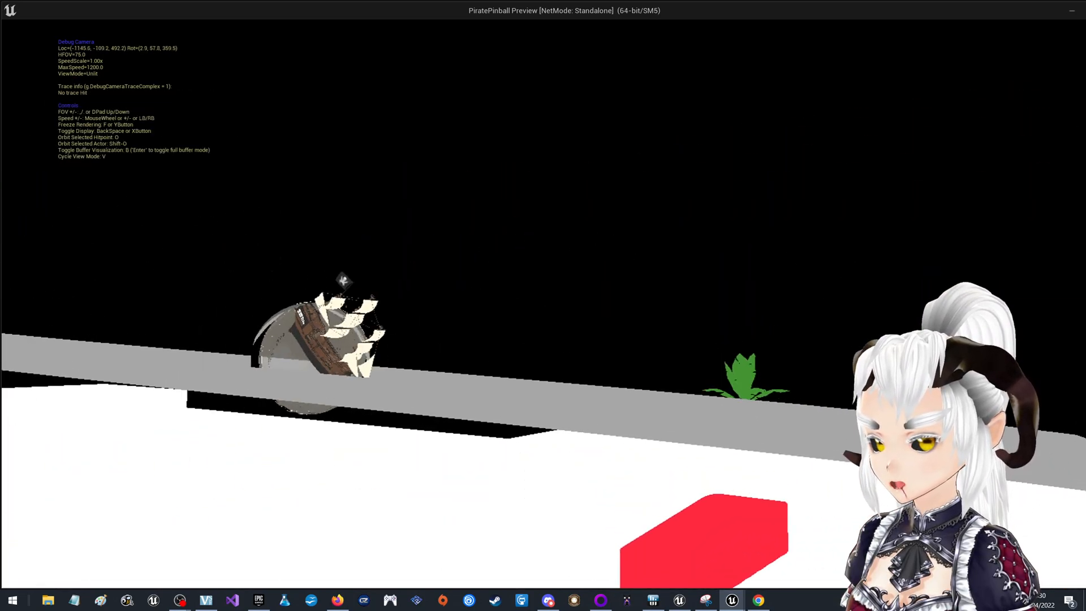
pyautogui.press('w')
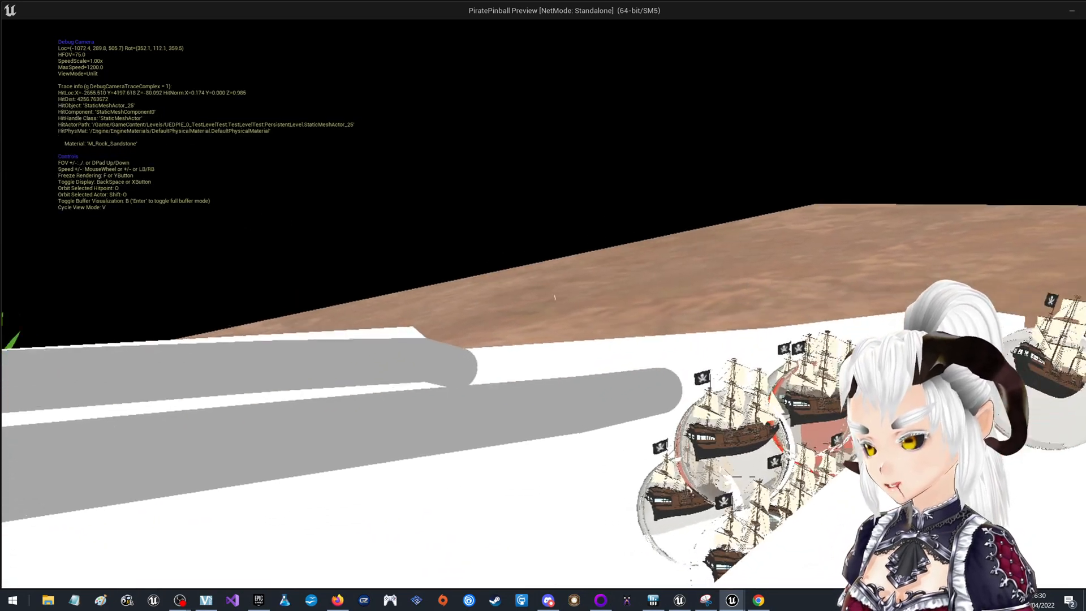
pyautogui.press('w')
pyautogui.press('s')
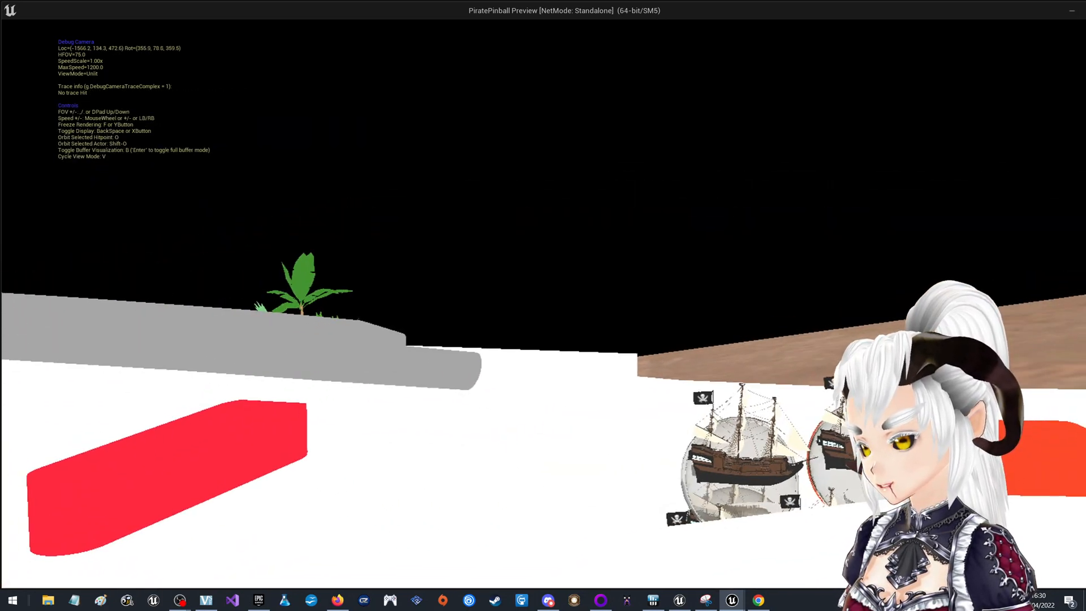
pyautogui.press('s')
pyautogui.press('Escape')
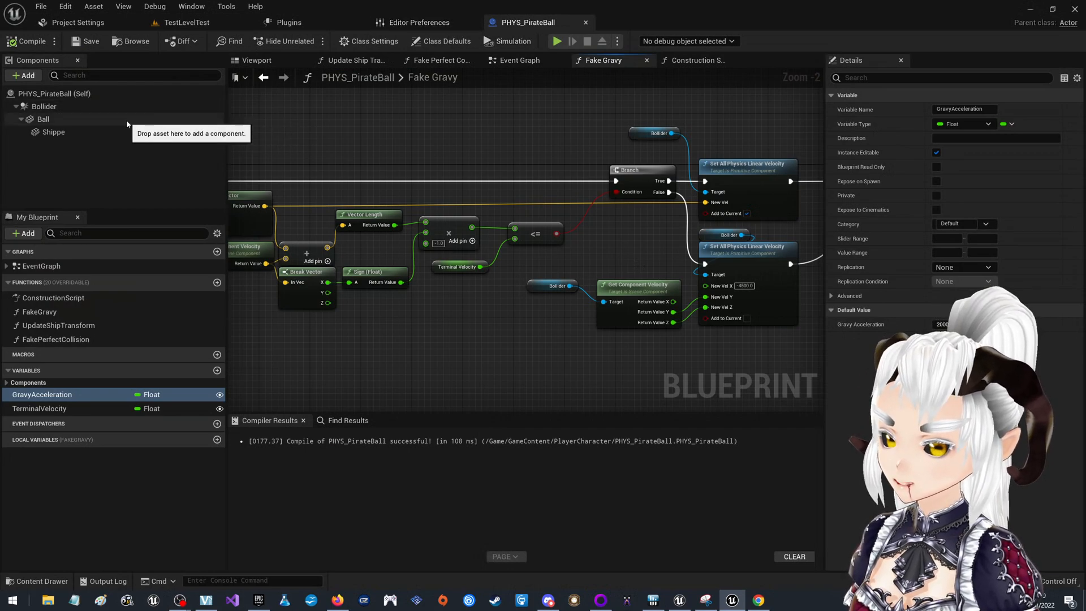
# Examine the Update Ship Transform function, tracing how the Shippe component's yaw is derived from the ball's location and velocity.
pyautogui.click(146, 132)
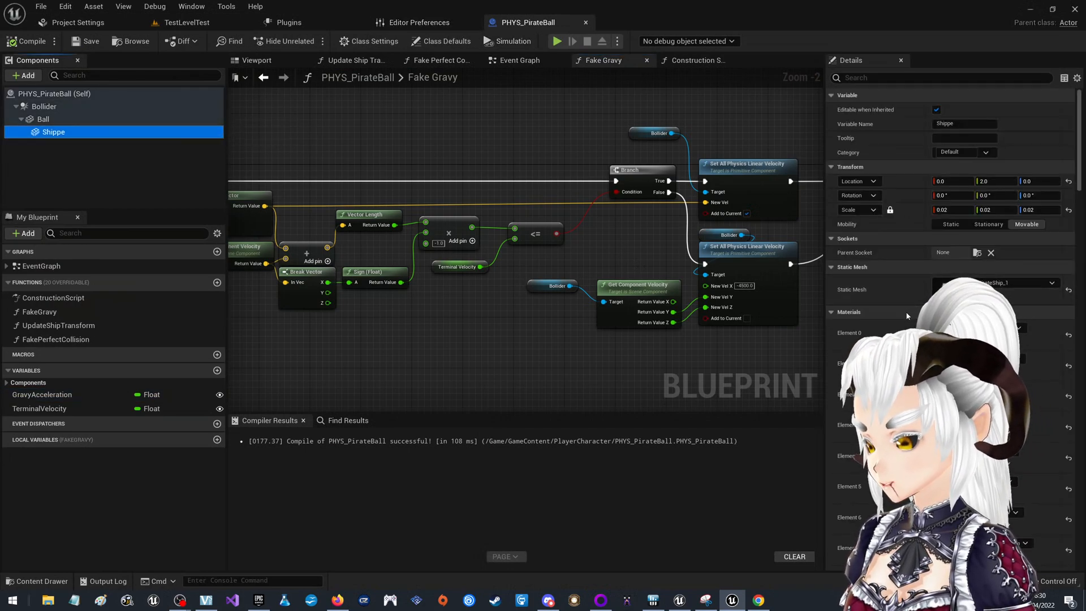
pyautogui.click(544, 62)
pyautogui.doubleClick(759, 269)
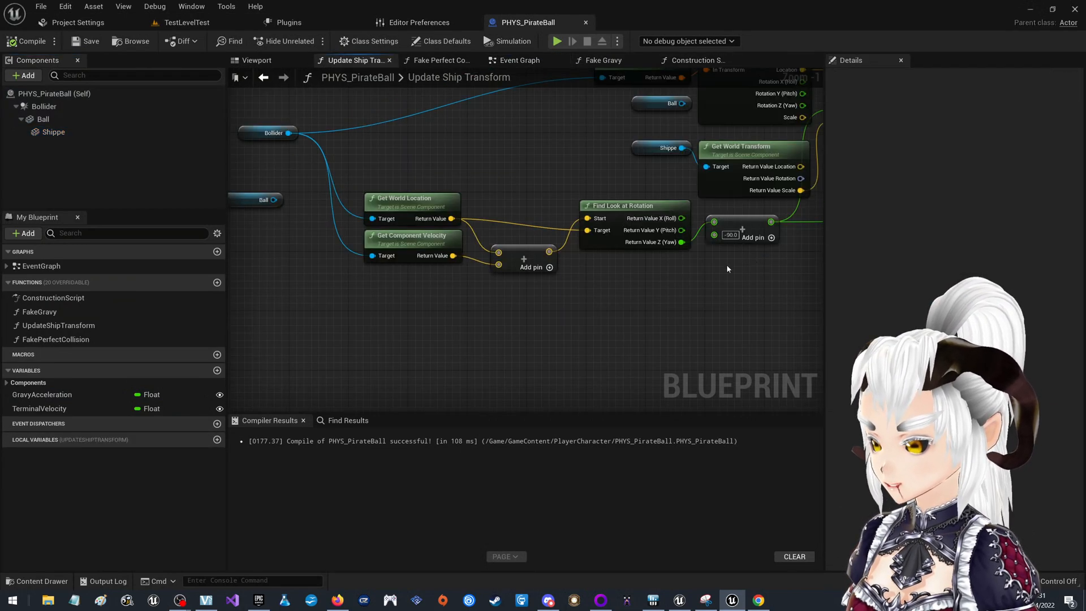
pyautogui.moveTo(586, 288); pyautogui.dragTo(498, 339, button='right')
pyautogui.moveTo(688, 298); pyautogui.dragTo(494, 265, button='right')
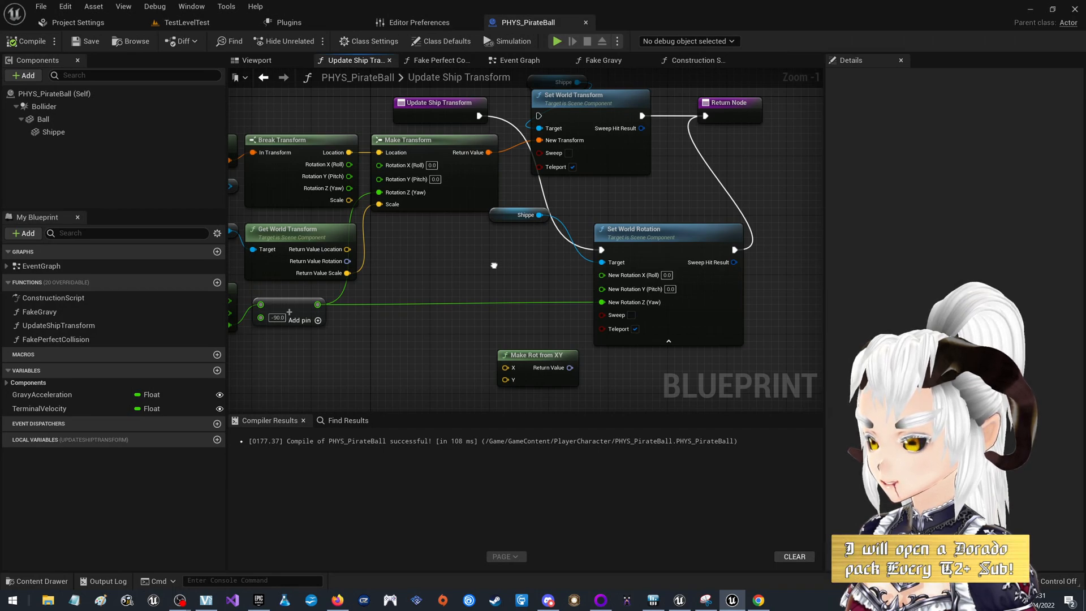
pyautogui.moveTo(494, 265); pyautogui.dragTo(508, 288, button='right')
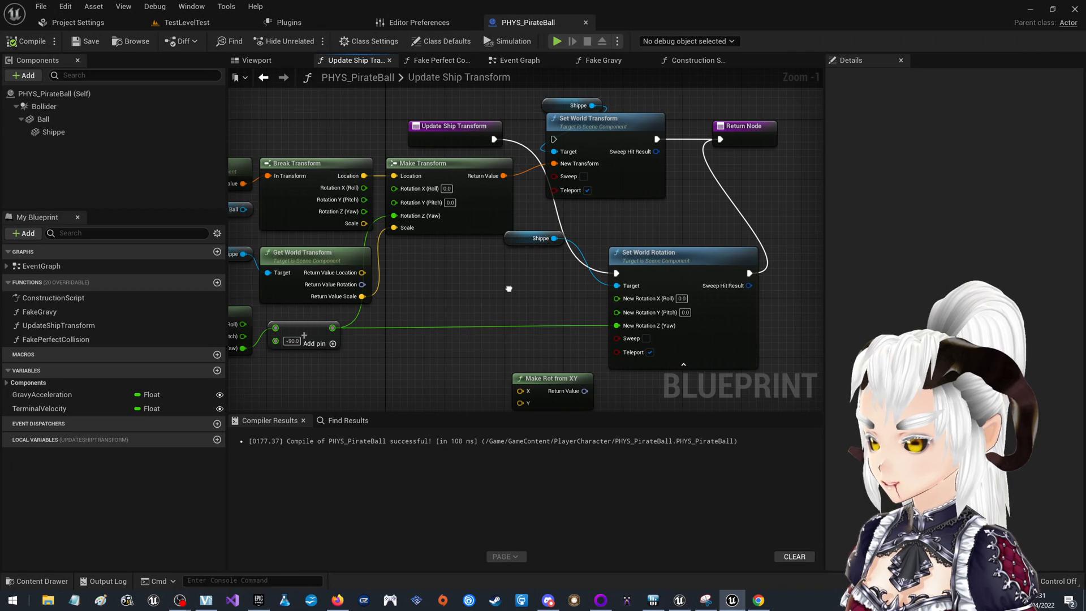
pyautogui.moveTo(509, 289); pyautogui.dragTo(718, 262, button='right')
pyautogui.moveTo(493, 381); pyautogui.dragTo(553, 327, button='right')
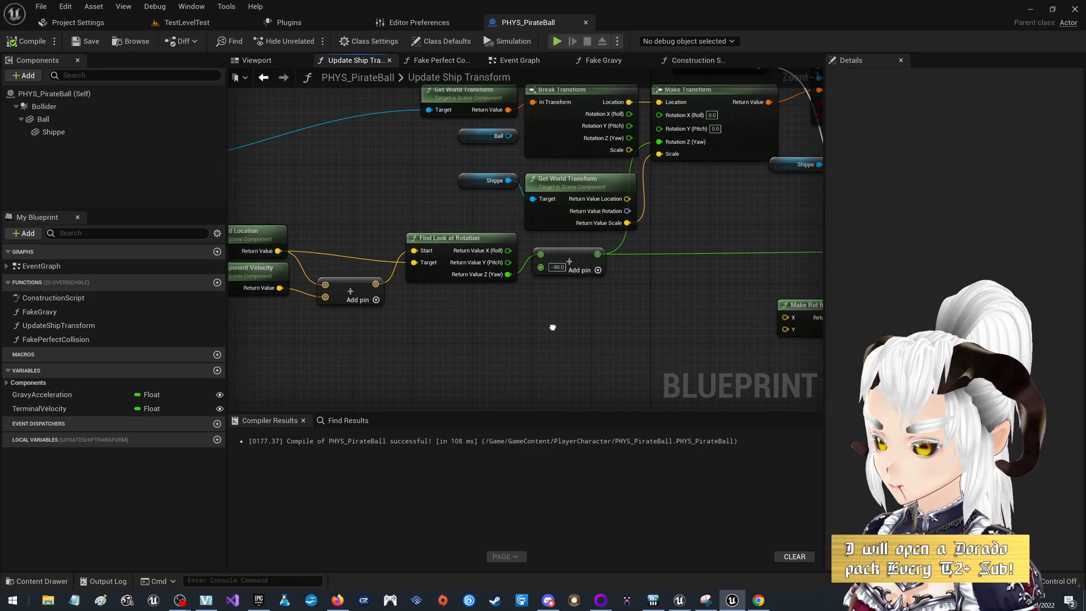
pyautogui.moveTo(552, 327); pyautogui.dragTo(376, 313, button='right')
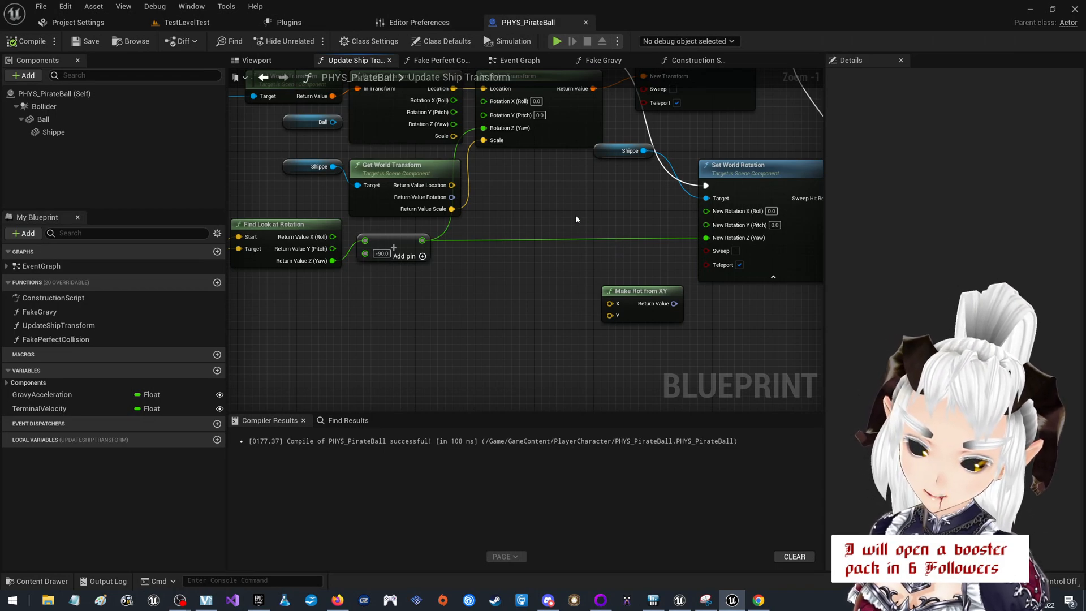
pyautogui.scroll(-3, 574, 211)
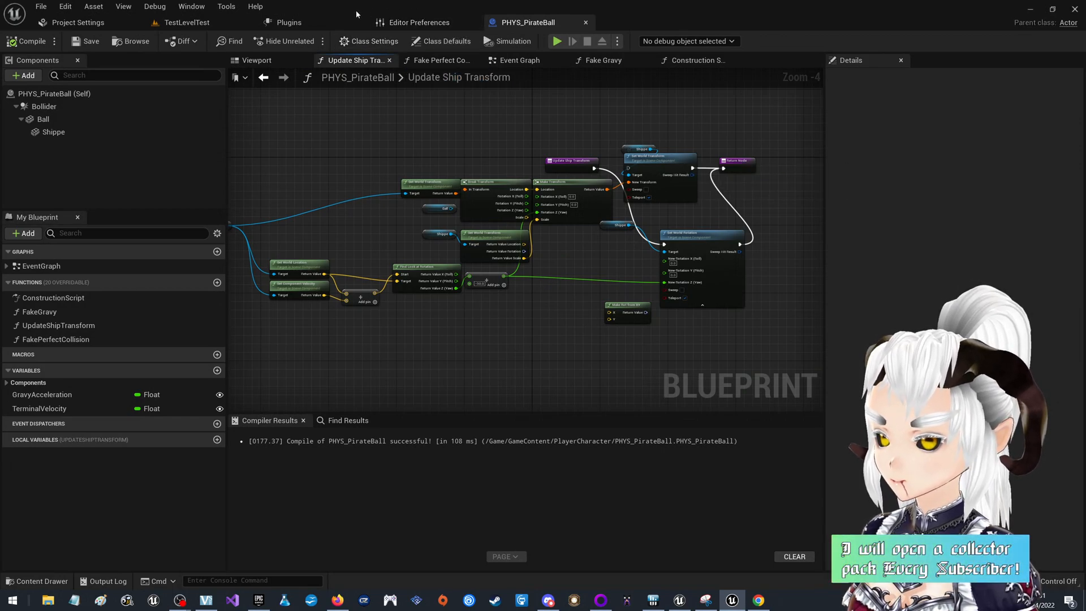
# Return to the TestLevelTest level and inspect the whole pinball table from the side.
pyautogui.click(221, 23)
pyautogui.moveTo(362, 239); pyautogui.dragTo(288, 164, button='right')
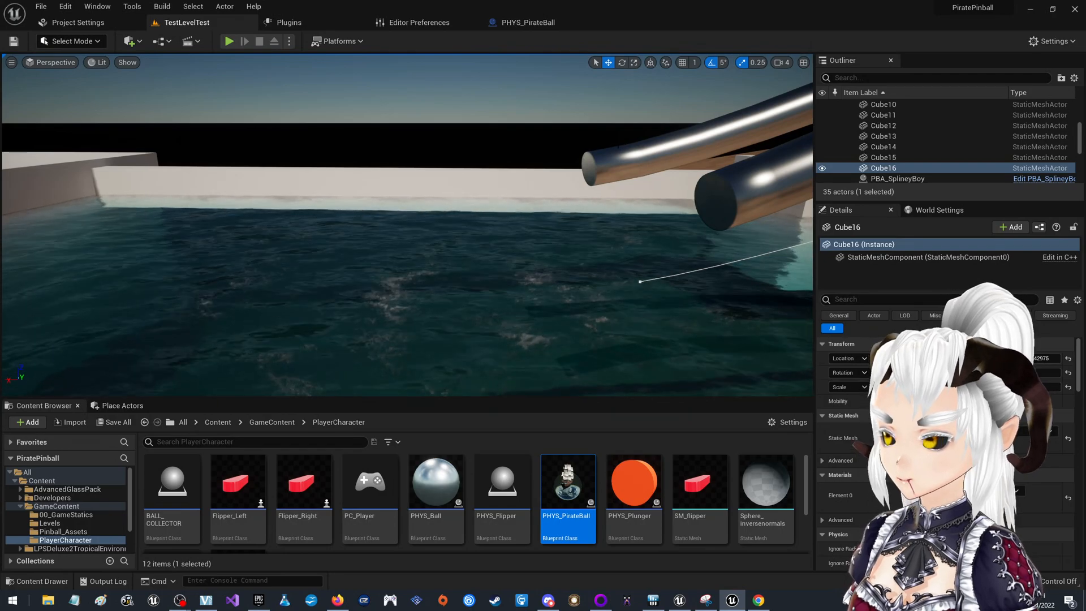
pyautogui.press('s')
pyautogui.moveTo(611, 142); pyautogui.dragTo(620, 158, button='right')
pyautogui.press('s')
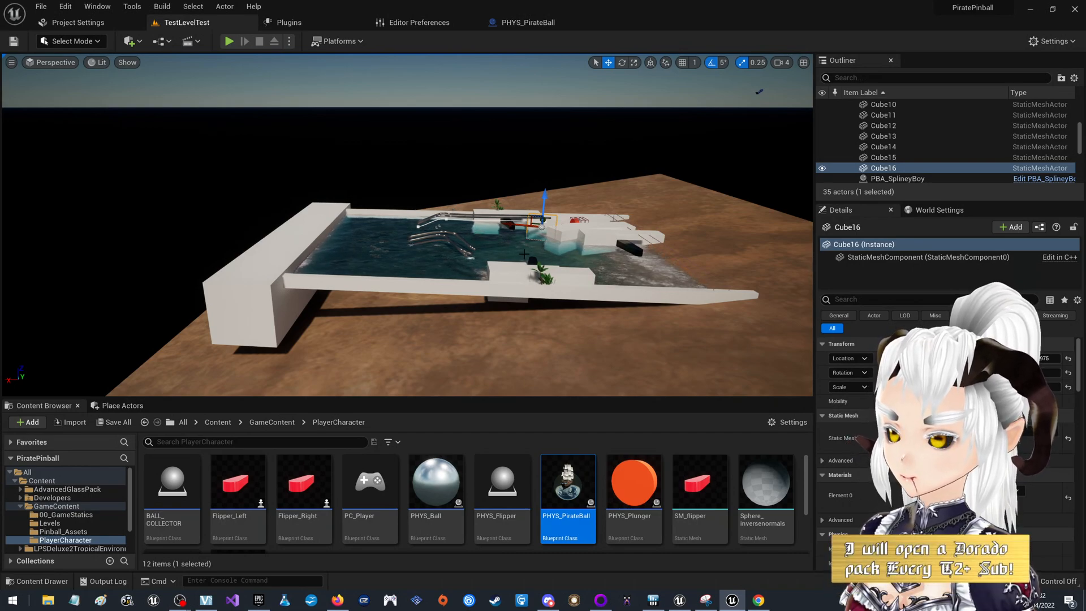
# Return to the PHYS_PirateBall blueprint and review its Fake Perfect Collision and Fake Gravy functions.
pyautogui.click(474, 334)
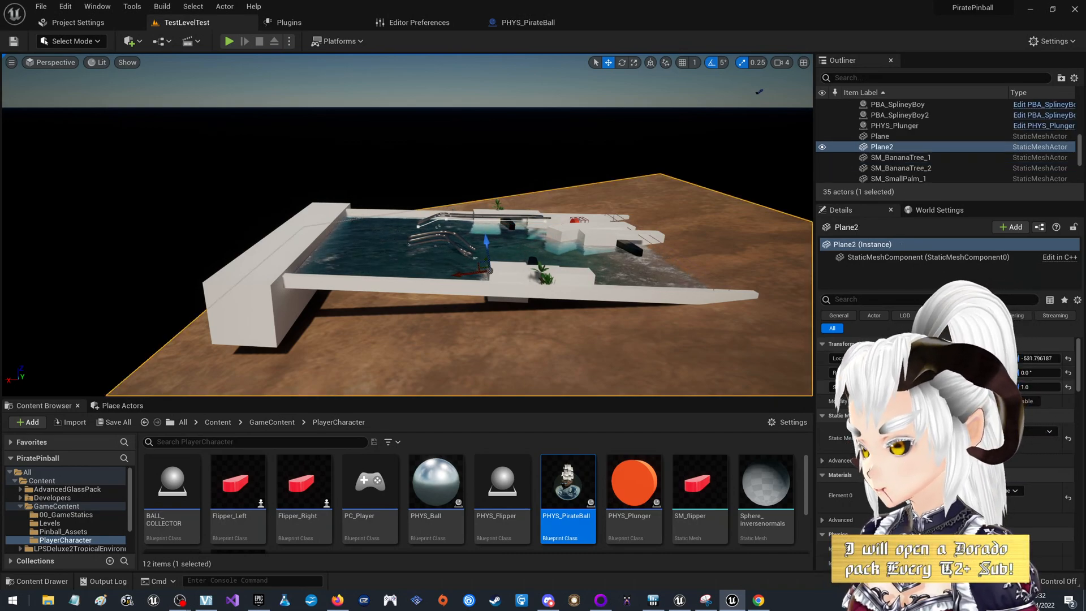
pyautogui.click(547, 23)
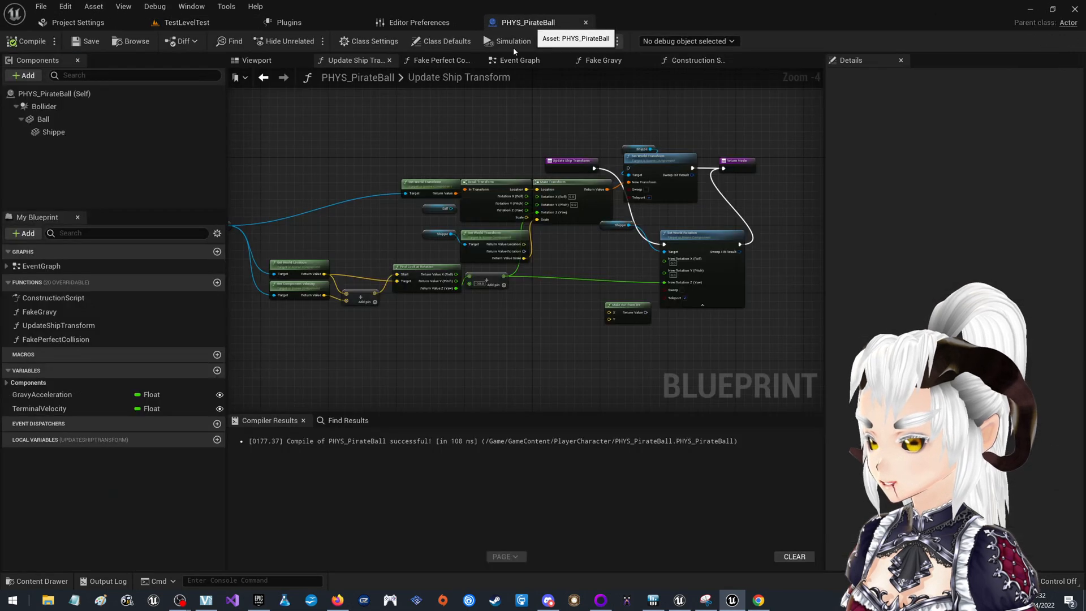
pyautogui.click(437, 60)
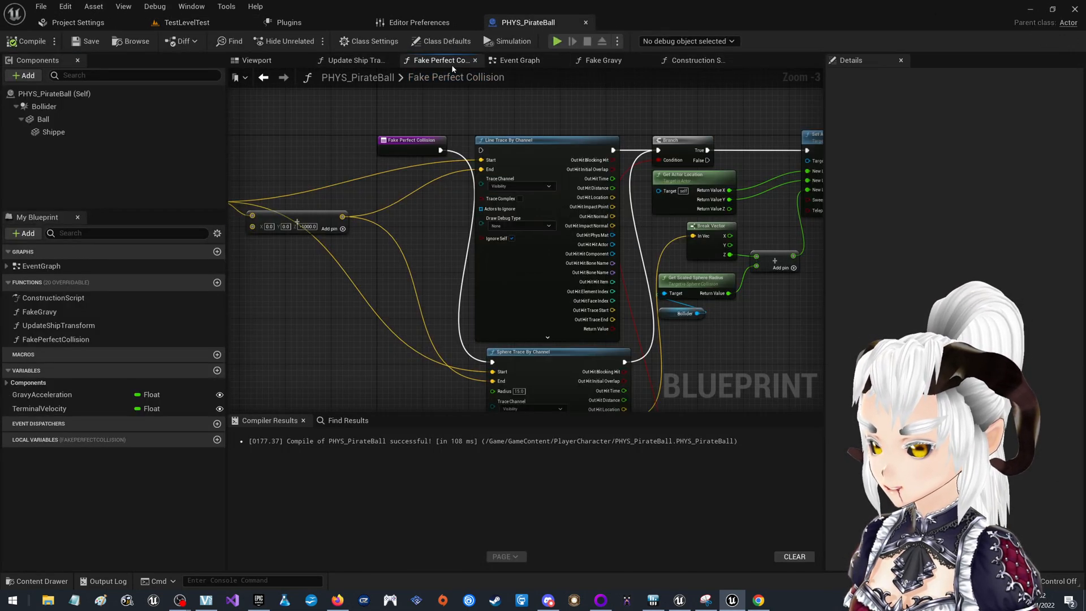
pyautogui.click(628, 60)
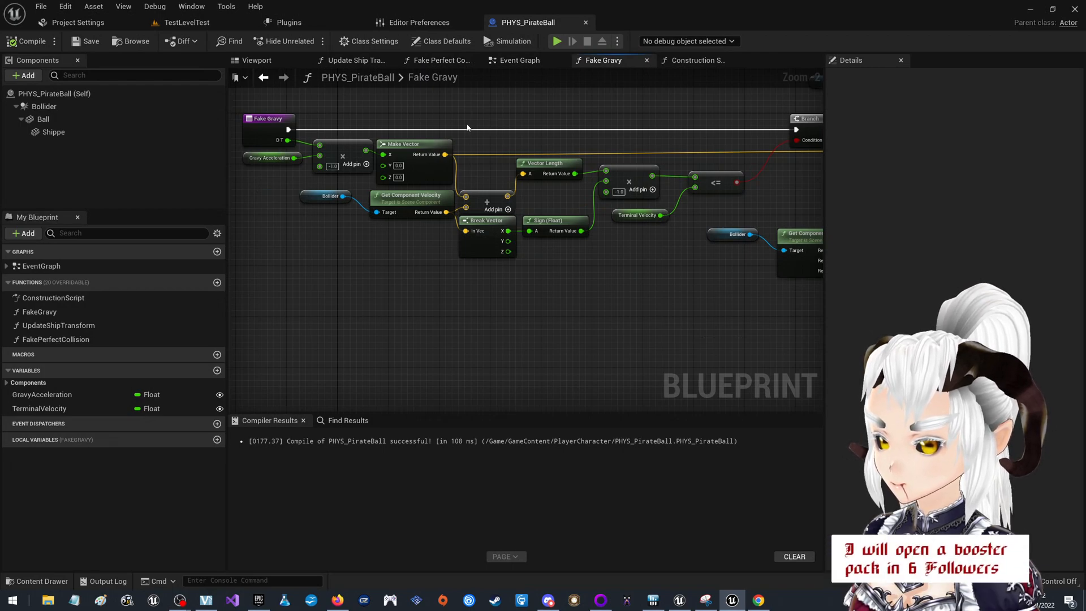
pyautogui.moveTo(471, 129); pyautogui.dragTo(570, 146, button='right')
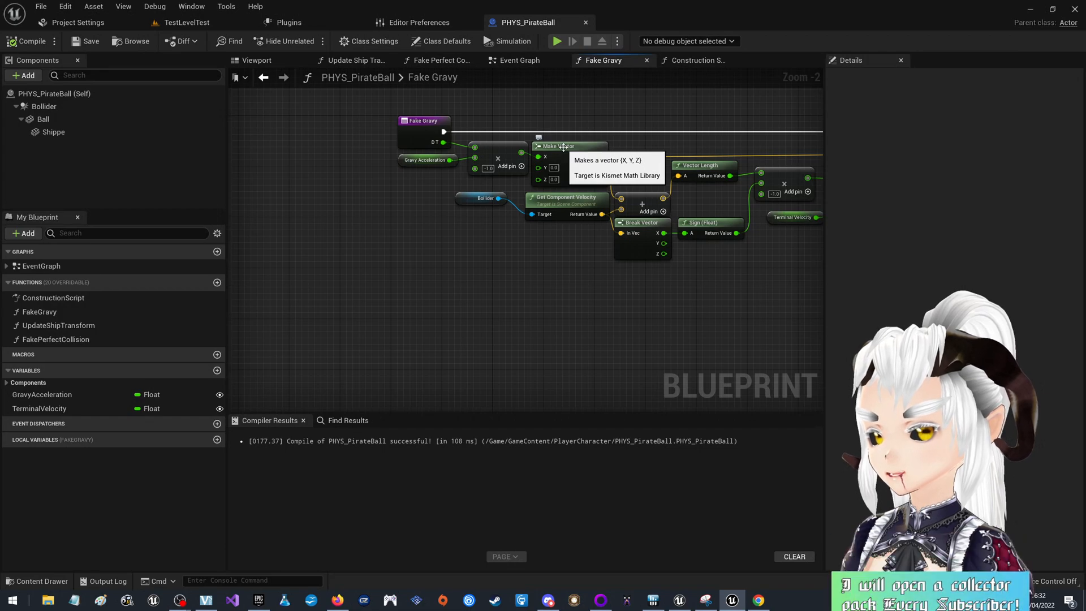
# Add a Rotate Vector node to the Fake Gravy graph in the empty area below the Bollider and Gravy Acceleration nodes.
pyautogui.rightClick(375, 268)
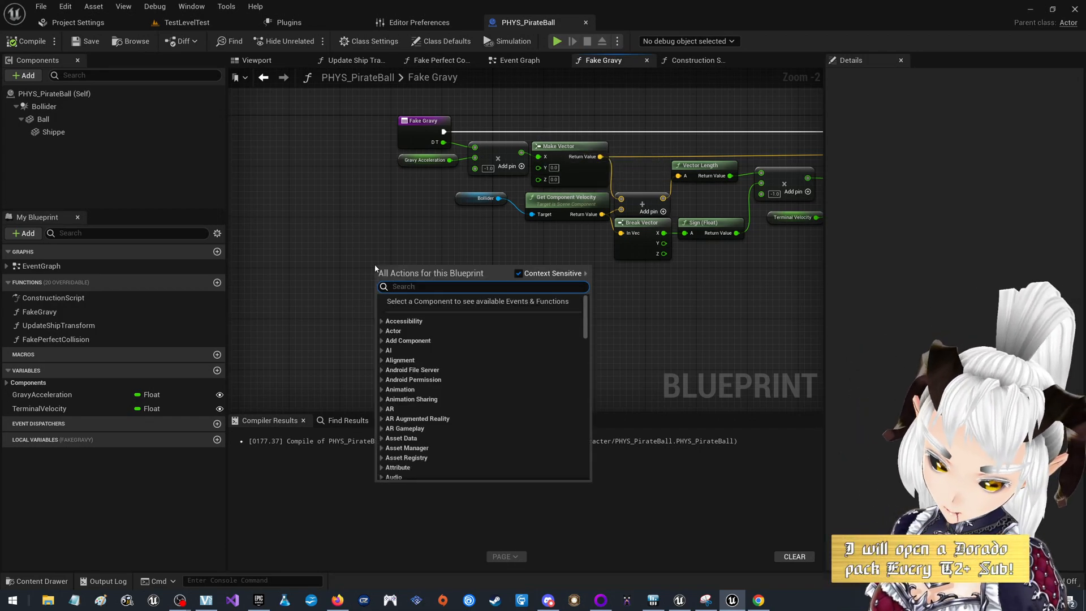
pyautogui.write('rotat')
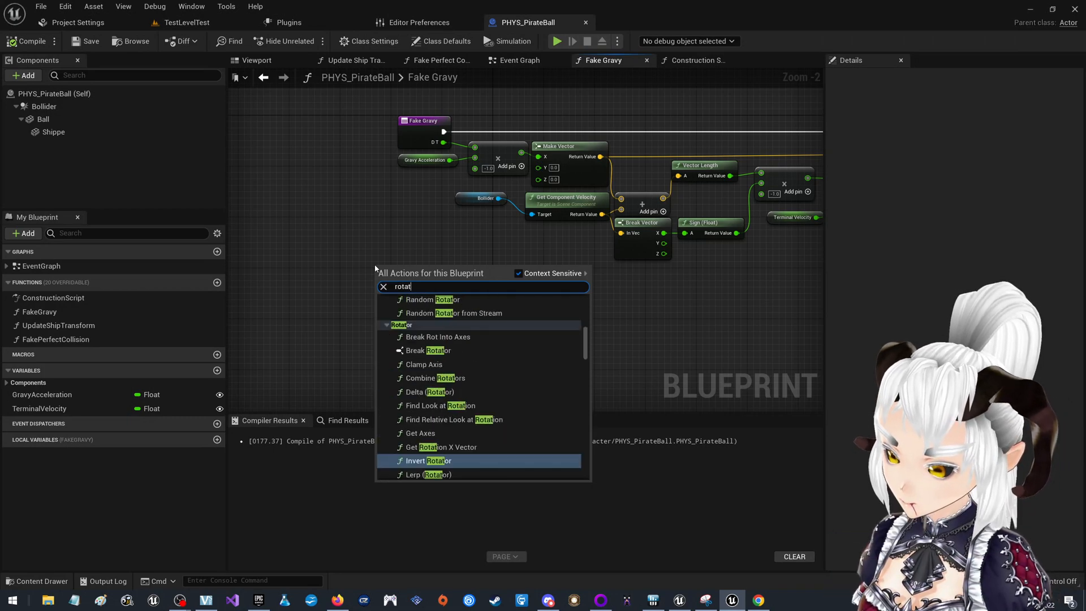
pyautogui.write('re')
pyautogui.press('BackSpace')
pyautogui.press('BackSpace')
pyautogui.write('e')
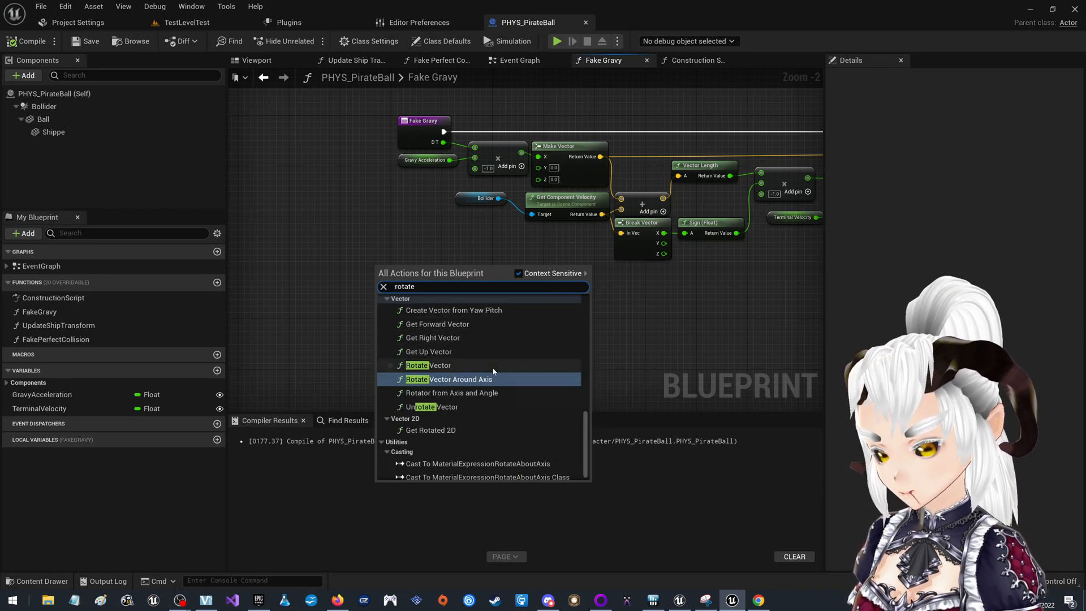
pyautogui.click(451, 366)
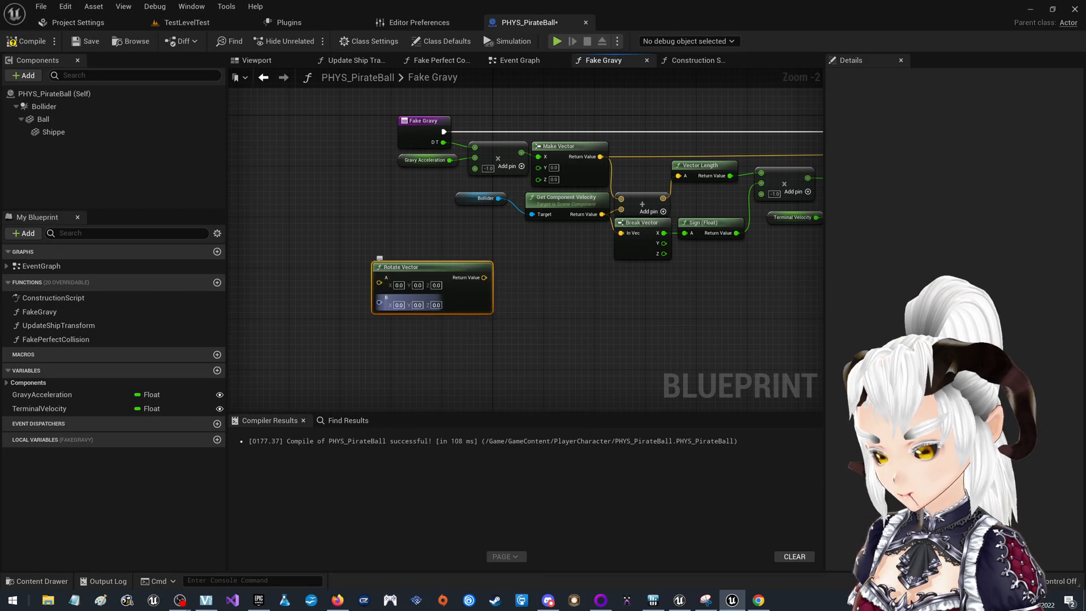
pyautogui.moveTo(452, 269); pyautogui.dragTo(498, 282)
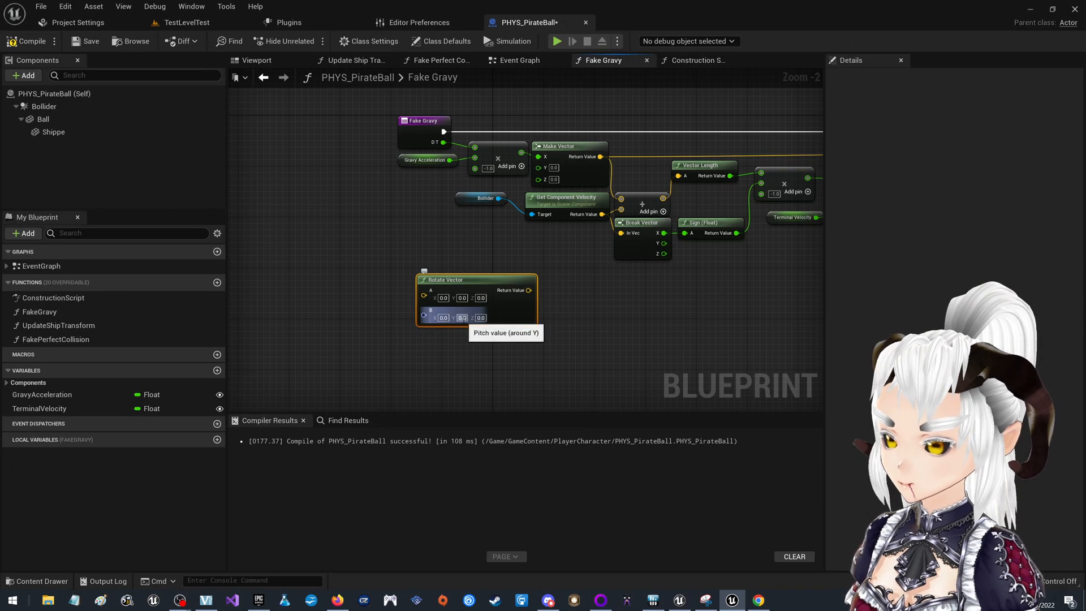
# Set the Rotate Vector node's A input to Z -1.0 and its B rotation to Y -10.0, and move it closer to Gravy Acceleration.
pyautogui.click(462, 318)
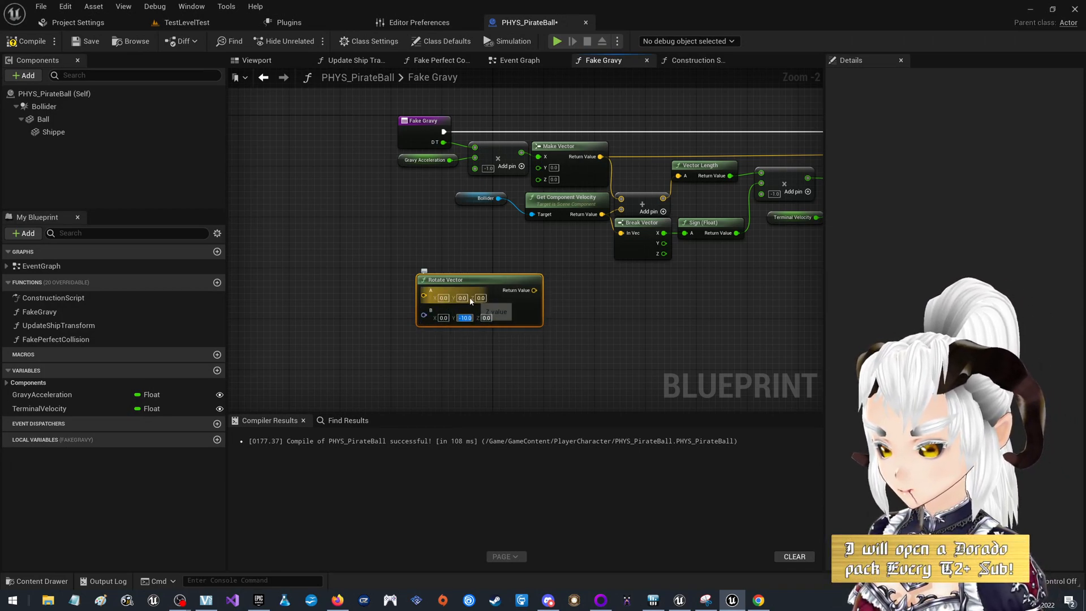
pyautogui.click(481, 298)
pyautogui.write('-1')
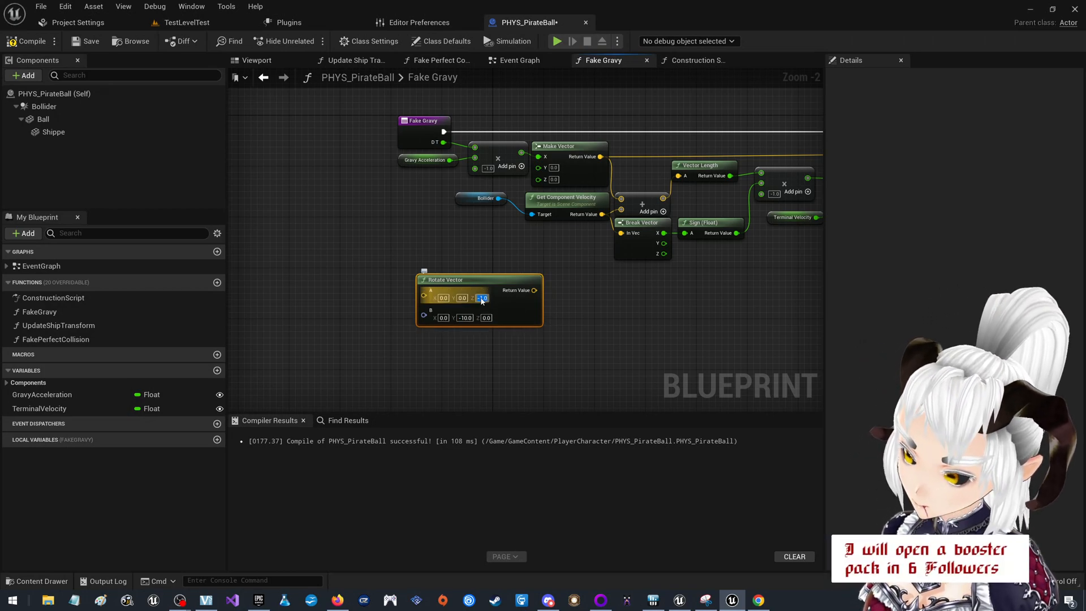
pyautogui.press('Return')
pyautogui.click(586, 306)
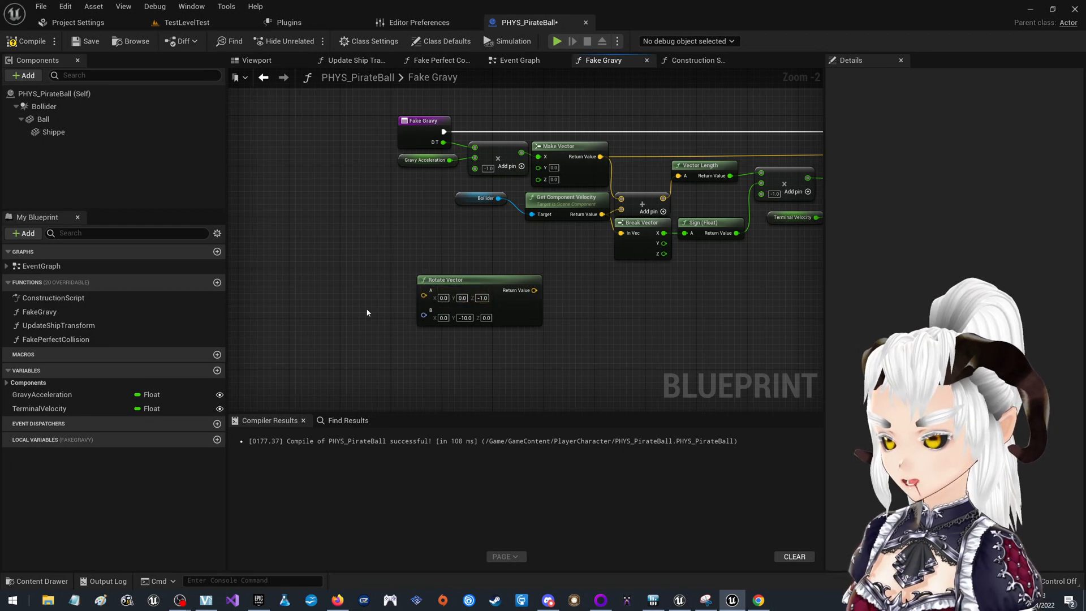
pyautogui.moveTo(487, 281); pyautogui.dragTo(436, 230)
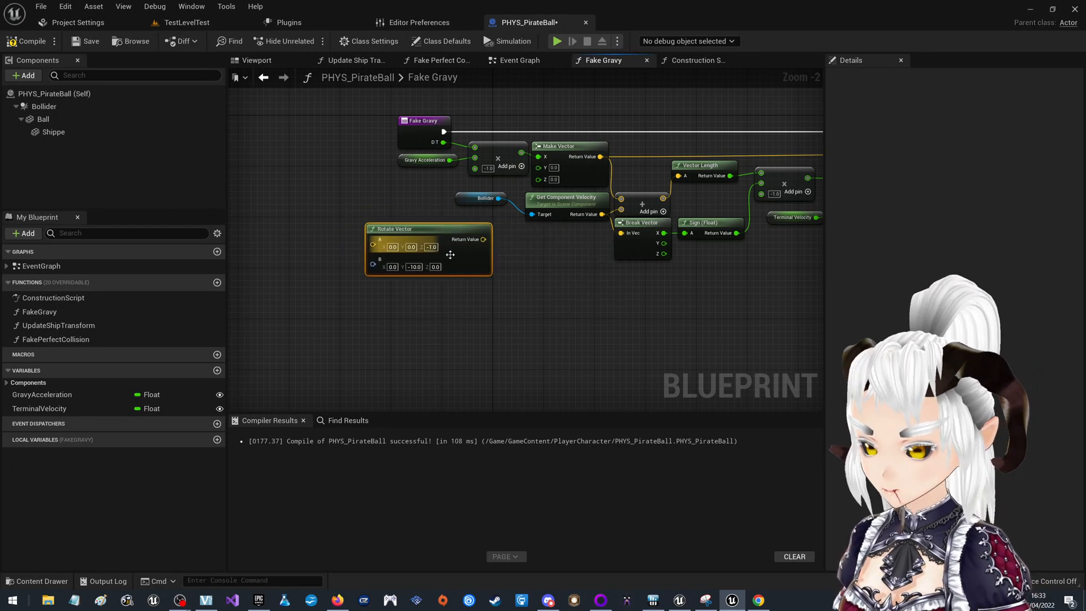
# Add a pin to the Gravy Acceleration multiply node, unlink it from Make Vector, and feed the Rotate Vector result into the new pin.
pyautogui.click(186, 27)
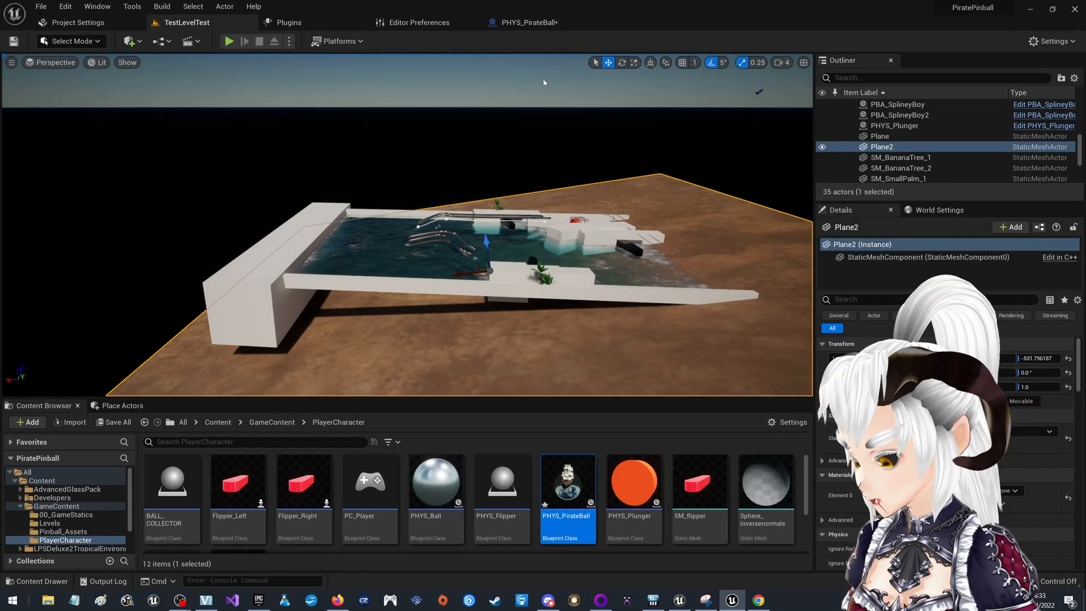
pyautogui.click(526, 23)
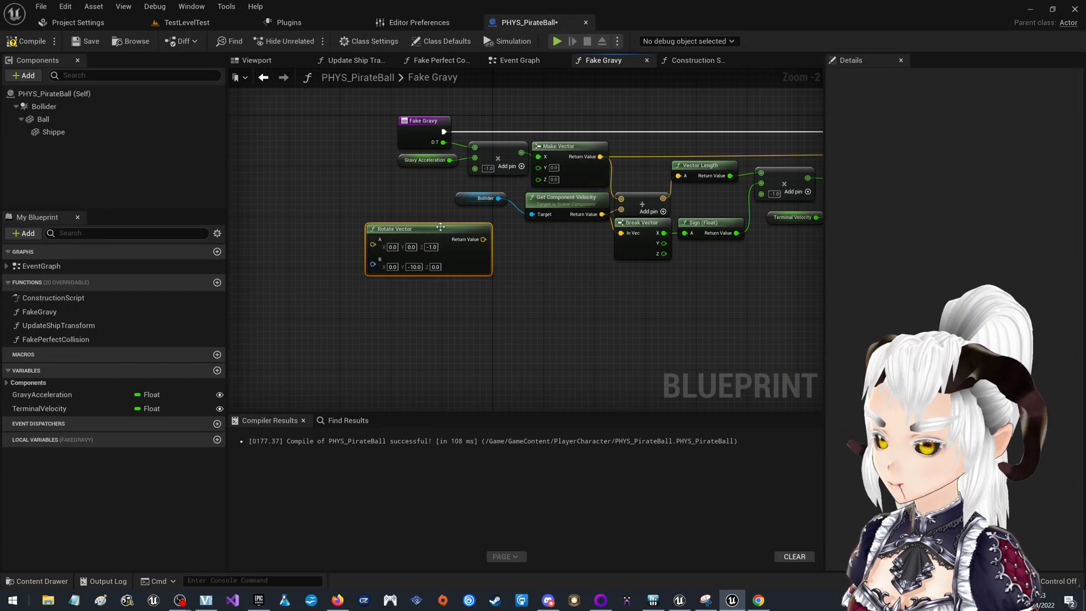
pyautogui.moveTo(446, 226); pyautogui.dragTo(396, 237)
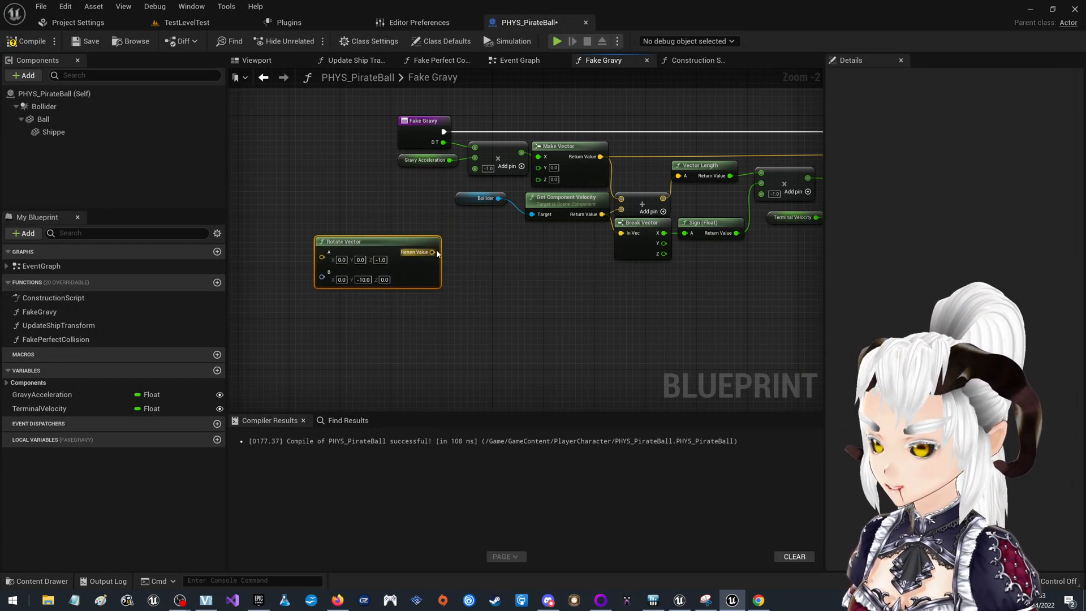
pyautogui.click(521, 165)
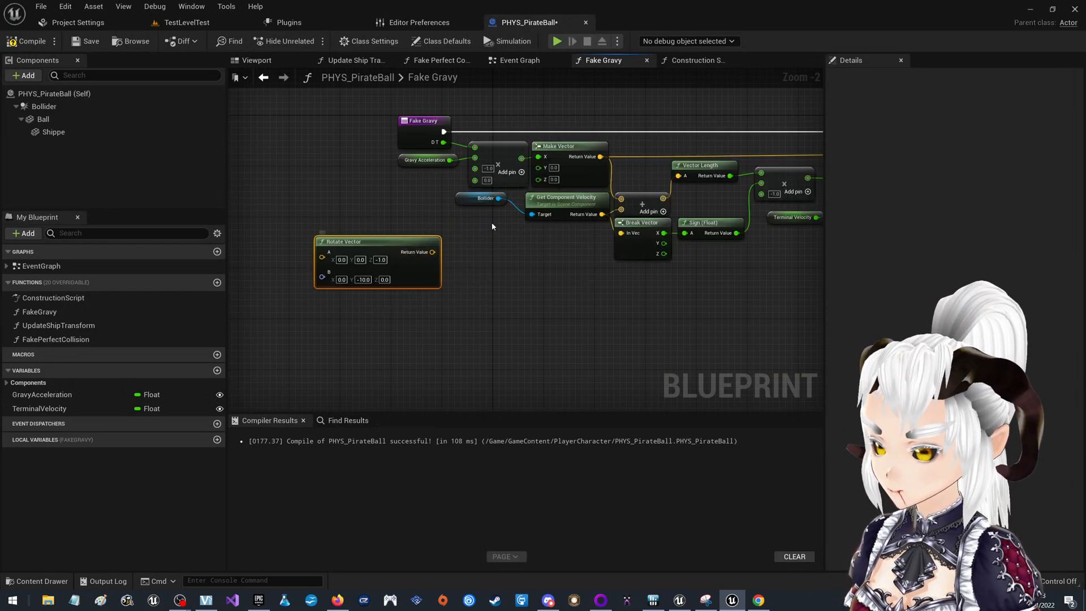
pyautogui.keyDown('alt'); pyautogui.click(522, 159); pyautogui.keyUp('alt')
pyautogui.moveTo(432, 252); pyautogui.dragTo(475, 180)
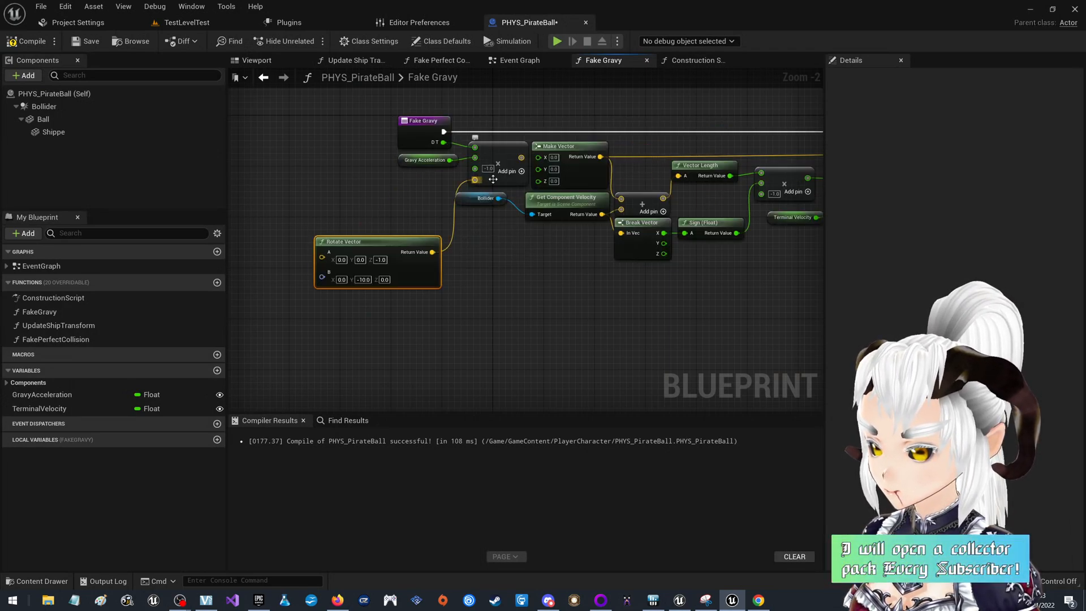
pyautogui.moveTo(592, 162); pyautogui.dragTo(567, 132, button='right')
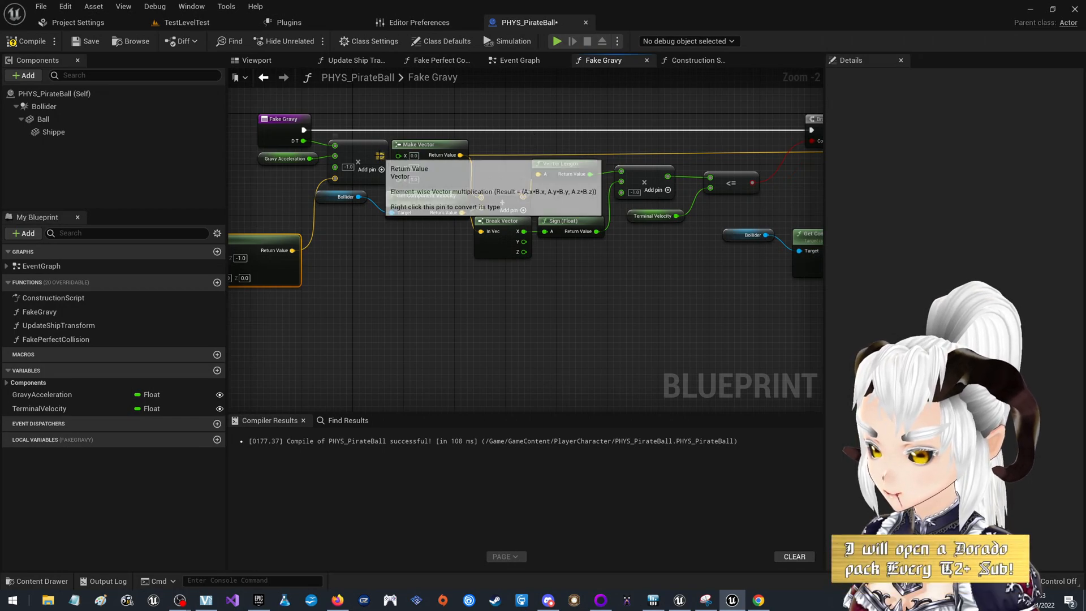
pyautogui.moveTo(252, 233); pyautogui.dragTo(398, 249, button='right')
pyautogui.moveTo(398, 249); pyautogui.dragTo(398, 197)
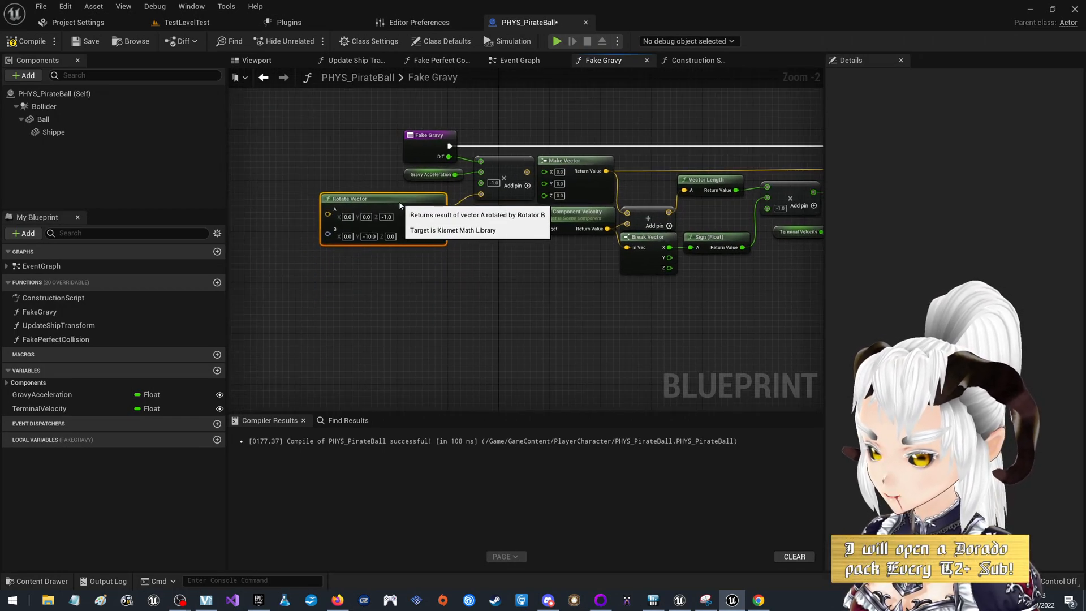
# Connect the multiply node's vector output to the velocity addition and the downstream vector input, replacing Make Vector's result.
pyautogui.moveTo(526, 172); pyautogui.dragTo(358, 241, button='right')
pyautogui.moveTo(358, 241); pyautogui.dragTo(462, 284)
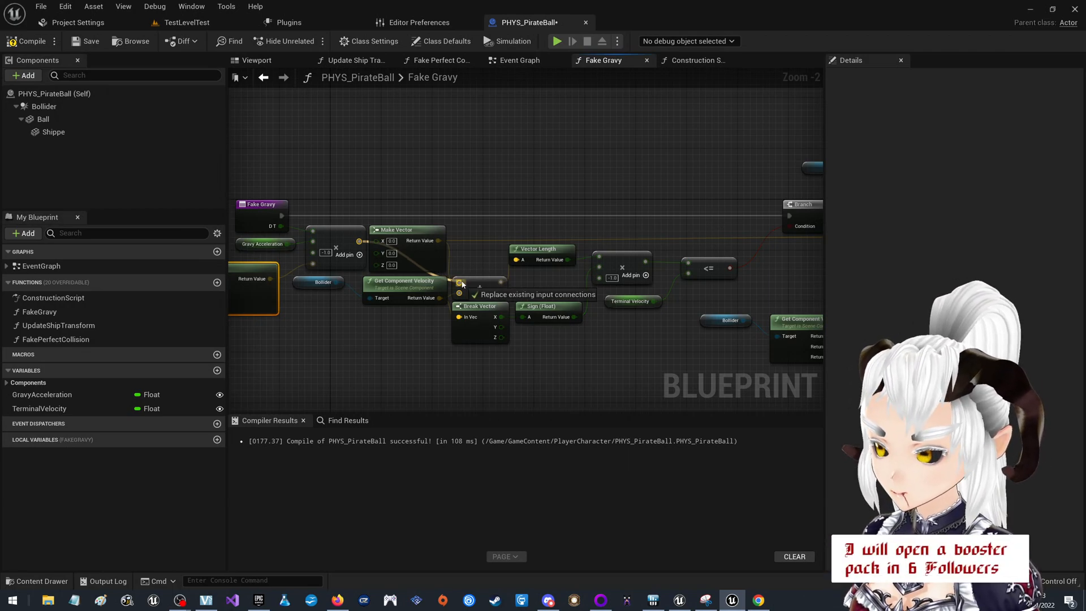
pyautogui.moveTo(462, 285)
pyautogui.mouseDown()
pyautogui.moveTo(438, 166)
pyautogui.moveTo(460, 285)
pyautogui.mouseUp()
pyautogui.moveTo(359, 241); pyautogui.dragTo(715, 239)
pyautogui.moveTo(453, 166); pyautogui.dragTo(767, 141, button='right')
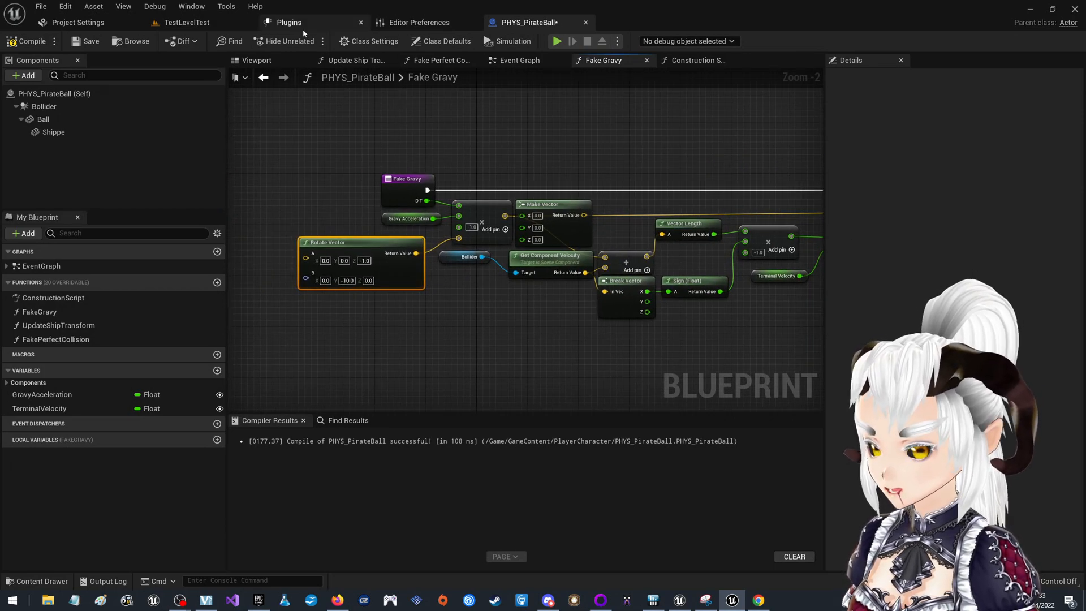
# Check the Default Gravity Z value in the project's physics settings and return to the Fake Gravy graph.
pyautogui.click(75, 22)
pyautogui.click(582, 113)
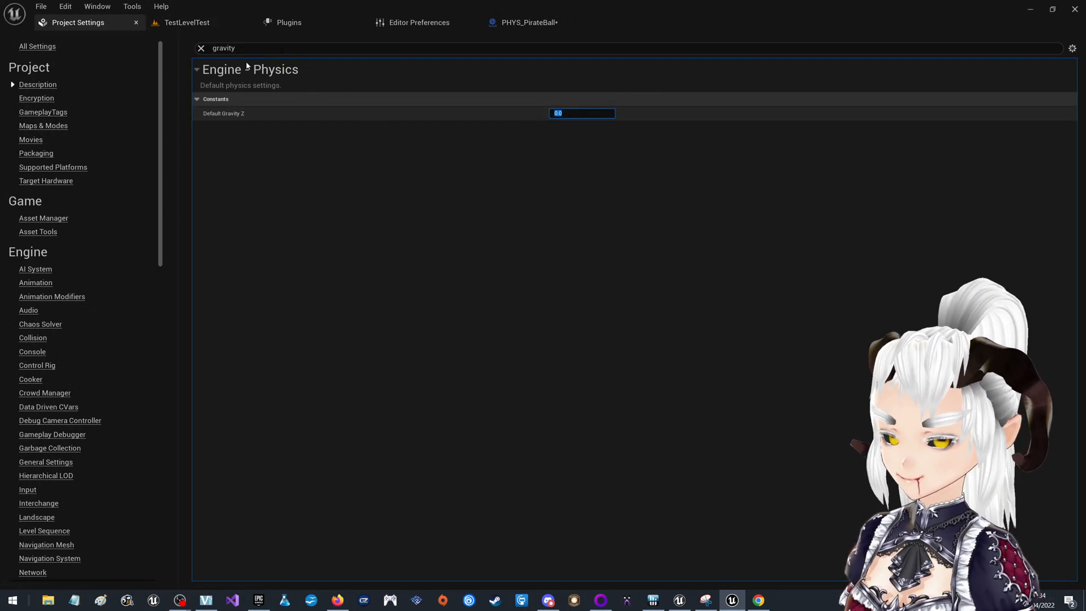
pyautogui.click(523, 22)
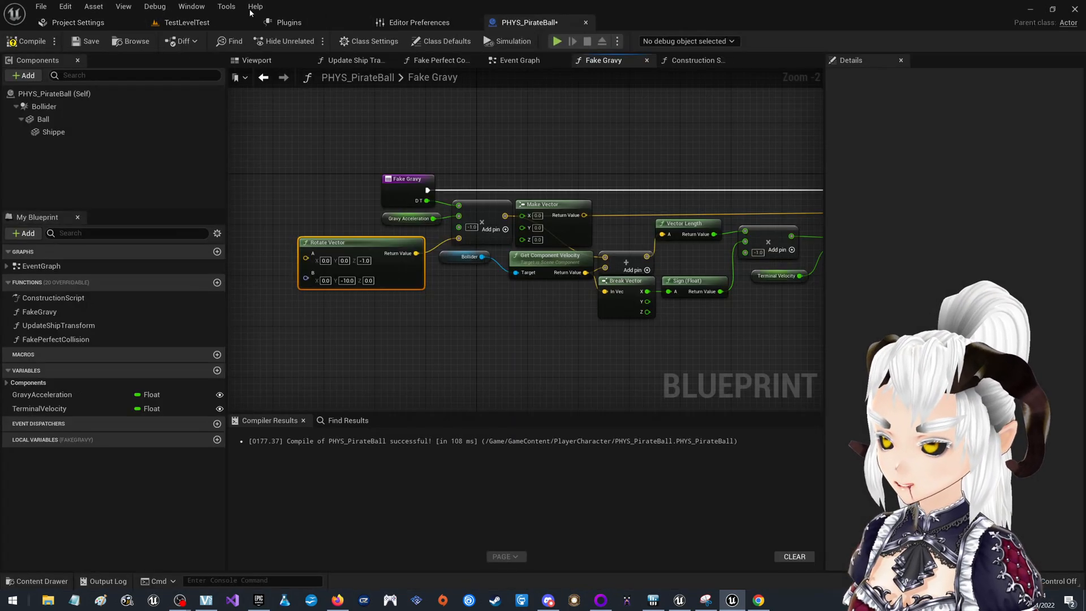
# Compile PHYS_PirateBall, playtest the table while following the balls with the debug camera, and end the playtest.
pyautogui.click(29, 40)
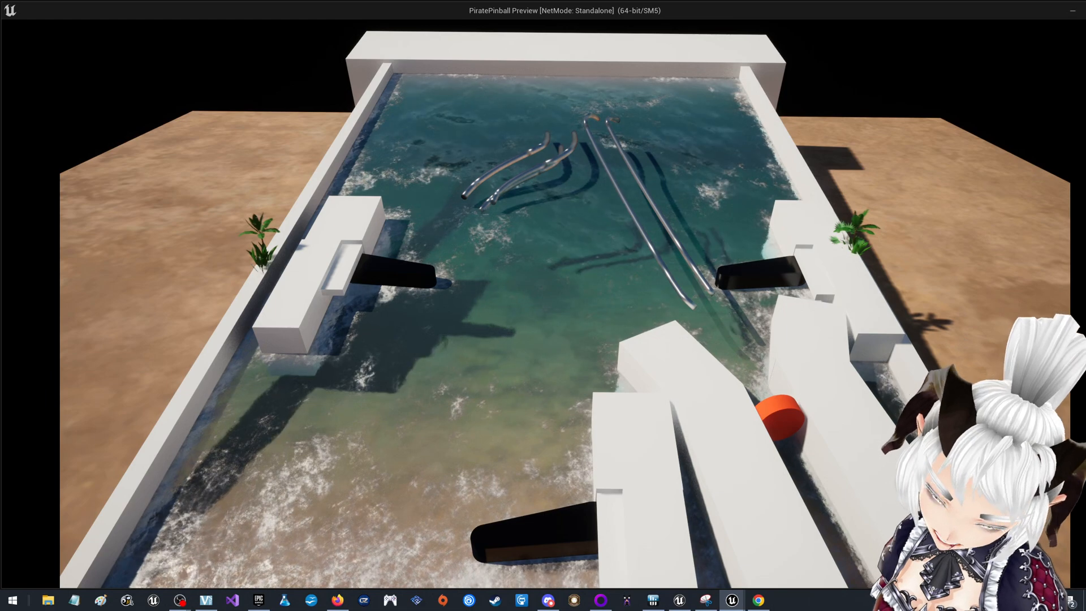
pyautogui.press(';')
pyautogui.press('F2')
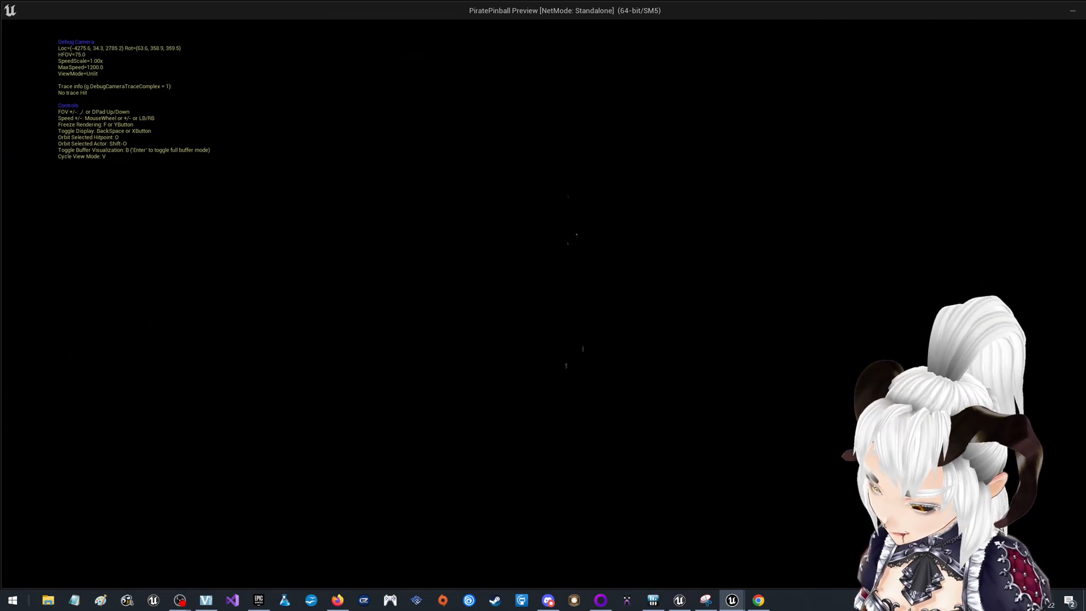
pyautogui.press('Escape')
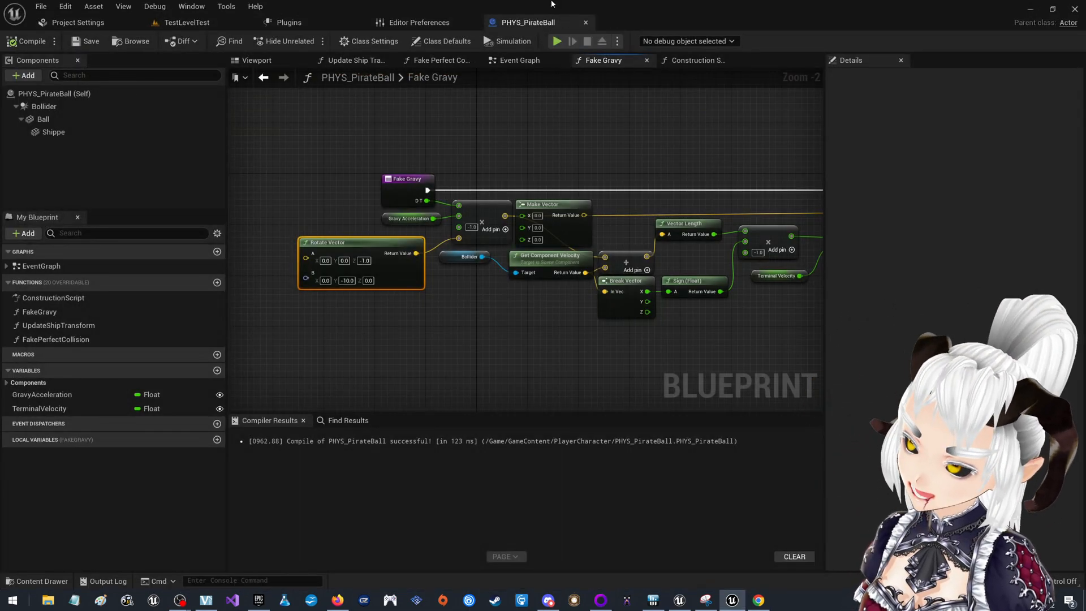
# Set the Rotate Vector node's A input to Z 1.0, compile and save the blueprint, and playtest the table.
pyautogui.click(365, 261)
pyautogui.write('1')
pyautogui.click(470, 313)
pyautogui.click(15, 45)
pyautogui.click(89, 43)
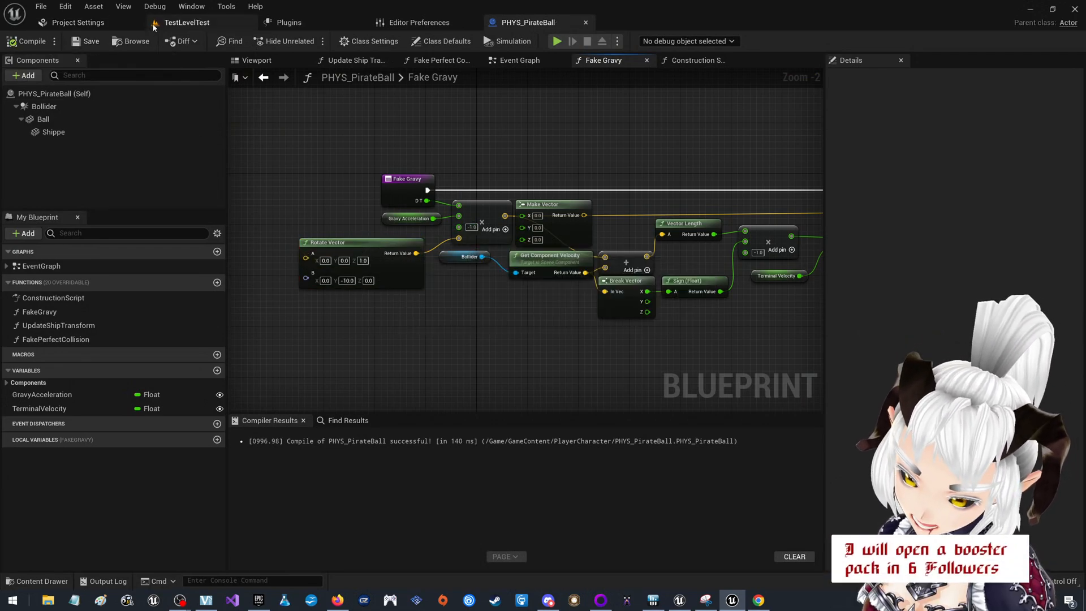
pyautogui.click(557, 41)
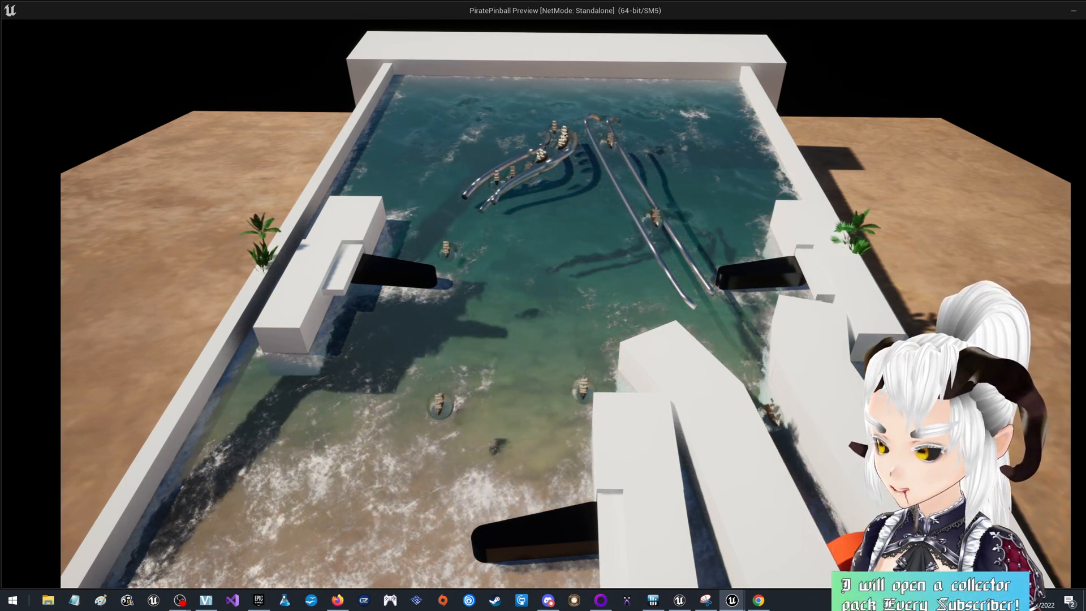
pyautogui.press('Escape')
# Examine the Fake Gravy function's details, including its advanced graph options.
pyautogui.moveTo(609, 349); pyautogui.dragTo(576, 363, button='right')
pyautogui.click(373, 199)
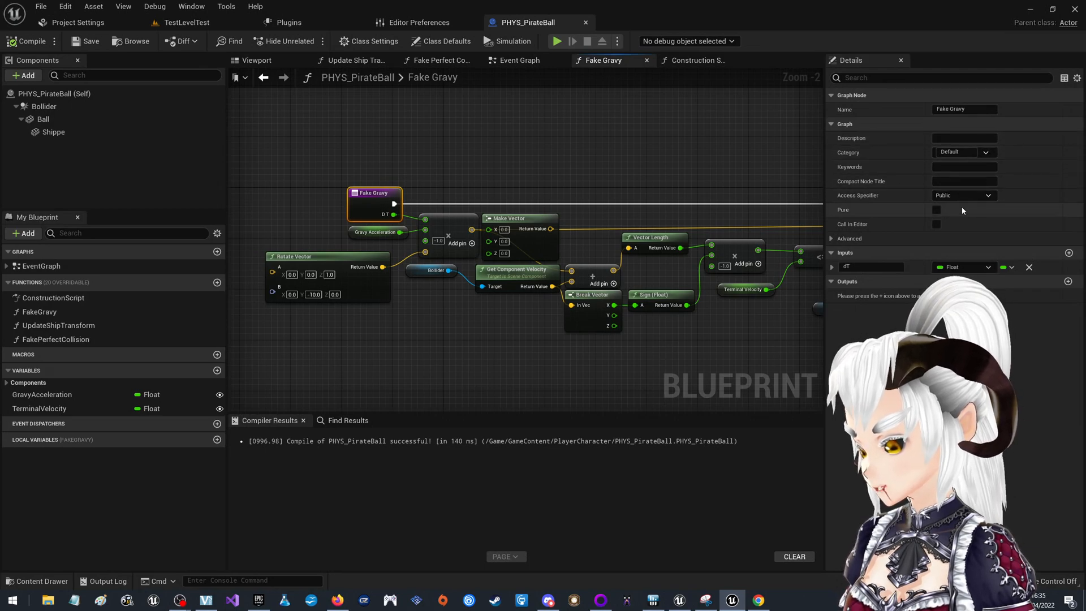
pyautogui.click(905, 239)
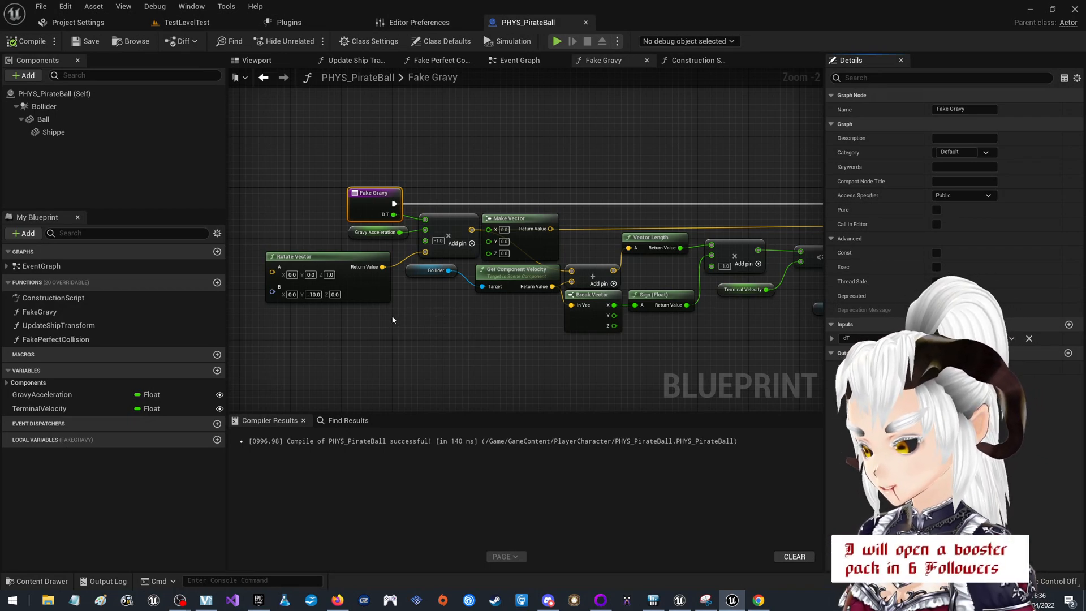
# Switch to Chrome, search Google for "pinball table default slope" and look through the results for a standard playfield angle.
pyautogui.click(759, 600)
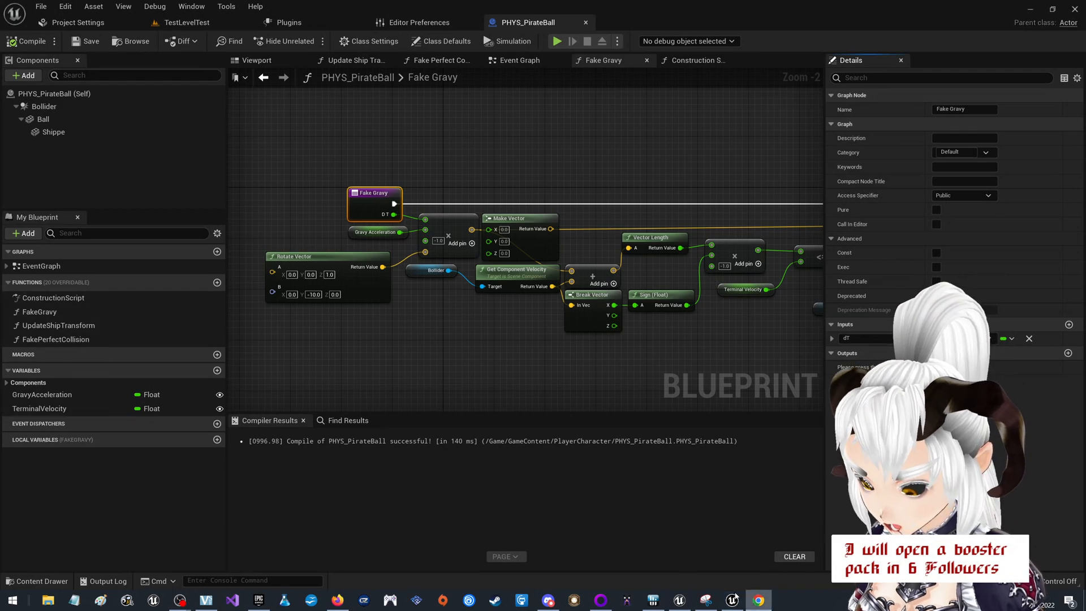
pyautogui.moveTo(501, 197); pyautogui.dragTo(537, 187)
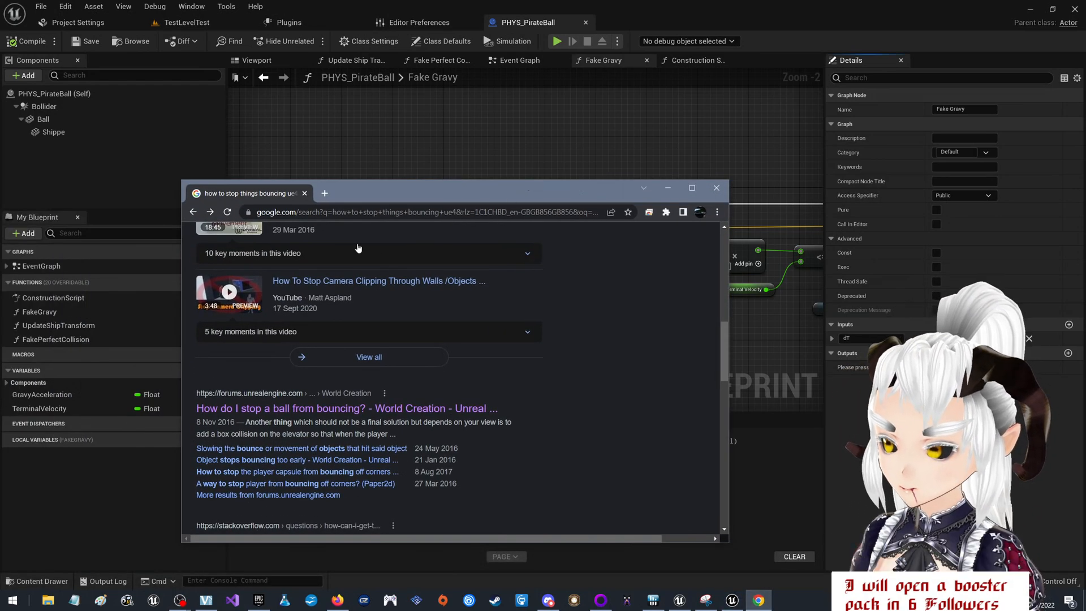
pyautogui.scroll(10, 366, 287)
pyautogui.click(379, 247)
pyautogui.hotkey('ctrl', 'a')
pyautogui.write('pinball')
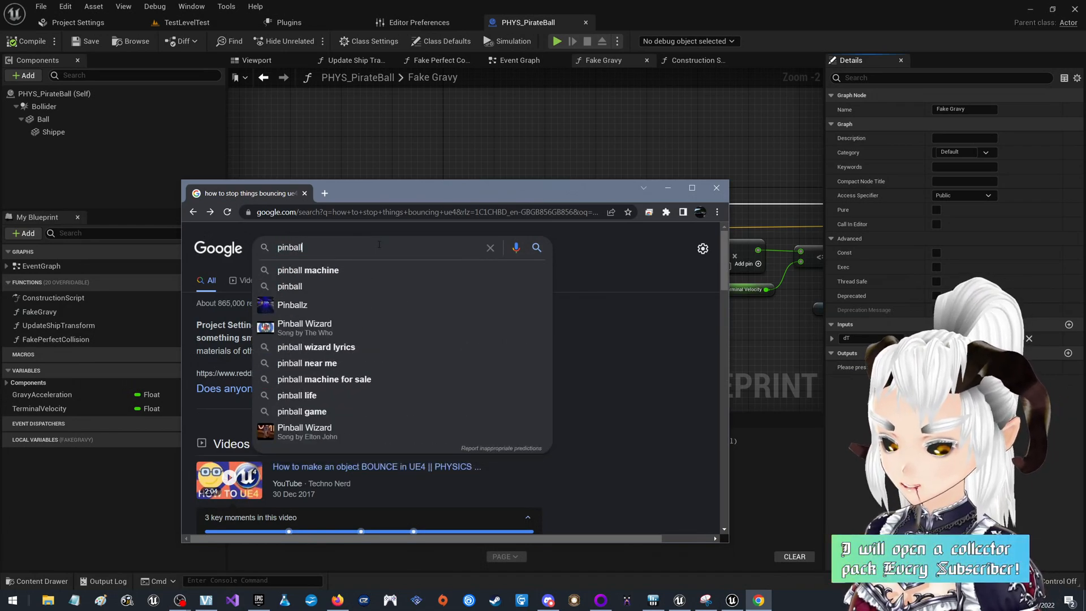
pyautogui.write(' table de')
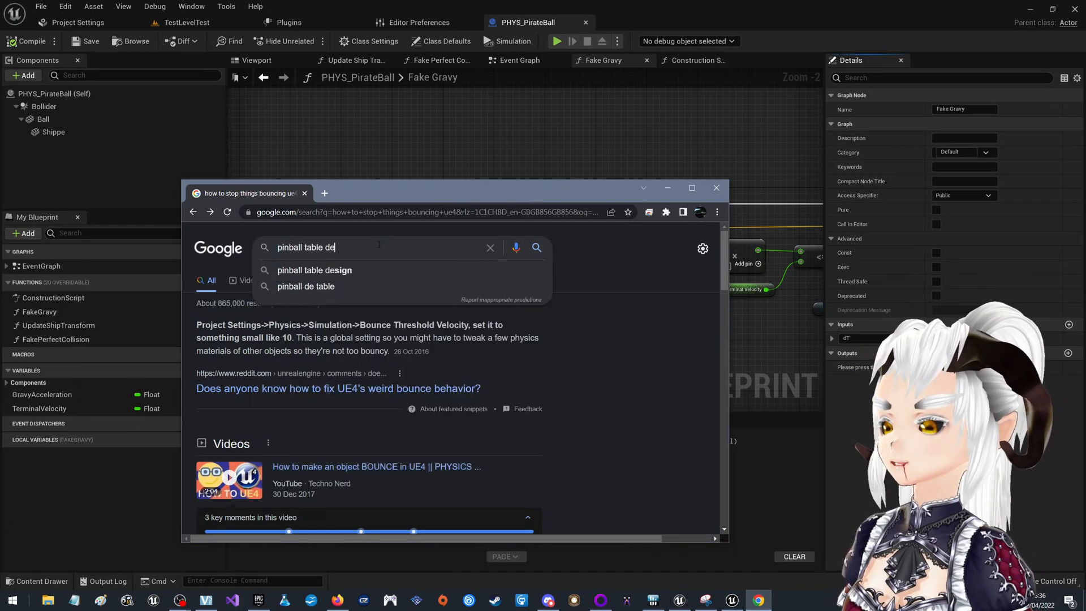
pyautogui.write('fault slope')
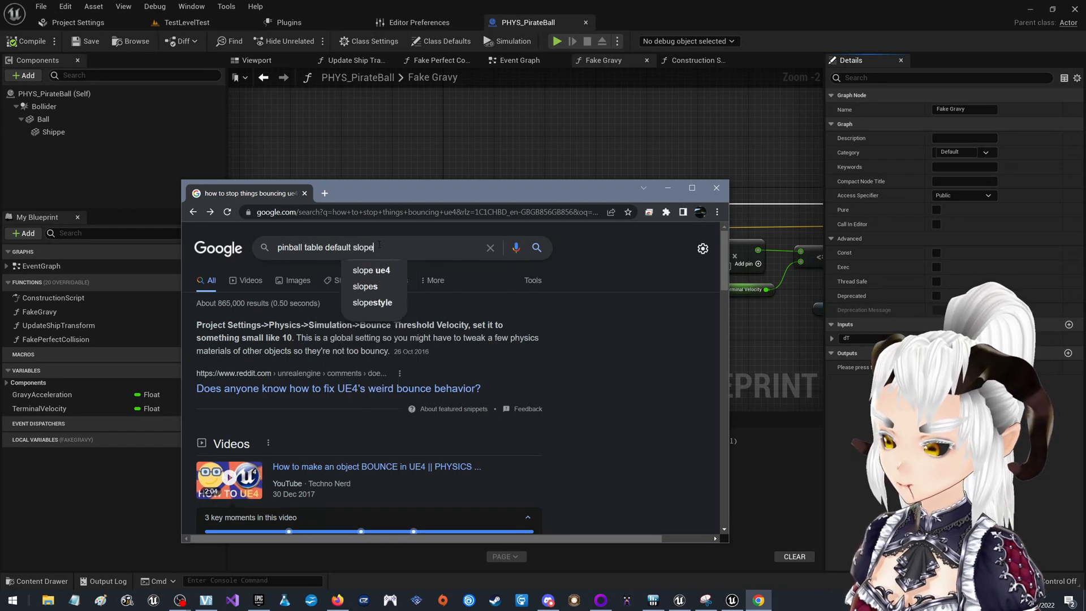
pyautogui.press('Return')
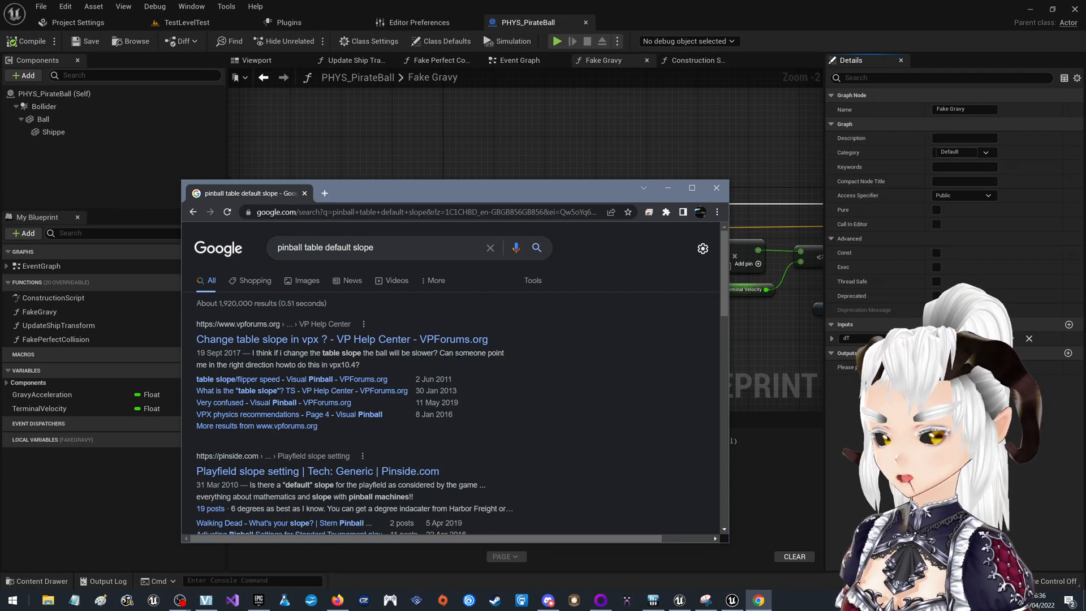
pyautogui.scroll(-4, 453, 350)
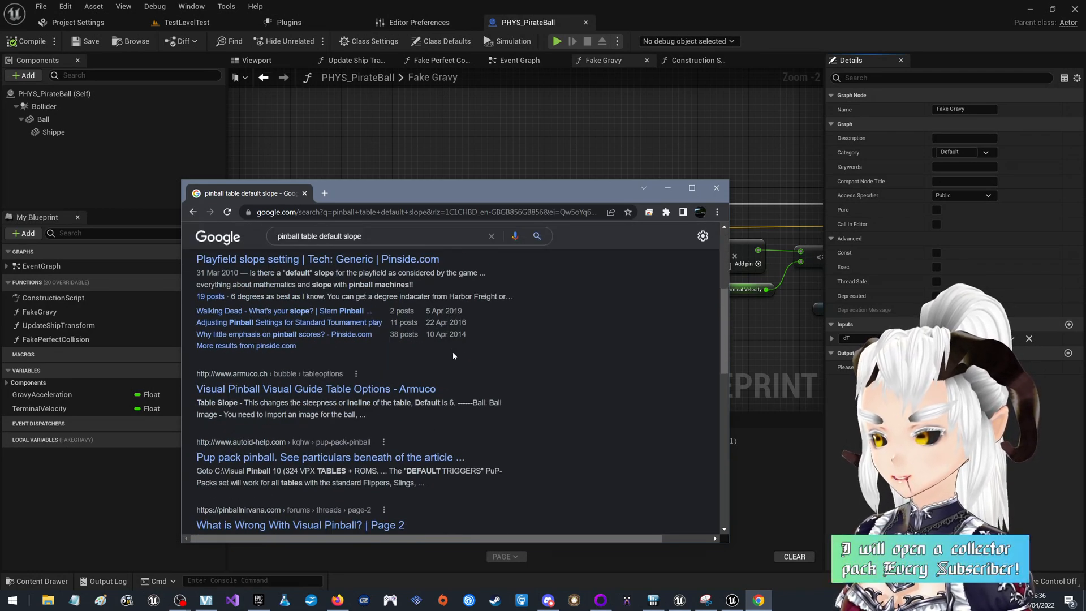
pyautogui.scroll(-3, 450, 353)
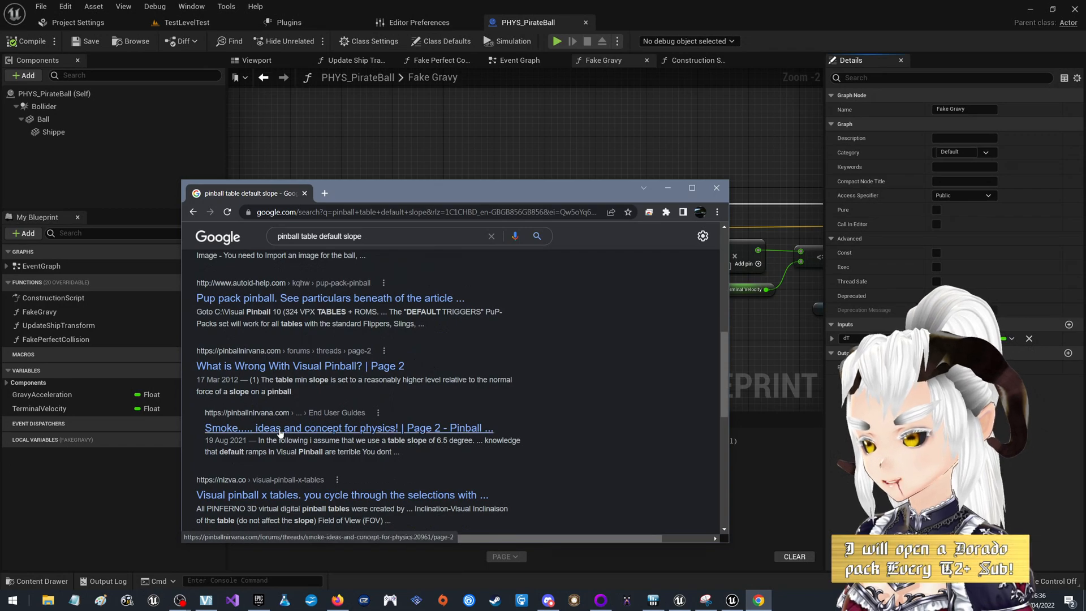
pyautogui.scroll(5, 280, 433)
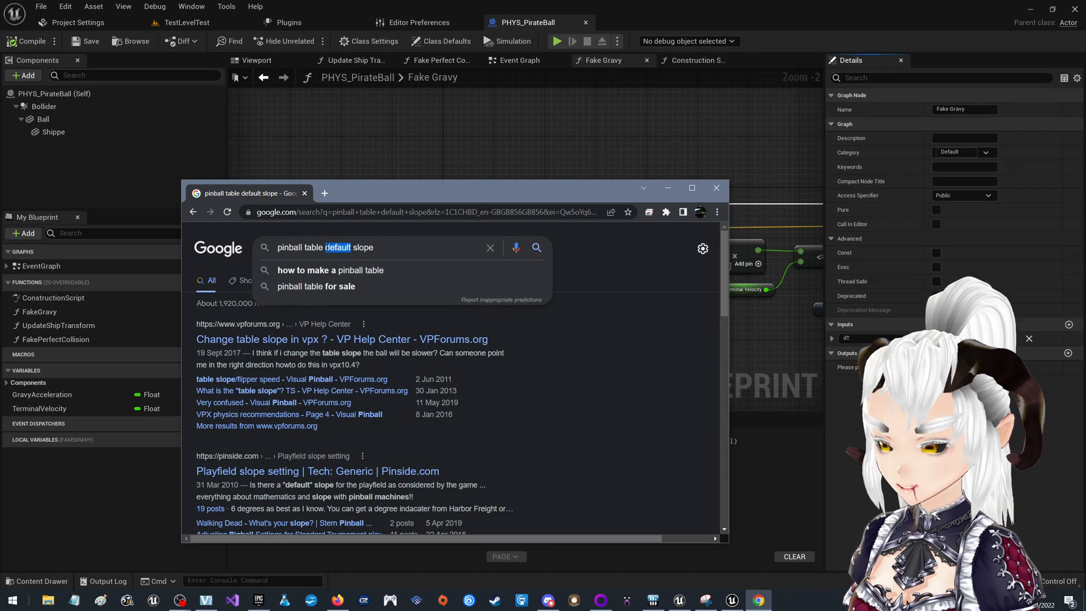
# Search Google for "pinball table standard slope" instead, read the featured answer on machine dimensions and close the browser.
pyautogui.write('standar')
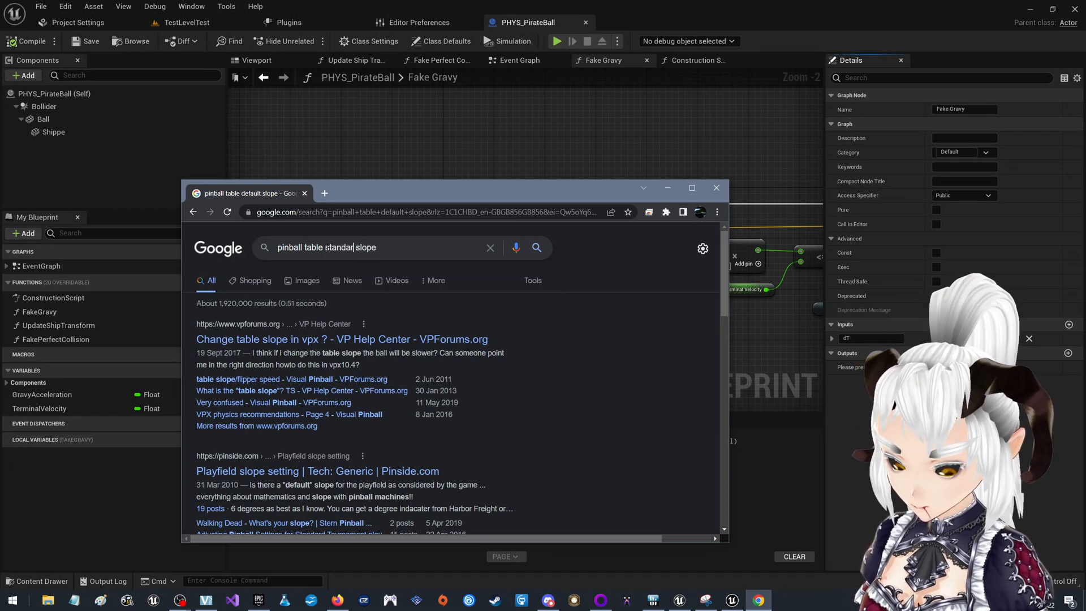
pyautogui.write('d')
pyautogui.press('Return')
pyautogui.scroll(-1, 284, 404)
pyautogui.scroll(-2, 284, 404)
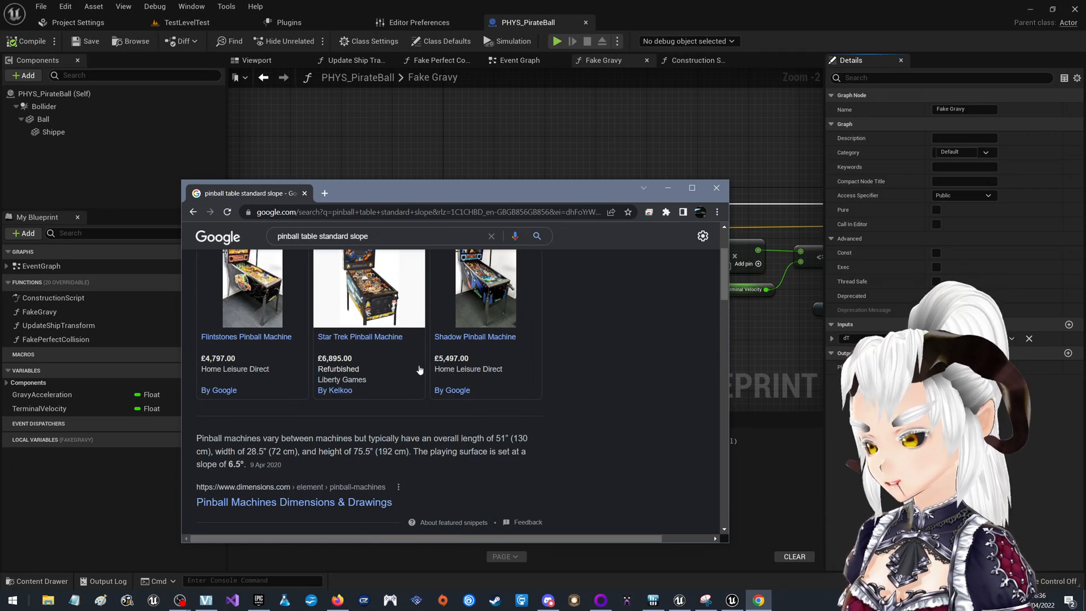
pyautogui.scroll(-3, 281, 379)
pyautogui.scroll(1, 282, 379)
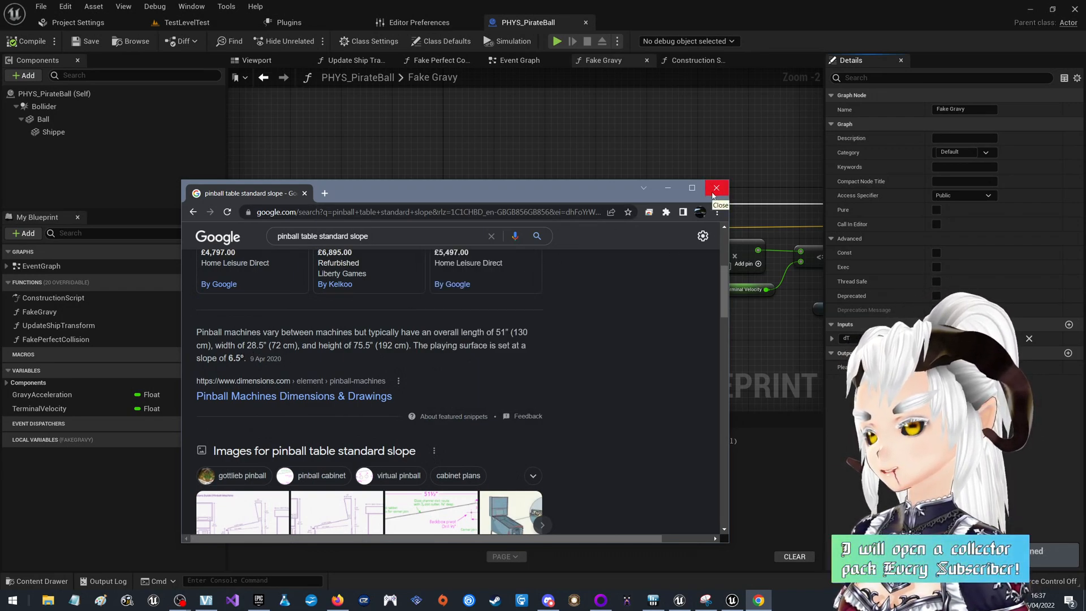
pyautogui.scroll(-2, 418, 425)
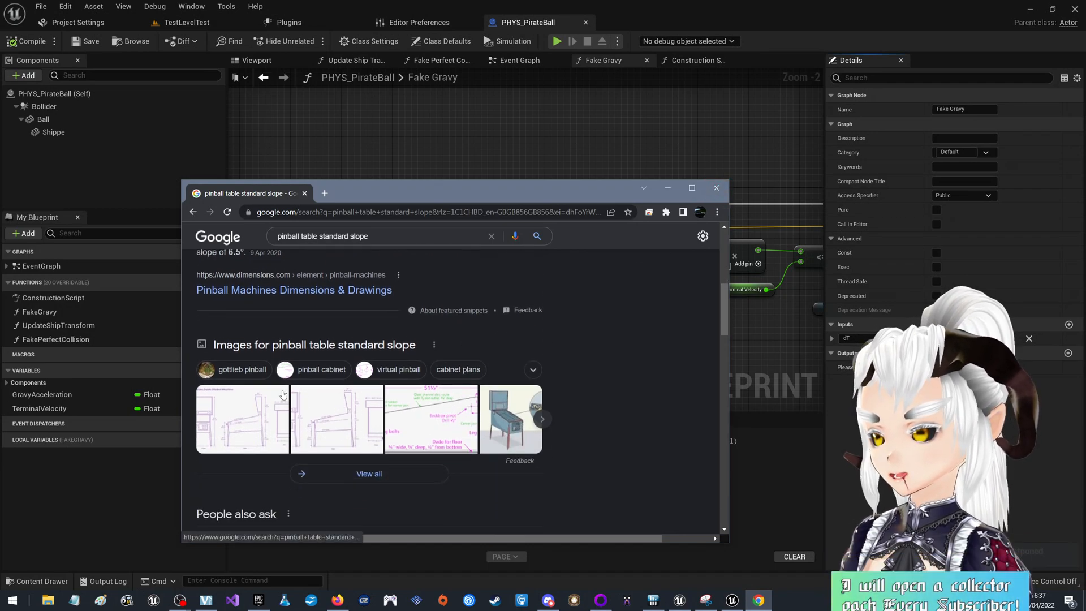
pyautogui.click(716, 187)
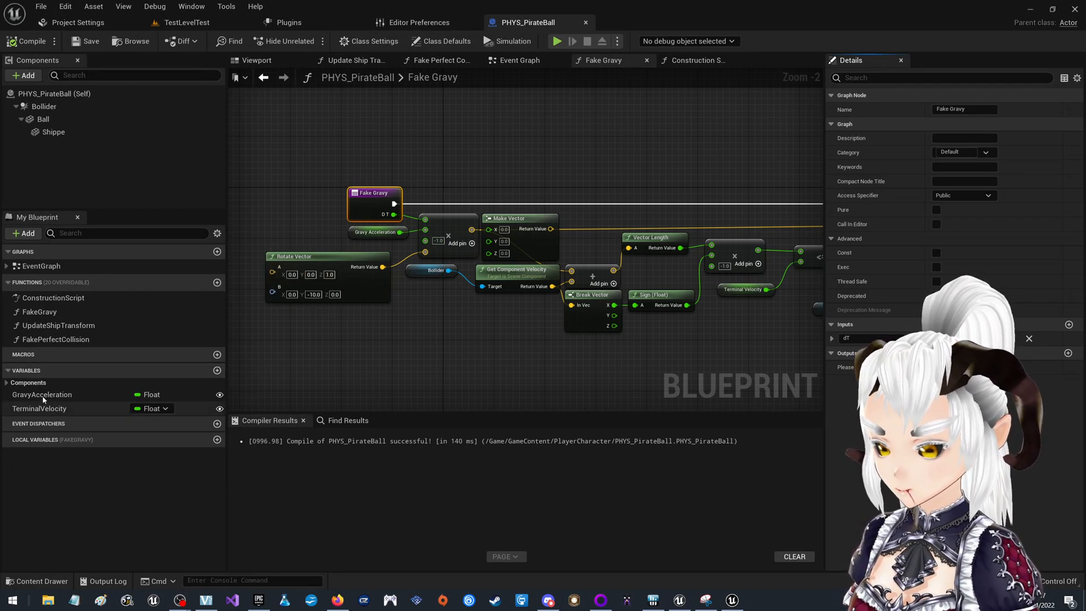
# Select the GravyAcceleration variable and divide 64 by 2.5 in Calculator to get a scale factor.
pyautogui.click(62, 395)
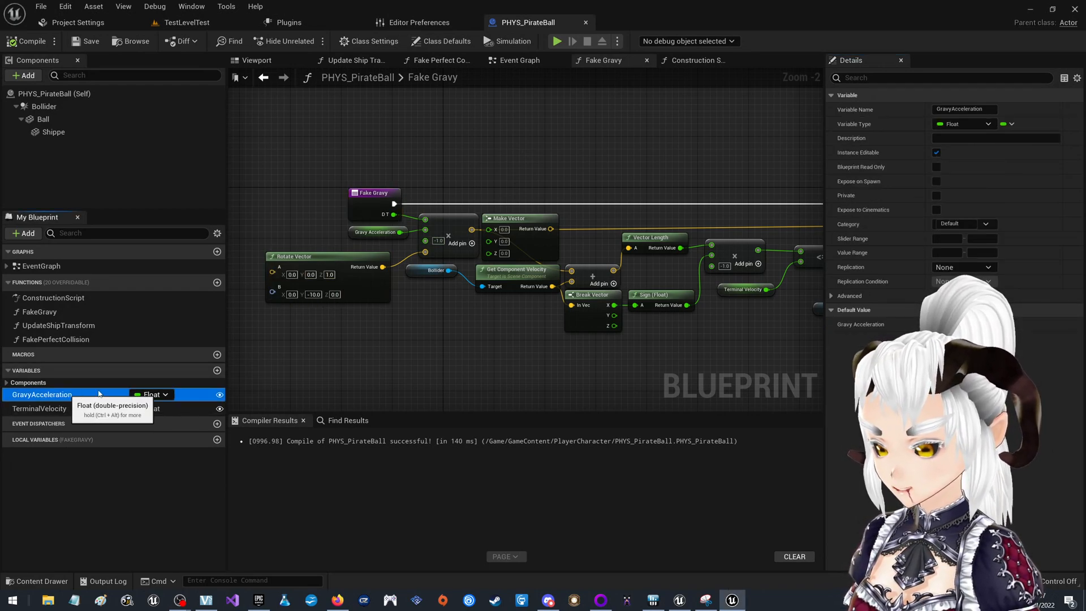
pyautogui.click(948, 324)
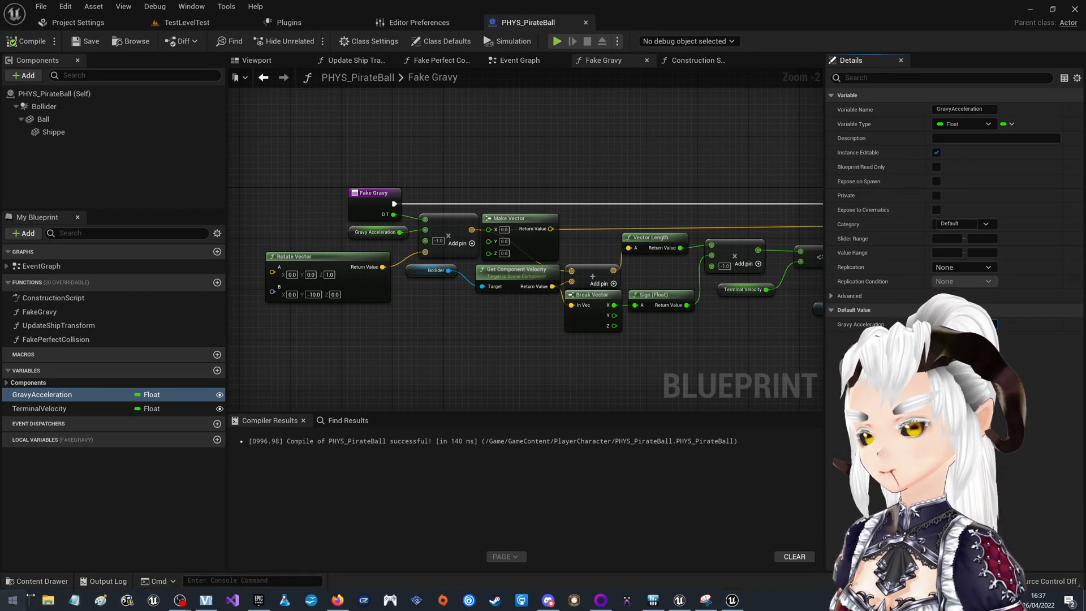
pyautogui.click(12, 600)
pyautogui.click(198, 359)
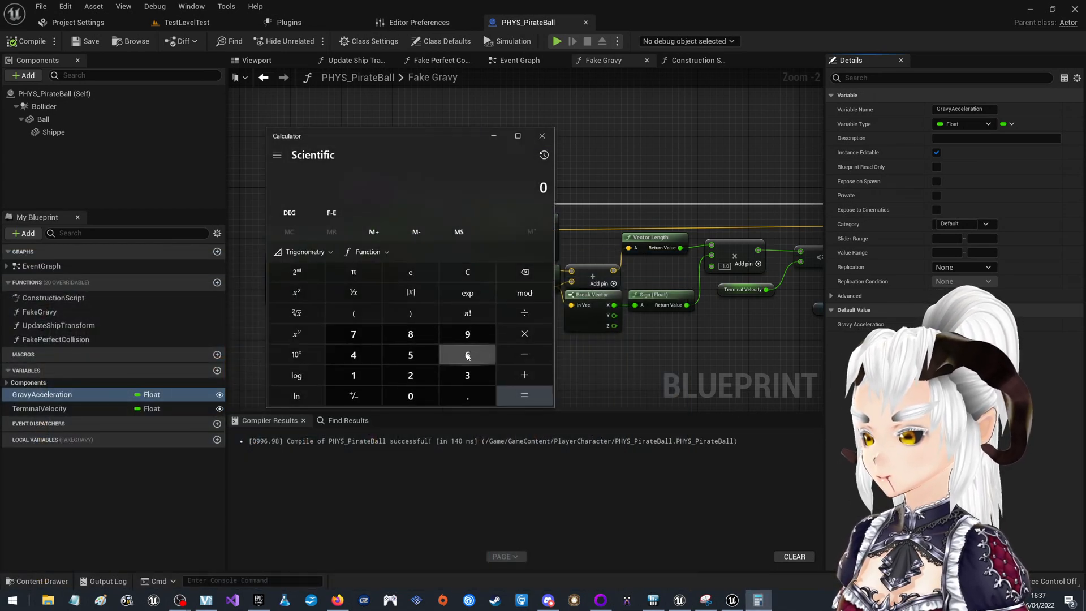
pyautogui.click(468, 354)
pyautogui.click(353, 355)
pyautogui.click(525, 313)
pyautogui.click(405, 376)
pyautogui.click(468, 396)
pyautogui.click(410, 355)
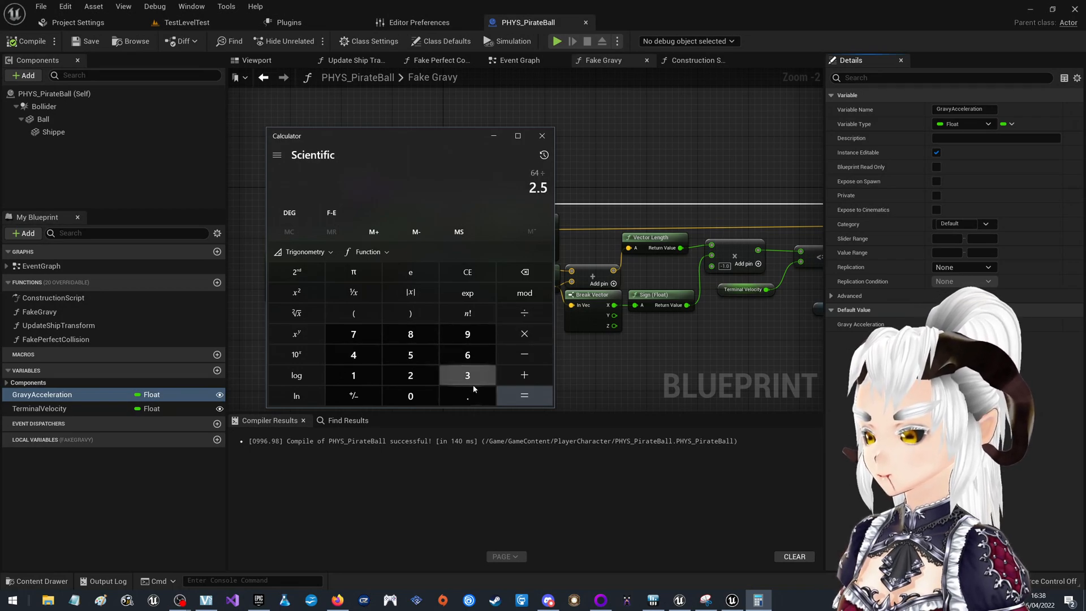
pyautogui.click(524, 396)
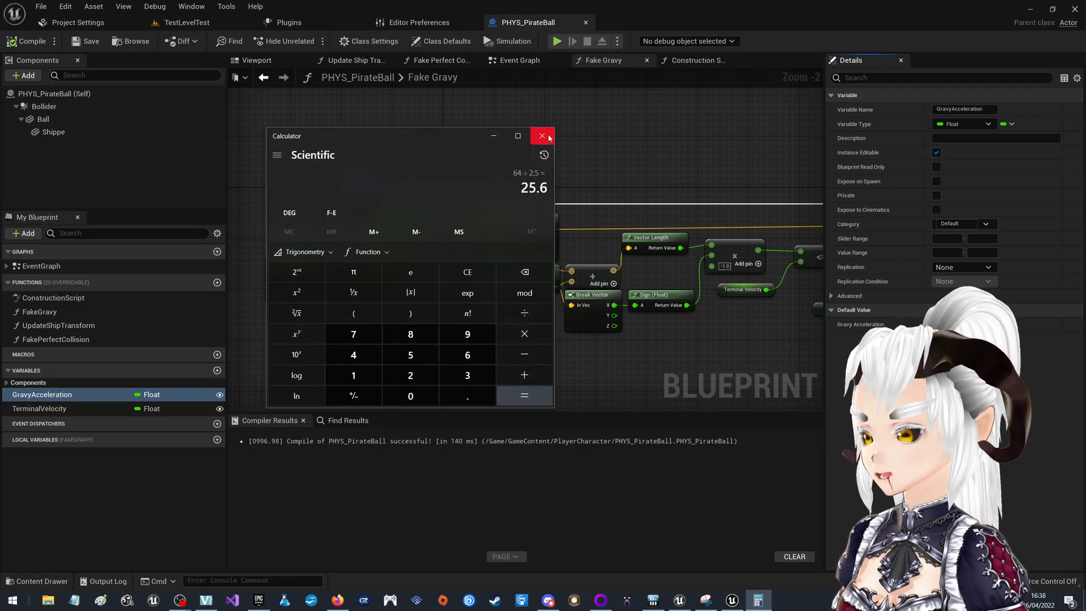
# Multiply the scale factor by 9.81 and update GravyAcceleration's default value in PHYS_PirateBall.
pyautogui.click(524, 333)
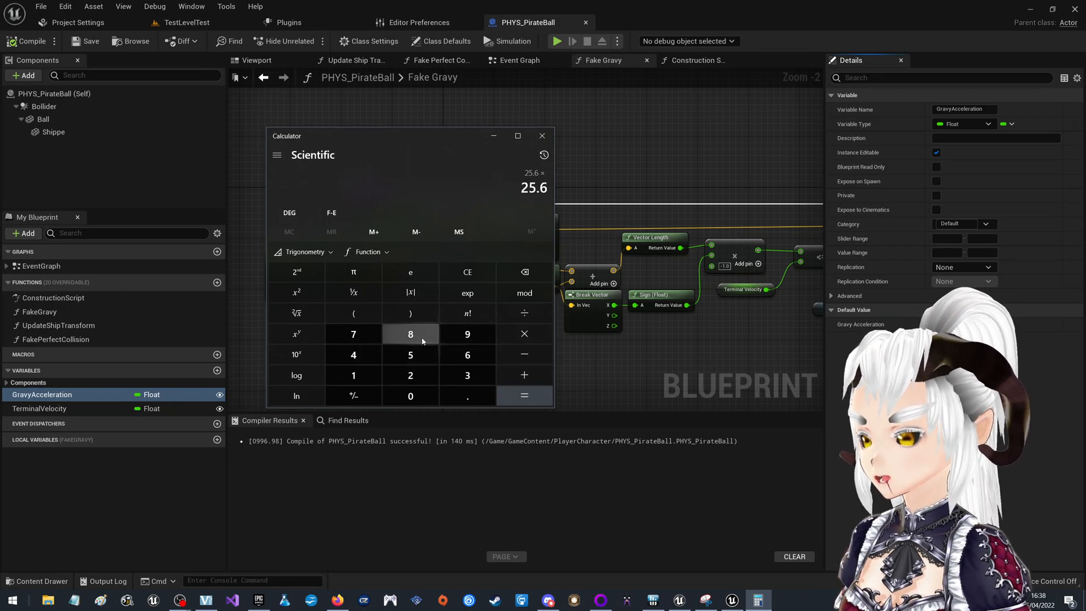
pyautogui.click(467, 334)
pyautogui.click(467, 396)
pyautogui.click(411, 334)
pyautogui.click(354, 375)
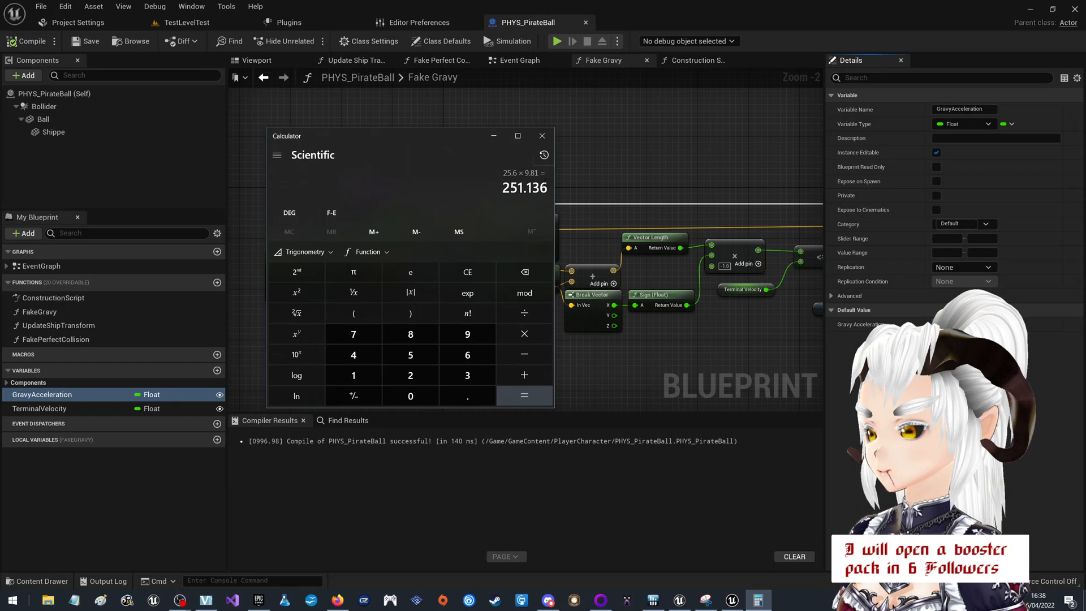
pyautogui.click(1051, 312)
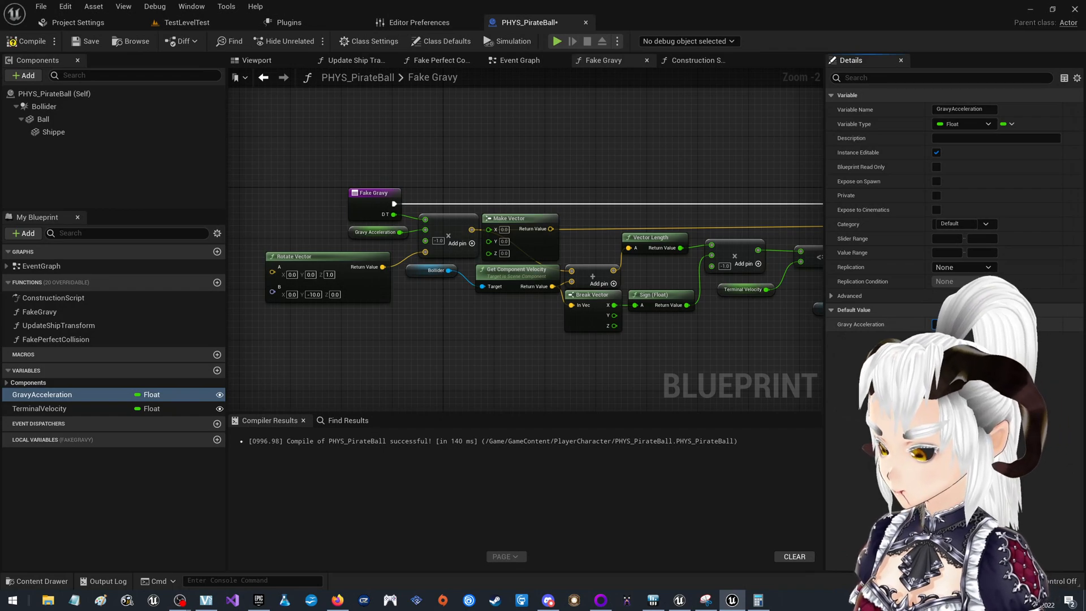
# Calculate 26 × 4500 in Calculator and set the TerminalVelocity variable's default value to 117000.
pyautogui.click(63, 409)
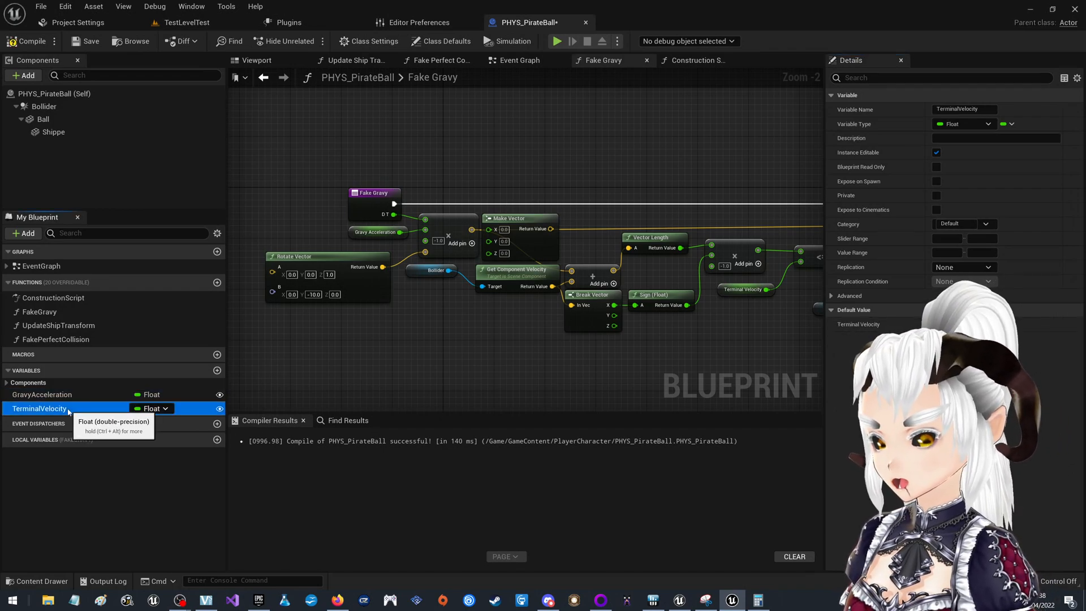
pyautogui.click(759, 601)
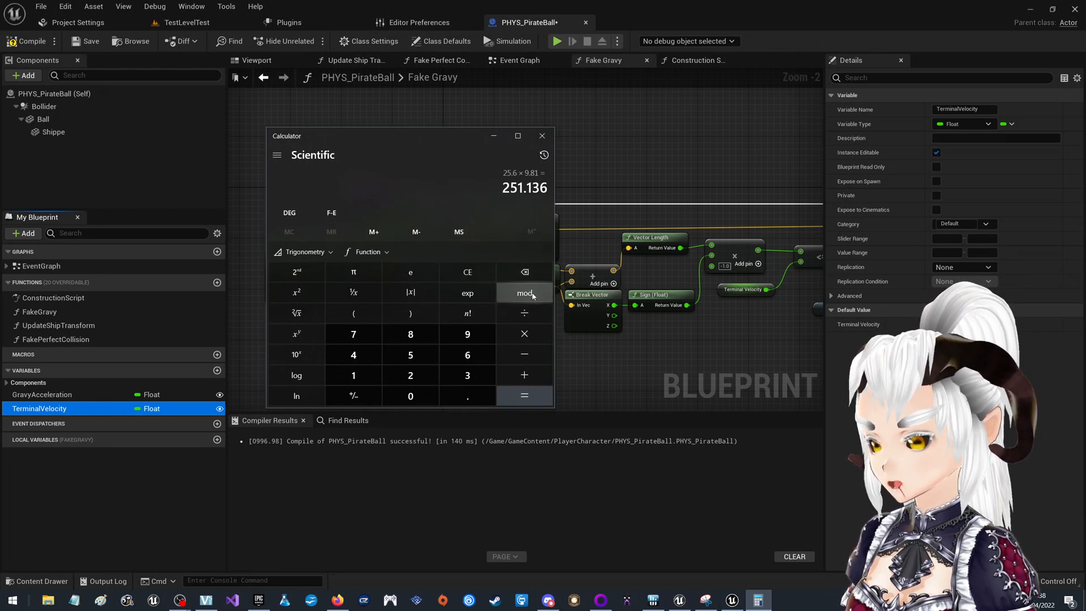
pyautogui.click(468, 272)
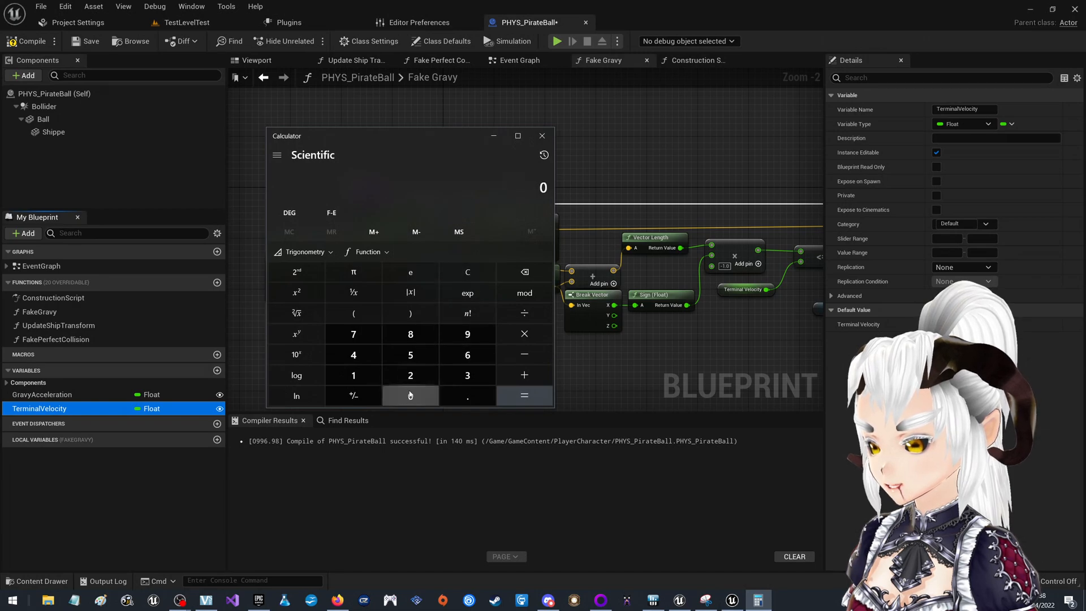
pyautogui.click(411, 375)
pyautogui.click(468, 354)
pyautogui.click(517, 337)
pyautogui.click(353, 354)
pyautogui.click(411, 354)
pyautogui.click(411, 396)
pyautogui.click(411, 396)
pyautogui.click(524, 396)
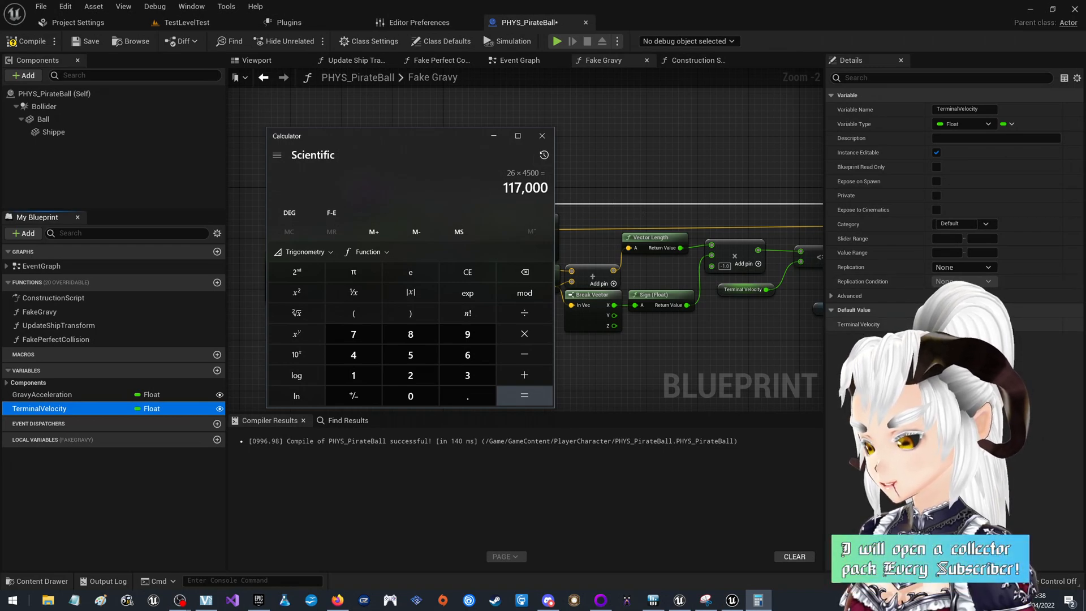
pyautogui.click(957, 324)
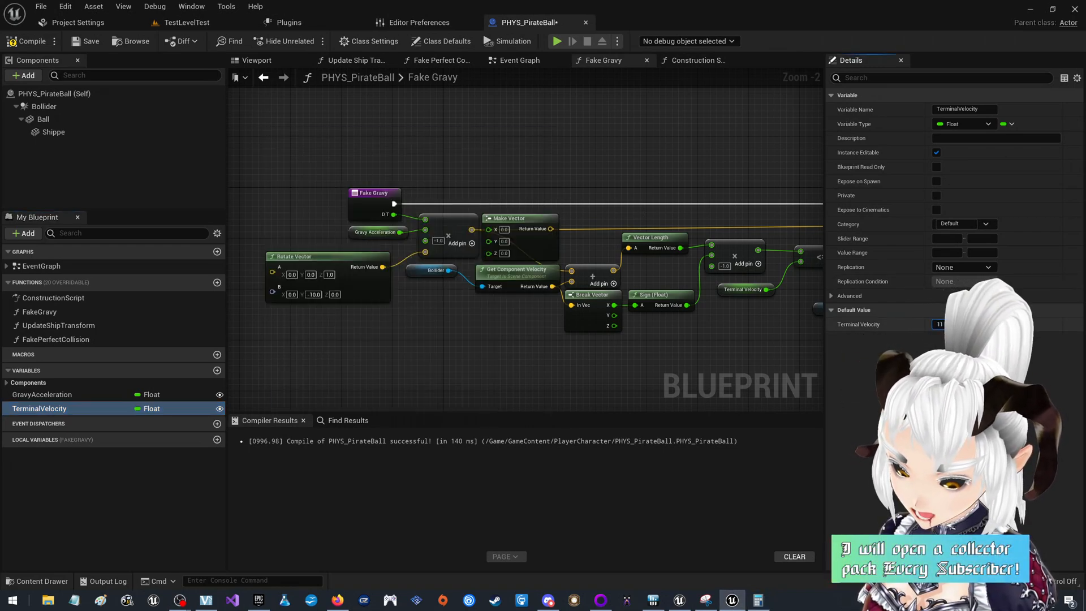
# Compile PHYS_PirateBall, playtest the table with the new variable defaults, and end the playtest.
pyautogui.click(26, 41)
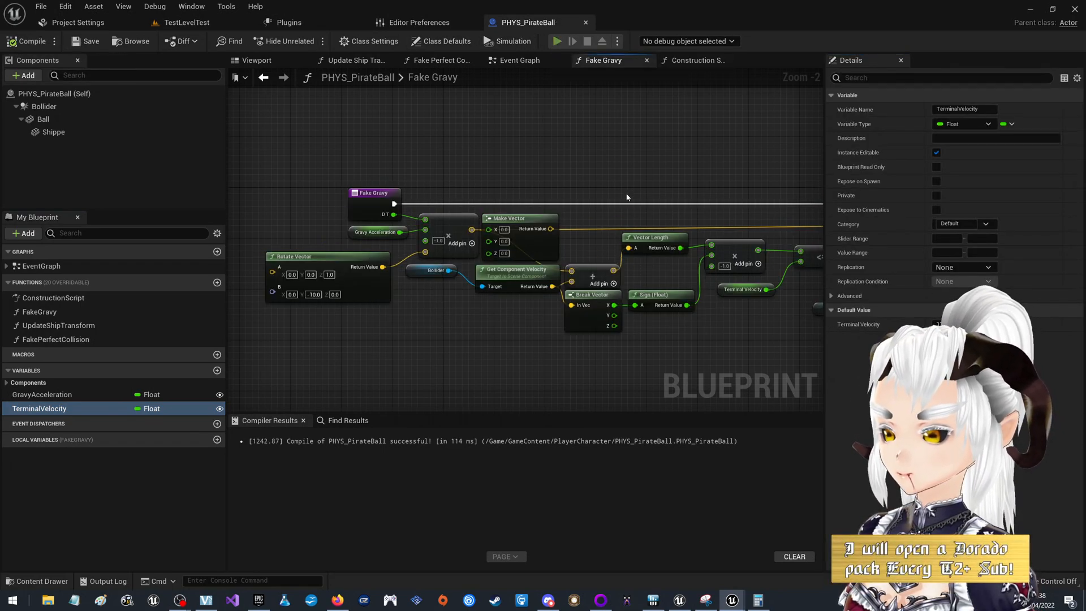
pyautogui.click(557, 41)
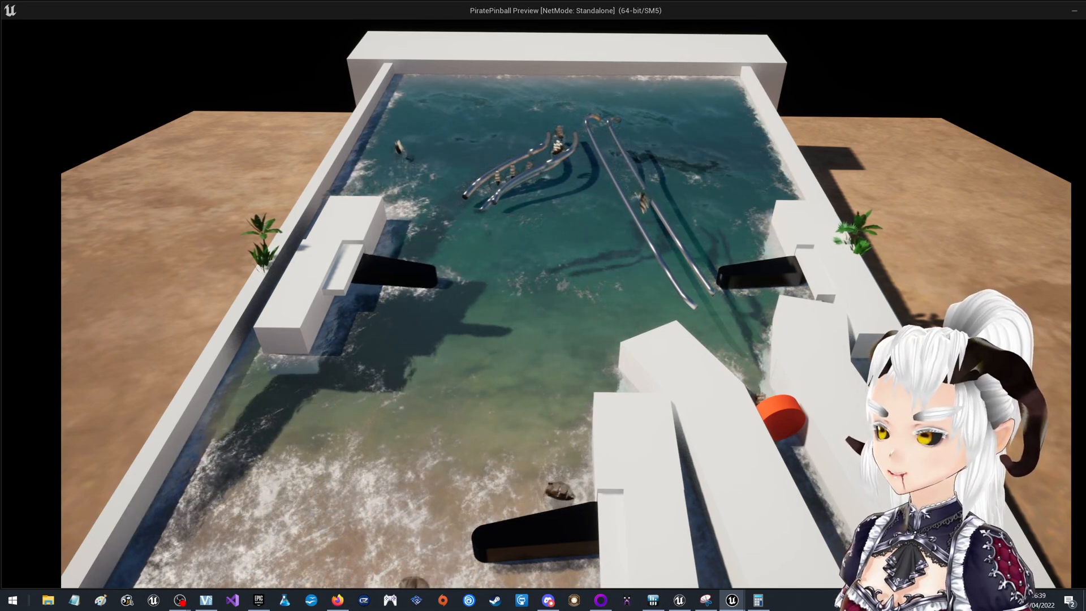
pyautogui.press('d')
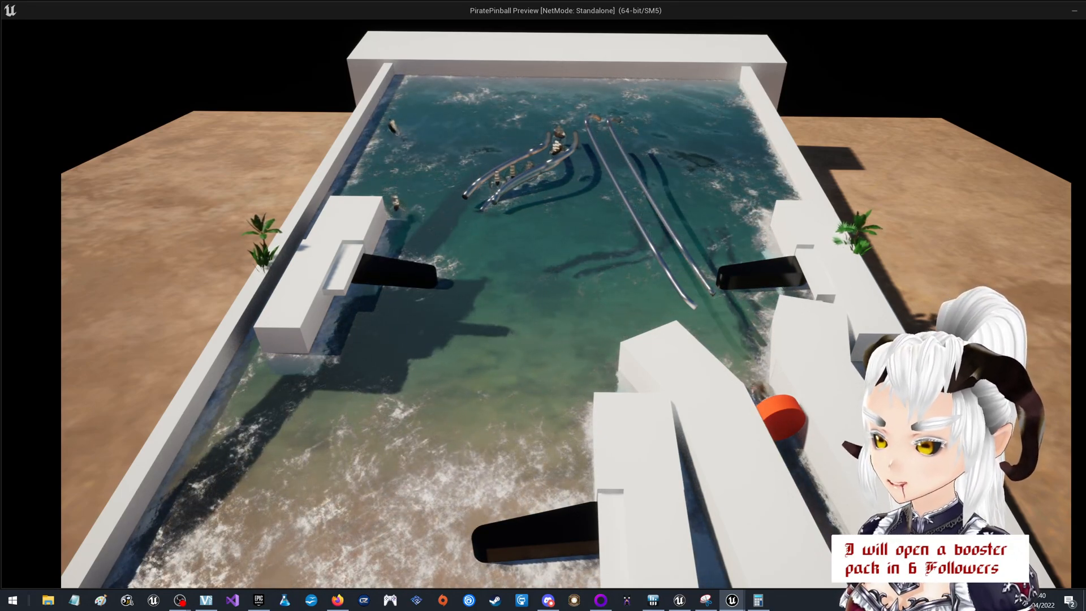
pyautogui.press('Escape')
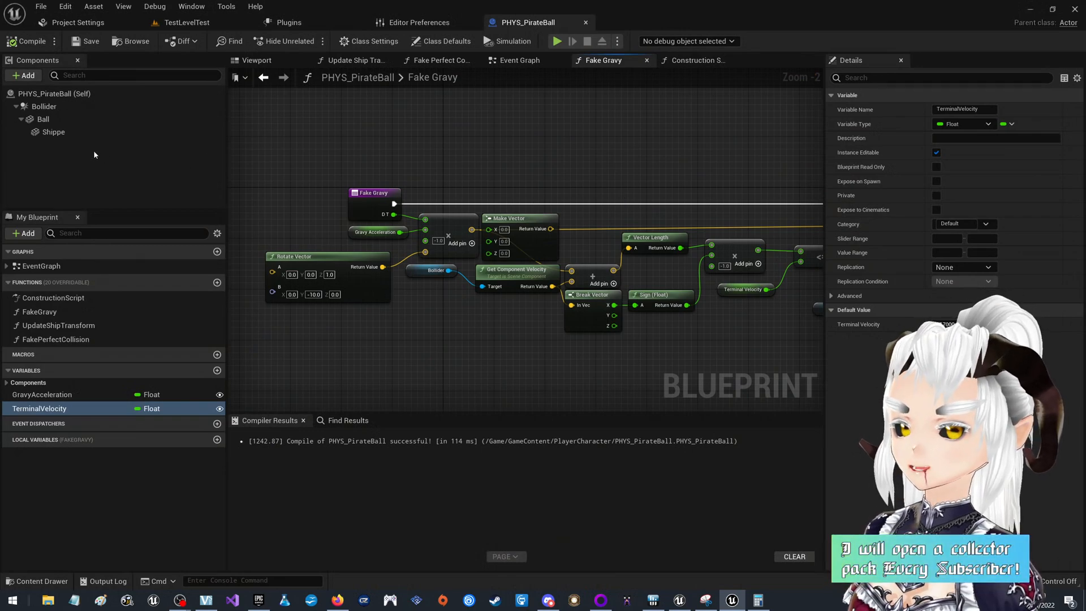
# Change the Lock Rotation constraint in the Shippe component's physics settings, then compile and save the blueprint.
pyautogui.click(116, 131)
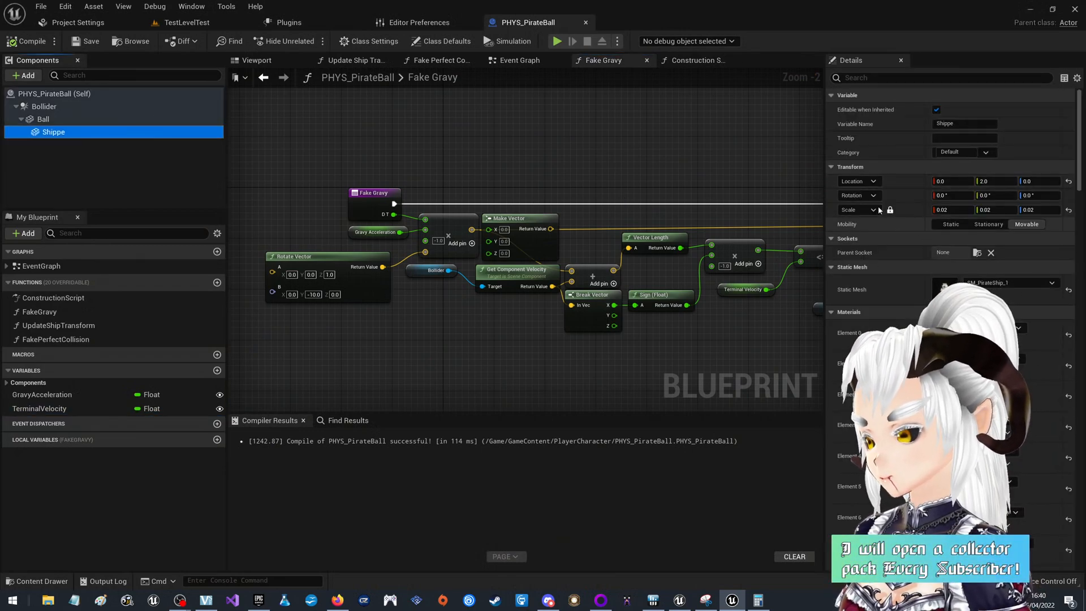
pyautogui.scroll(-8, 913, 211)
pyautogui.scroll(-8, 913, 214)
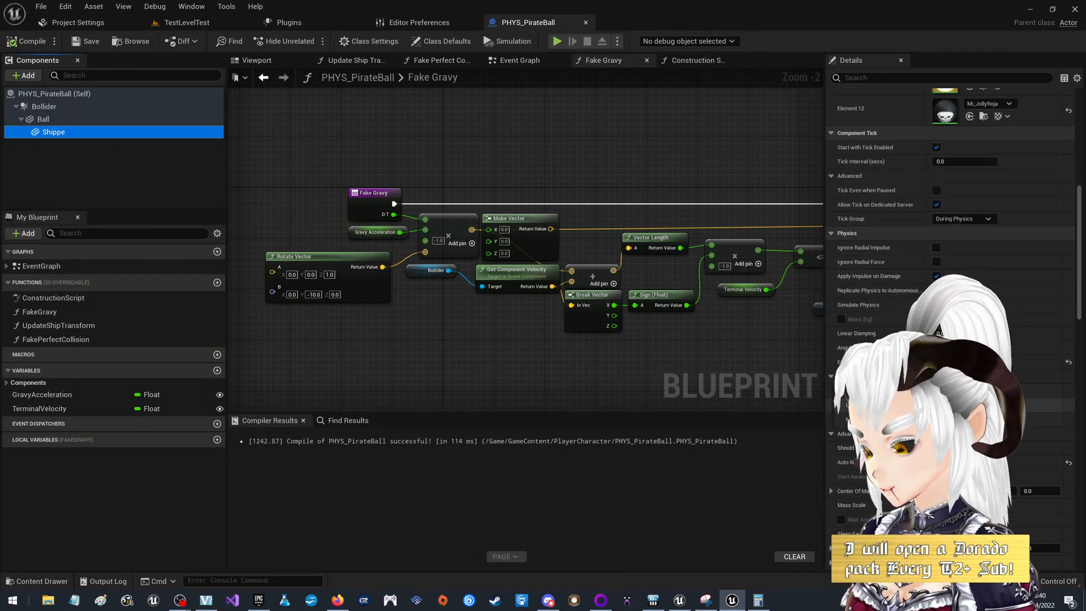
pyautogui.click(956, 405)
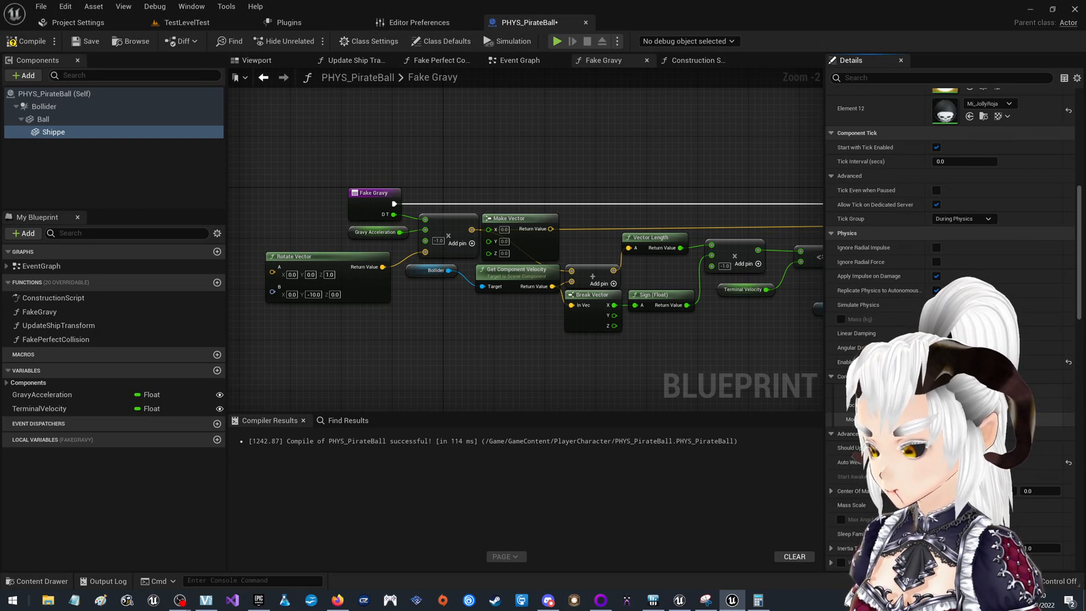
pyautogui.click(12, 41)
pyautogui.click(91, 41)
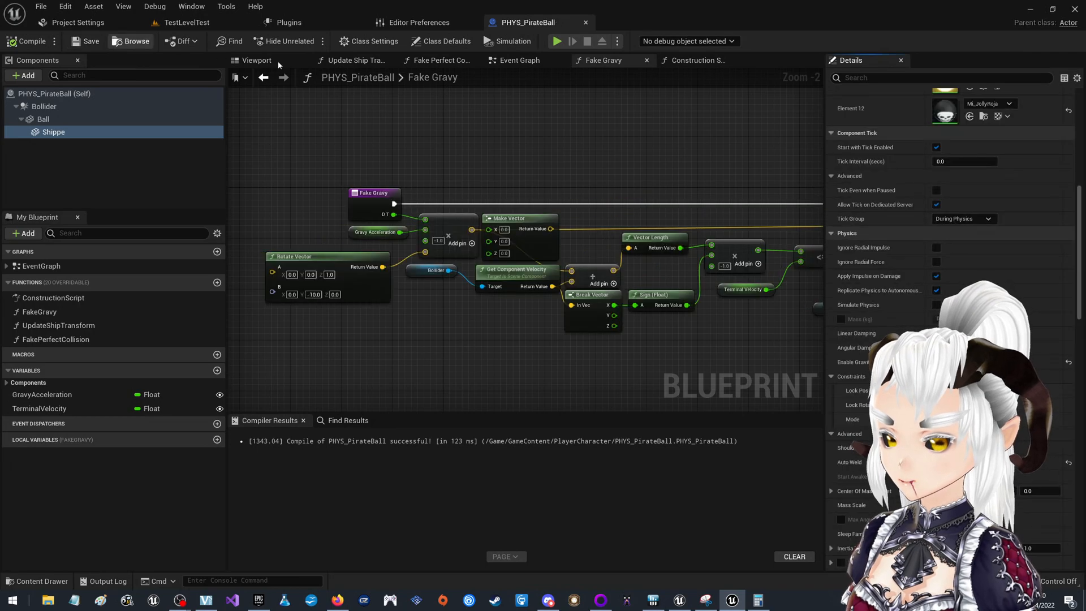
# Playtest the table by working the flippers and launching balls with the plunger, and end the playtest.
pyautogui.click(556, 41)
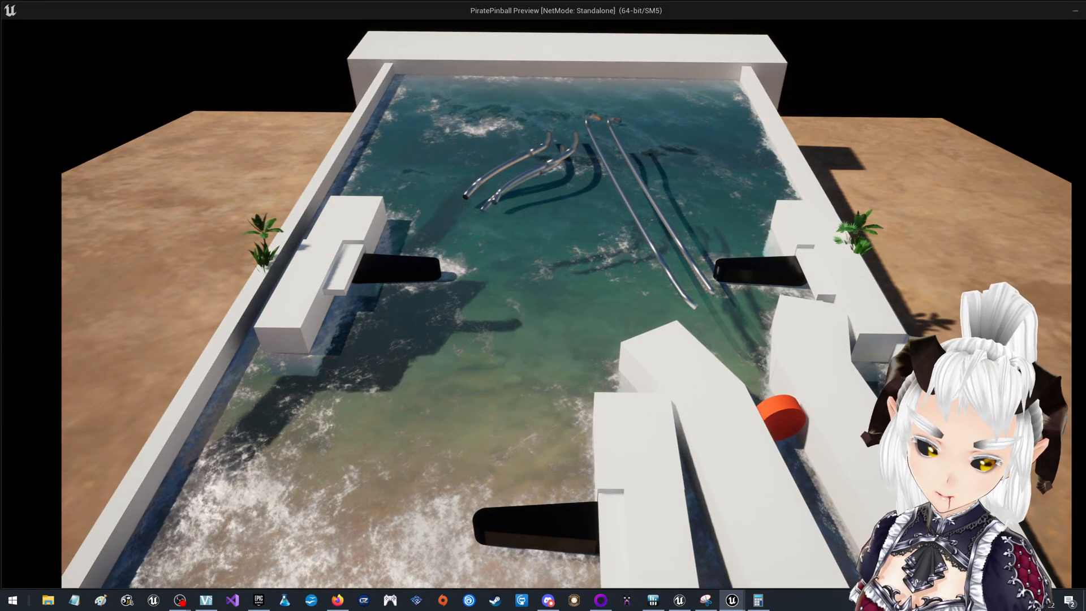
pyautogui.press('d')
pyautogui.press('a')
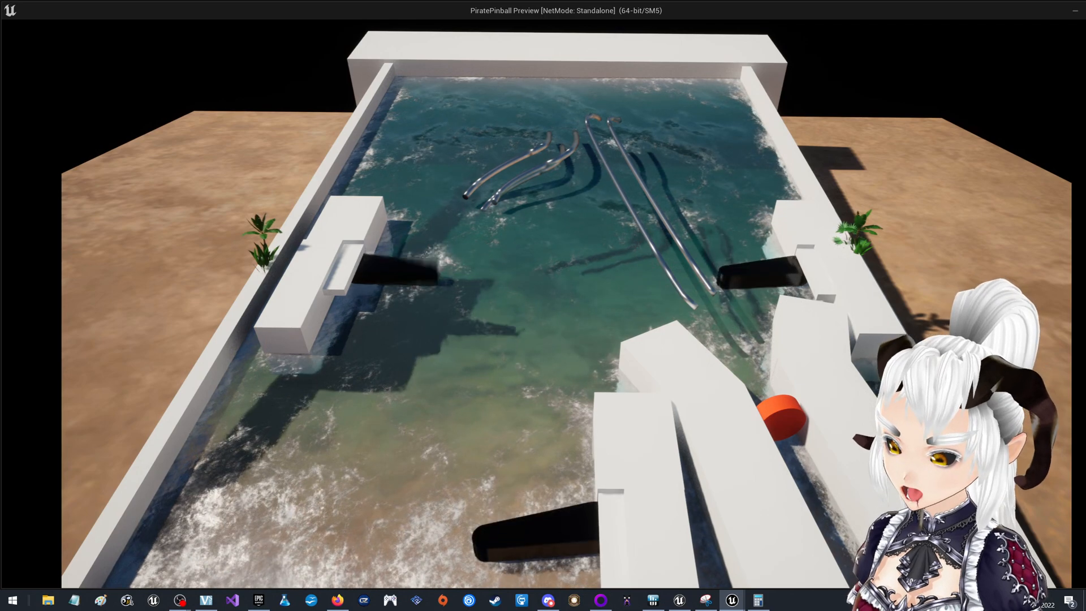
pyautogui.press('d')
pyautogui.press('space')
pyautogui.press('space')
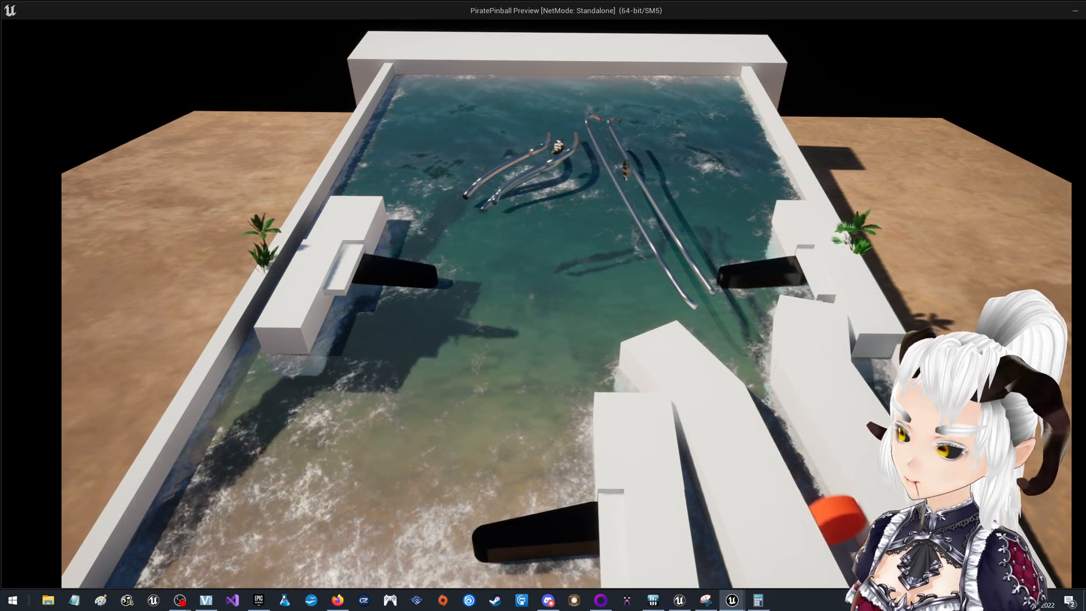
pyautogui.press('space')
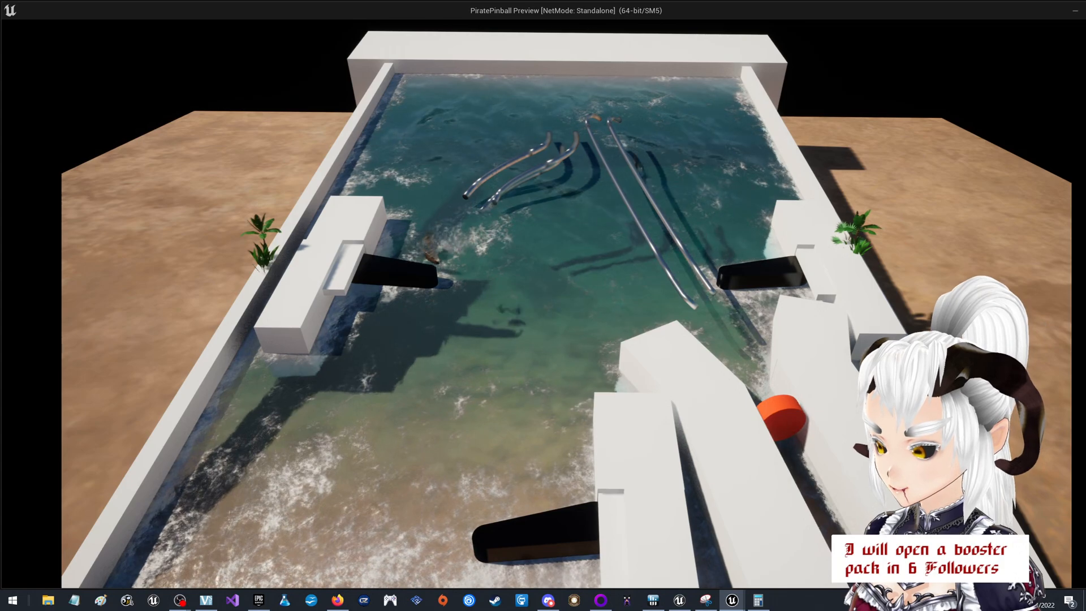
pyautogui.press('Escape')
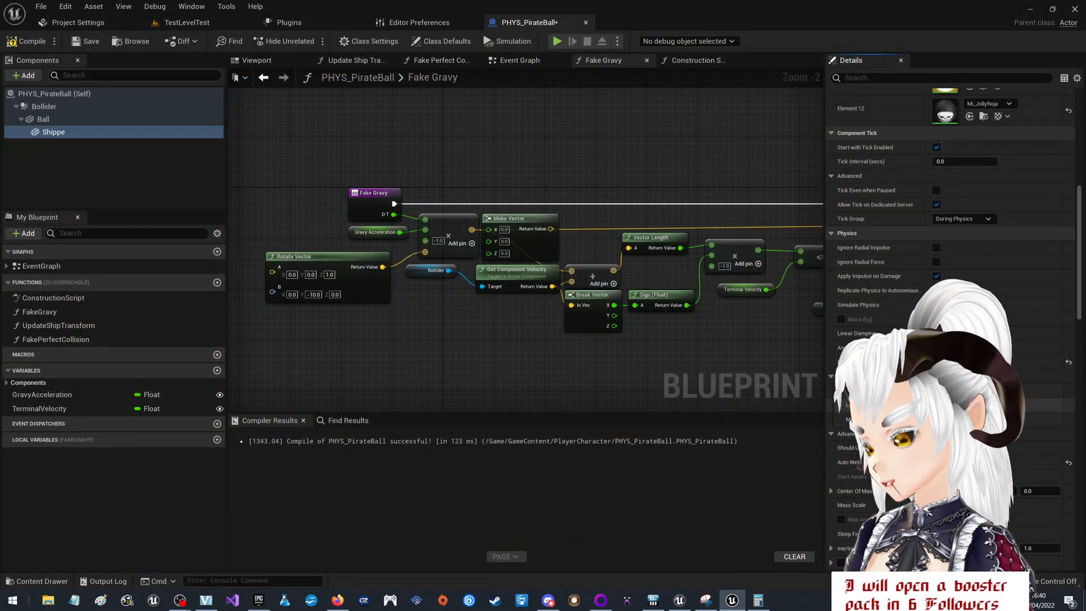
# Change the Lock Rotation constraint in the Bollider component's physics settings, compile the blueprint, and playtest the table.
pyautogui.click(90, 107)
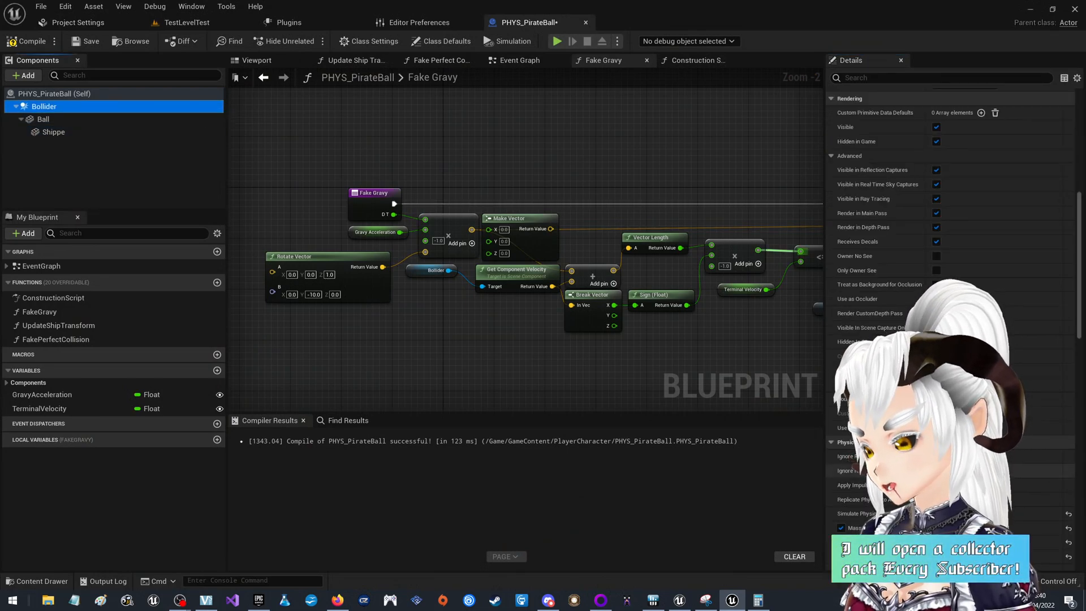
pyautogui.scroll(-3, 950, 283)
pyautogui.click(950, 495)
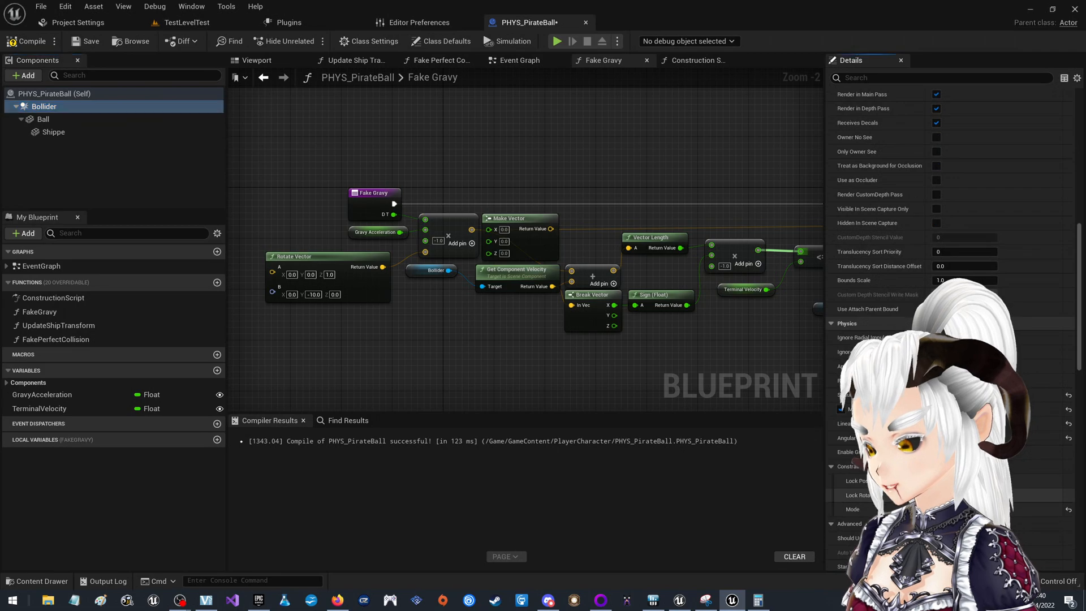
pyautogui.click(26, 40)
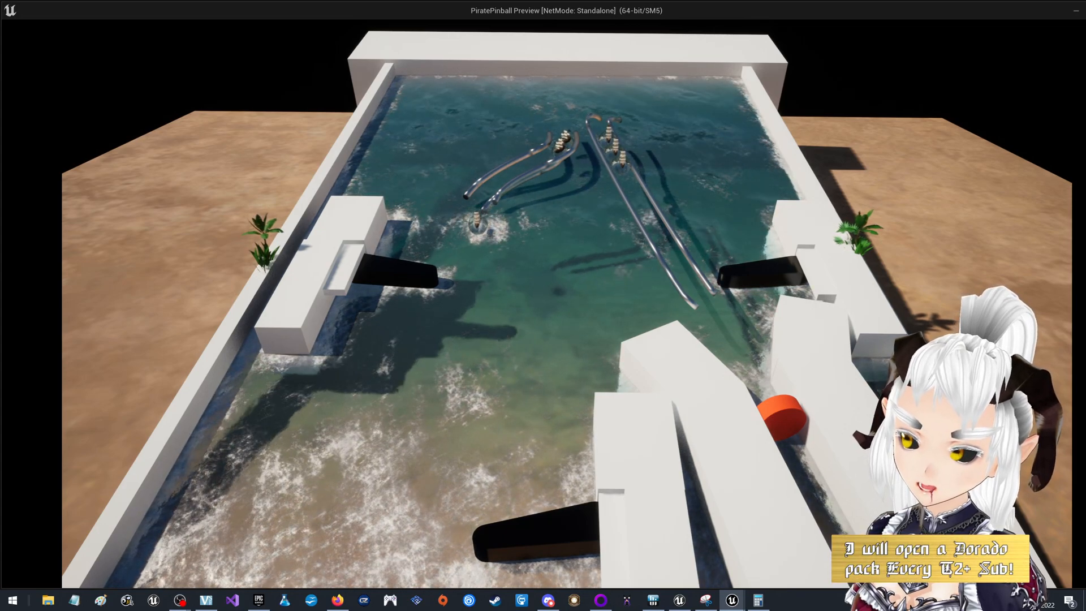
pyautogui.press('Escape')
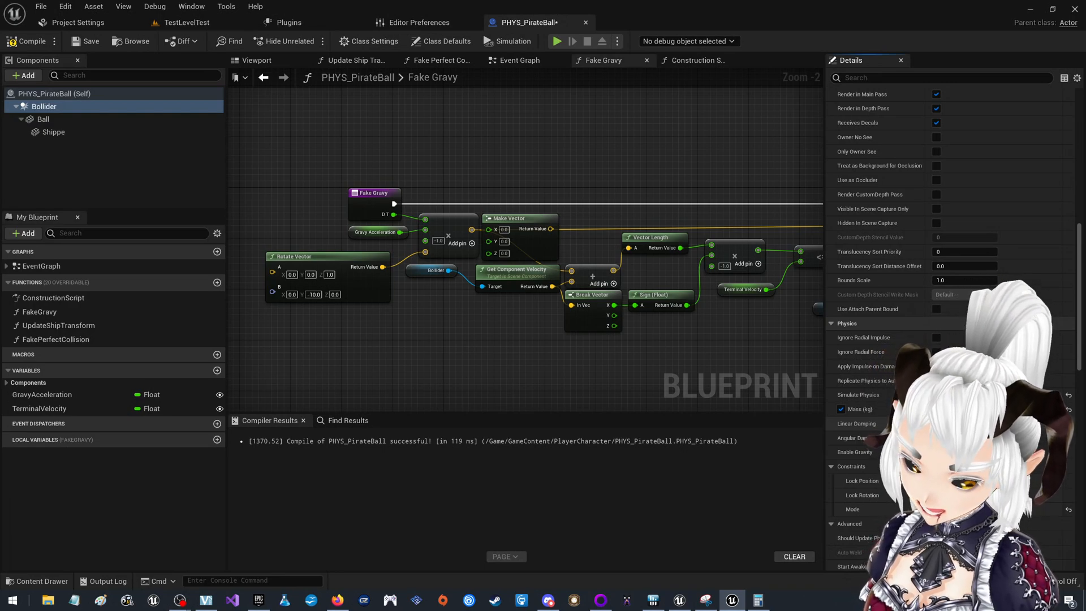
# Compile and save PHYS_PirateBall with the changed Bollider damping, and run a short playtest.
pyautogui.click(26, 41)
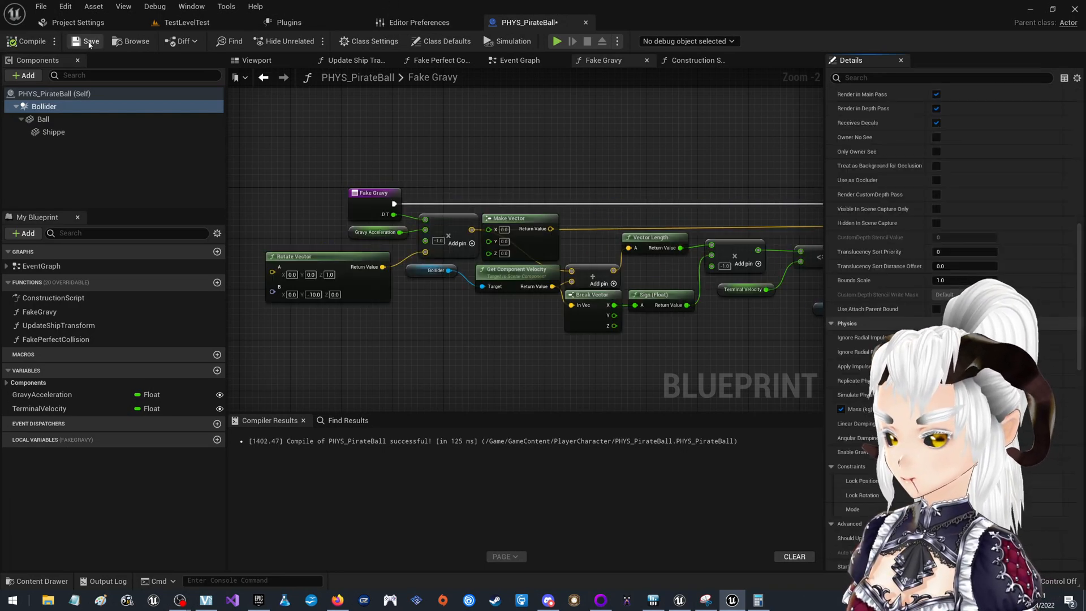
pyautogui.click(558, 41)
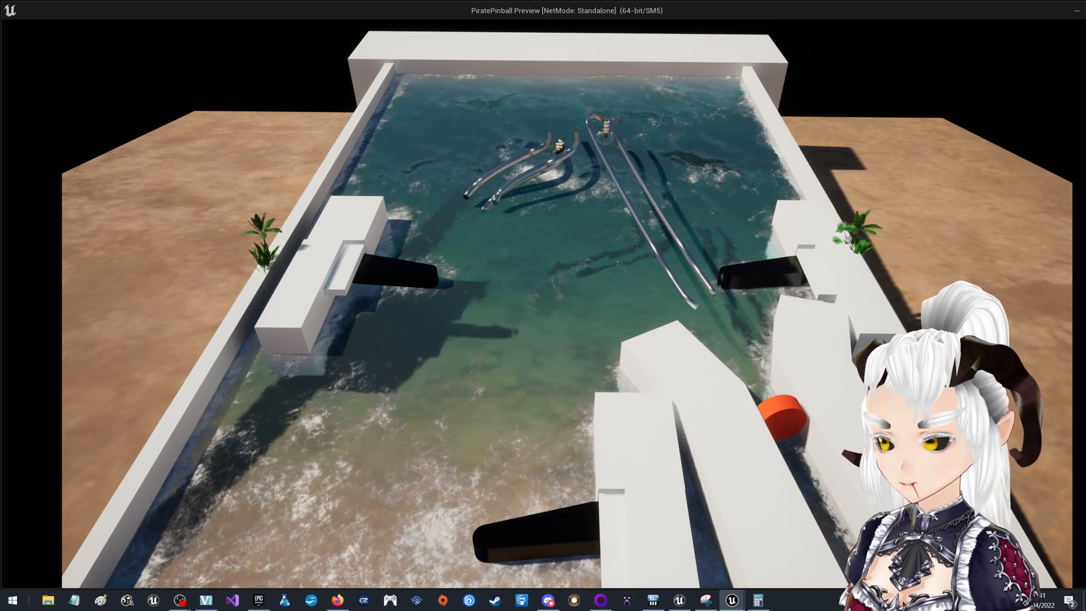
pyautogui.press('Escape')
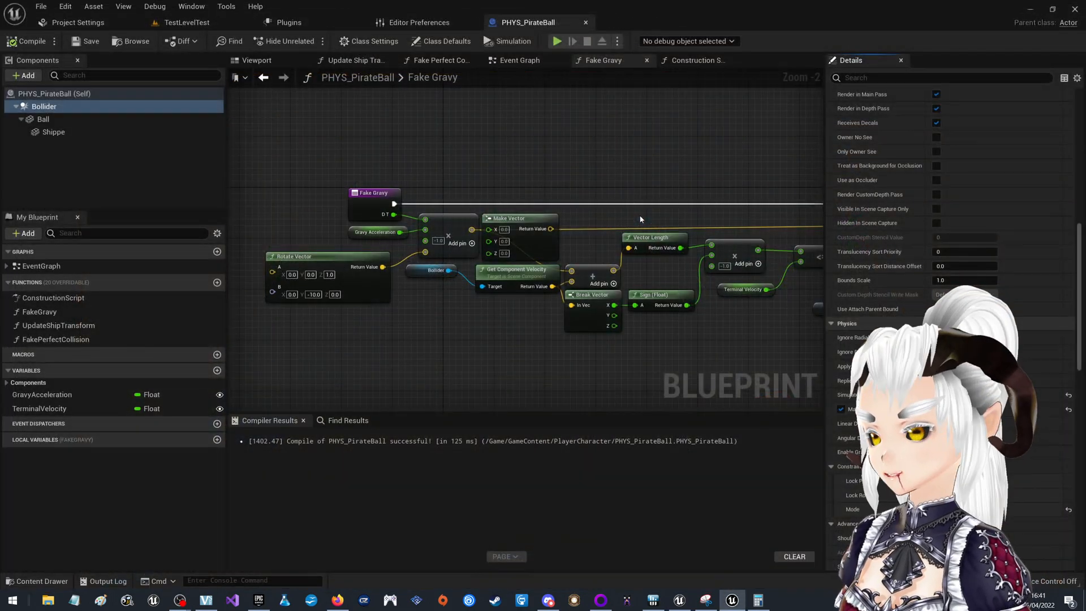
# Apply a new Linear Damping value to the Bollider, toggle its Enable Gravity option, compile and save, and playtest the table.
pyautogui.press('Return')
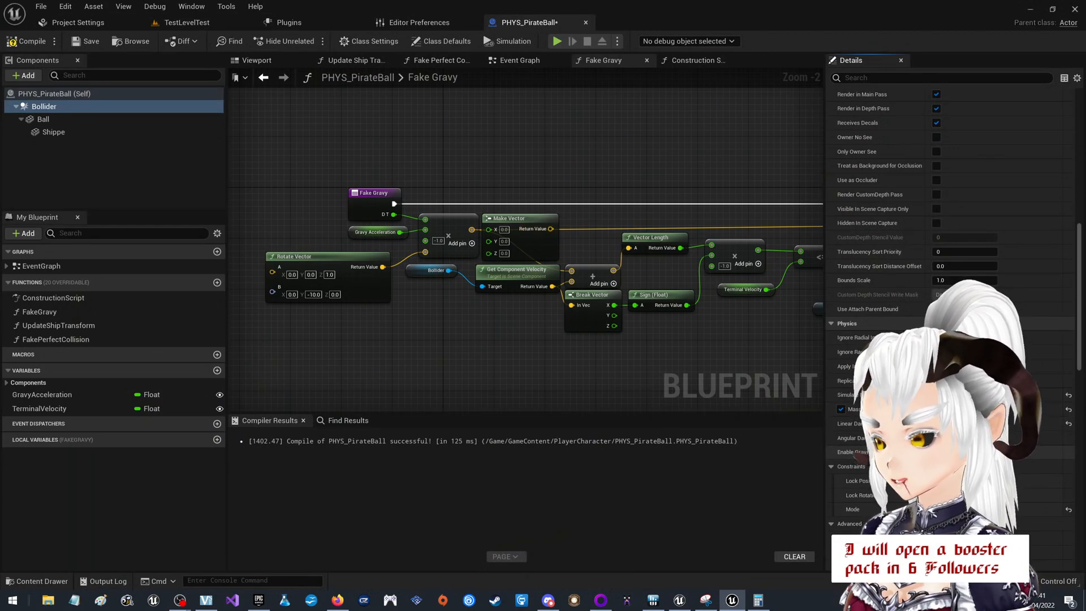
pyautogui.click(27, 42)
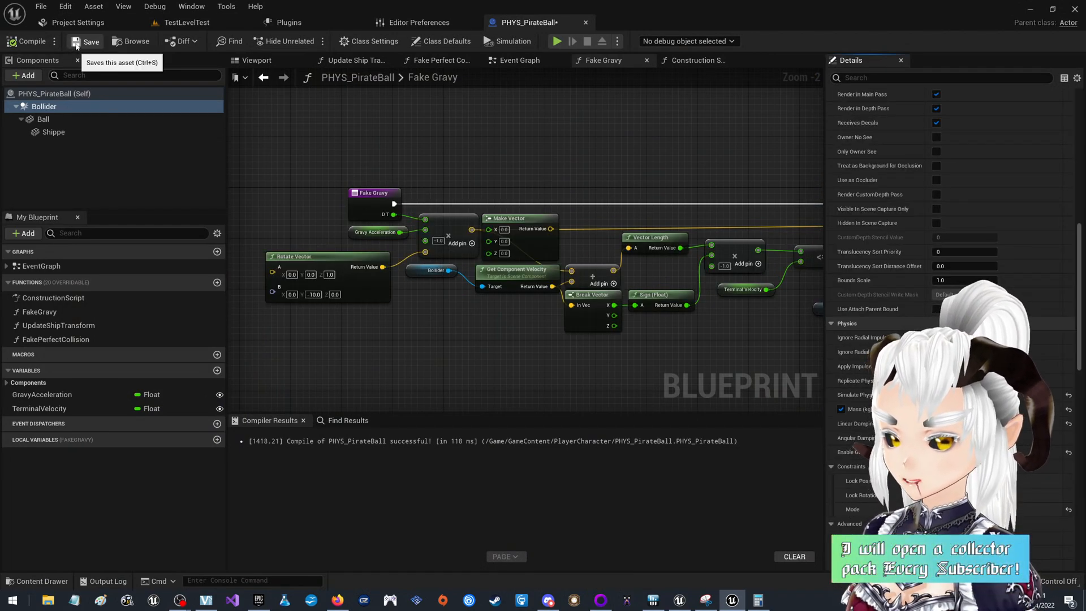
pyautogui.click(557, 42)
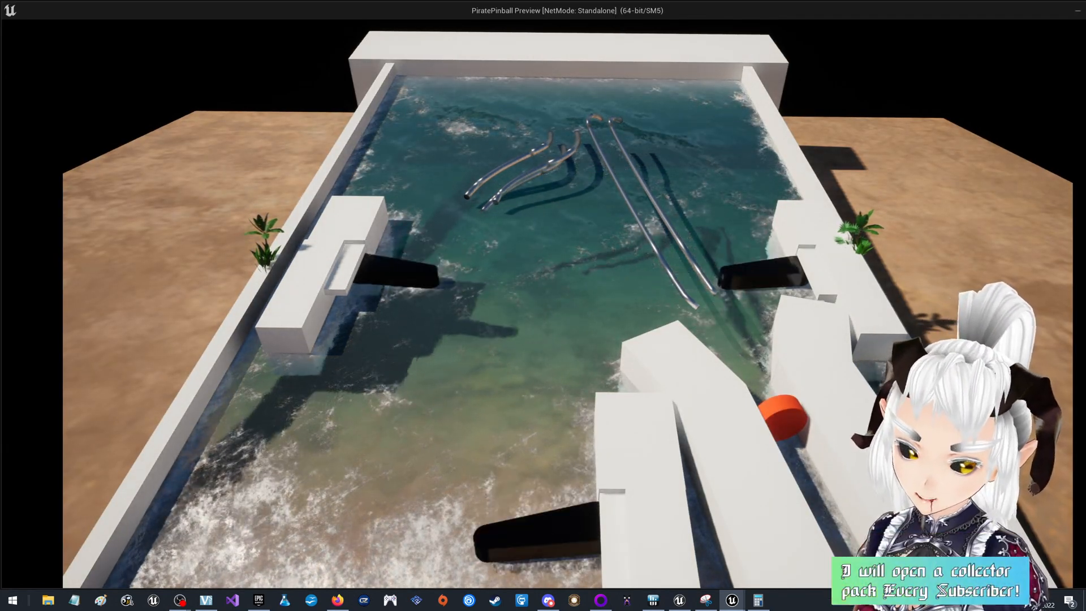
pyautogui.press('space')
pyautogui.press('space')
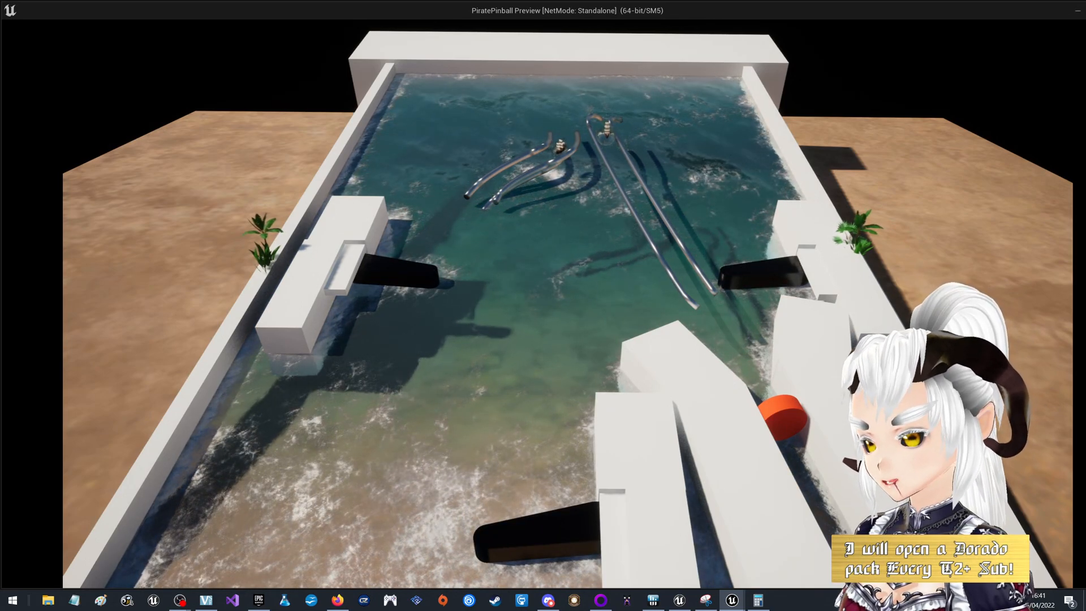
pyautogui.press('Escape')
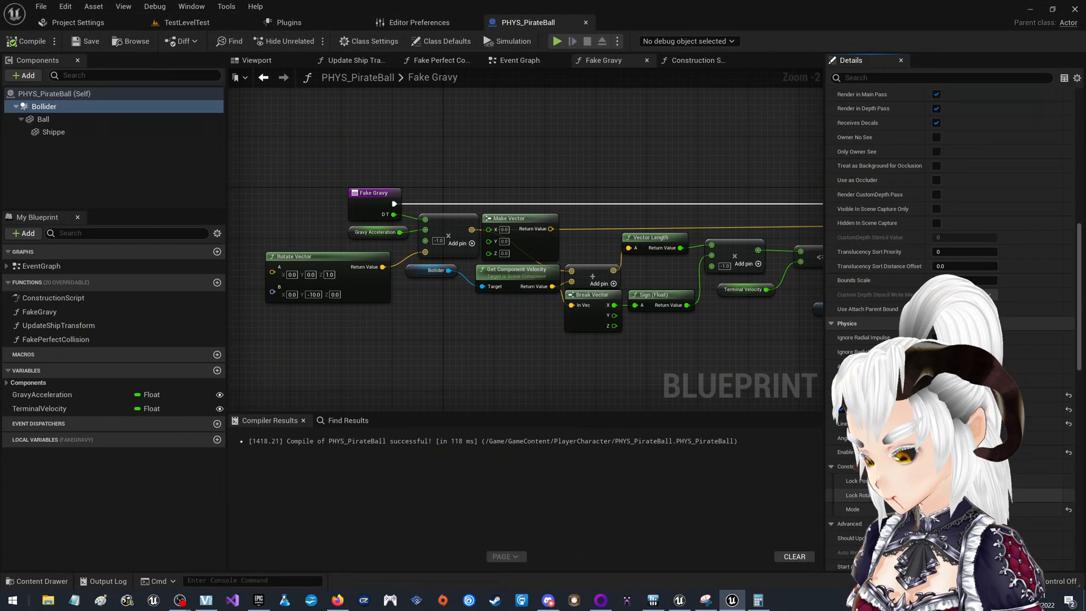
# Adjust the Bollider's rotation lock and angular damping settings, then compile and save the blueprint.
pyautogui.click(943, 496)
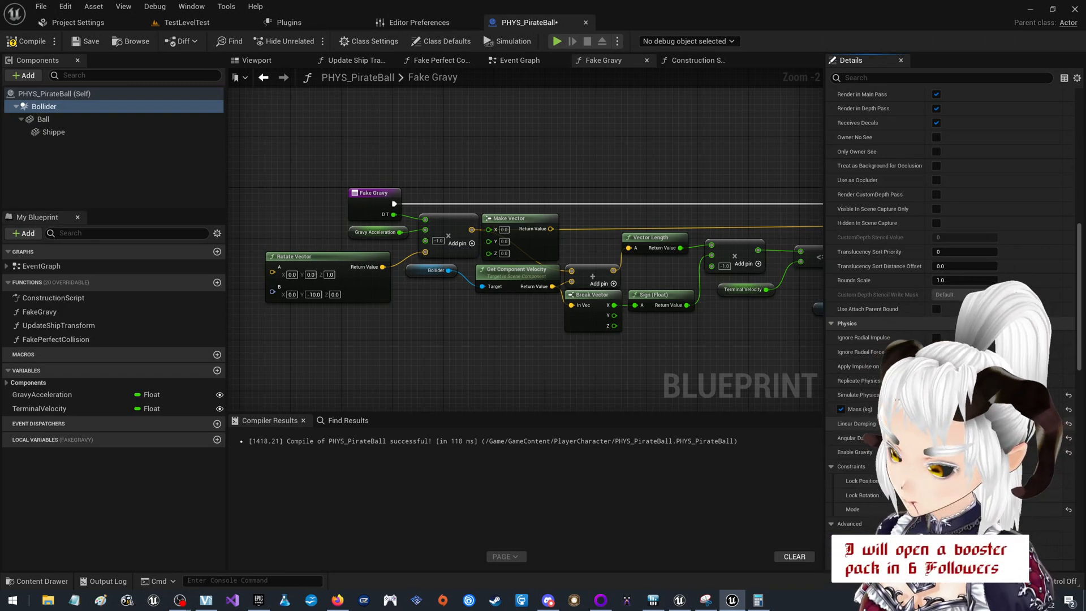
pyautogui.click(26, 41)
pyautogui.click(85, 41)
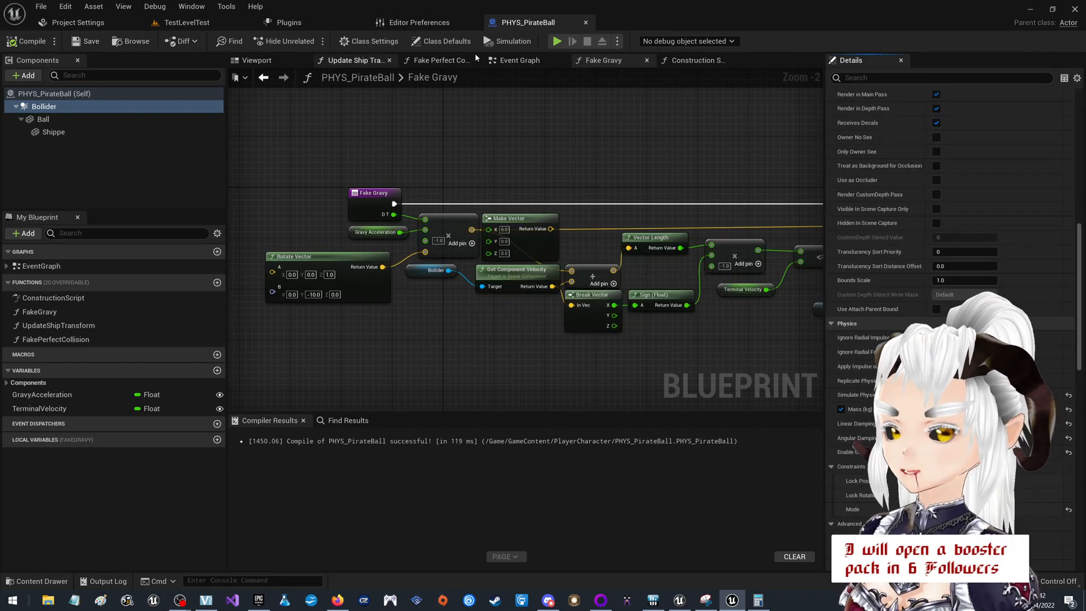
# Playtest the table with the adjusted ball physics, launching balls and using the flipper, and end the playtest.
pyautogui.click(557, 41)
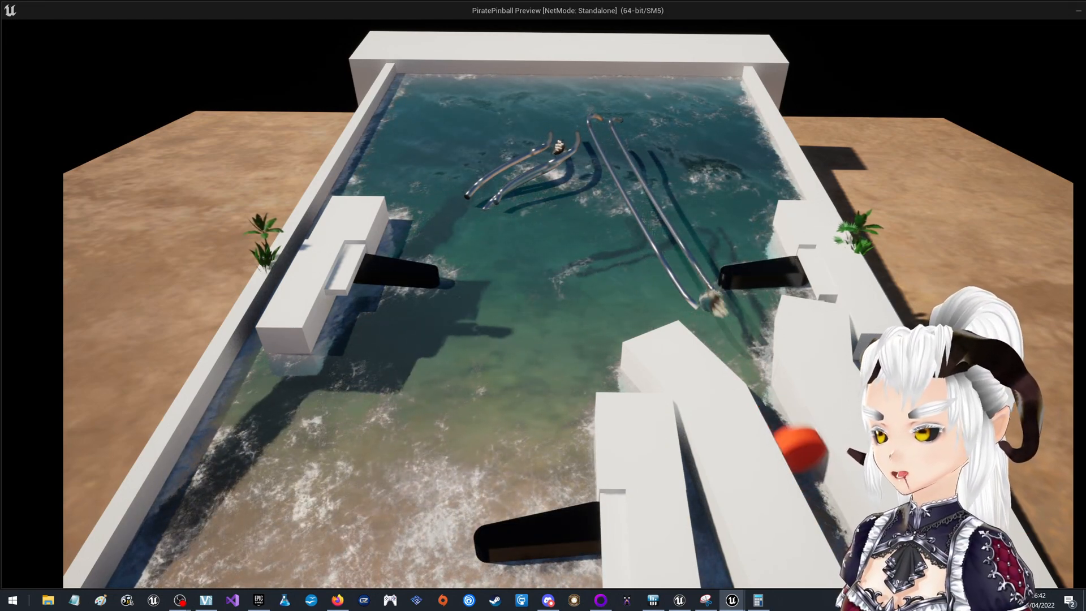
pyautogui.press('space')
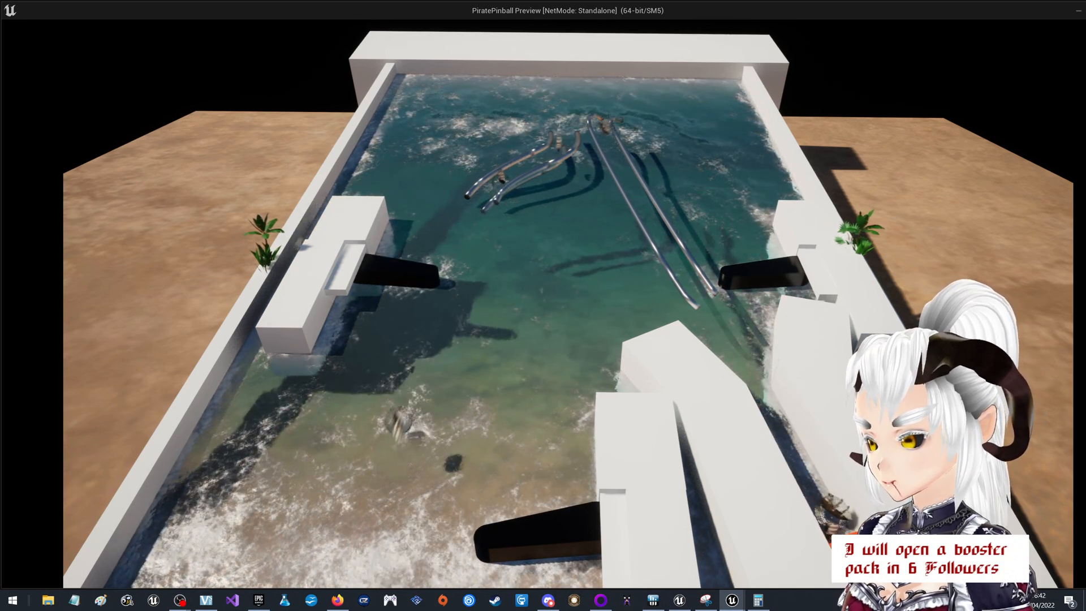
pyautogui.press('a')
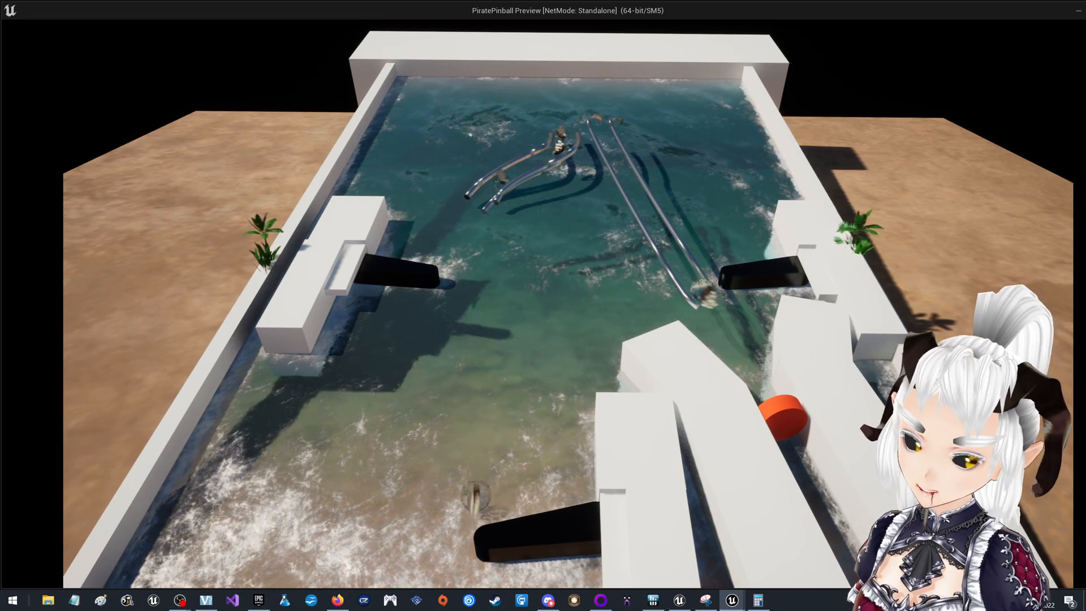
pyautogui.press('Escape')
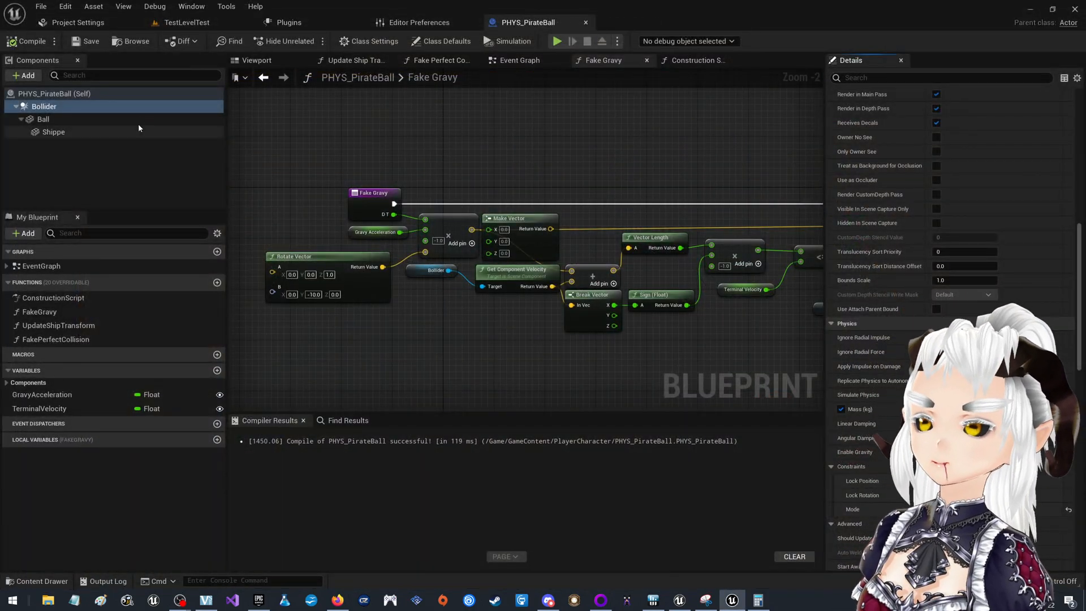
# In TestLevelTest, delete both pairs of metal spline rails and the ball dropper at the head of the long rails.
pyautogui.click(180, 25)
pyautogui.moveTo(503, 266); pyautogui.dragTo(495, 290, button='right')
pyautogui.press('w')
pyautogui.press('w')
pyautogui.press('w')
pyautogui.press('w')
pyautogui.moveTo(446, 222)
pyautogui.mouseDown(button='right')
pyautogui.moveTo(506, 221)
pyautogui.moveTo(447, 223)
pyautogui.mouseUp(button='right')
pyautogui.click(447, 223)
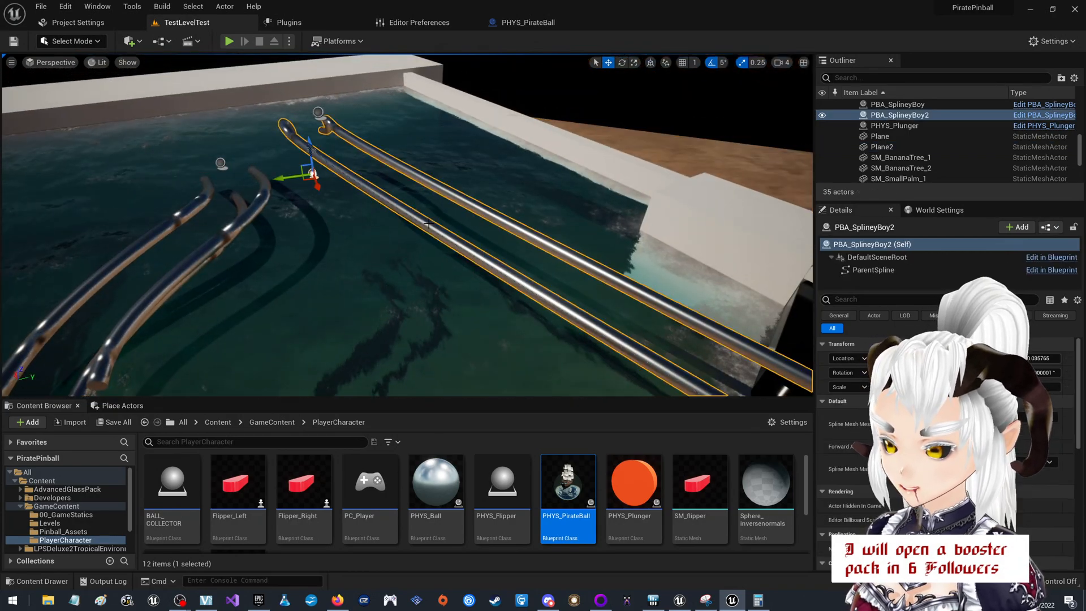
pyautogui.press('Delete')
pyautogui.click(226, 238)
pyautogui.press('Delete')
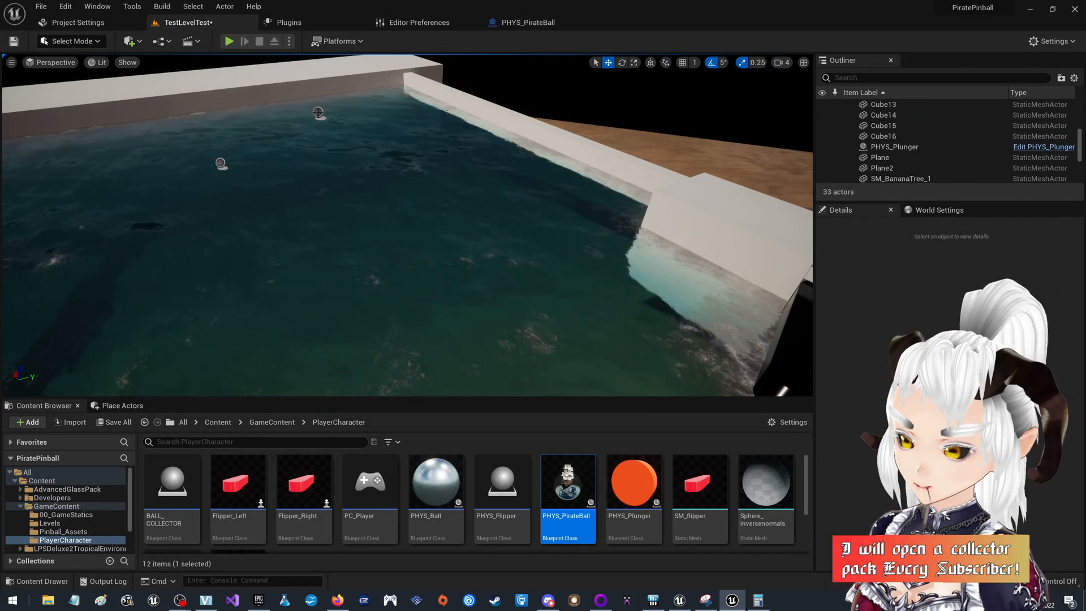
pyautogui.click(318, 112)
pyautogui.press('Delete')
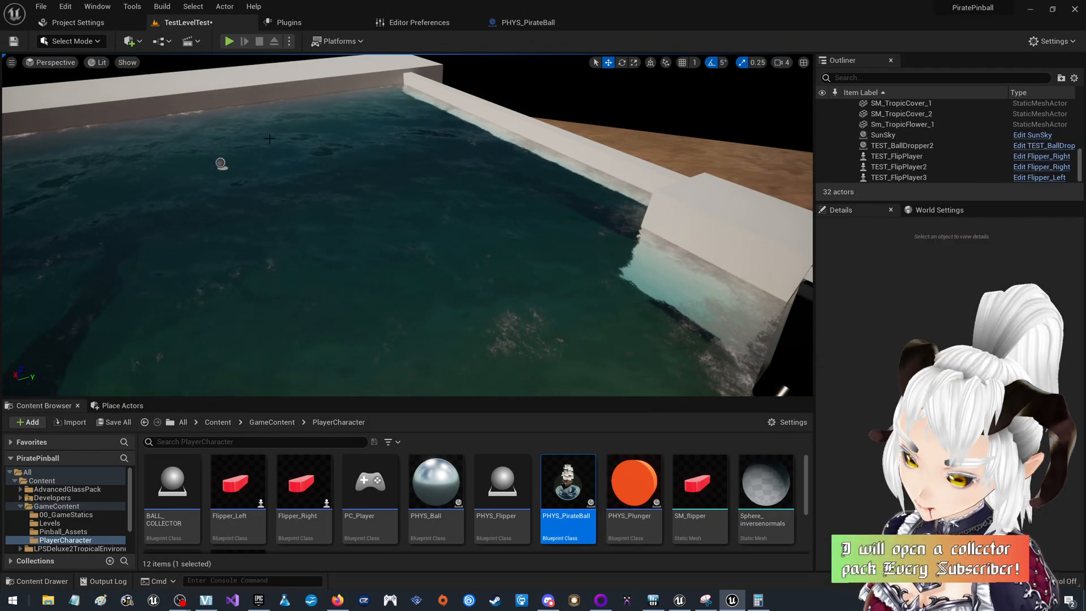
# Duplicate the white block beside the upper-left flipper and place the copy farther up along the left wall.
pyautogui.click(221, 164)
pyautogui.press('s')
pyautogui.moveTo(247, 152); pyautogui.dragTo(184, 174, button='right')
pyautogui.click(128, 319)
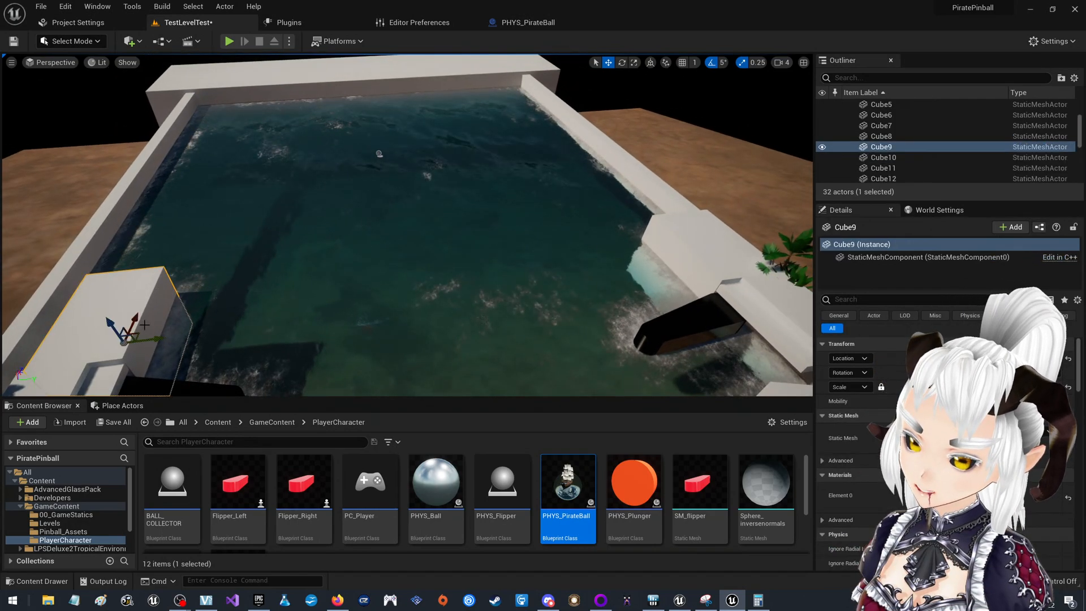
pyautogui.keyDown('alt'); pyautogui.moveTo(126, 332); pyautogui.dragTo(197, 180); pyautogui.keyUp('alt')
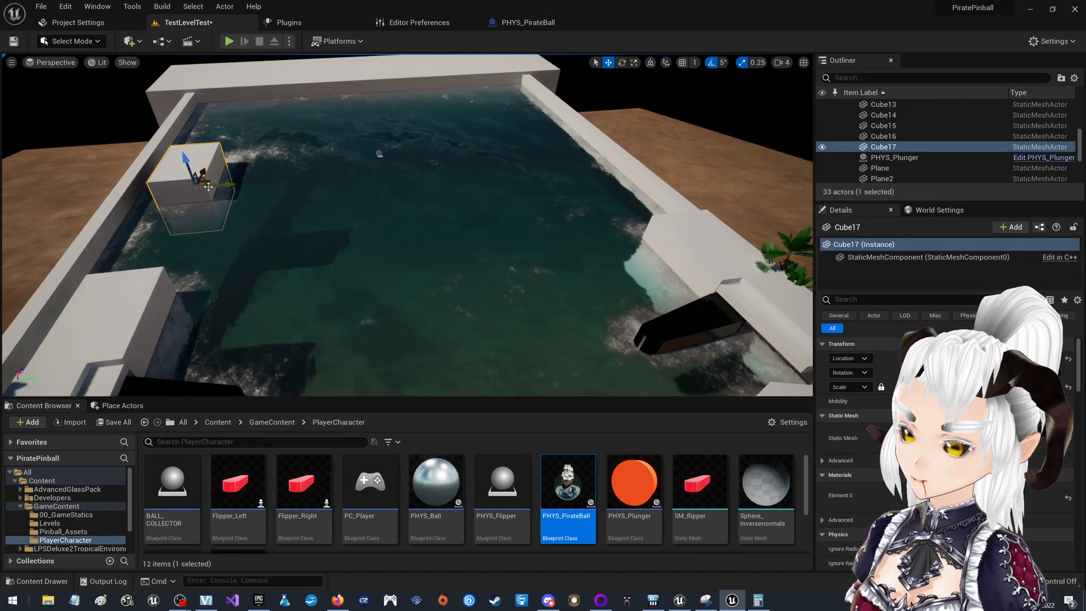
# Scale the copied block longer along the left wall and rotate it slightly.
pyautogui.press('e')
pyautogui.press('r')
pyautogui.moveTo(211, 178); pyautogui.dragTo(224, 164)
pyautogui.press('w')
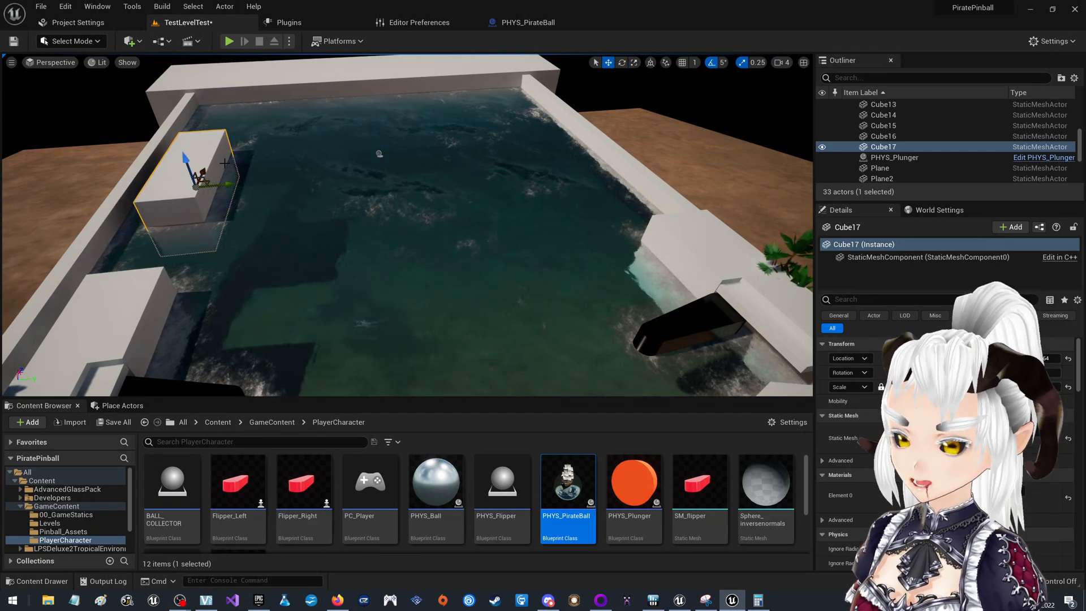
pyautogui.press('e')
pyautogui.moveTo(181, 173); pyautogui.dragTo(177, 172)
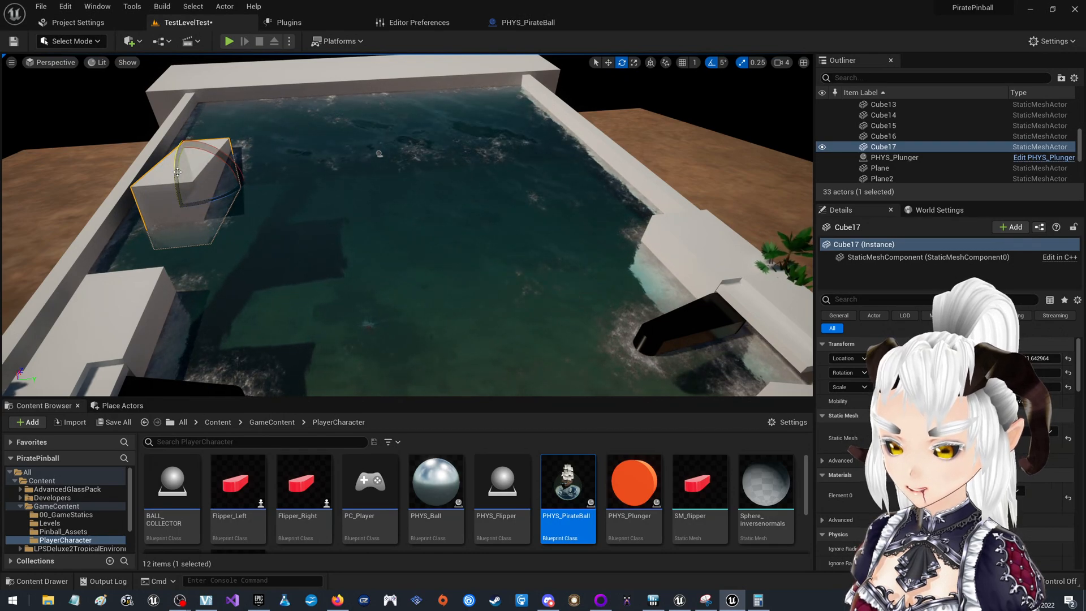
pyautogui.press('r')
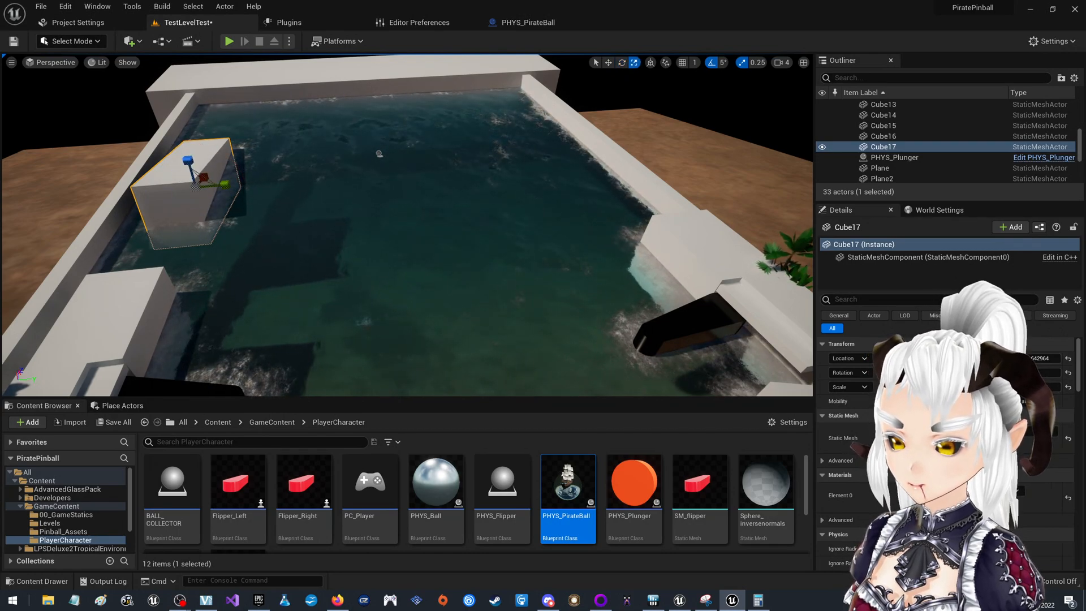
# Duplicate the block along the left wall, place the copy directly beside it toward the table's centre, and tilt the copy slightly.
pyautogui.press('w')
pyautogui.keyDown('alt'); pyautogui.moveTo(199, 180); pyautogui.dragTo(267, 185); pyautogui.keyUp('alt')
pyautogui.press('e')
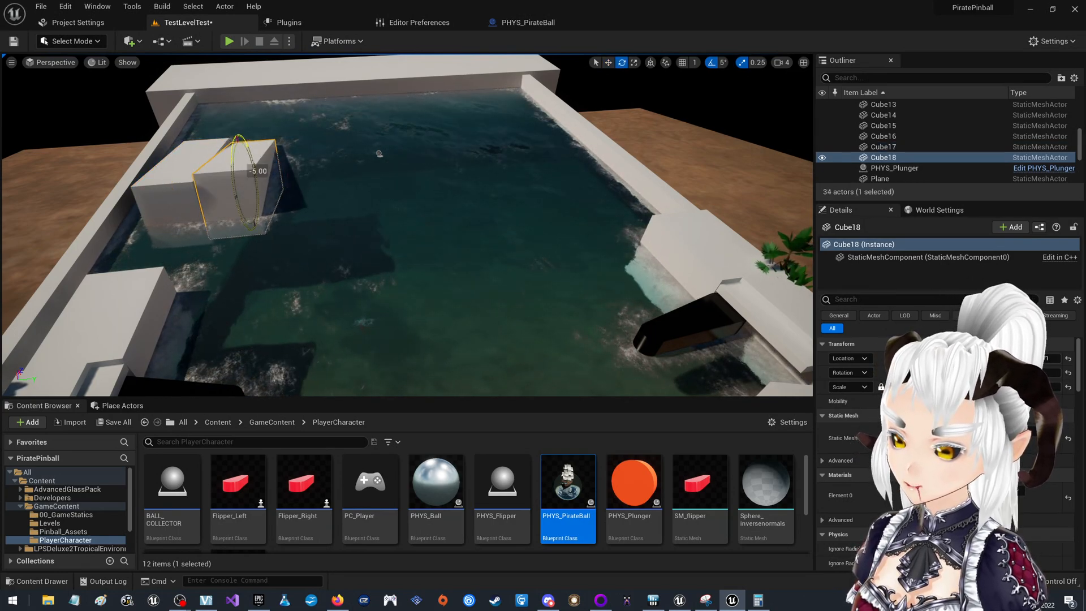
pyautogui.moveTo(240, 170); pyautogui.dragTo(238, 187)
pyautogui.press('r')
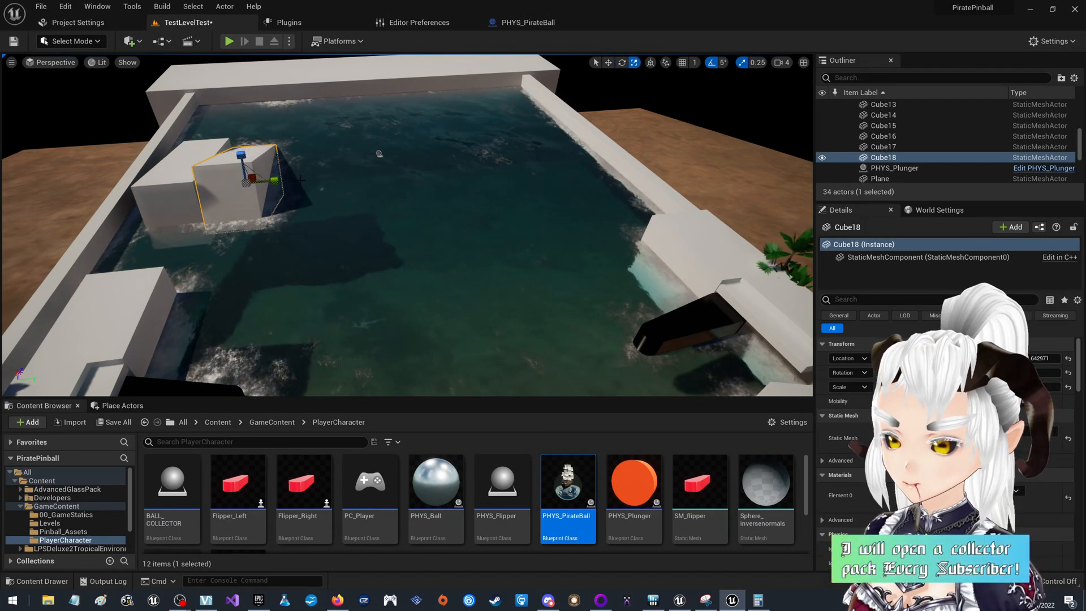
pyautogui.press('w')
pyautogui.press('e')
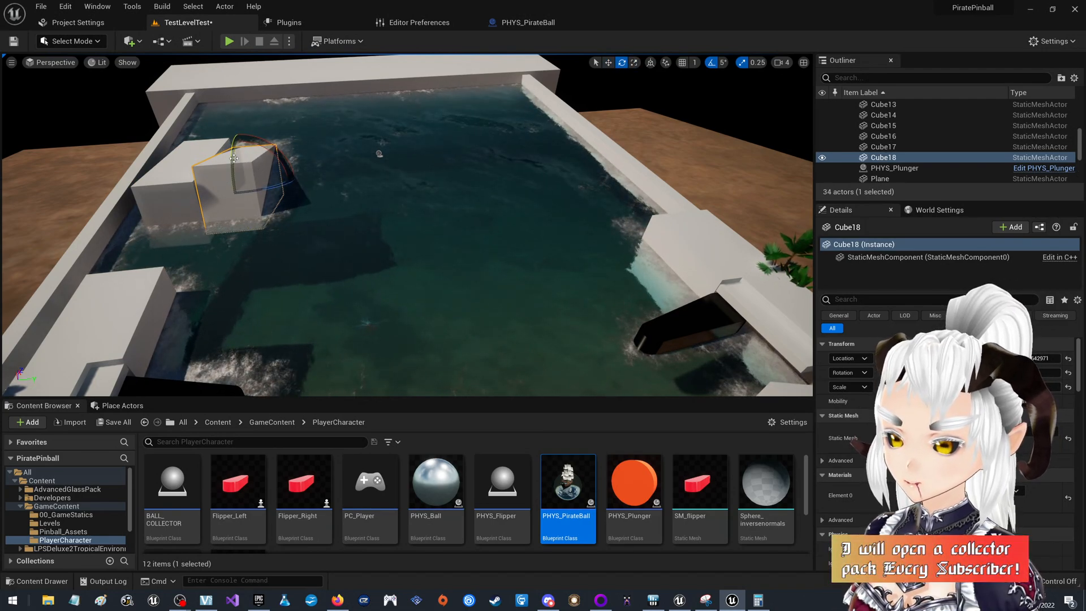
pyautogui.moveTo(258, 176); pyautogui.dragTo(257, 180)
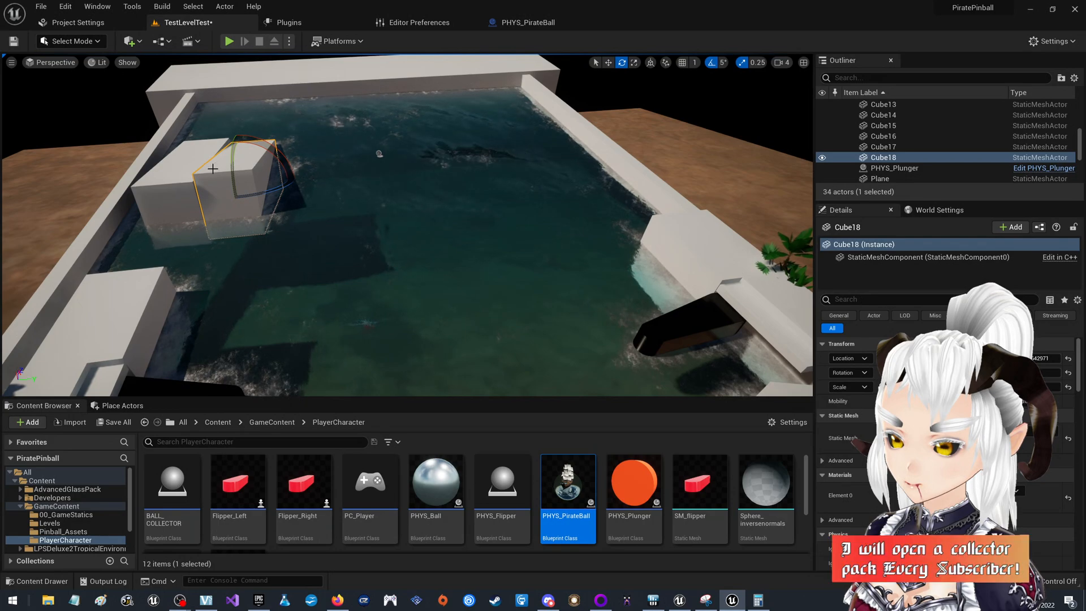
pyautogui.click(172, 169)
pyautogui.moveTo(181, 163); pyautogui.dragTo(234, 155)
pyautogui.click(242, 159)
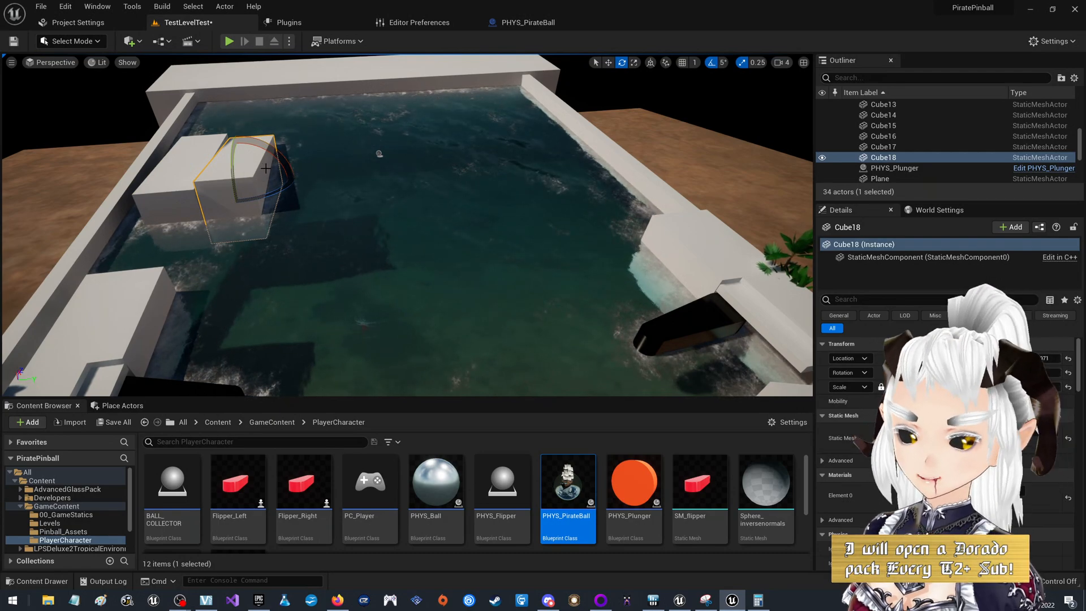
# Duplicate the second block to add a third one beside it, and tilt the new block slightly.
pyautogui.press('w')
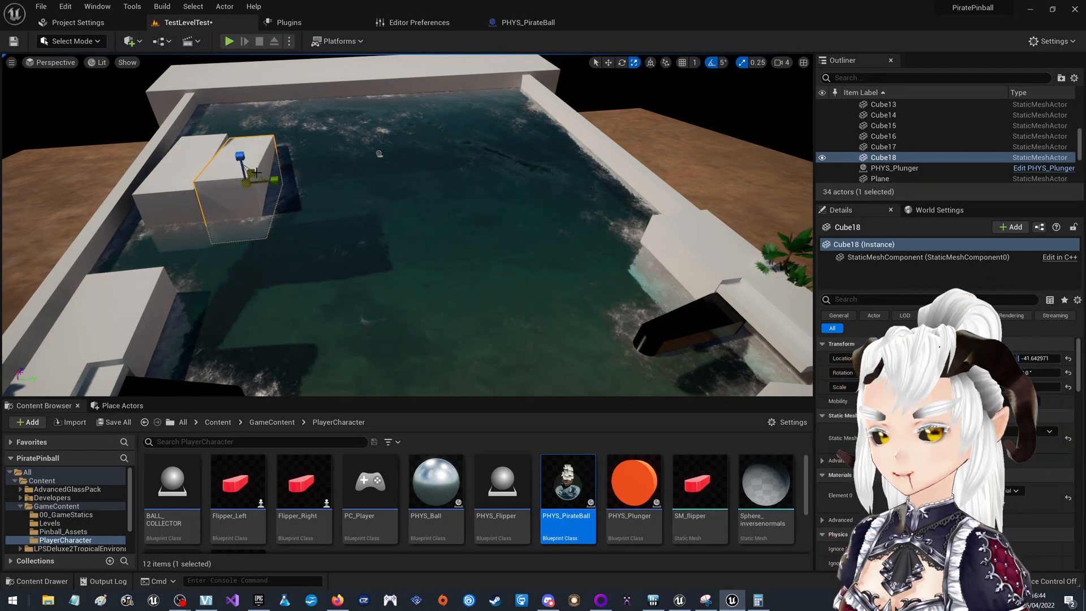
pyautogui.keyDown('alt'); pyautogui.moveTo(266, 179); pyautogui.dragTo(320, 182); pyautogui.keyUp('alt')
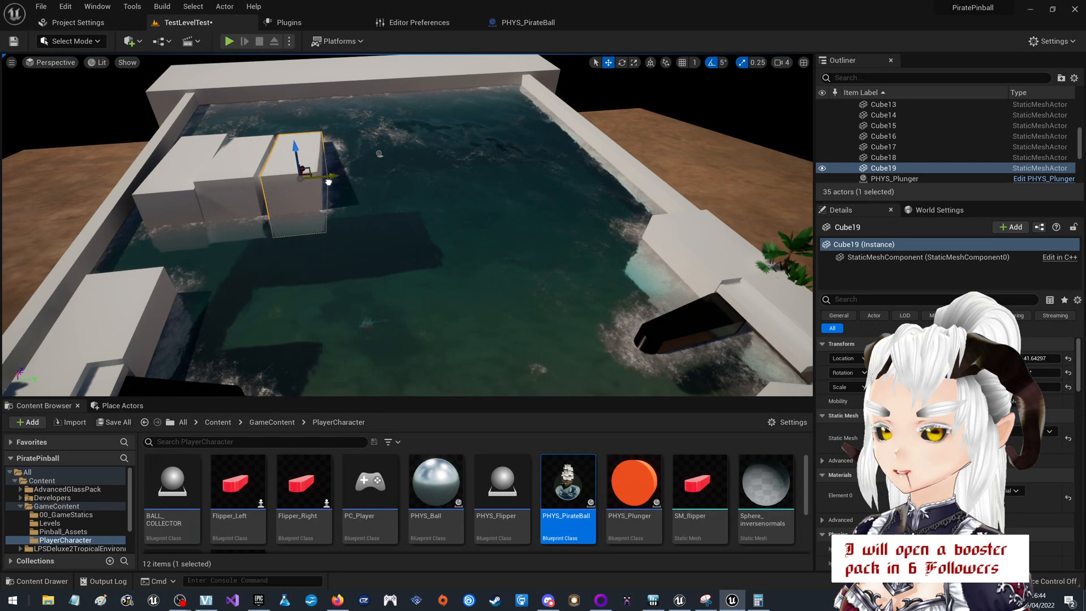
pyautogui.press('e')
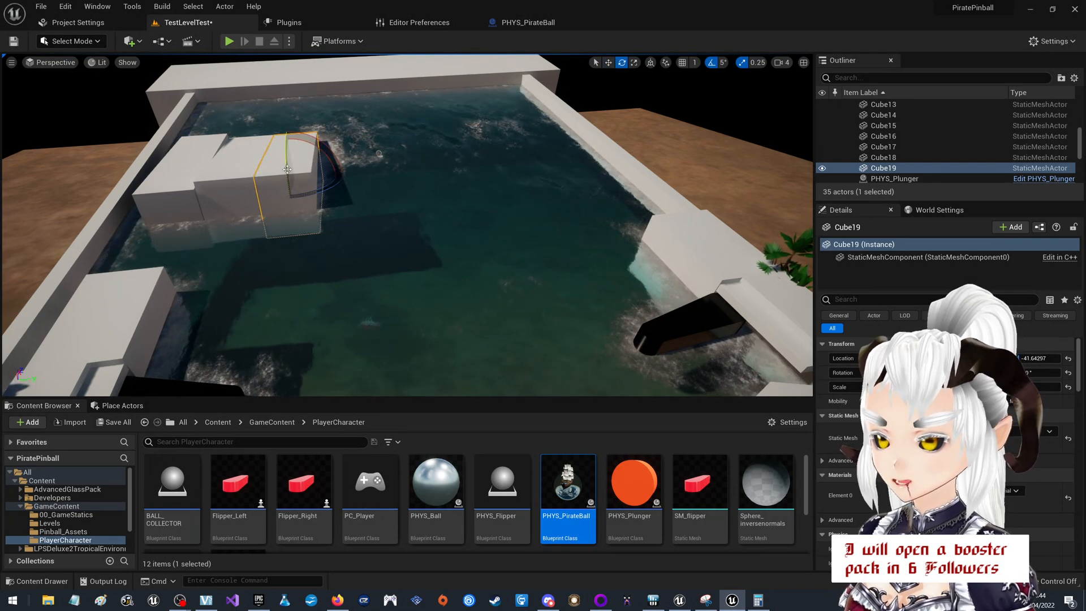
pyautogui.press('r')
# Copy the third block inward to make a fourth in the row, and rotate it a little further.
pyautogui.press('w')
pyautogui.keyDown('alt'); pyautogui.moveTo(322, 177); pyautogui.dragTo(367, 175); pyautogui.keyUp('alt')
pyautogui.press('e')
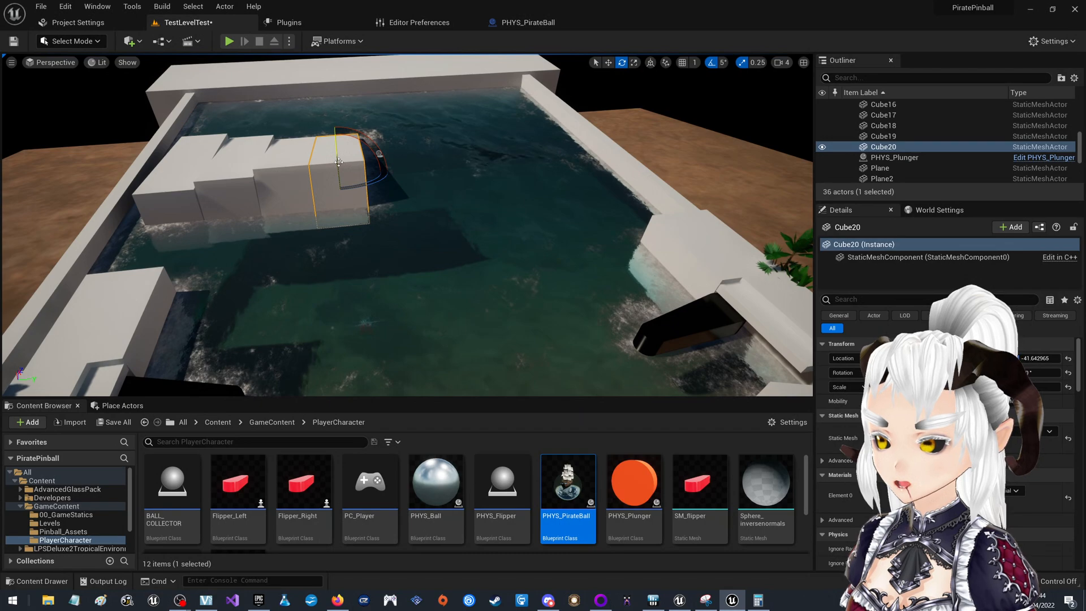
pyautogui.press('r')
# Add a fifth block at the inner end of the row from a copy of the fourth, with its tilt adjusted.
pyautogui.press('w')
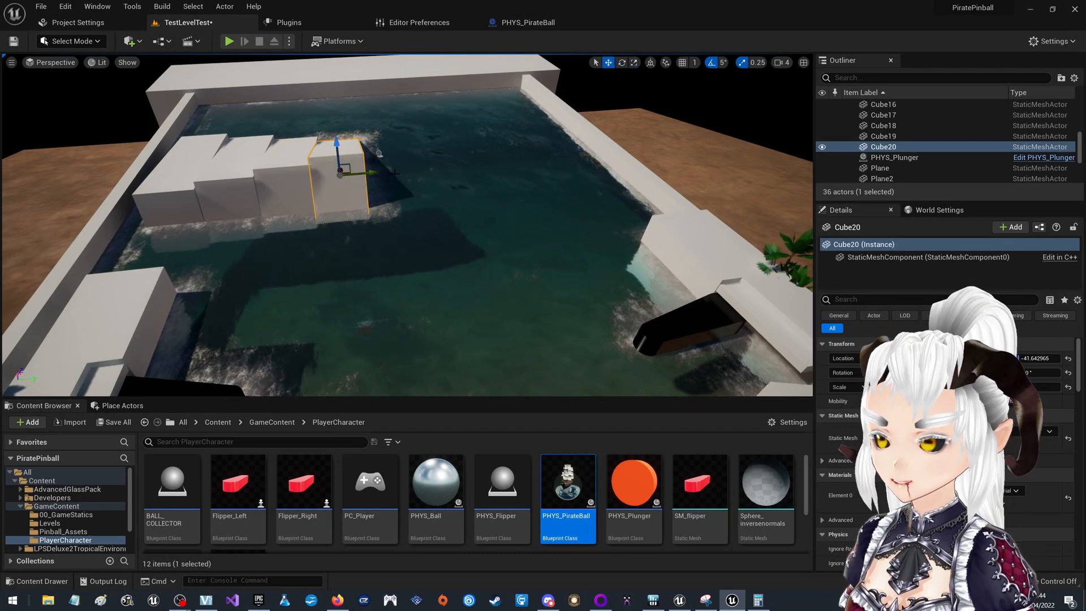
pyautogui.keyDown('alt'); pyautogui.moveTo(372, 173); pyautogui.dragTo(401, 164); pyautogui.keyUp('alt')
pyautogui.press('e')
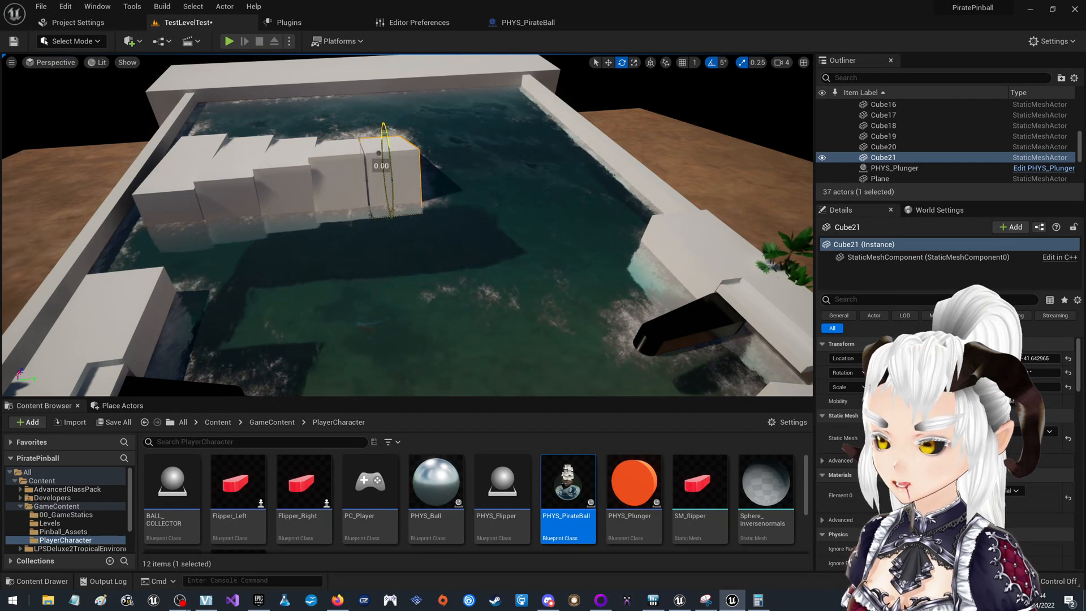
pyautogui.press('r')
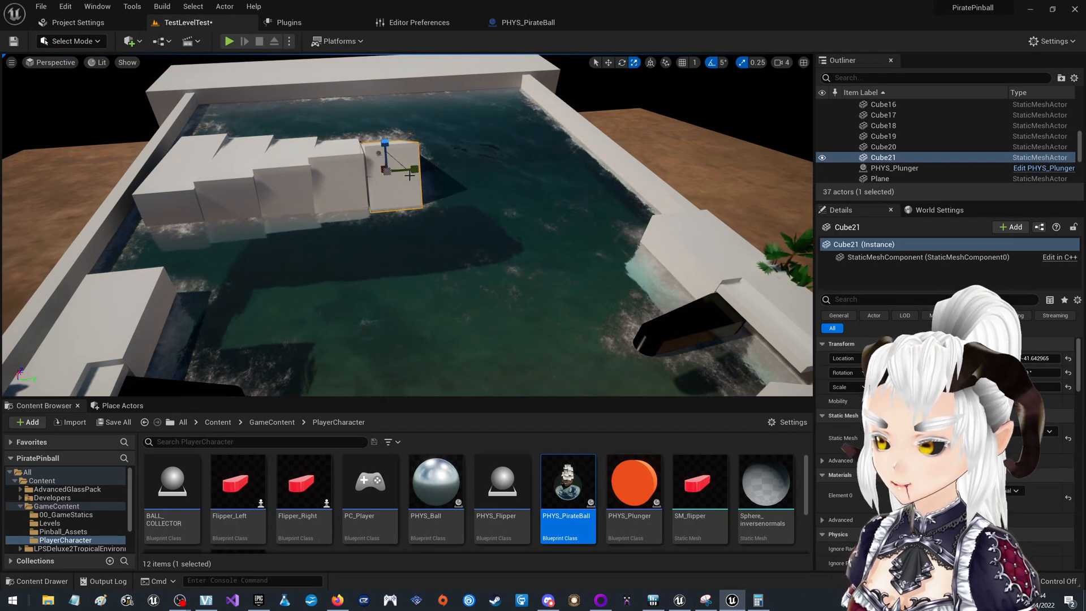
pyautogui.press('w')
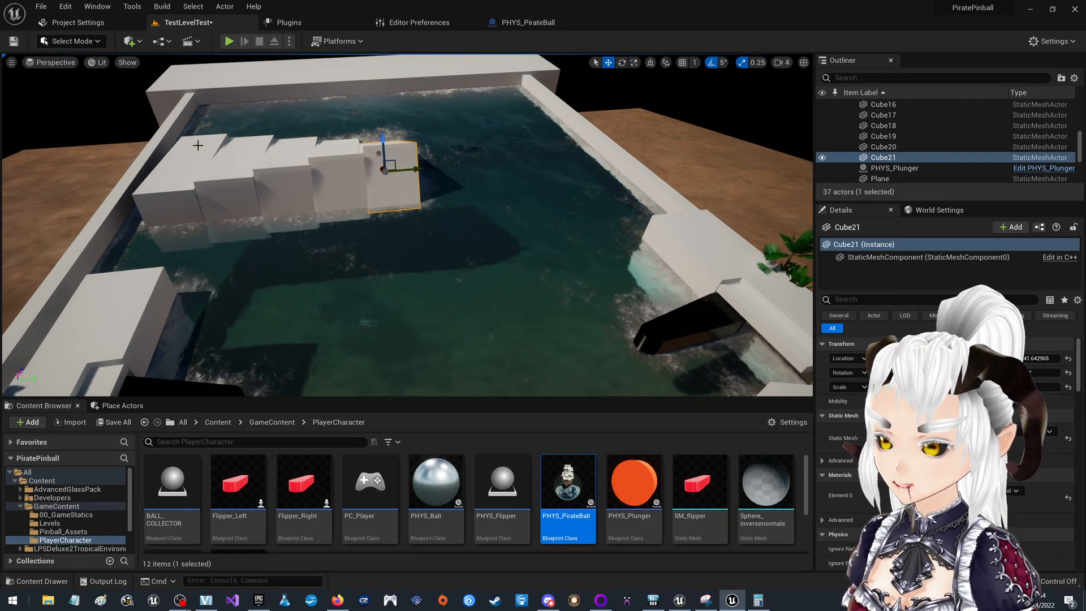
# Select all five blocks in the row, Cube17 through Cube21, and lower them together into the water.
pyautogui.click(225, 153)
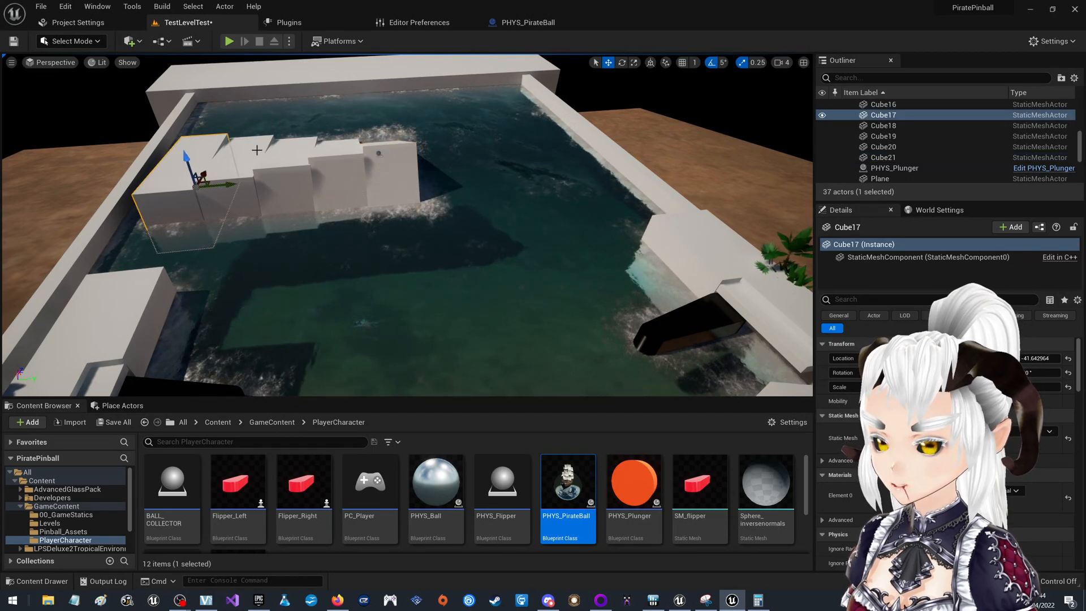
pyautogui.keyDown('shift'); pyautogui.click(249, 151); pyautogui.keyUp('shift')
pyautogui.keyDown('shift'); pyautogui.click(291, 152); pyautogui.keyUp('shift')
pyautogui.keyDown('shift'); pyautogui.click(339, 152); pyautogui.keyUp('shift')
pyautogui.keyDown('shift'); pyautogui.click(386, 154); pyautogui.keyUp('shift')
pyautogui.moveTo(386, 153); pyautogui.dragTo(120, 165, button='right')
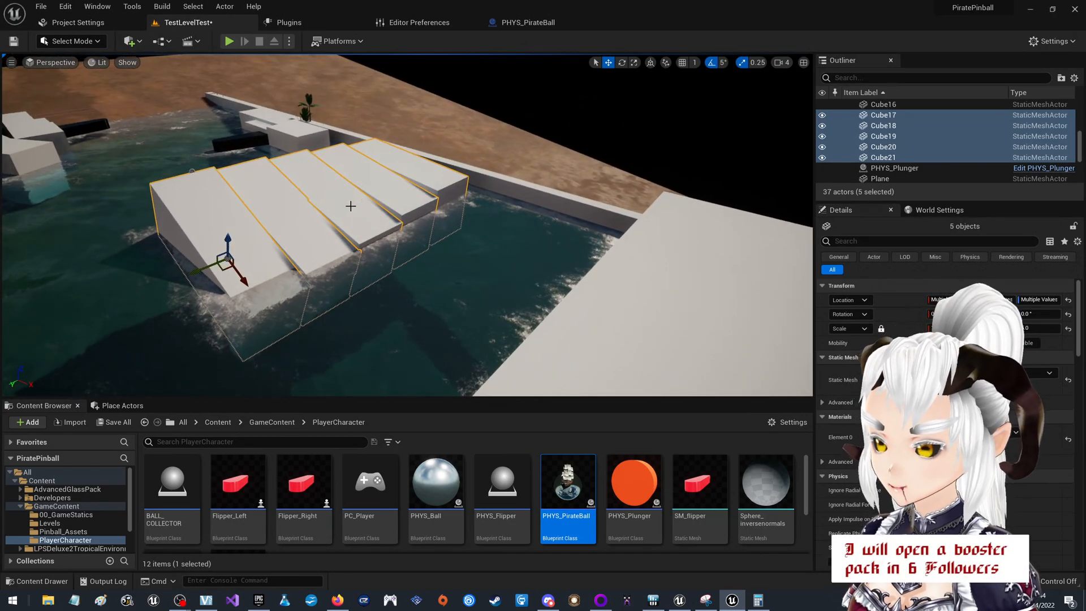
pyautogui.moveTo(228, 239); pyautogui.dragTo(228, 256)
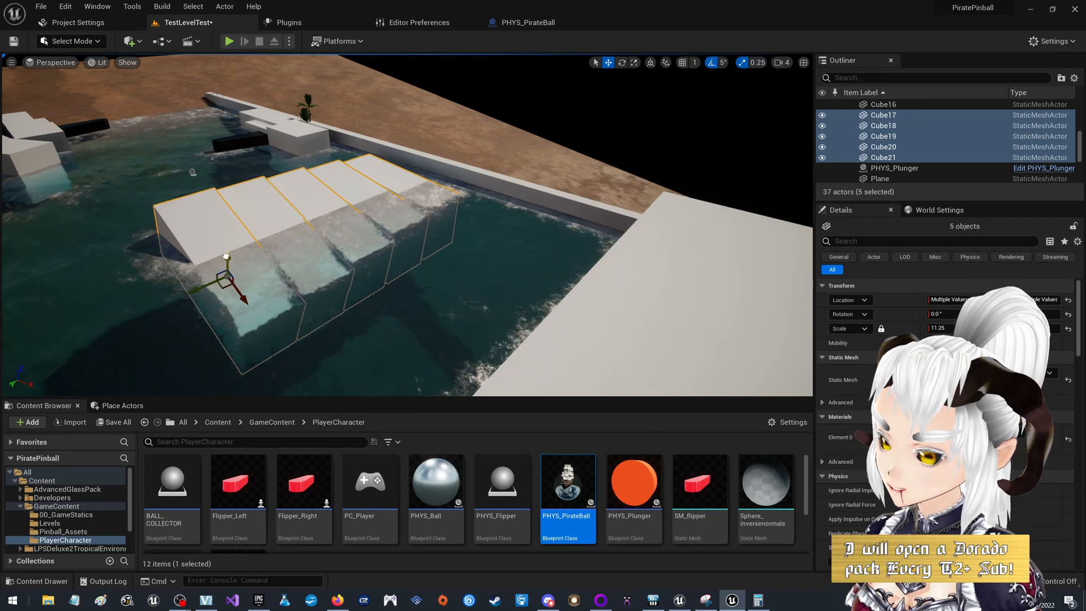
# Duplicate the ball dropper near the blocks four times, lining up five droppers in a row along the block ramp.
pyautogui.moveTo(228, 271); pyautogui.dragTo(127, 263, button='right')
pyautogui.press('d')
pyautogui.click(357, 176)
pyautogui.moveTo(356, 191); pyautogui.dragTo(590, 250)
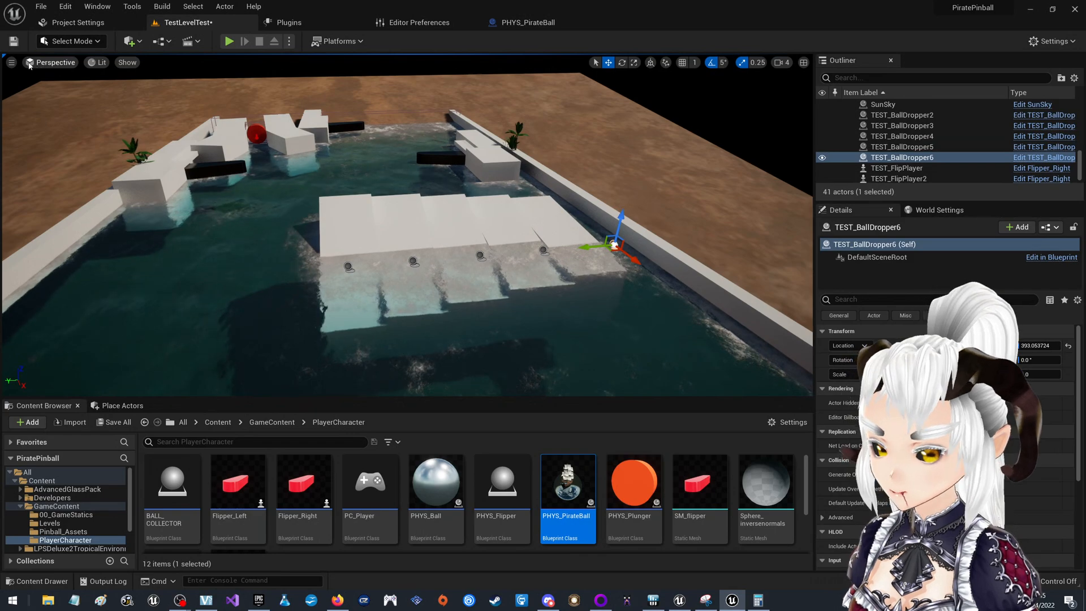
# Switch to the four-view layout and frame the blocks and ball droppers in the back, right and top wireframe views.
pyautogui.click(54, 63)
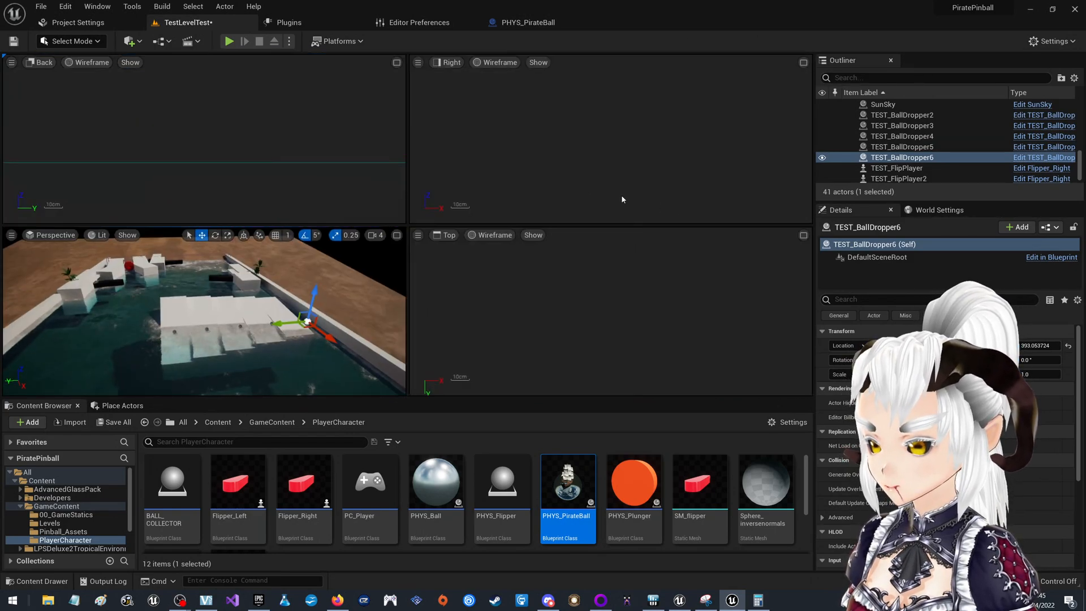
pyautogui.scroll(-3, 250, 173)
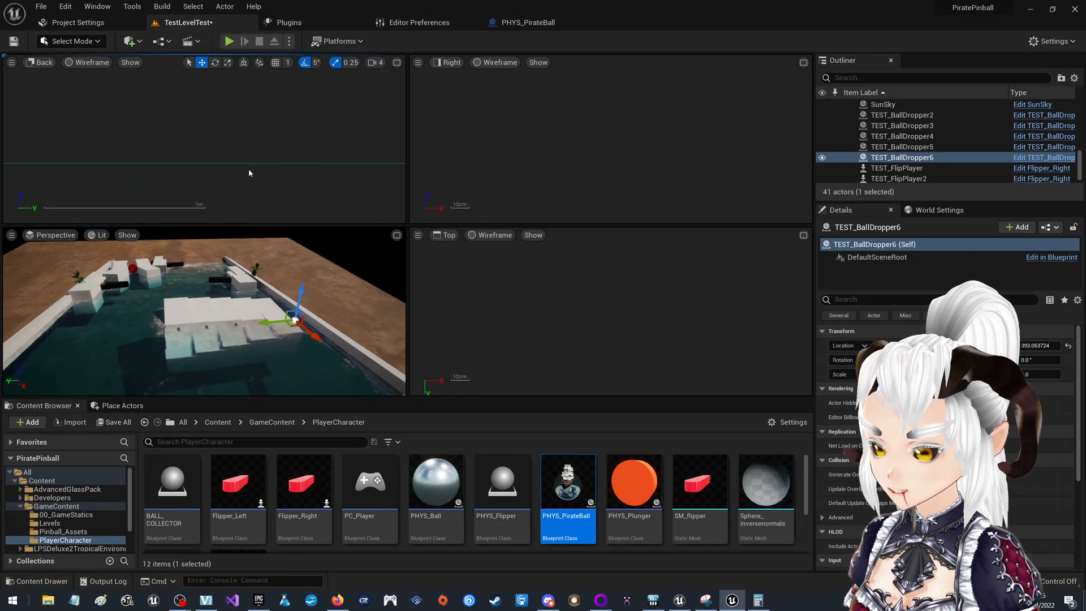
pyautogui.scroll(-4, 289, 137)
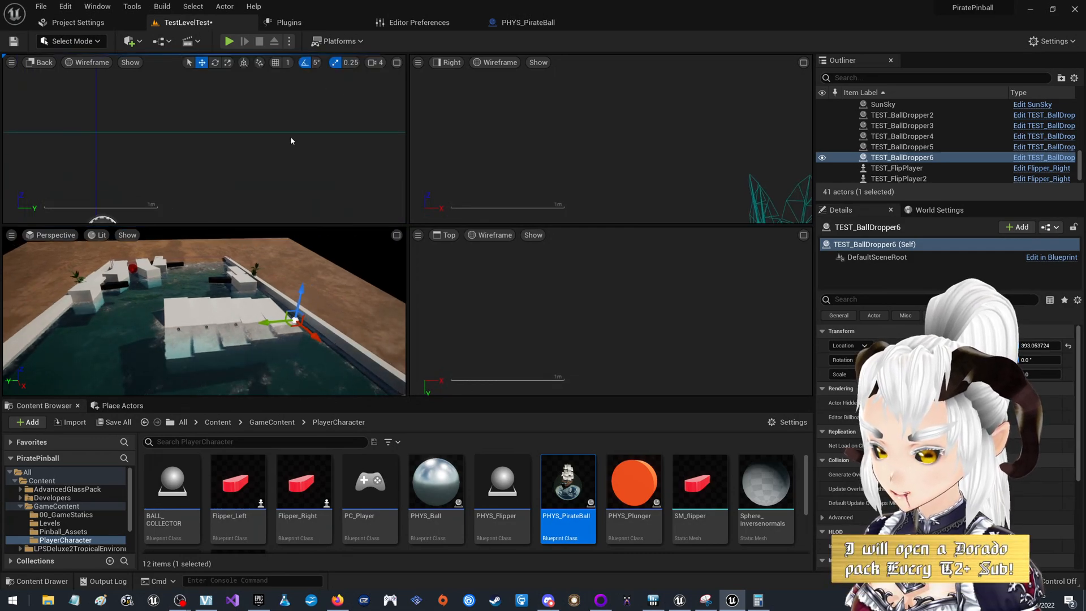
pyautogui.scroll(-5, 284, 143)
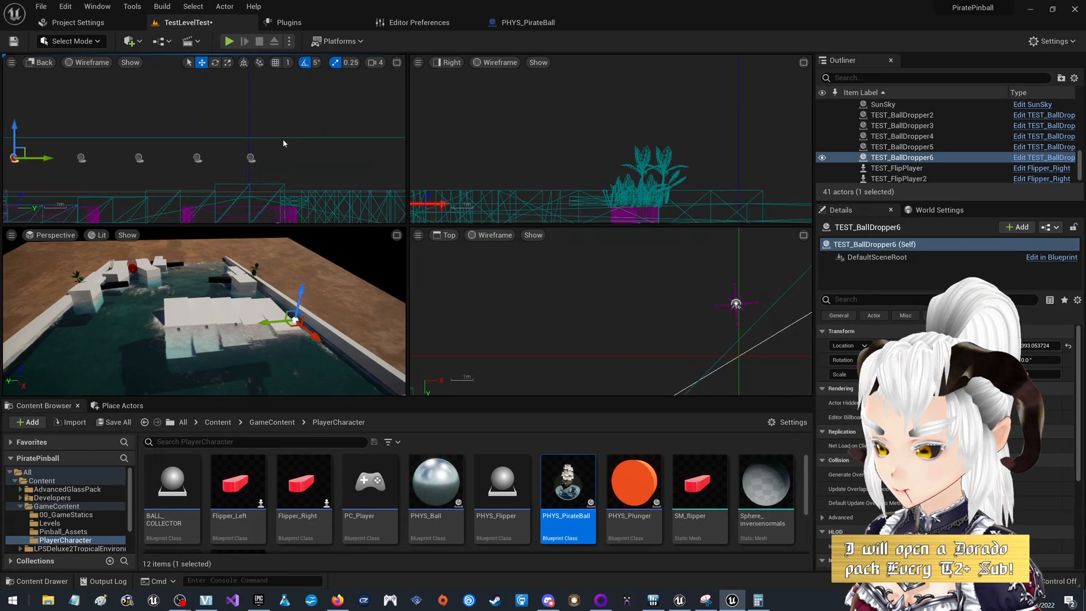
pyautogui.scroll(-6, 504, 295)
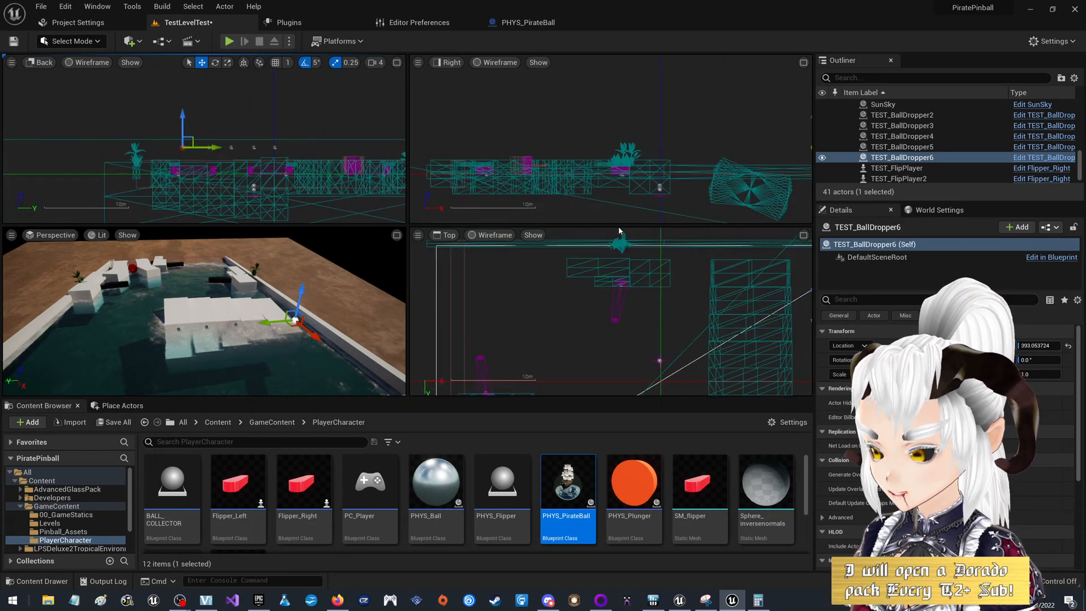
pyautogui.scroll(6, 545, 274)
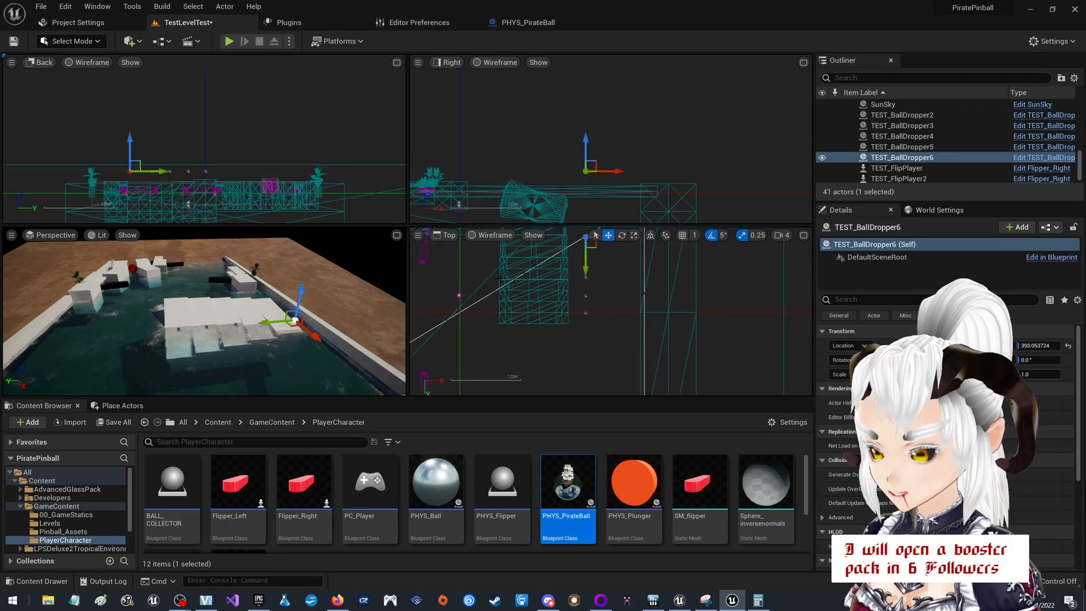
pyautogui.scroll(4, 162, 127)
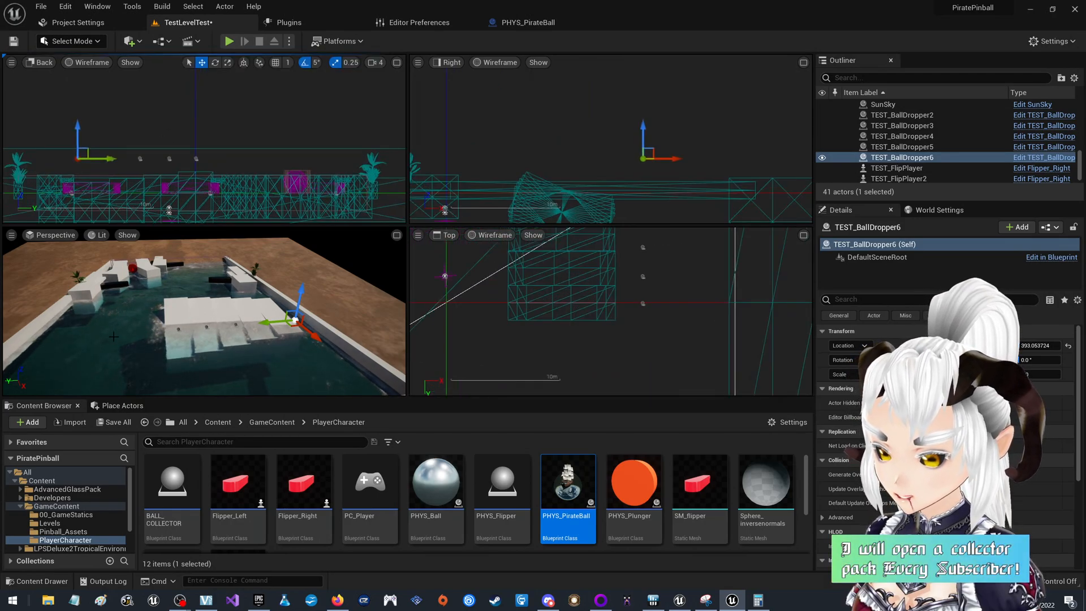
pyautogui.click(113, 337)
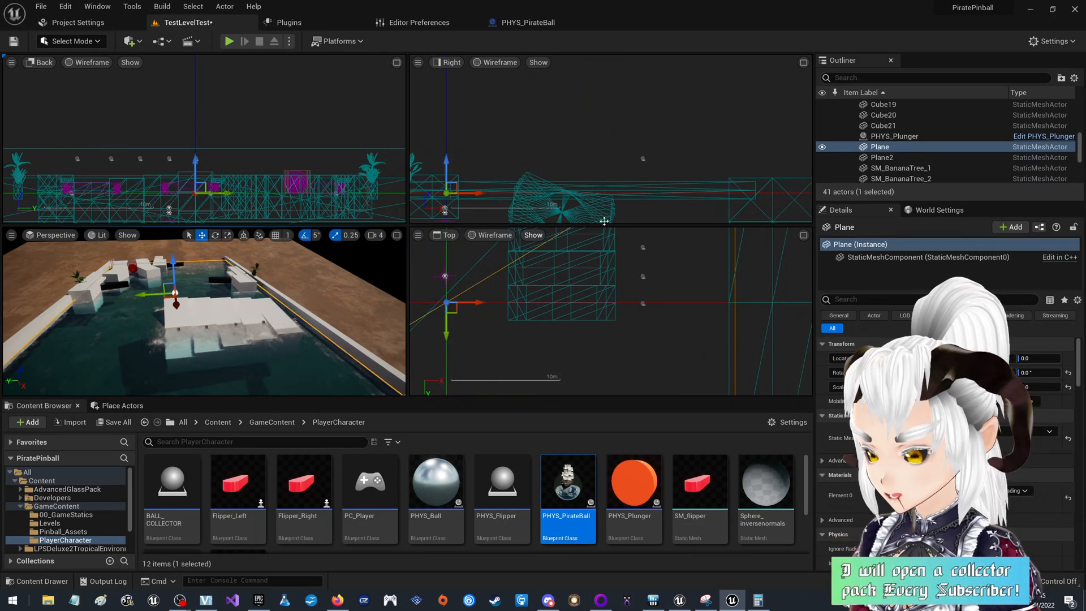
pyautogui.scroll(-4, 589, 331)
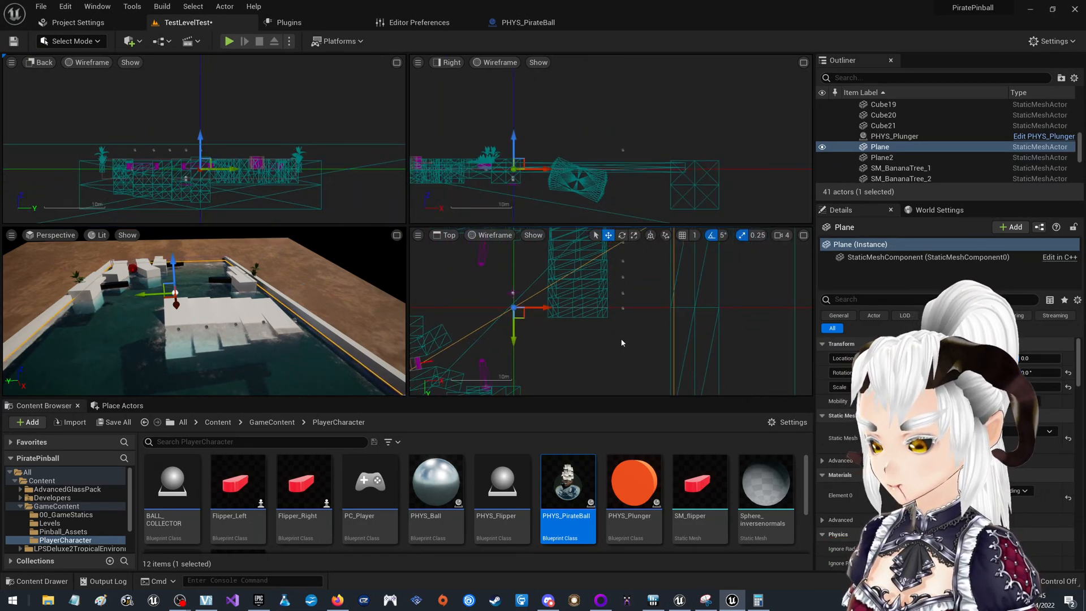
pyautogui.scroll(2, 601, 254)
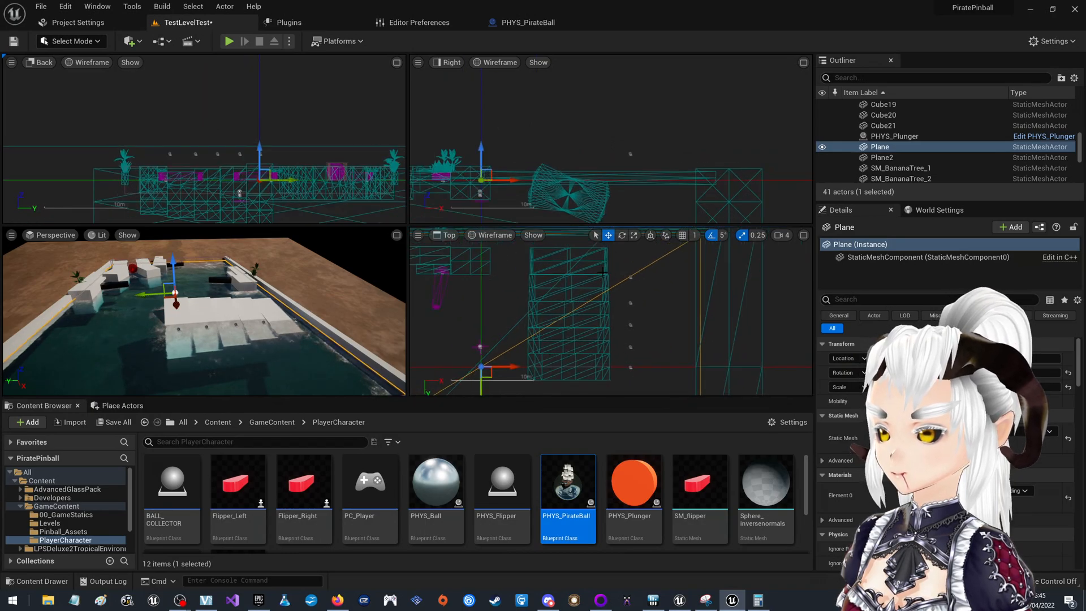
pyautogui.scroll(1, 597, 274)
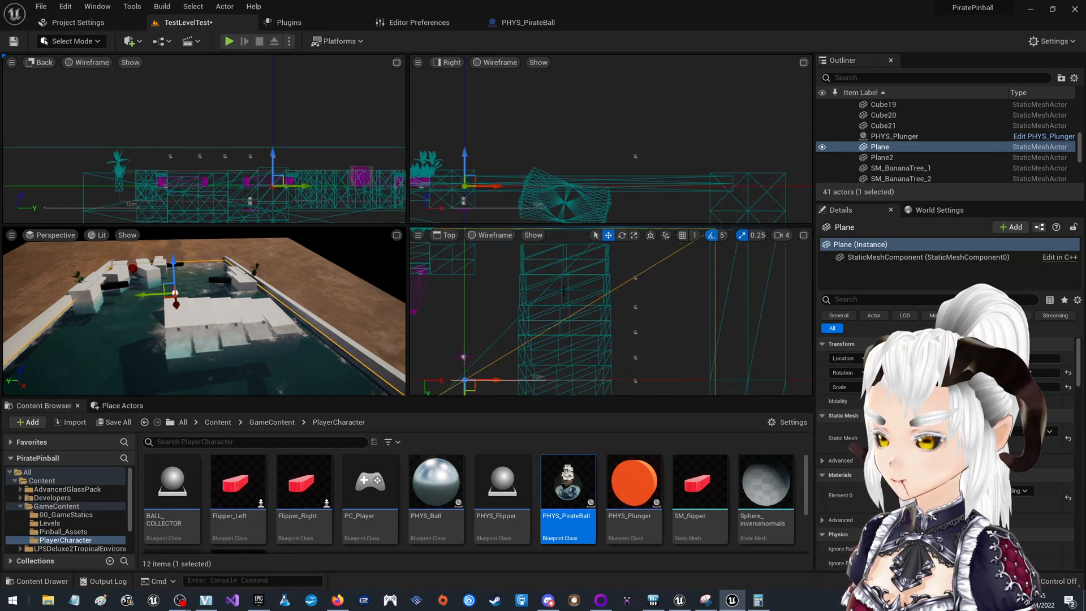
pyautogui.scroll(-2, 571, 380)
pyautogui.scroll(6, 559, 150)
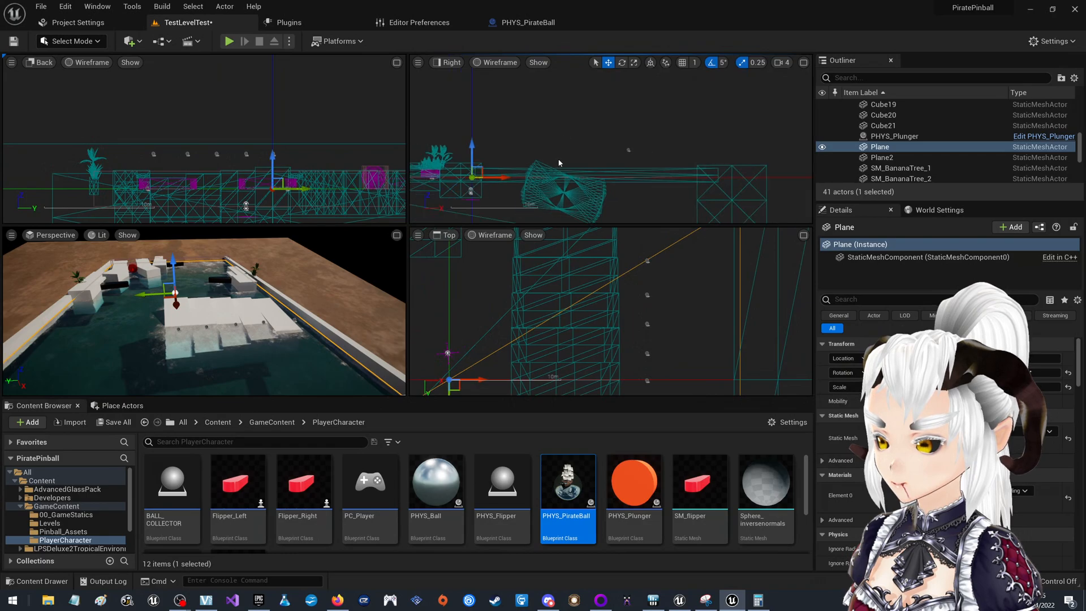
pyautogui.scroll(-1, 566, 164)
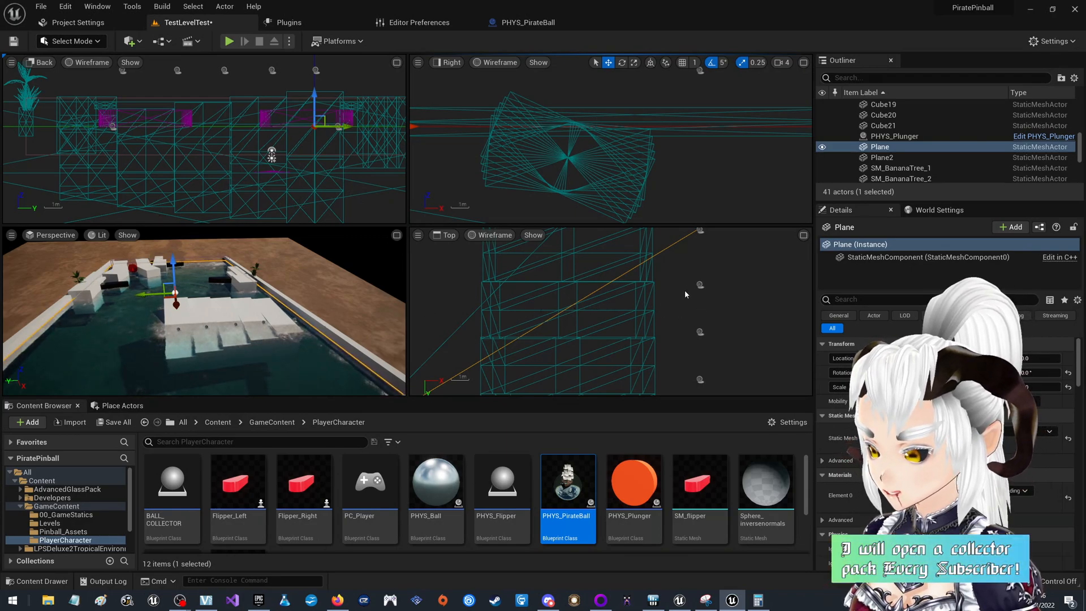
pyautogui.scroll(-6, 686, 295)
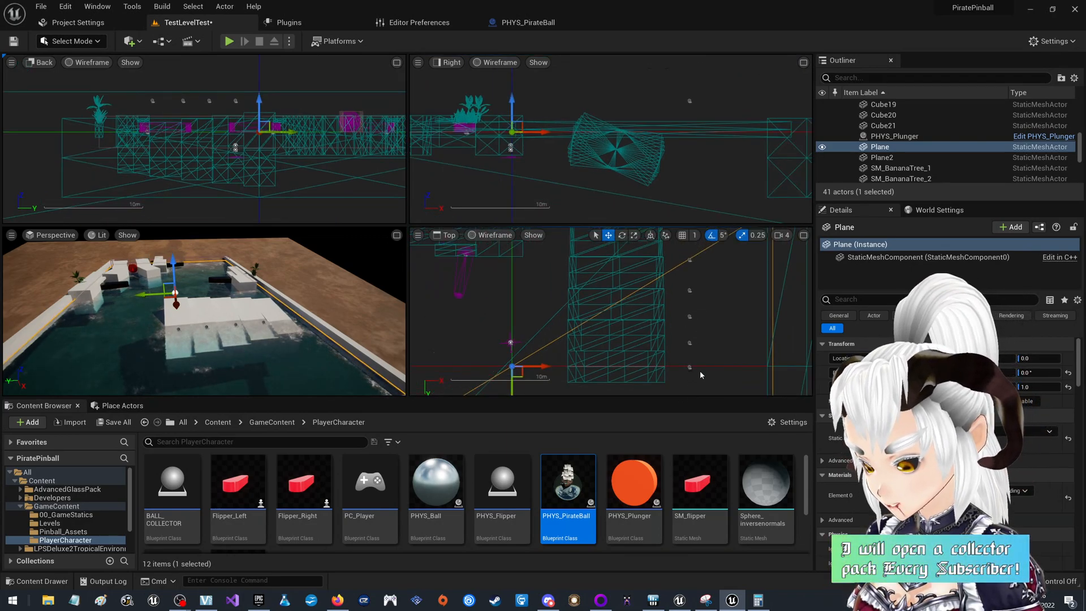
pyautogui.scroll(-2, 689, 317)
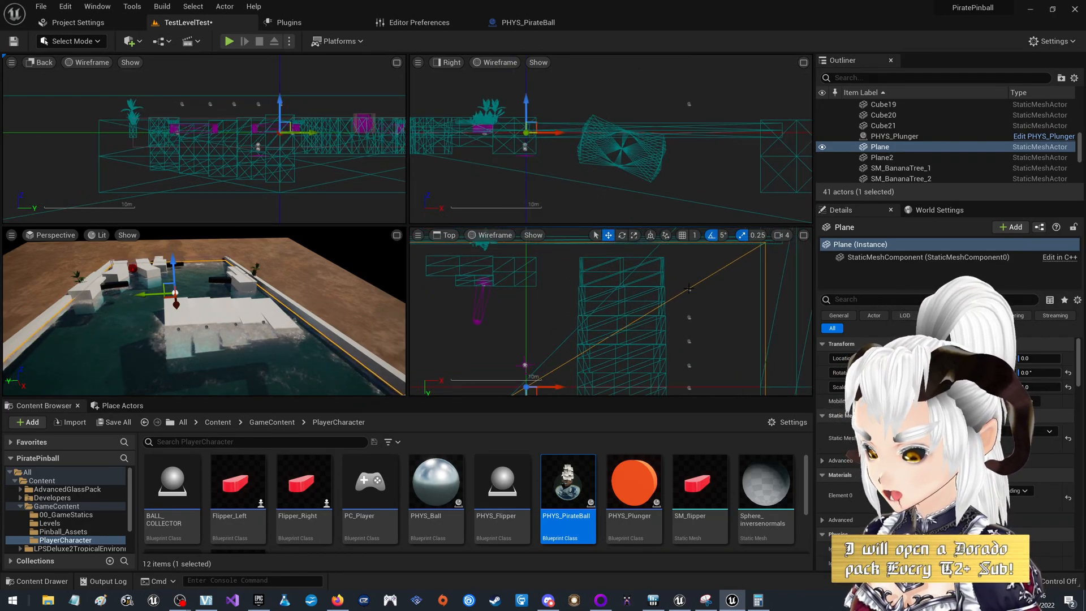
# In the top view, move TEST_BallDropper6 and TEST_BallDropper5 farther along the row toward the side wall.
pyautogui.click(689, 289)
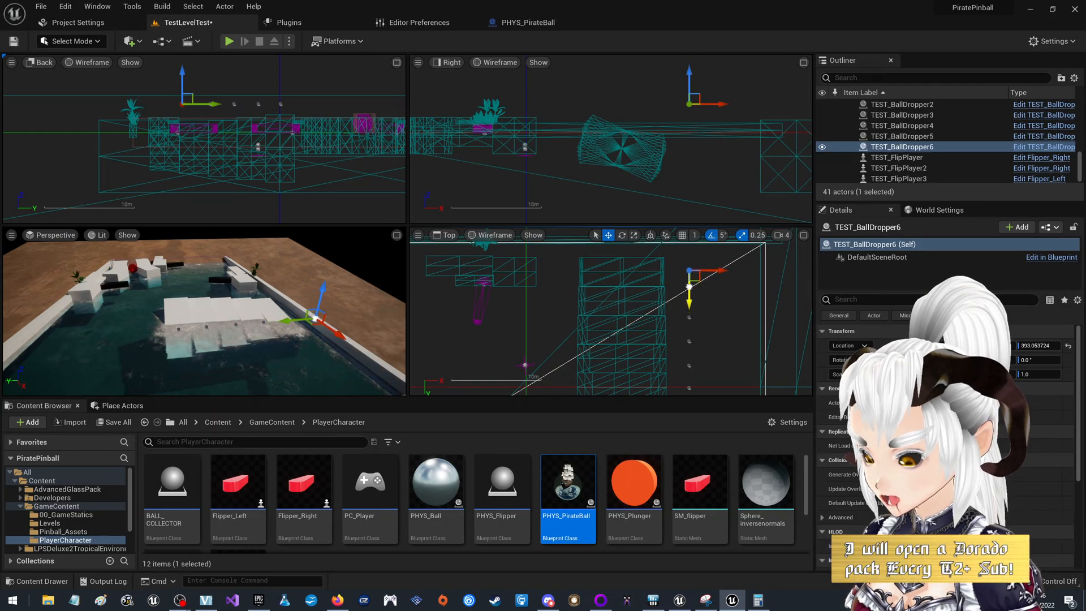
pyautogui.click(688, 318)
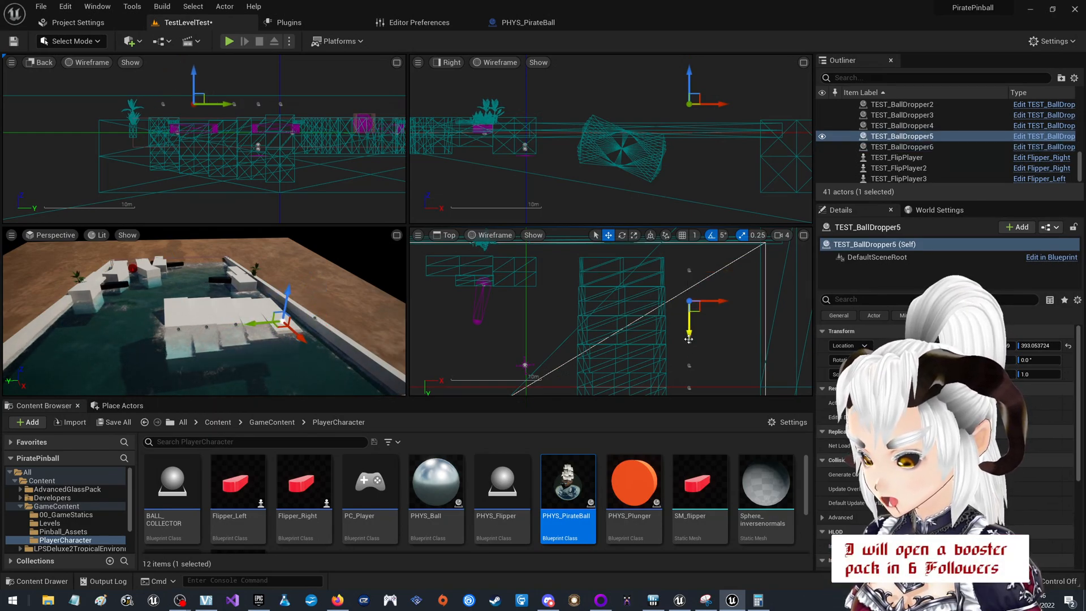
pyautogui.click(732, 343)
pyautogui.moveTo(317, 305); pyautogui.dragTo(312, 326, button='right')
pyautogui.press('w')
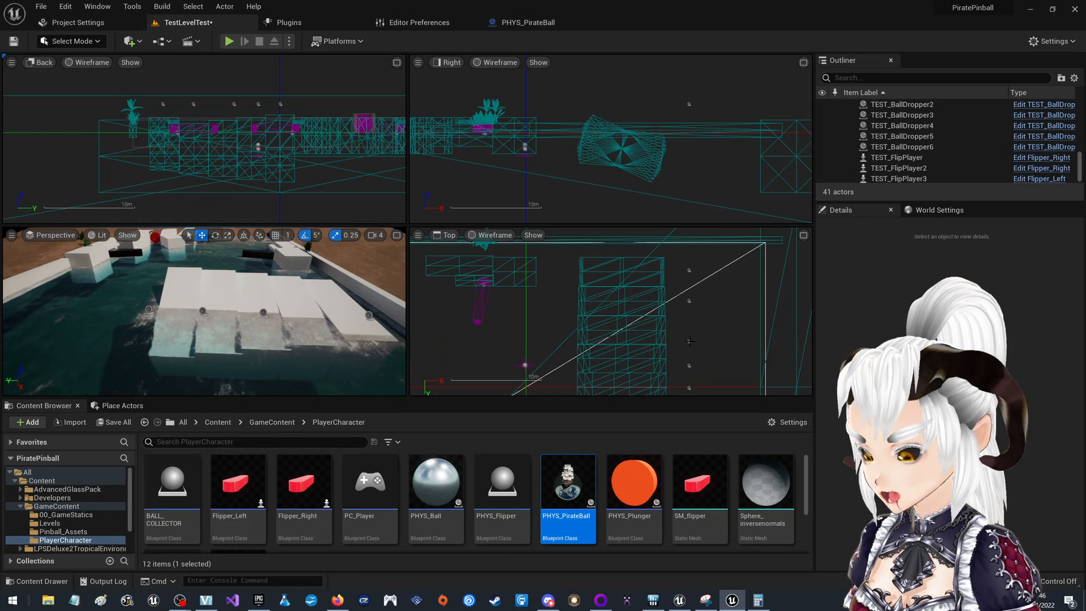
# In the top view, reposition TEST_BallDropper4 and TEST_BallDropper3 along the row to even out the spacing between the five droppers.
pyautogui.click(689, 341)
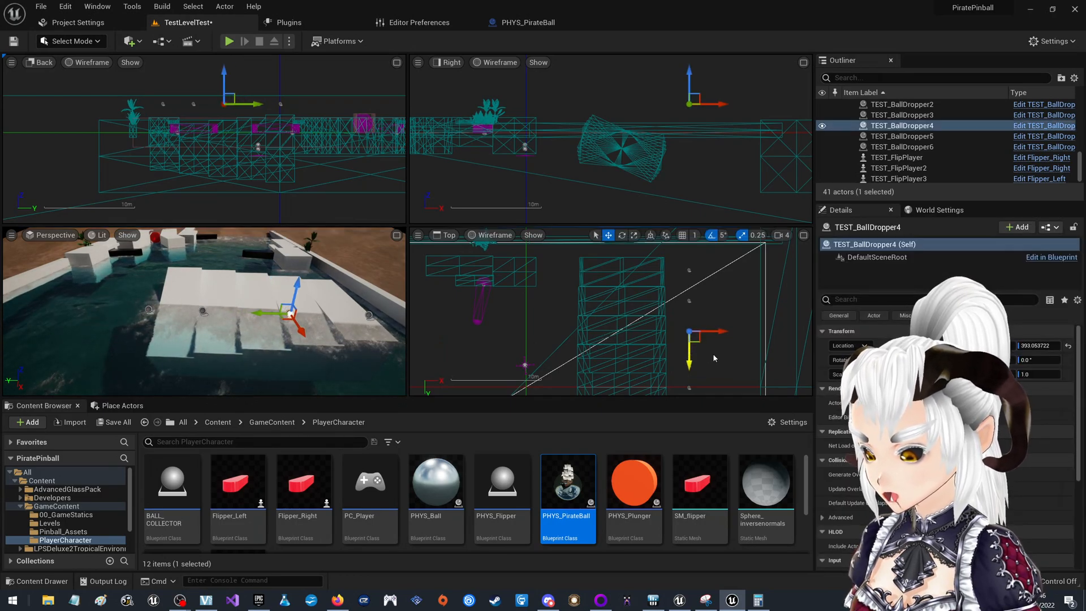
pyautogui.click(719, 359)
pyautogui.click(690, 365)
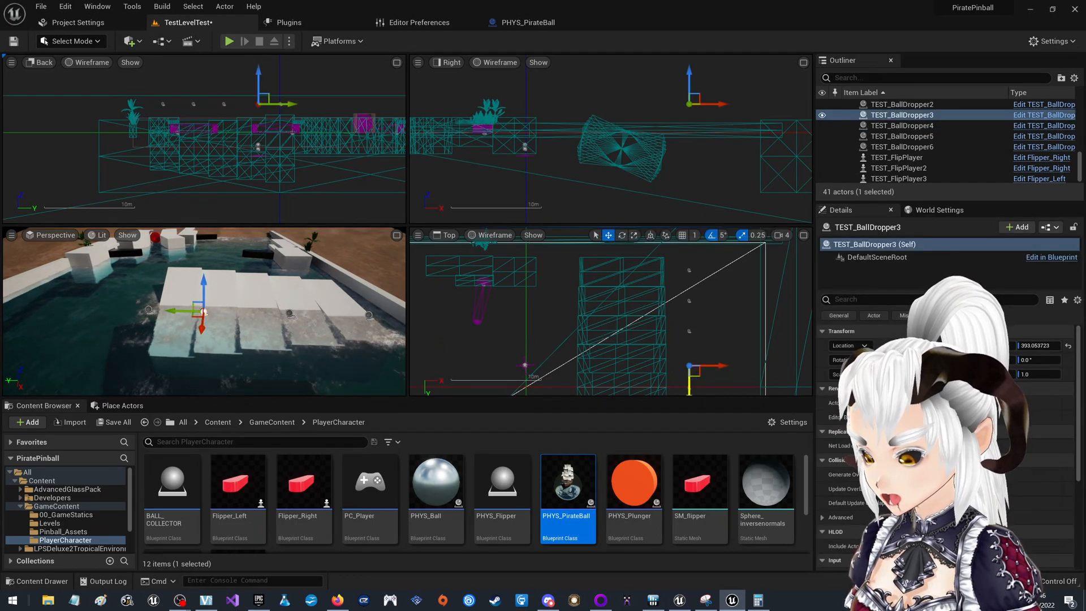
pyautogui.click(715, 349)
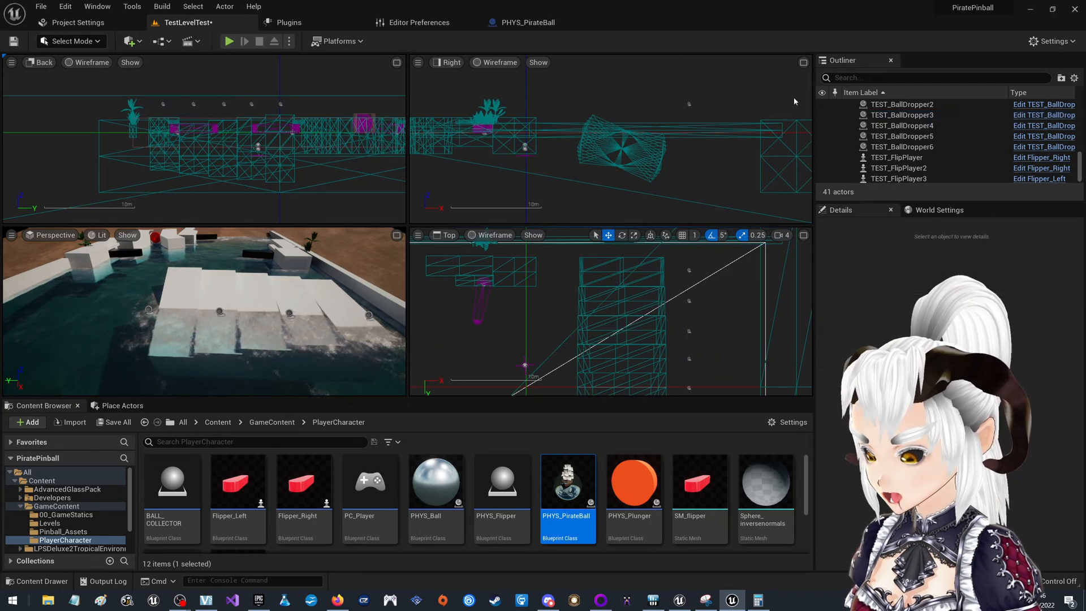
# Return to the single full-size perspective view and save the TestLevelTest map.
pyautogui.click(803, 62)
pyautogui.click(803, 63)
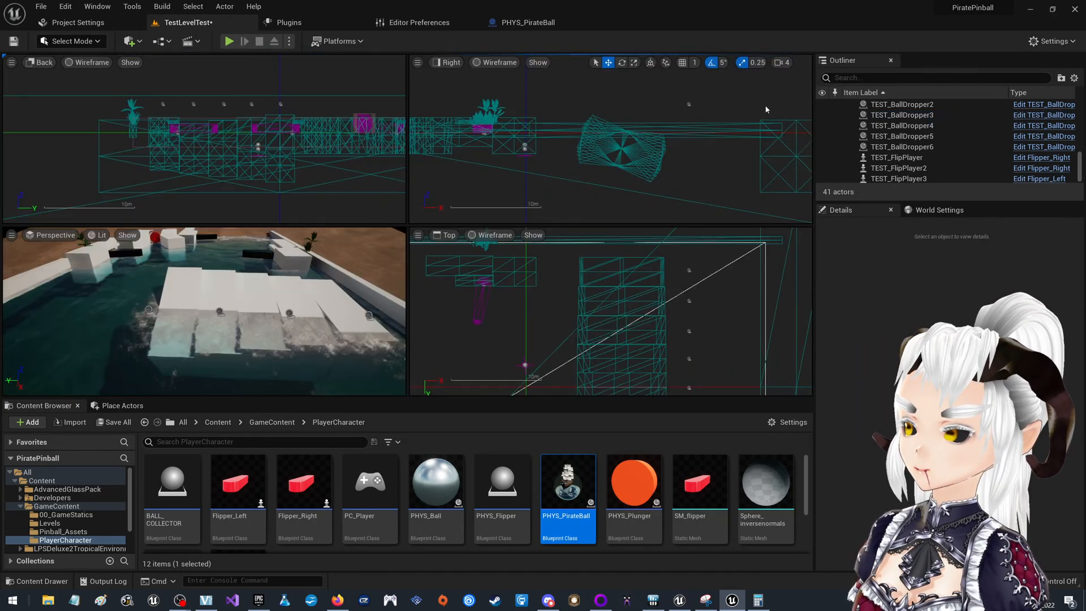
pyautogui.click(396, 236)
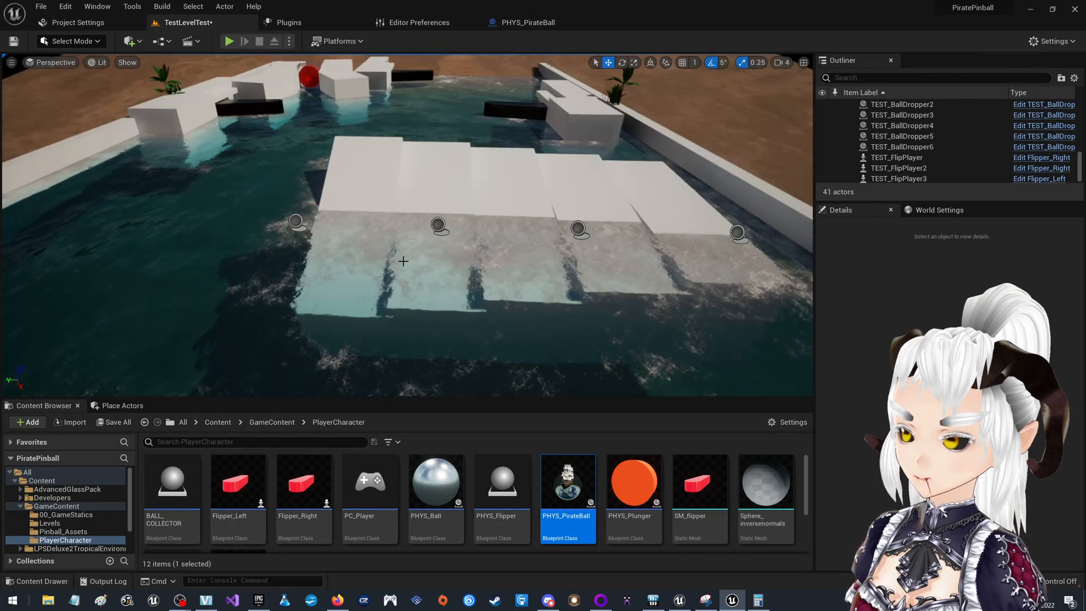
pyautogui.hotkey('ctrl', 's')
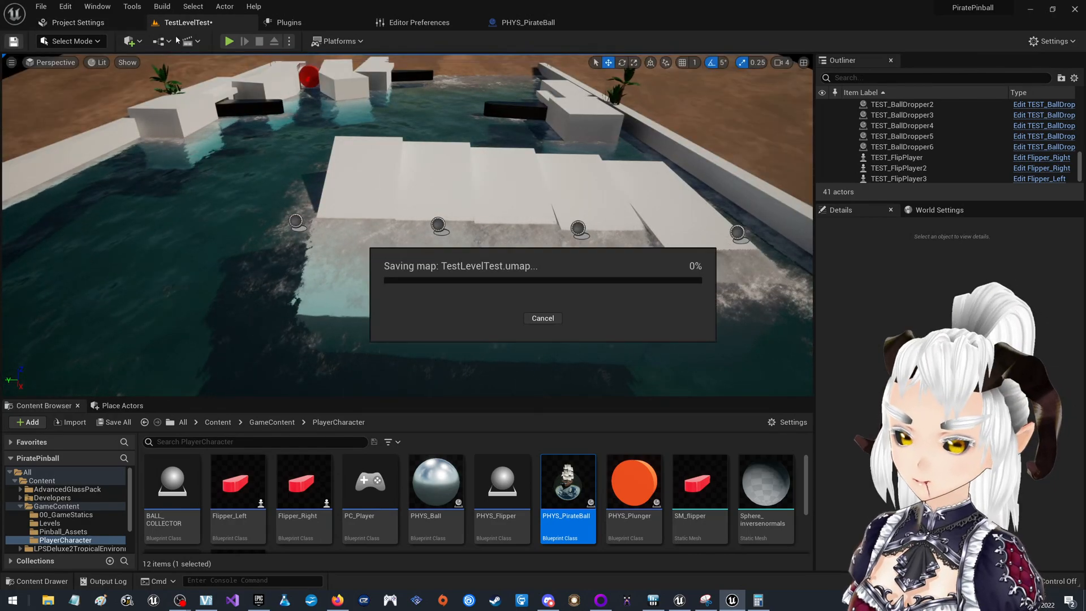
# Simulate the level twice, watching from a low side angle how the dropped pirate balls travel over the block ramp, and stop the simulation.
pyautogui.click(290, 41)
pyautogui.click(319, 129)
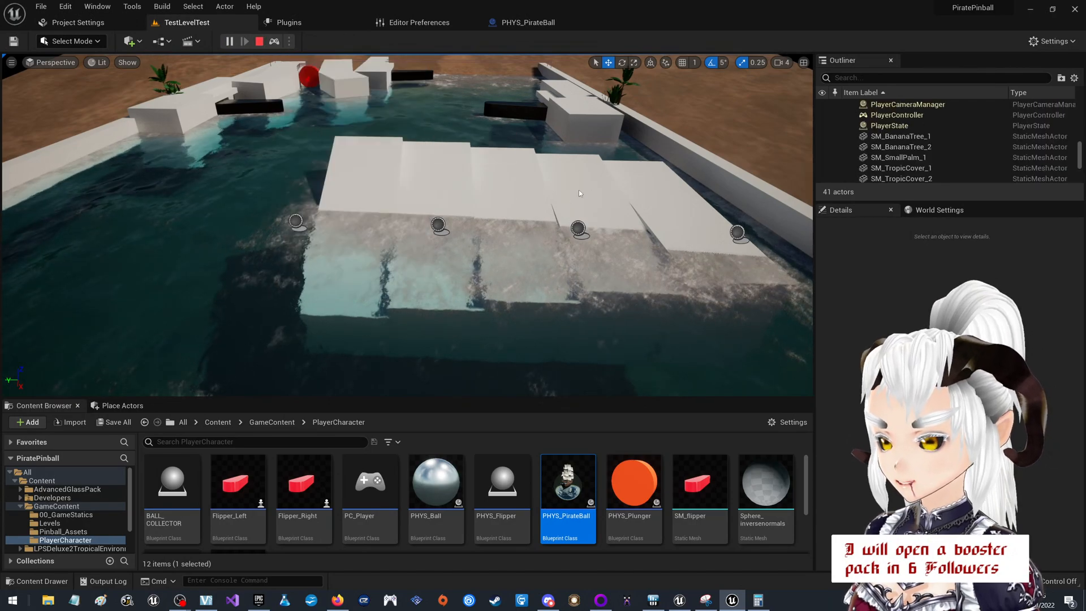
pyautogui.press('g')
pyautogui.moveTo(587, 179); pyautogui.dragTo(382, 191, button='right')
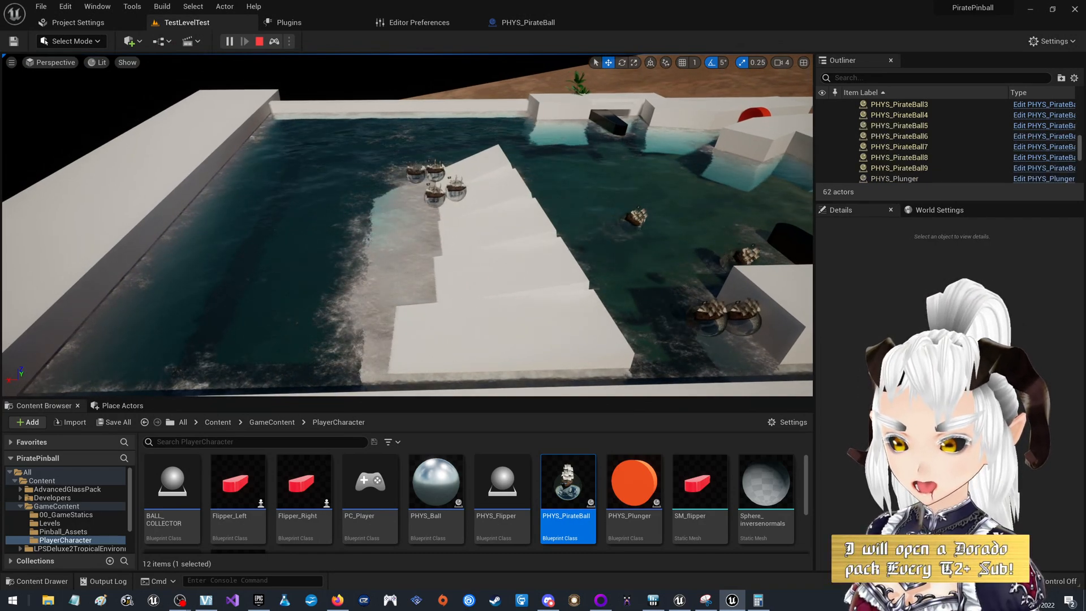
pyautogui.press('d')
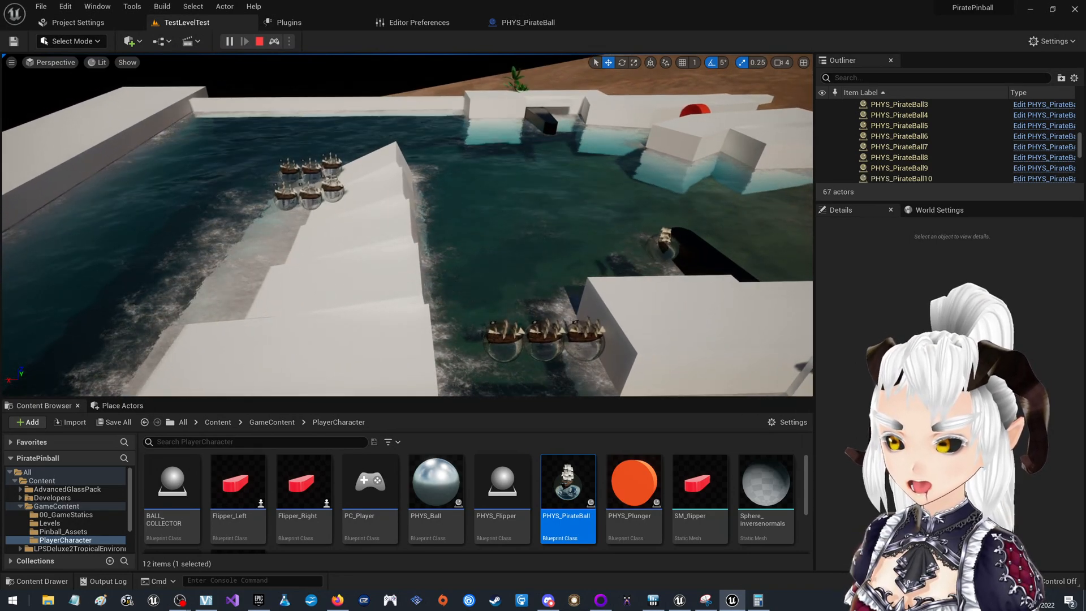
pyautogui.moveTo(407, 225); pyautogui.dragTo(396, 195, button='right')
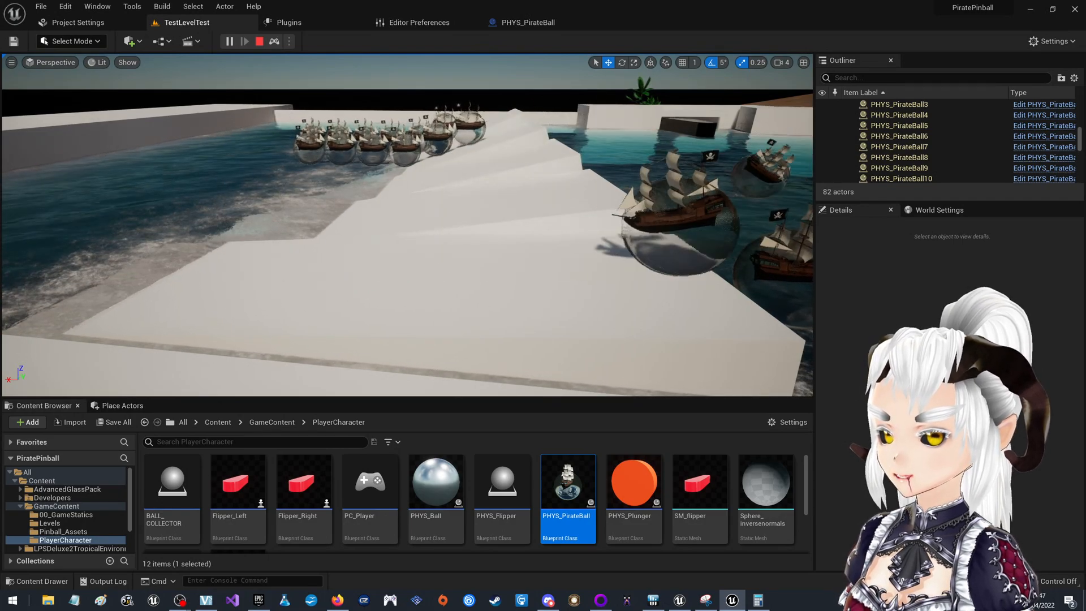
pyautogui.moveTo(407, 226); pyautogui.dragTo(294, 204, button='right')
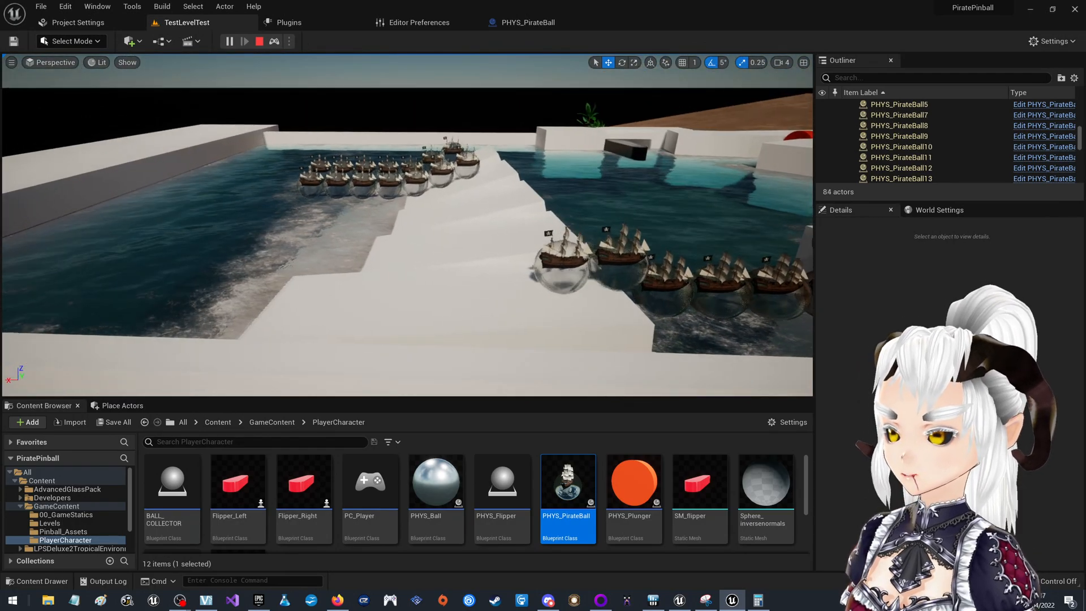
pyautogui.click(259, 41)
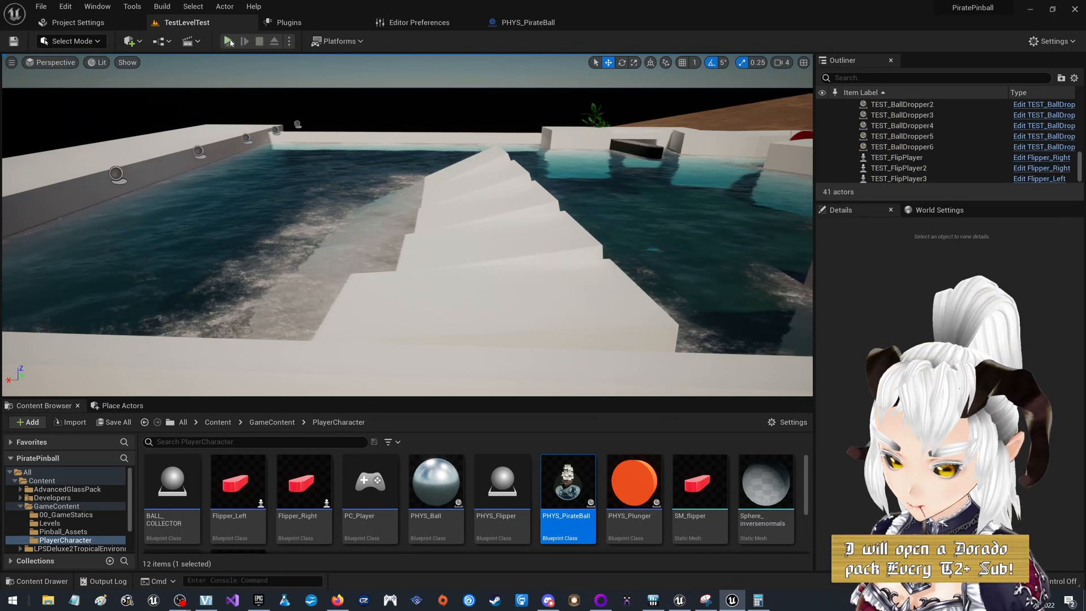
pyautogui.click(229, 41)
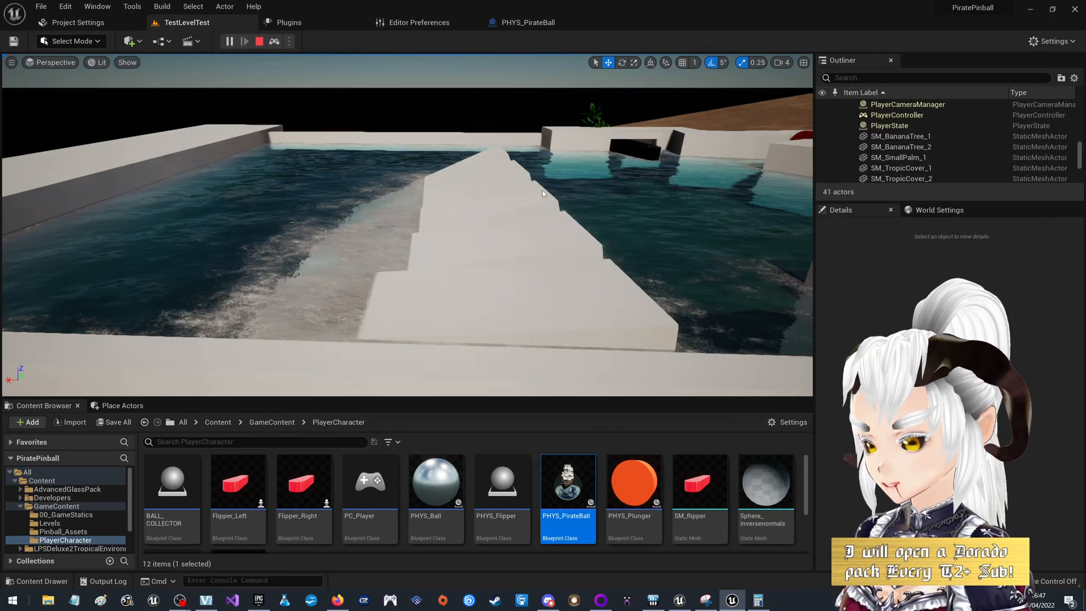
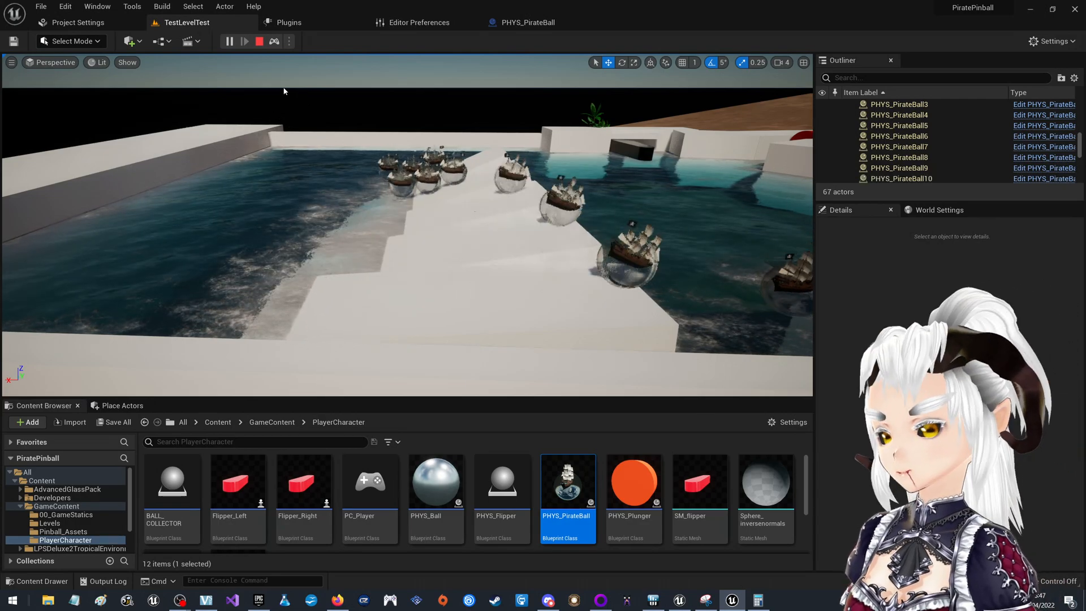
pyautogui.click(259, 41)
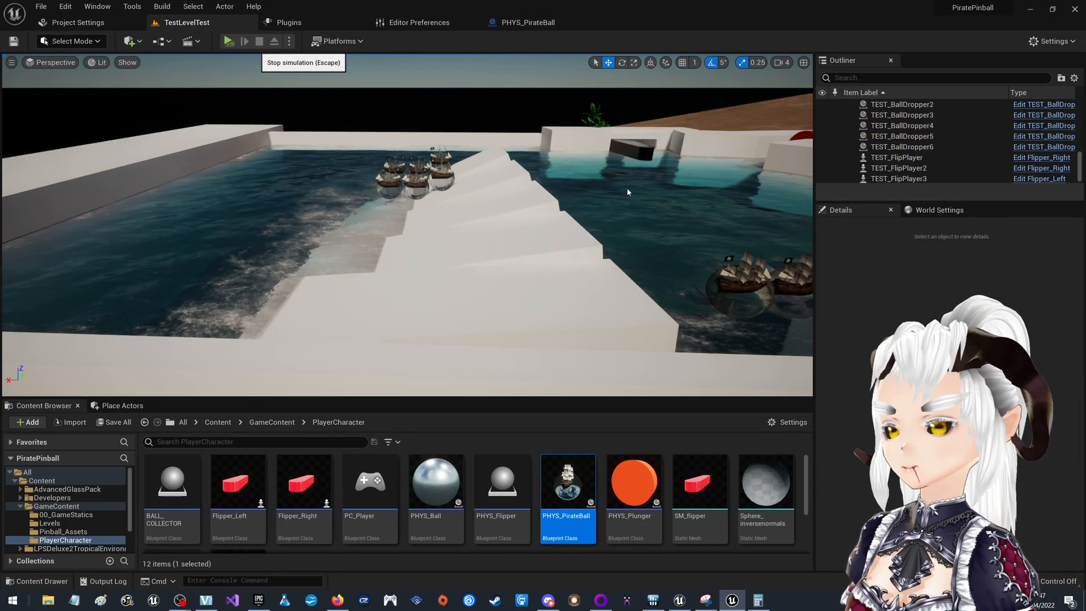
# Select the BALL_COLLECTOR volume behind the flippers and shift it sideways, clear of the plunger lane.
pyautogui.moveTo(651, 192); pyautogui.dragTo(396, 253, button='right')
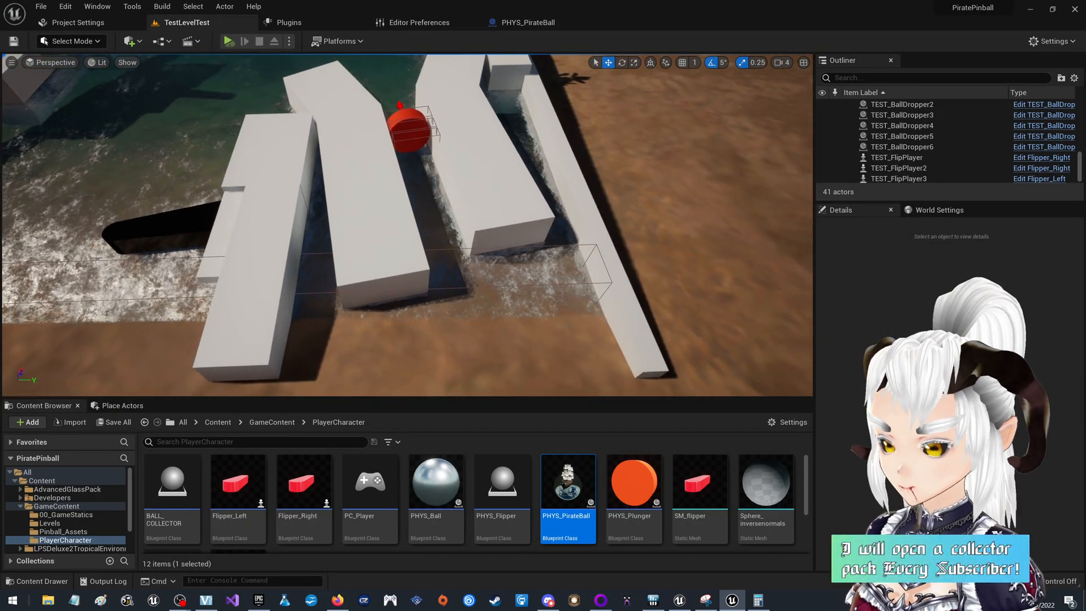
pyautogui.click(564, 282)
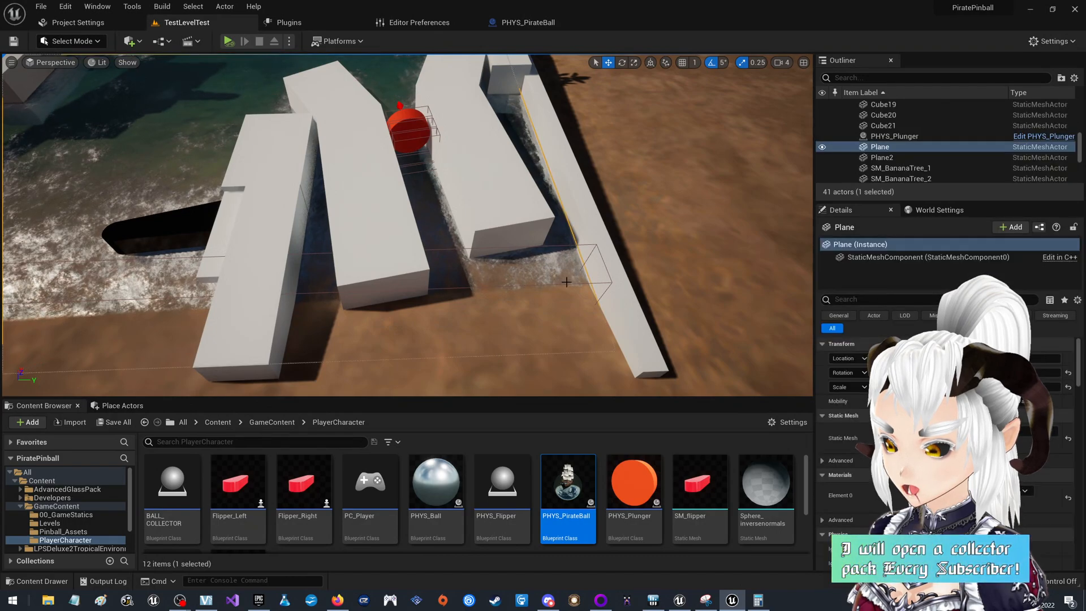
pyautogui.moveTo(283, 317); pyautogui.dragTo(141, 281, button='right')
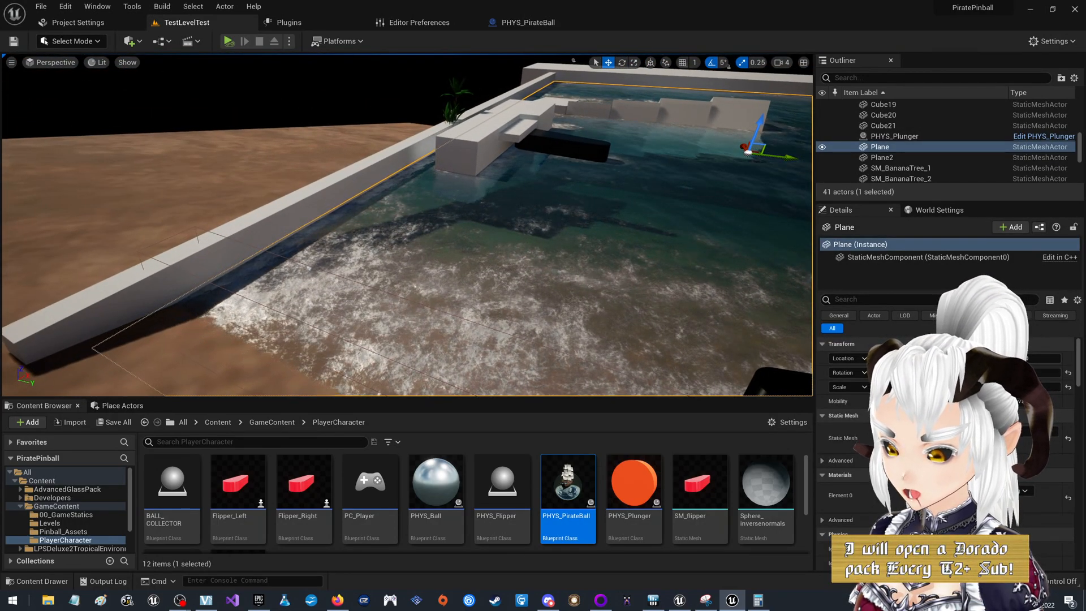
pyautogui.click(197, 235)
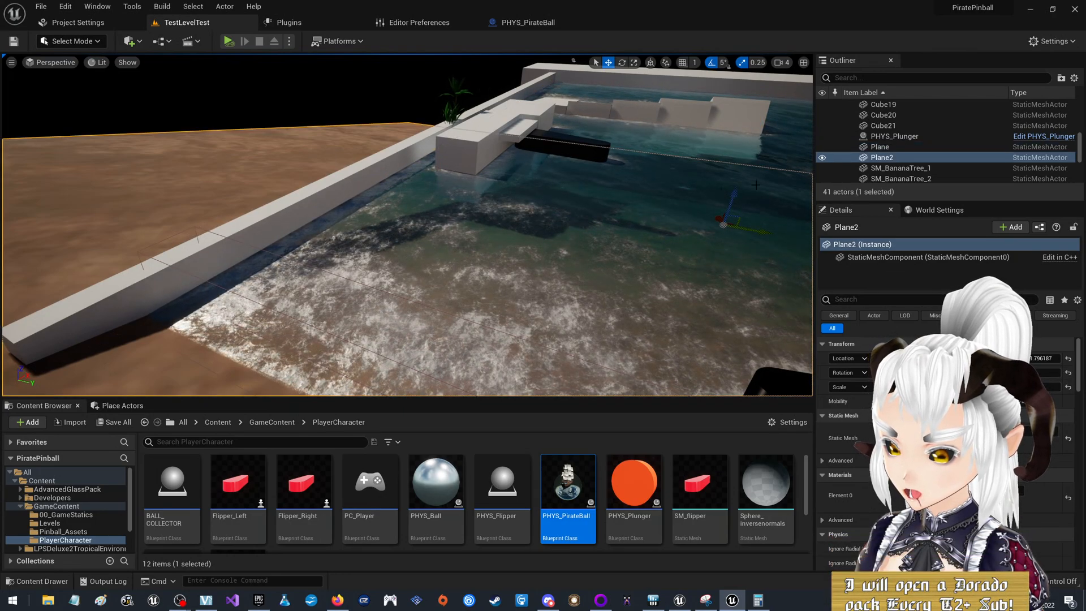
pyautogui.moveTo(263, 272)
pyautogui.mouseDown(button='right')
pyautogui.moveTo(311, 289)
pyautogui.moveTo(339, 277)
pyautogui.moveTo(263, 272)
pyautogui.mouseUp(button='right')
pyautogui.click(460, 266)
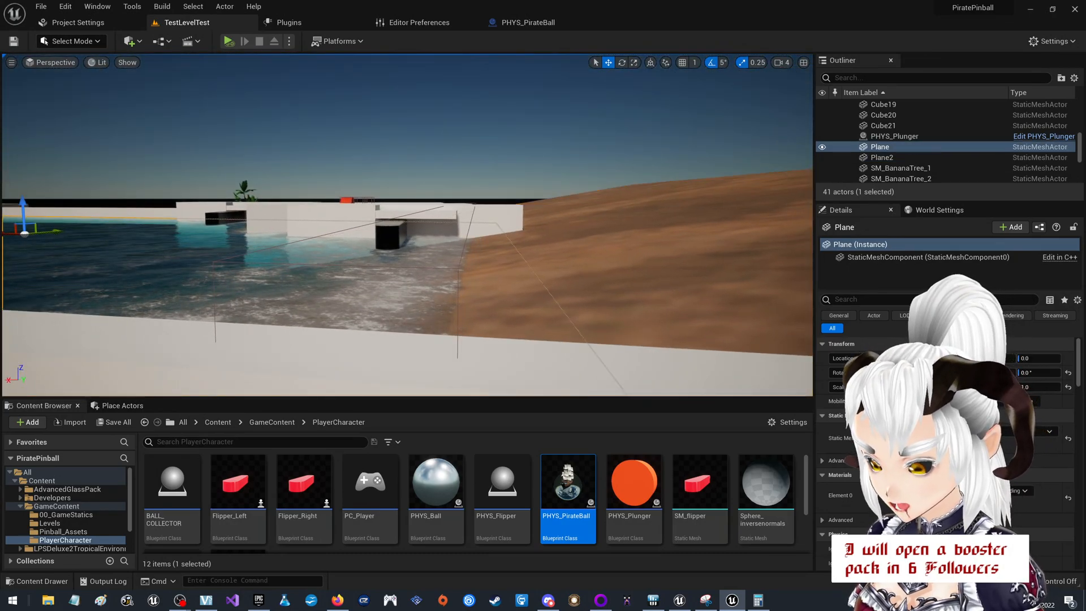
pyautogui.moveTo(460, 267); pyautogui.dragTo(462, 267, button='right')
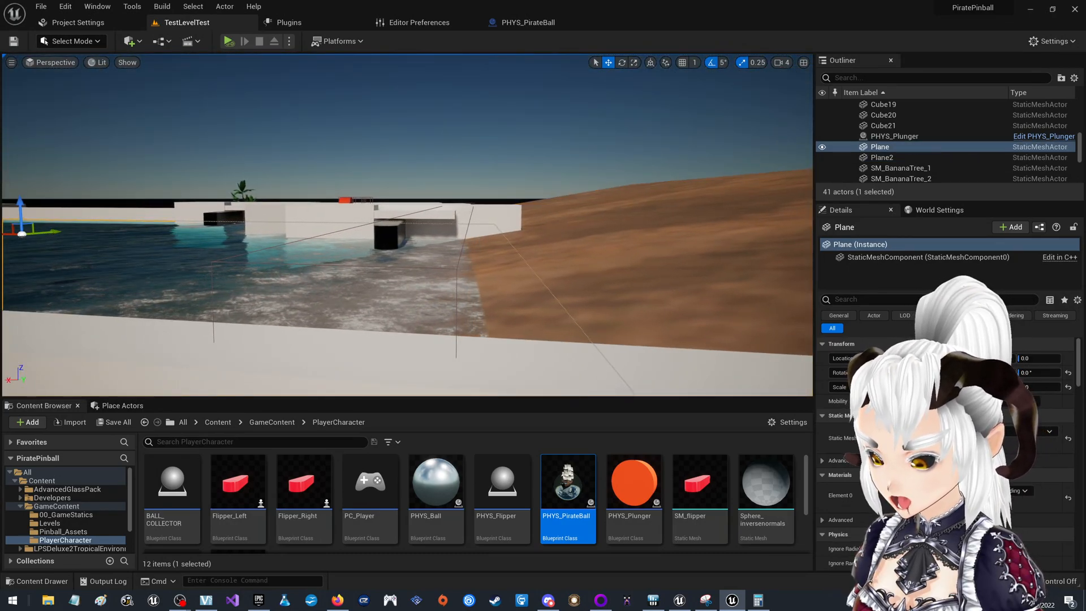
pyautogui.moveTo(613, 268); pyautogui.dragTo(328, 232, button='right')
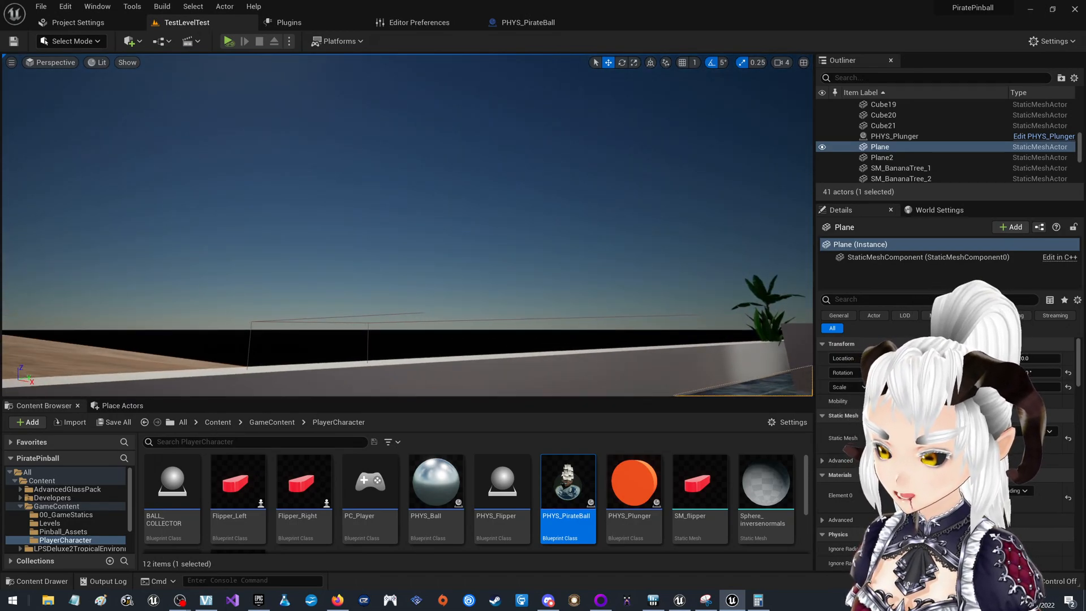
pyautogui.click(412, 312)
pyautogui.press('f')
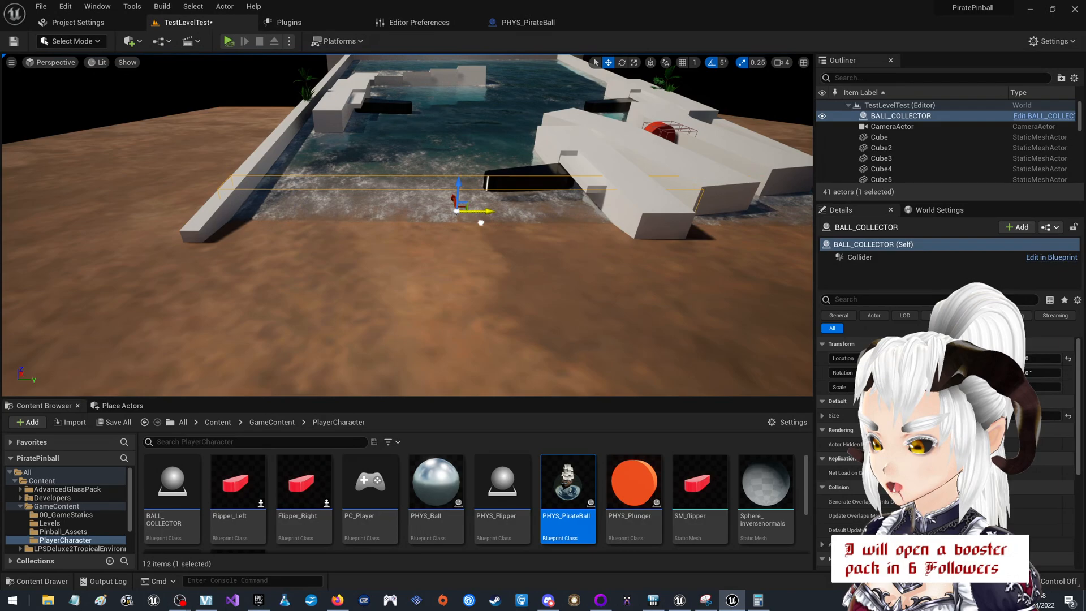
pyautogui.moveTo(500, 226)
pyautogui.mouseDown(button='right')
pyautogui.moveTo(500, 198)
pyautogui.moveTo(538, 238)
pyautogui.moveTo(529, 198)
pyautogui.moveTo(489, 210)
pyautogui.mouseUp(button='right')
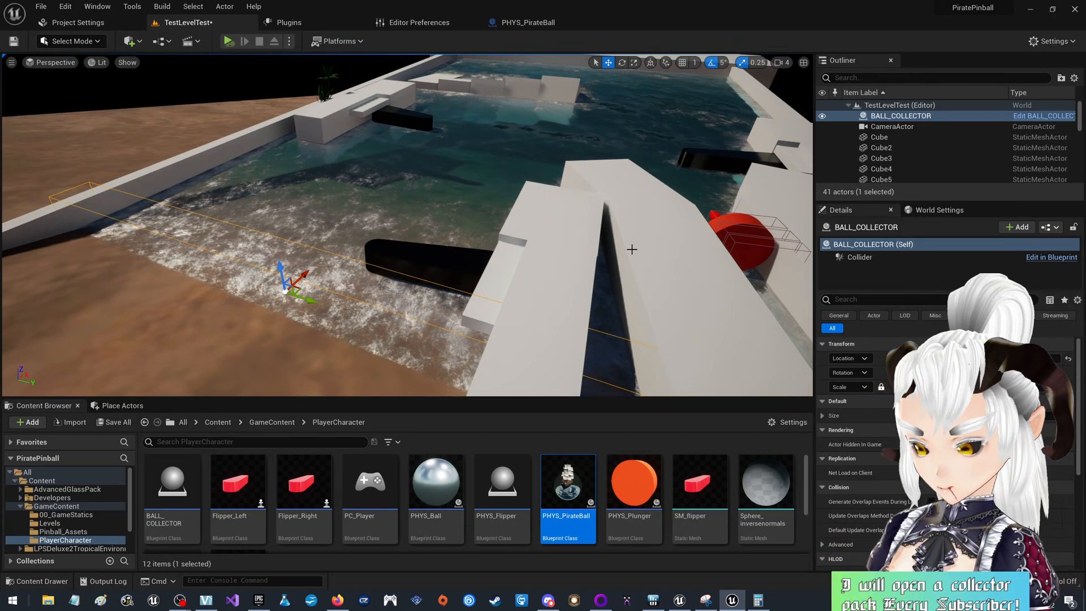
# Select all five ball droppers, TEST_BallDropper2 through TEST_BallDropper6, and move them together along X toward the block ramp.
pyautogui.moveTo(640, 288); pyautogui.dragTo(631, 206, button='right')
pyautogui.press('w')
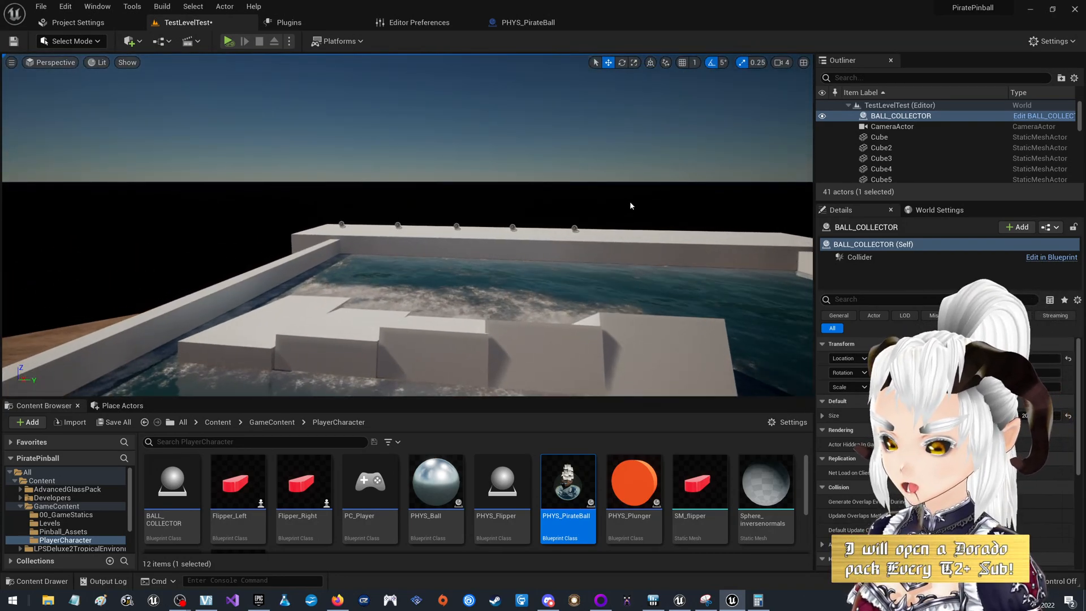
pyautogui.click(576, 227)
pyautogui.keyDown('ctrl'); pyautogui.click(512, 227); pyautogui.keyUp('ctrl')
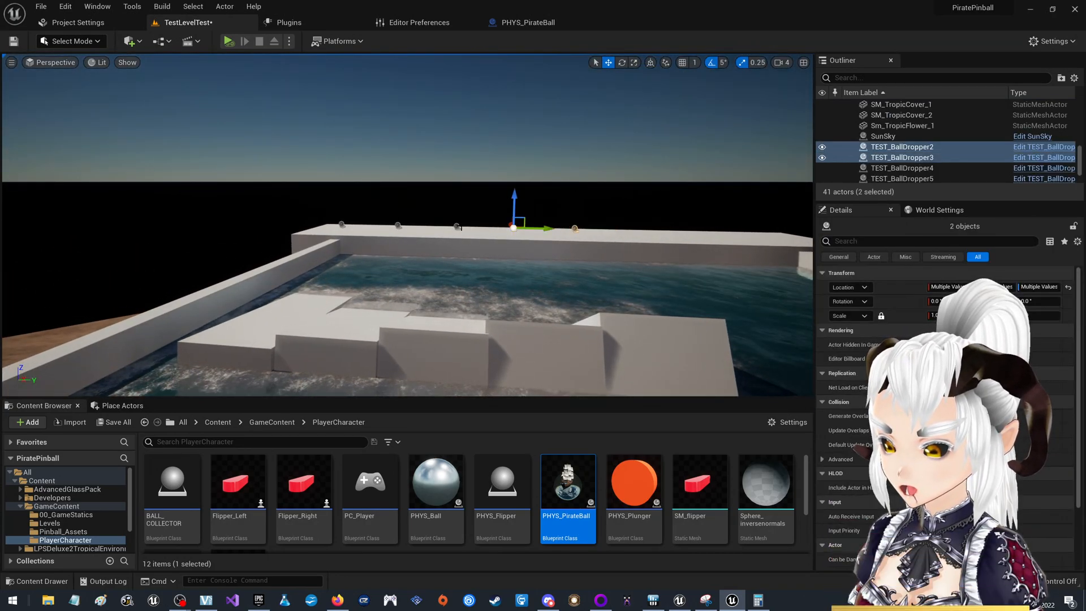
pyautogui.keyDown('ctrl'); pyautogui.click(457, 227); pyautogui.keyUp('ctrl')
pyautogui.keyDown('ctrl'); pyautogui.click(398, 225); pyautogui.keyUp('ctrl')
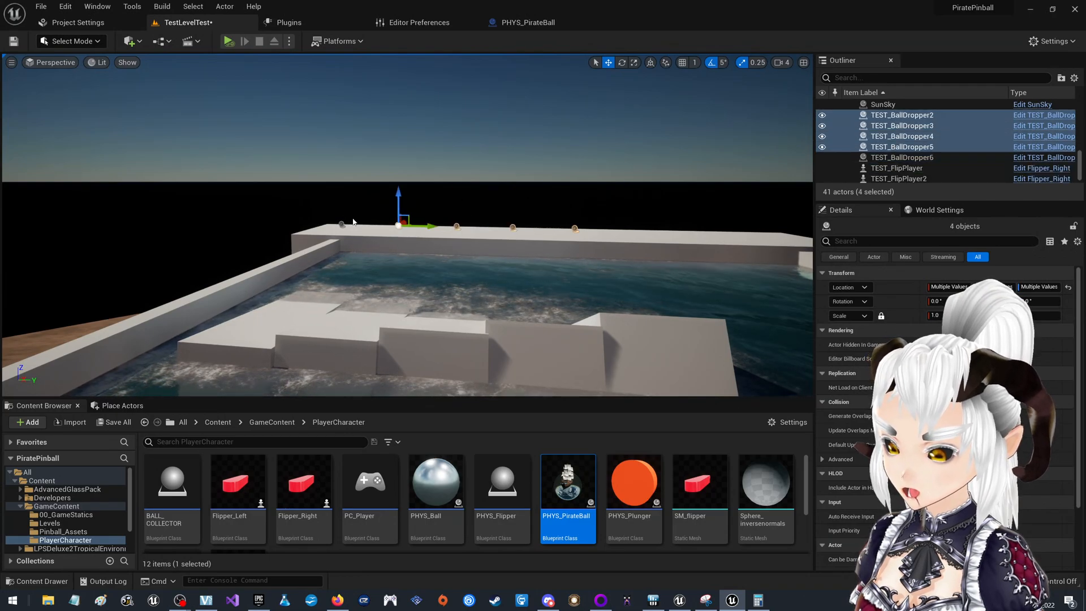
pyautogui.keyDown('ctrl'); pyautogui.click(341, 225); pyautogui.keyUp('ctrl')
pyautogui.moveTo(341, 224); pyautogui.dragTo(147, 253, button='right')
pyautogui.press('d')
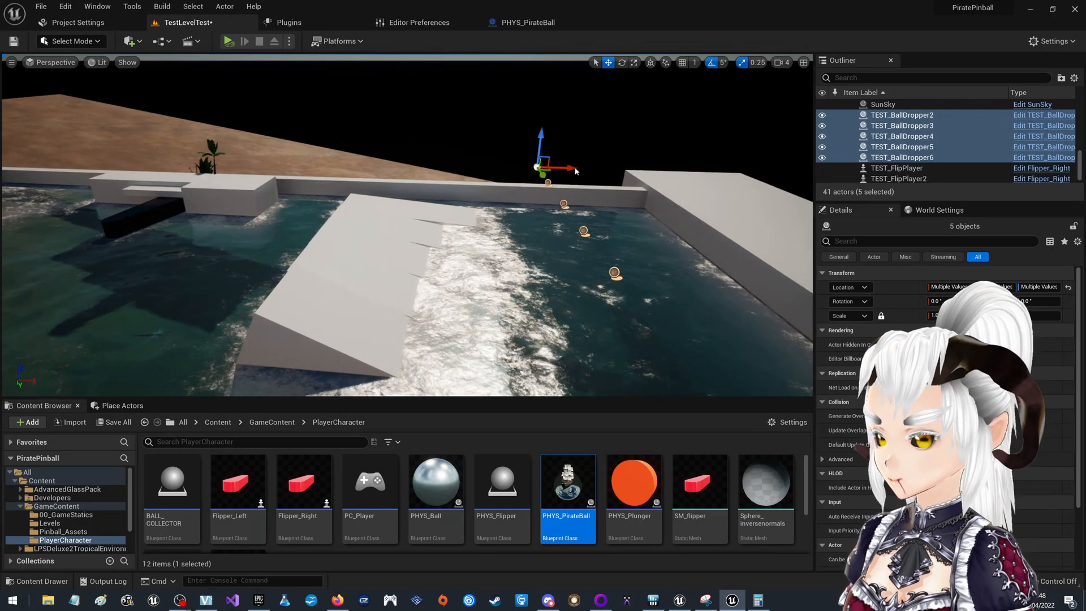
pyautogui.moveTo(570, 168); pyautogui.dragTo(419, 164)
# Examine the channels between the long blocks around the red plunger at the player end of the table.
pyautogui.press('a')
pyautogui.moveTo(419, 164); pyautogui.dragTo(601, 215, button='right')
pyautogui.press('a')
pyautogui.press('s')
pyautogui.press('a')
pyautogui.press('s')
pyautogui.press('a')
pyautogui.press('a')
pyautogui.press('w')
# Duplicate the BALL_COLLECTOR blueprint class as BALL_RETURNER and open the copy for editing.
pyautogui.scroll(-1, 350, 537)
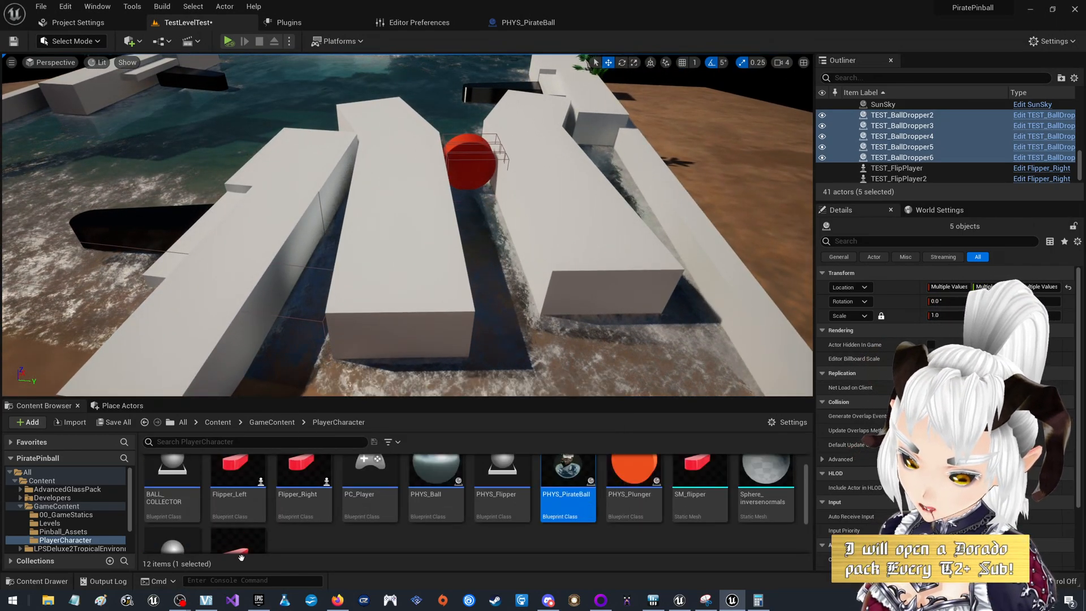
pyautogui.rightClick(171, 490)
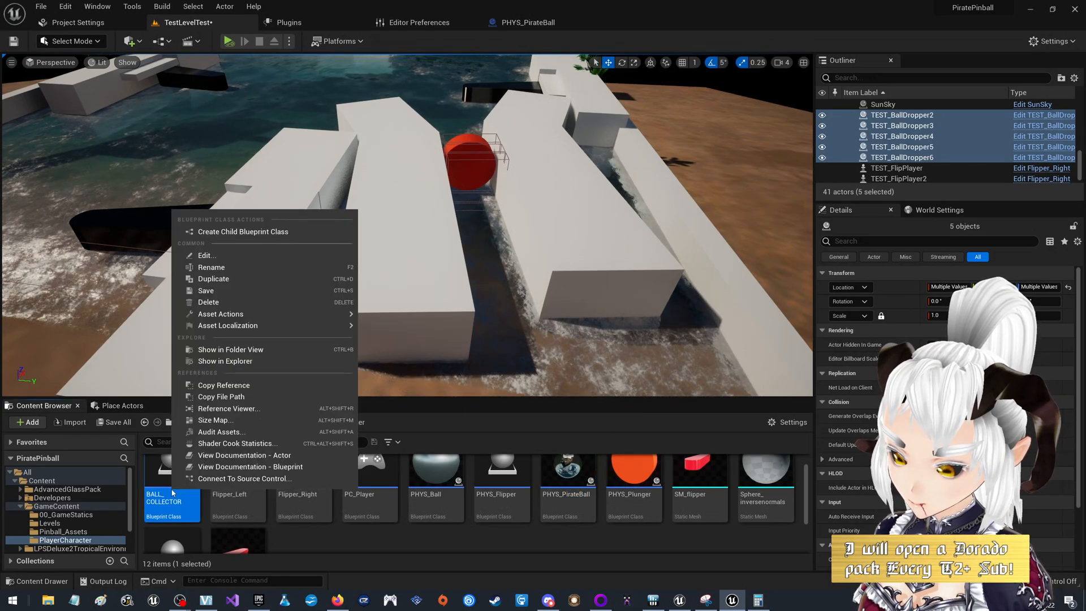
pyautogui.click(218, 279)
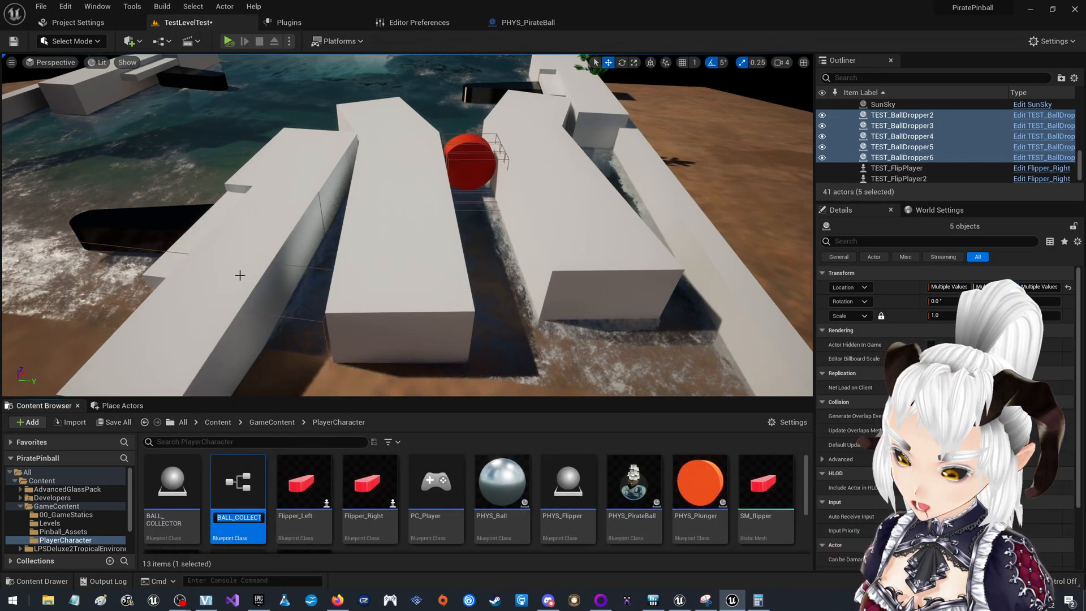
pyautogui.write('BALL_R')
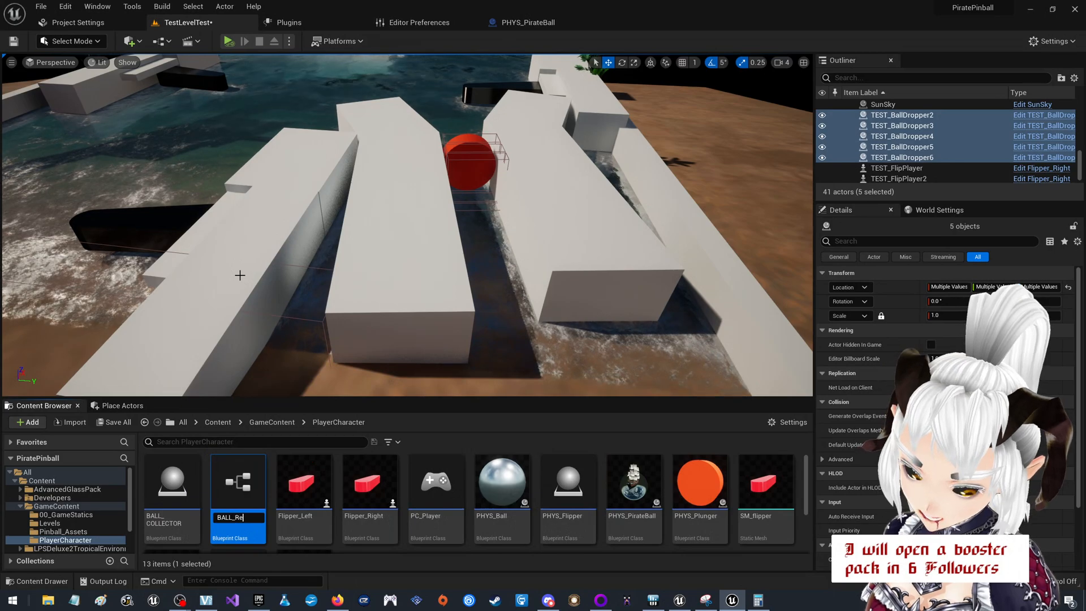
pyautogui.write('ET')
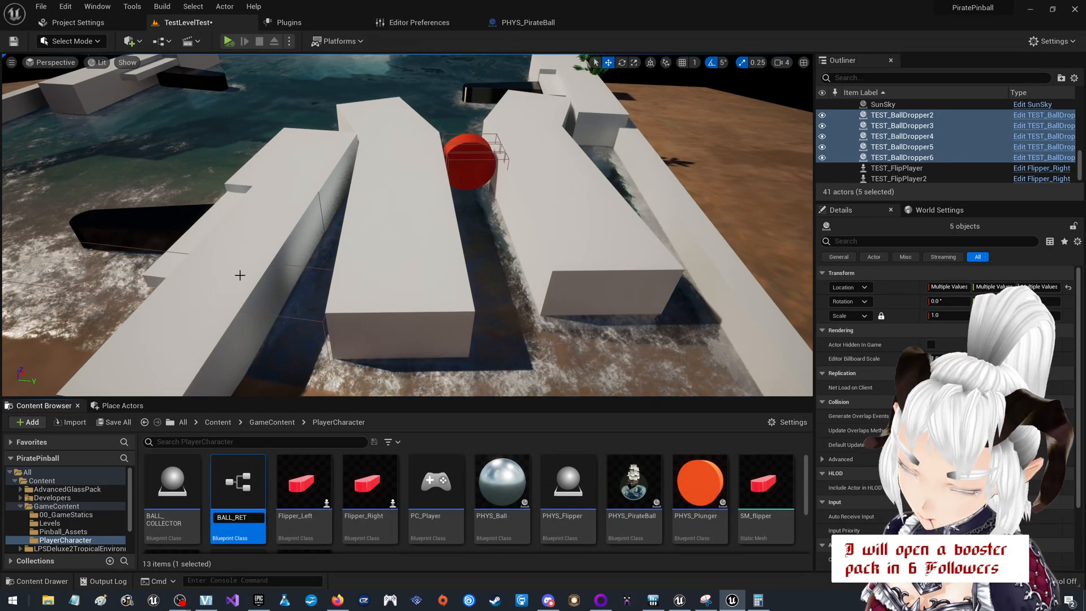
pyautogui.write('URNER')
pyautogui.press('Return')
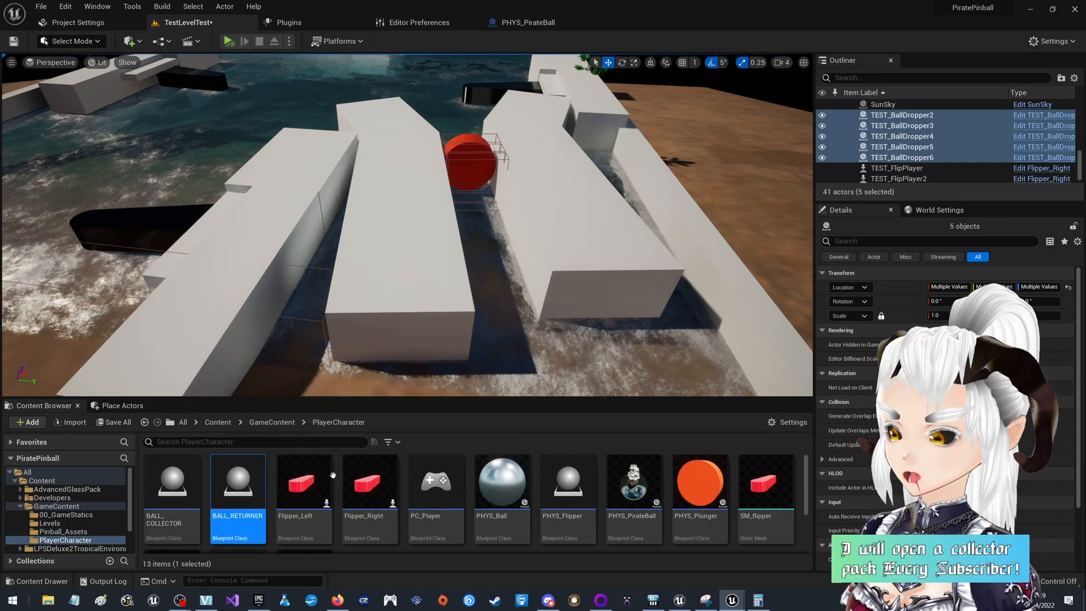
pyautogui.doubleClick(238, 484)
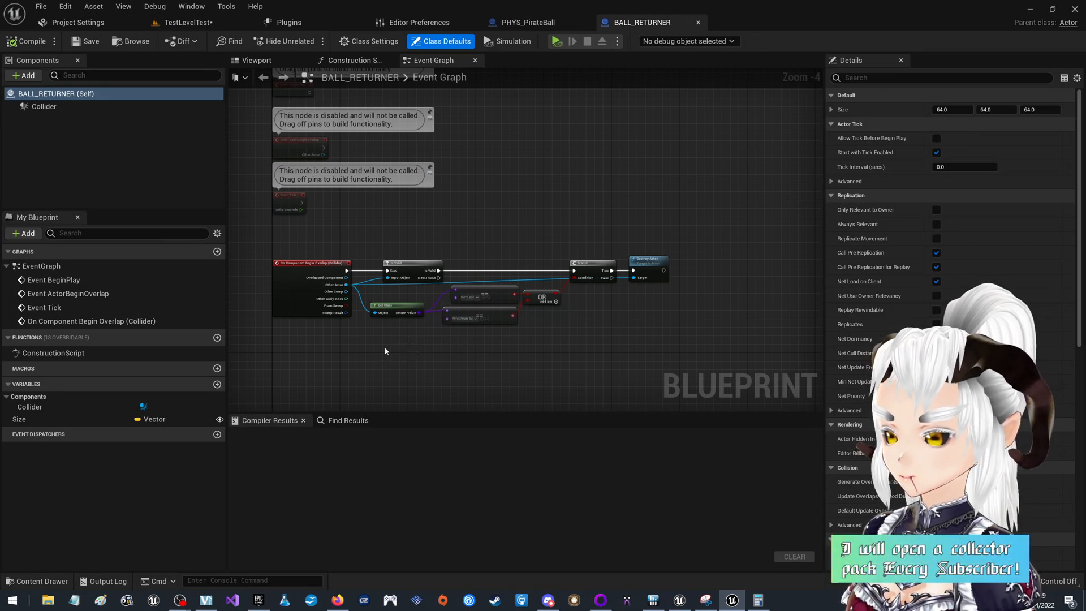
# Delete the Destroy Actor node, the PHYS Ball class comparison and the OR node from the overlap logic.
pyautogui.scroll(3, 353, 314)
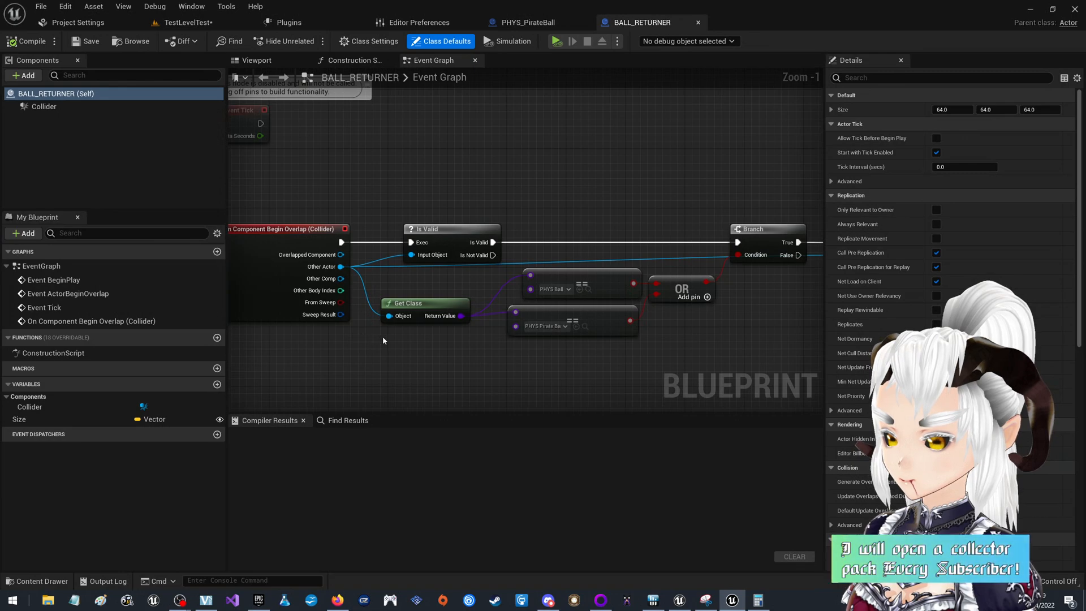
pyautogui.moveTo(740, 341); pyautogui.dragTo(627, 337, button='right')
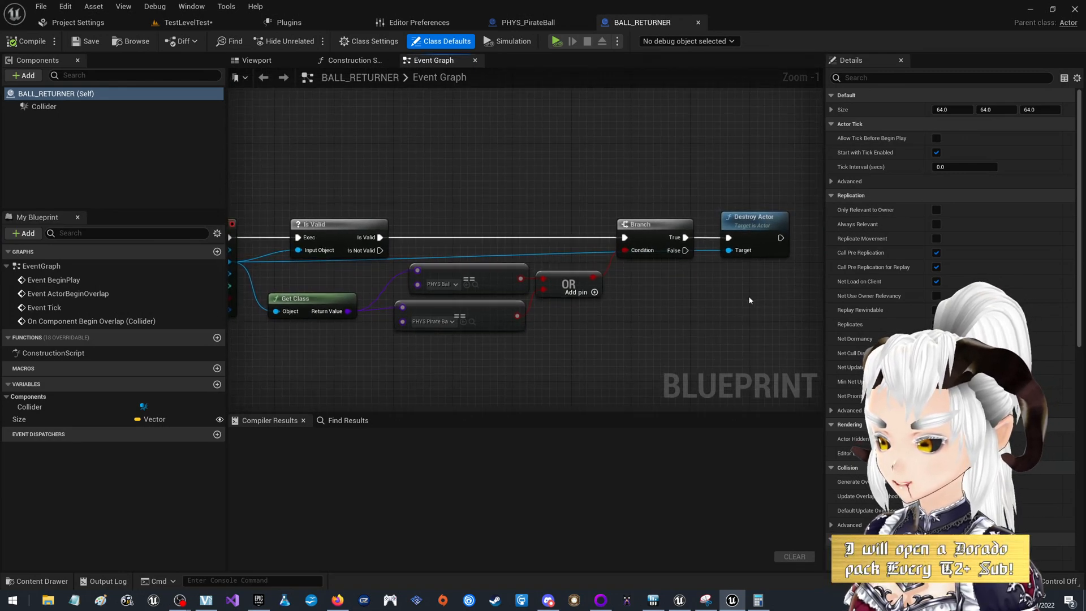
pyautogui.click(770, 221)
pyautogui.press('Delete')
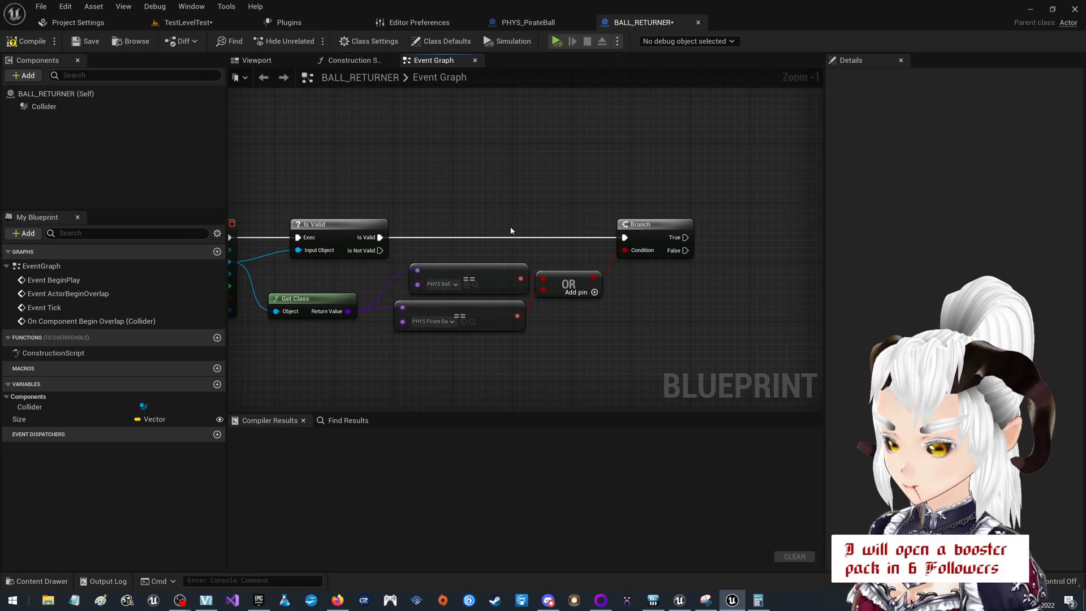
pyautogui.click(509, 268)
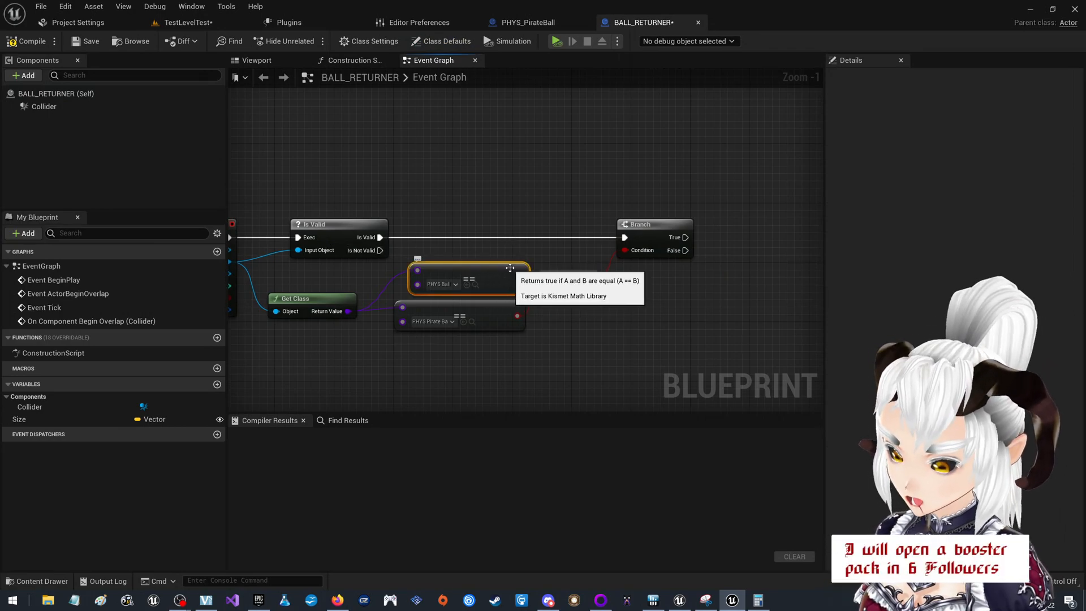
pyautogui.press('Delete')
pyautogui.click(566, 279)
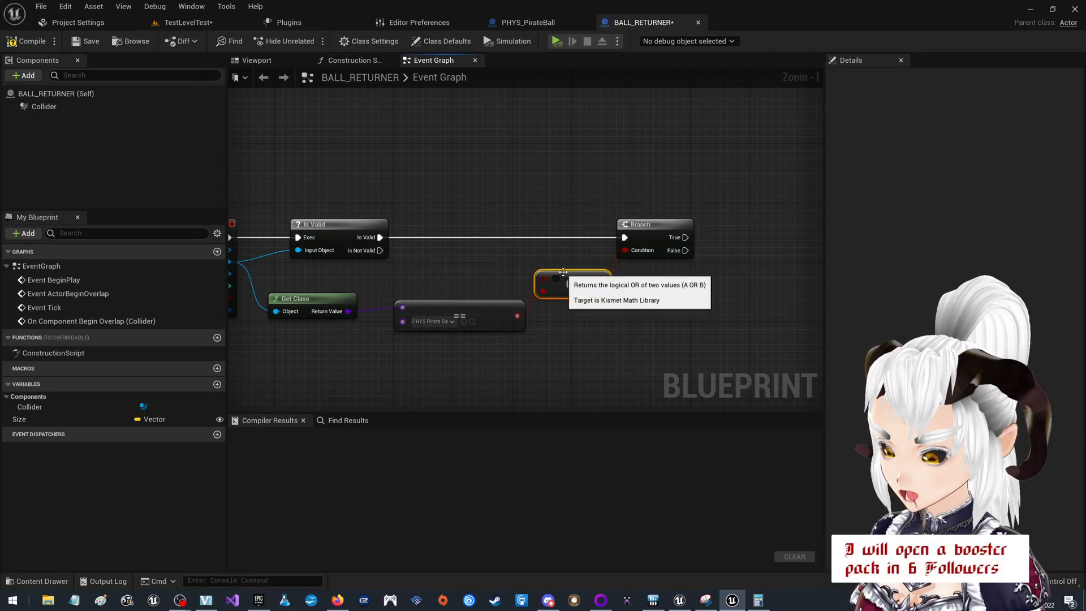
pyautogui.press('Delete')
# Wire the PHYS Pirate Ball comparison into the Branch condition and arrange the remaining overlap nodes in a compact row.
pyautogui.moveTo(517, 321); pyautogui.dragTo(573, 253)
pyautogui.click(434, 304)
pyautogui.moveTo(347, 298); pyautogui.dragTo(336, 275)
pyautogui.moveTo(513, 261); pyautogui.dragTo(431, 275)
pyautogui.moveTo(673, 226); pyautogui.dragTo(604, 235)
pyautogui.moveTo(476, 345); pyautogui.dragTo(625, 329, button='right')
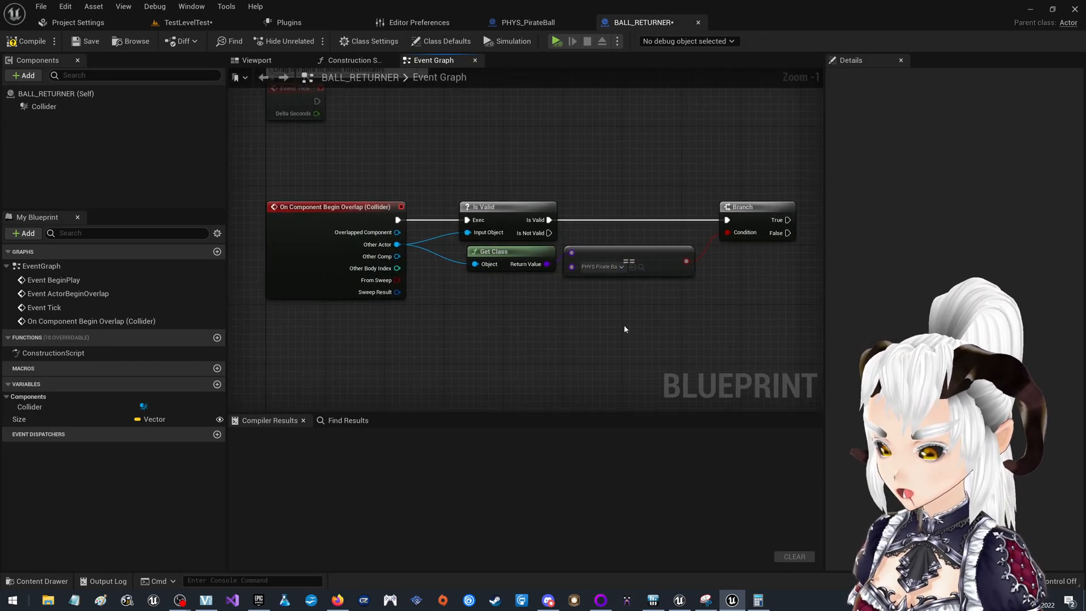
pyautogui.moveTo(774, 329); pyautogui.dragTo(471, 206)
pyautogui.click(673, 317)
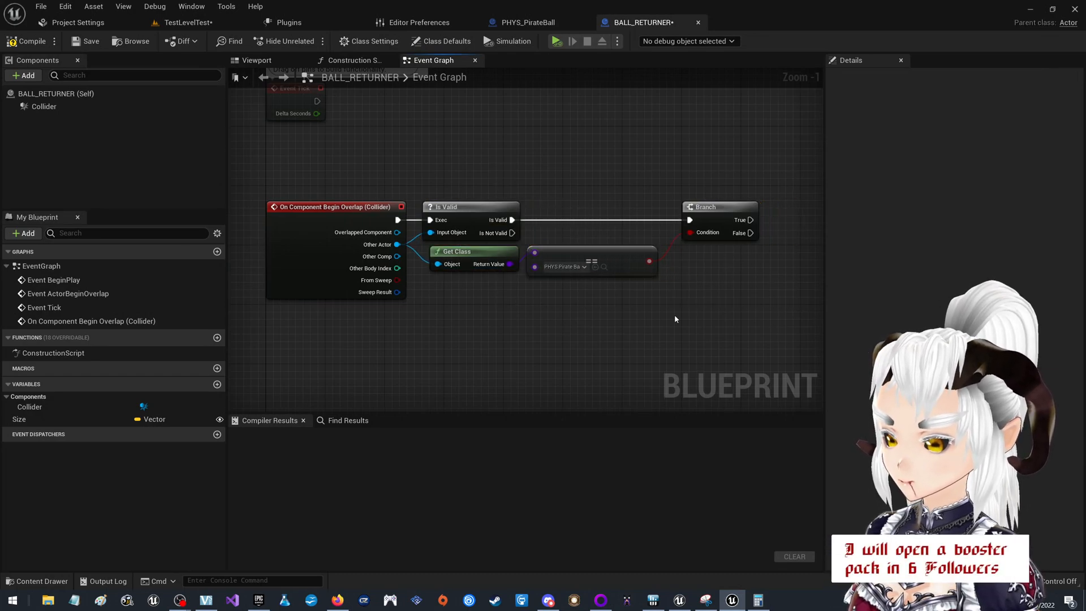
pyautogui.moveTo(677, 318); pyautogui.dragTo(586, 313, button='right')
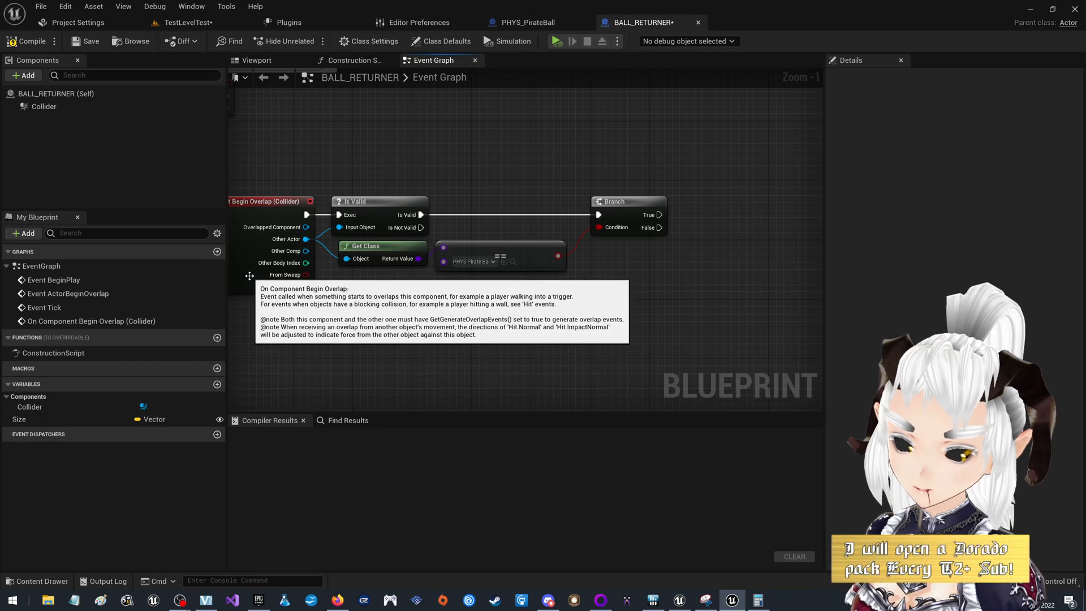
# Delete the three disabled event nodes: Event BeginPlay, Event ActorBeginOverlap and Event Tick.
pyautogui.moveTo(360, 312); pyautogui.dragTo(515, 381, button='right')
pyautogui.scroll(-2, 402, 209)
pyautogui.moveTo(402, 209); pyautogui.dragTo(445, 358, button='right')
pyautogui.moveTo(595, 352); pyautogui.dragTo(324, 135)
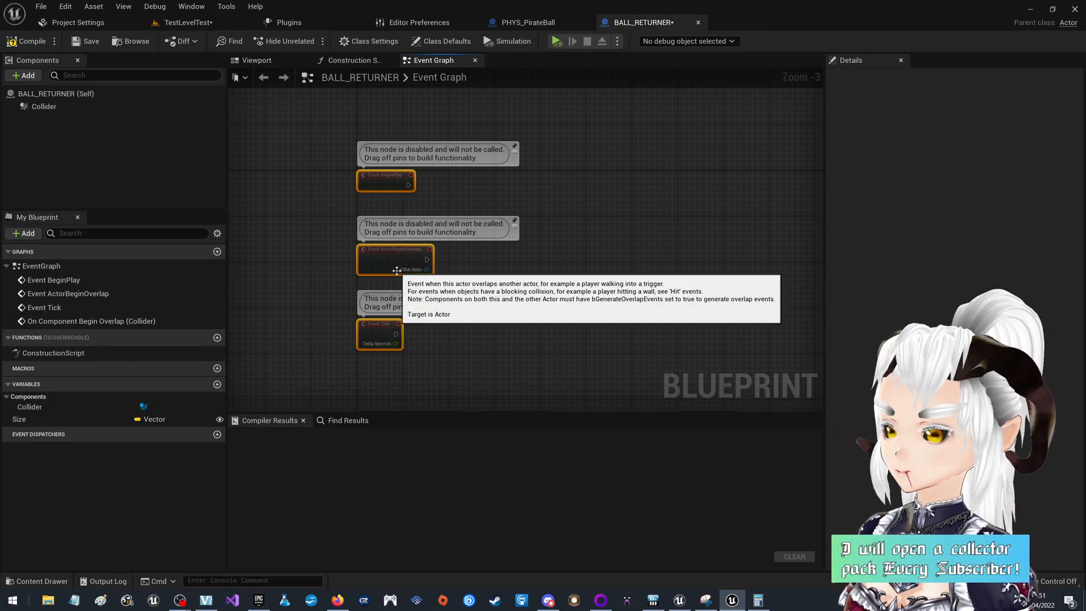
pyautogui.moveTo(485, 310); pyautogui.dragTo(463, 128, button='right')
pyautogui.scroll(1, 507, 319)
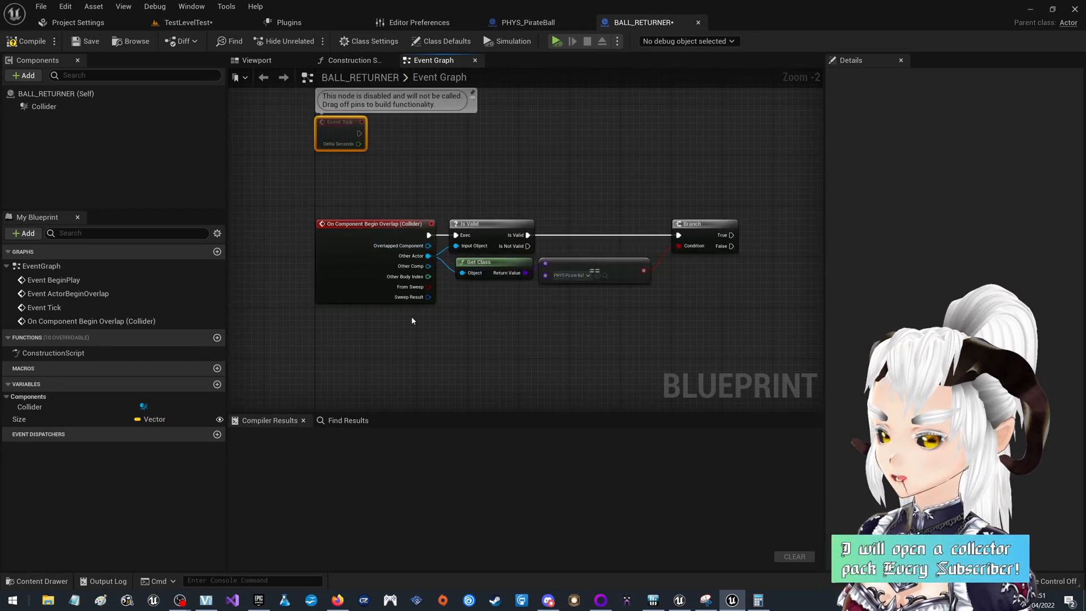
pyautogui.scroll(-4, 464, 191)
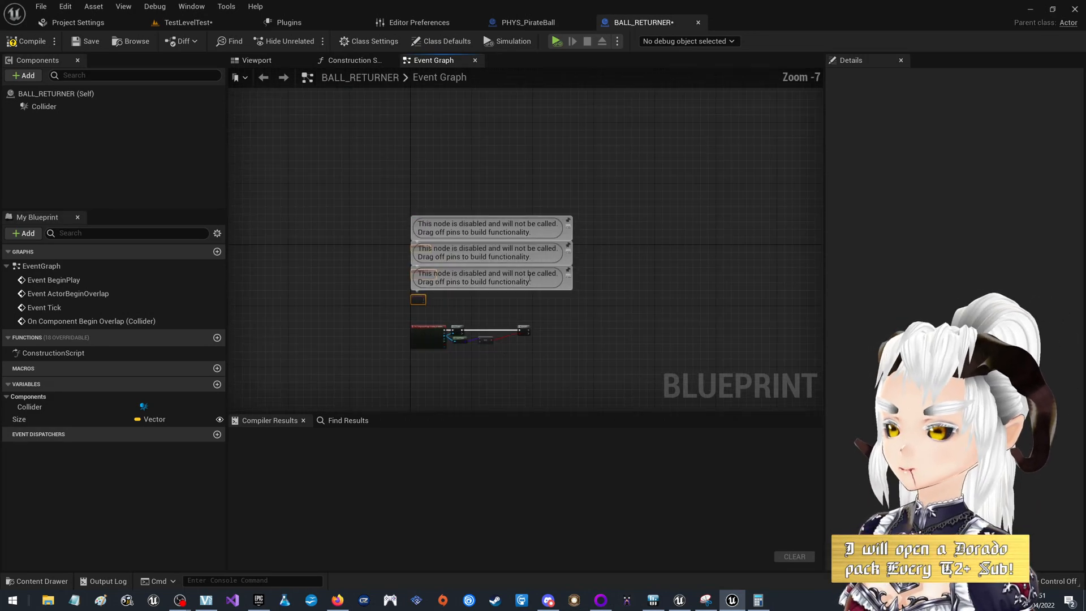
pyautogui.scroll(2, 386, 263)
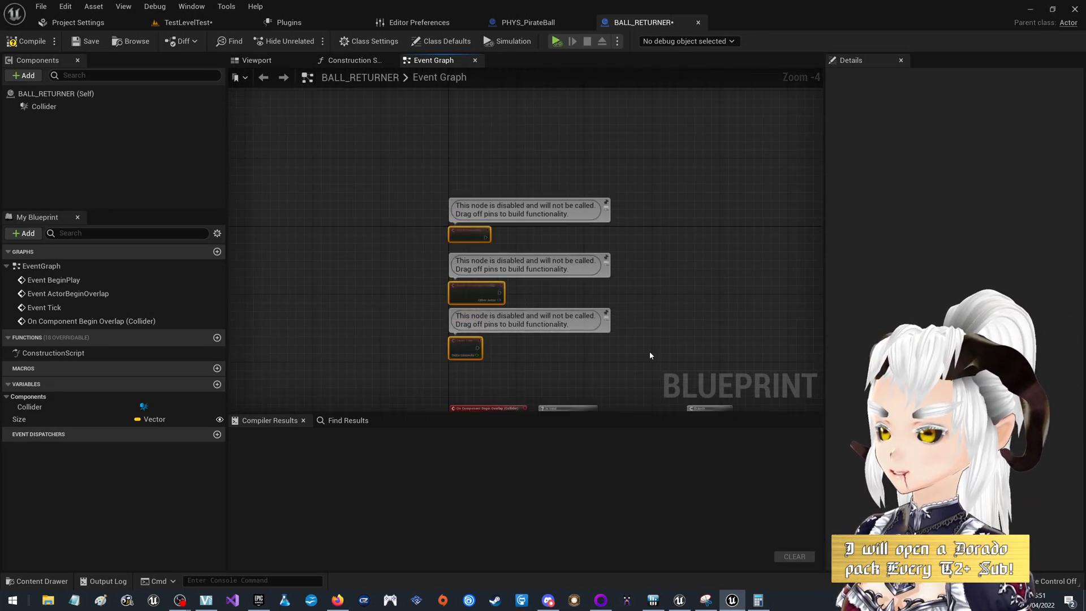
pyautogui.press('Delete')
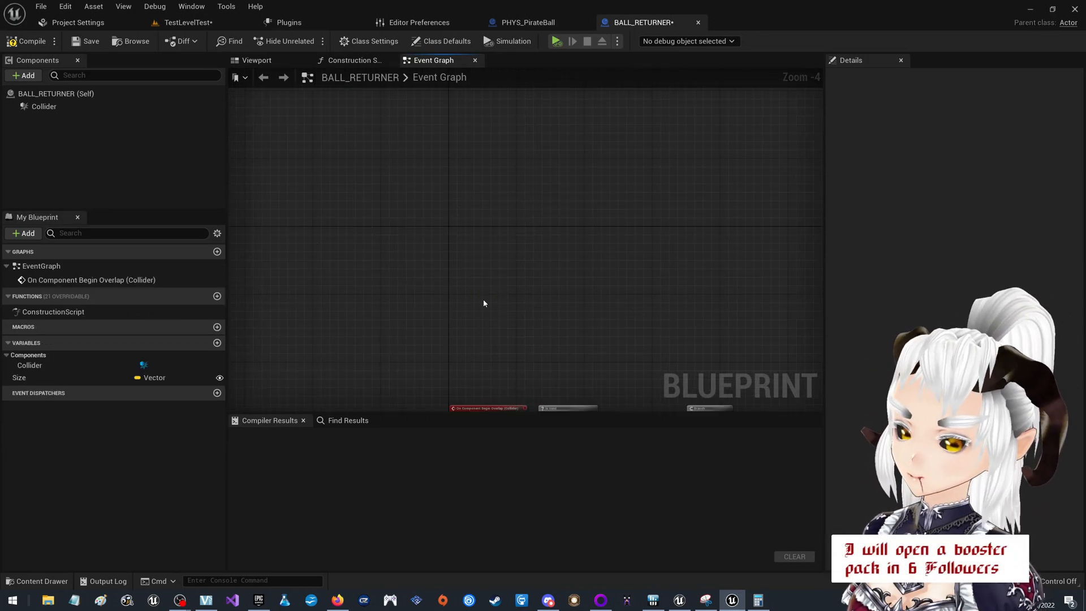
pyautogui.moveTo(483, 297); pyautogui.dragTo(485, 153, button='right')
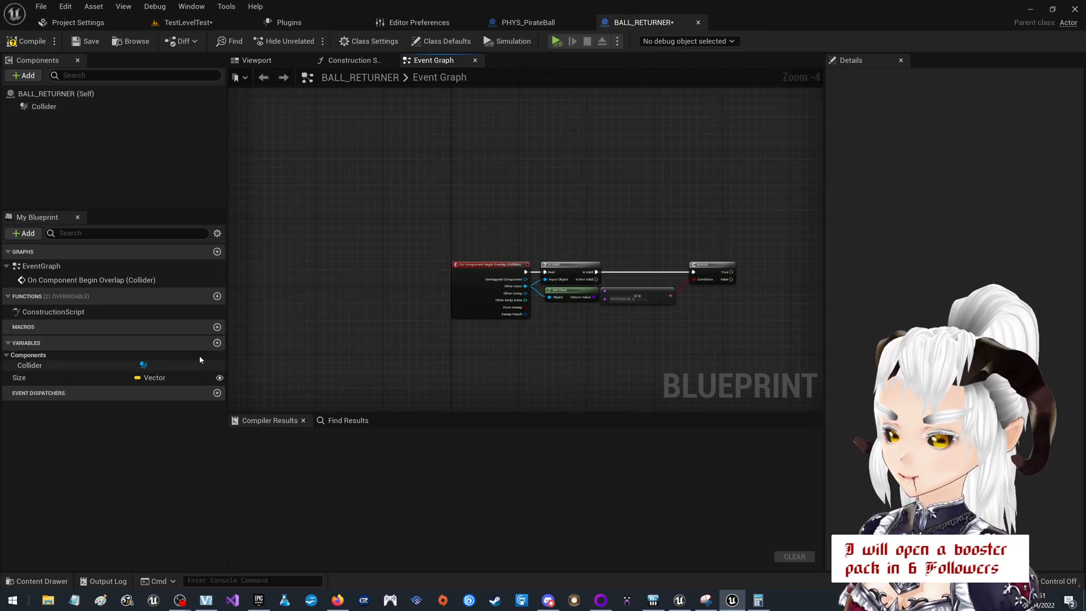
pyautogui.doubleClick(430, 75)
pyautogui.click(365, 60)
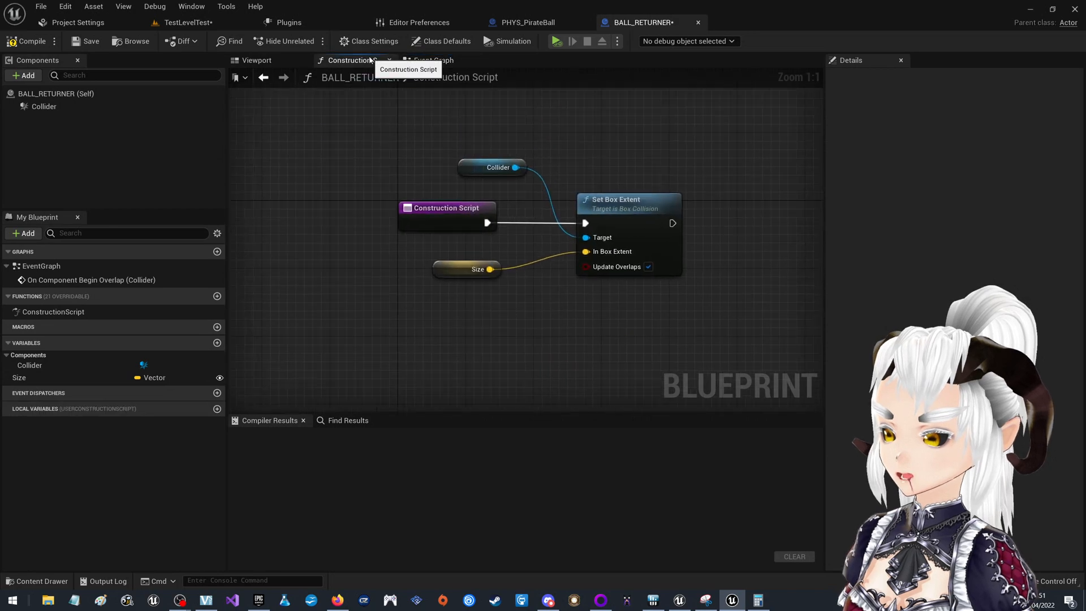
pyautogui.click(431, 60)
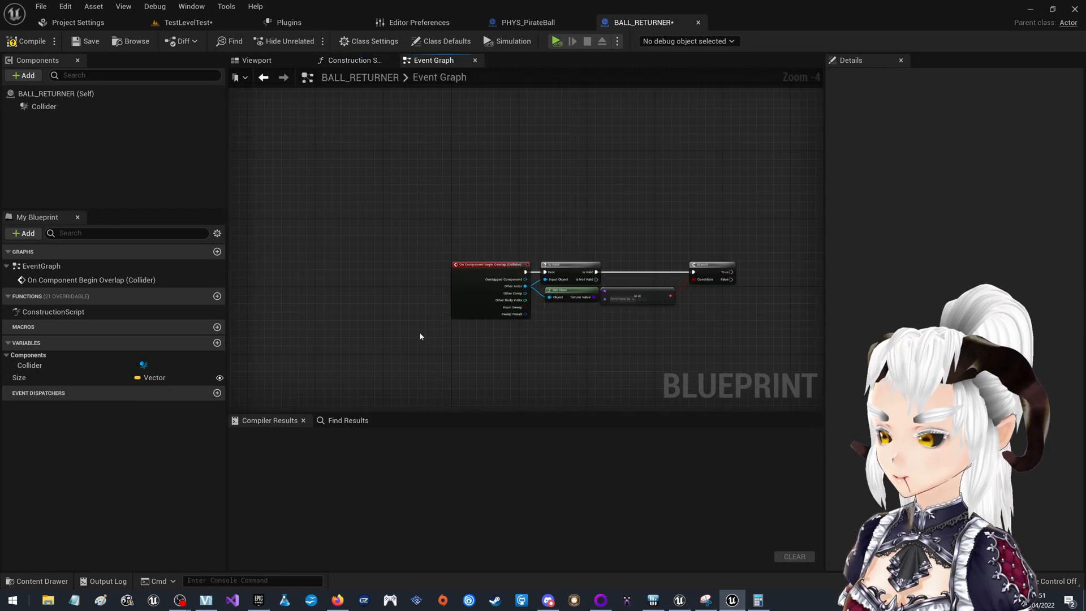
# Add an instance-editable Vector variable named SafeLocation and compile the blueprint.
pyautogui.click(216, 343)
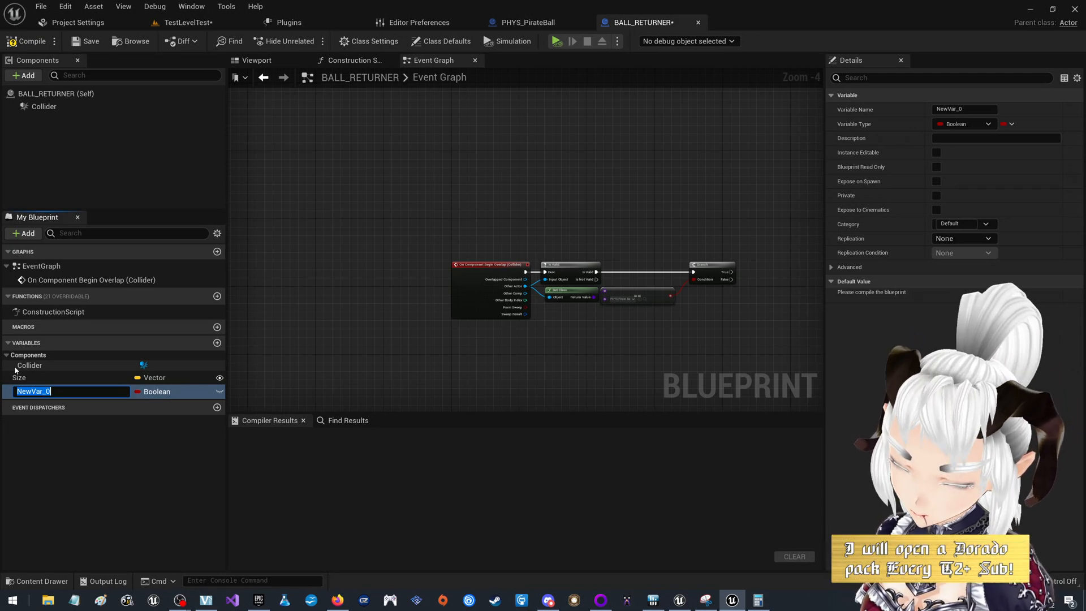
pyautogui.write('SafeLocation')
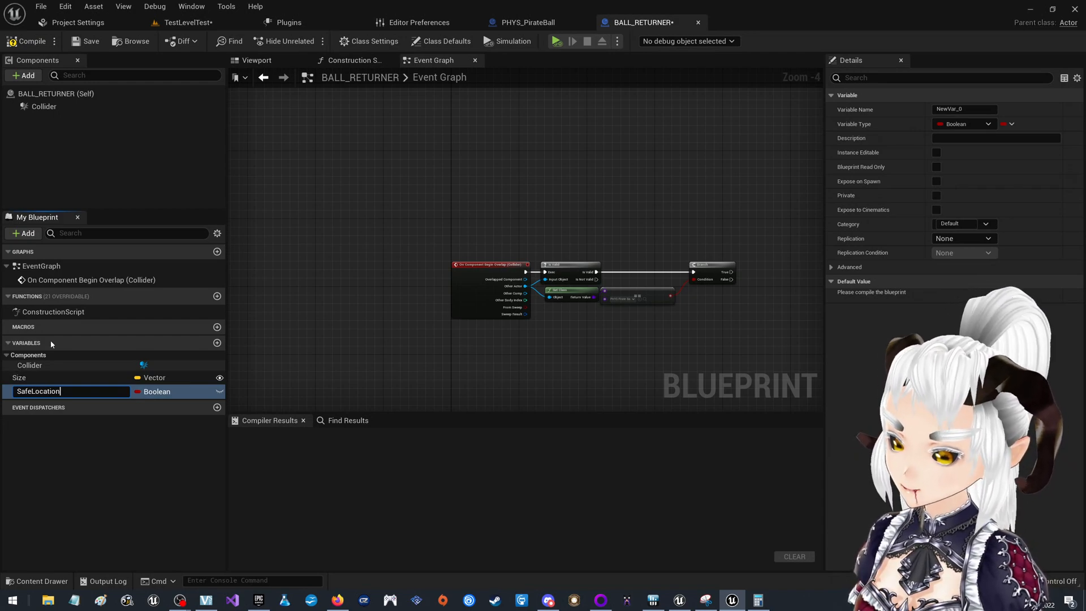
pyautogui.click(158, 392)
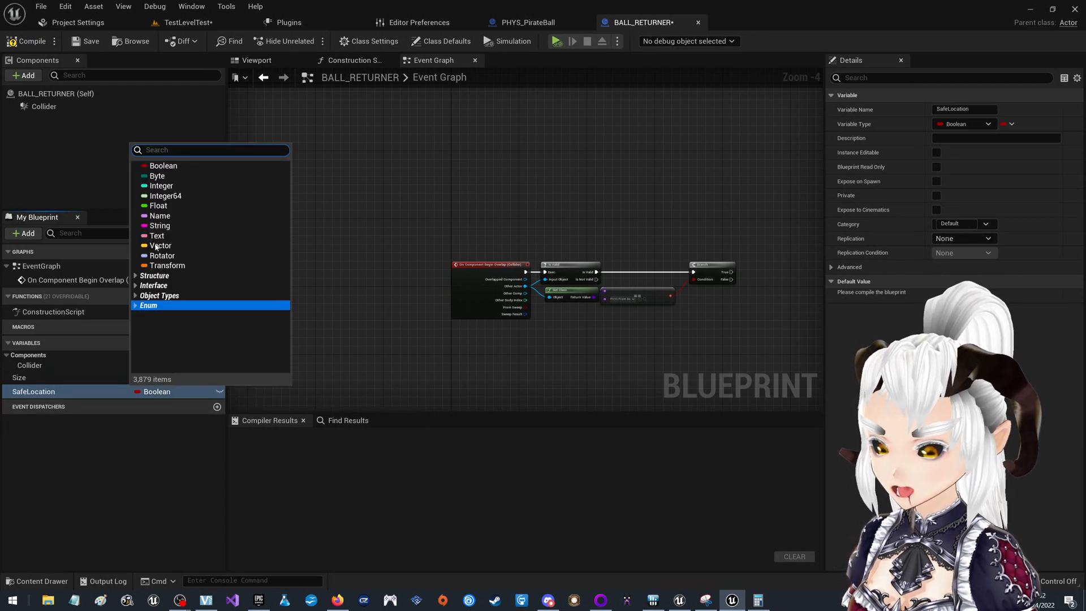
pyautogui.click(160, 246)
pyautogui.click(220, 391)
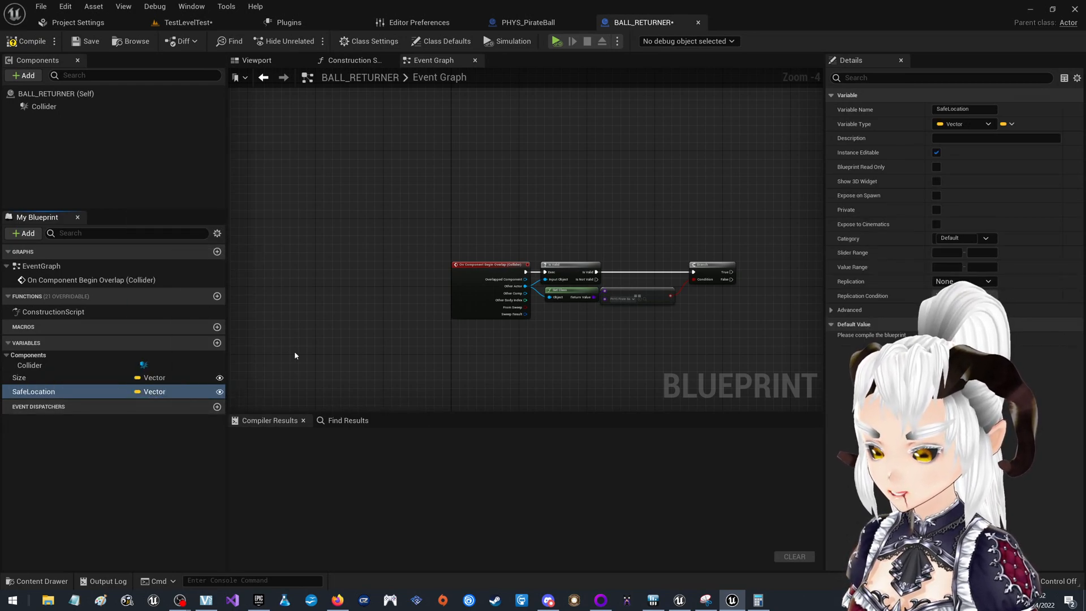
pyautogui.click(27, 41)
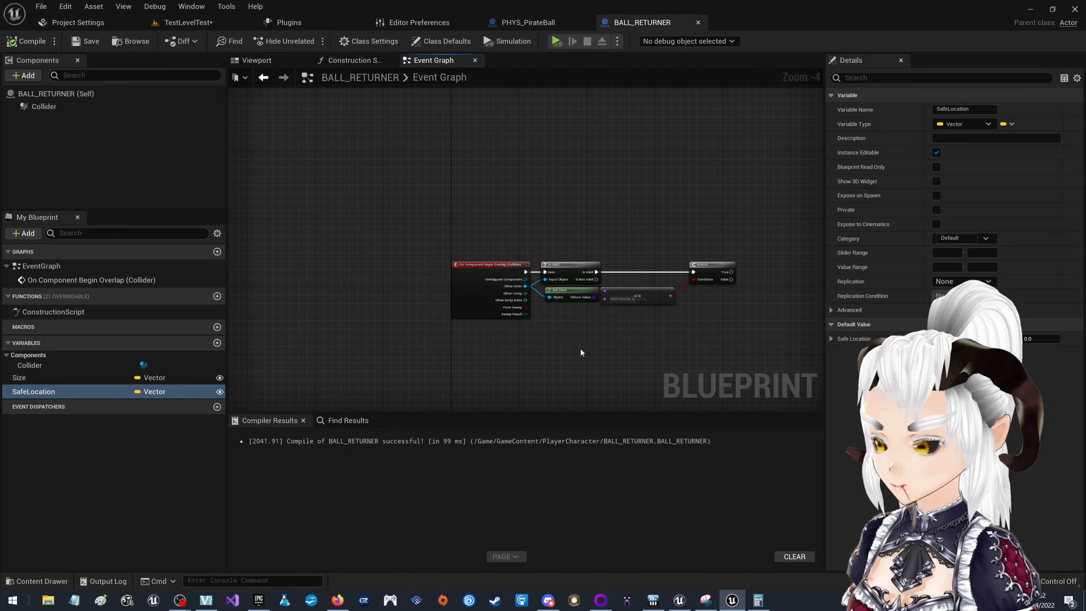
# Add a Set Actor Location node targeting the overlap event's Other Actor and run it from the Branch's True output.
pyautogui.moveTo(565, 348); pyautogui.dragTo(412, 290, button='right')
pyautogui.moveTo(324, 231); pyautogui.dragTo(533, 242)
pyautogui.moveTo(555, 240); pyautogui.dragTo(555, 240)
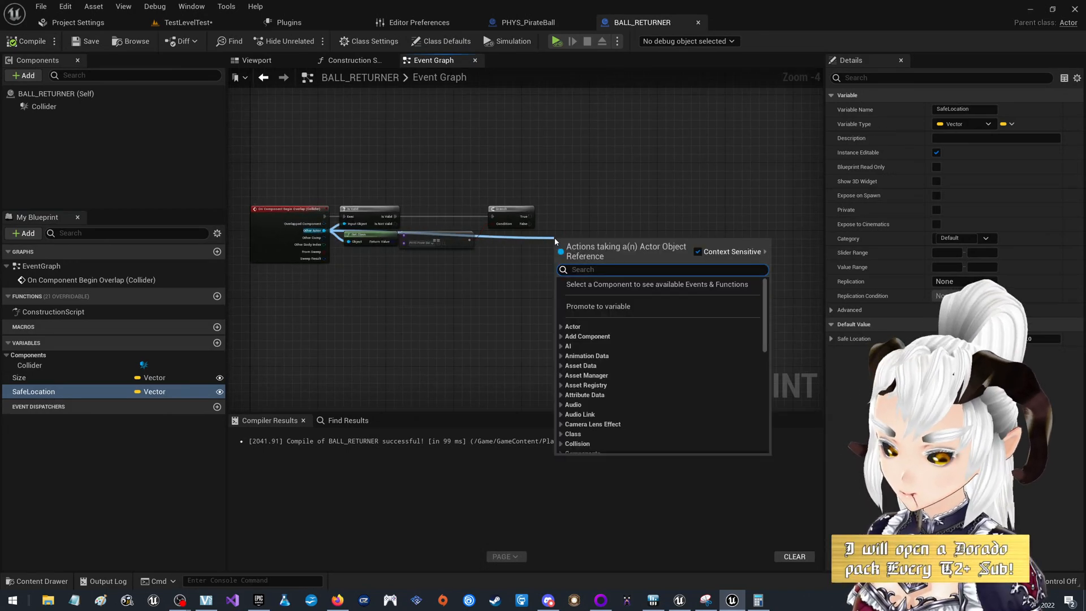
pyautogui.write('set actor loca')
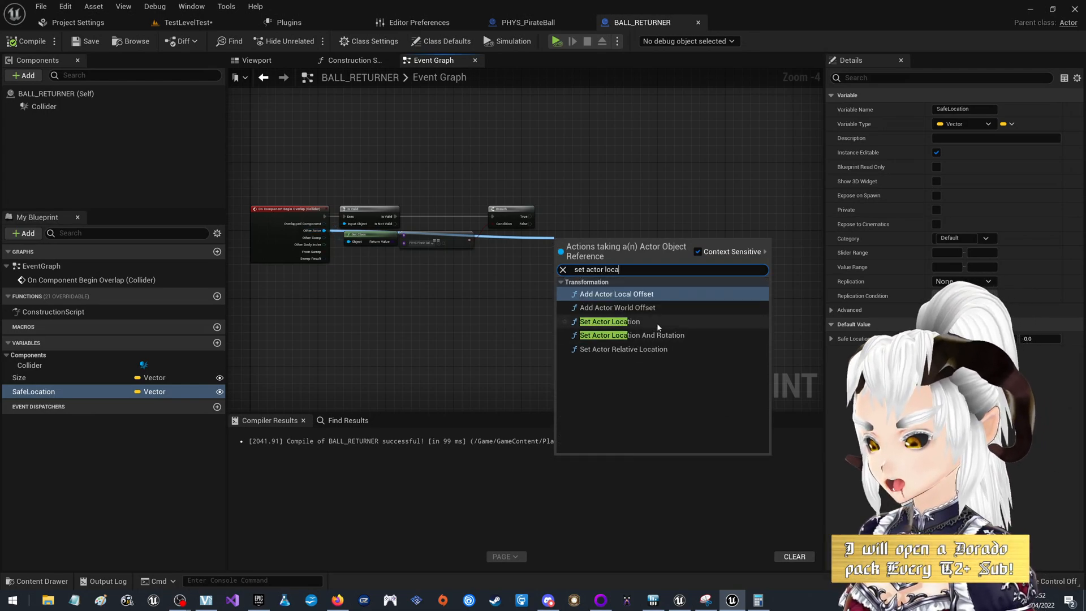
pyautogui.click(657, 322)
pyautogui.scroll(4, 560, 245)
pyautogui.moveTo(603, 280); pyautogui.dragTo(578, 205)
pyautogui.moveTo(495, 228); pyautogui.dragTo(575, 211)
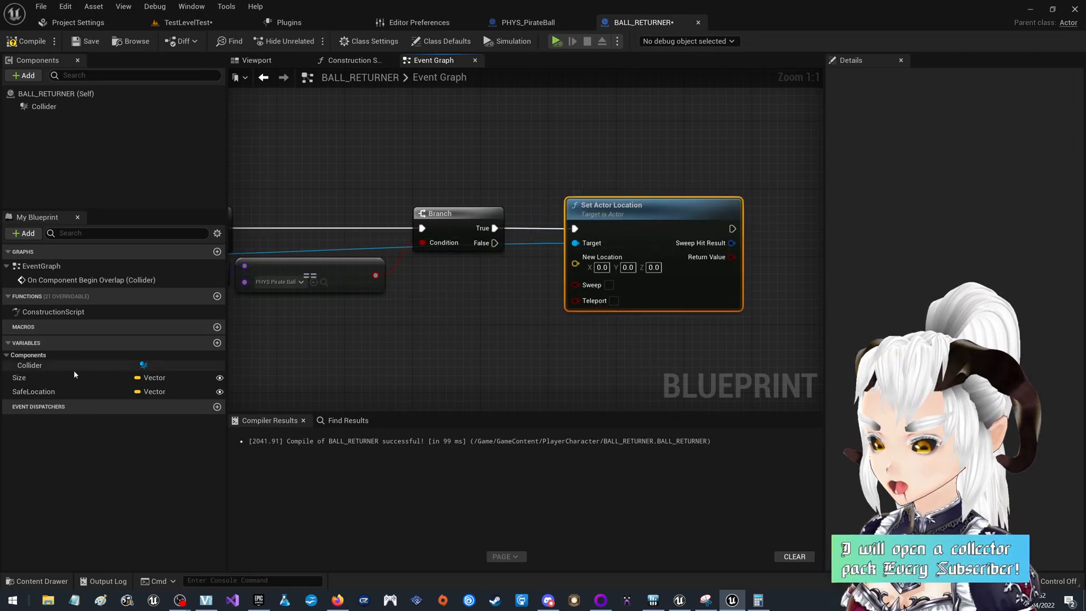
# Feed the SafeLocation variable into the New Location input of Set Actor Location, tidy both nodes and compile the blueprint.
pyautogui.moveTo(65, 389); pyautogui.dragTo(575, 258)
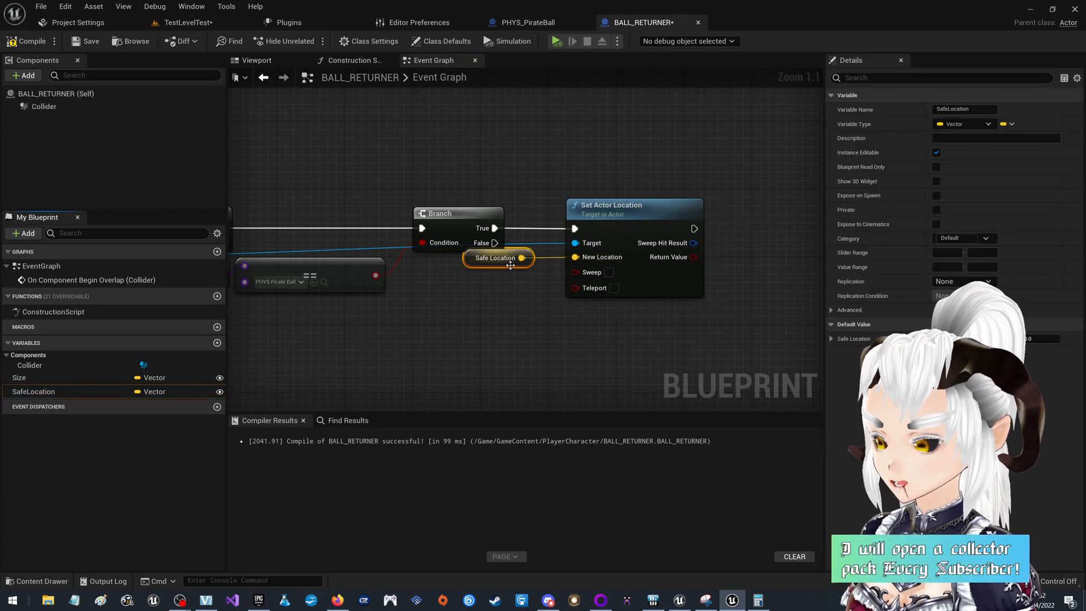
pyautogui.moveTo(511, 266); pyautogui.dragTo(476, 283)
pyautogui.moveTo(634, 205); pyautogui.dragTo(626, 205)
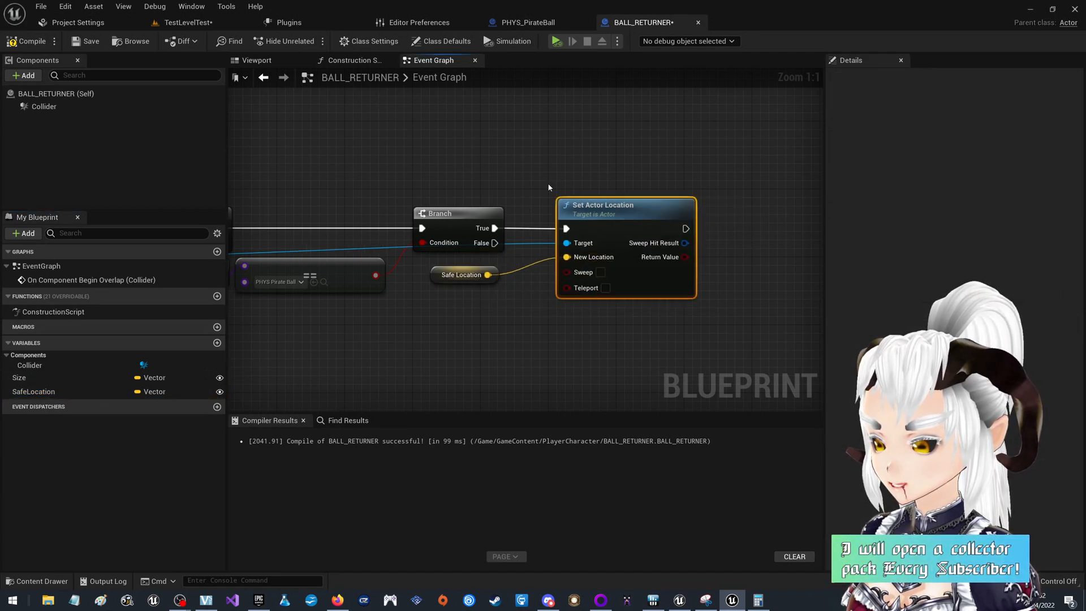
pyautogui.click(554, 186)
pyautogui.scroll(-3, 688, 280)
pyautogui.click(33, 41)
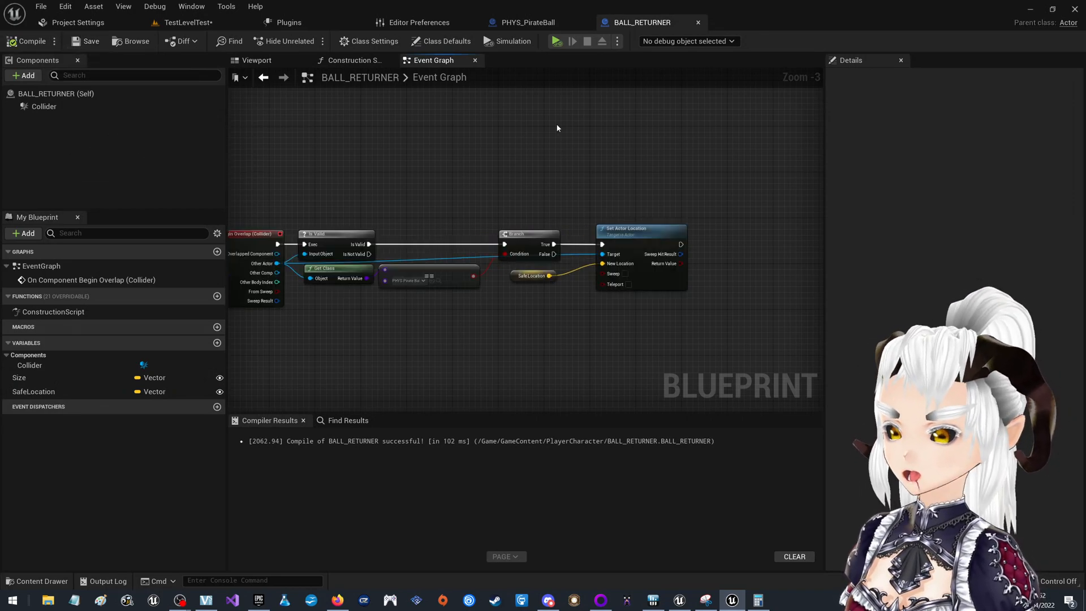
pyautogui.scroll(-3, 677, 198)
pyautogui.scroll(4, 648, 231)
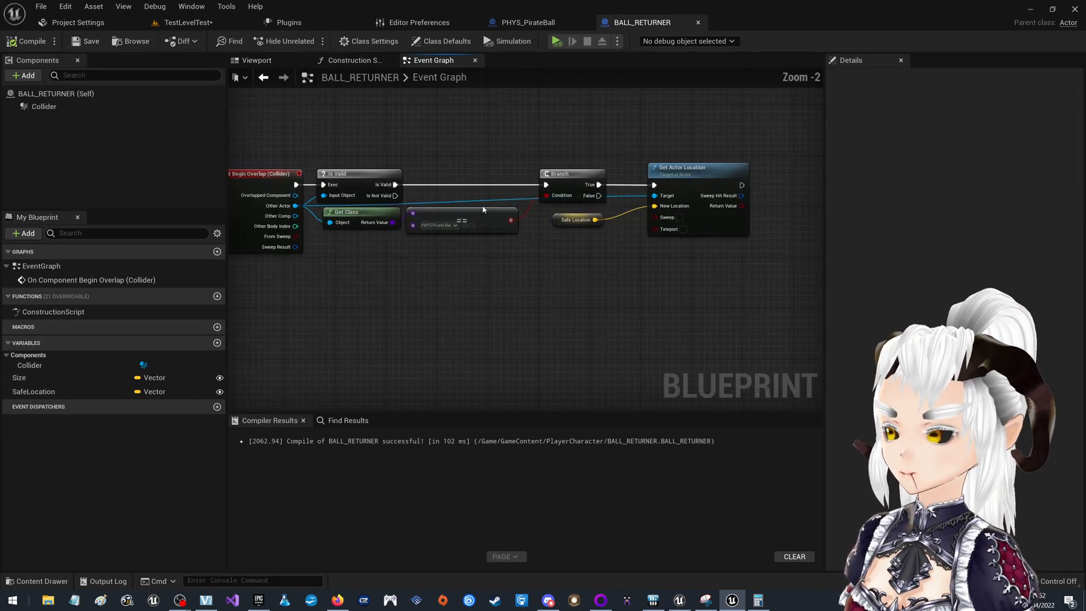
pyautogui.click(41, 94)
pyautogui.click(26, 76)
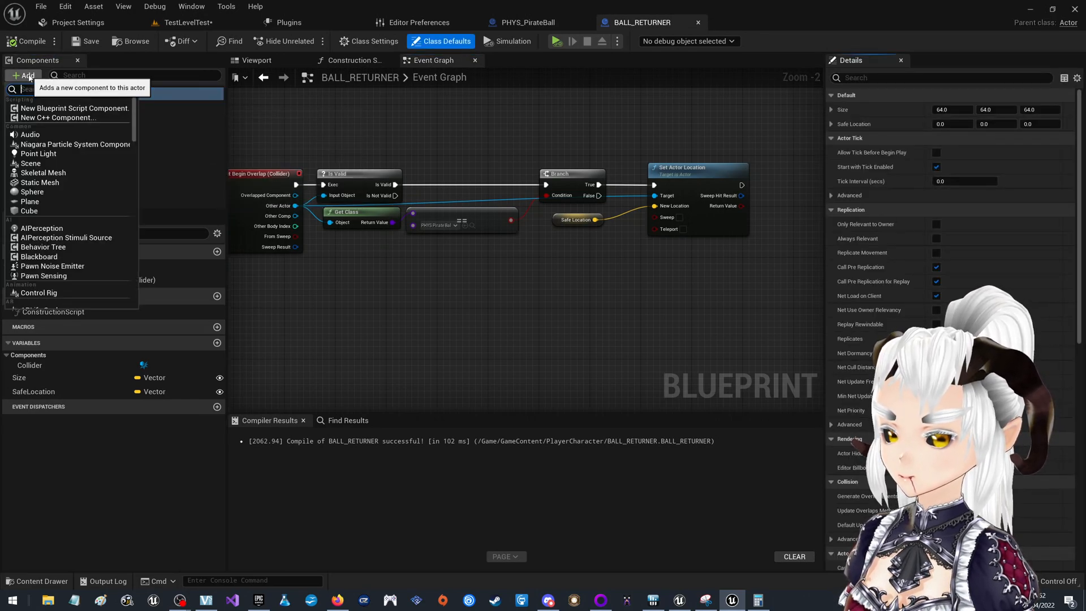
pyautogui.click(29, 79)
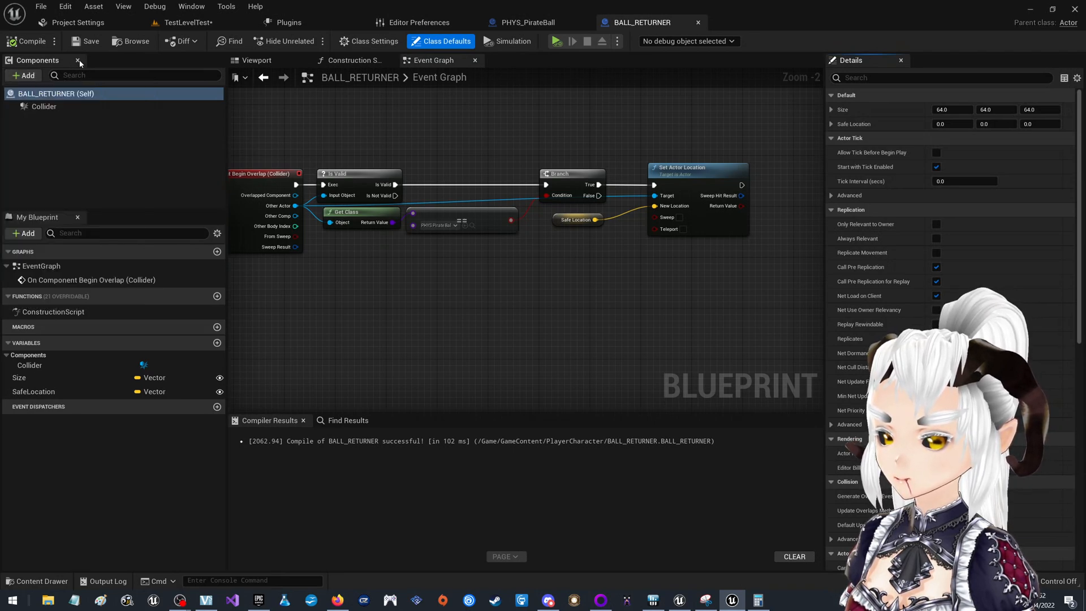
pyautogui.click(138, 190)
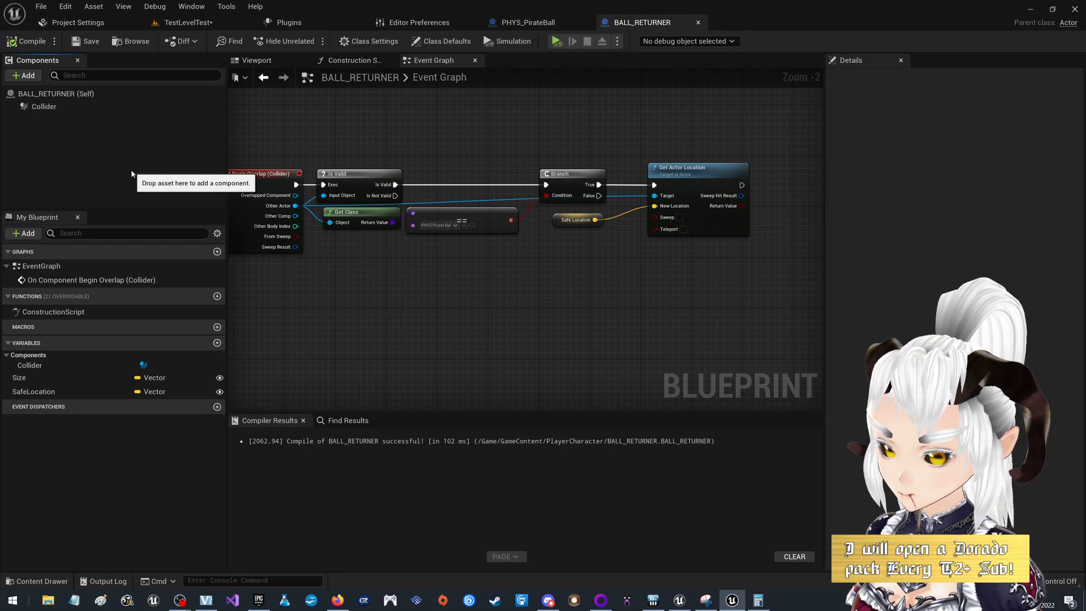
# Turn off instance editing for SafeLocation and add an instance-editable variable named SafeMarker.
pyautogui.click(220, 392)
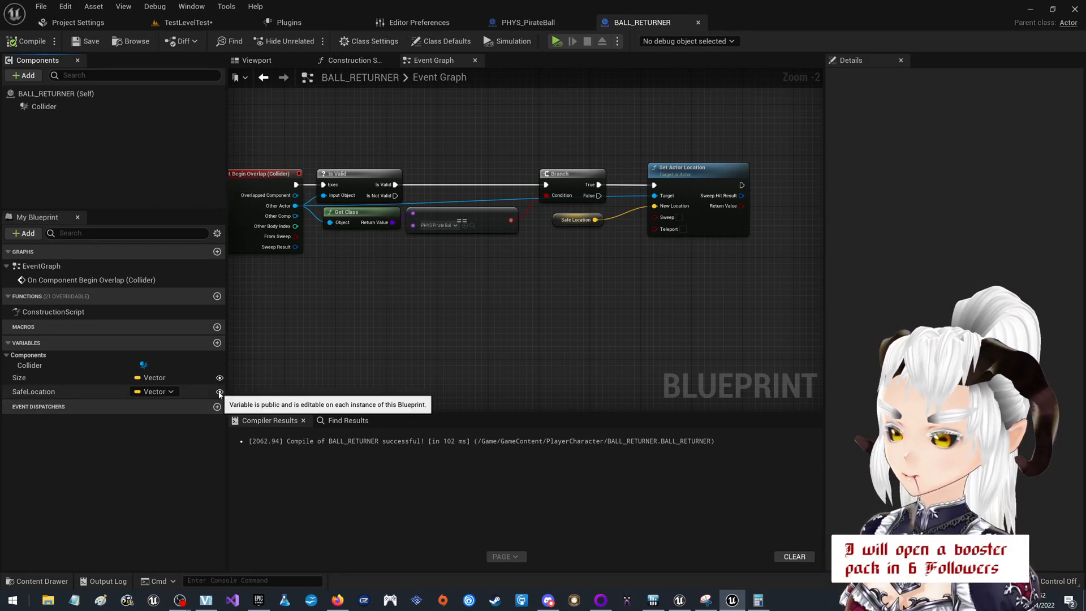
pyautogui.click(217, 343)
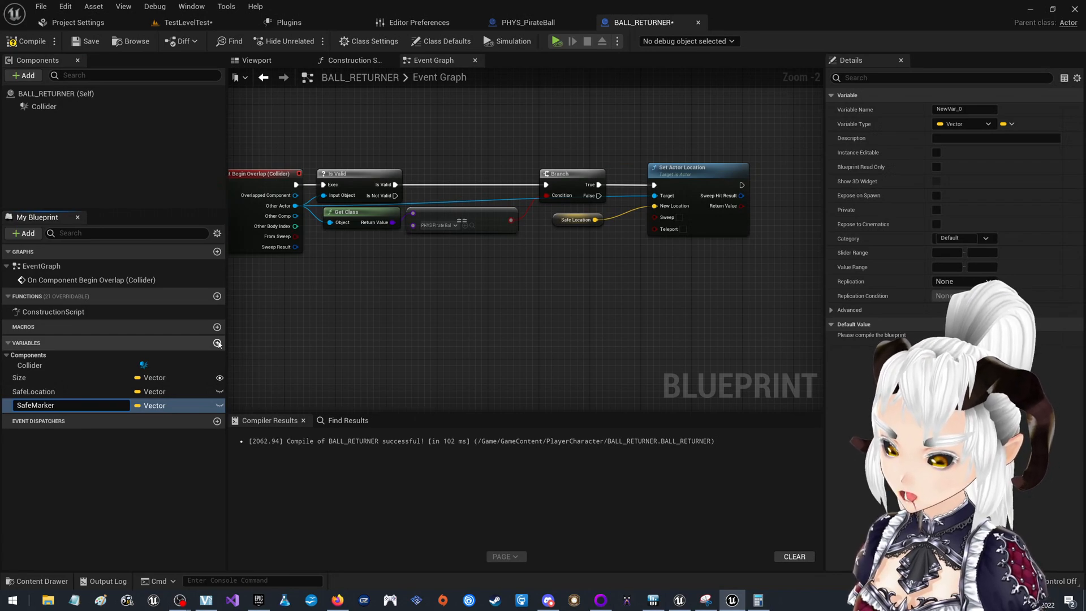
pyautogui.press('Return')
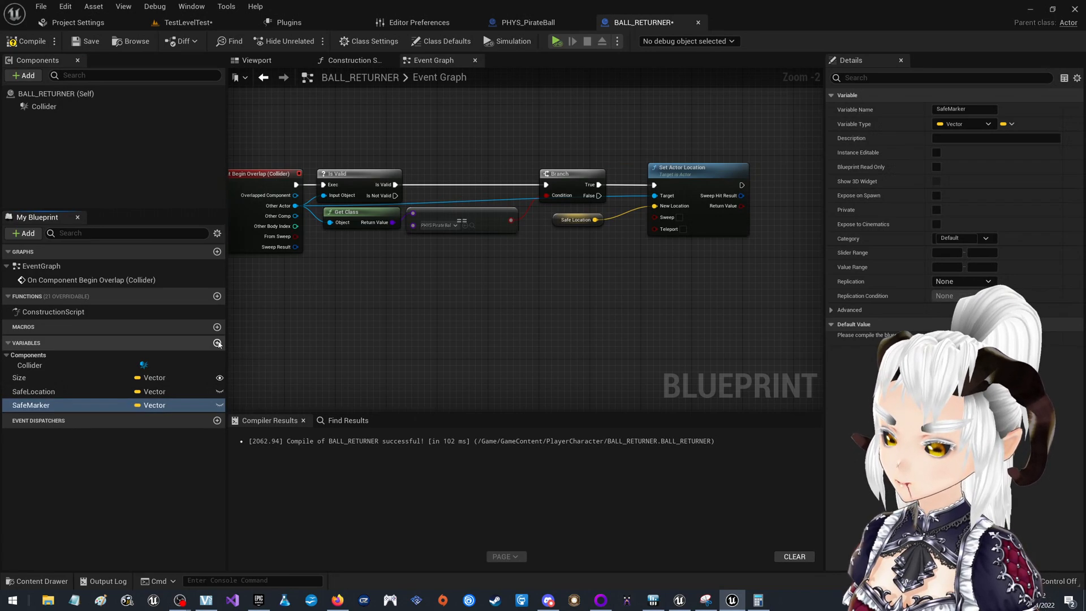
pyautogui.click(220, 405)
# Change the SafeMarker variable's type to Actor Object Reference, and compile and save the blueprint.
pyautogui.click(151, 405)
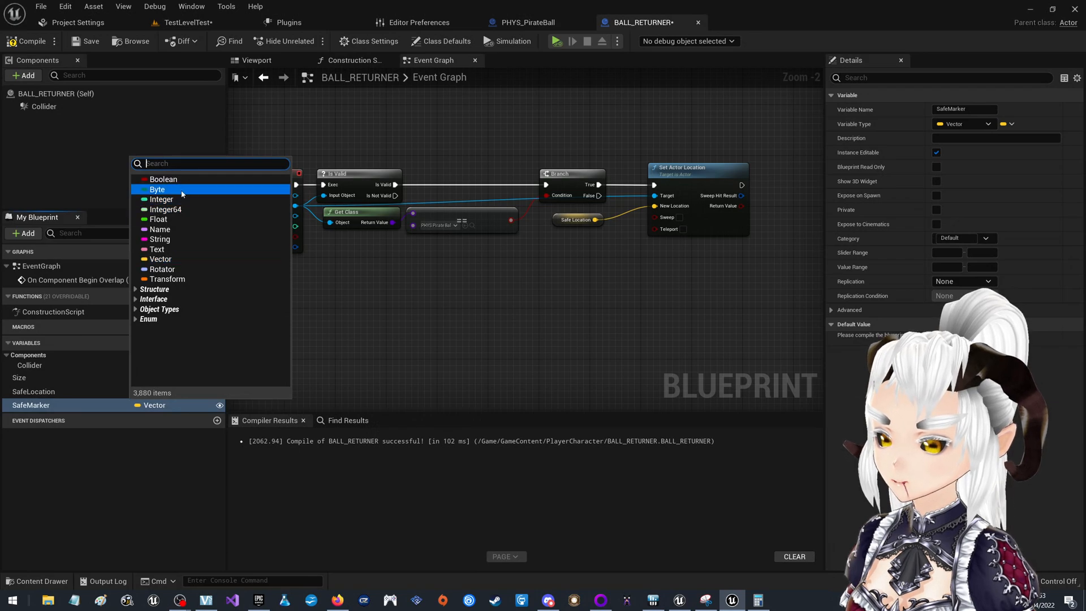
pyautogui.write('actor')
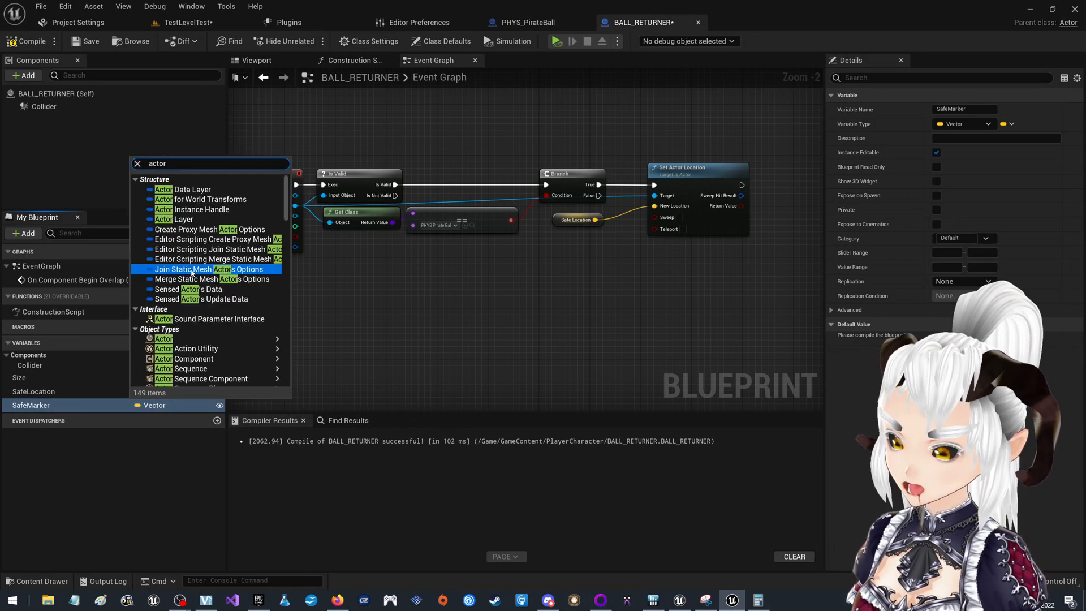
pyautogui.moveTo(221, 338)
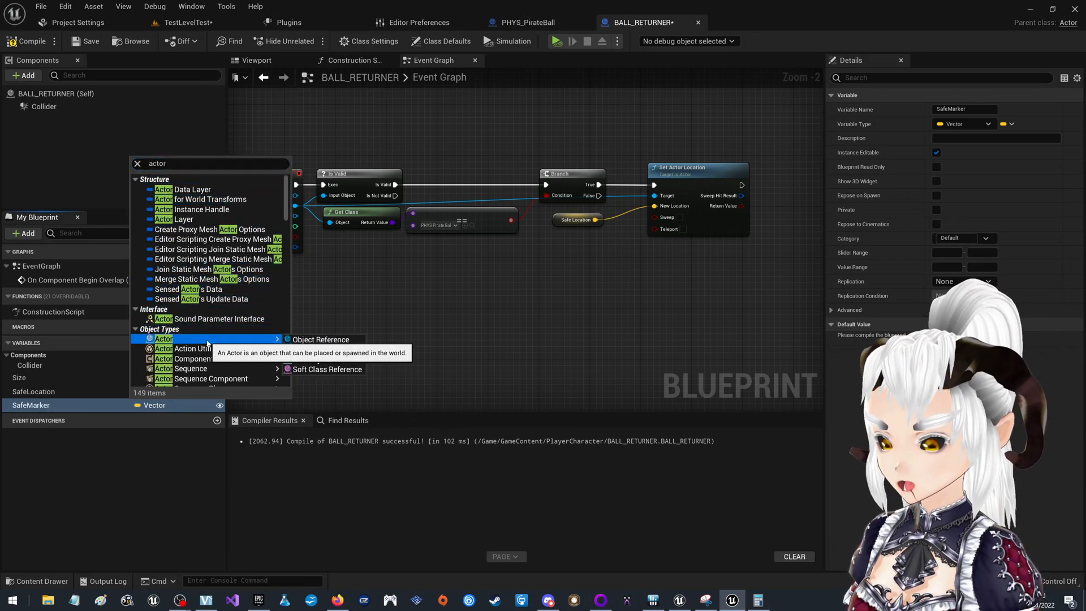
pyautogui.click(317, 340)
pyautogui.click(26, 41)
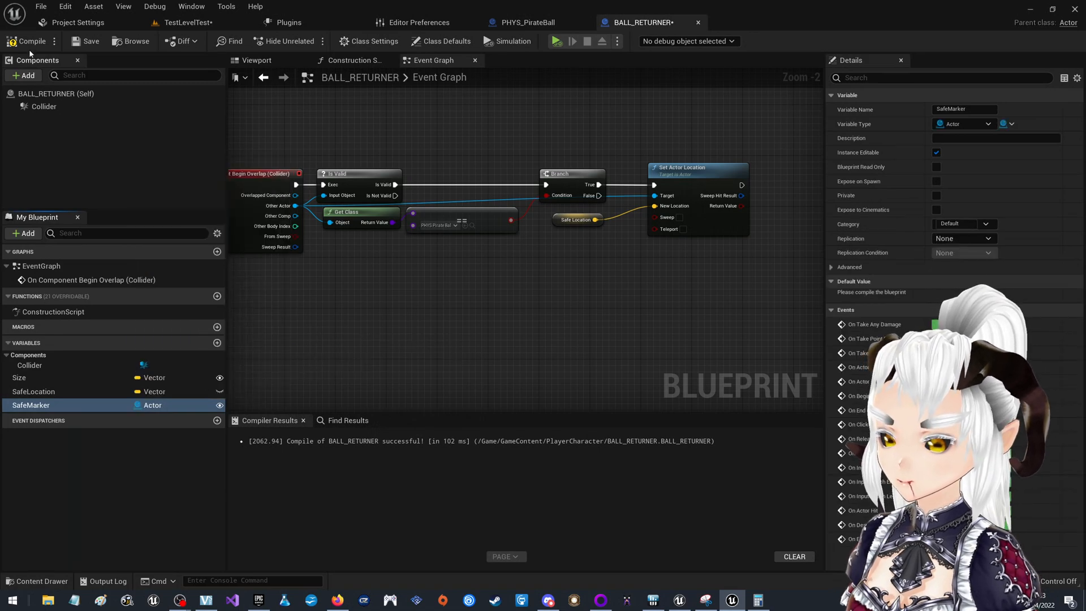
pyautogui.click(86, 41)
# In the Construction Script, add a Set SafeLocation node that runs after Set Box Extent.
pyautogui.click(350, 60)
pyautogui.moveTo(543, 177); pyautogui.dragTo(293, 155, button='right')
pyautogui.moveTo(34, 391); pyautogui.dragTo(463, 230)
pyautogui.moveTo(543, 228); pyautogui.dragTo(620, 229)
# Get the SafeMarker variable's actor location and feed it into the Safe Location input of the SET node.
pyautogui.moveTo(56, 405)
pyautogui.keyDown('ctrl'); pyautogui.mouseDown()
pyautogui.moveTo(395, 341)
pyautogui.moveTo(492, 357)
pyautogui.mouseUp(); pyautogui.keyUp('ctrl')
pyautogui.write('get actor loc')
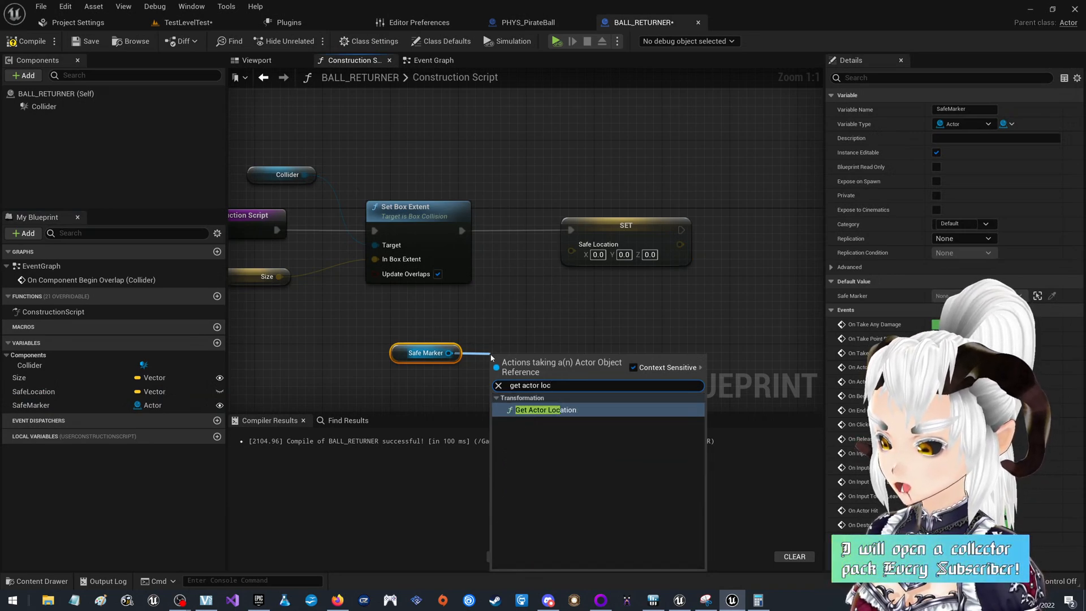
pyautogui.click(556, 410)
pyautogui.moveTo(543, 369)
pyautogui.mouseDown()
pyautogui.moveTo(524, 334)
pyautogui.moveTo(572, 245)
pyautogui.mouseUp()
# Stack the Safe Marker and Get Actor Location nodes above the SET node and move the group closer to Set Box Extent.
pyautogui.moveTo(554, 386)
pyautogui.mouseDown()
pyautogui.moveTo(441, 339)
pyautogui.moveTo(564, 184)
pyautogui.mouseUp()
pyautogui.click(626, 162)
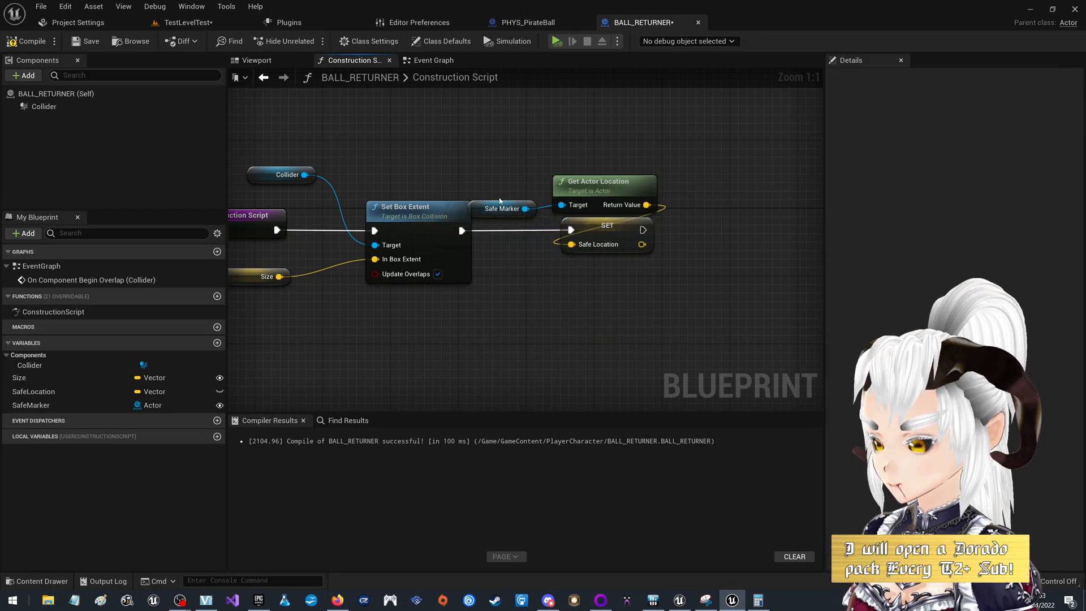
pyautogui.moveTo(502, 208); pyautogui.dragTo(589, 154)
pyautogui.click(654, 130)
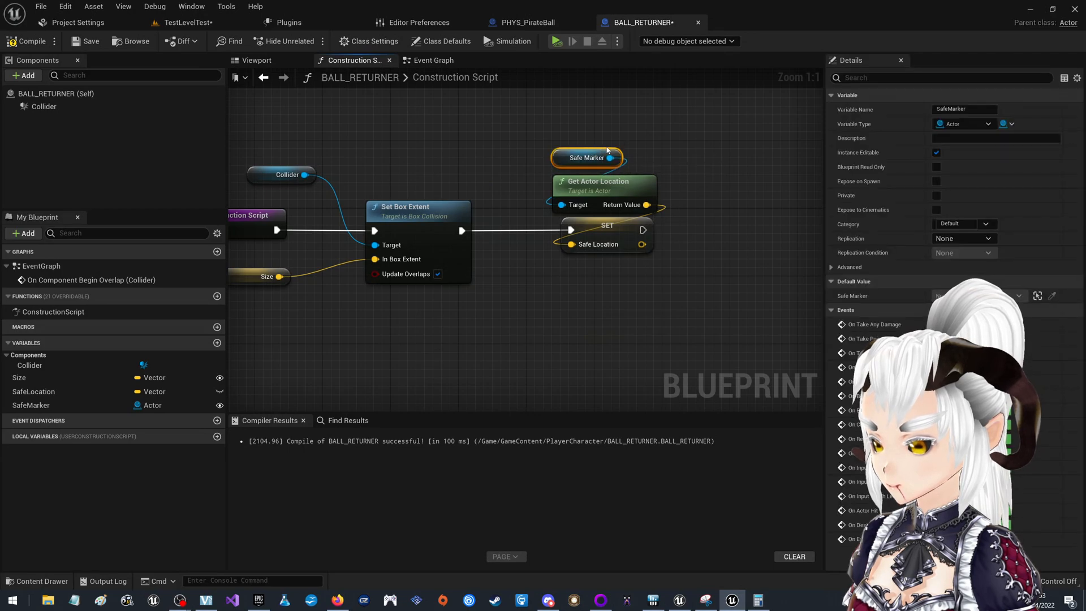
pyautogui.moveTo(705, 236); pyautogui.dragTo(549, 142)
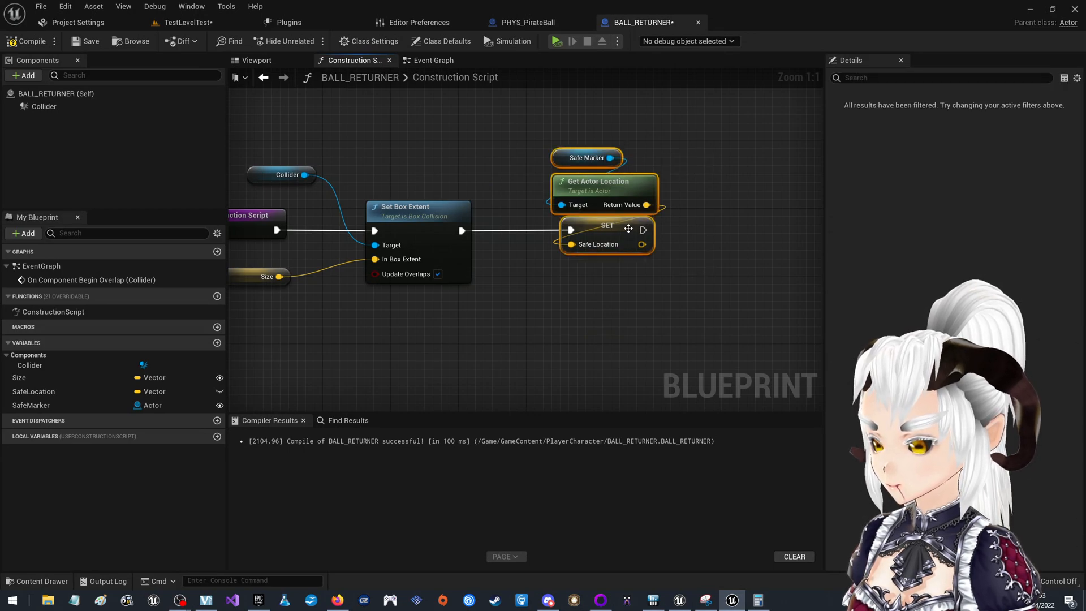
pyautogui.moveTo(629, 228); pyautogui.dragTo(571, 228)
# Stack the Collider and Size getter nodes directly above the Set Box Extent node.
pyautogui.moveTo(256, 175); pyautogui.dragTo(383, 183)
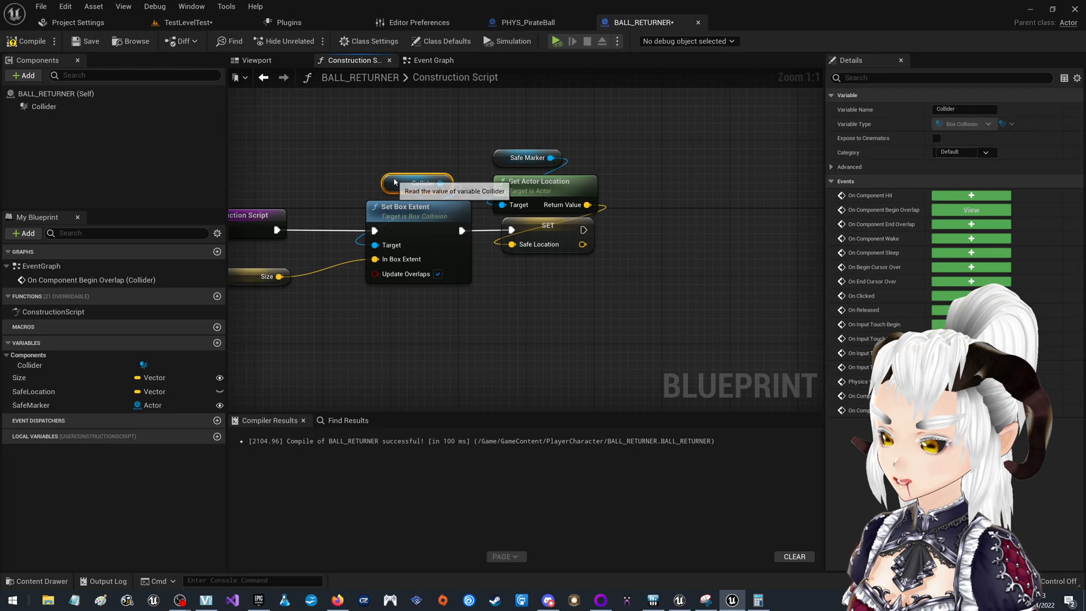
pyautogui.click(403, 152)
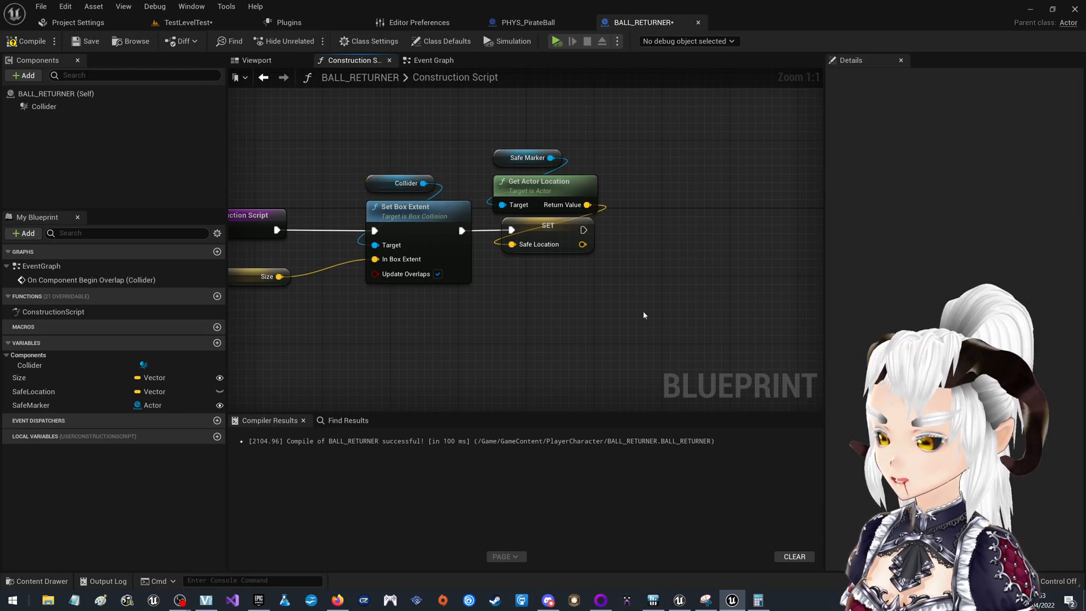
pyautogui.moveTo(417, 300); pyautogui.dragTo(545, 293, button='right')
pyautogui.moveTo(405, 276); pyautogui.dragTo(478, 303)
pyautogui.moveTo(510, 176); pyautogui.dragTo(510, 159)
pyautogui.moveTo(442, 300); pyautogui.dragTo(516, 148)
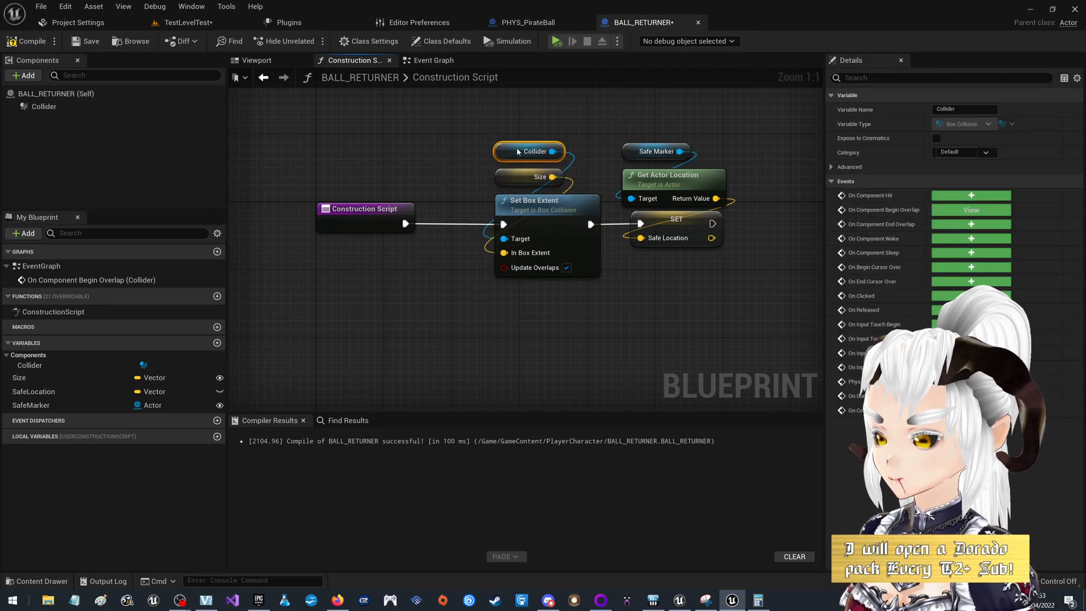
# Move the Set Box Extent and SafeLocation node groups closer to the Construction Script entry node, and compile and save.
pyautogui.moveTo(741, 290); pyautogui.dragTo(498, 143)
pyautogui.moveTo(536, 201); pyautogui.dragTo(487, 202)
pyautogui.click(641, 284)
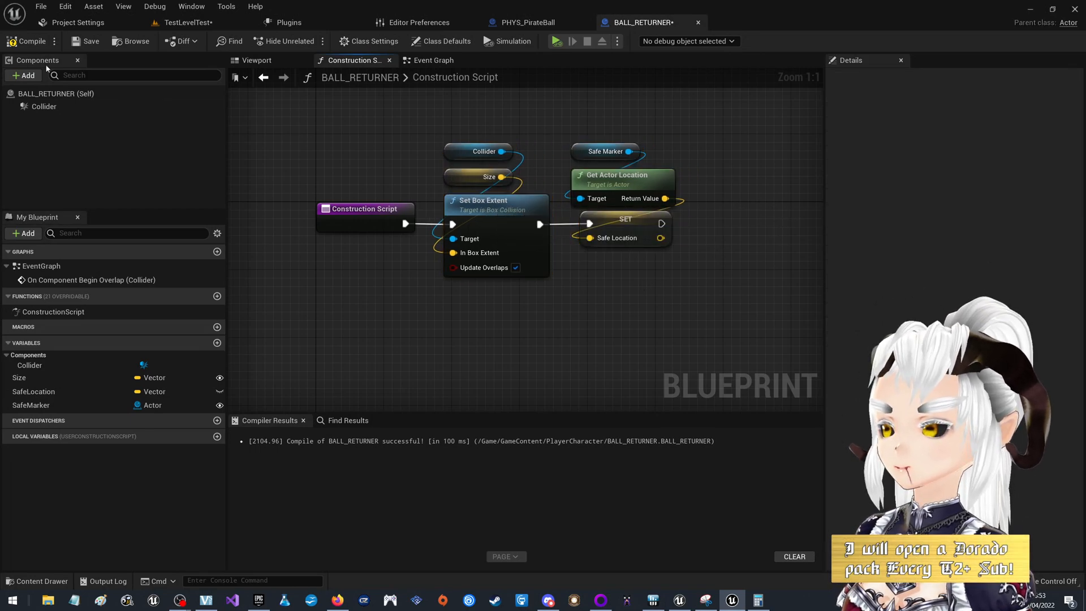
pyautogui.click(25, 41)
pyautogui.click(77, 43)
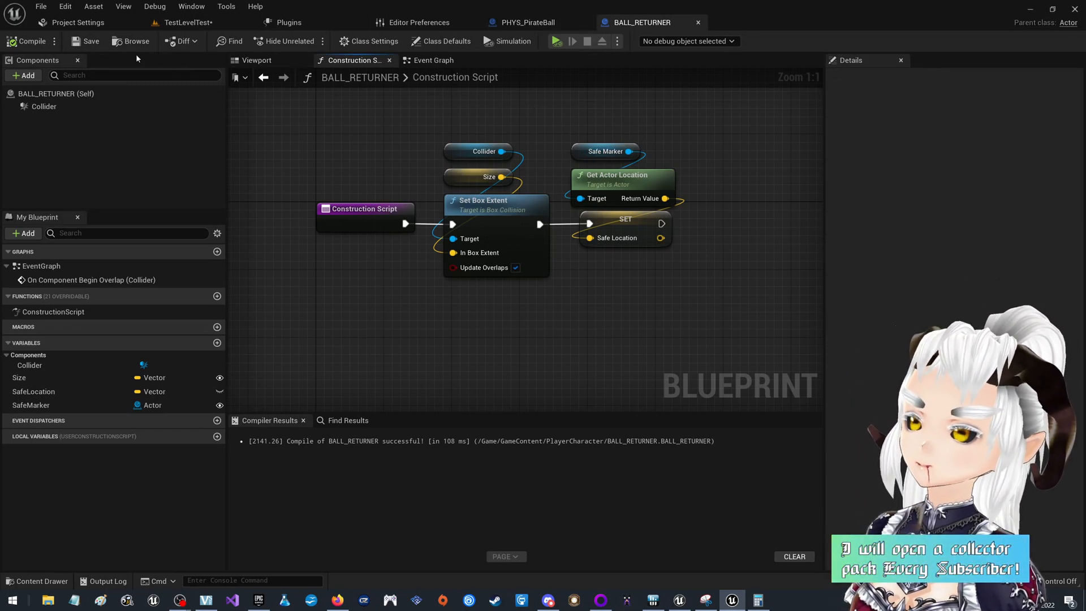
# In the TestLevelTest level's PlayerCharacter folder, create an Actor blueprint class named SAFE_MARKER.
pyautogui.click(545, 23)
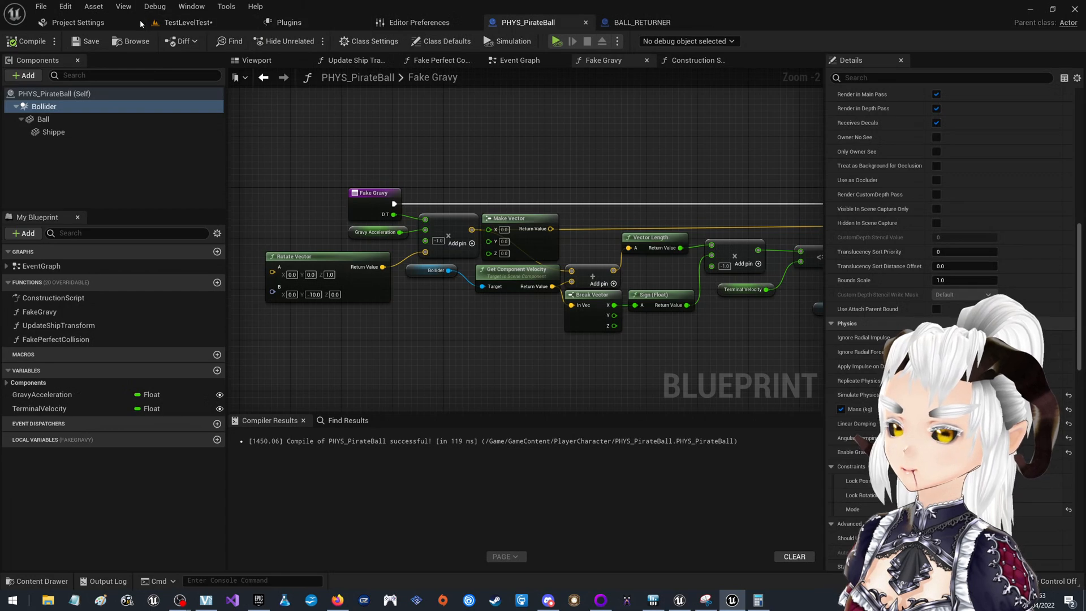
pyautogui.click(172, 23)
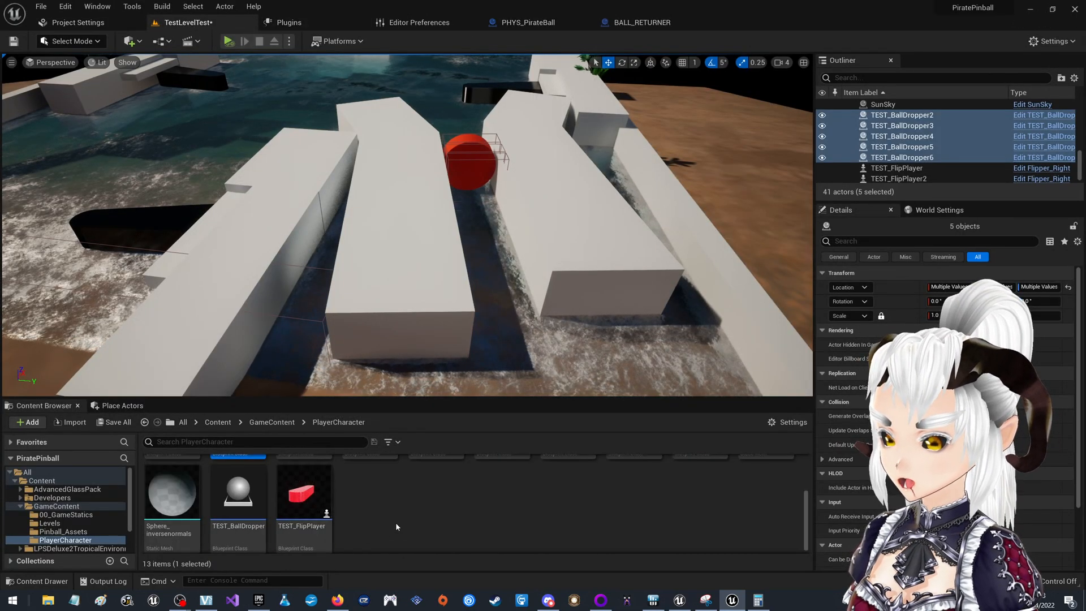
pyautogui.rightClick(396, 522)
pyautogui.click(456, 232)
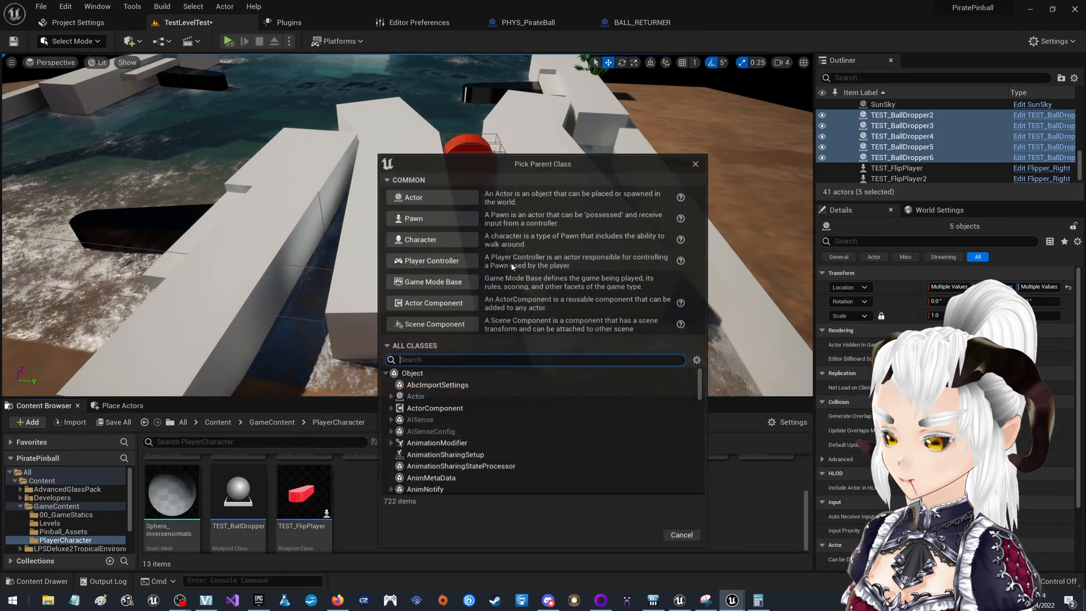
pyautogui.click(433, 197)
pyautogui.write('SA')
pyautogui.write('FE_')
pyautogui.write('MARKER')
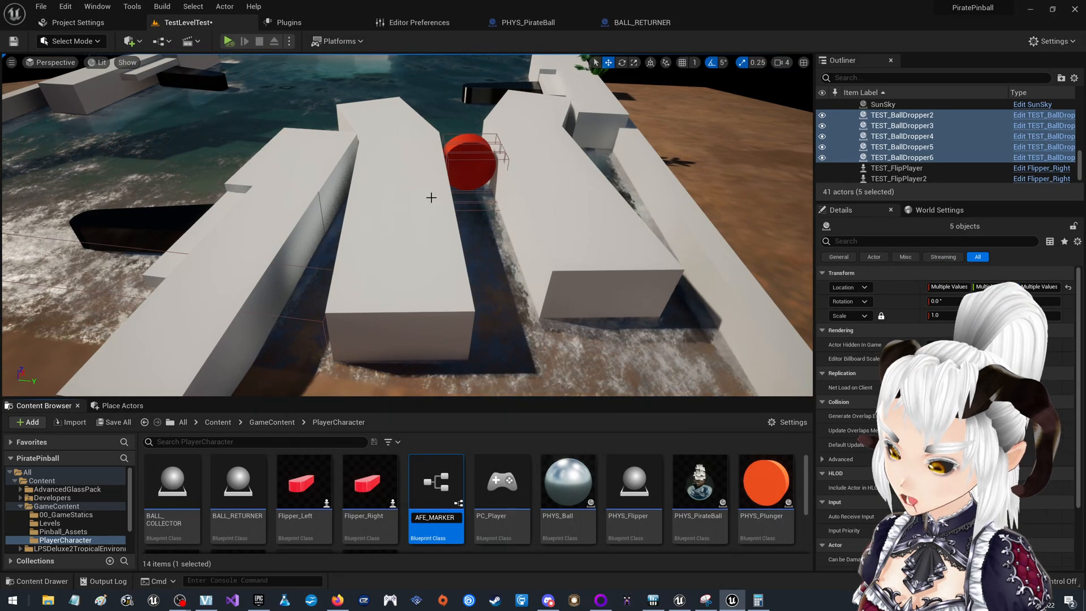
pyautogui.press('Return')
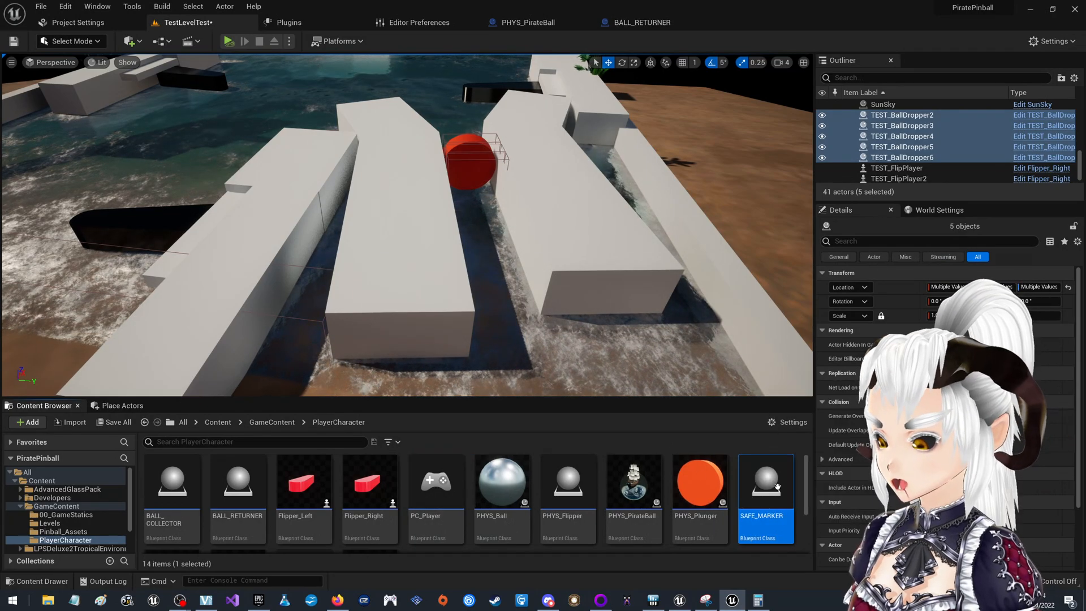
# Open the SAFE_MARKER blueprint and add a Static Mesh component named MARKER_MESH.
pyautogui.doubleClick(752, 465)
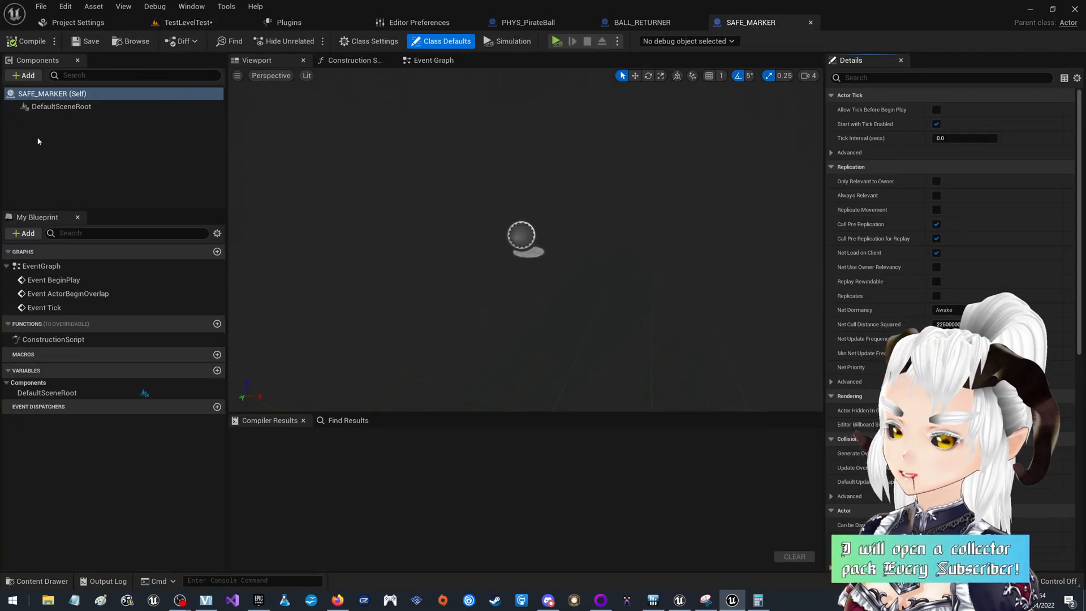
pyautogui.click(32, 75)
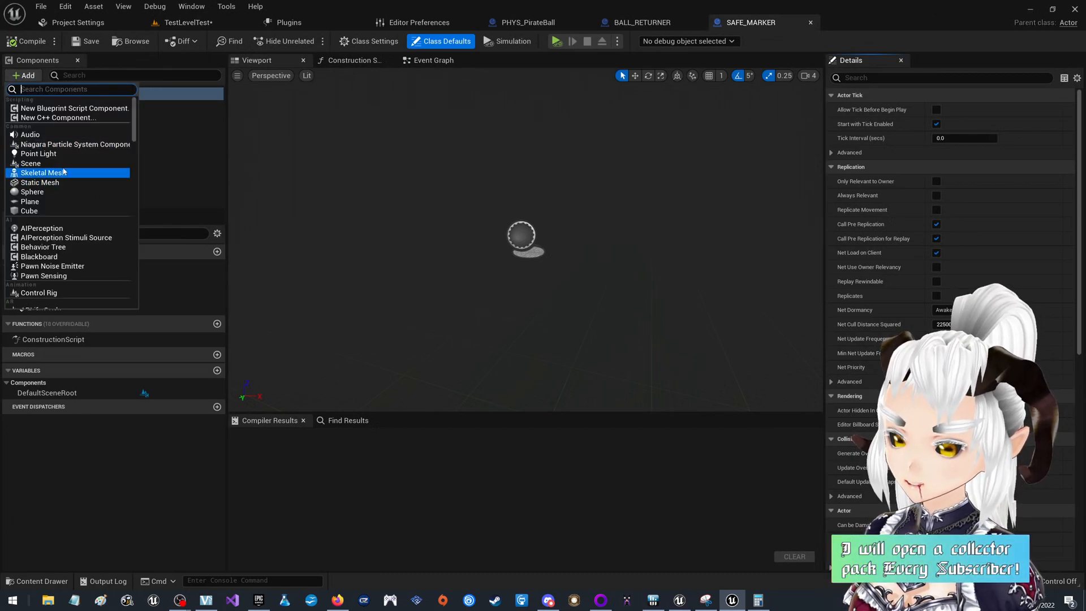
pyautogui.click(40, 182)
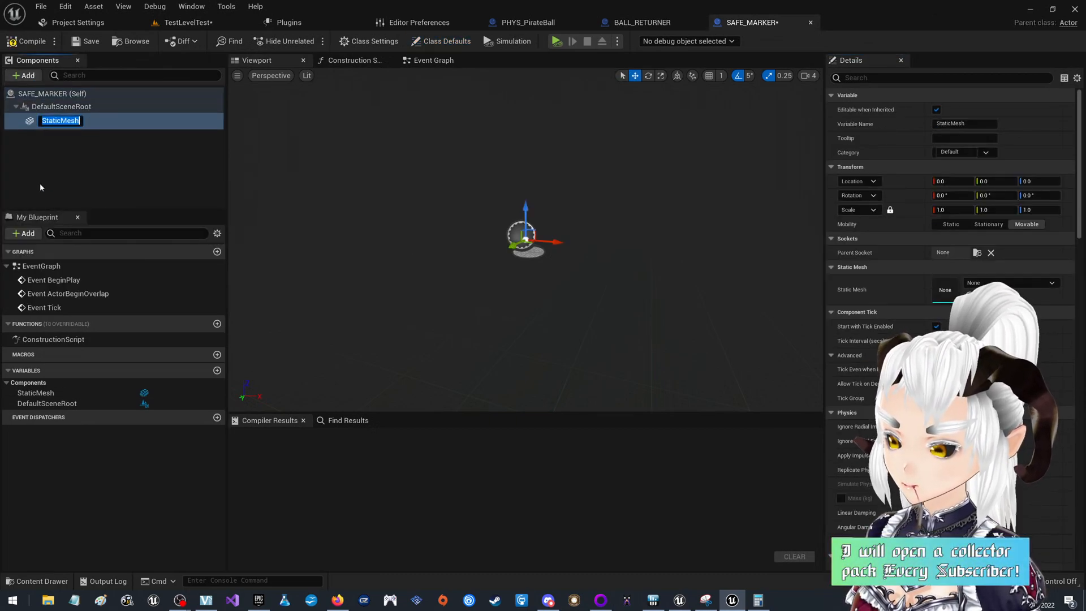
pyautogui.write('MARKER')
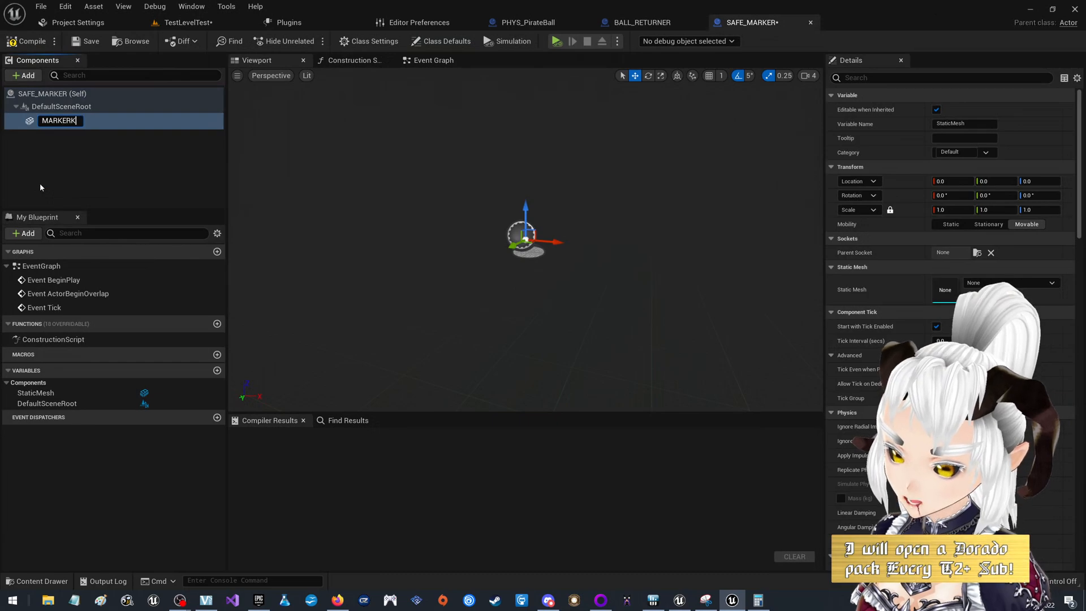
pyautogui.write('_MESH')
pyautogui.press('Return')
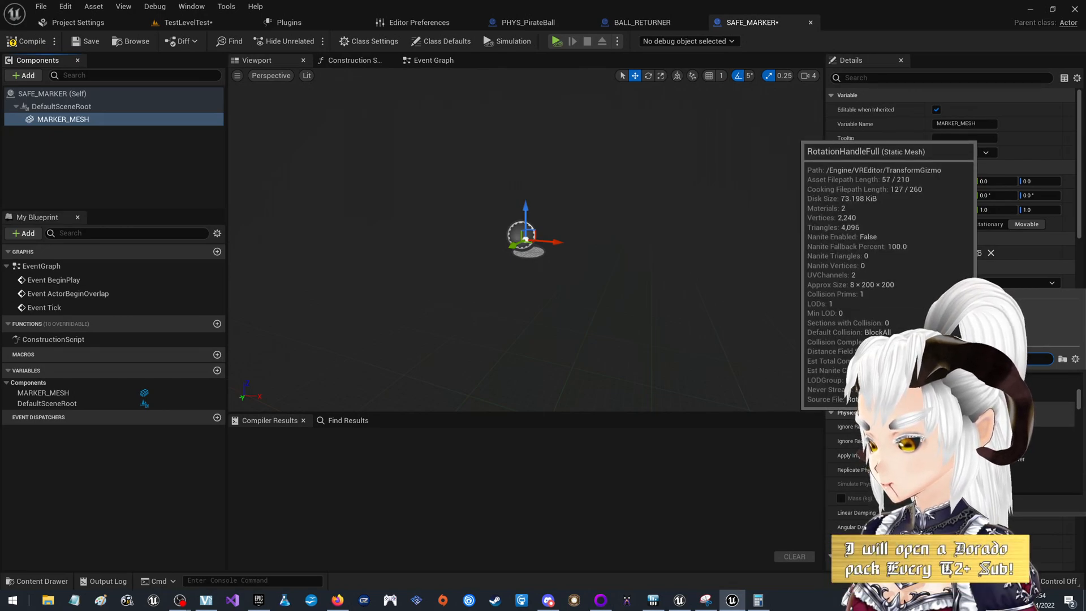
# Assign the RotationHandleFull static mesh to the MARKER_MESH component.
pyautogui.click(981, 415)
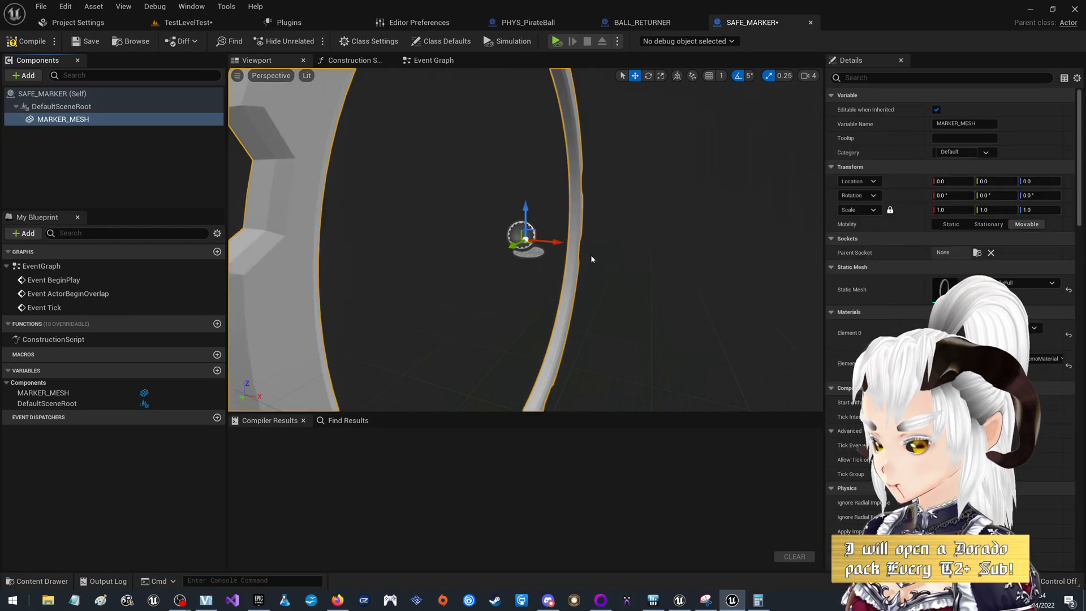
pyautogui.press('s')
pyautogui.moveTo(701, 265)
pyautogui.mouseDown(button='right')
pyautogui.moveTo(735, 248)
pyautogui.moveTo(713, 266)
pyautogui.mouseUp(button='right')
pyautogui.press('a')
pyautogui.press('w')
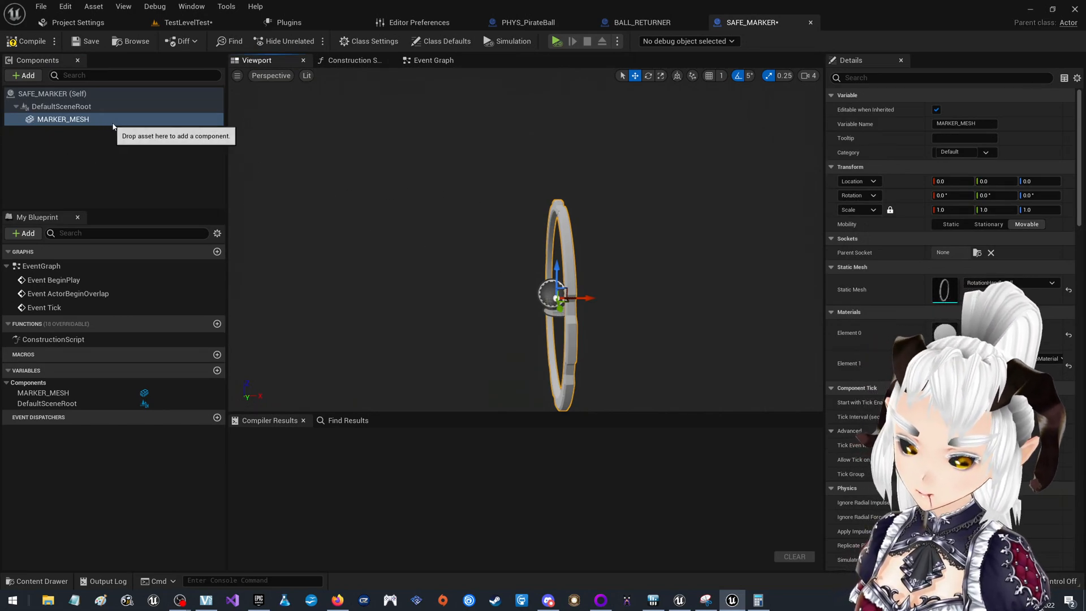
# Rotate MARKER_MESH 90° about the Y axis so the ring lies flat.
pyautogui.click(66, 120)
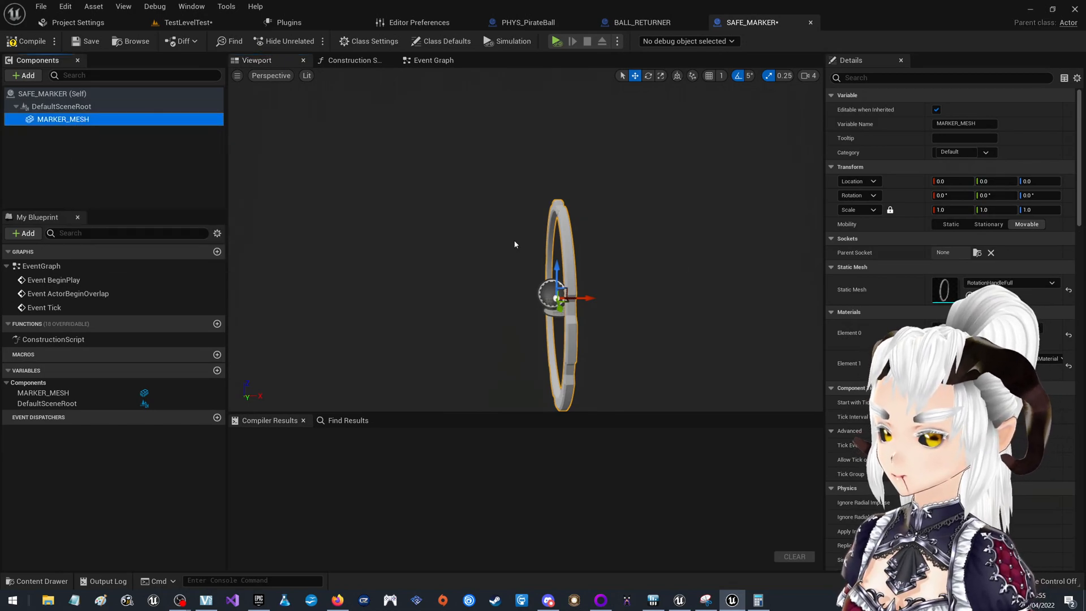
pyautogui.click(559, 269)
pyautogui.press('e')
pyautogui.moveTo(546, 264); pyautogui.dragTo(572, 333)
pyautogui.moveTo(591, 179); pyautogui.dragTo(775, 198, button='right')
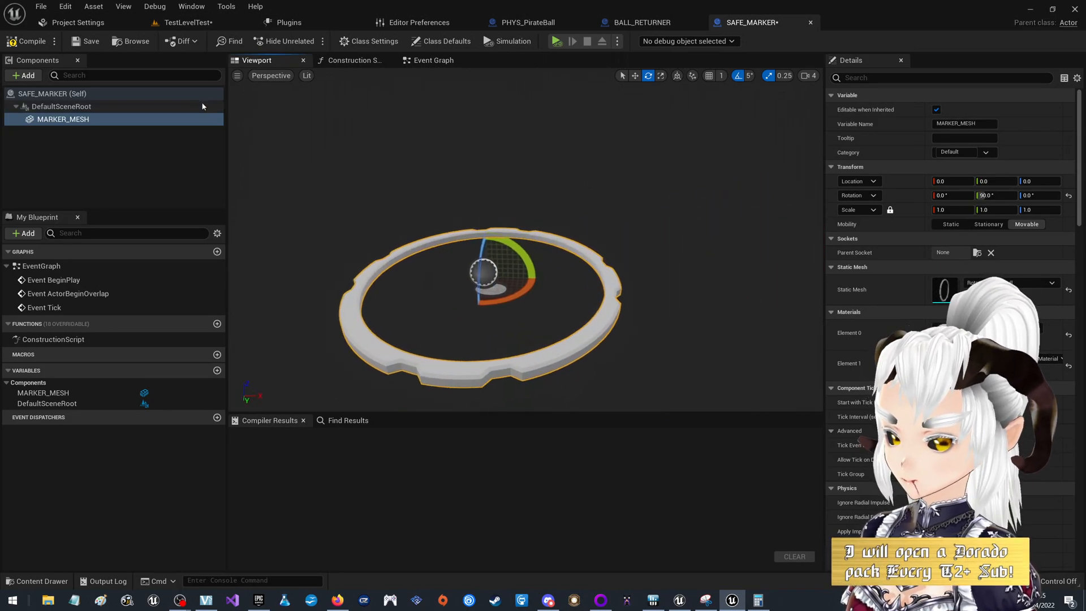
# Add a Static Mesh component named BLOOB as a child of MARKER_MESH.
pyautogui.click(15, 78)
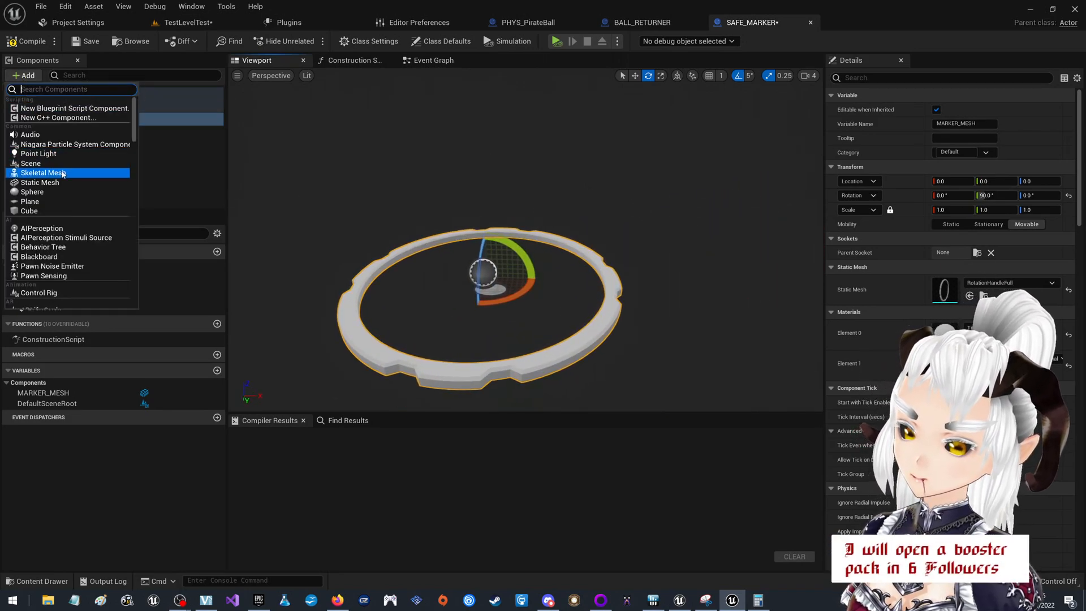
pyautogui.write('stati')
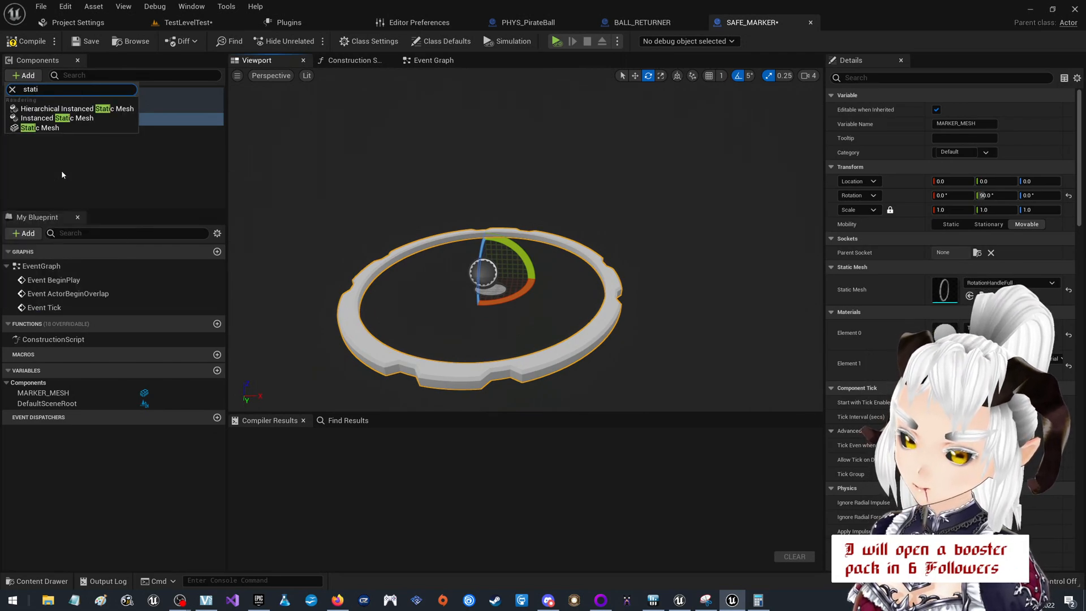
pyautogui.click(40, 128)
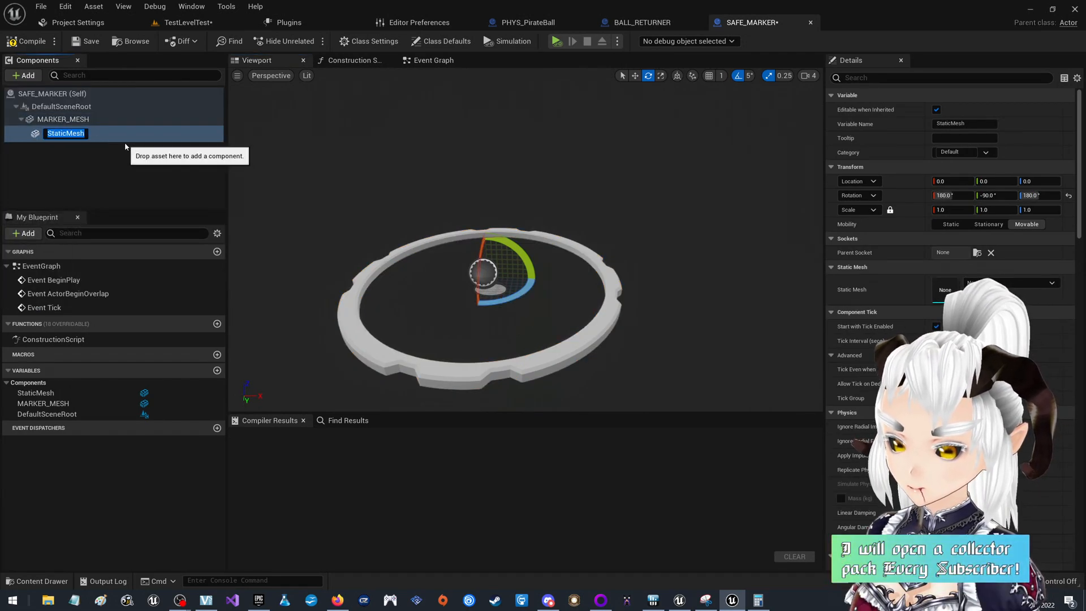
pyautogui.write('BLOOB')
pyautogui.press('Return')
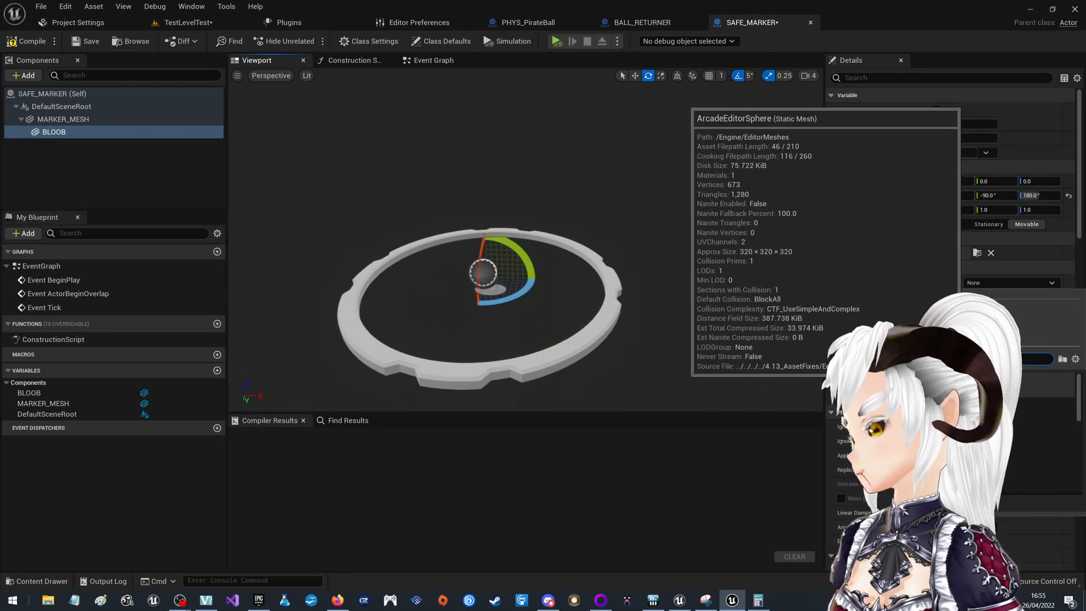
# Assign the ArcadeEditorSphere static mesh to the BLOOB component and examine its size against the ring.
pyautogui.click(966, 383)
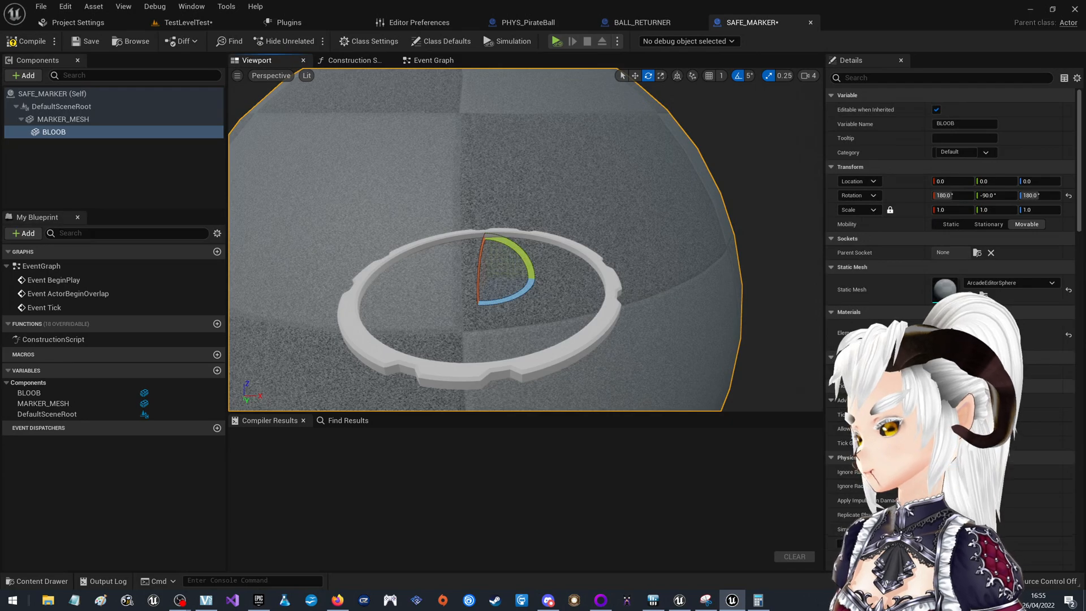
pyautogui.moveTo(642, 180); pyautogui.dragTo(730, 141, button='right')
pyautogui.moveTo(656, 261)
pyautogui.mouseDown(button='right')
pyautogui.moveTo(656, 274)
pyautogui.moveTo(645, 243)
pyautogui.moveTo(649, 260)
pyautogui.mouseUp(button='right')
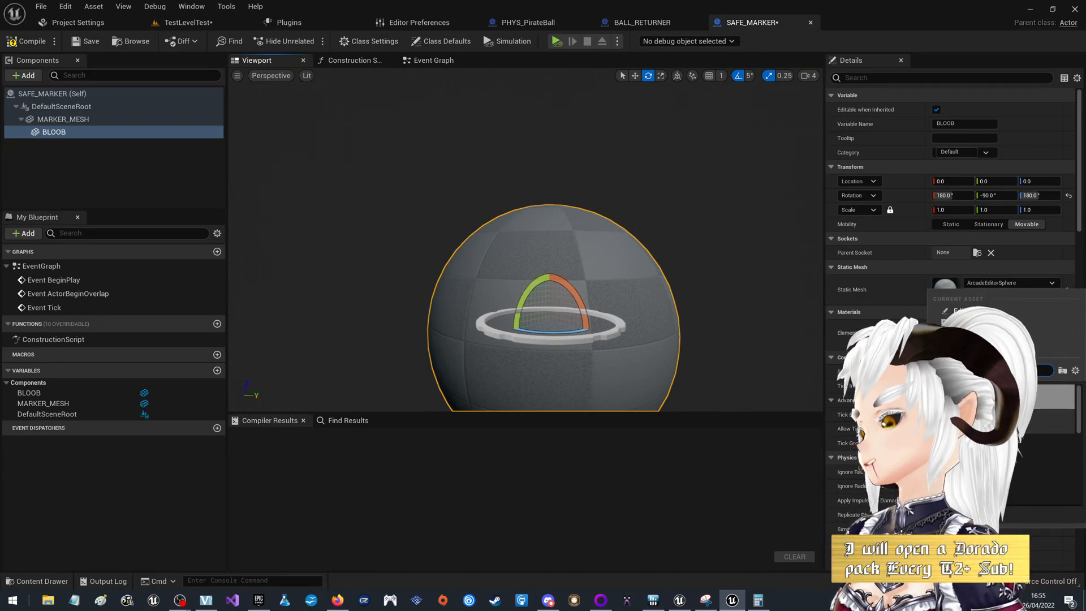
# Set BLOOB's static mesh to EditorSphere and scale it uniformly to 0.1.
pyautogui.click(991, 444)
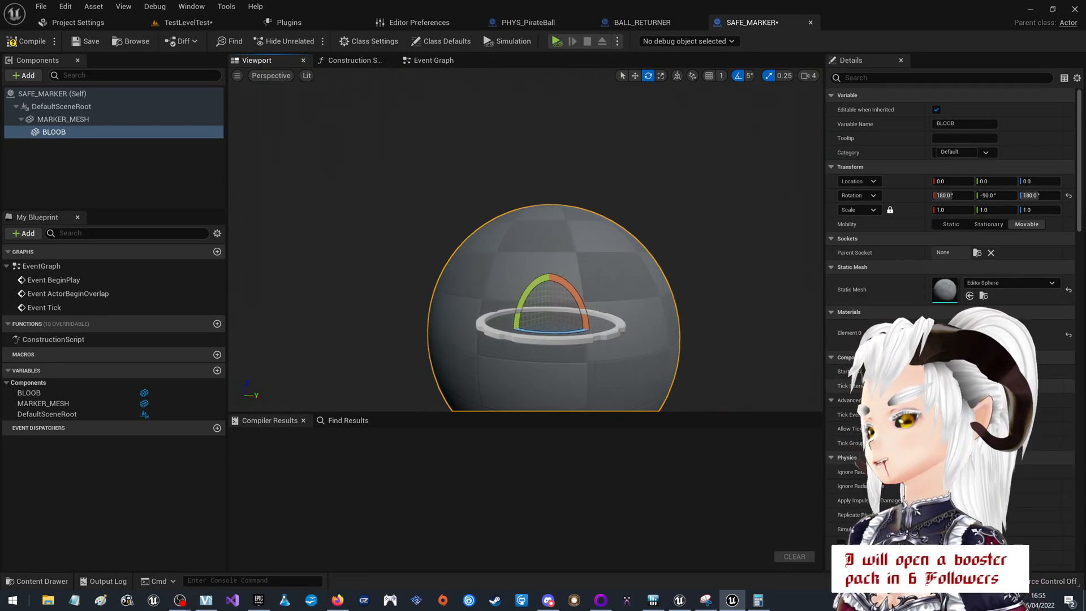
pyautogui.moveTo(688, 290); pyautogui.dragTo(583, 316, button='right')
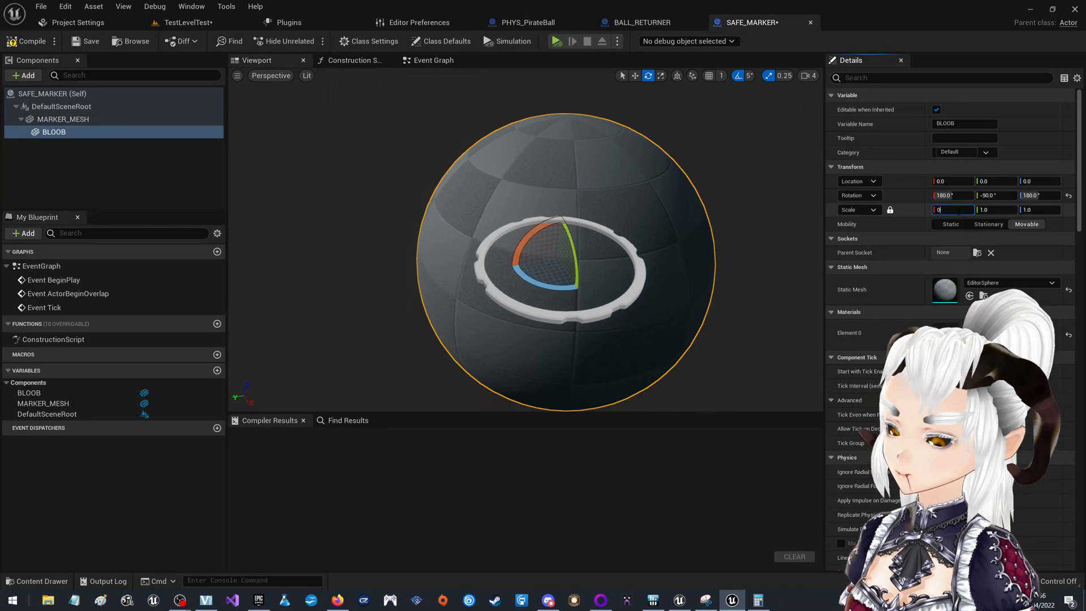
pyautogui.write('.1')
pyautogui.press('Return')
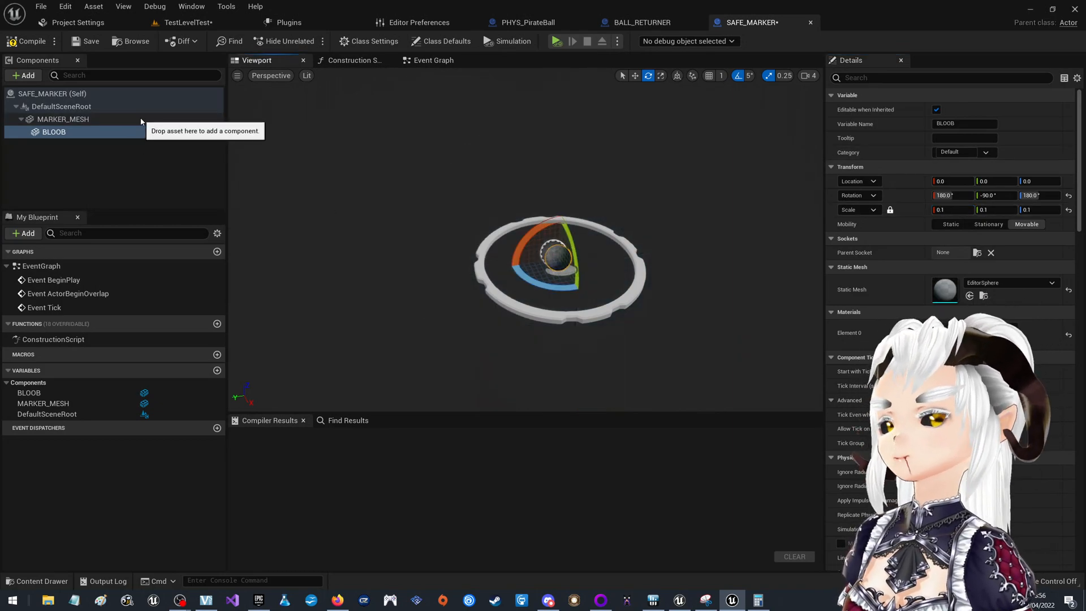
# Apply a white emissive material to the BLOOB sphere at the ring's centre.
pyautogui.click(164, 119)
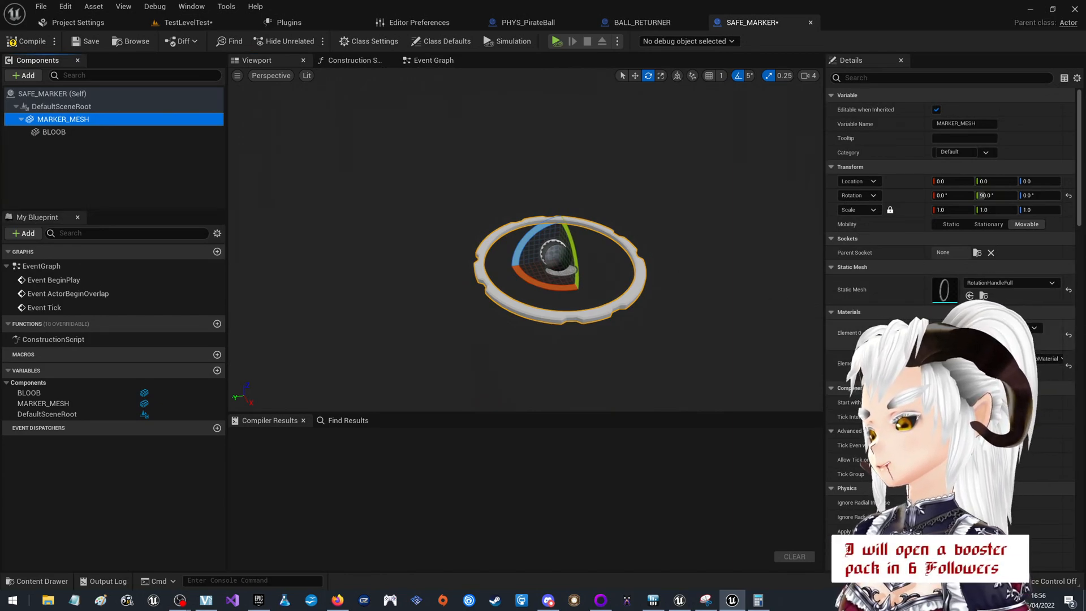
pyautogui.click(85, 132)
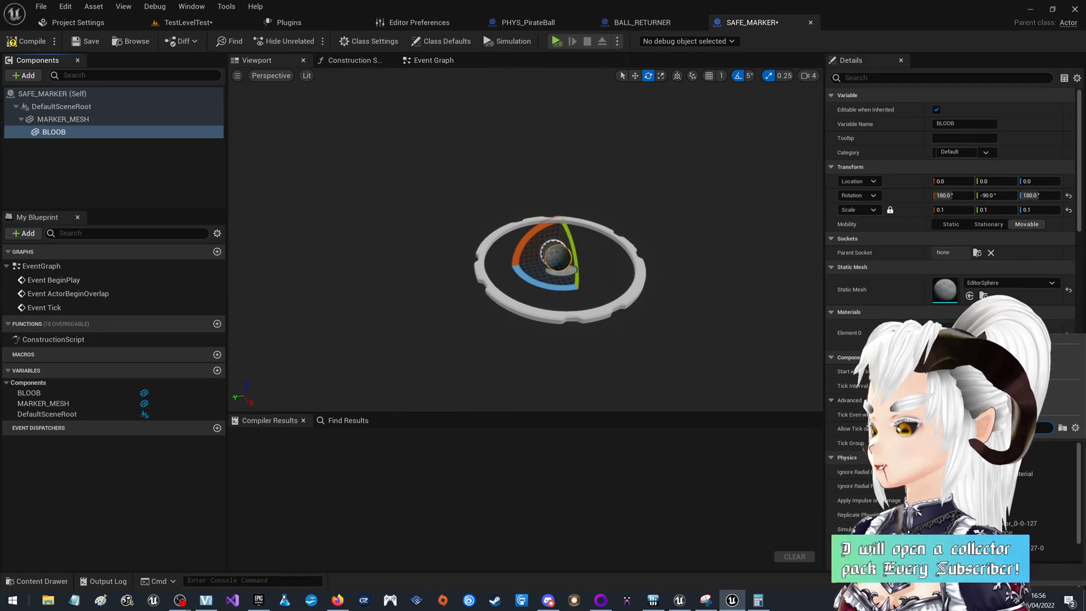
pyautogui.click(984, 498)
# Set the Element 0 material of MARKER_MESH to EmissiveMeshMaterial.
pyautogui.click(62, 118)
pyautogui.click(996, 329)
pyautogui.write('emiss')
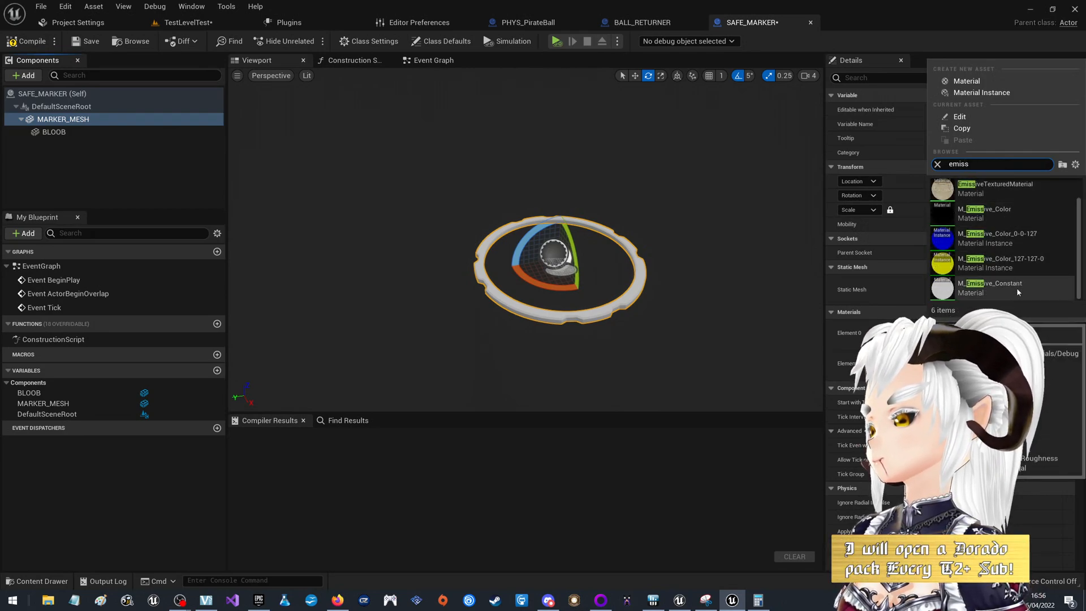
pyautogui.scroll(1, 1001, 258)
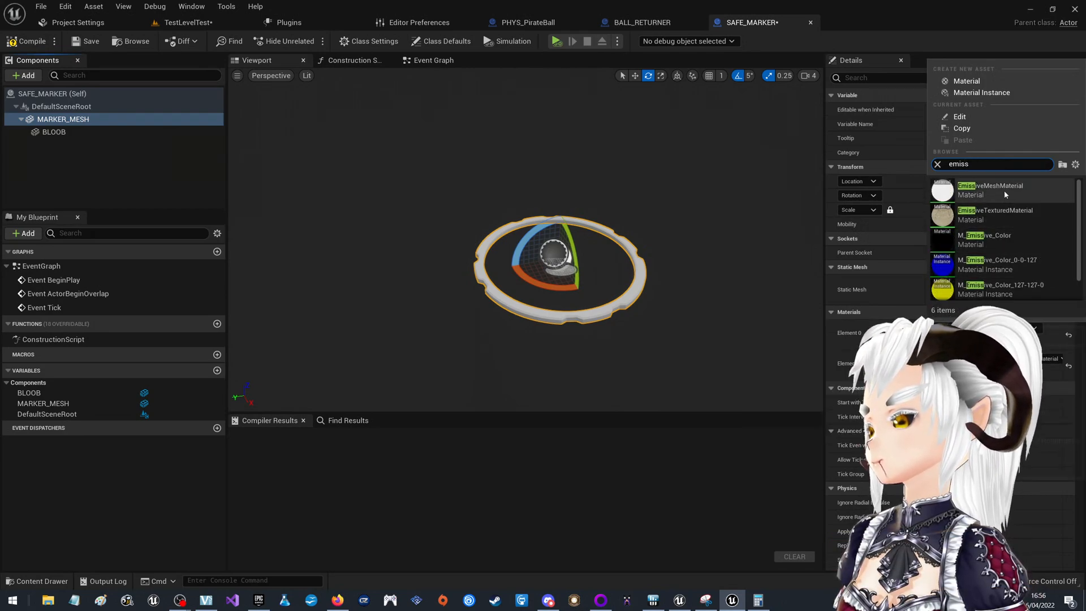
pyautogui.click(996, 190)
pyautogui.moveTo(650, 255); pyautogui.dragTo(678, 243, button='right')
# Set the second material element of MARKER_MESH to EmissiveMeshMaterial as well.
pyautogui.click(1011, 359)
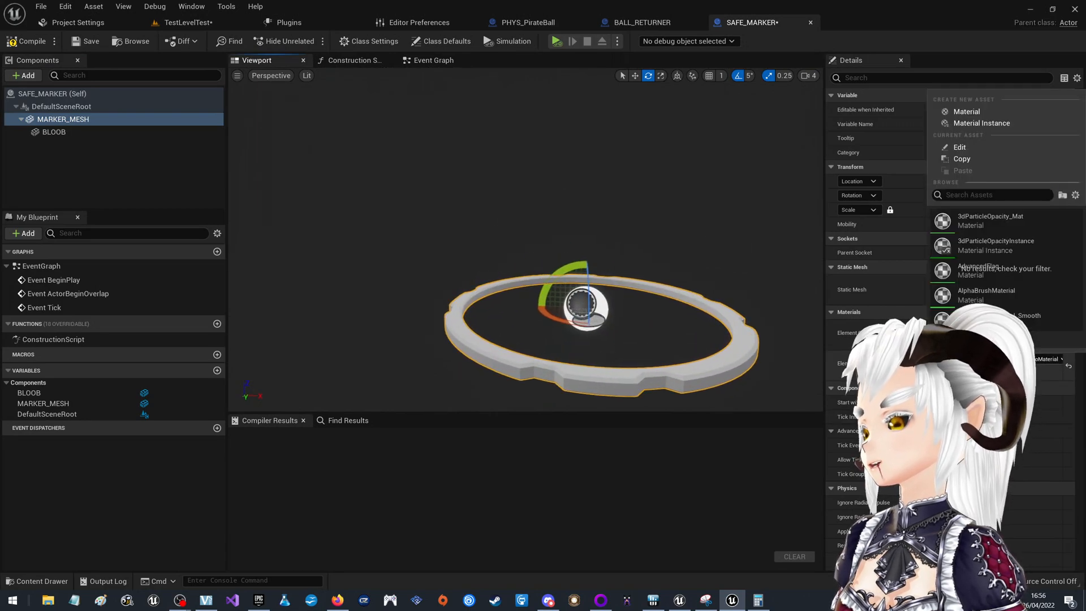
pyautogui.write('m')
pyautogui.press('BackSpace')
pyautogui.write('emiss')
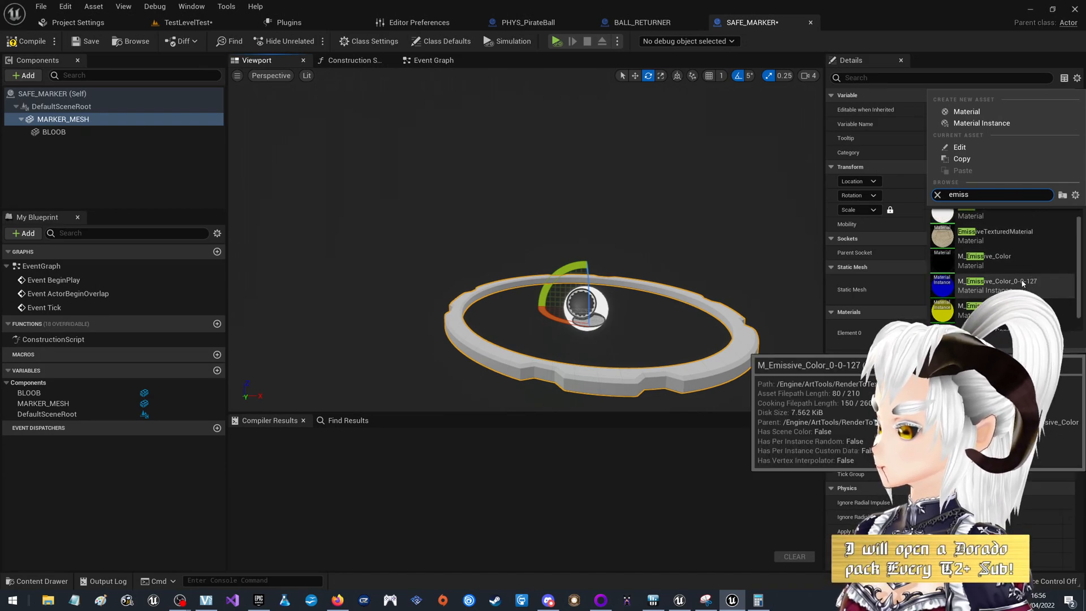
pyautogui.click(996, 219)
pyautogui.moveTo(637, 202); pyautogui.dragTo(645, 305, button='right')
pyautogui.scroll(5, 392, 140)
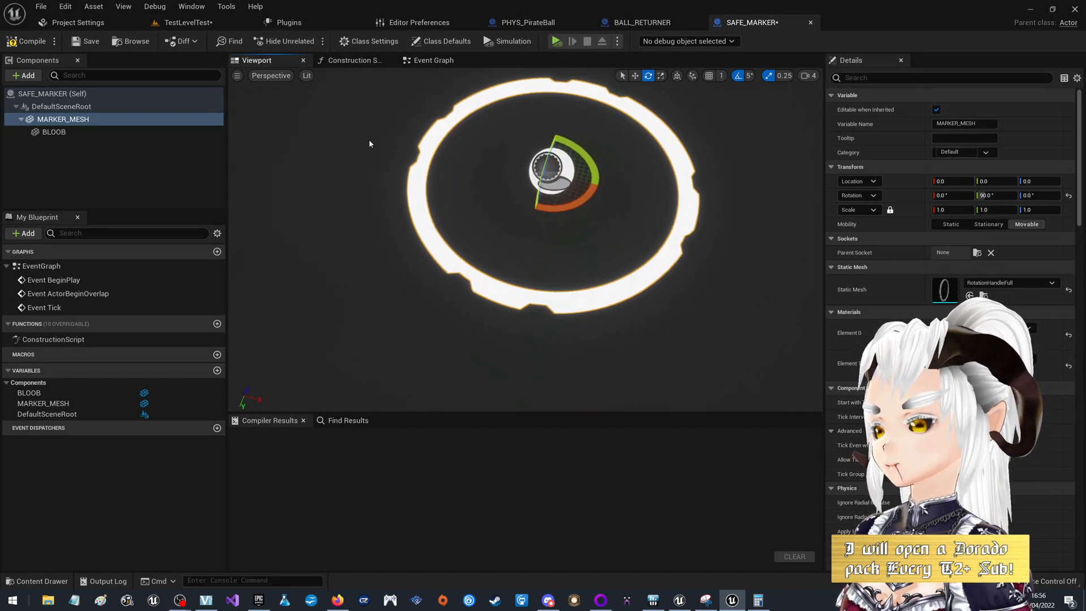
# Enable Hidden in Game on DefaultSceneRoot, and compile and save the SAFE_MARKER blueprint.
pyautogui.click(69, 95)
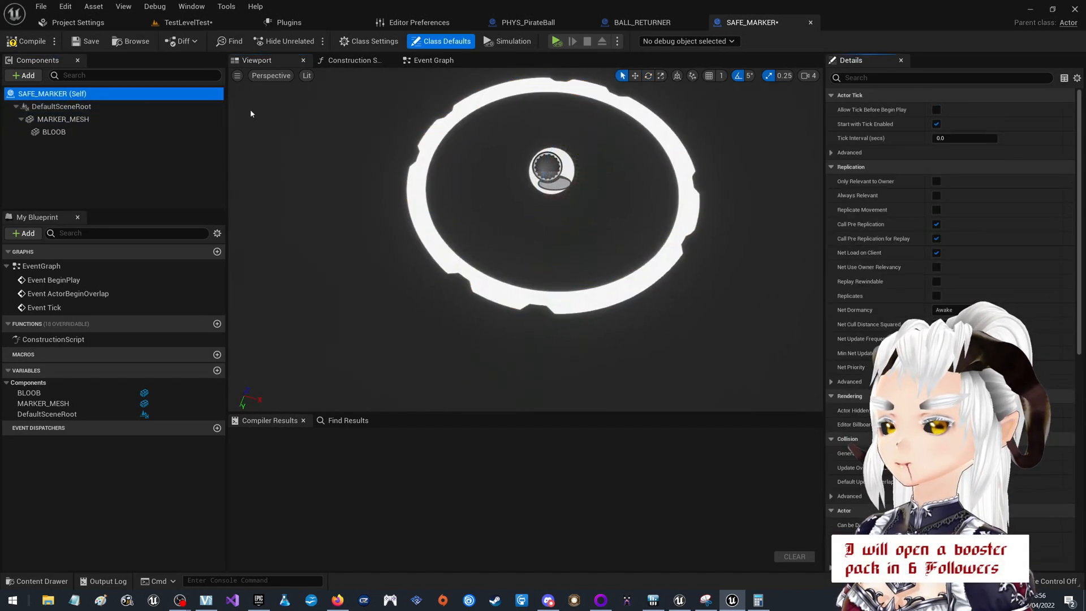
pyautogui.click(56, 106)
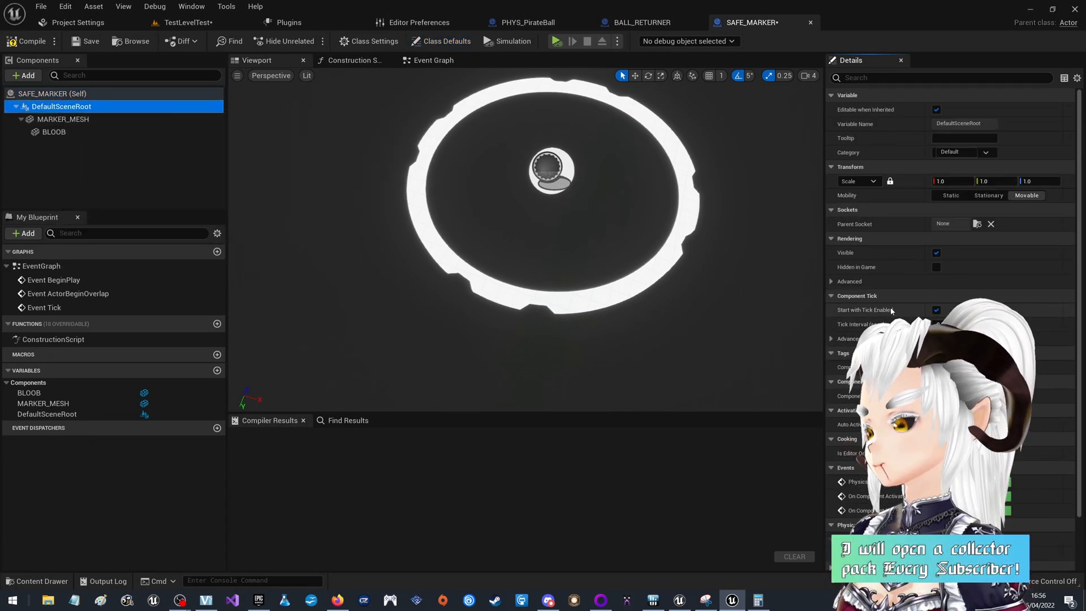
pyautogui.click(936, 267)
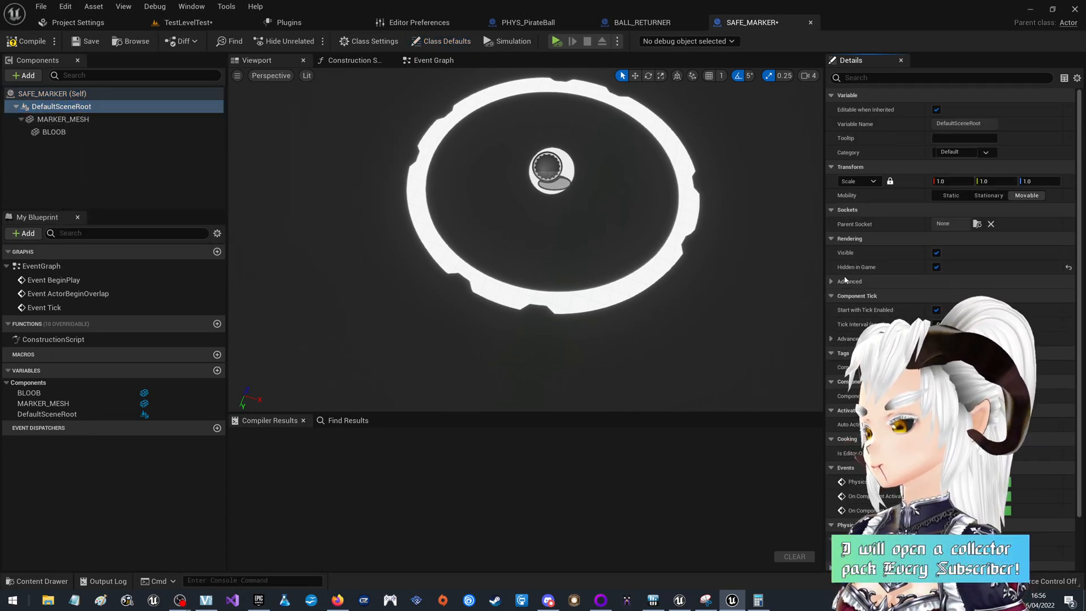
pyautogui.click(936, 282)
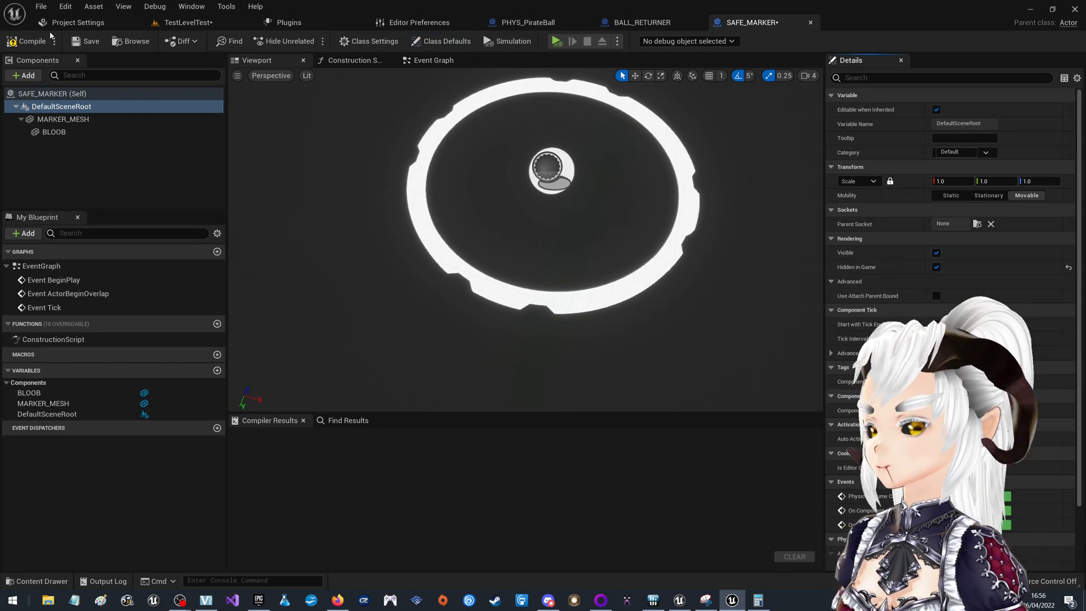
pyautogui.click(25, 41)
pyautogui.click(86, 45)
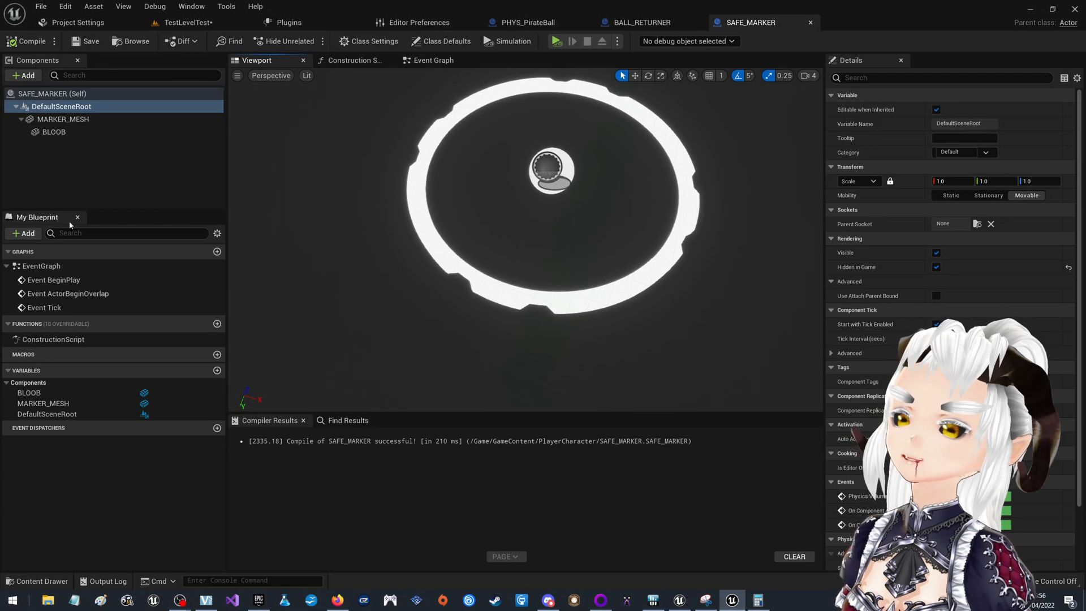
# Add a Rotating Movement component to SAFE_MARKER, keeping its default name.
pyautogui.click(26, 75)
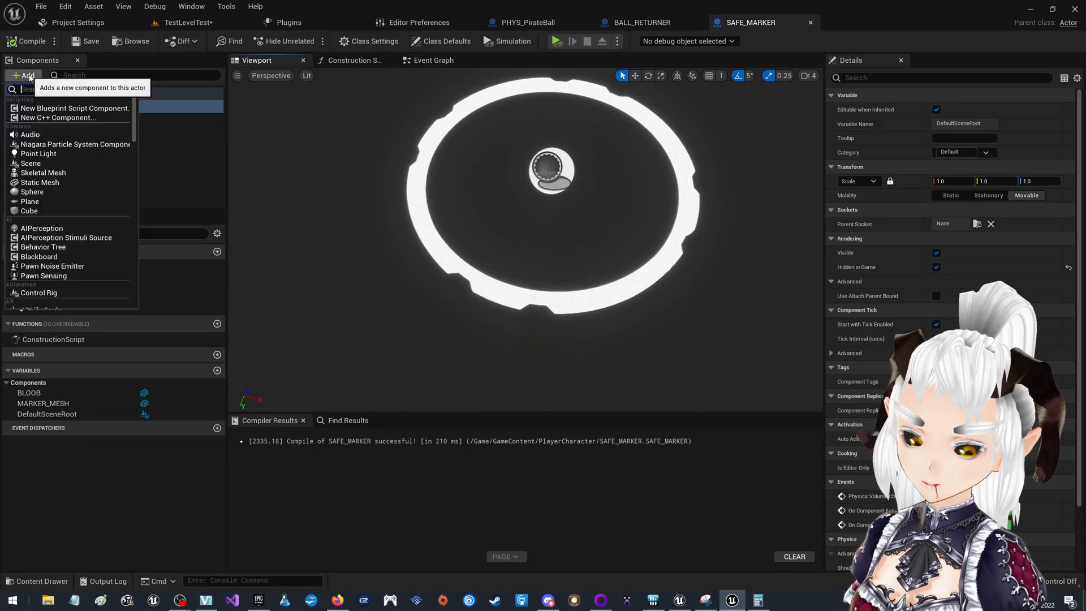
pyautogui.write('rotat')
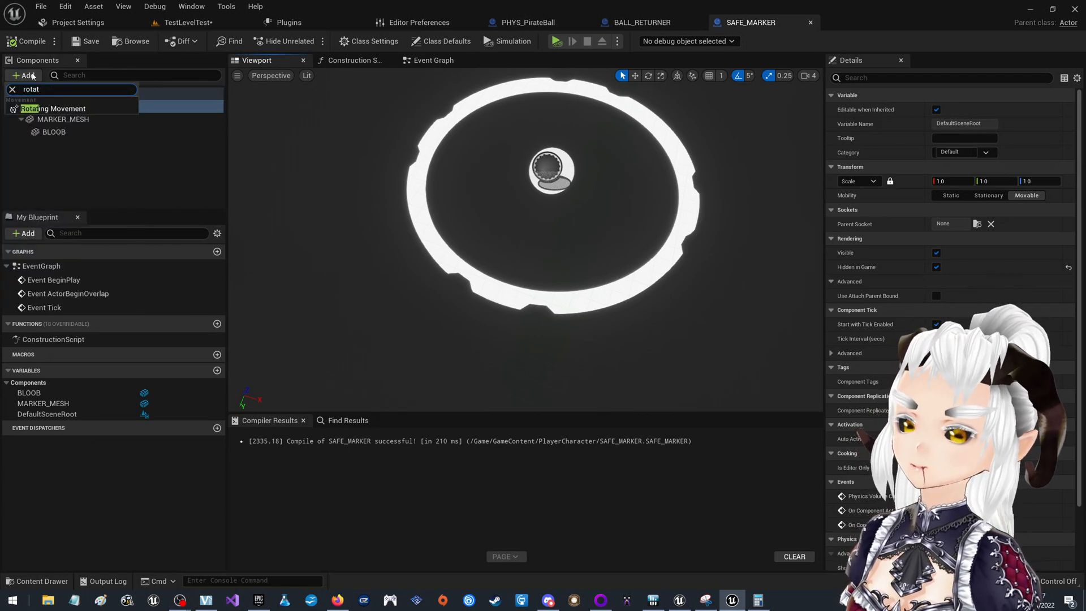
pyautogui.click(74, 109)
pyautogui.press('Return')
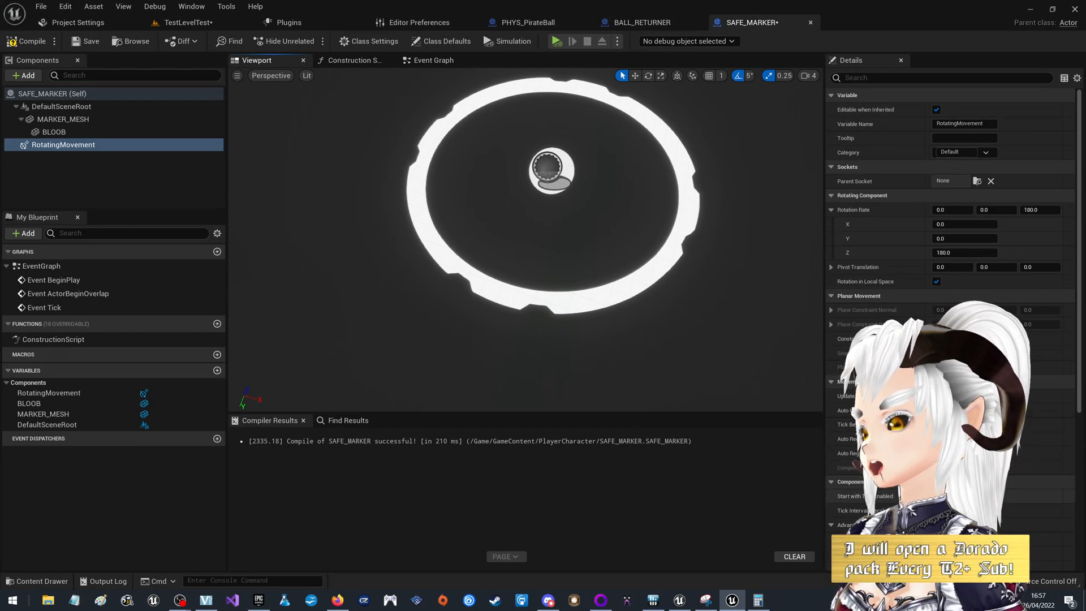
# Set the RotatingMovement component's rotation rate to 32 on X and 79 on Y.
pyautogui.scroll(-2, 950, 283)
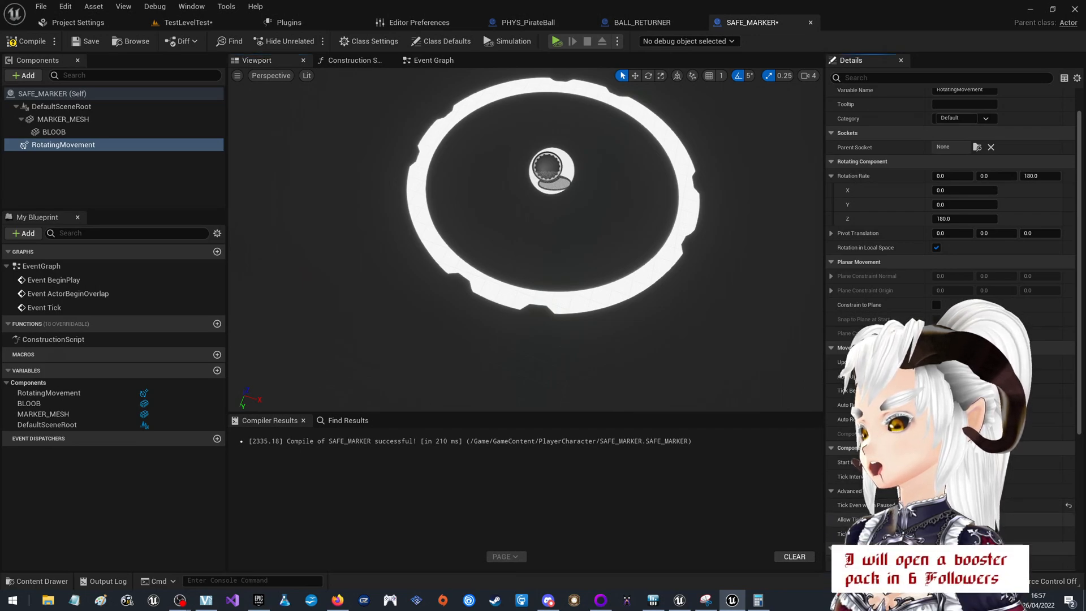
pyautogui.scroll(-4, 950, 283)
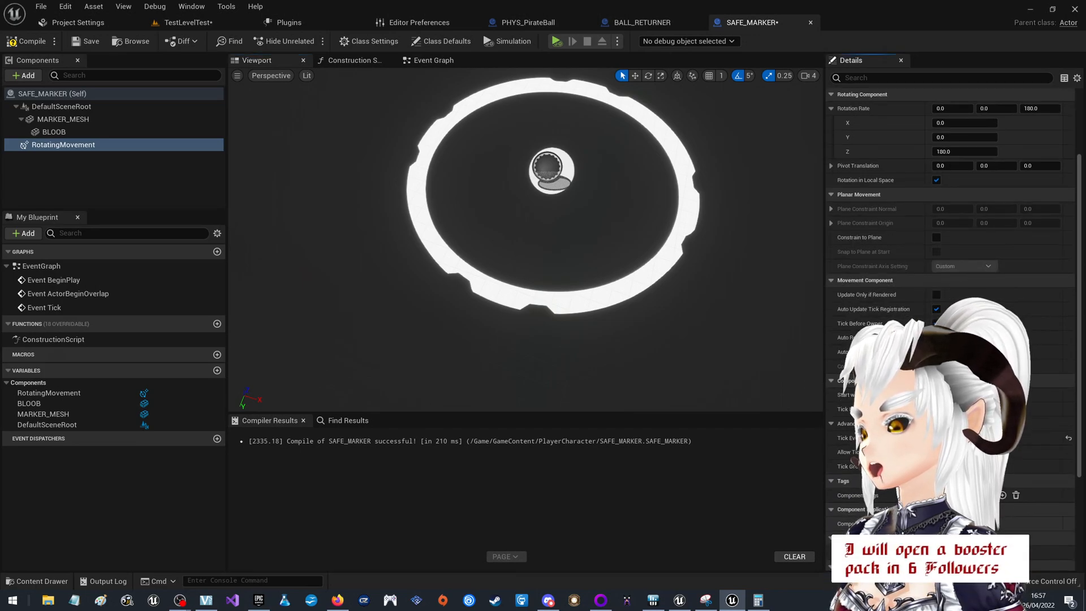
pyautogui.scroll(-4, 950, 283)
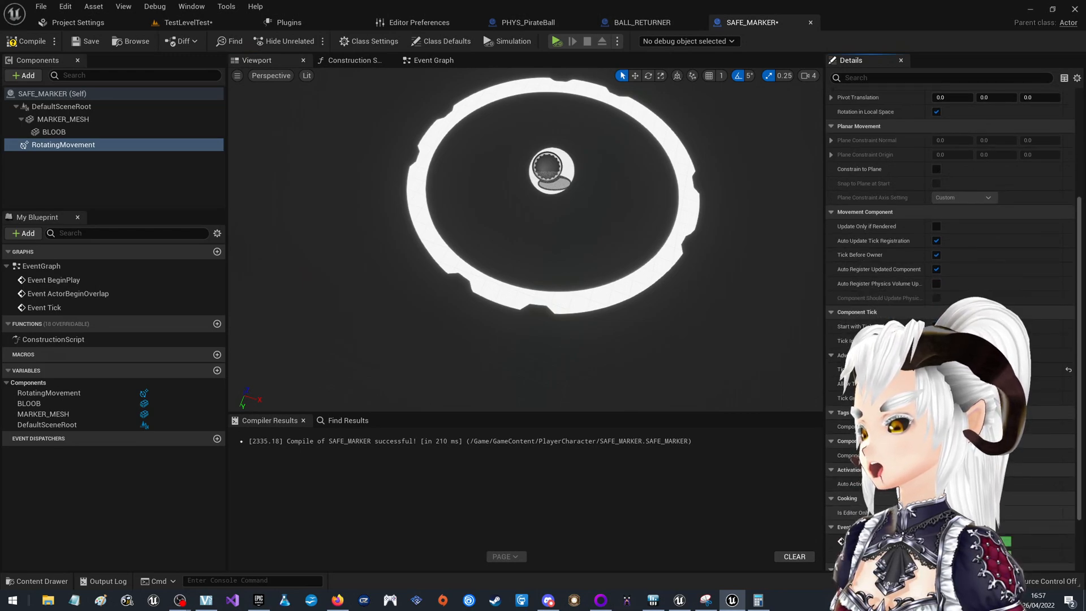
pyautogui.scroll(-4, 950, 283)
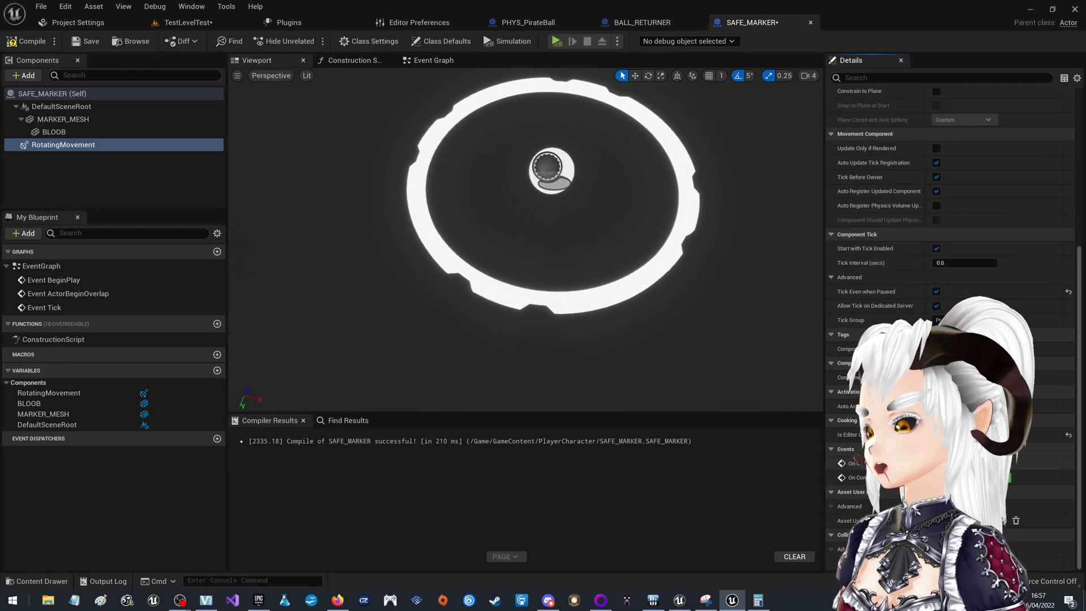
pyautogui.scroll(15, 955, 278)
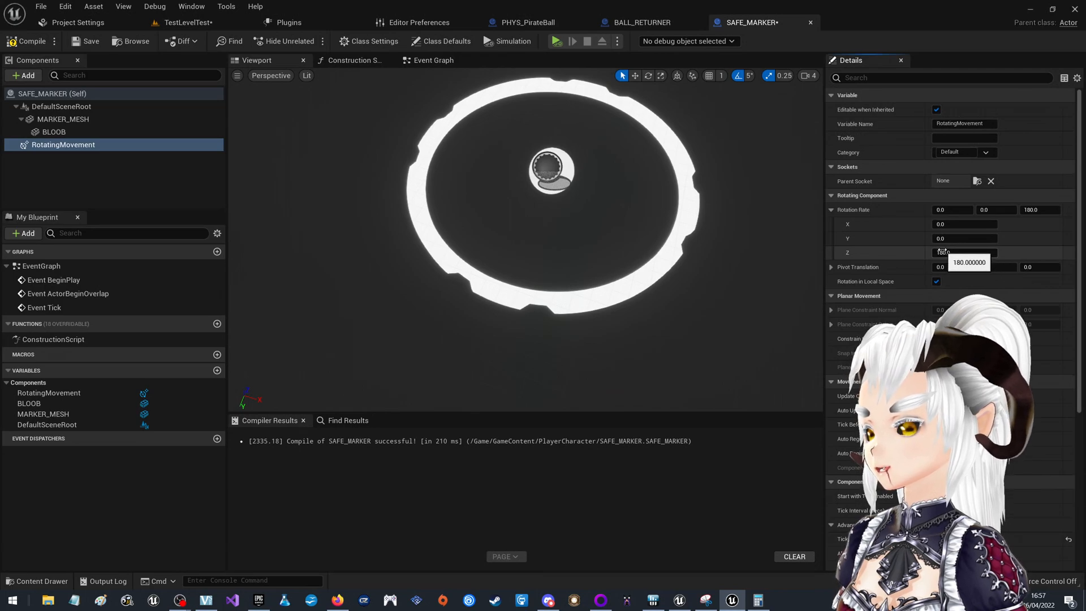
pyautogui.click(955, 252)
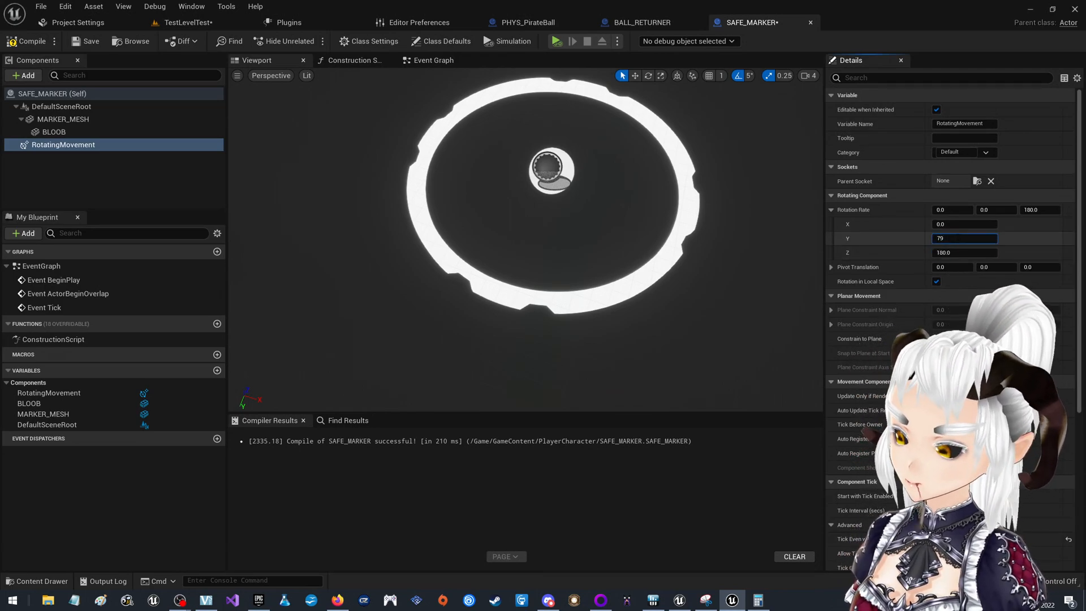
pyautogui.click(958, 225)
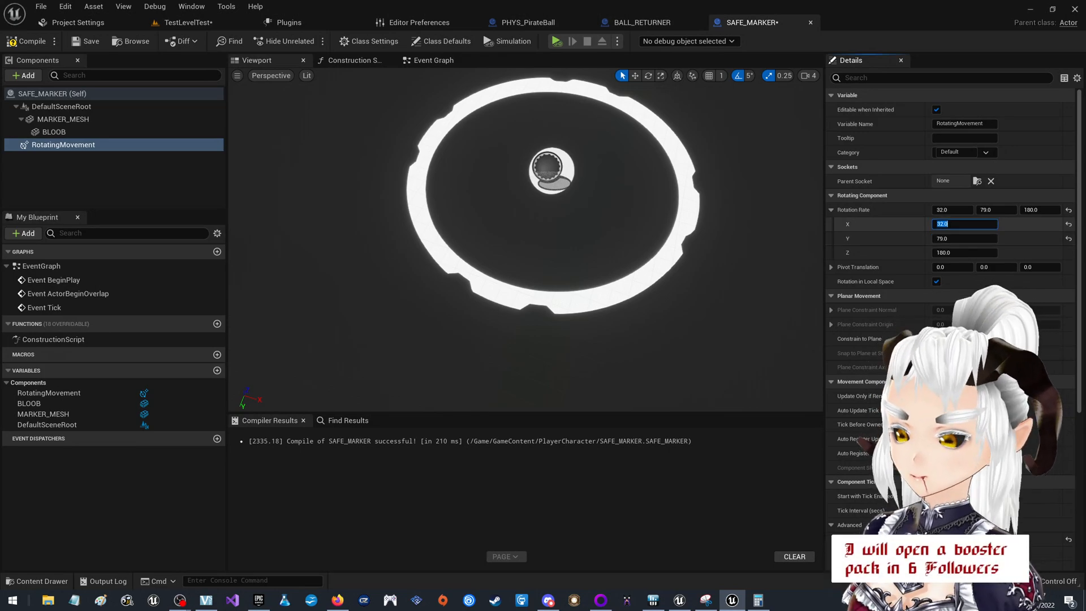
# Run and stop the game simulation from the blueprint editor to check the marker's rotation.
pyautogui.click(558, 43)
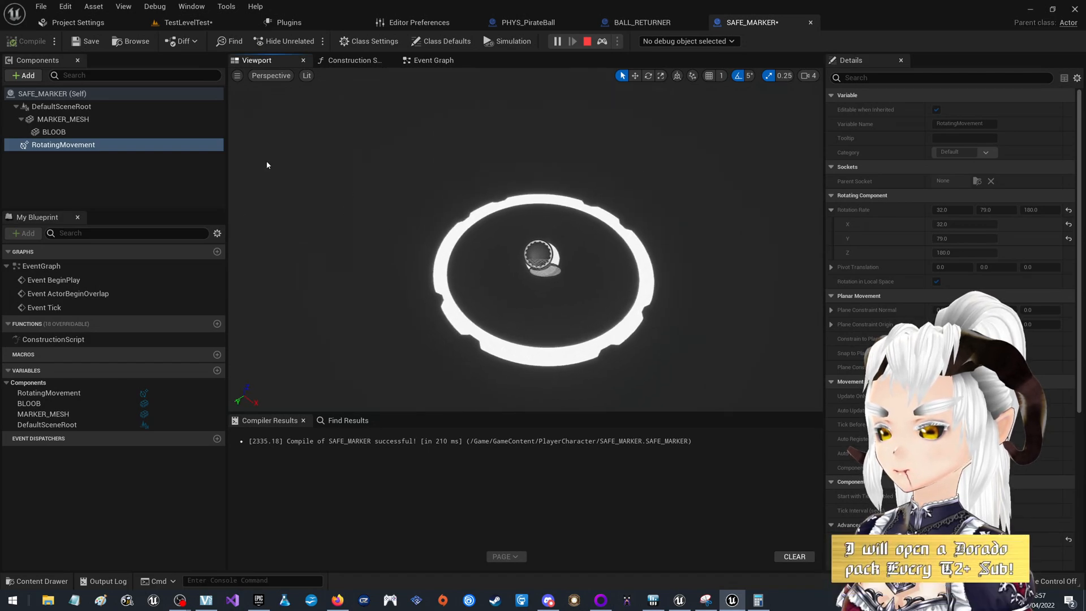
pyautogui.click(587, 41)
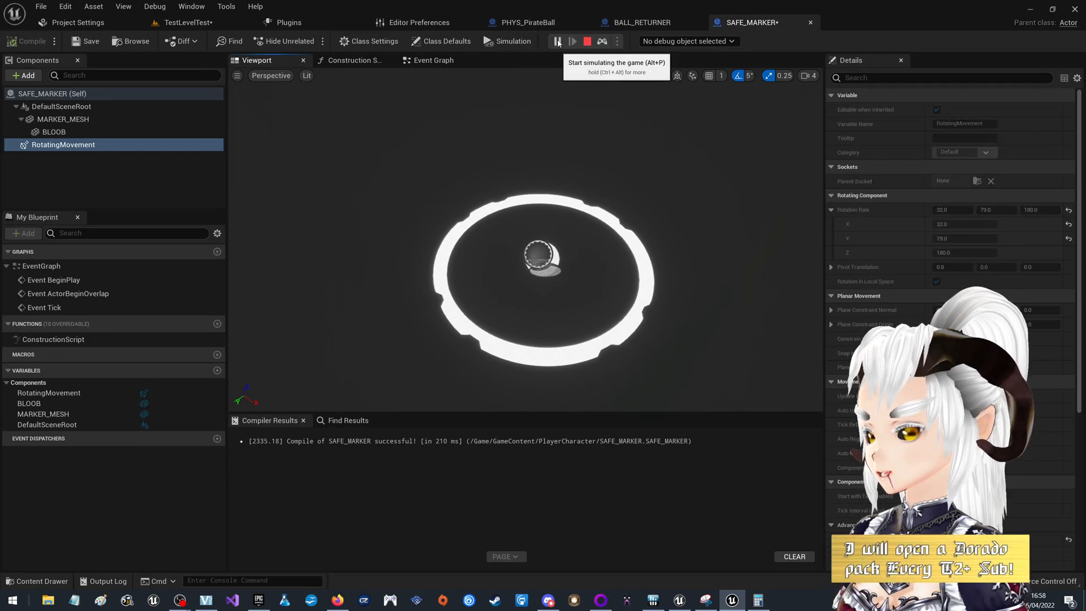
pyautogui.click(557, 41)
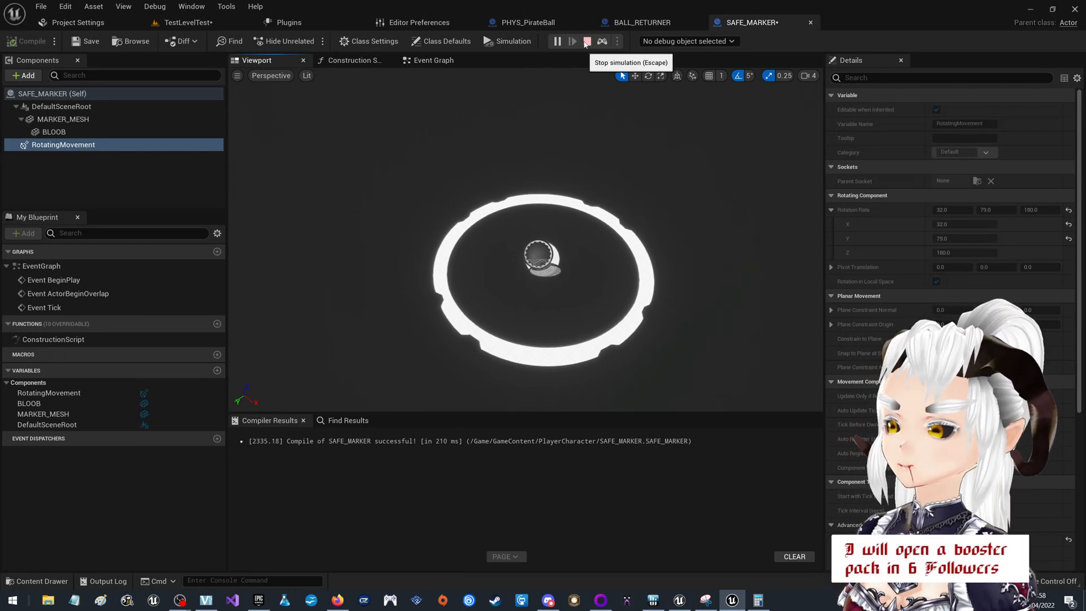
pyautogui.click(587, 41)
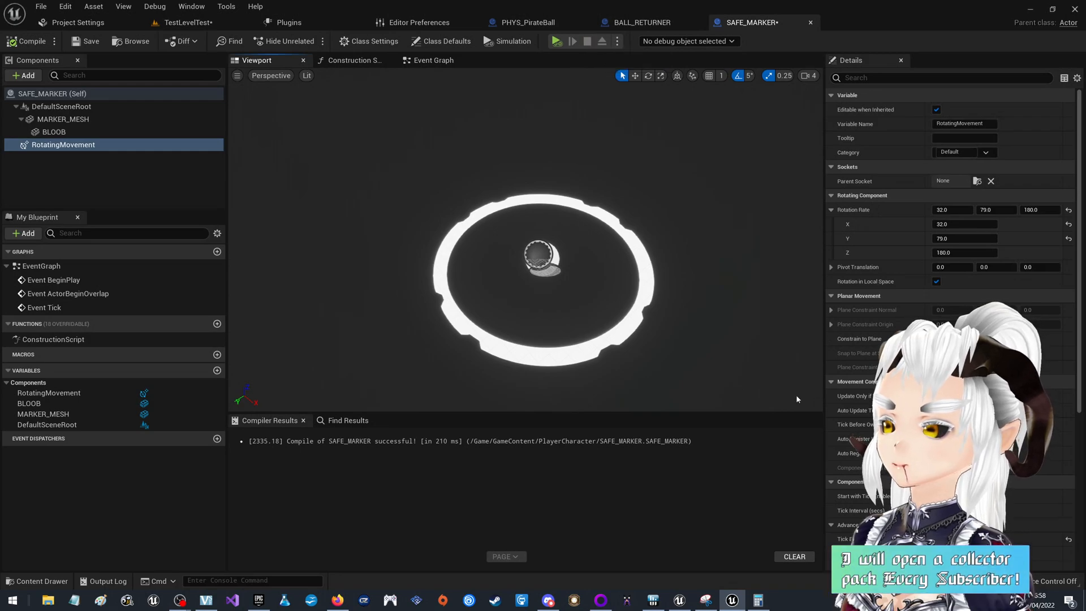
# Place a SAFE_MARKER actor in TestLevelTest on the white block beside the red plunger.
pyautogui.click(184, 22)
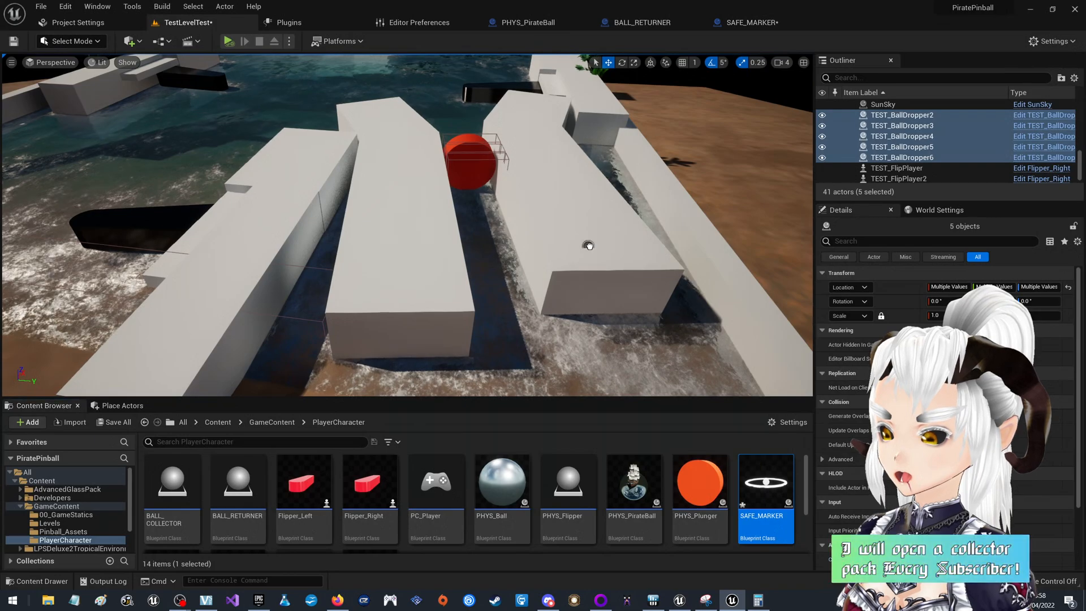
pyautogui.moveTo(590, 245); pyautogui.dragTo(605, 166)
pyautogui.moveTo(605, 166)
pyautogui.mouseDown(button='right')
pyautogui.moveTo(589, 146)
pyautogui.moveTo(566, 175)
pyautogui.moveTo(433, 158)
pyautogui.moveTo(577, 147)
pyautogui.moveTo(589, 91)
pyautogui.moveTo(575, 73)
pyautogui.moveTo(566, 122)
pyautogui.moveTo(509, 176)
pyautogui.mouseUp(button='right')
pyautogui.press('w')
pyautogui.press('d')
pyautogui.press('a')
pyautogui.press('s')
pyautogui.press('s')
pyautogui.moveTo(664, 232); pyautogui.dragTo(664, 243, button='right')
pyautogui.press('a')
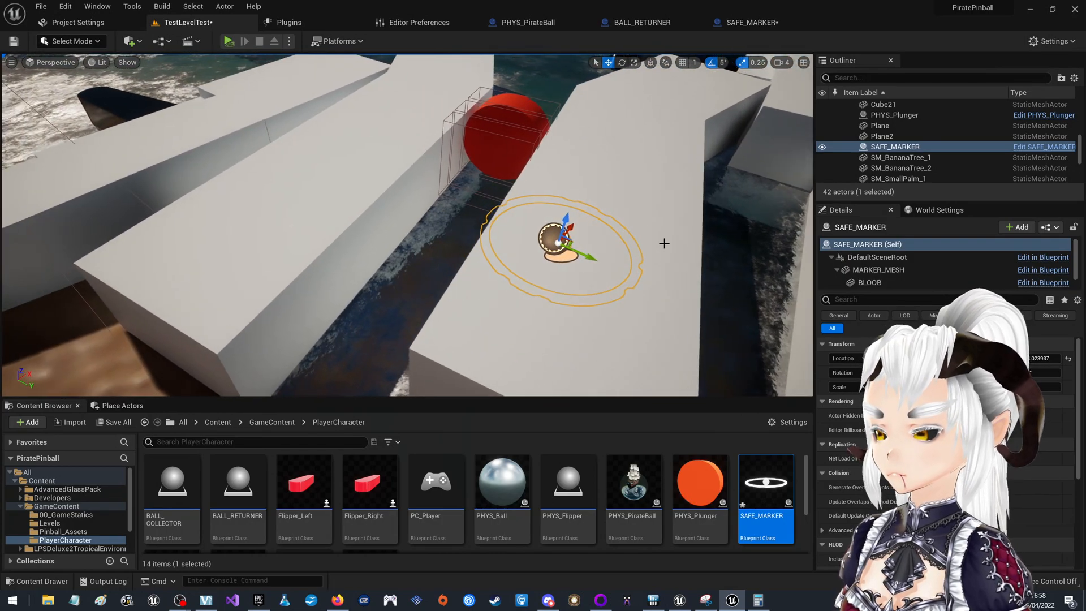
# Simulate the level to watch the placed SAFE_MARKER rotate, and stop the simulation.
pyautogui.click(228, 41)
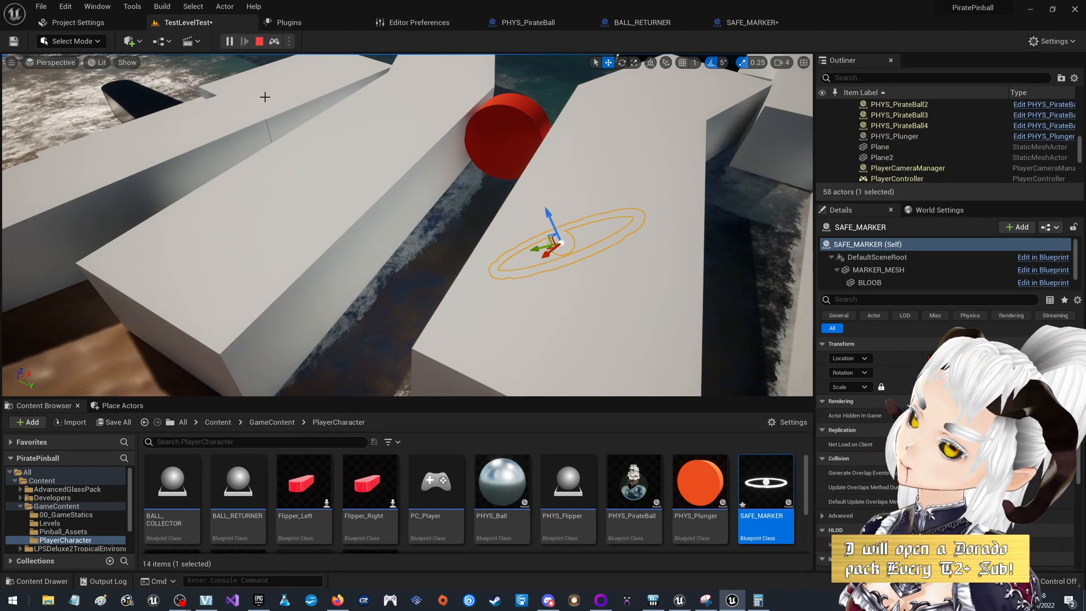
pyautogui.click(260, 42)
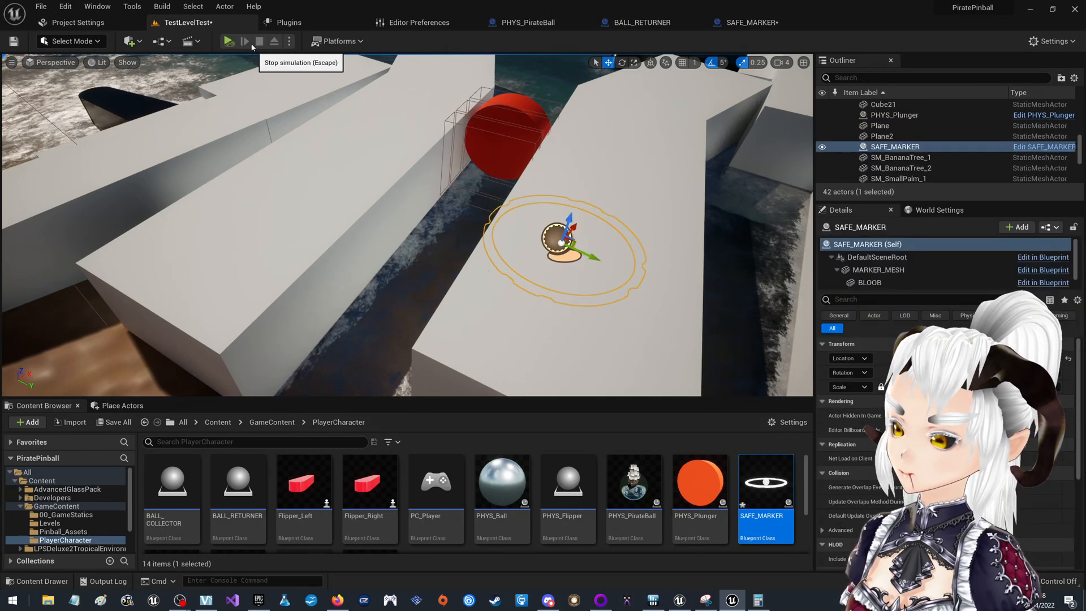
# Examine the SAFE_MARKER blueprint's class defaults, including the advanced tick, replication, rendering and collision settings.
pyautogui.click(753, 23)
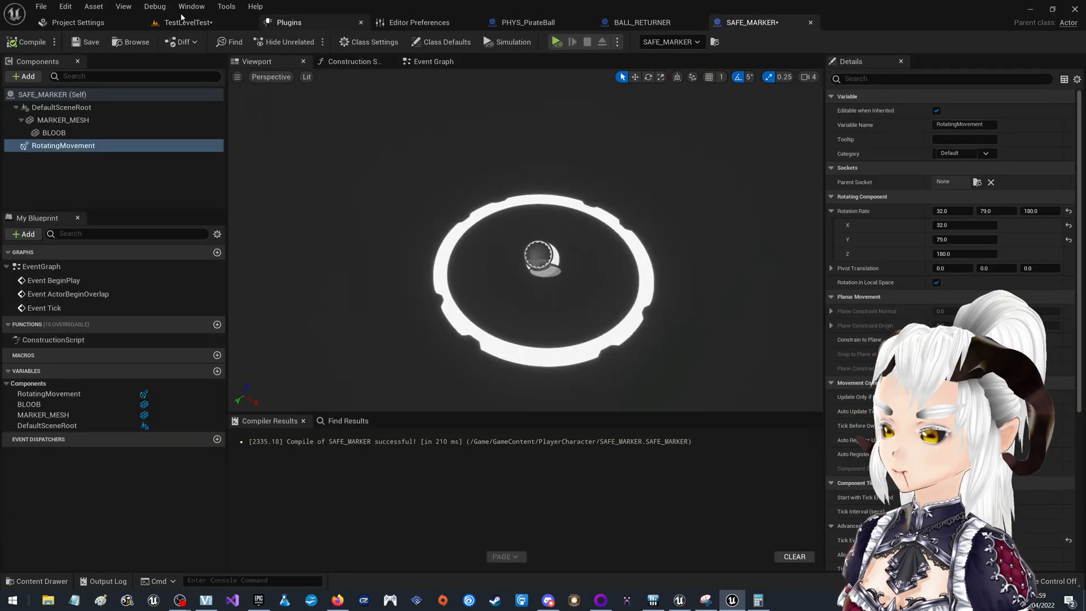
pyautogui.click(52, 95)
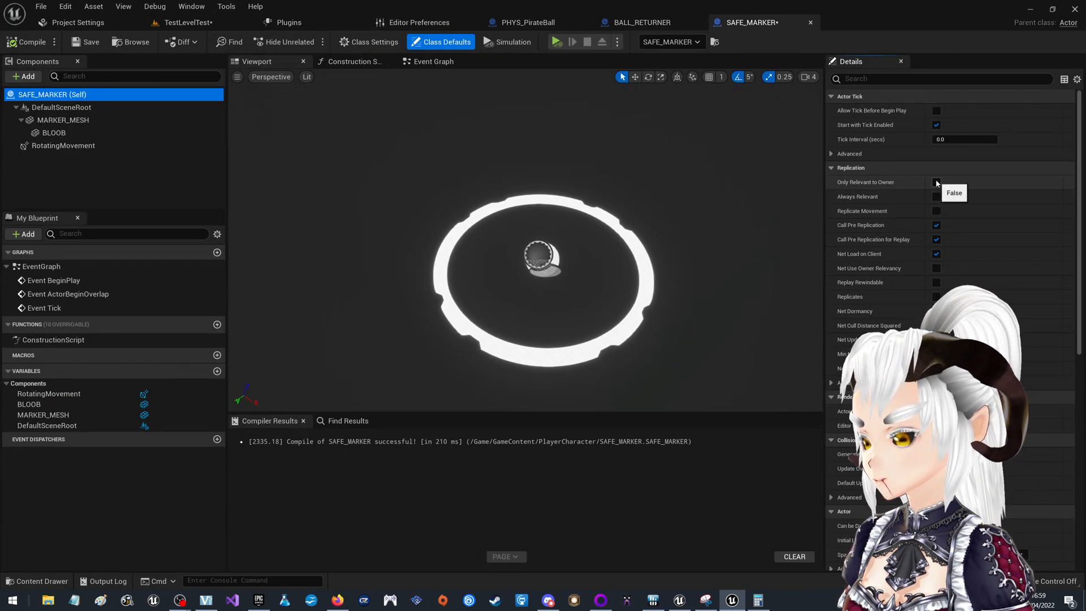
pyautogui.click(834, 154)
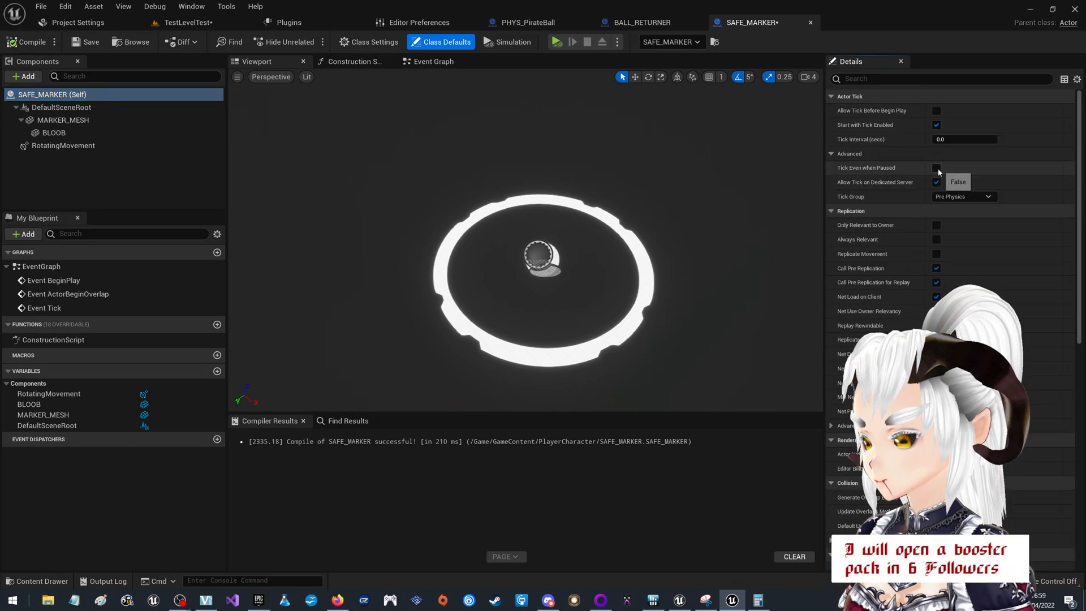
pyautogui.scroll(-2, 938, 185)
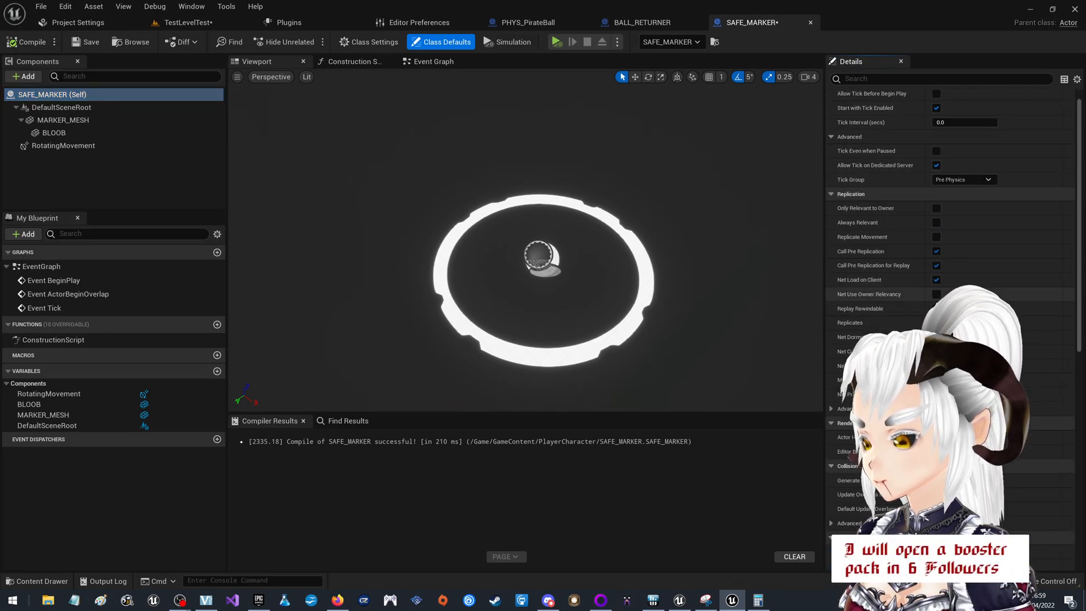
pyautogui.click(832, 392)
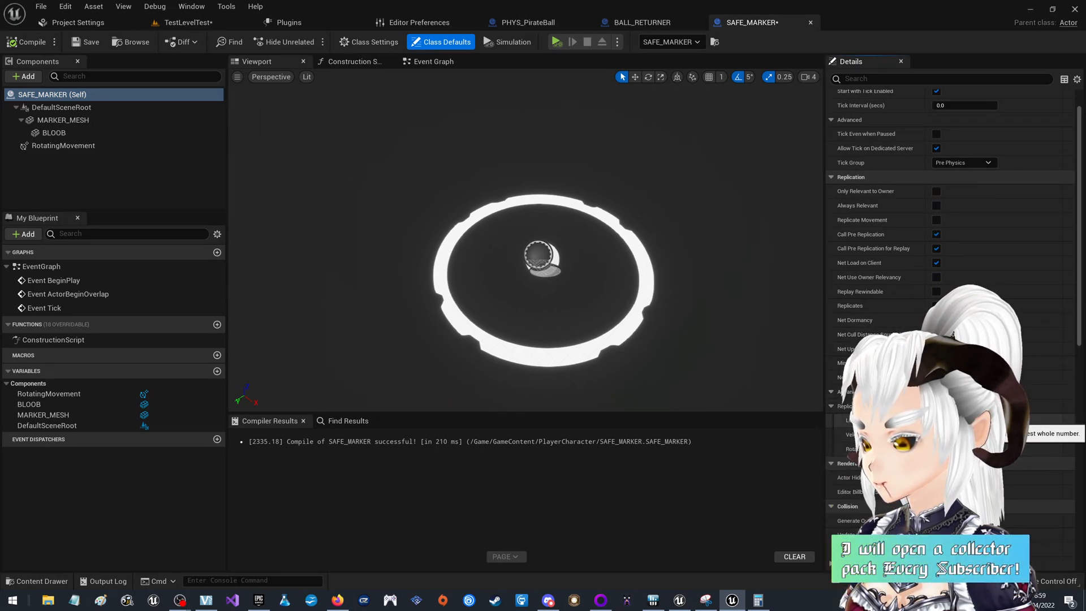
pyautogui.scroll(-3, 951, 226)
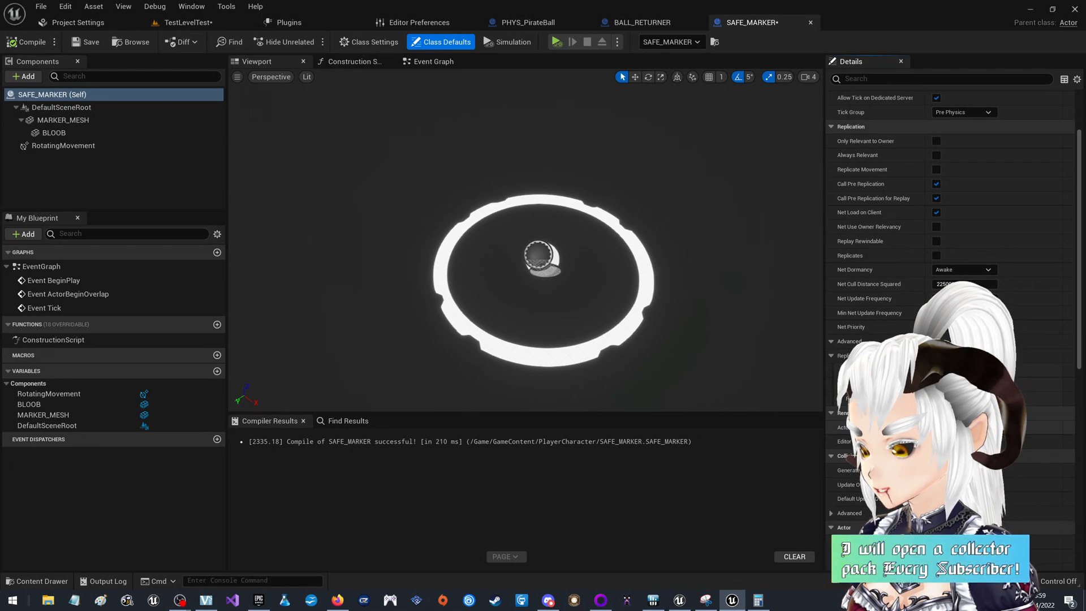
pyautogui.scroll(-9, 950, 283)
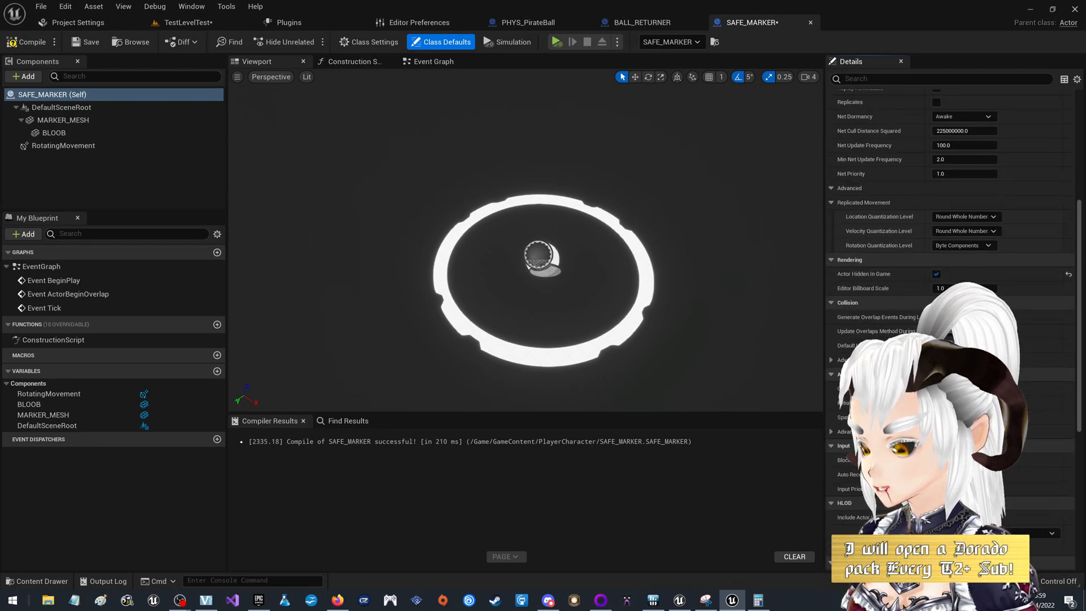
pyautogui.scroll(-11, 951, 283)
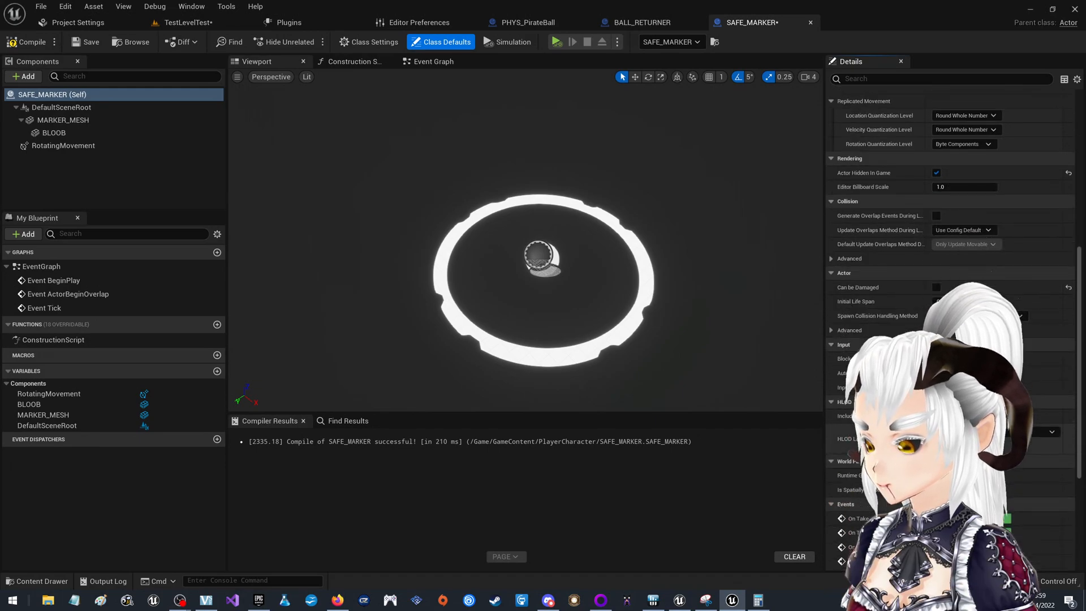
pyautogui.scroll(-7, 950, 283)
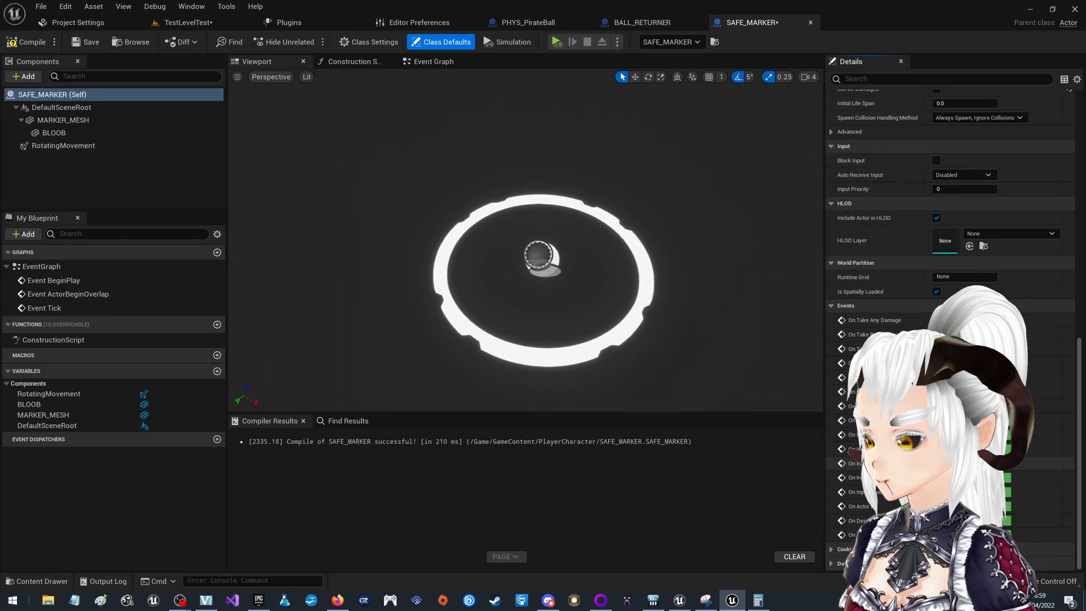
pyautogui.scroll(5, 950, 340)
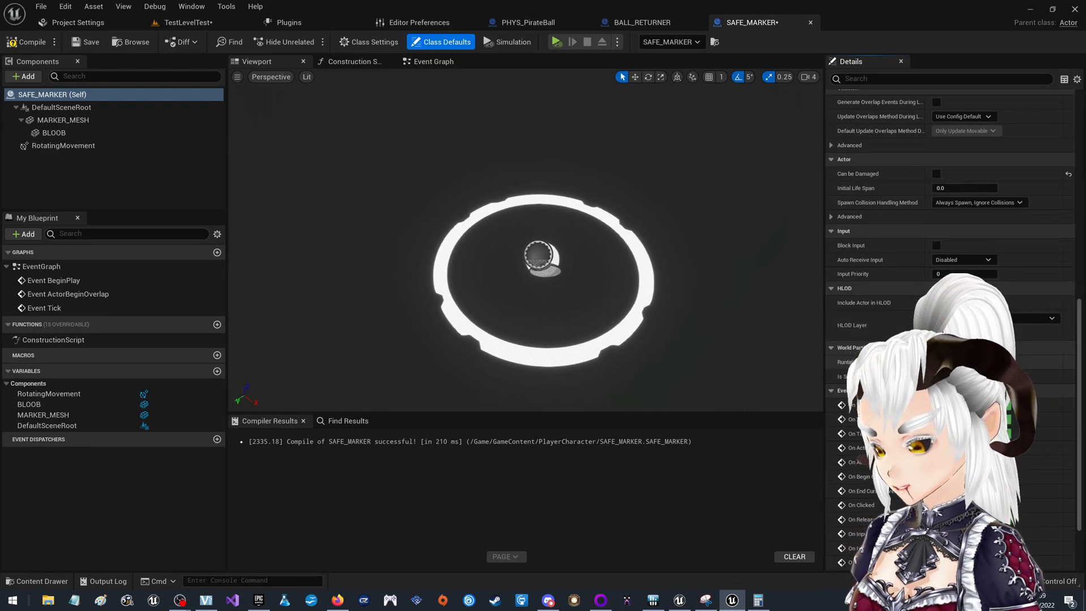
pyautogui.scroll(3, 950, 283)
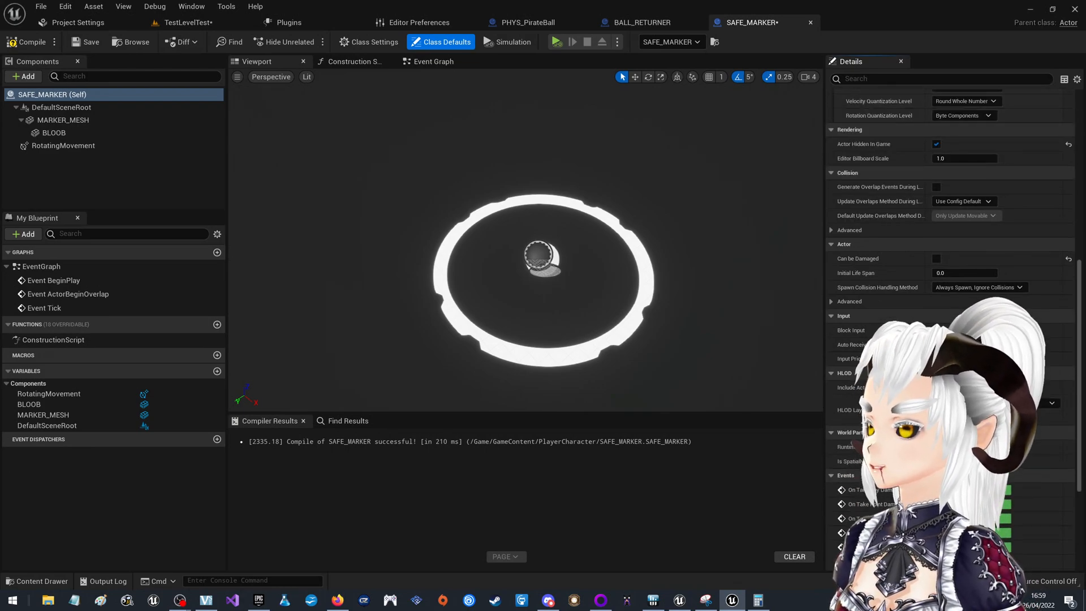
pyautogui.scroll(1, 861, 322)
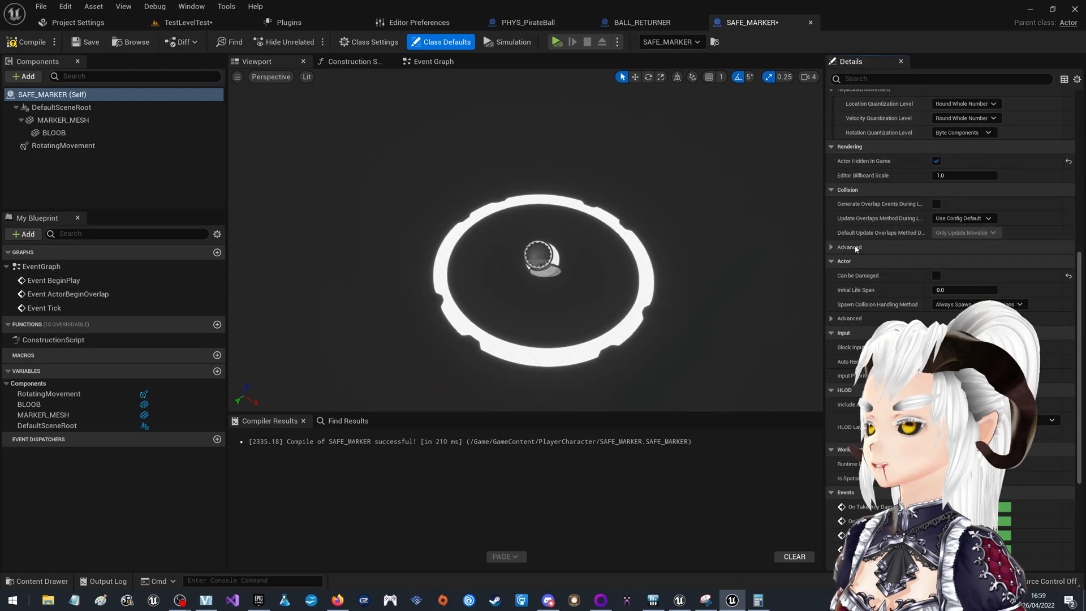
pyautogui.click(831, 247)
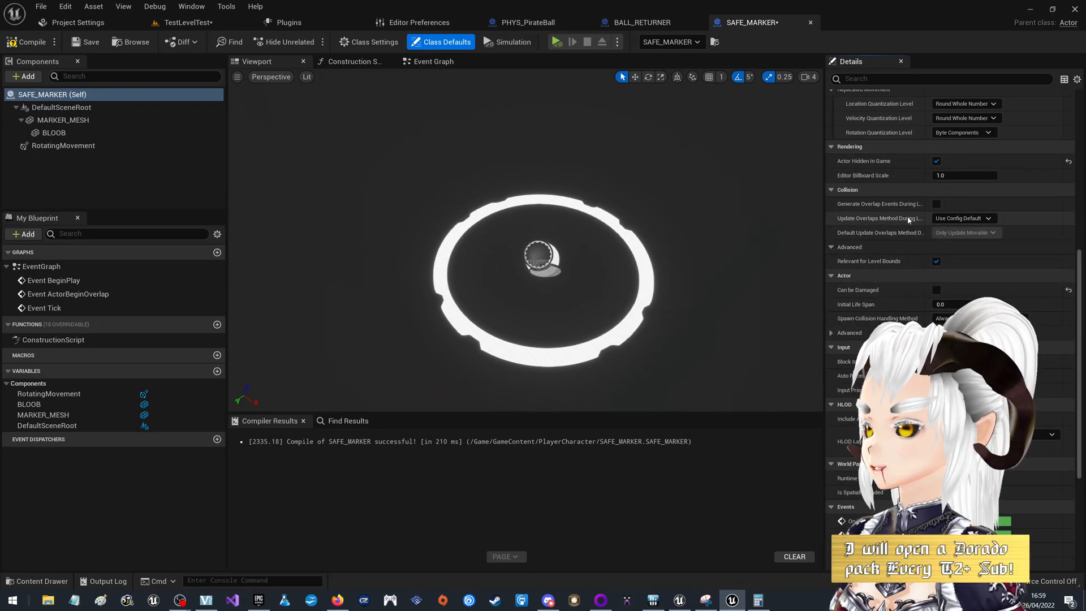
pyautogui.scroll(4, 885, 248)
pyautogui.scroll(6, 876, 263)
pyautogui.scroll(10, 834, 245)
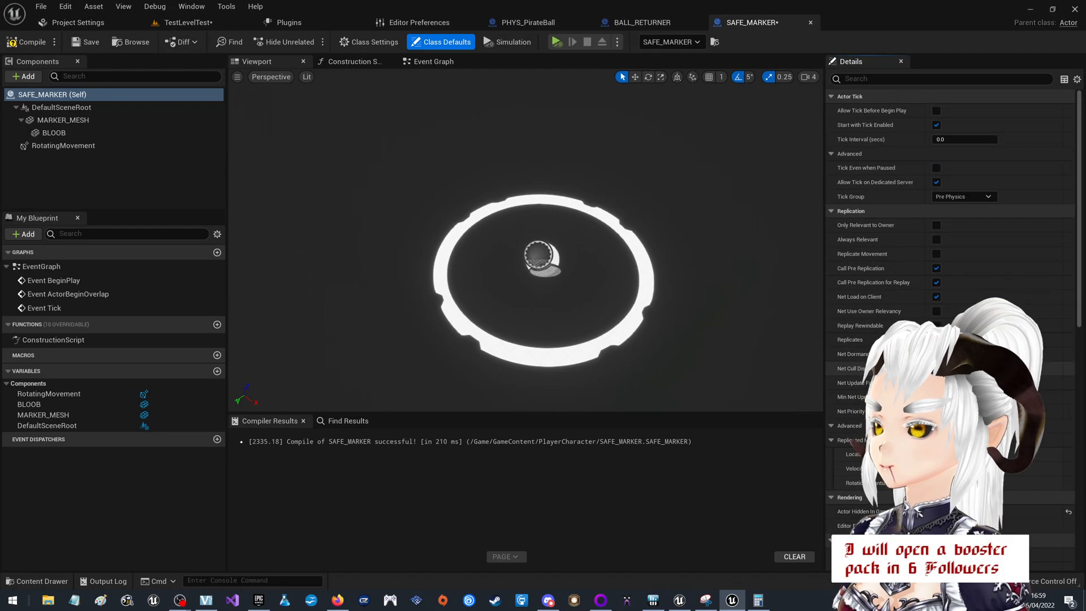
# Make MARKER_MESH the root component in place of DefaultSceneRoot, and briefly run and stop the game simulation.
pyautogui.click(56, 109)
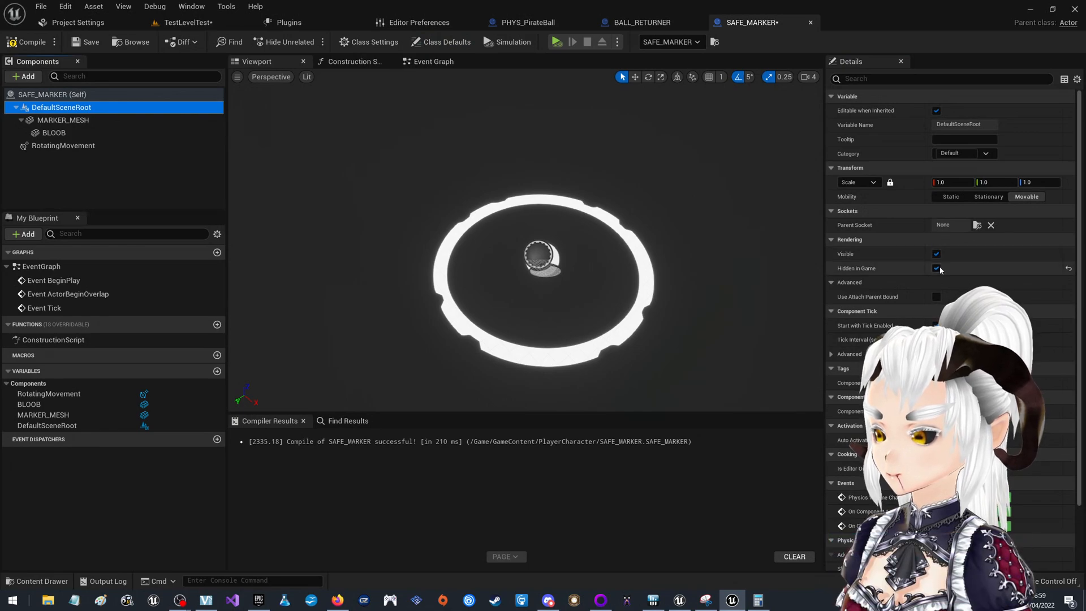
pyautogui.scroll(-3, 880, 308)
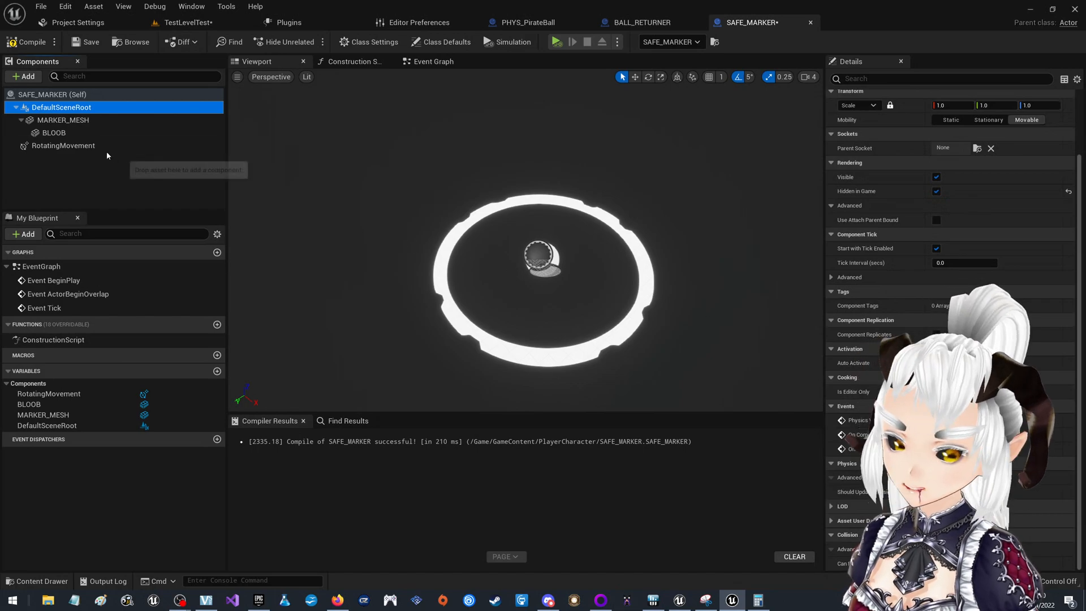
pyautogui.moveTo(63, 120); pyautogui.dragTo(59, 109)
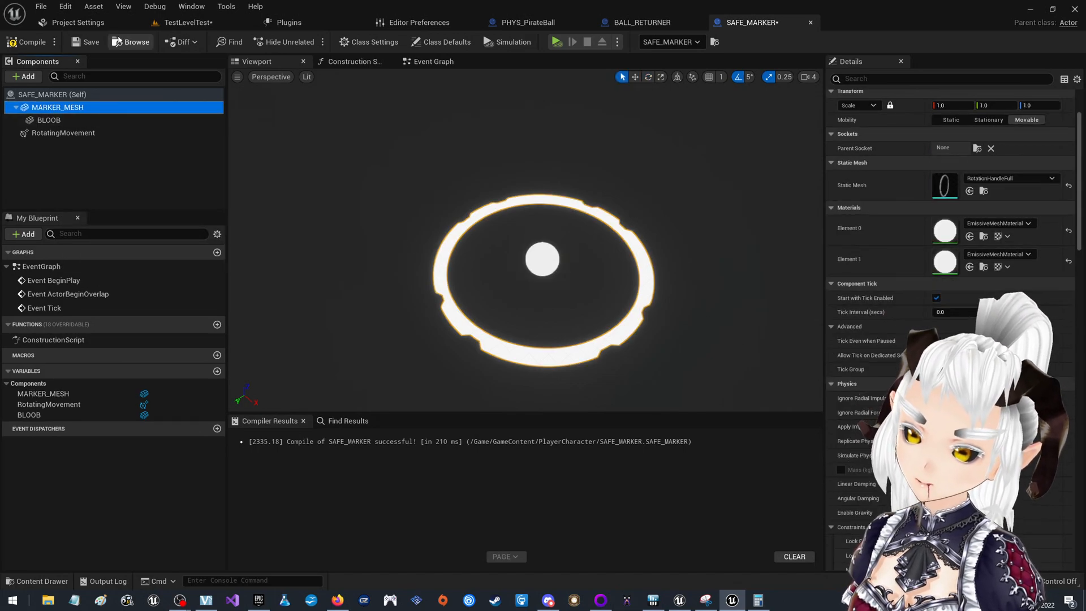
pyautogui.click(557, 41)
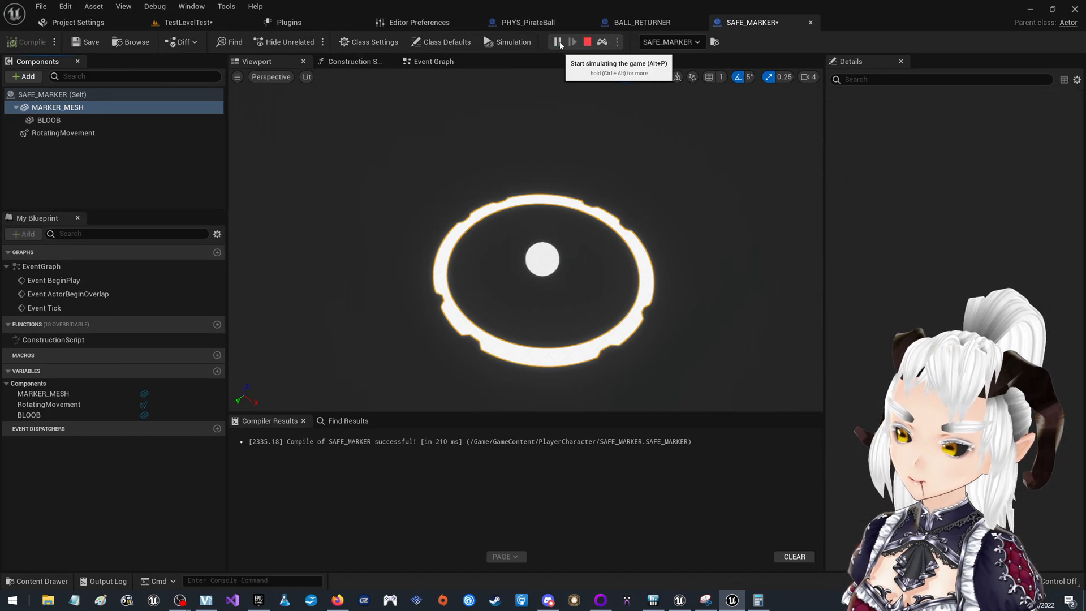
pyautogui.click(587, 44)
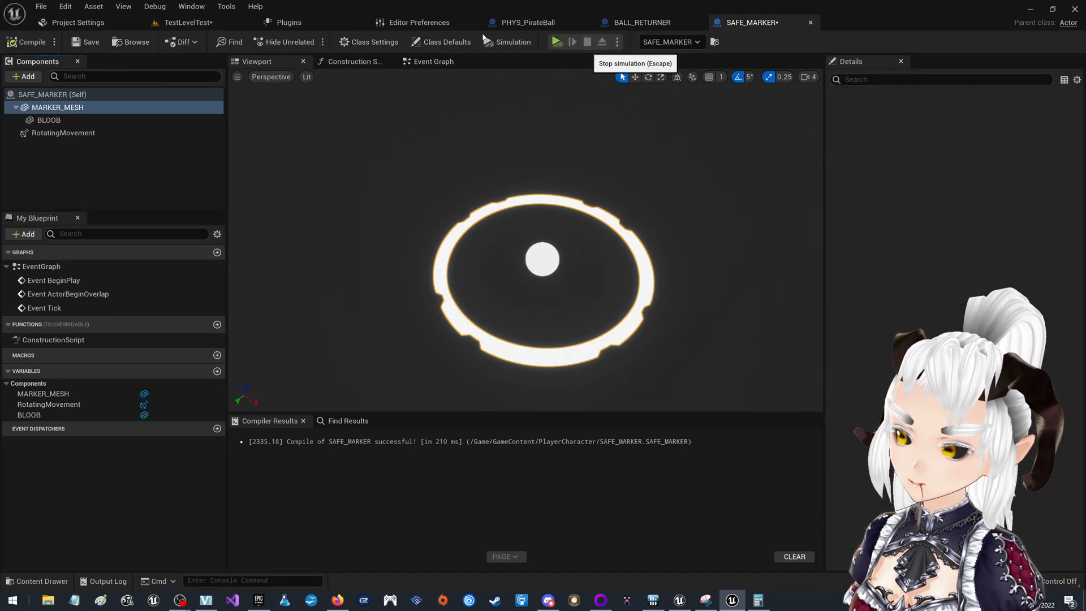
# Try BLOOB as the root component of SAFE_MARKER and restore MARKER_MESH as the root.
pyautogui.click(53, 109)
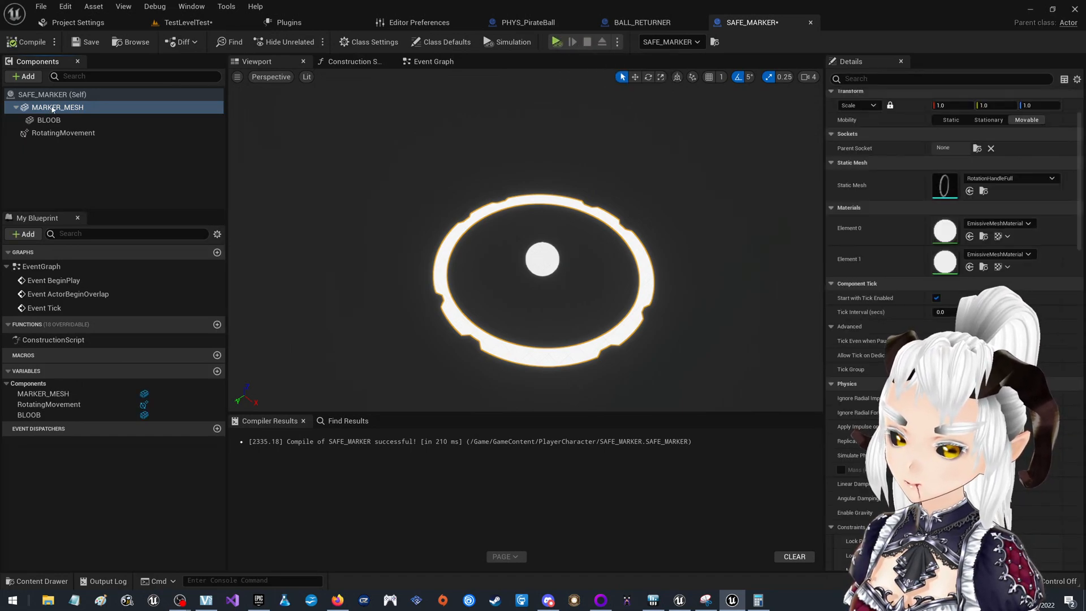
pyautogui.click(51, 108)
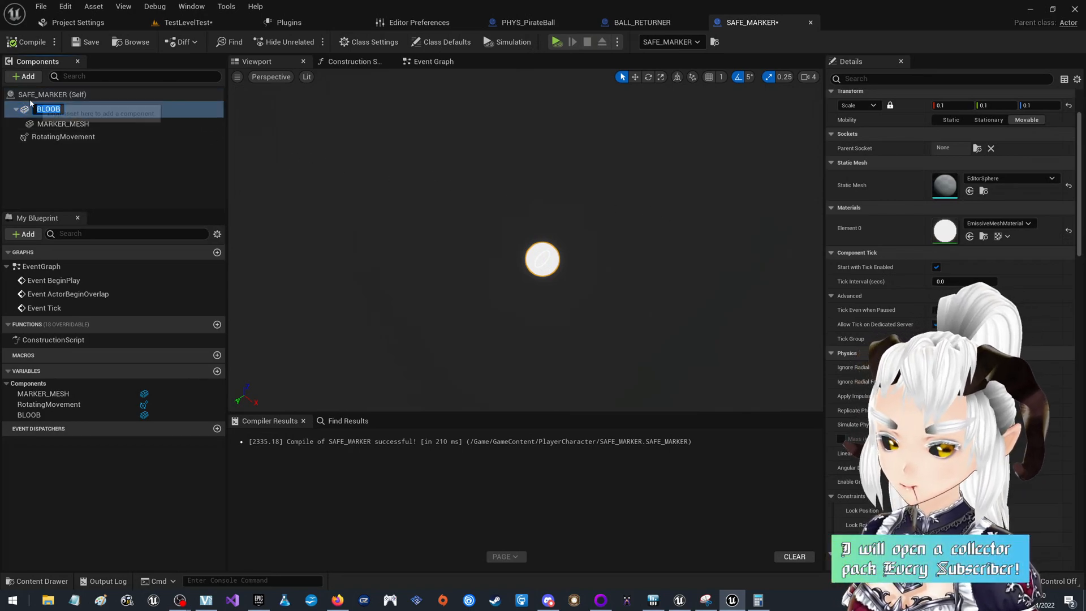
pyautogui.click(61, 121)
pyautogui.moveTo(60, 120); pyautogui.dragTo(56, 107)
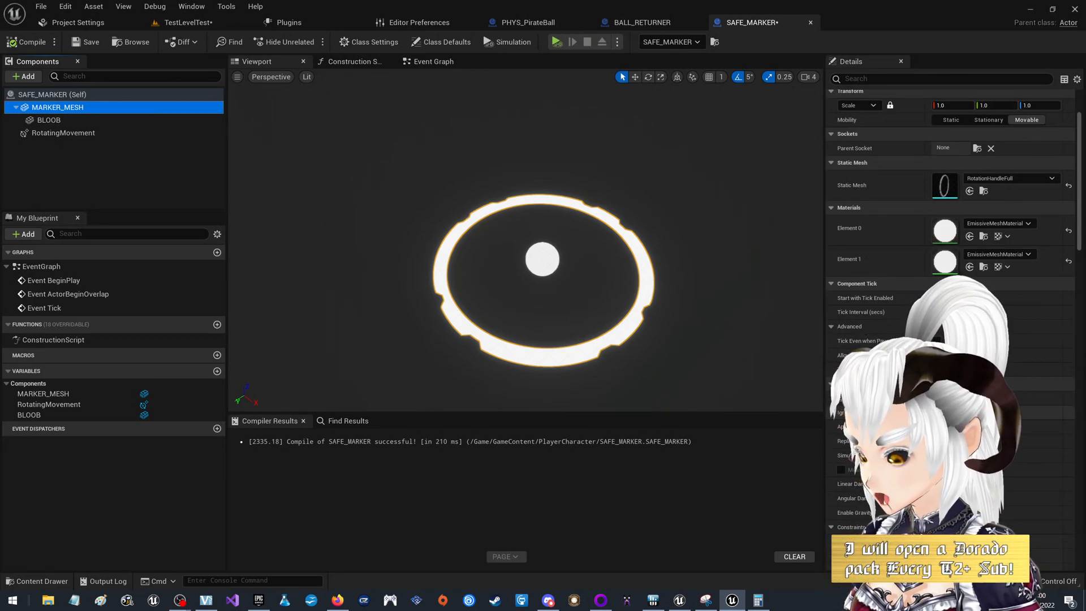
# Set the MARKER_MESH component's collision preset to NoCollision.
pyautogui.scroll(-5, 950, 328)
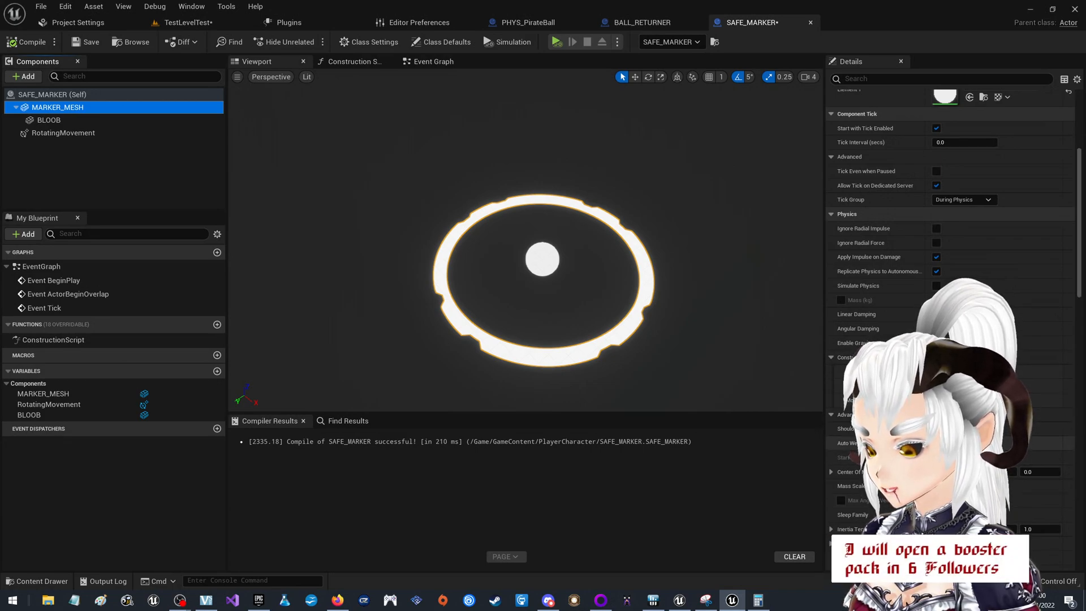
pyautogui.scroll(-6, 950, 328)
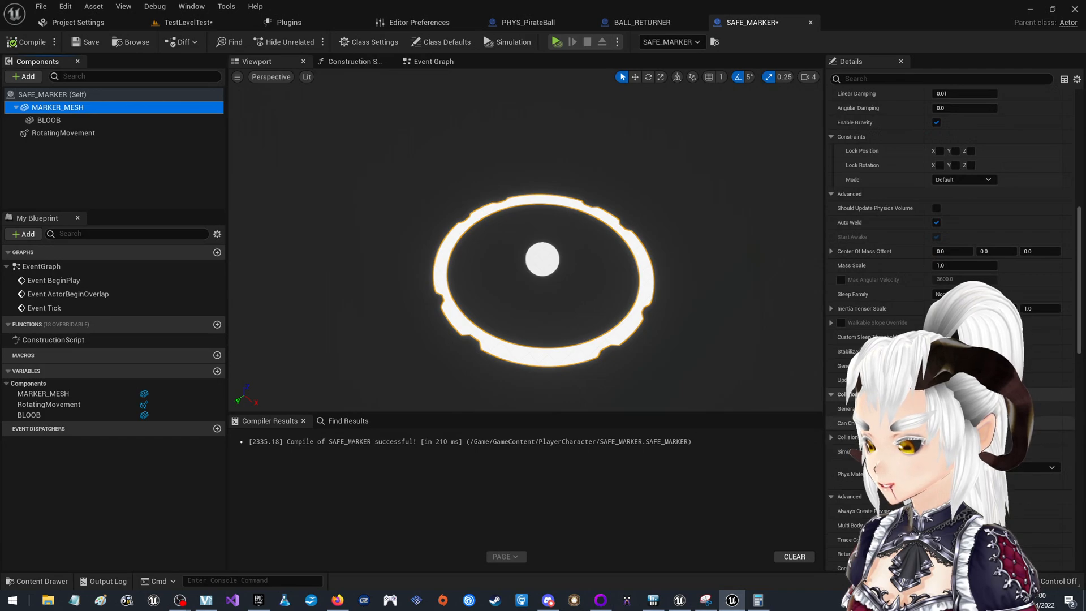
pyautogui.click(962, 437)
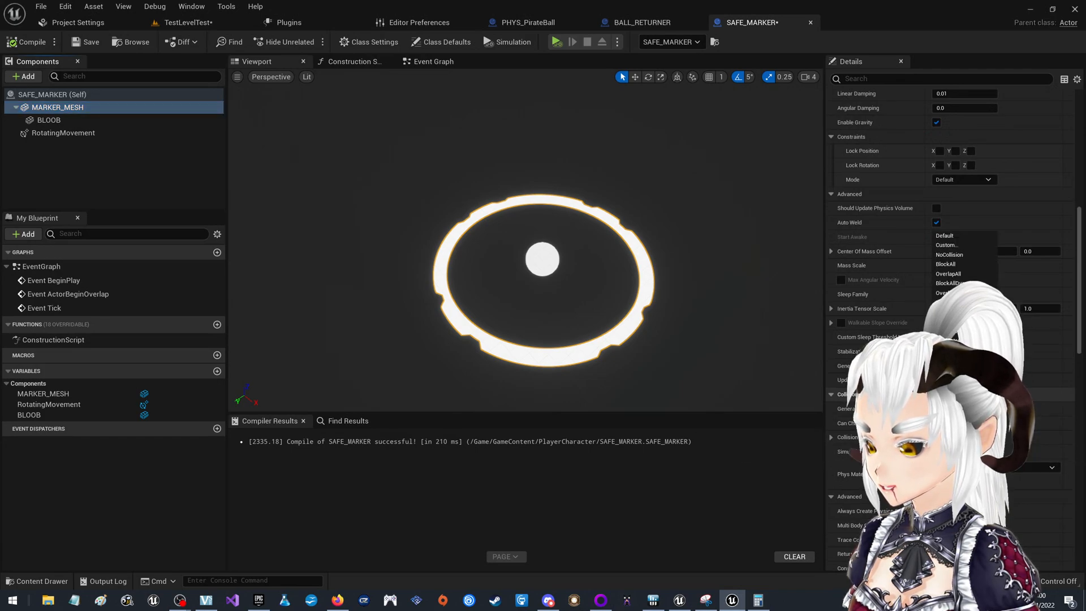
pyautogui.click(955, 254)
pyautogui.scroll(-1, 957, 436)
pyautogui.scroll(-7, 950, 328)
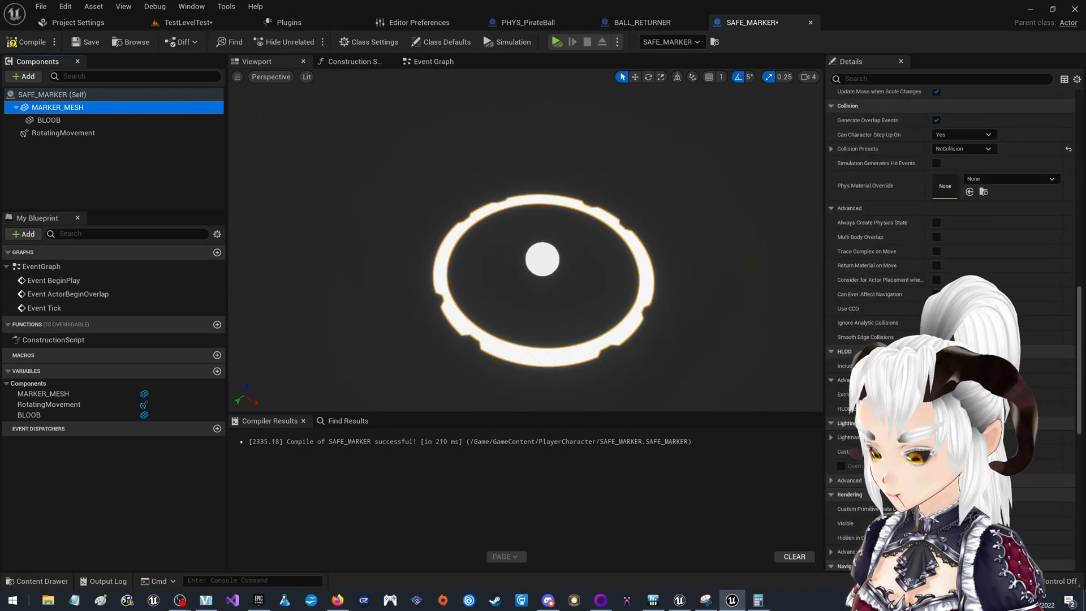
# Enable Hidden in Game on both the MARKER_MESH and BLOOB components.
pyautogui.scroll(-5, 843, 418)
pyautogui.click(936, 351)
pyautogui.scroll(-8, 936, 351)
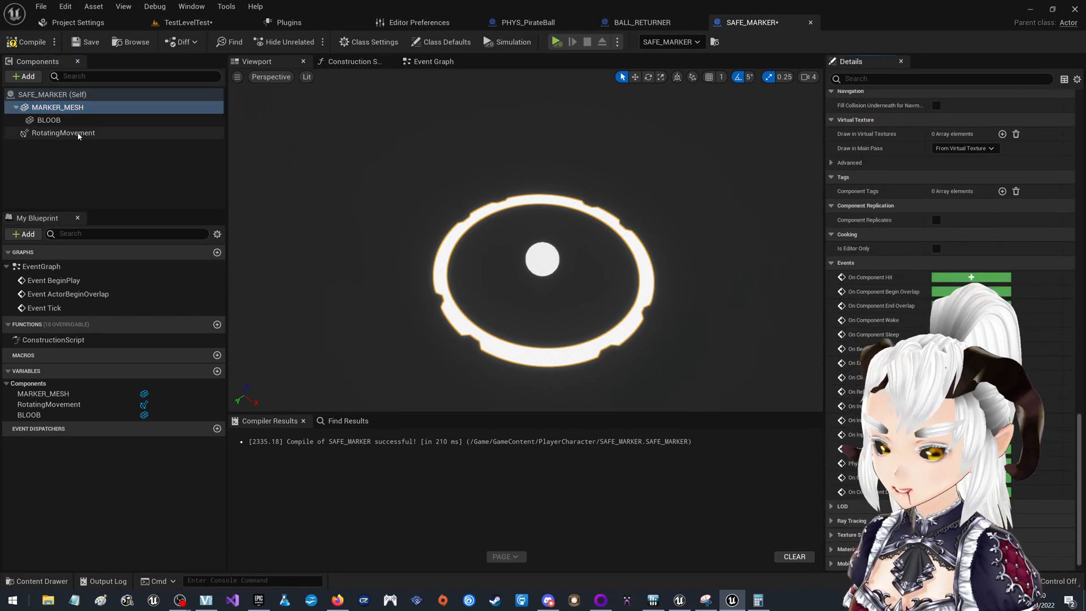
pyautogui.click(49, 119)
pyautogui.scroll(2, 901, 270)
pyautogui.scroll(2, 901, 270)
pyautogui.click(936, 178)
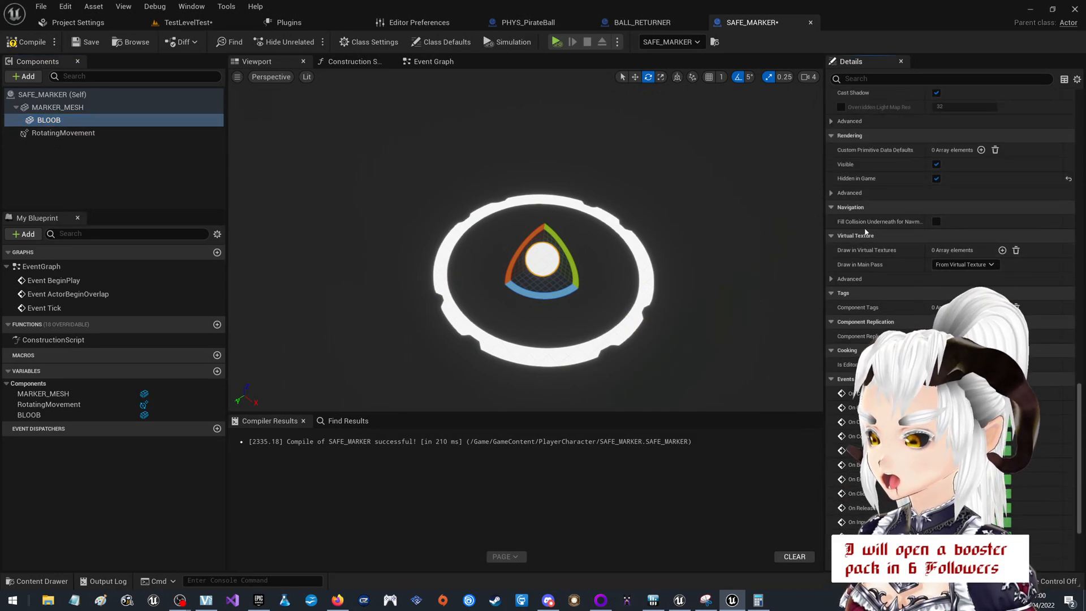
# Change the BLOOB component's collision preset, and compile and save the SAFE_MARKER blueprint.
pyautogui.scroll(1, 907, 325)
pyautogui.scroll(20, 913, 306)
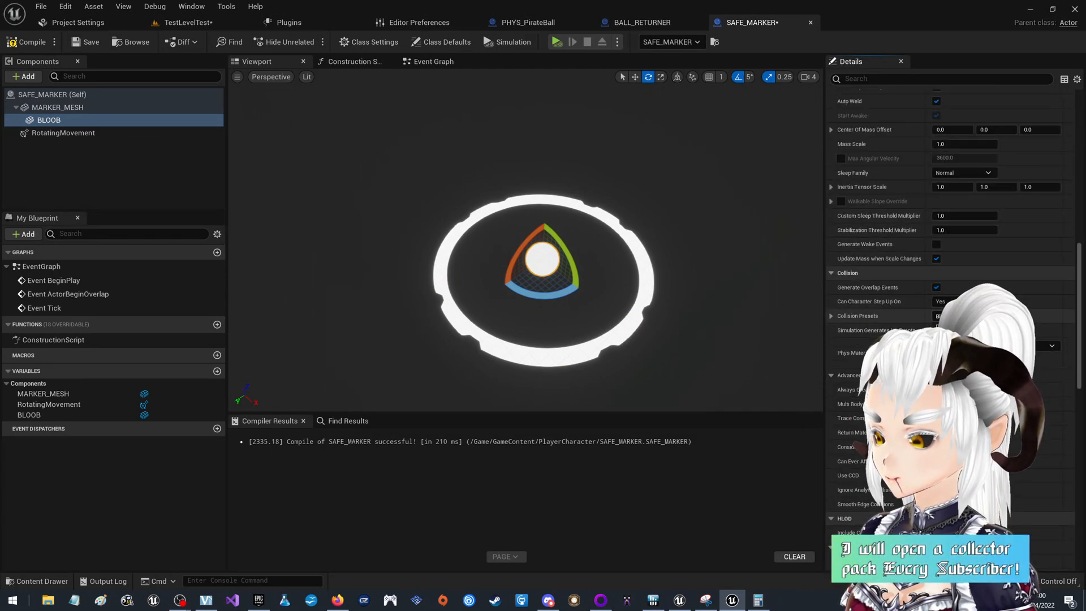
pyautogui.scroll(20, 883, 317)
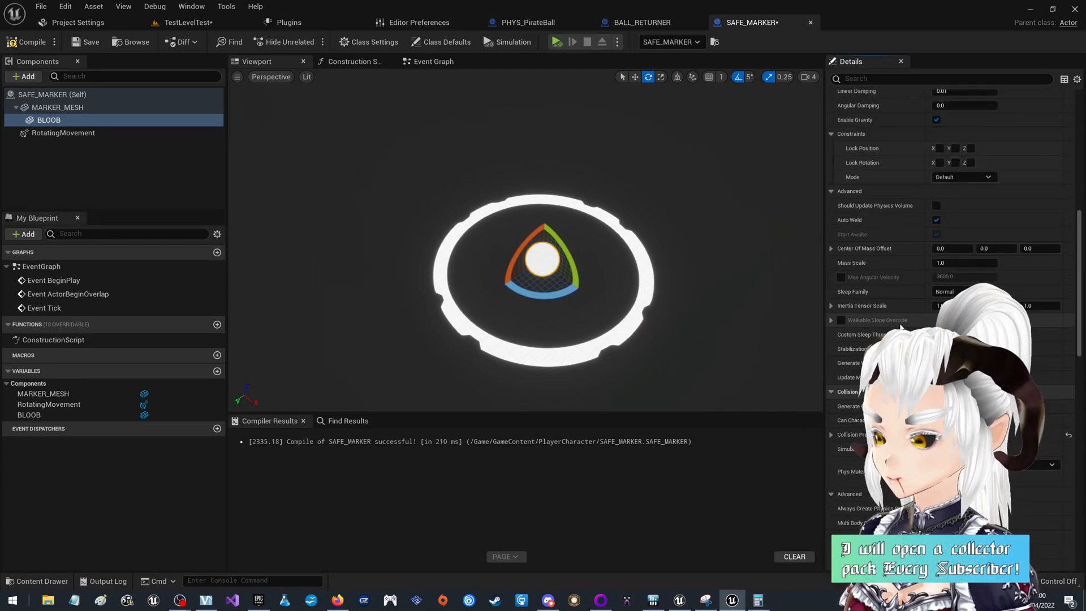
pyautogui.click(26, 43)
pyautogui.click(82, 43)
# Examine the RotatingMovement component's settings, filter its details for "editor", recompile SAFE_MARKER and clear the filter.
pyautogui.click(63, 133)
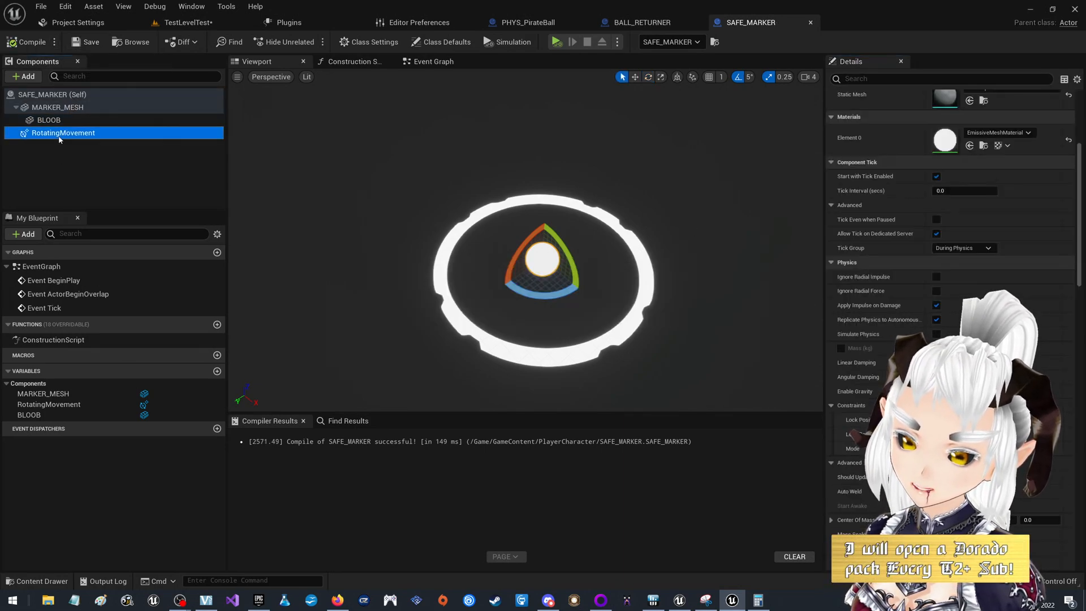
pyautogui.scroll(-5, 915, 163)
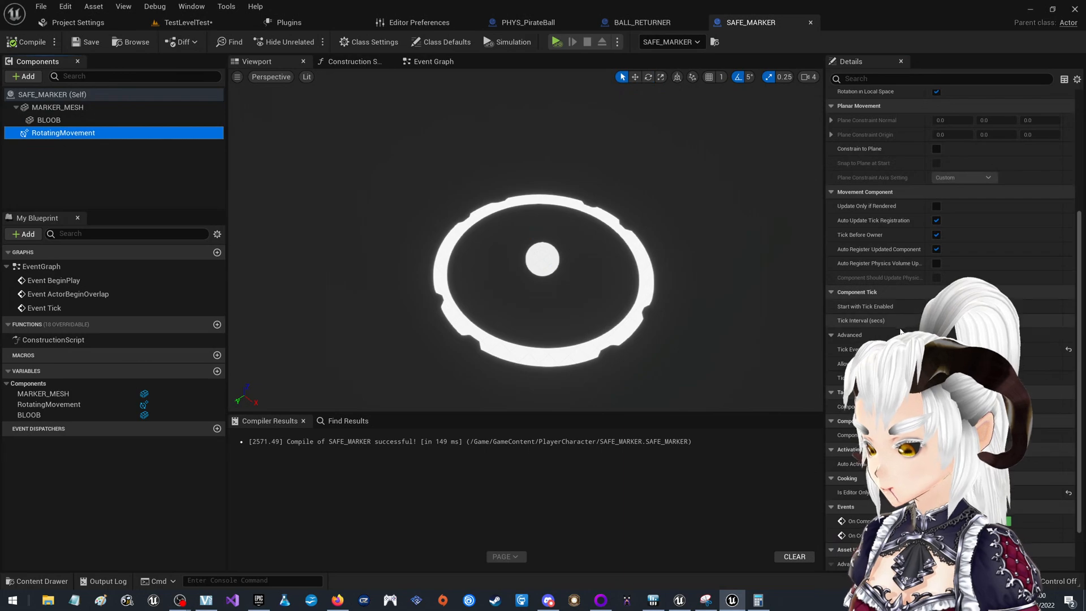
pyautogui.scroll(1, 933, 243)
pyautogui.scroll(5, 912, 268)
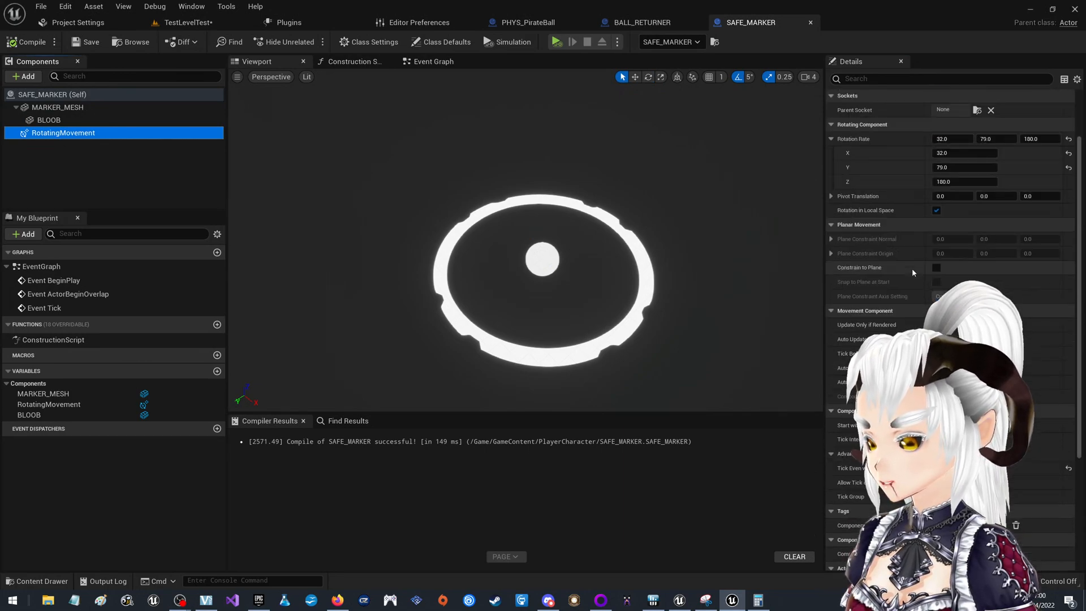
pyautogui.scroll(4, 912, 268)
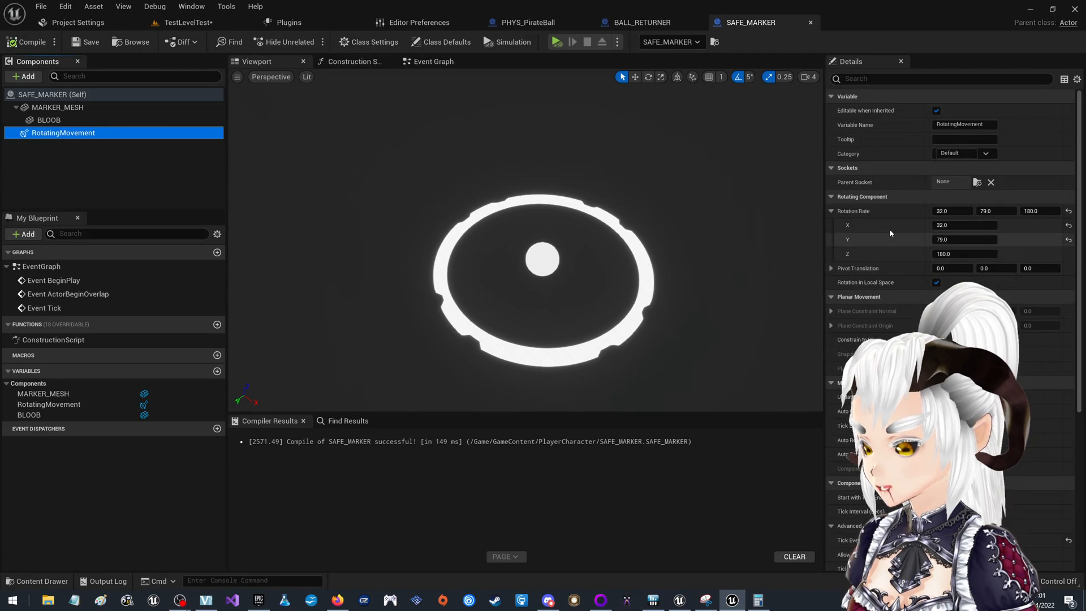
pyautogui.click(875, 80)
pyautogui.write('editor')
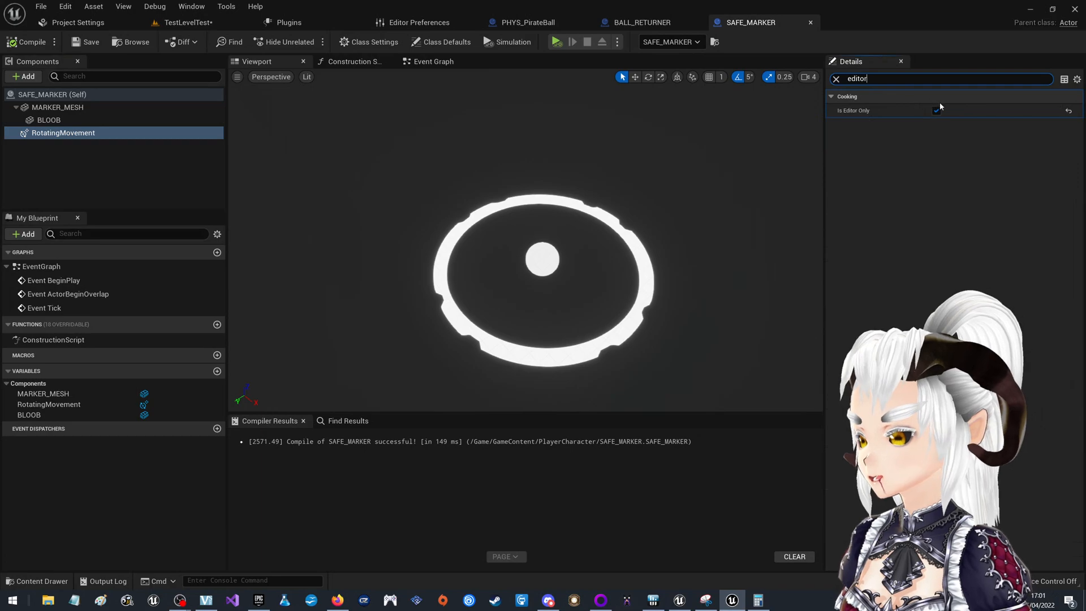
pyautogui.click(26, 42)
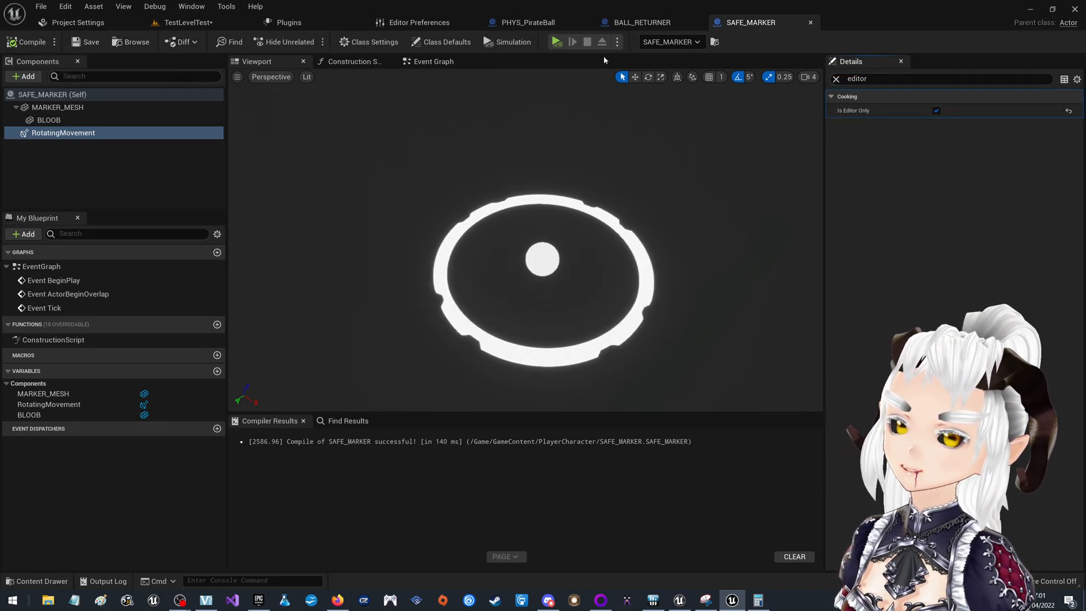
pyautogui.click(836, 79)
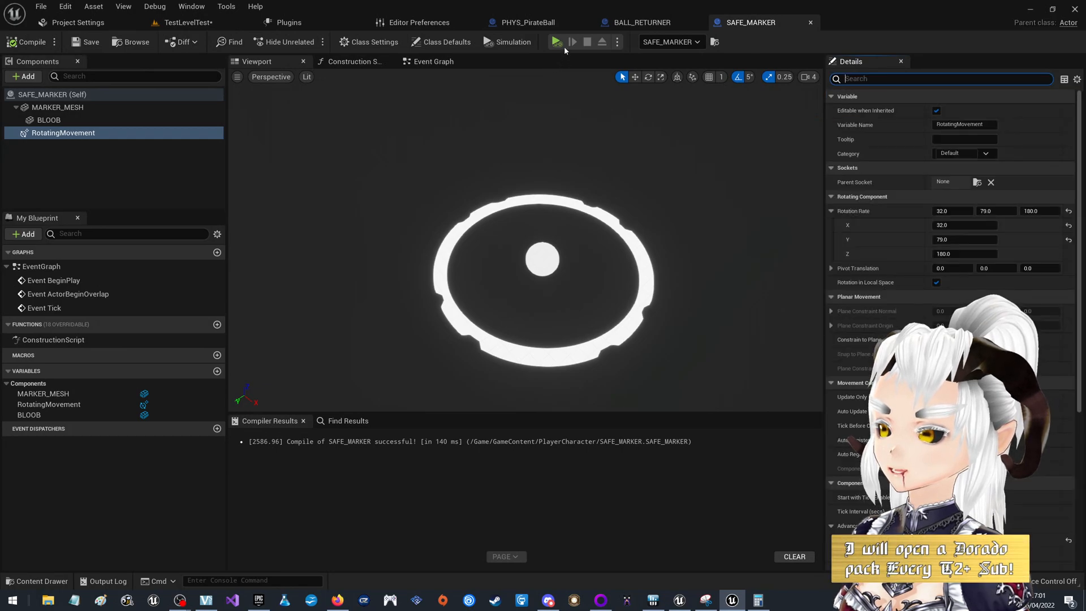
# Briefly play-test the level, stop it, and check SAFE_MARKER in the TestLevelTest viewport.
pyautogui.click(557, 43)
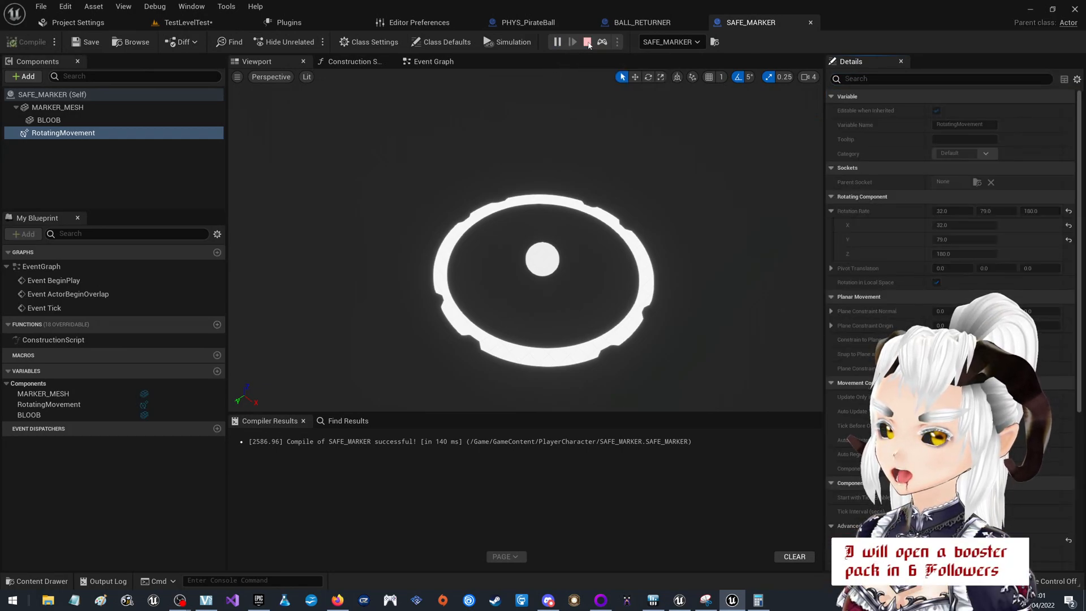
pyautogui.click(588, 42)
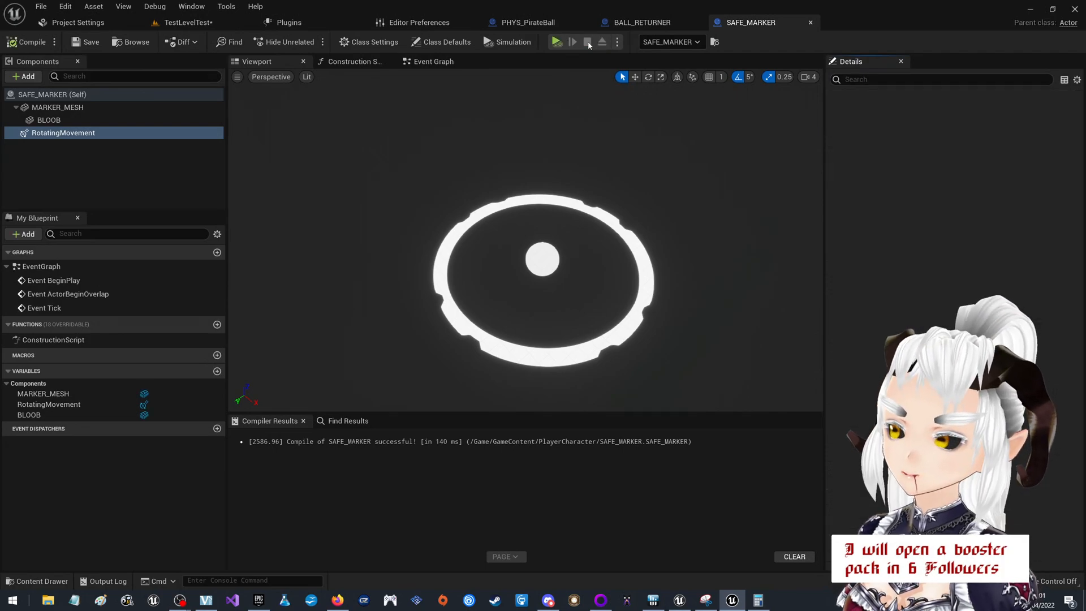
pyautogui.click(209, 22)
pyautogui.moveTo(444, 222); pyautogui.dragTo(404, 130)
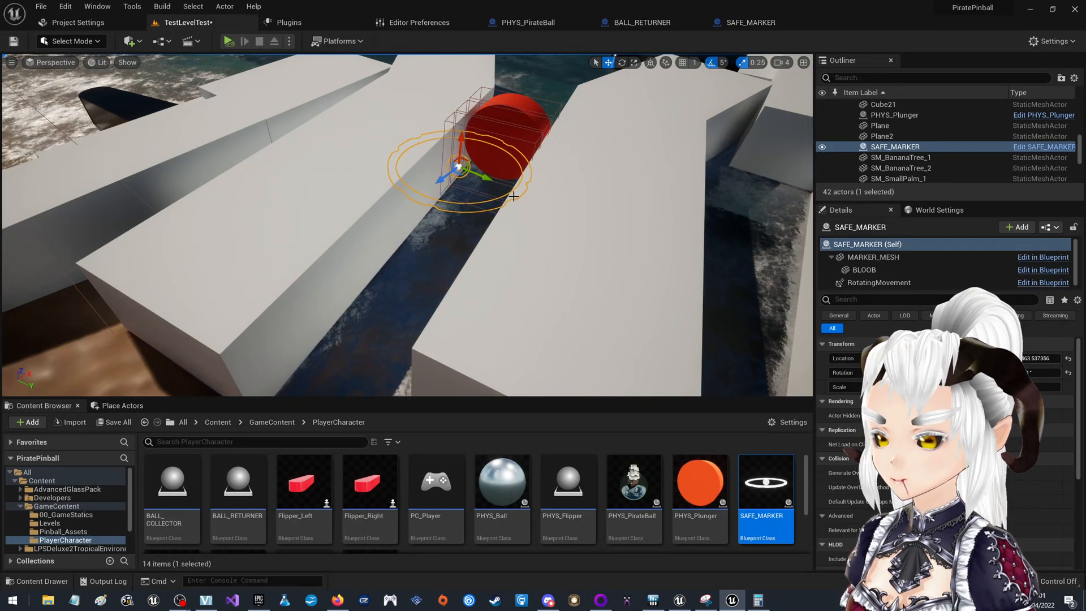
# Delete the RotatingMovement component from the SAFE_MARKER blueprint and nudge the placed marker sideways near the plunger in TestLevelTest.
pyautogui.click(751, 22)
pyautogui.click(41, 44)
pyautogui.click(68, 134)
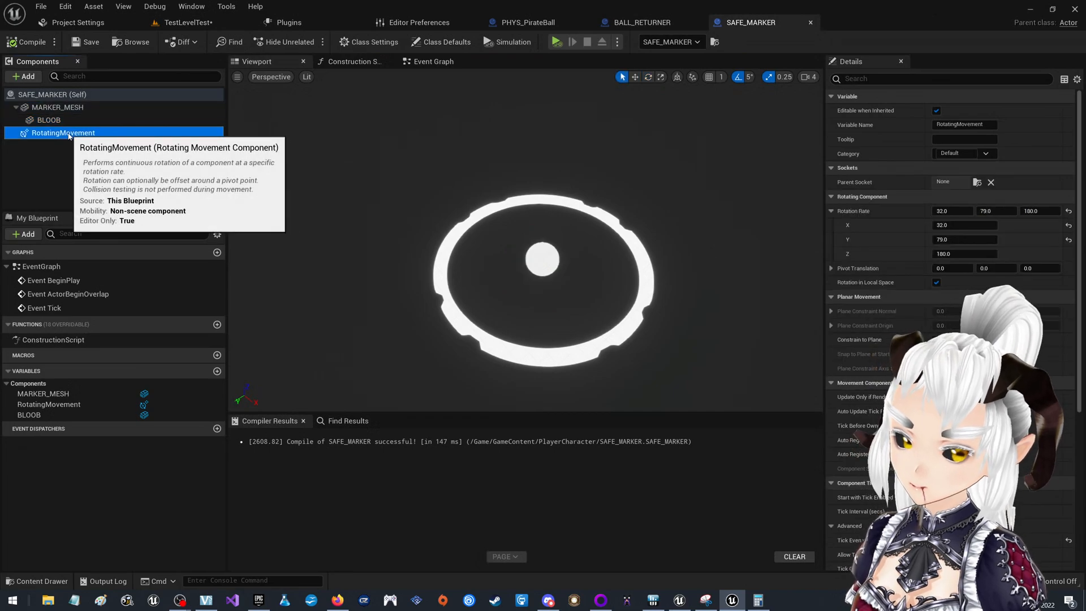
pyautogui.press('Delete')
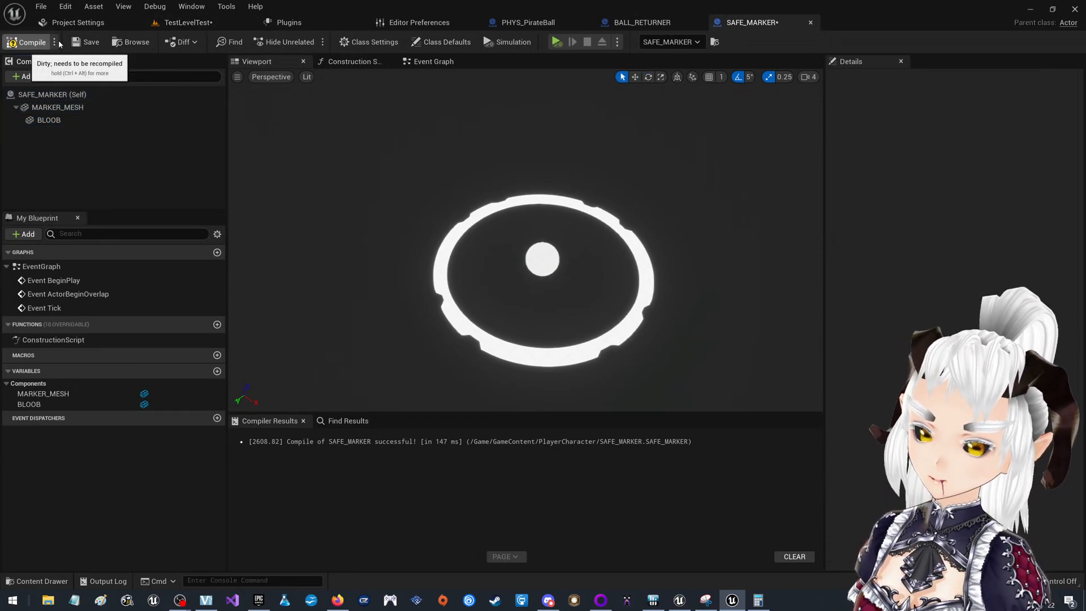
pyautogui.click(202, 22)
pyautogui.moveTo(484, 177)
pyautogui.mouseDown()
pyautogui.moveTo(311, 106)
pyautogui.moveTo(492, 180)
pyautogui.mouseUp()
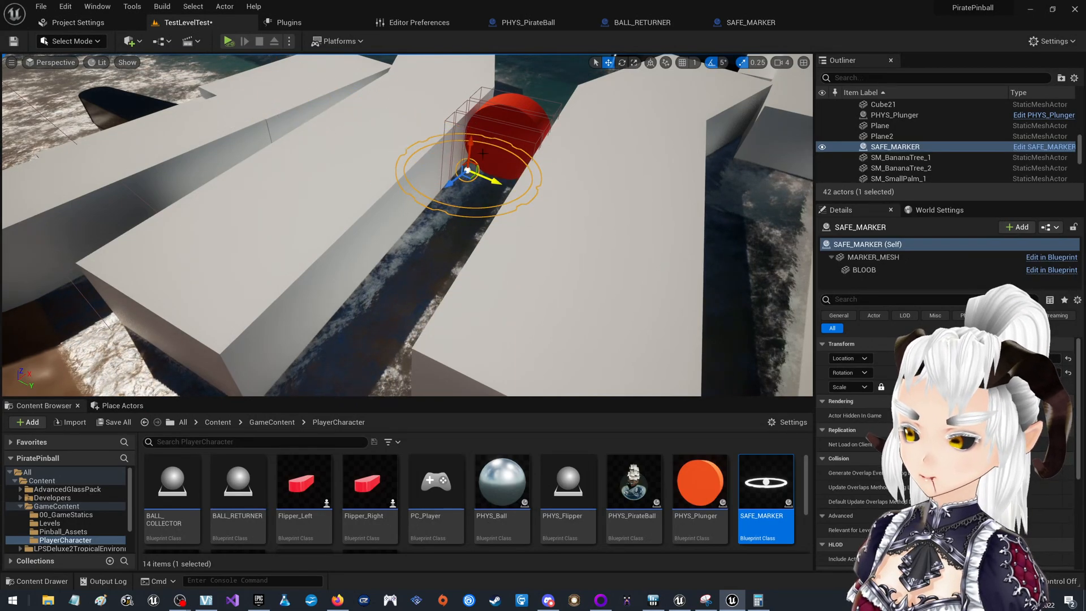
# Create a new material named M_Emissive in the PlayerCharacter folder.
pyautogui.scroll(-2, 537, 501)
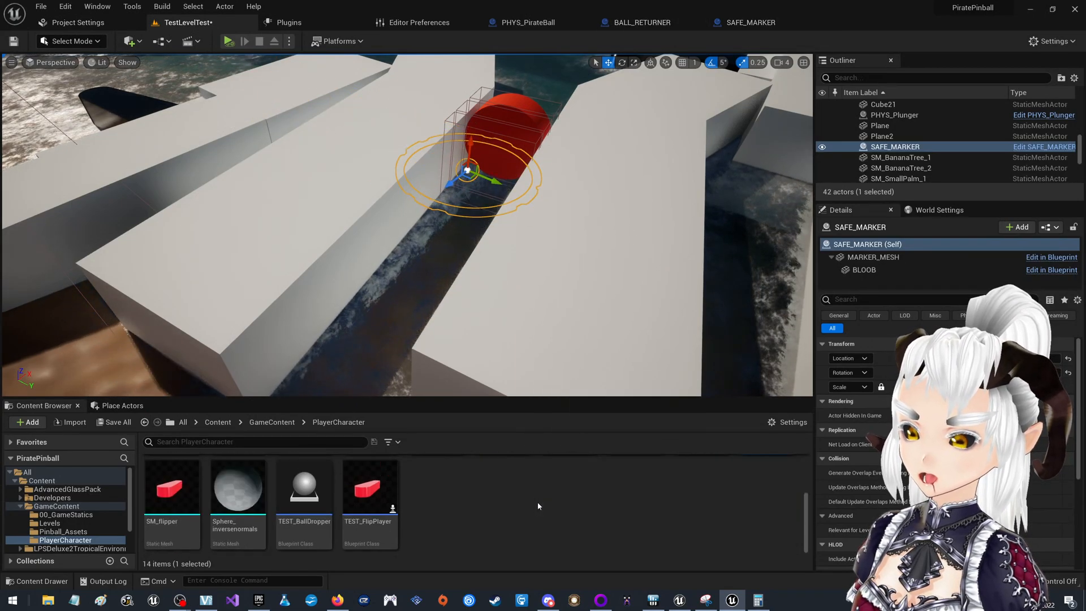
pyautogui.scroll(2, 509, 507)
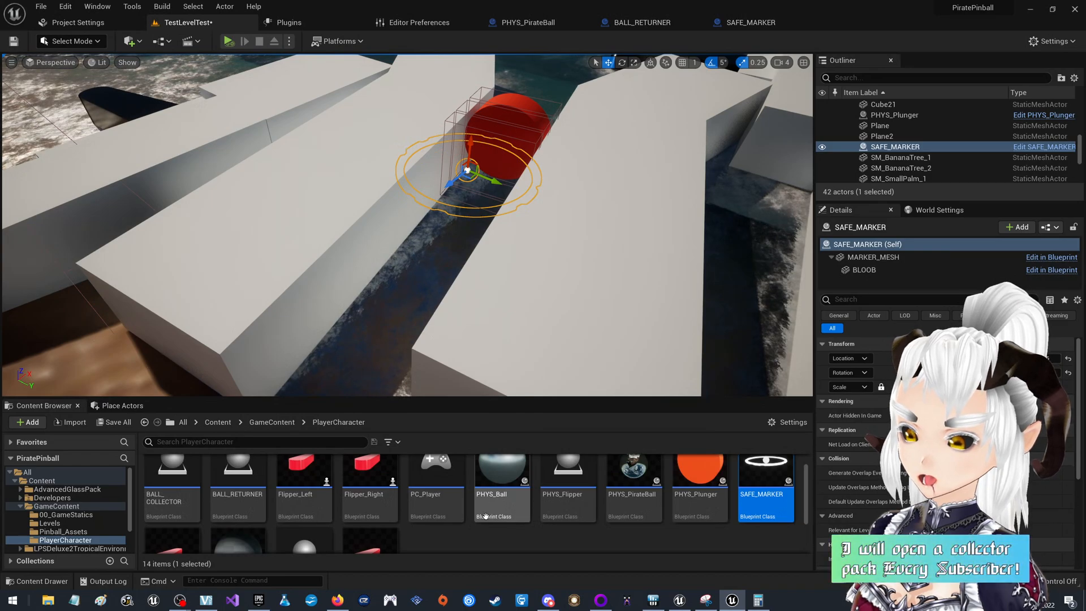
pyautogui.scroll(-2, 470, 508)
pyautogui.rightClick(460, 506)
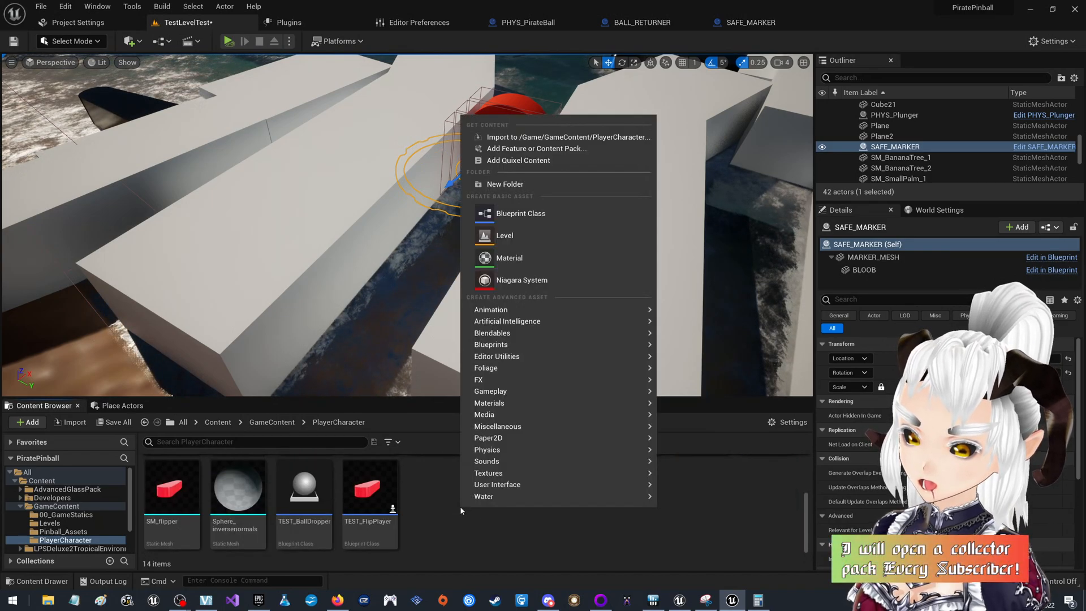
pyautogui.click(531, 255)
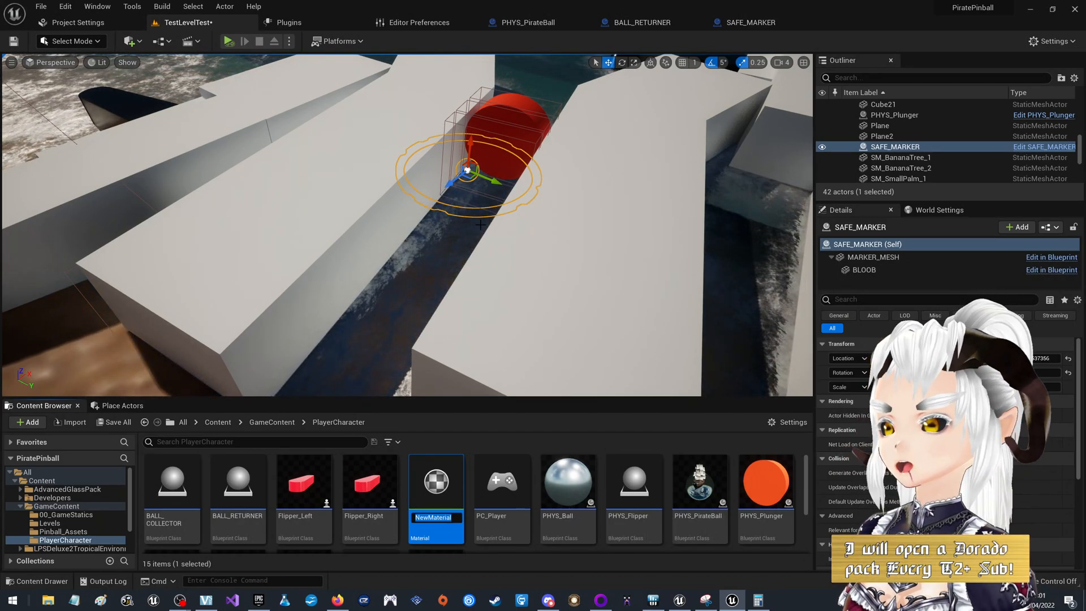
pyautogui.write('M_')
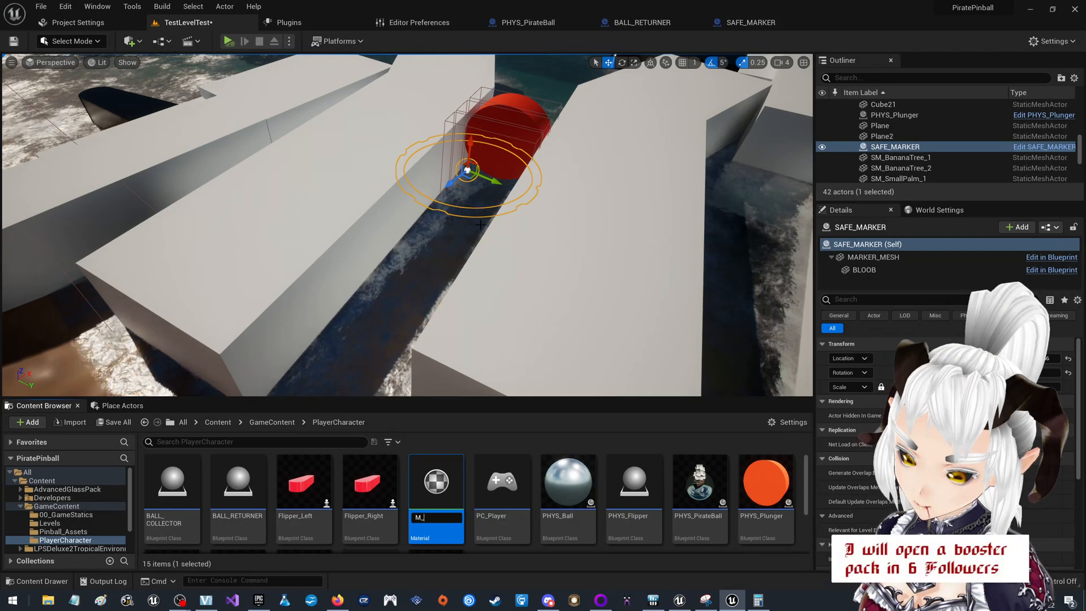
pyautogui.write('Emissive')
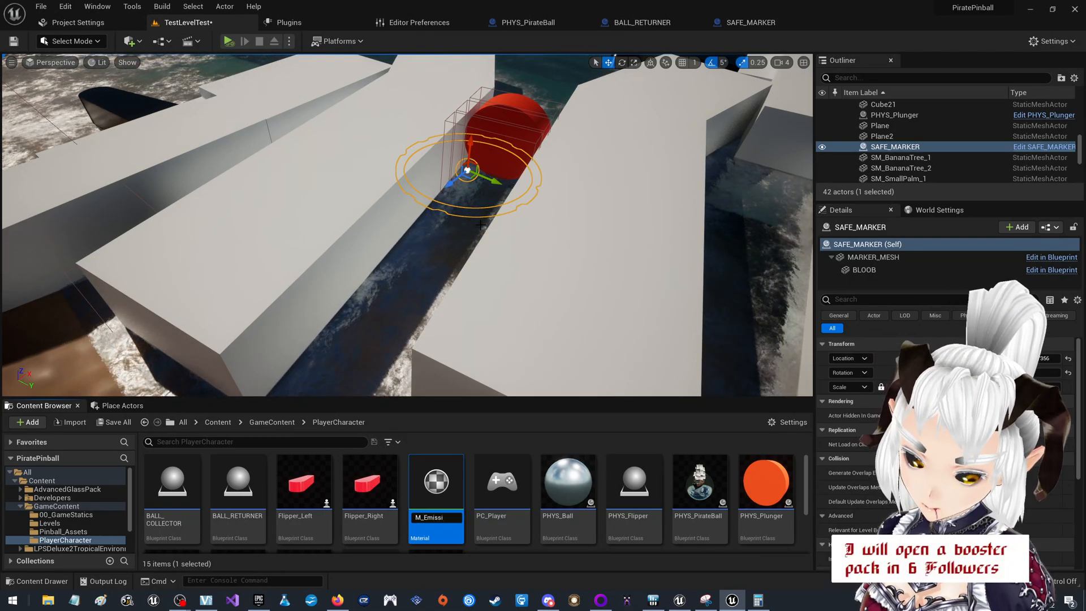
pyautogui.press('Return')
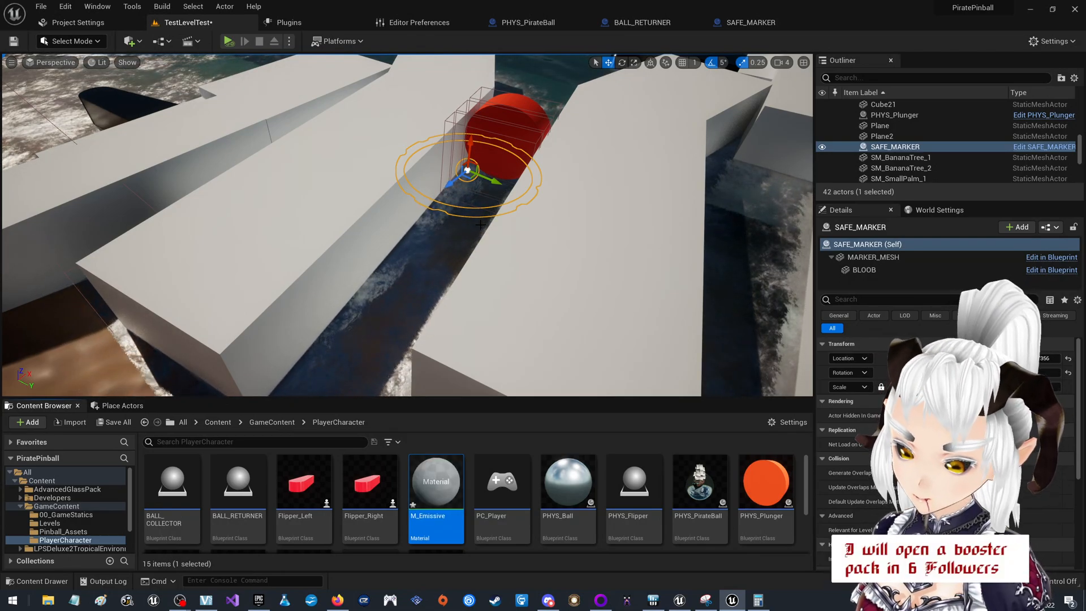
# Open the M_Emissive material and set its shading model to Unlit.
pyautogui.doubleClick(434, 482)
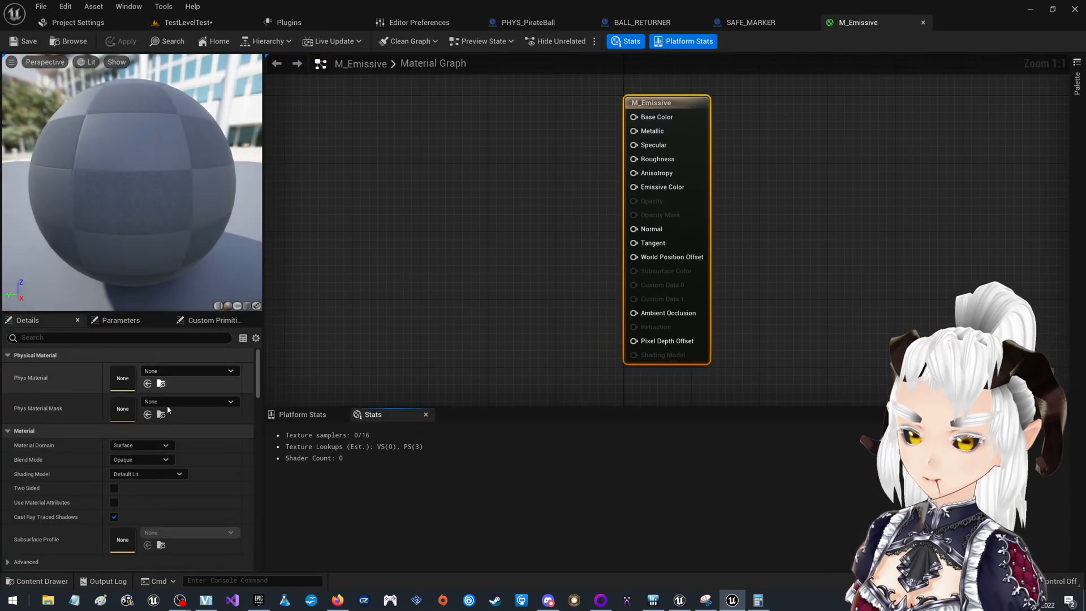
pyautogui.click(148, 445)
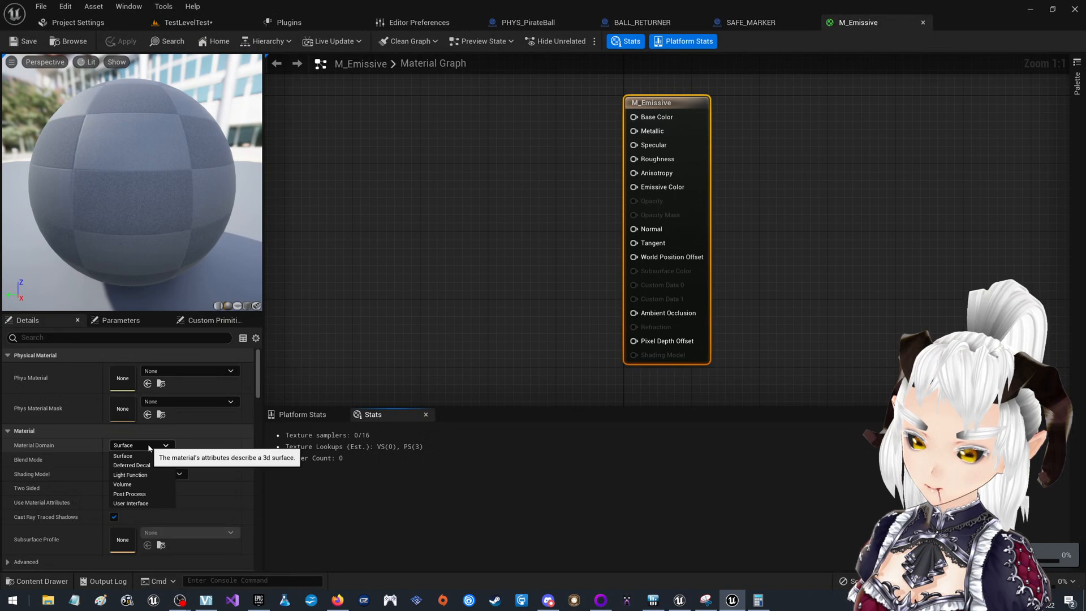
pyautogui.click(149, 448)
pyautogui.click(139, 460)
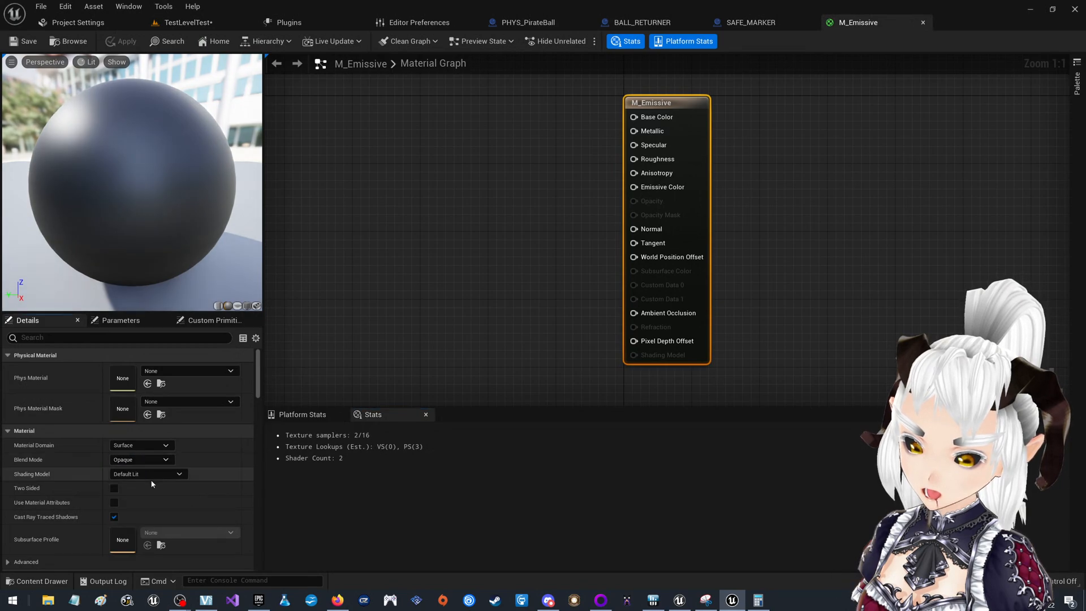
pyautogui.click(144, 474)
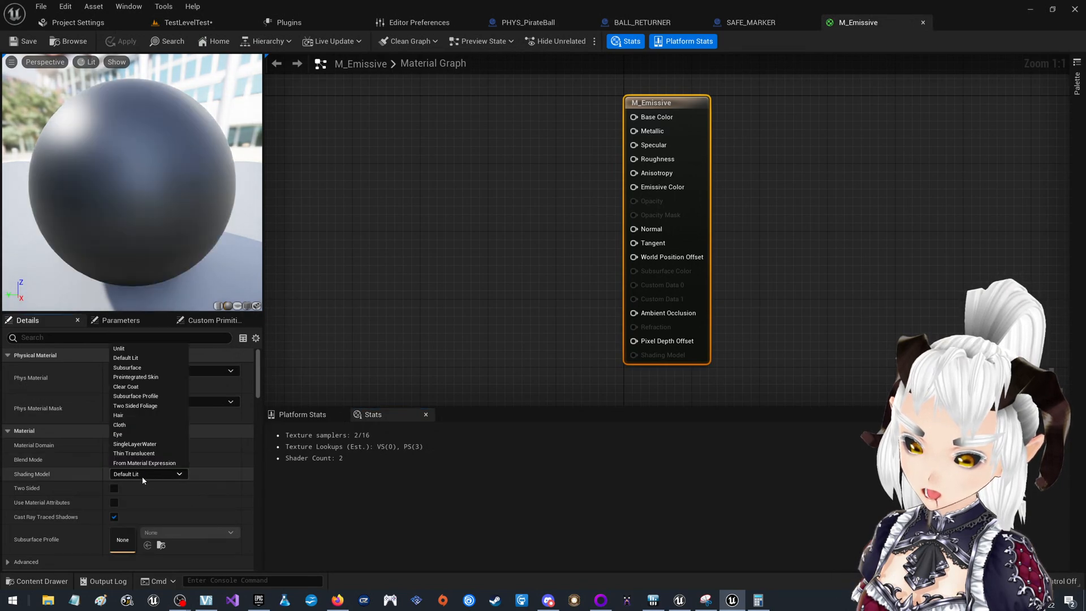
pyautogui.click(143, 349)
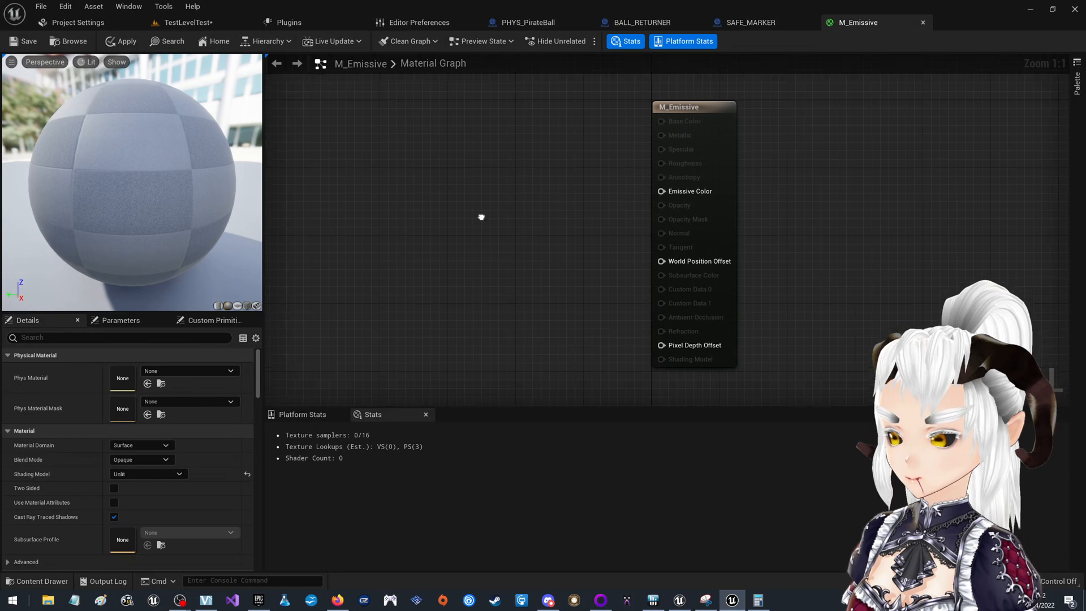
# Add a vector parameter named Colour to the material graph, placed well before the M_Emissive output node.
pyautogui.moveTo(411, 183); pyautogui.dragTo(540, 196, button='right')
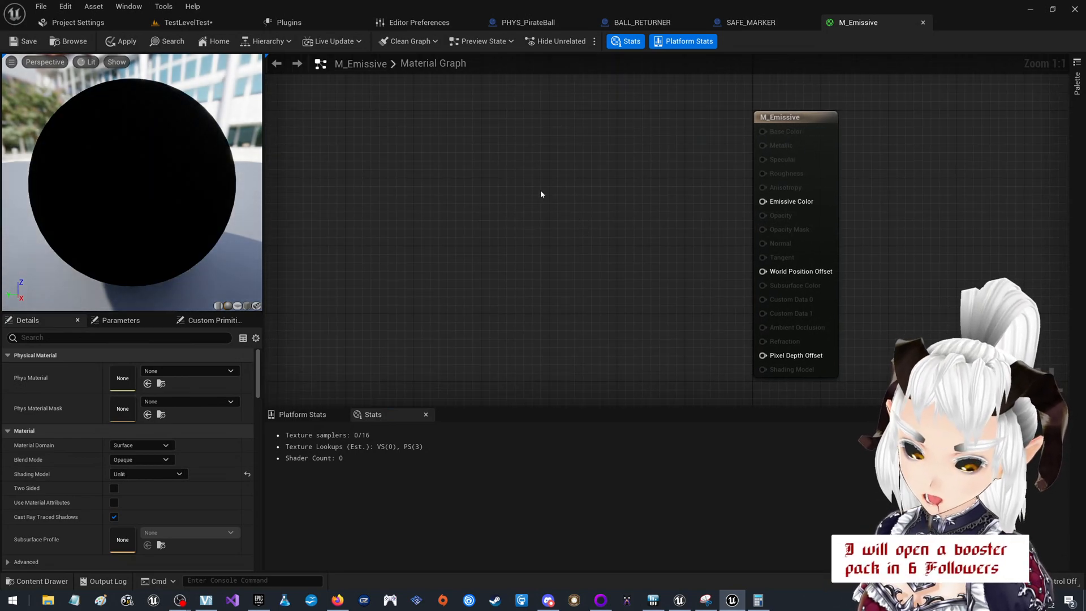
pyautogui.click(541, 189)
pyautogui.write('Co')
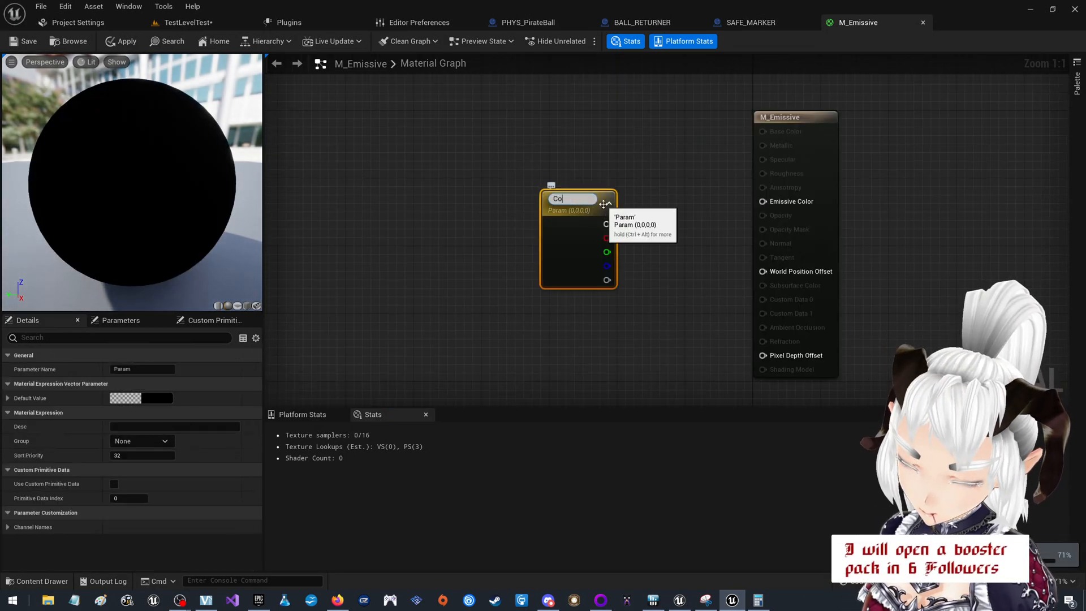
pyautogui.write('lour')
pyautogui.press('Return')
pyautogui.moveTo(603, 204); pyautogui.dragTo(509, 183)
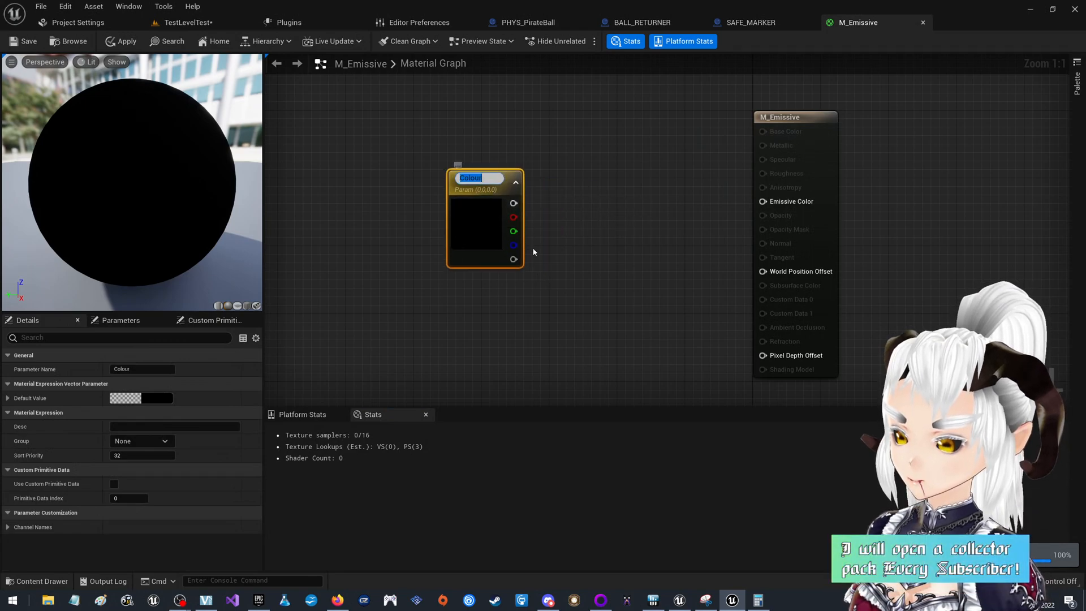
# Add a scalar parameter named Power below the vector parameter, and correct the vector parameter's name to Colour.
pyautogui.write('s')
pyautogui.click(547, 304)
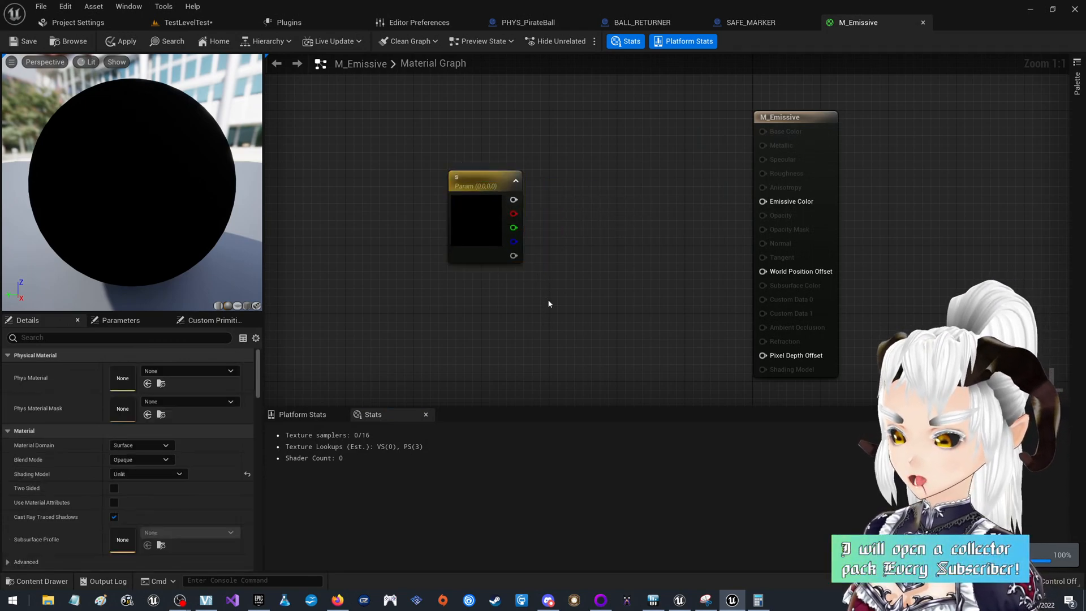
pyautogui.click(549, 283)
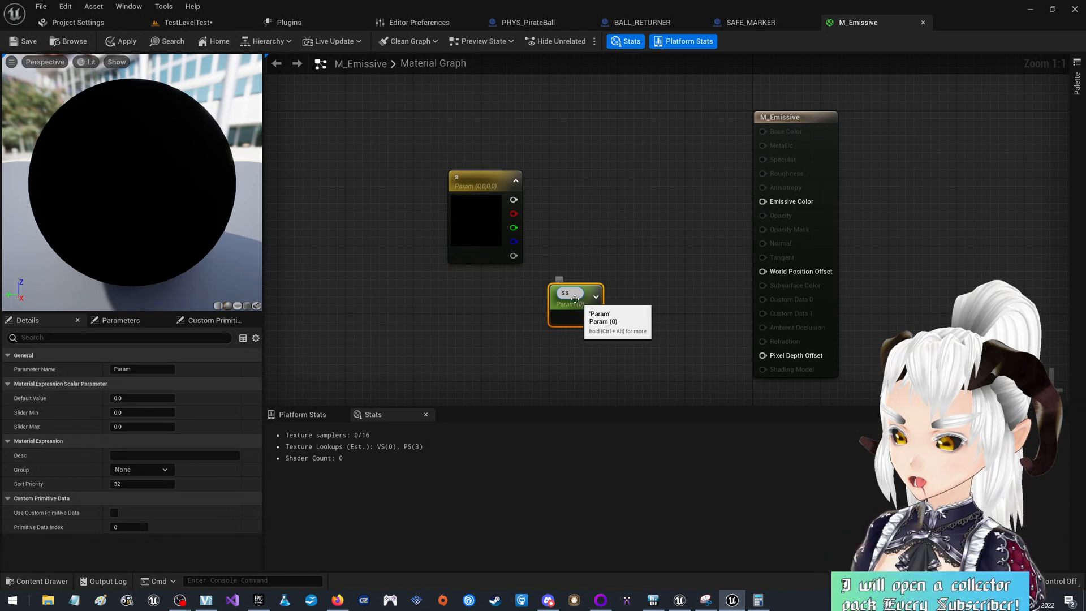
pyautogui.write('Power')
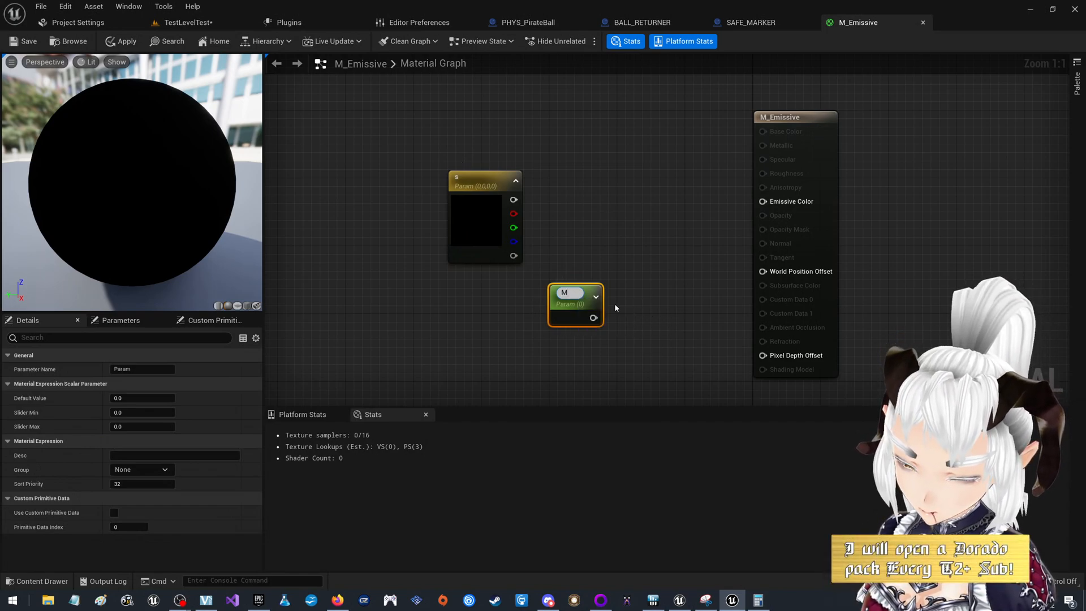
pyautogui.press('Return')
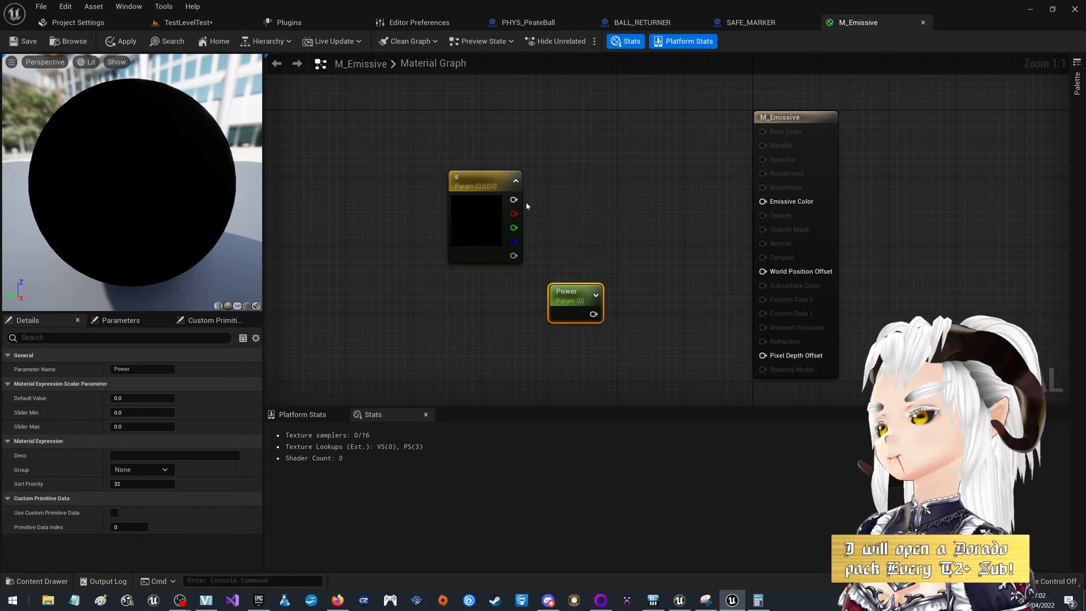
pyautogui.click(484, 191)
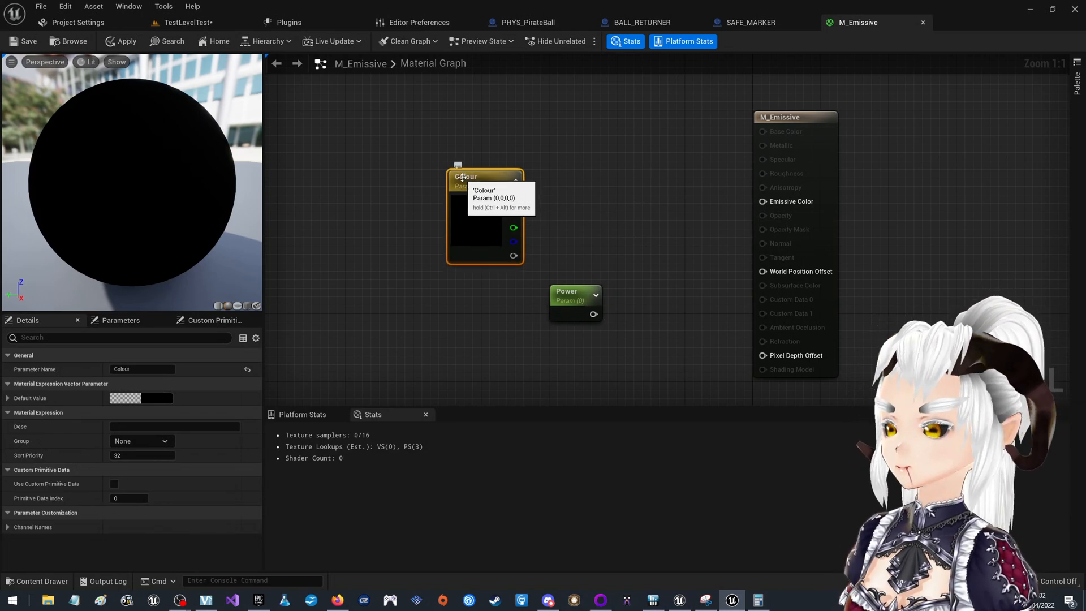
# Multiply Colour by Power, feed the result into Emissive Color, then apply and close the material and return to TestLevelTest.
pyautogui.moveTo(514, 199); pyautogui.dragTo(692, 192)
pyautogui.write('*')
pyautogui.click(670, 229)
pyautogui.moveTo(594, 314); pyautogui.dragTo(762, 201)
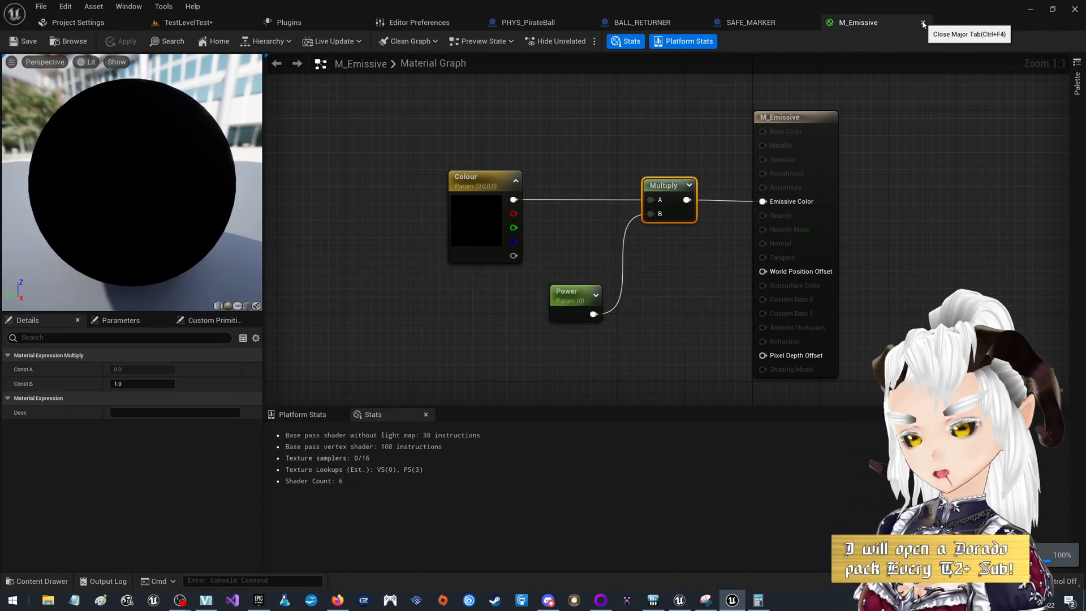
pyautogui.click(923, 23)
pyautogui.click(189, 22)
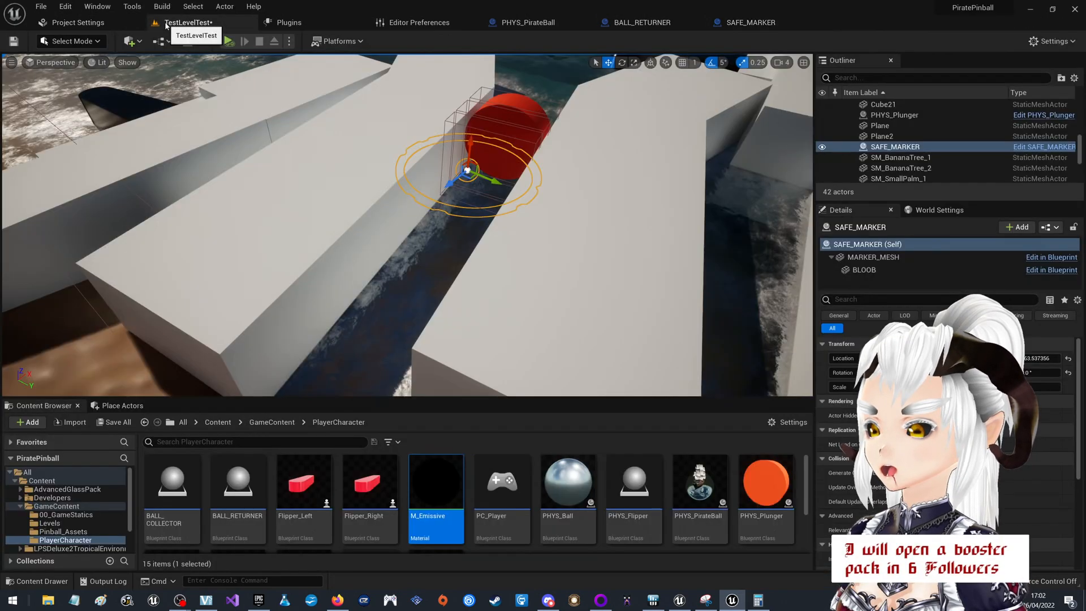
# Create a material instance from M_Emissive and name it Mi_EmissiveWhite.
pyautogui.rightClick(451, 484)
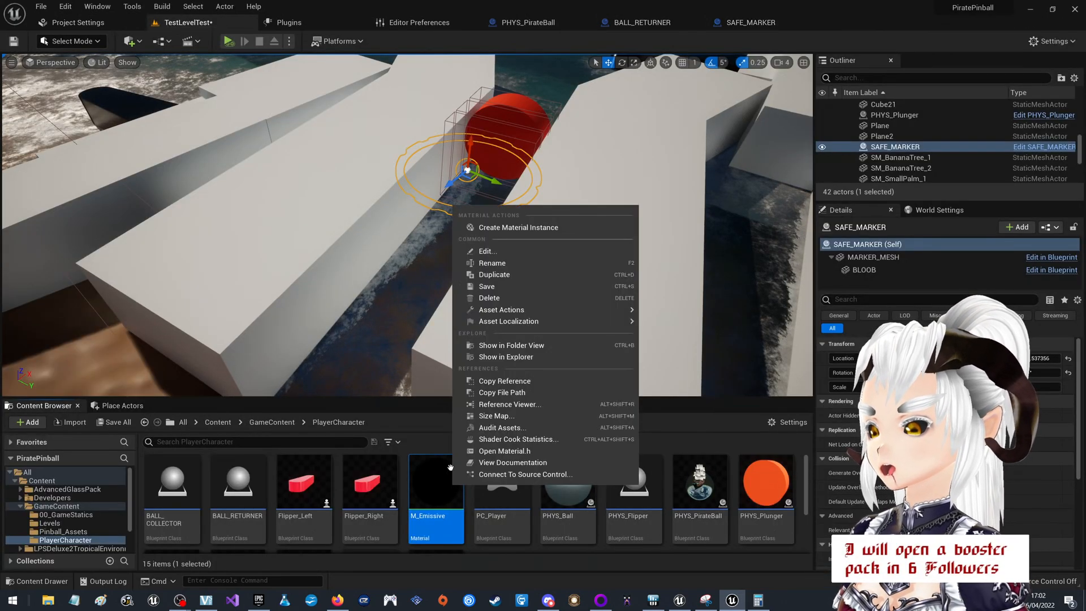
pyautogui.click(546, 232)
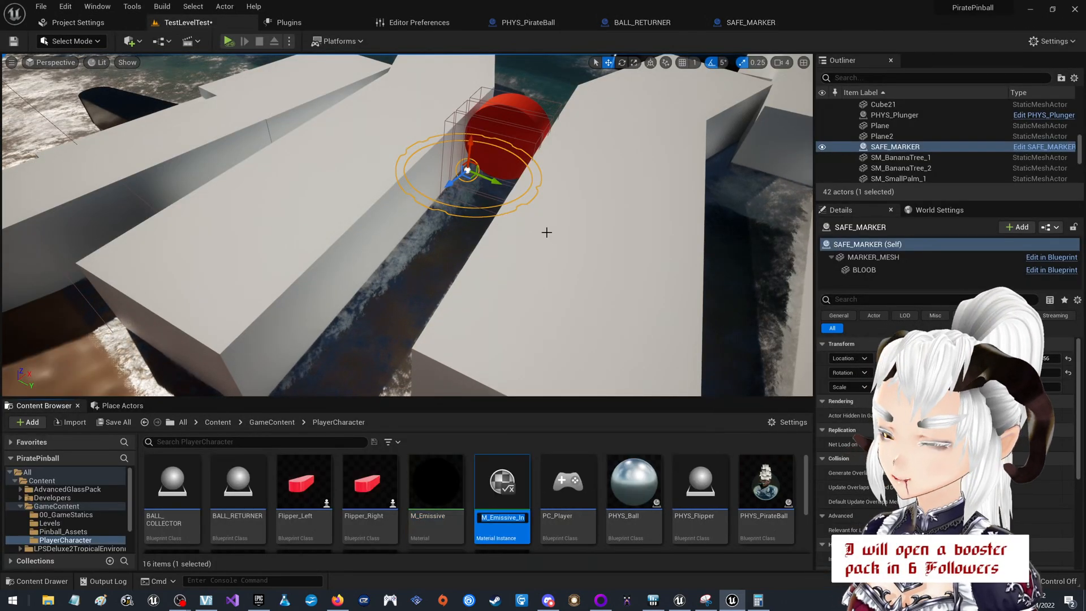
pyautogui.write('Mi_Emis')
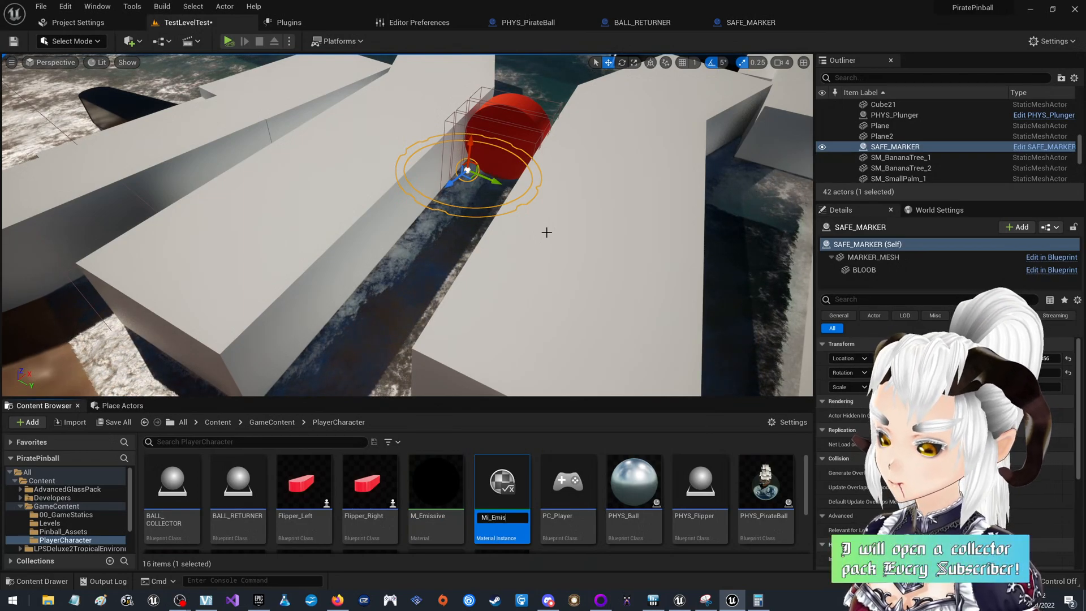
pyautogui.write('siveWhite')
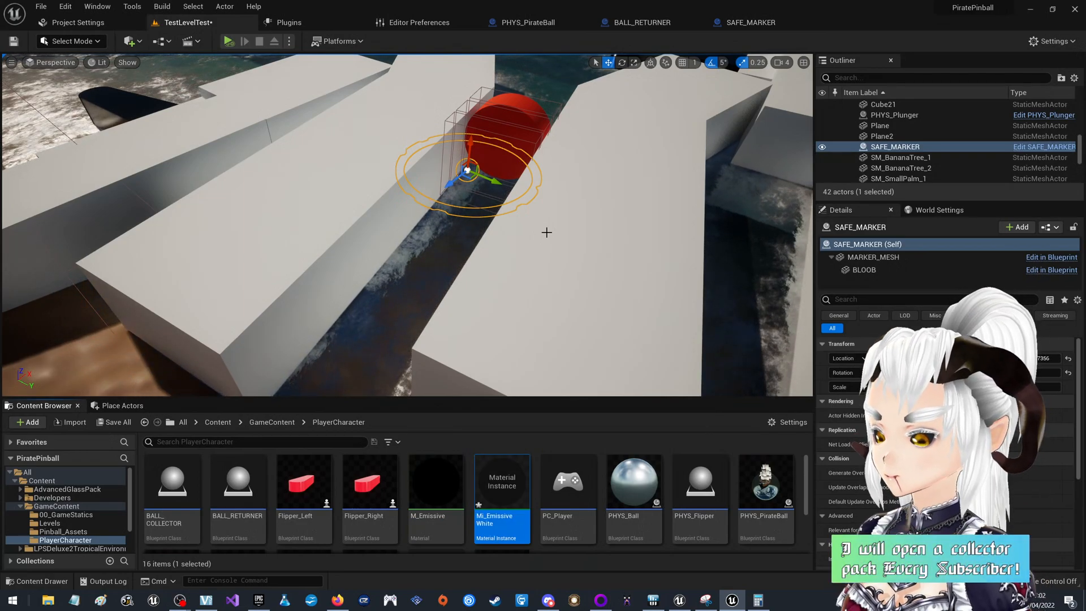
pyautogui.press('Return')
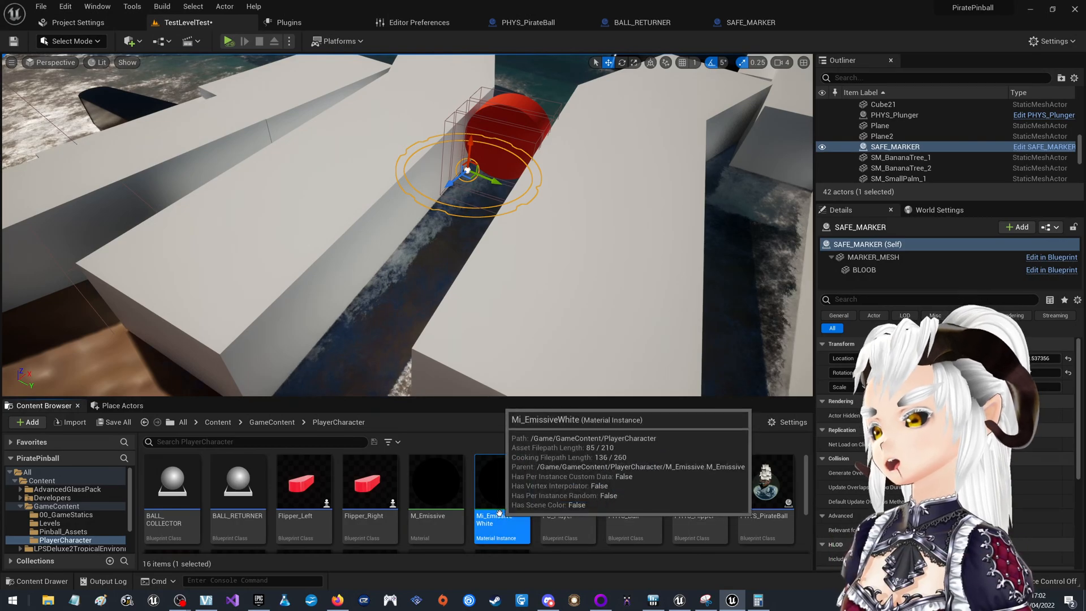
# Open Mi_EmissiveWhite, enable its Colour and Power overrides, and set Power to 3.
pyautogui.doubleClick(499, 512)
pyautogui.click(398, 155)
pyautogui.click(398, 127)
pyautogui.write('3')
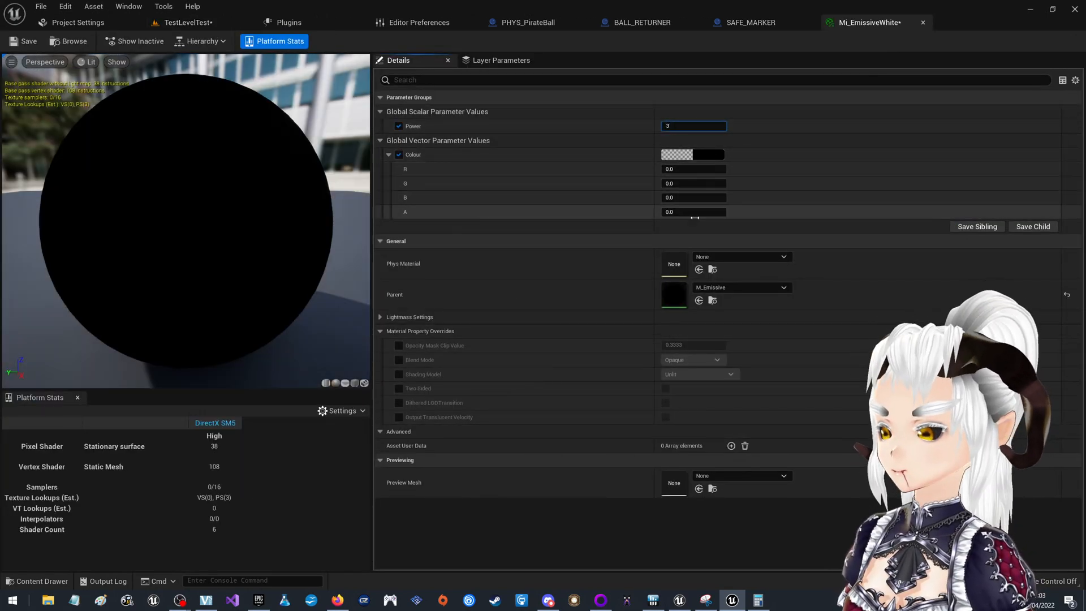
# Set the Colour parameter to R 1, G 1, B 0.98 and A 1, then save Mi_EmissiveWhite.
pyautogui.click(689, 169)
pyautogui.write('1')
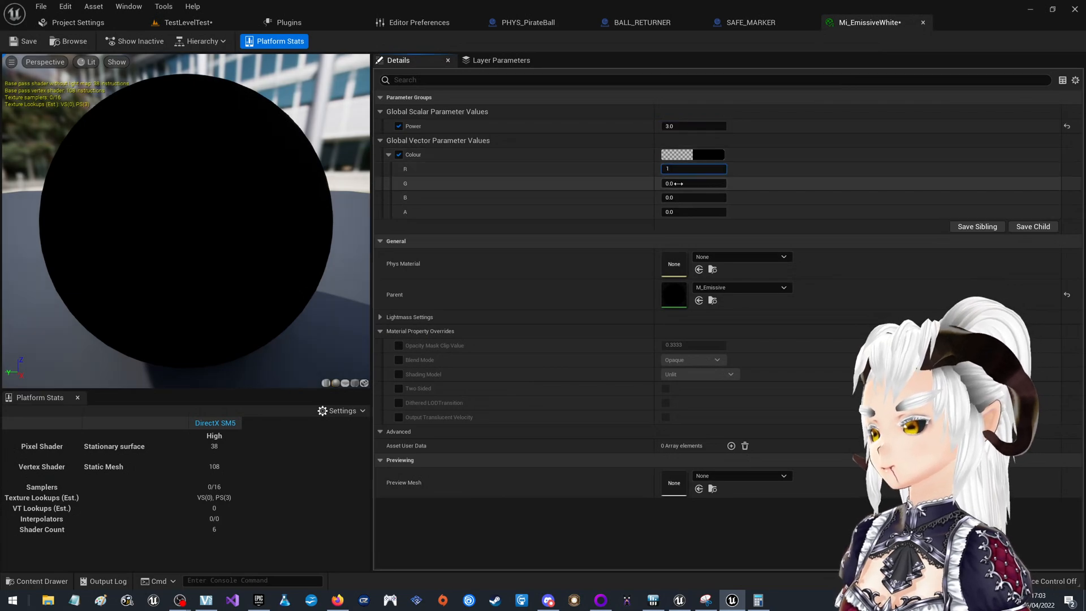
pyautogui.click(684, 184)
pyautogui.write('1')
pyautogui.click(682, 198)
pyautogui.write('1')
pyautogui.click(680, 211)
pyautogui.write('1')
pyautogui.press('Return')
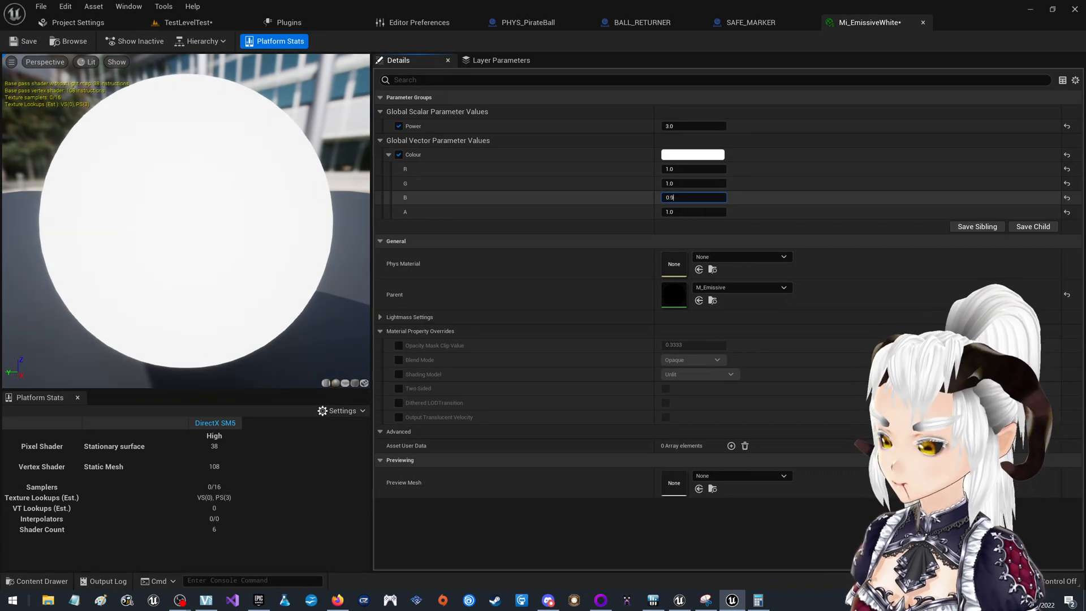
pyautogui.click(22, 41)
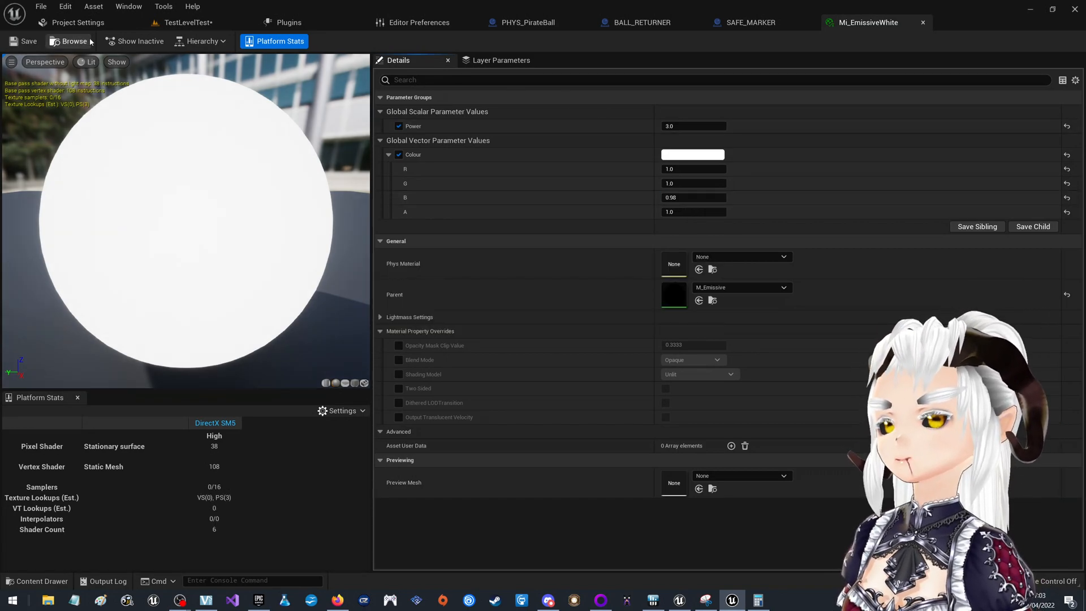
# In the SAFE_MARKER blueprint, assign Mi_EmissiveWhite to material Element 0 of MARKER_MESH.
pyautogui.click(763, 24)
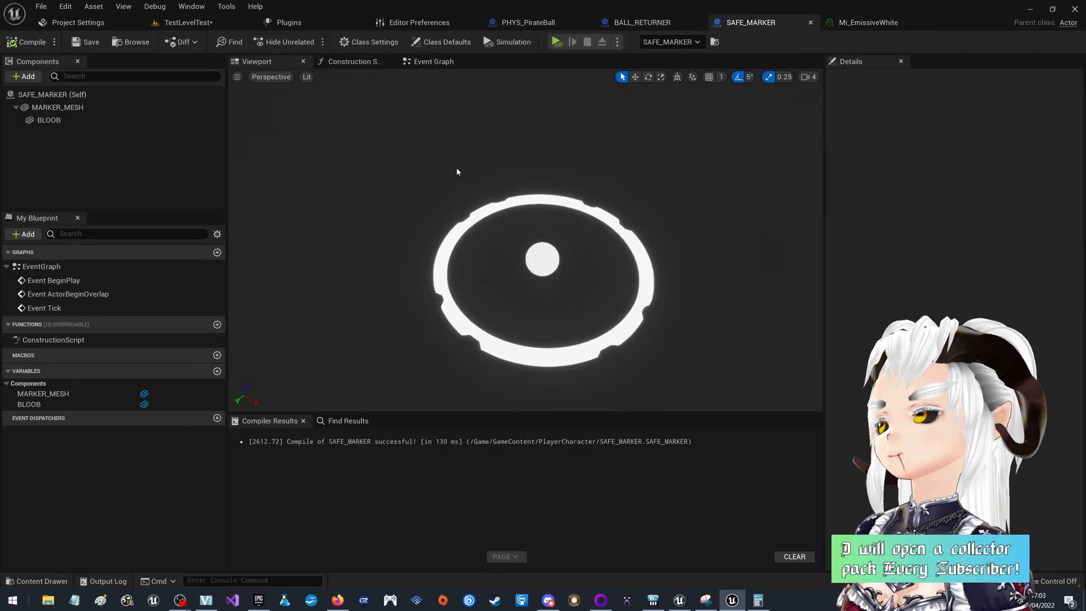
pyautogui.click(57, 107)
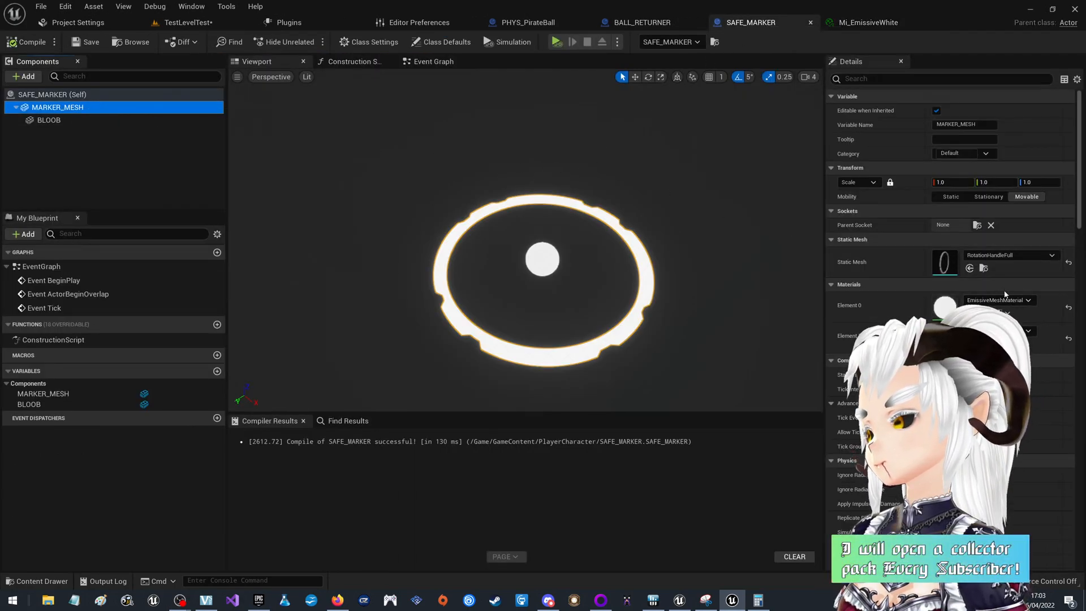
pyautogui.click(999, 300)
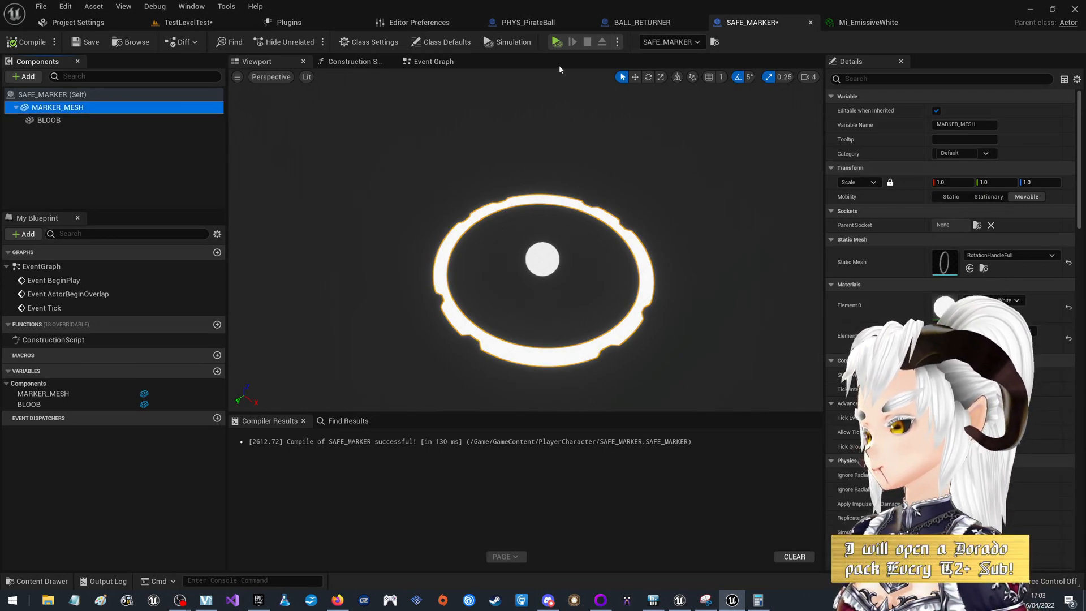
# Select Mi_EmissiveWhite in the PlayerCharacter folder, assign it to the BLOOB sphere in SAFE_MARKER, and save the blueprint and TestLevelTest.
pyautogui.click(208, 25)
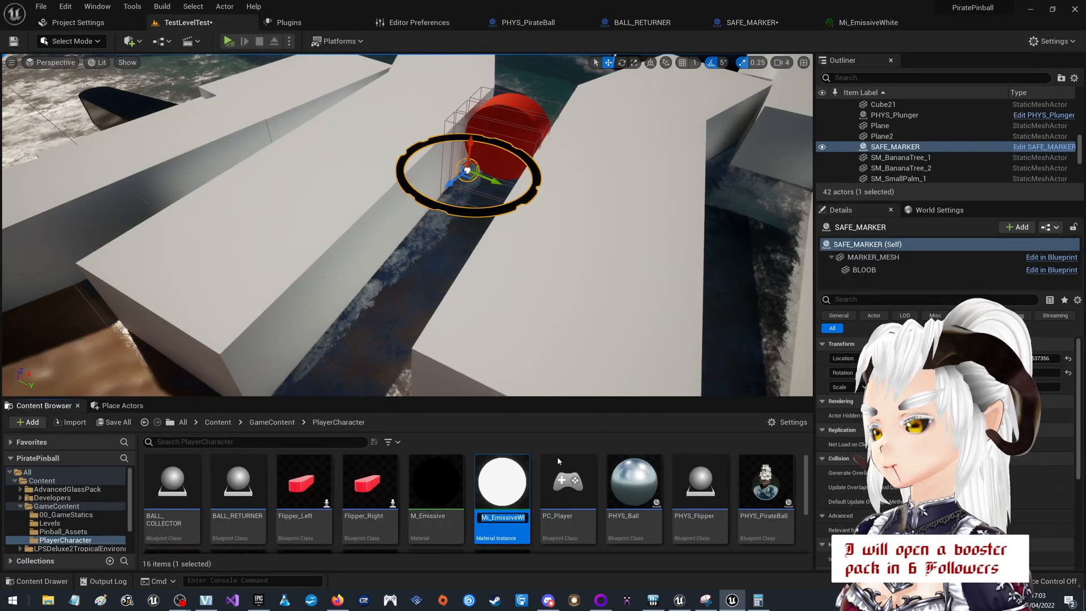
pyautogui.click(502, 485)
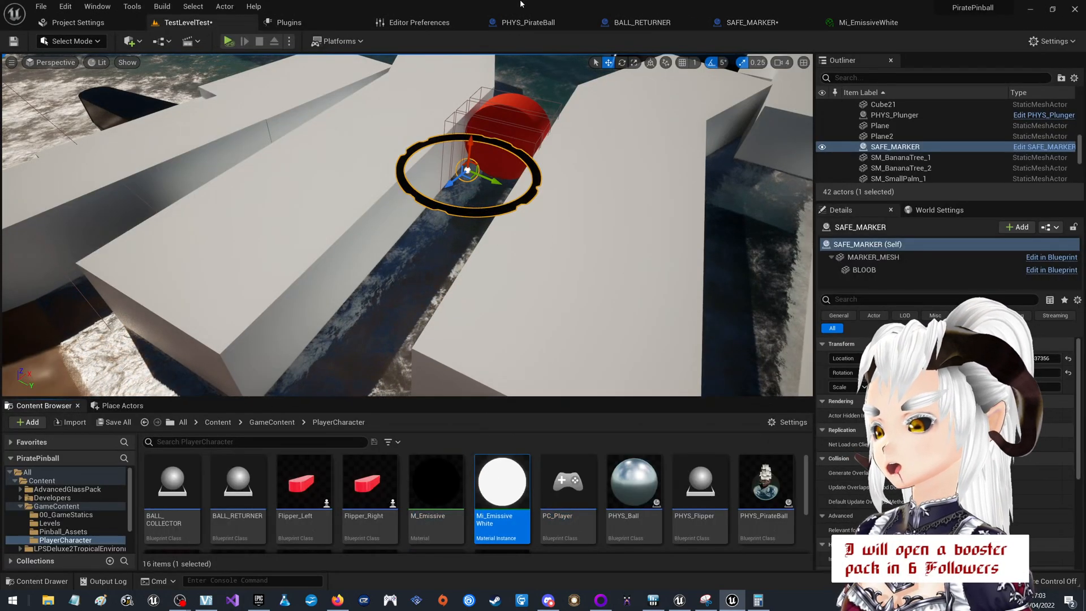
pyautogui.click(752, 22)
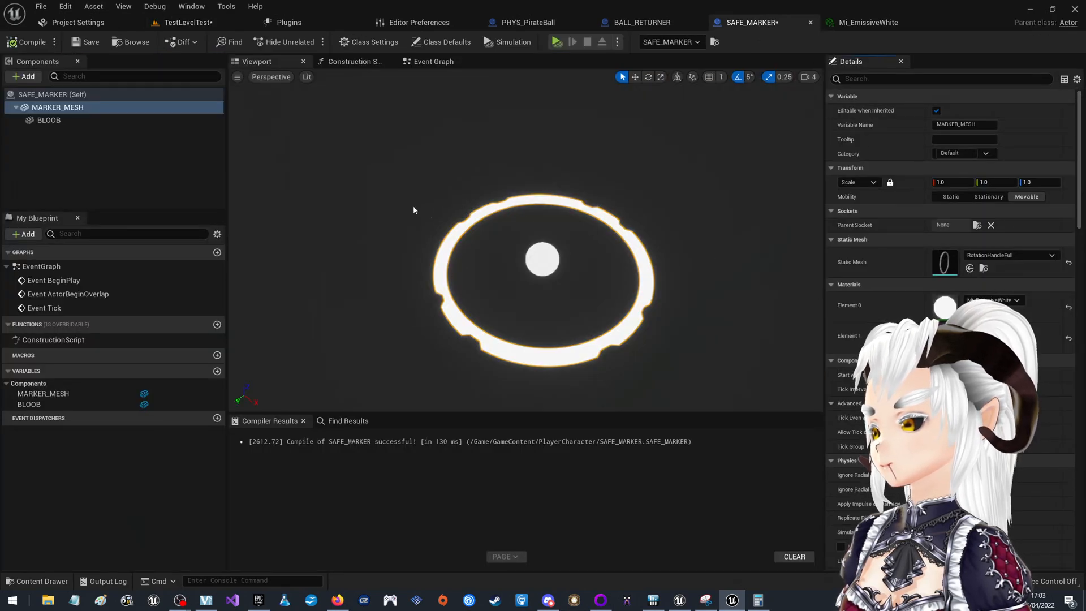
pyautogui.click(85, 120)
pyautogui.press('e')
pyautogui.click(969, 341)
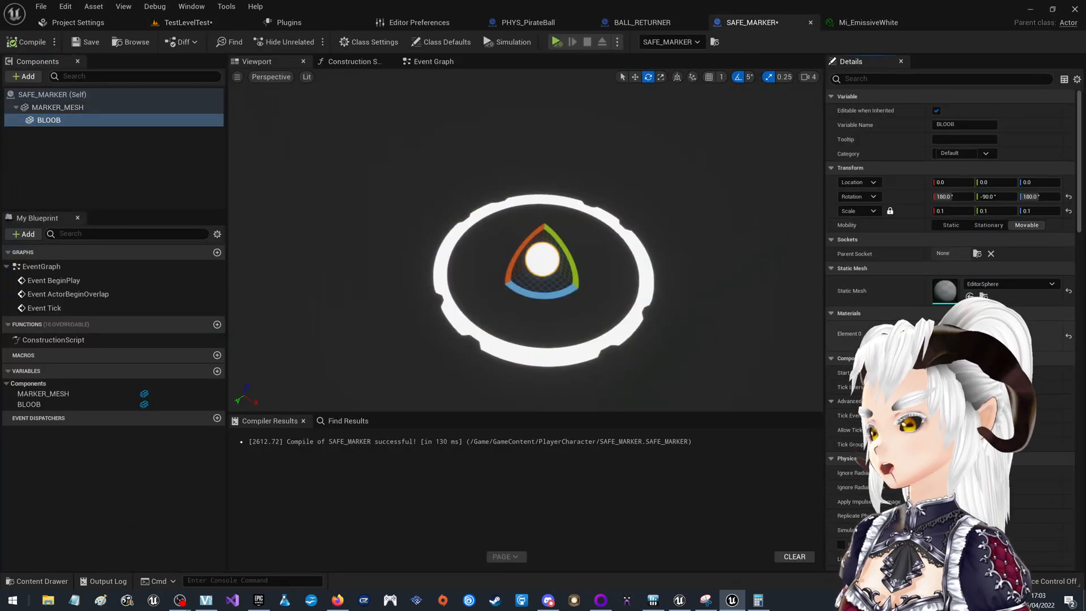
pyautogui.click(189, 22)
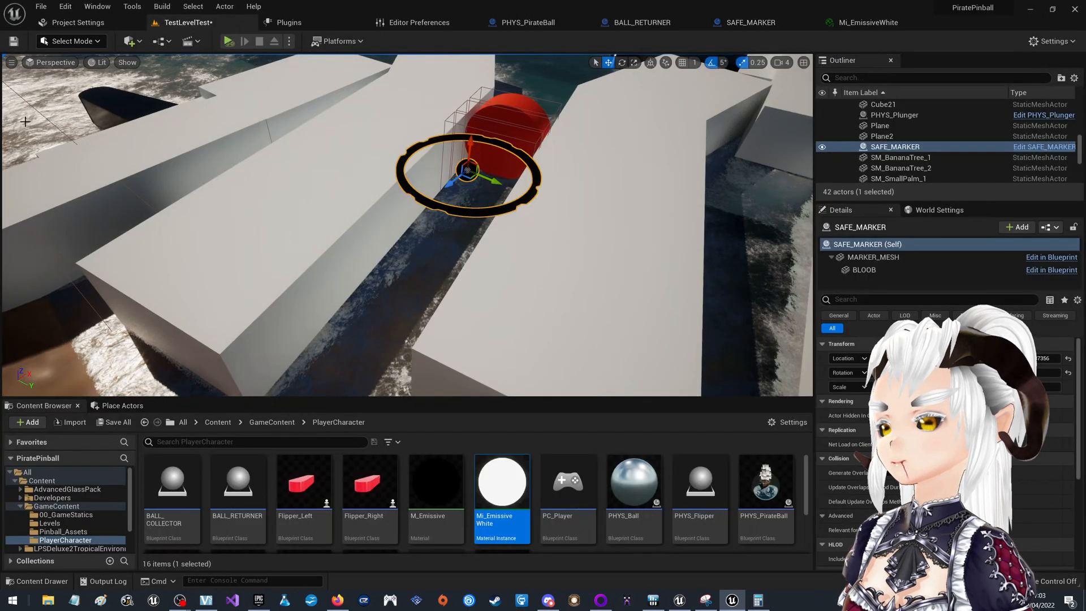
pyautogui.click(15, 43)
# Examine the placed marker's look beside the red plunger in TestLevelTest, including with a short test run of the level.
pyautogui.moveTo(237, 164); pyautogui.dragTo(382, 325, button='right')
pyautogui.press('w')
pyautogui.press('s')
pyautogui.press('w')
pyautogui.press('w')
pyautogui.press('s')
pyautogui.press('s')
pyautogui.moveTo(602, 217)
pyautogui.mouseDown(button='right')
pyautogui.moveTo(628, 164)
pyautogui.moveTo(679, 187)
pyautogui.moveTo(651, 249)
pyautogui.moveTo(602, 218)
pyautogui.mouseUp(button='right')
pyautogui.press('Escape')
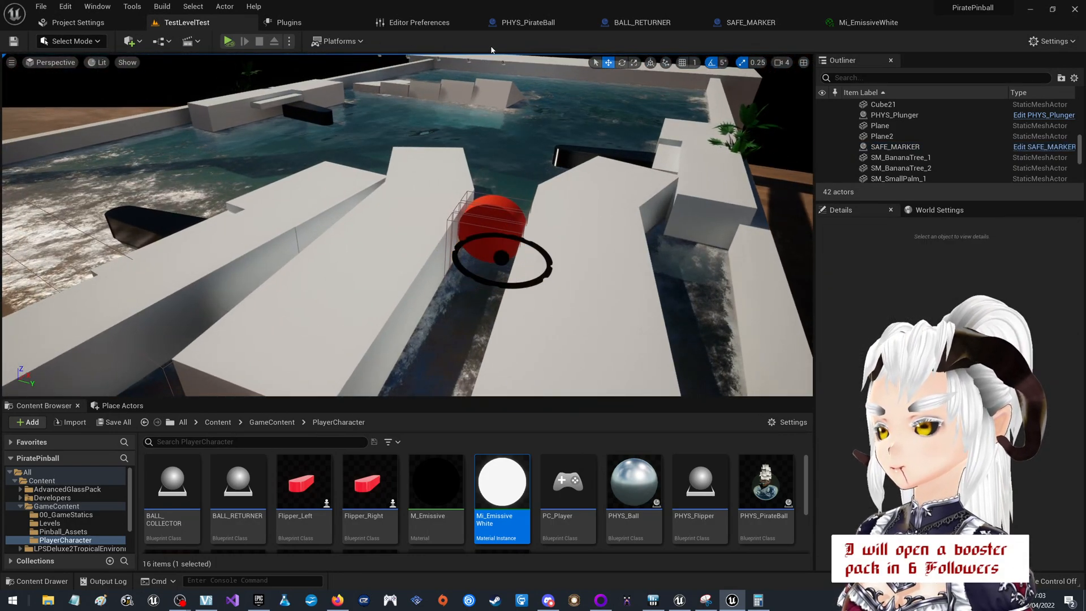
pyautogui.click(229, 41)
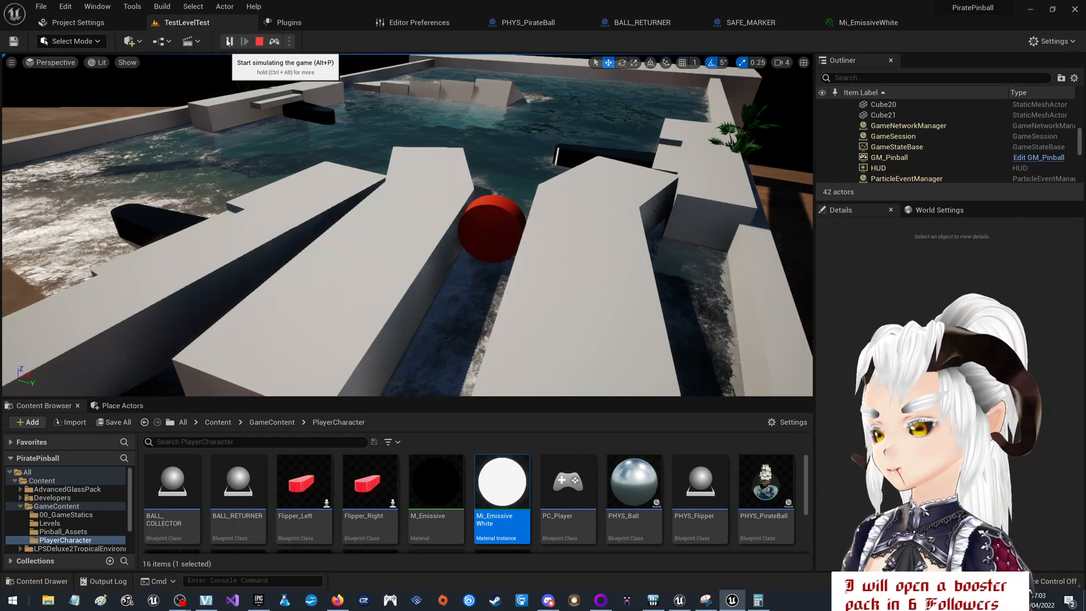
pyautogui.click(228, 41)
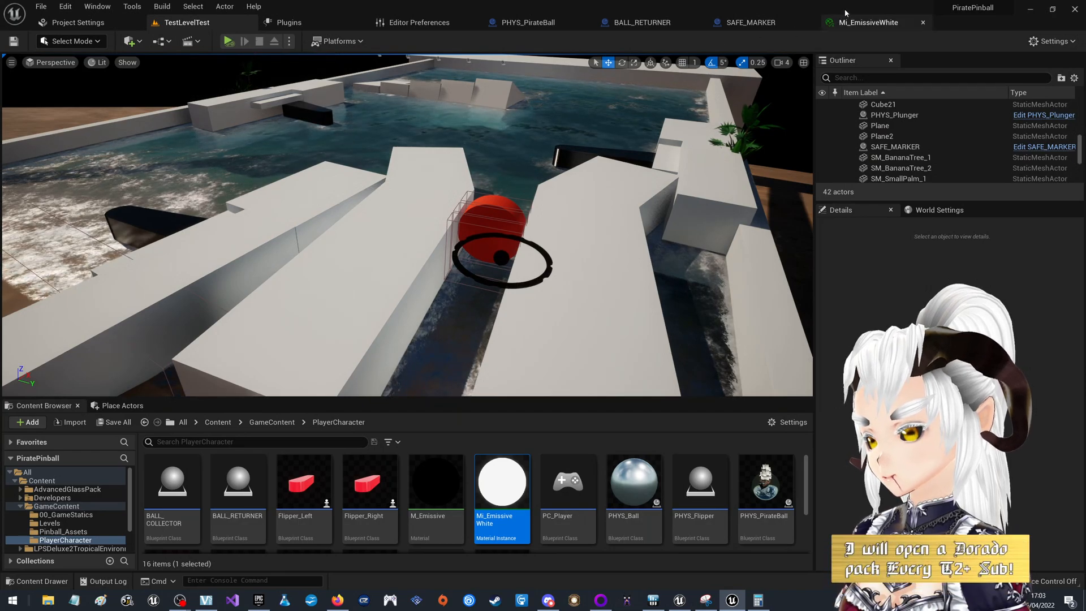
# Set Power to 30 in Mi_EmissiveWhite and check the marker in TestLevelTest.
pyautogui.click(869, 23)
pyautogui.moveTo(206, 172)
pyautogui.mouseDown()
pyautogui.moveTo(261, 187)
pyautogui.moveTo(294, 164)
pyautogui.moveTo(181, 209)
pyautogui.moveTo(224, 162)
pyautogui.mouseUp()
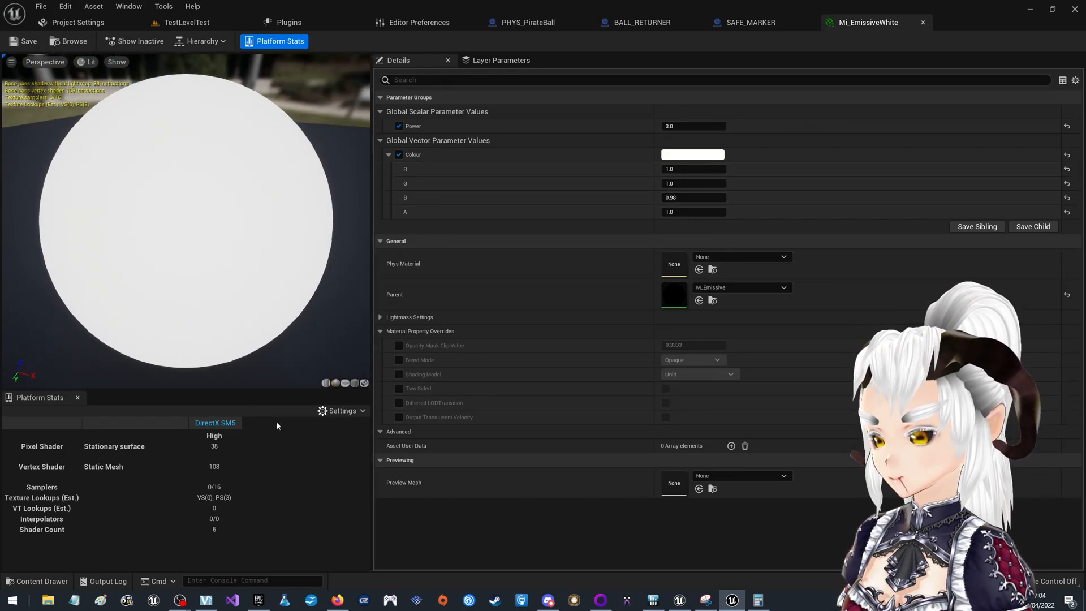
pyautogui.click(700, 130)
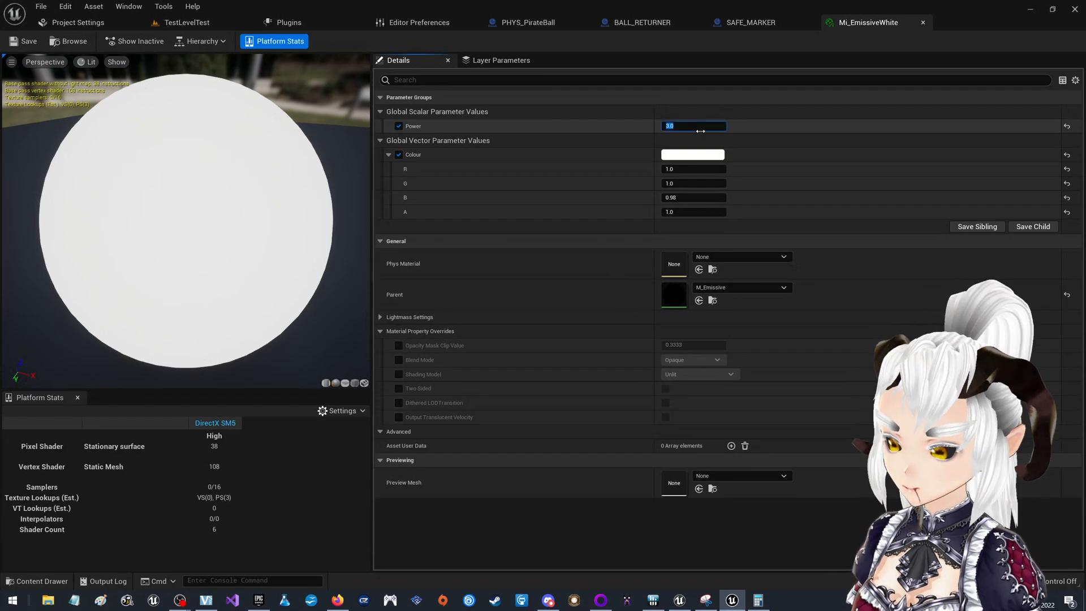
pyautogui.write('30')
pyautogui.press('Return')
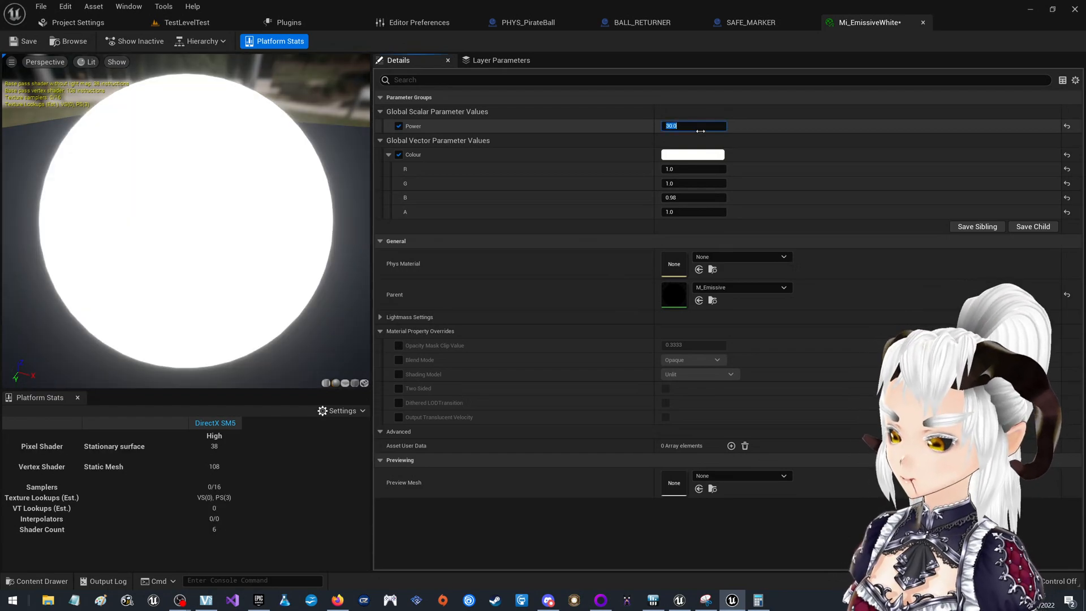
pyautogui.click(180, 23)
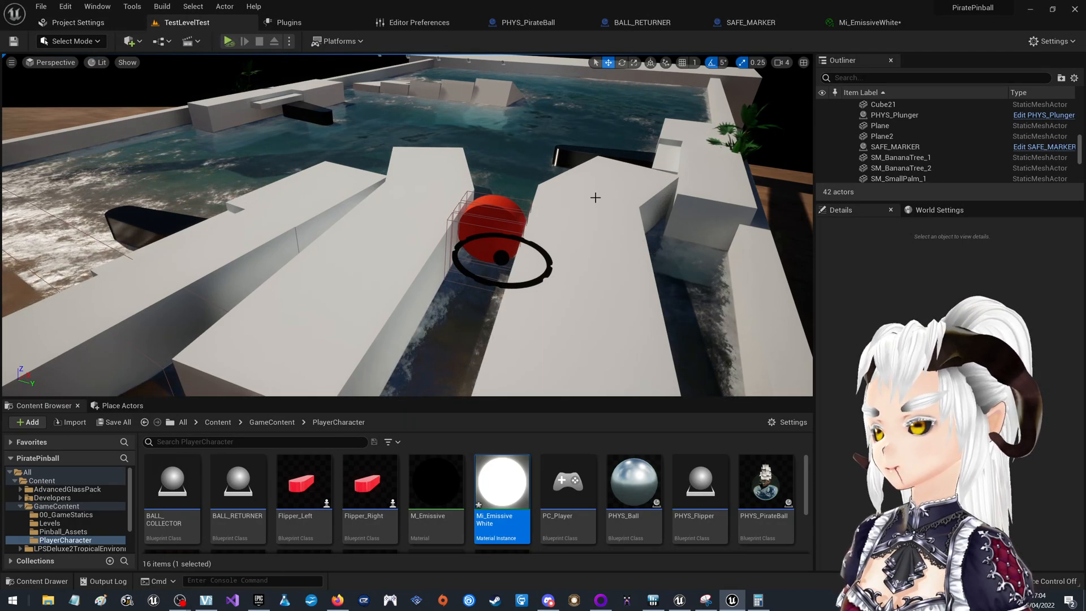
# Set the Power of Mi_EmissiveWhite back to 3 and save the material instance.
pyautogui.click(866, 22)
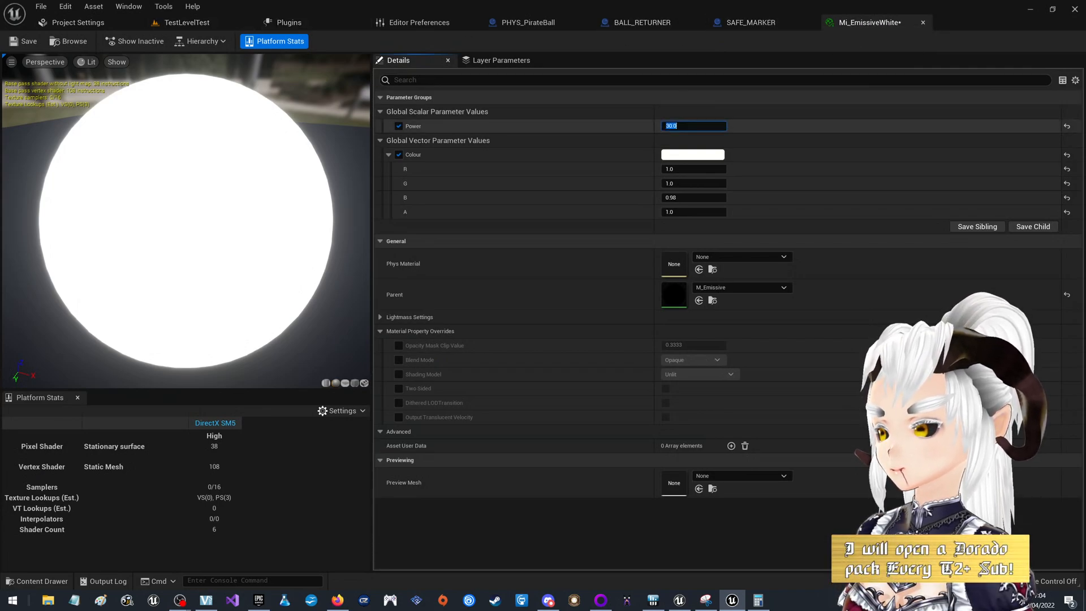
pyautogui.write('3')
pyautogui.press('Return')
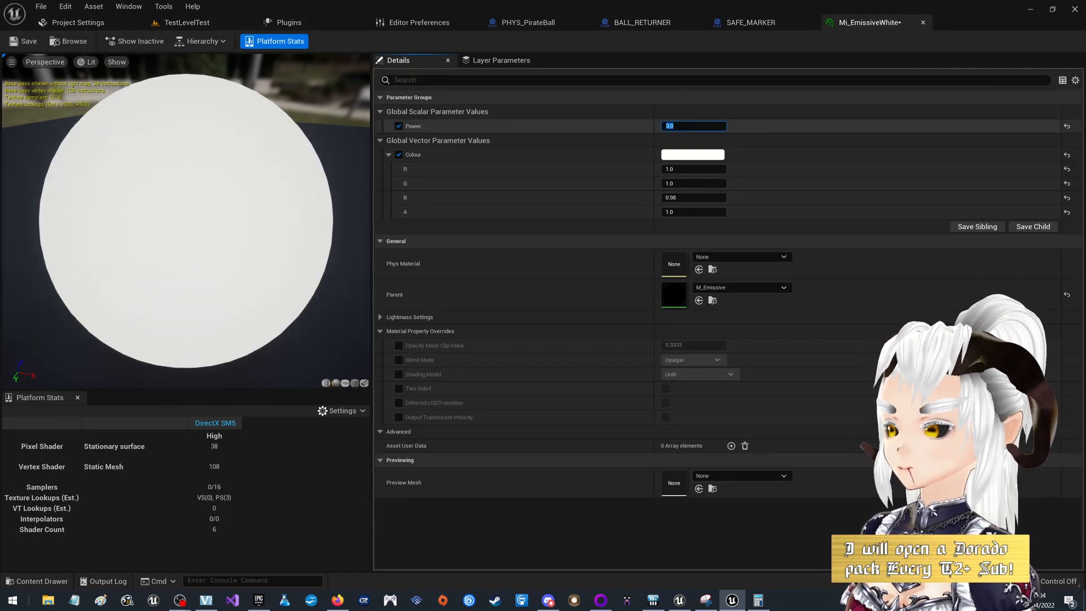
pyautogui.hotkey('ctrl', 's')
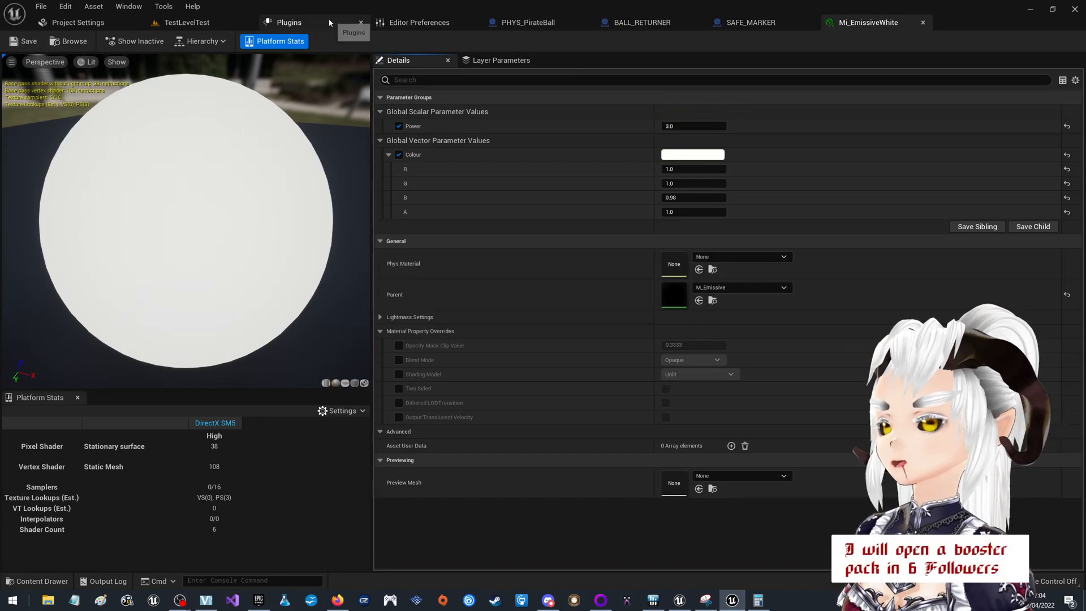
# Check the MARKER_MESH and BLOOB components in the SAFE_MARKER blueprint and briefly run and stop the game.
pyautogui.click(632, 22)
pyautogui.click(752, 22)
pyautogui.click(81, 108)
pyautogui.click(81, 120)
pyautogui.click(558, 42)
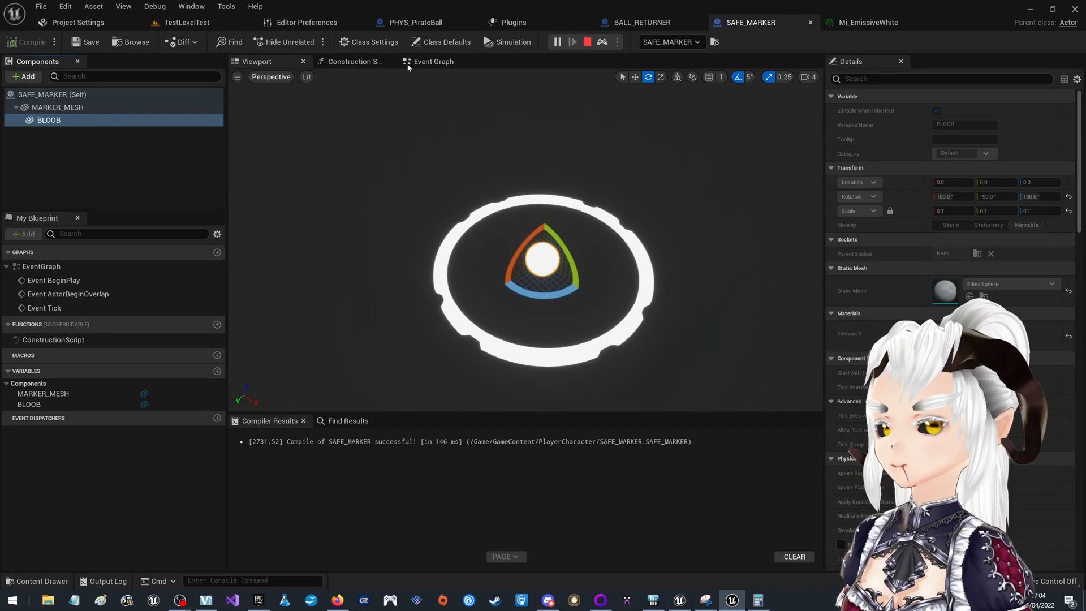
pyautogui.click(588, 42)
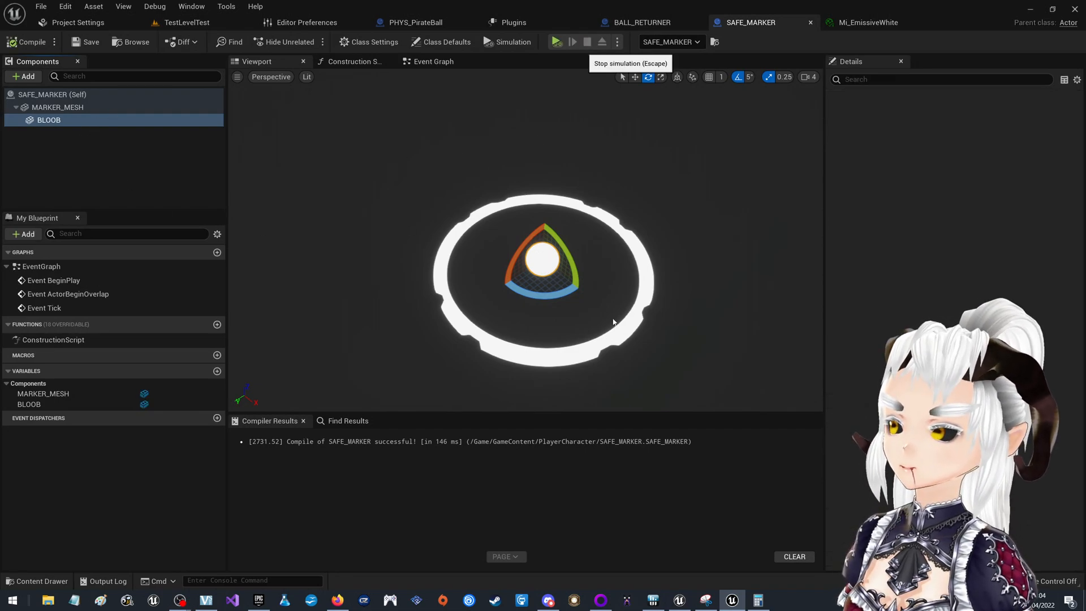
pyautogui.press('w')
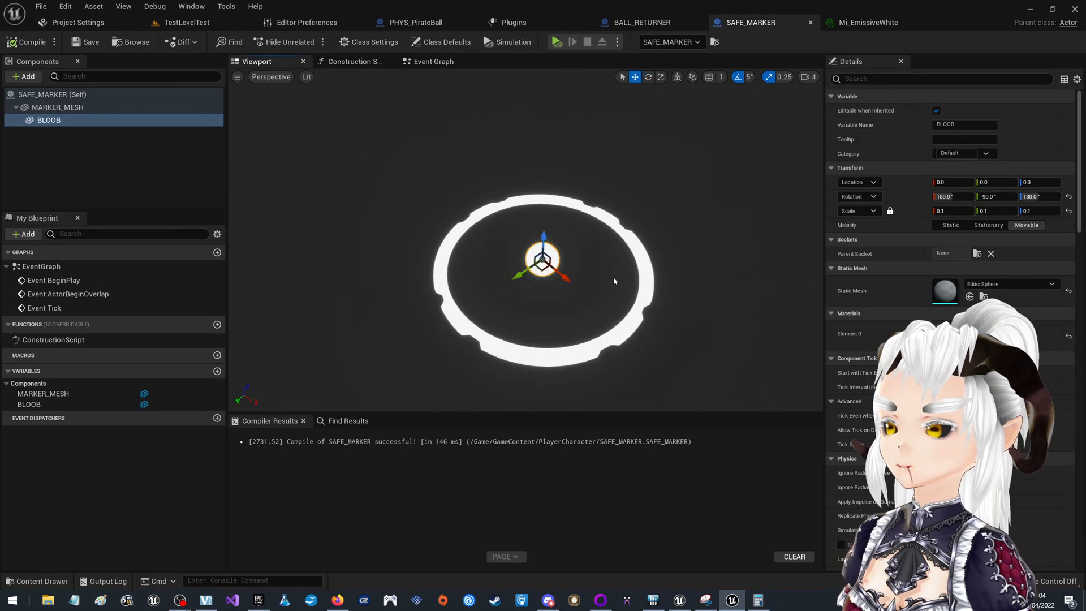
# Delete the SAFE_MARKER actor in front of the red plunger from TestLevelTest.
pyautogui.click(219, 21)
pyautogui.moveTo(500, 257); pyautogui.dragTo(294, 194)
pyautogui.press('Delete')
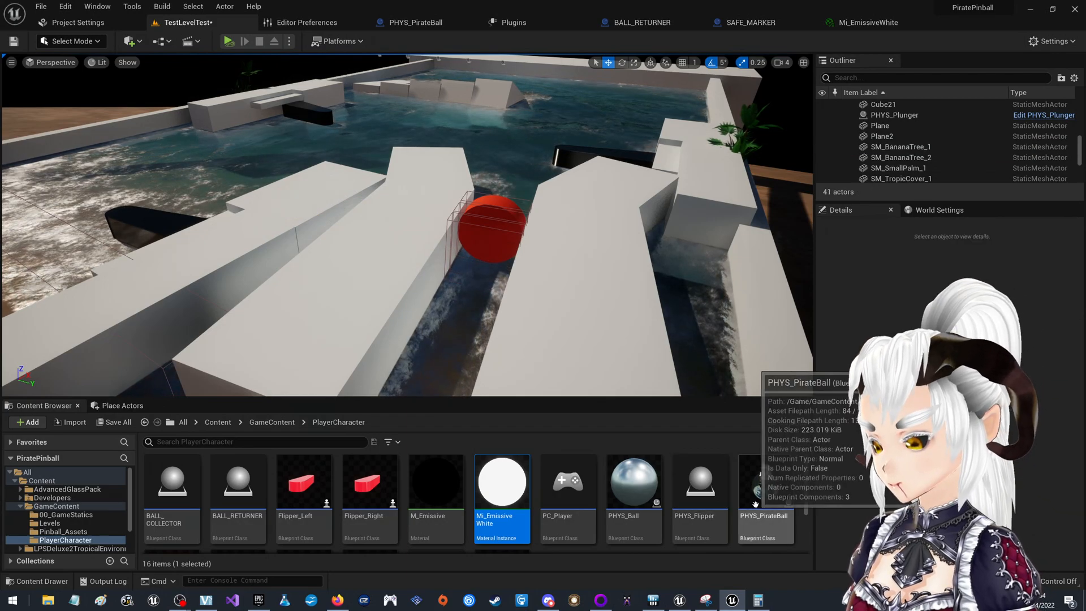
# Place a fresh SAFE_MARKER from the PlayerCharacter folder onto the white blocks near the plunger to check its look, and delete it.
pyautogui.scroll(-3, 719, 490)
pyautogui.moveTo(245, 488); pyautogui.dragTo(365, 145)
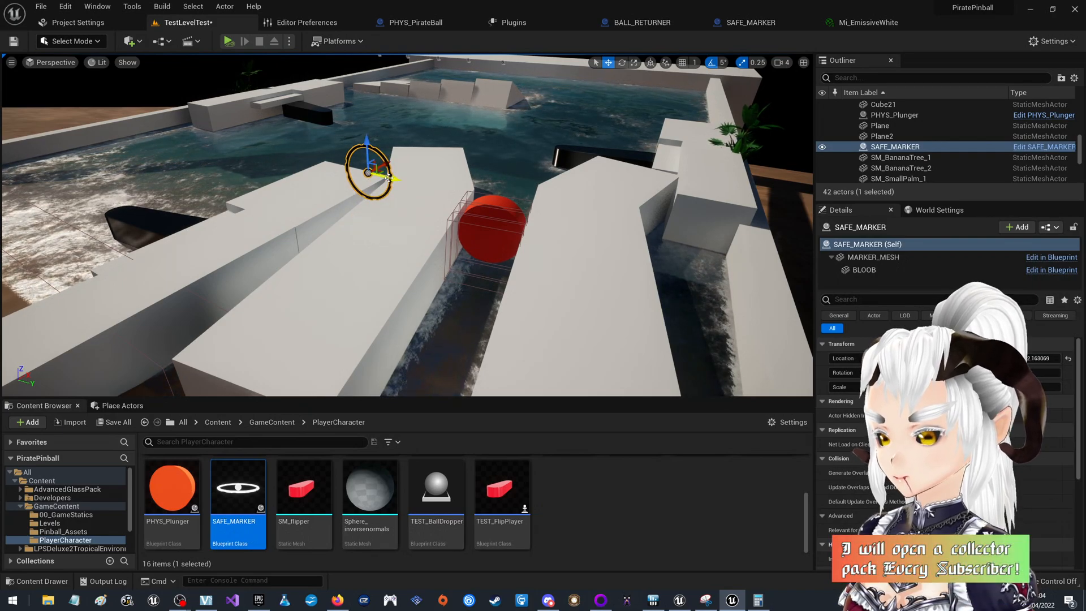
pyautogui.press('Delete')
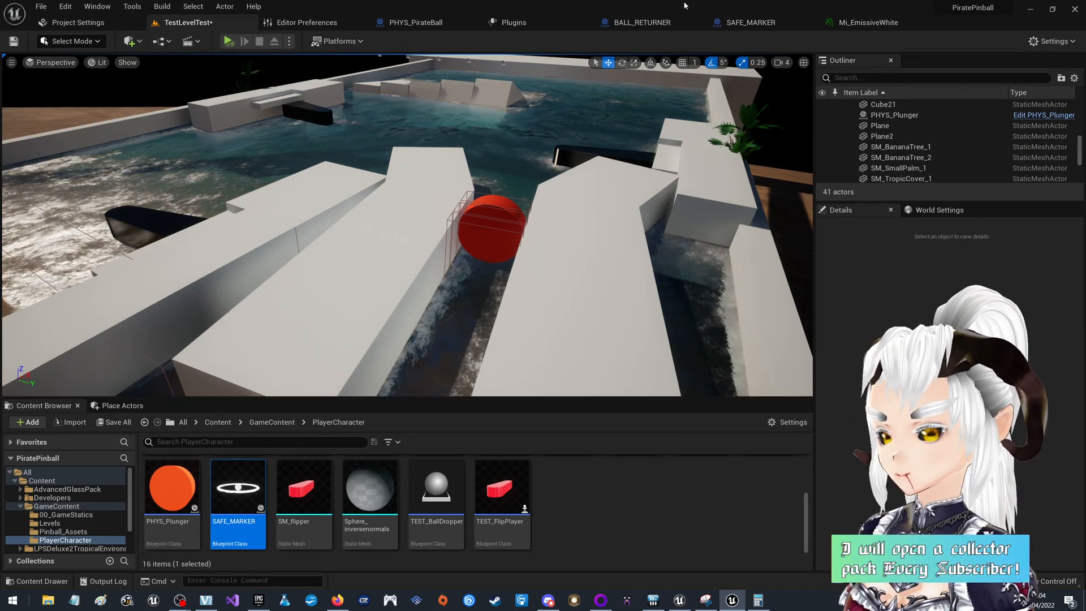
# Try RotationHandleQuarter and S_Boat_Exterior as the static mesh of MARKER_MESH in the SAFE_MARKER blueprint.
pyautogui.click(751, 23)
pyautogui.click(630, 239)
pyautogui.press('q')
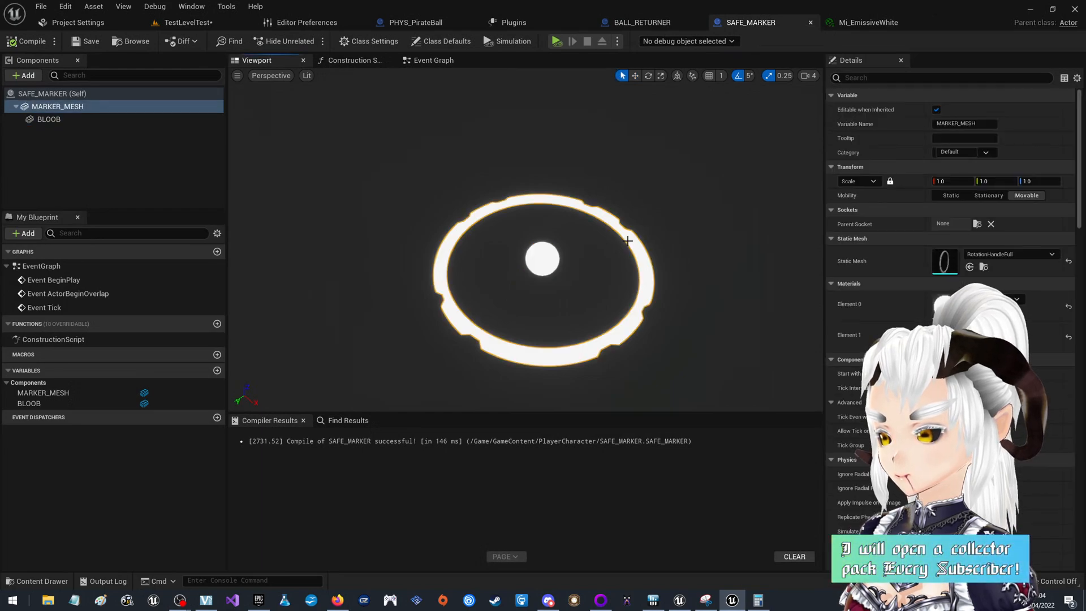
pyautogui.click(1010, 255)
pyautogui.scroll(-1, 1028, 419)
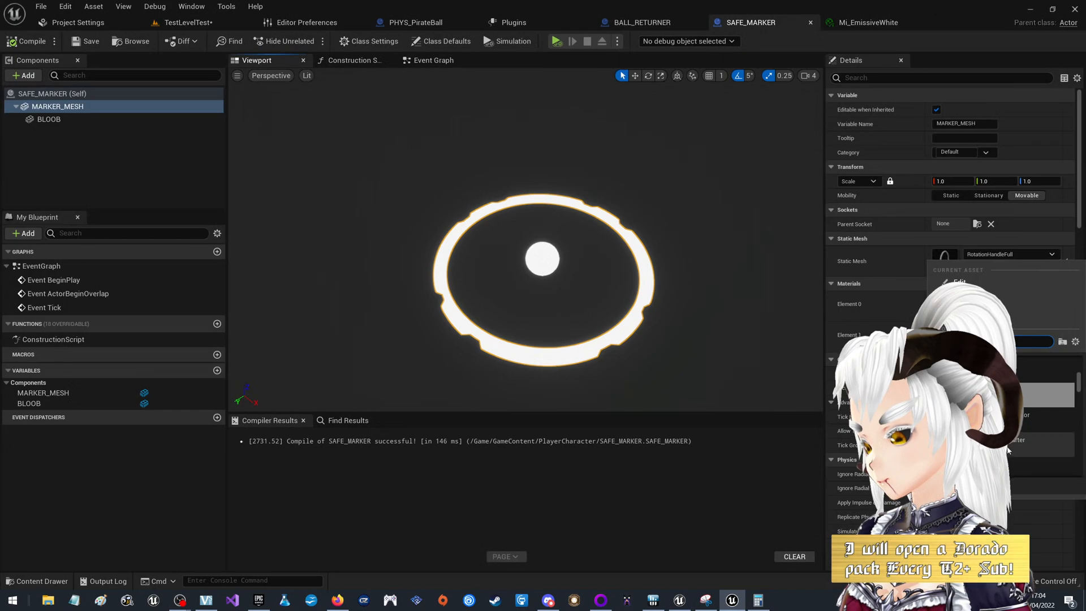
pyautogui.click(1007, 447)
pyautogui.click(1018, 299)
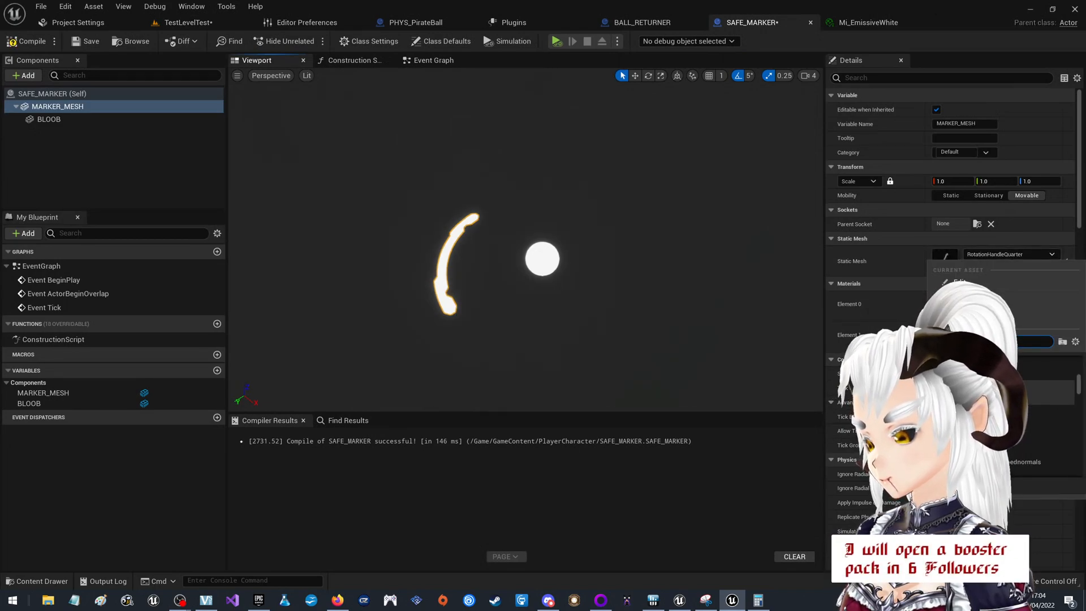
pyautogui.click(1007, 443)
pyautogui.scroll(-8, 603, 213)
pyautogui.moveTo(604, 213); pyautogui.dragTo(775, 207, button='right')
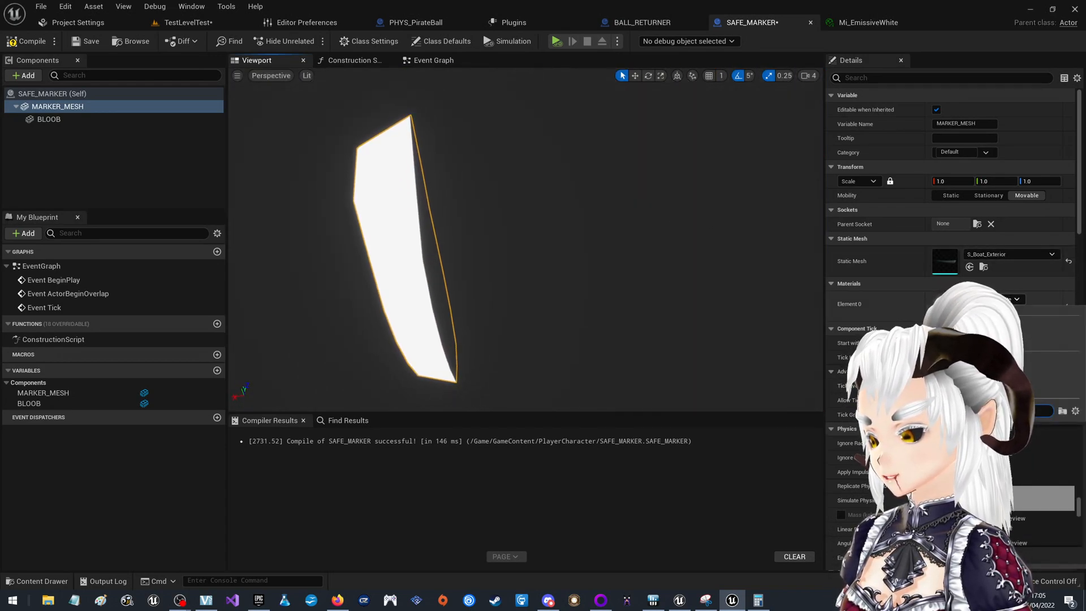
# Try S_EV_FogEnvironment_01_Mesh, S_EV_FalloffSphere_Mesh_01 and S_EV_SimpleLightBeam_03 as the static mesh of MARKER_MESH.
pyautogui.click(1005, 241)
pyautogui.click(1005, 240)
pyautogui.click(1006, 255)
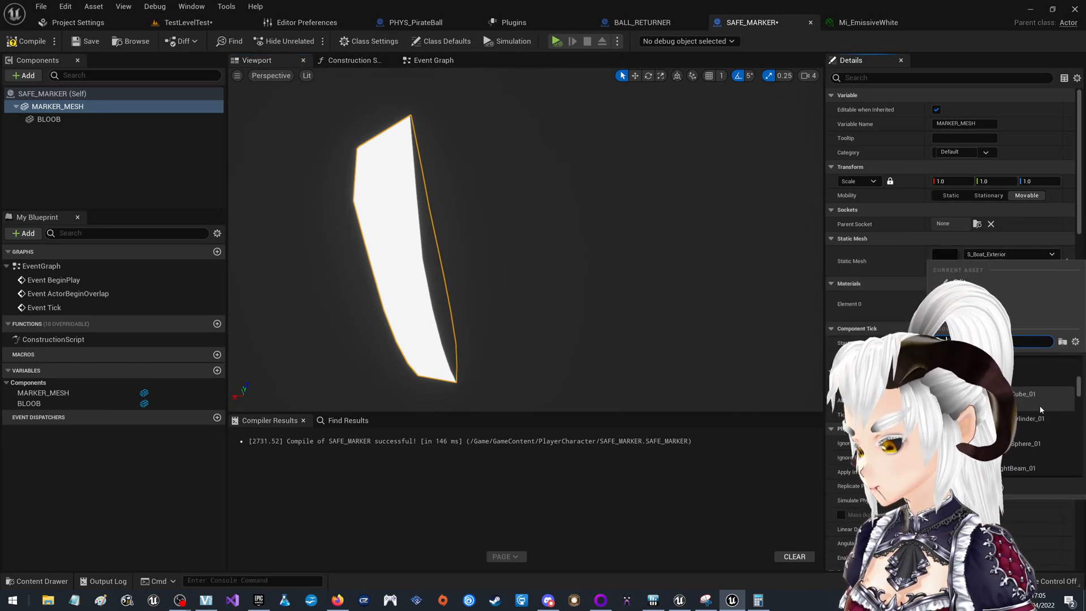
pyautogui.click(993, 382)
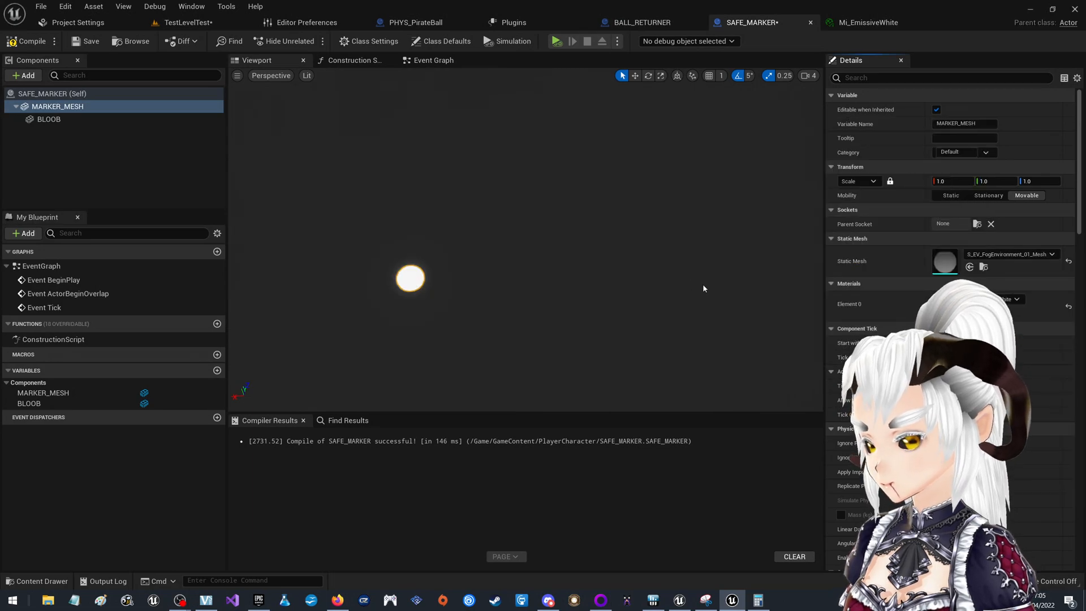
pyautogui.click(1008, 254)
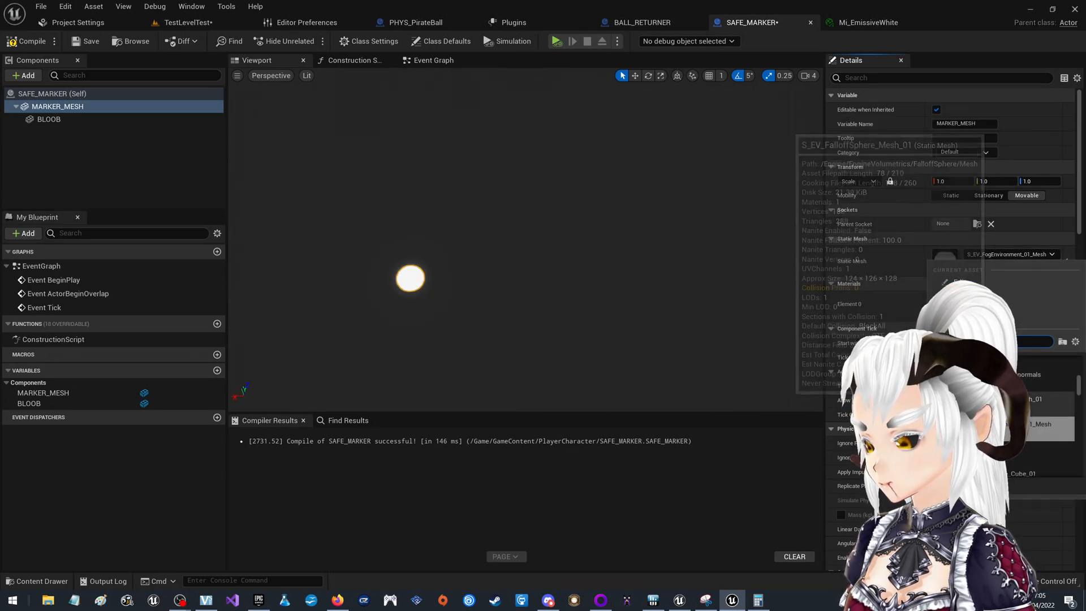
pyautogui.click(996, 403)
pyautogui.click(1010, 254)
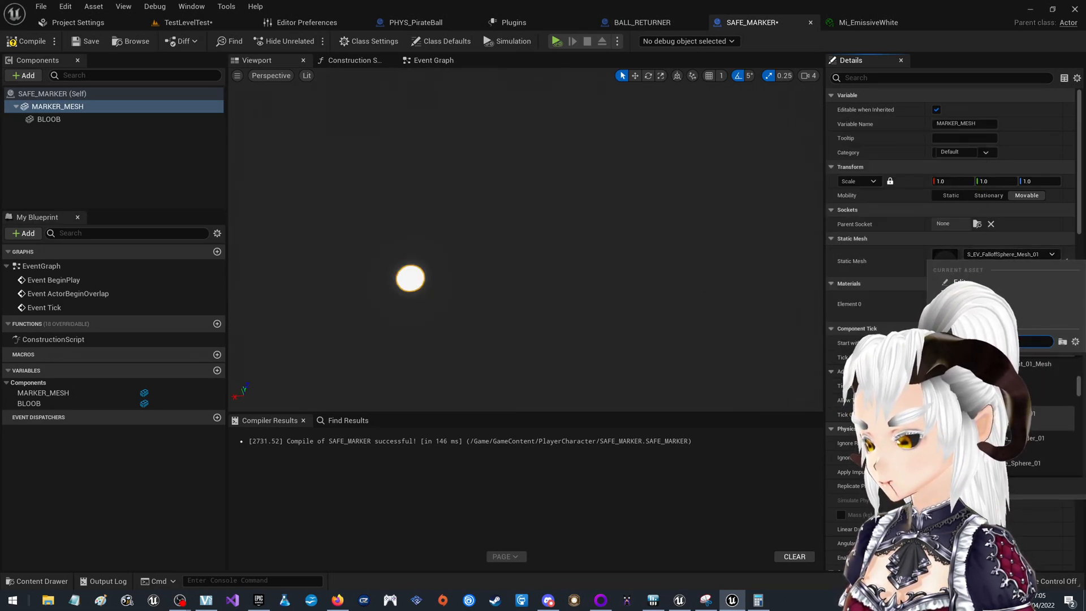
pyautogui.click(996, 417)
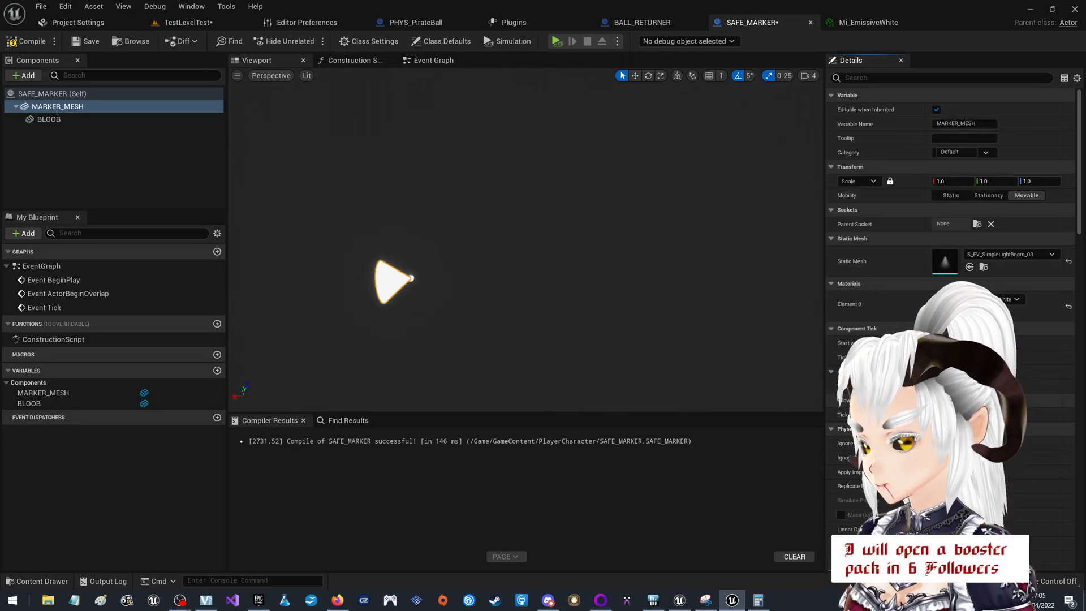
pyautogui.click(1010, 254)
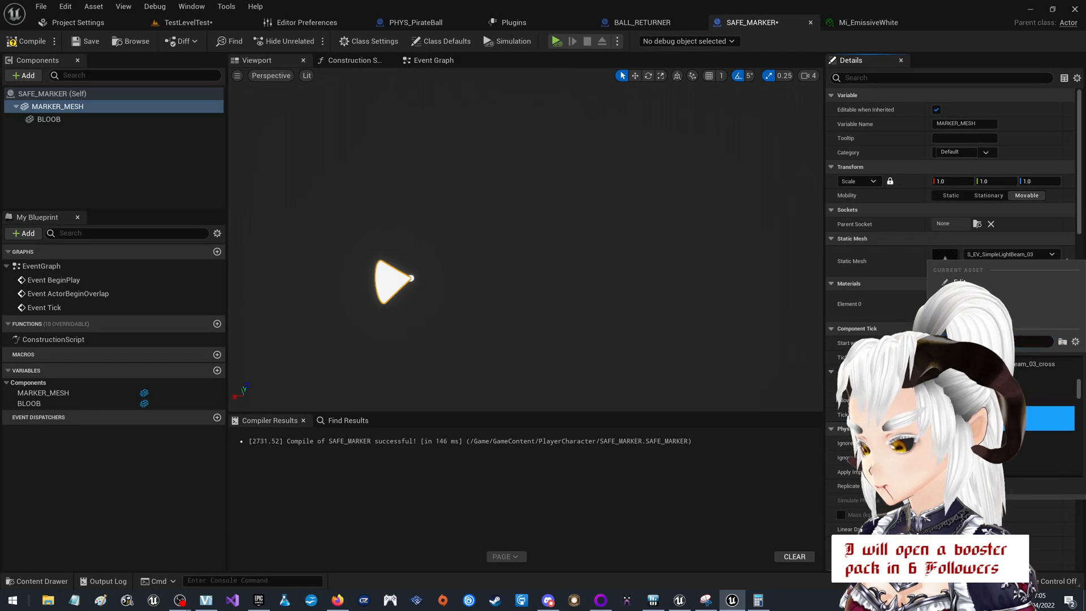
# Try ShadowTestMesh, SM_BarrelTap_1 and SM_BeachBall_1 as the static mesh of MARKER_MESH and inspect the beach ball up close.
pyautogui.click(995, 418)
pyautogui.click(1020, 256)
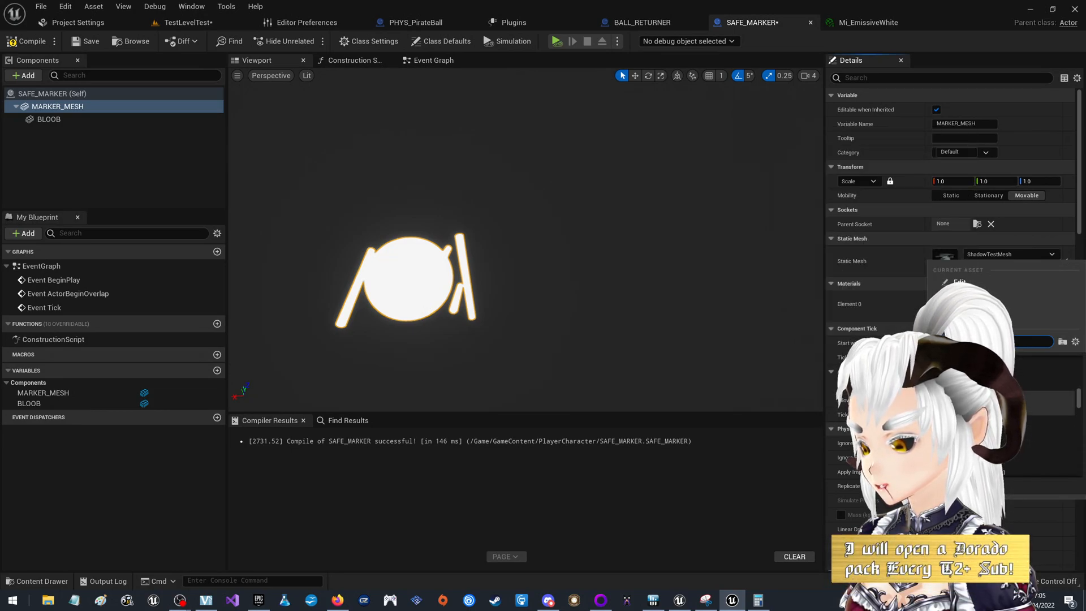
pyautogui.click(985, 415)
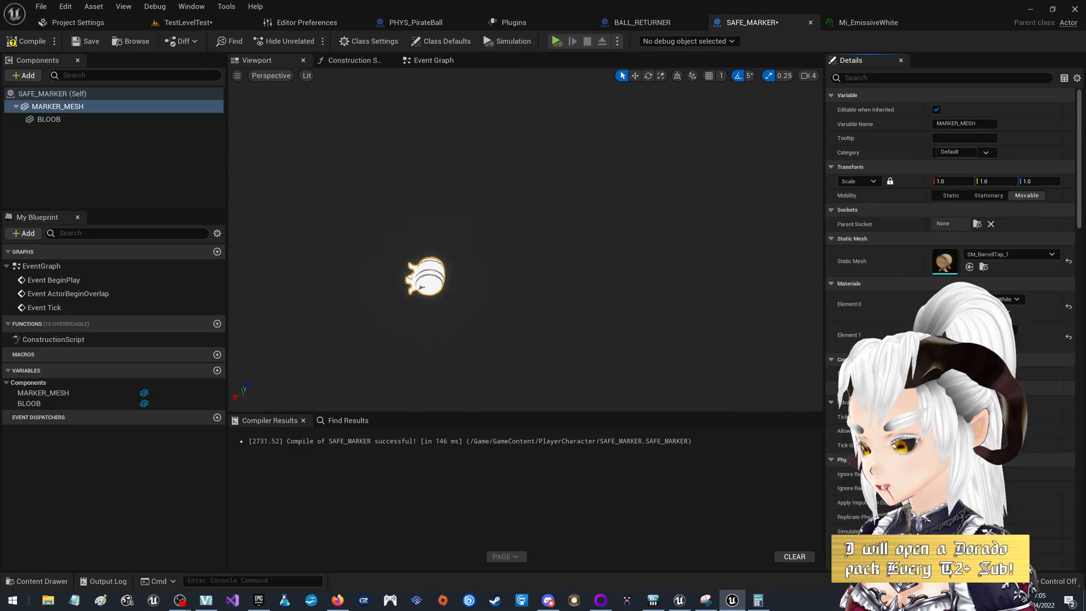
pyautogui.click(1005, 255)
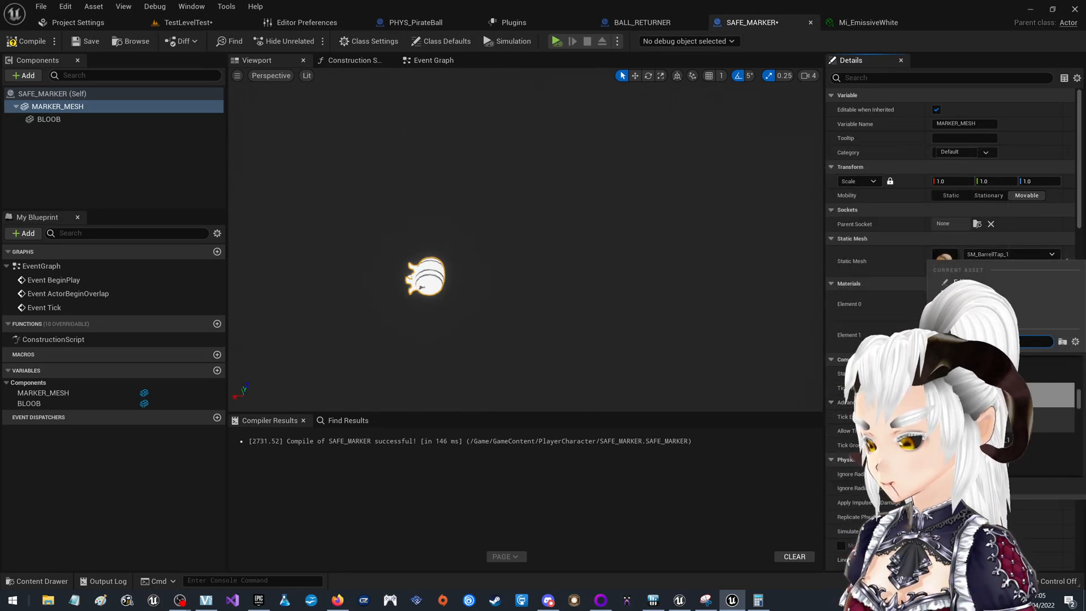
pyautogui.click(981, 413)
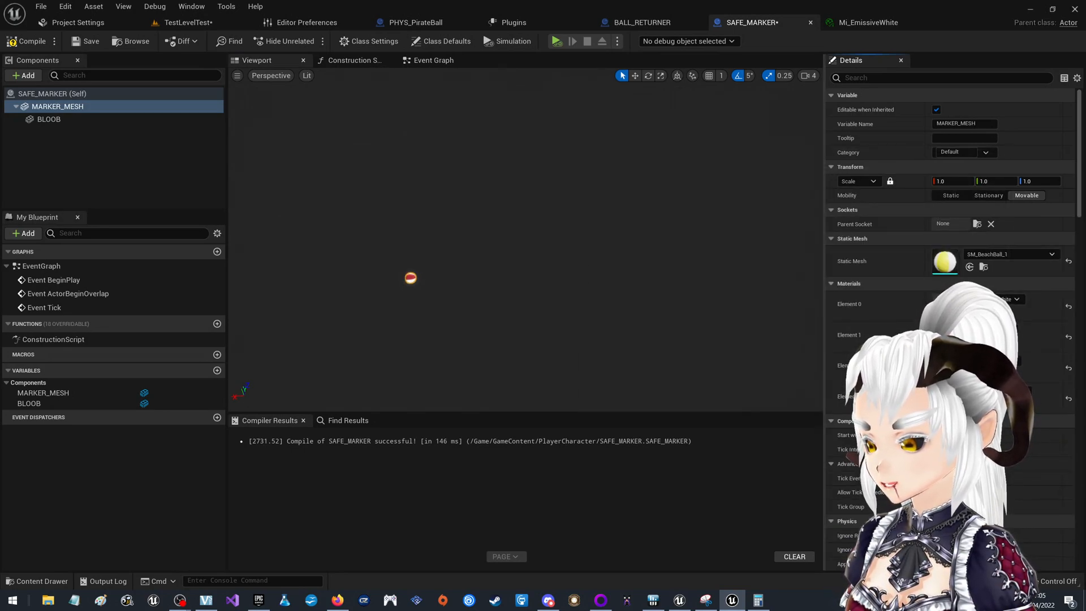
pyautogui.press('w')
pyautogui.moveTo(525, 240); pyautogui.dragTo(534, 277, button='right')
pyautogui.press('s')
pyautogui.press('w')
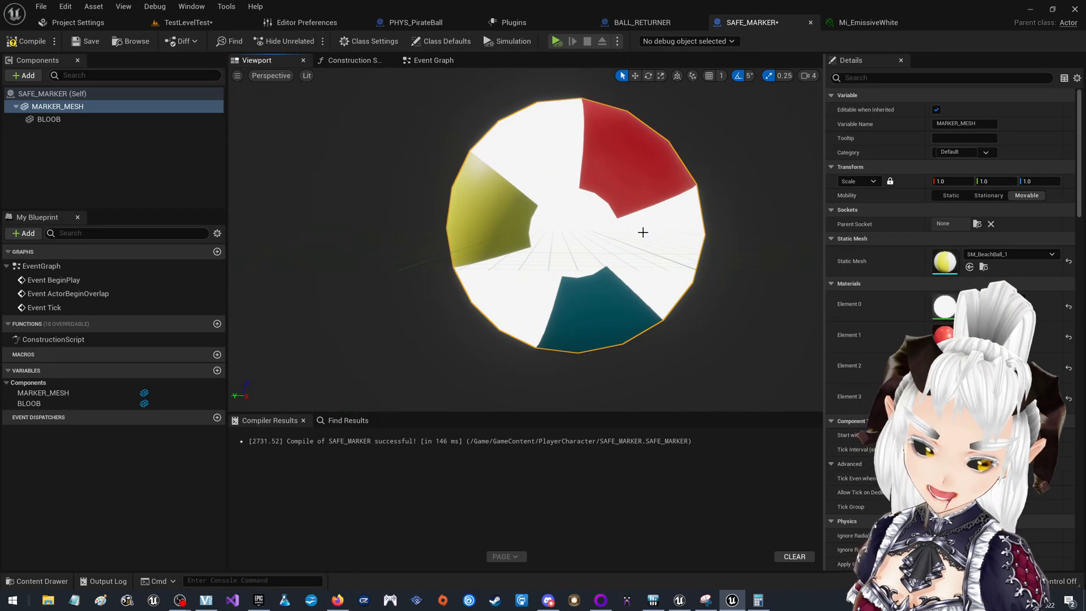
# Assign ArcadeEditorSphere as the static mesh of MARKER_MESH.
pyautogui.click(1008, 254)
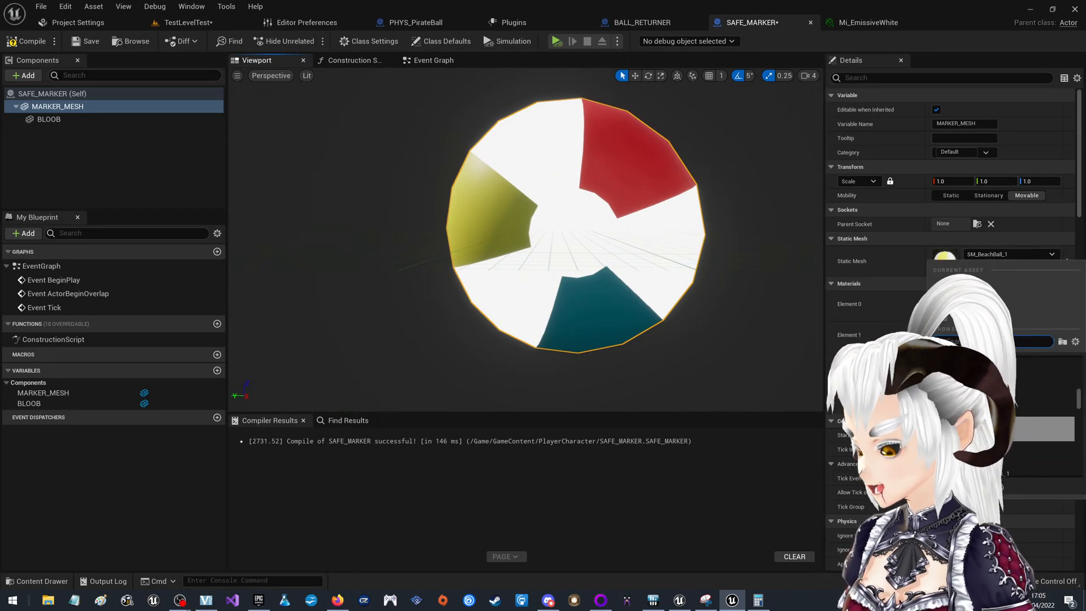
pyautogui.scroll(-2, 956, 399)
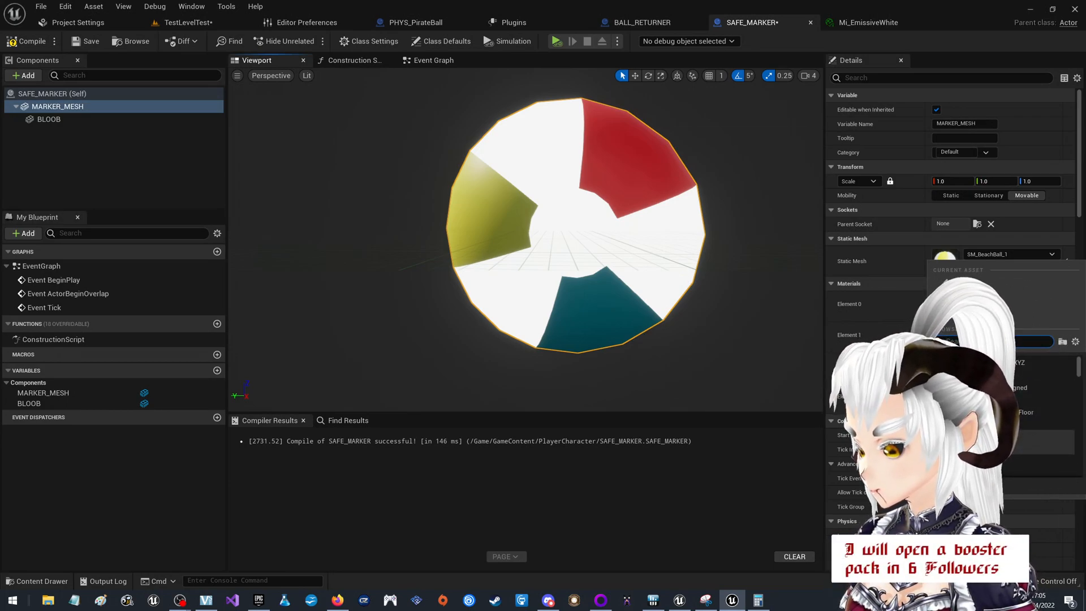
pyautogui.click(988, 442)
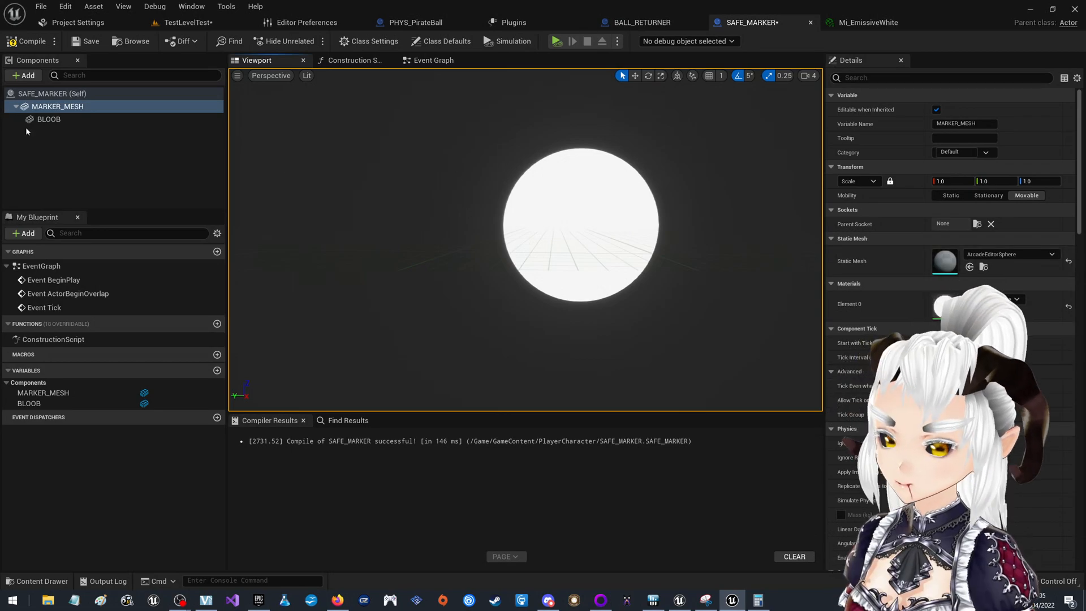
# Make BLOOB the root component of SAFE_MARKER and delete the MARKER_MESH component.
pyautogui.moveTo(45, 119); pyautogui.dragTo(51, 107)
pyautogui.click(63, 121)
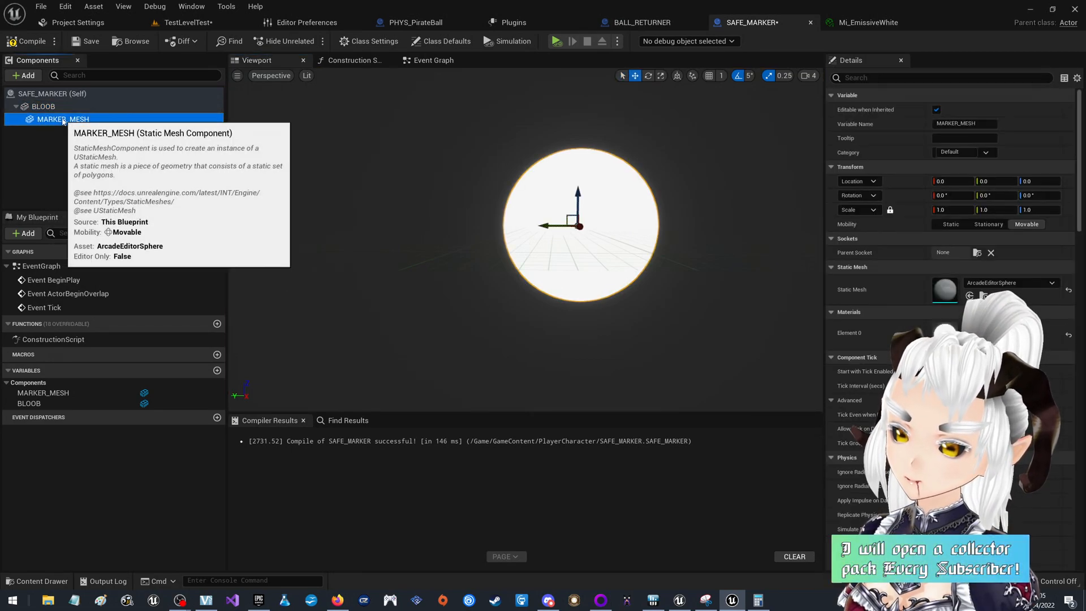
pyautogui.press('Delete')
pyautogui.click(101, 106)
# Save TestLevelTest and place a SAFE_MARKER from the PlayerCharacter folder on the white block beside the red plunger.
pyautogui.click(47, 25)
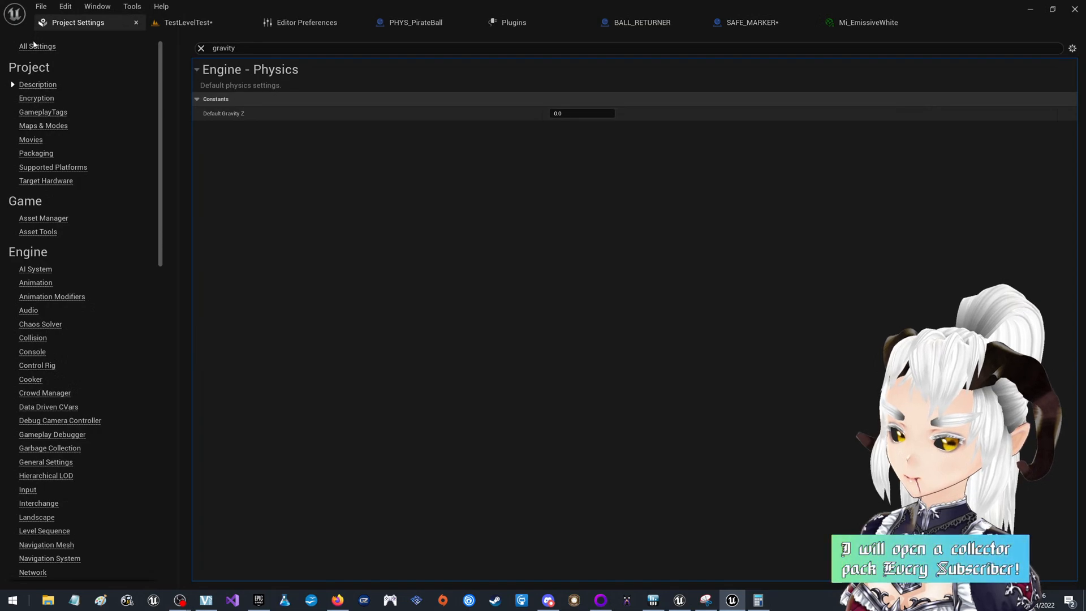
pyautogui.click(187, 22)
pyautogui.click(14, 41)
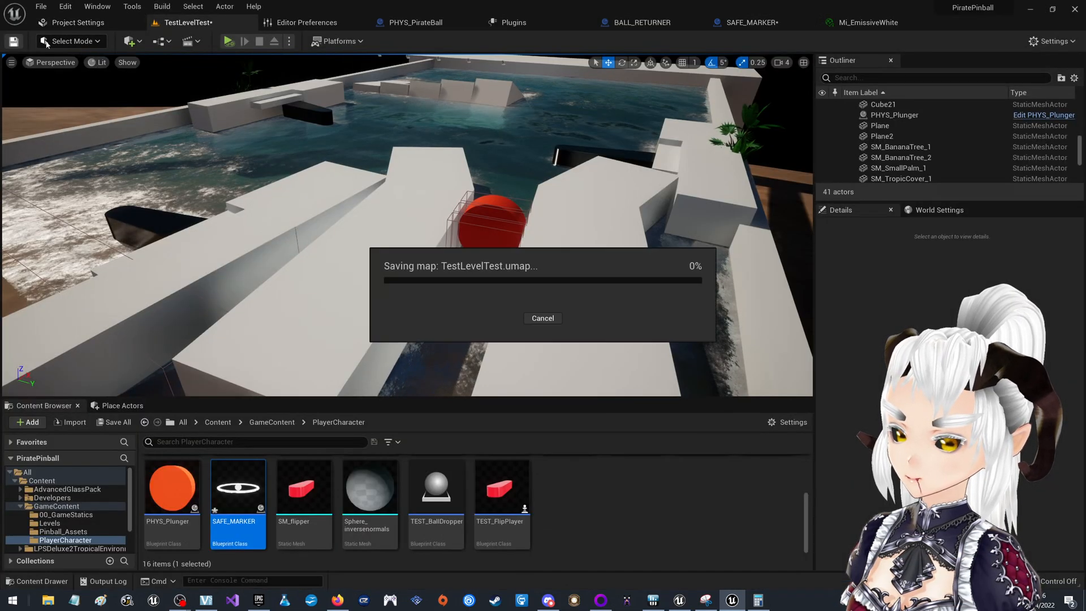
pyautogui.moveTo(257, 487); pyautogui.dragTo(355, 232)
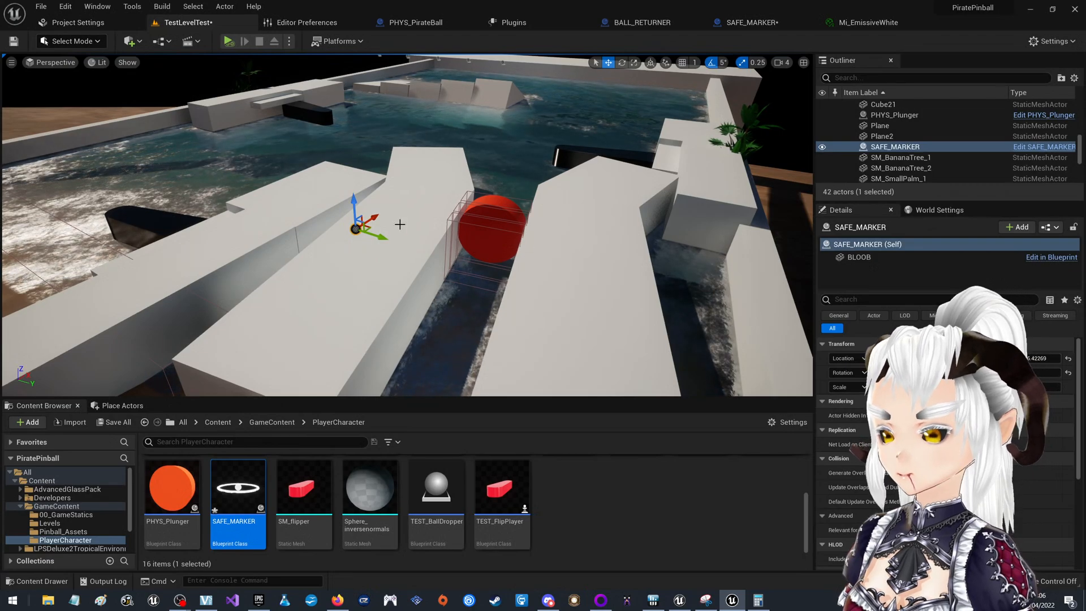
# Look through the level's actors for the lighting and examine the DirectionalLight settings of the SunSky actor.
pyautogui.scroll(6, 911, 138)
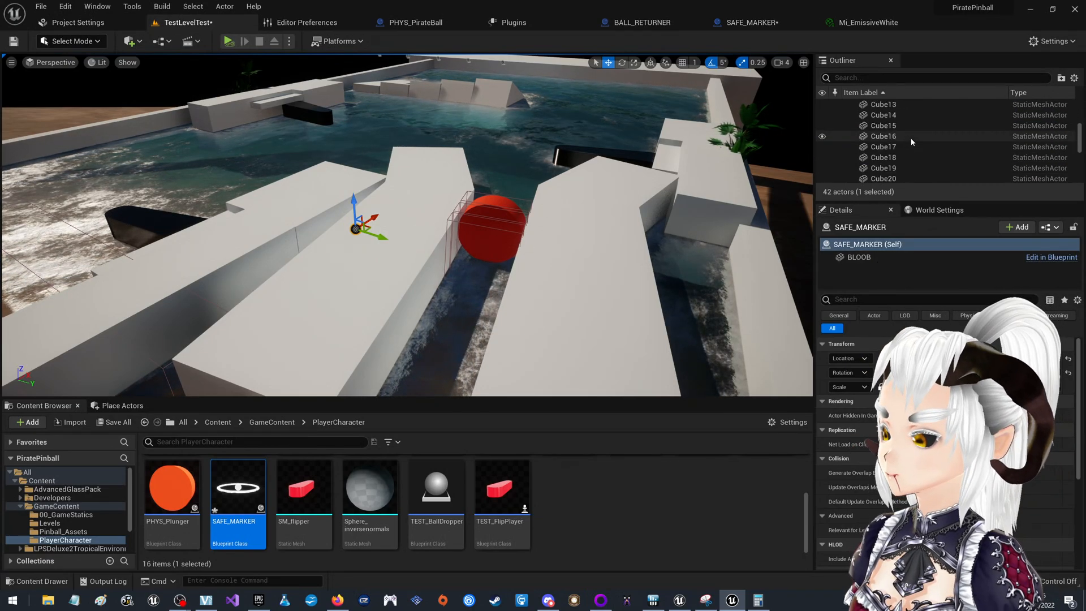
pyautogui.scroll(-9, 930, 169)
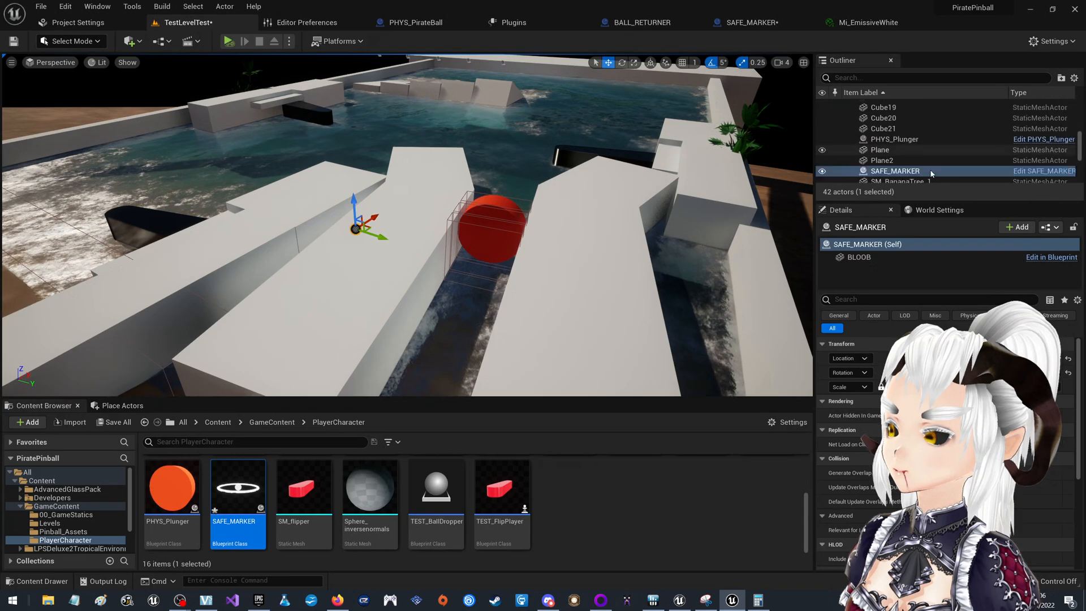
pyautogui.scroll(3, 930, 163)
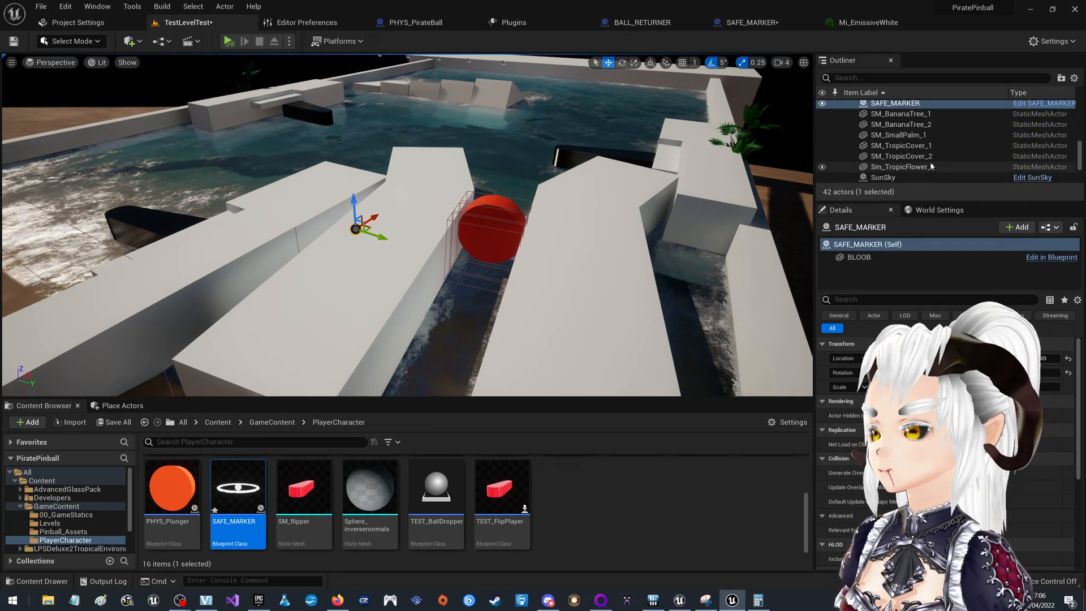
pyautogui.scroll(8, 930, 165)
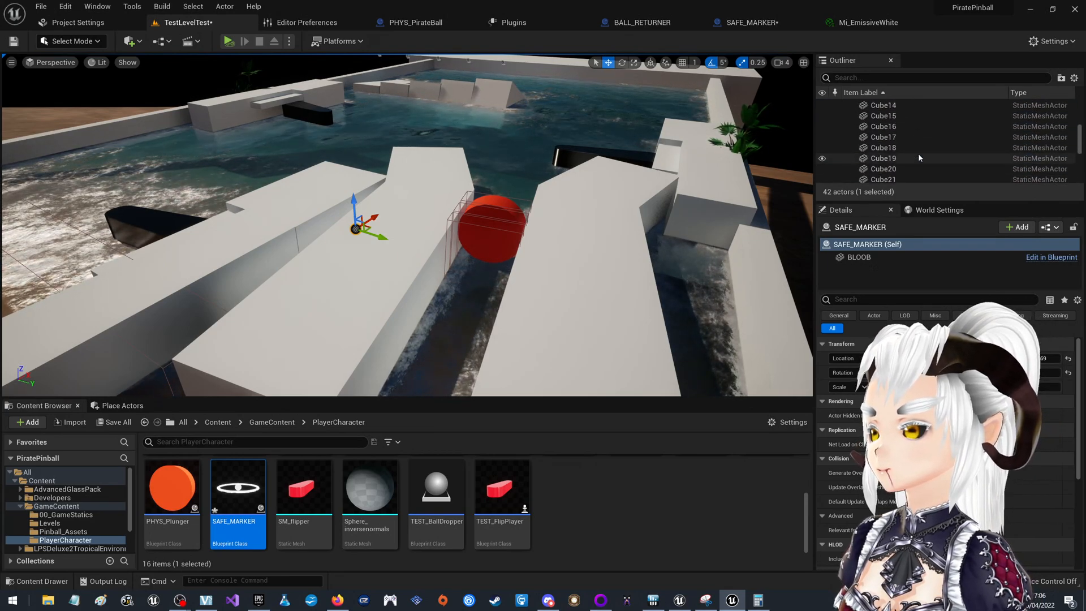
pyautogui.scroll(-4, 916, 154)
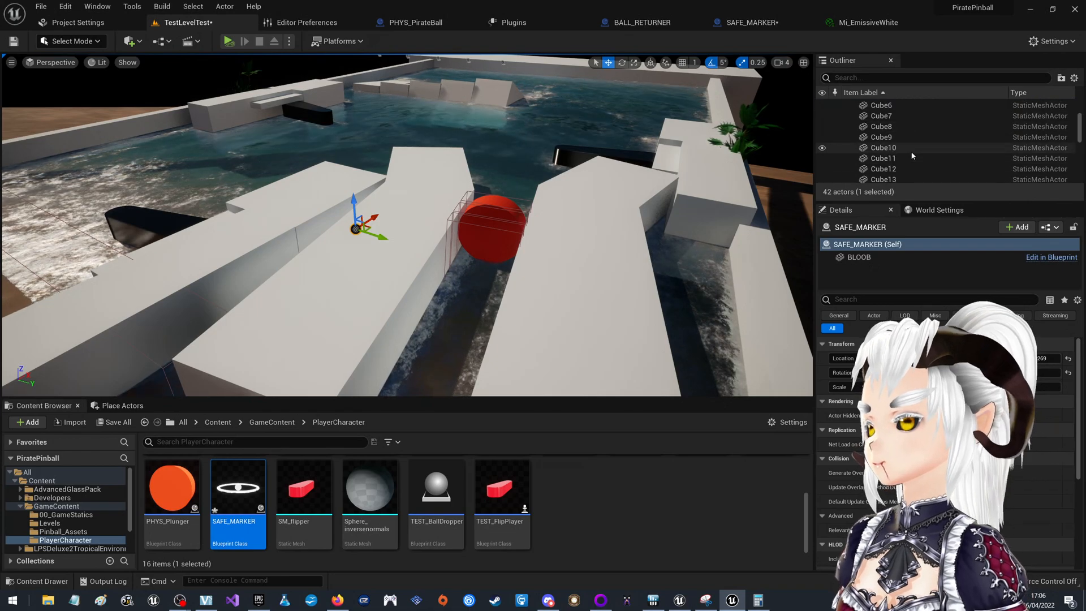
pyautogui.scroll(-8, 912, 155)
pyautogui.moveTo(633, 215); pyautogui.dragTo(600, 74, button='right')
pyautogui.click(472, 295)
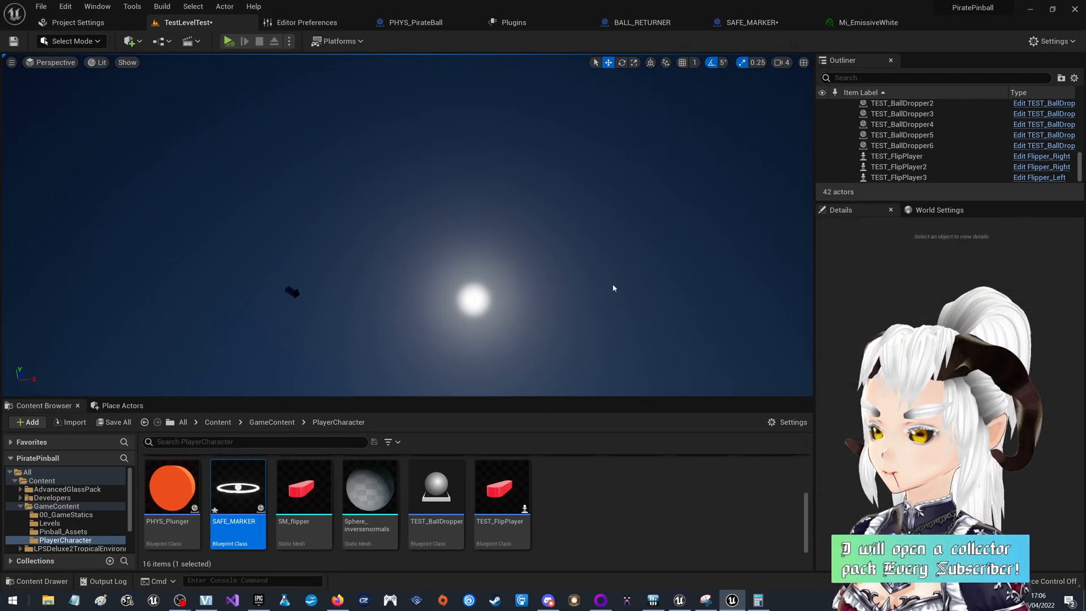
pyautogui.scroll(3, 938, 161)
pyautogui.click(937, 160)
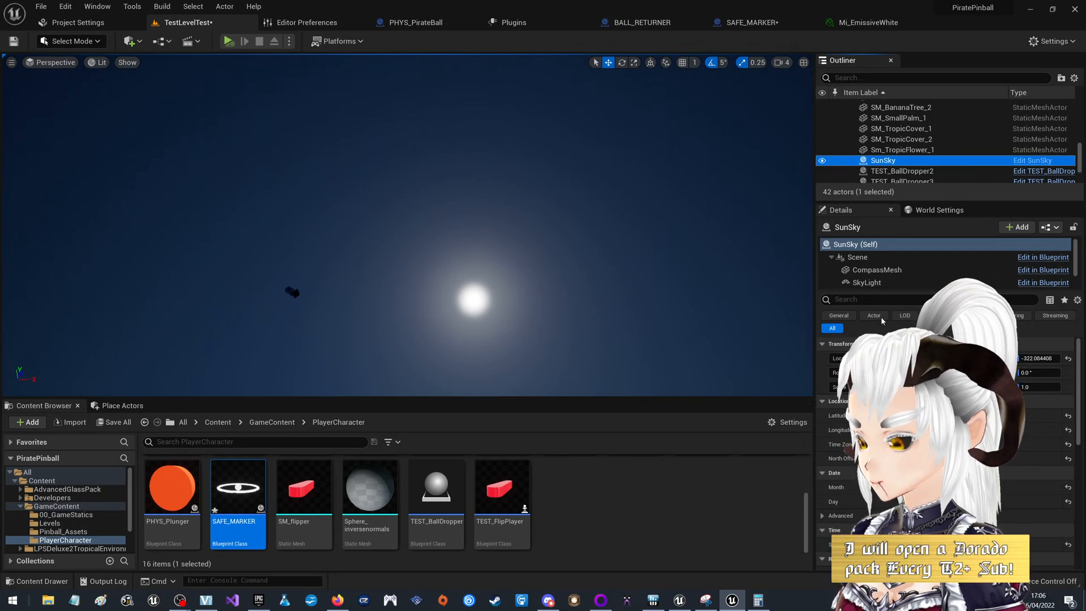
pyautogui.scroll(-1, 877, 272)
pyautogui.click(875, 277)
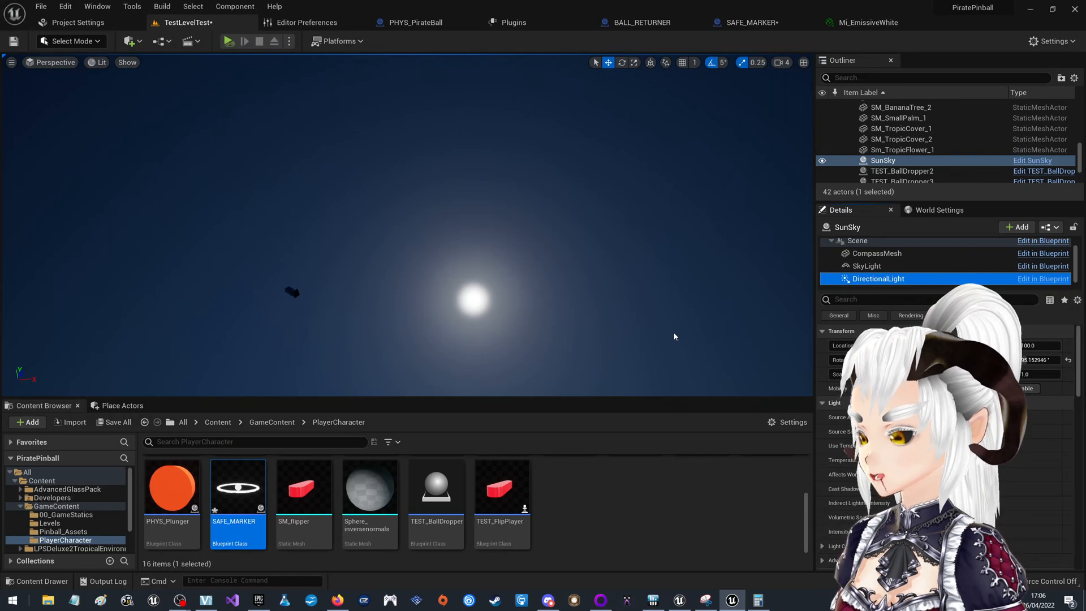
# Set the Power of Mi_EmissiveWhite to 3000, save the material instance and check the marker in TestLevelTest.
pyautogui.moveTo(633, 285); pyautogui.dragTo(630, 358, button='right')
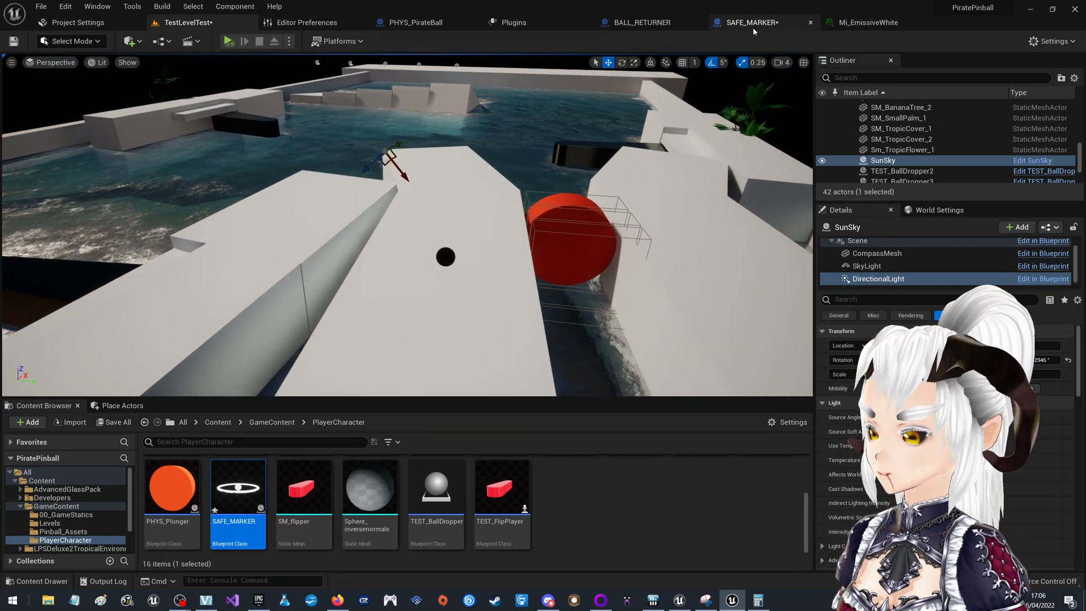
pyautogui.click(875, 23)
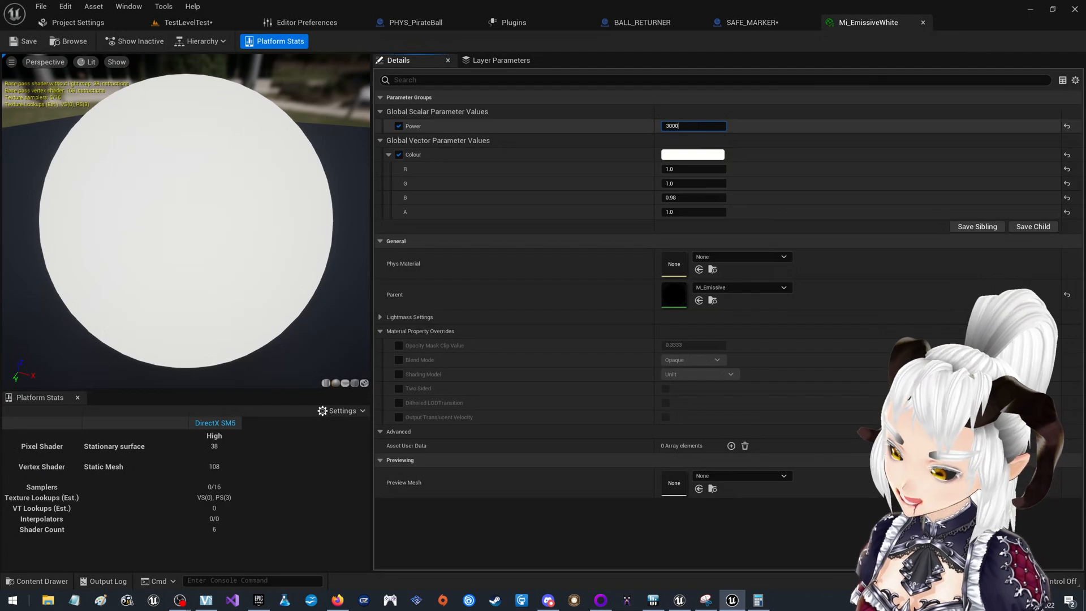
pyautogui.press('Return')
pyautogui.click(26, 42)
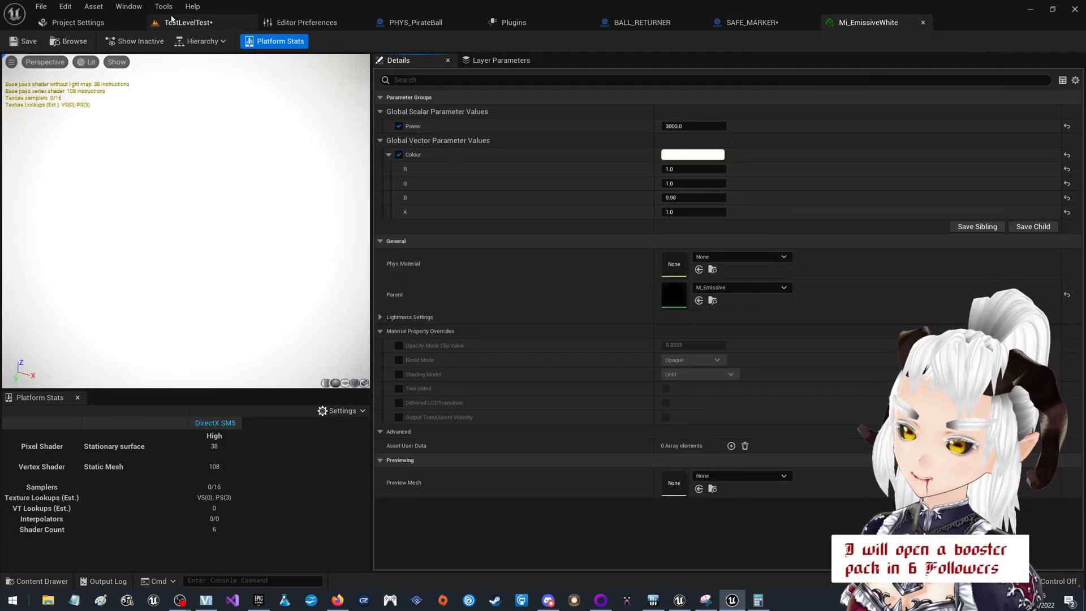
pyautogui.click(188, 23)
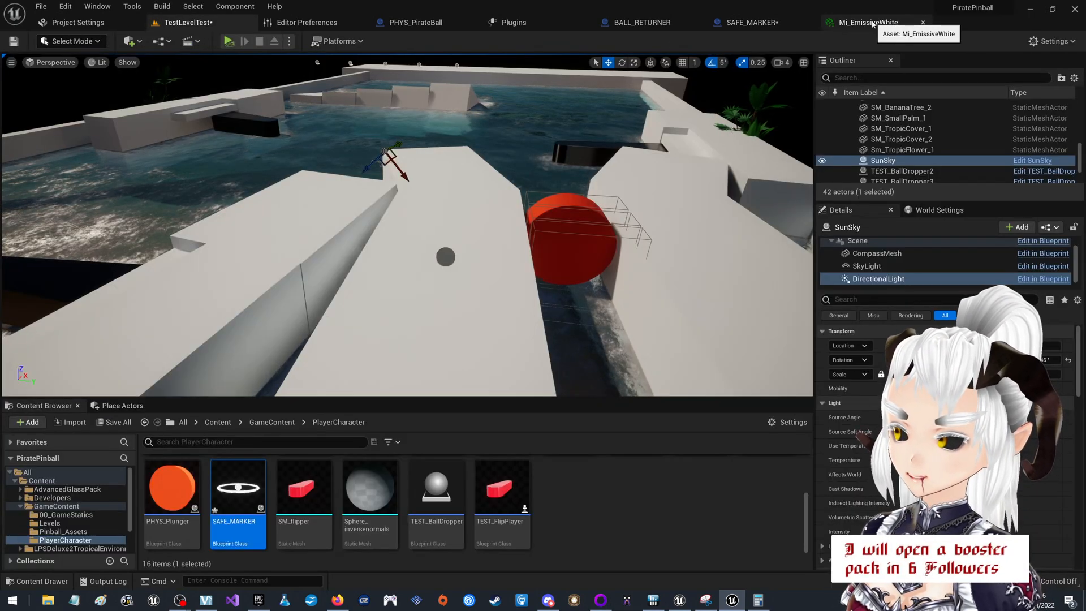
# Set the Power of Mi_EmissiveWhite to 30000 and save the material instance.
pyautogui.click(851, 24)
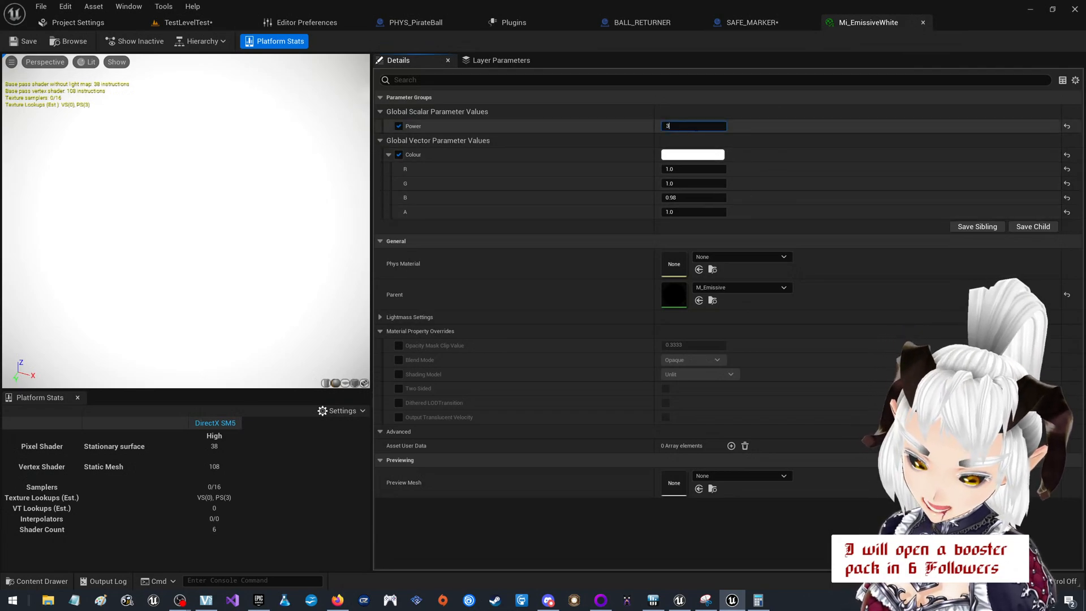
pyautogui.press('Return')
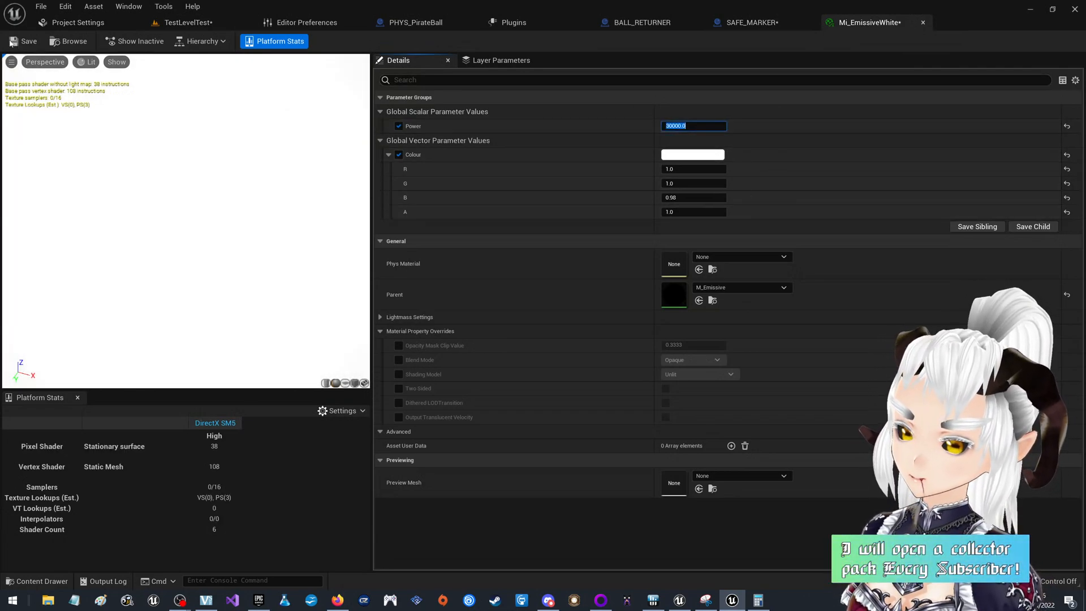
pyautogui.click(22, 43)
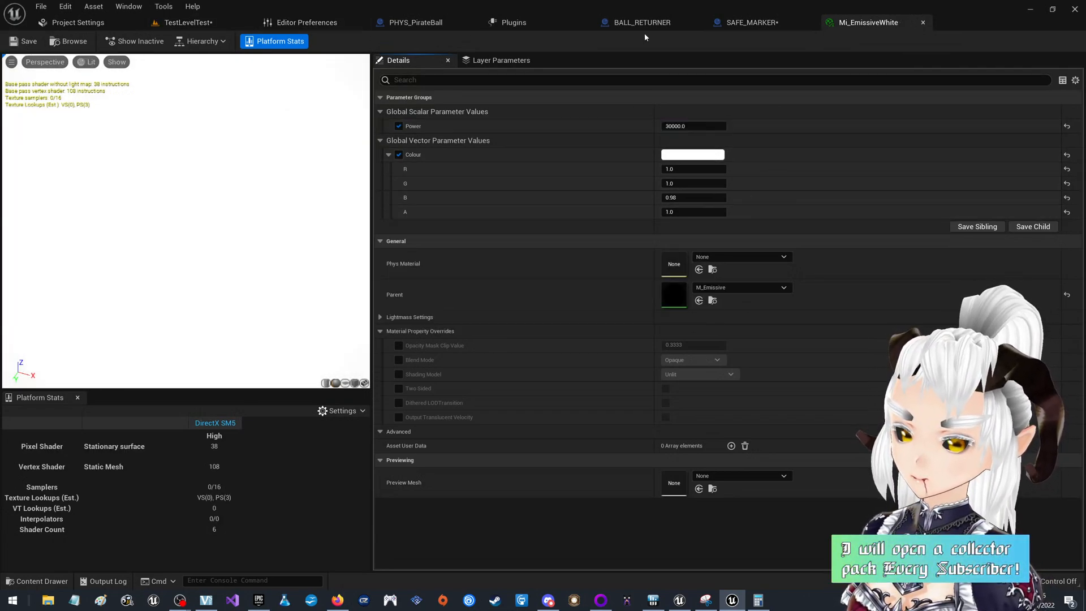
# Examine the marker sphere's brightness beside the red plunger in TestLevelTest.
pyautogui.click(416, 23)
pyautogui.click(203, 24)
pyautogui.moveTo(485, 178); pyautogui.dragTo(469, 157, button='right')
pyautogui.press('w')
pyautogui.press('s')
pyautogui.press('w')
pyautogui.press('a')
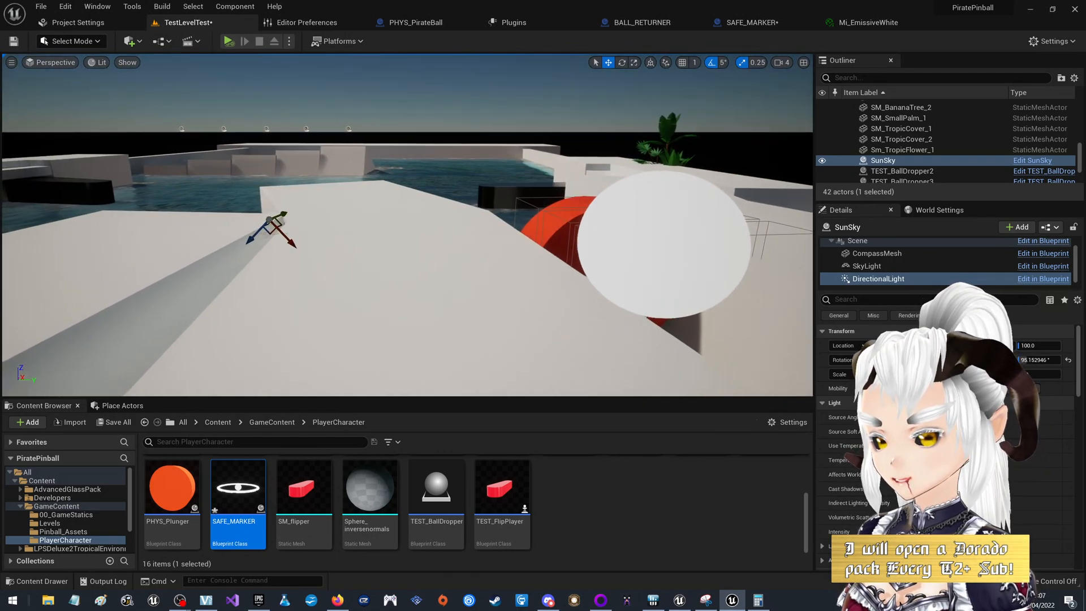
pyautogui.press('d')
pyautogui.moveTo(569, 247); pyautogui.dragTo(528, 244, button='right')
# Open the M_Emissive material from the PlayerCharacter folder and move its Colour, Power and Multiply nodes away from the output node.
pyautogui.click(600, 495)
pyautogui.scroll(2, 601, 495)
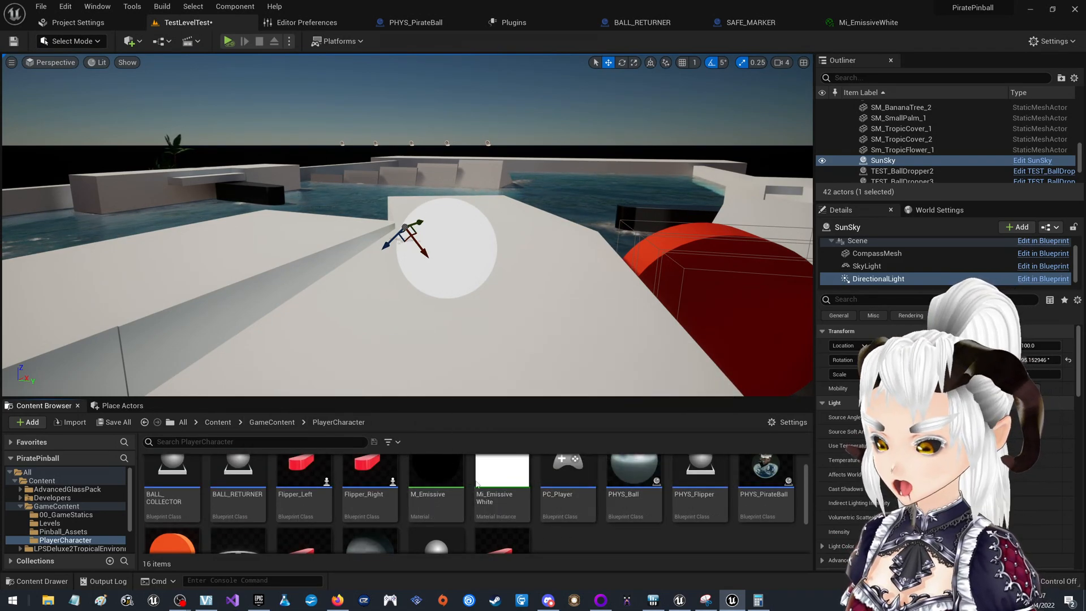
pyautogui.doubleClick(436, 468)
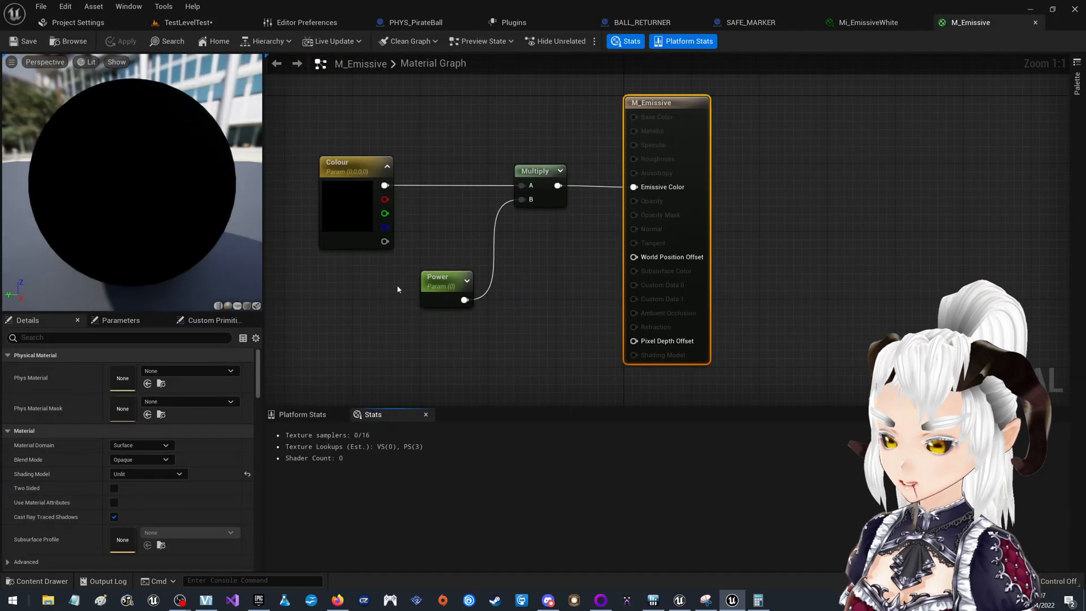
pyautogui.moveTo(529, 309); pyautogui.dragTo(603, 274, button='right')
pyautogui.moveTo(572, 236); pyautogui.dragTo(487, 224)
pyautogui.moveTo(698, 264); pyautogui.dragTo(508, 112)
pyautogui.moveTo(686, 120); pyautogui.dragTo(507, 120)
# Insert a second Multiply node between the existing Multiply and the Emissive Color input, feeding the first result into its A input.
pyautogui.click(561, 145)
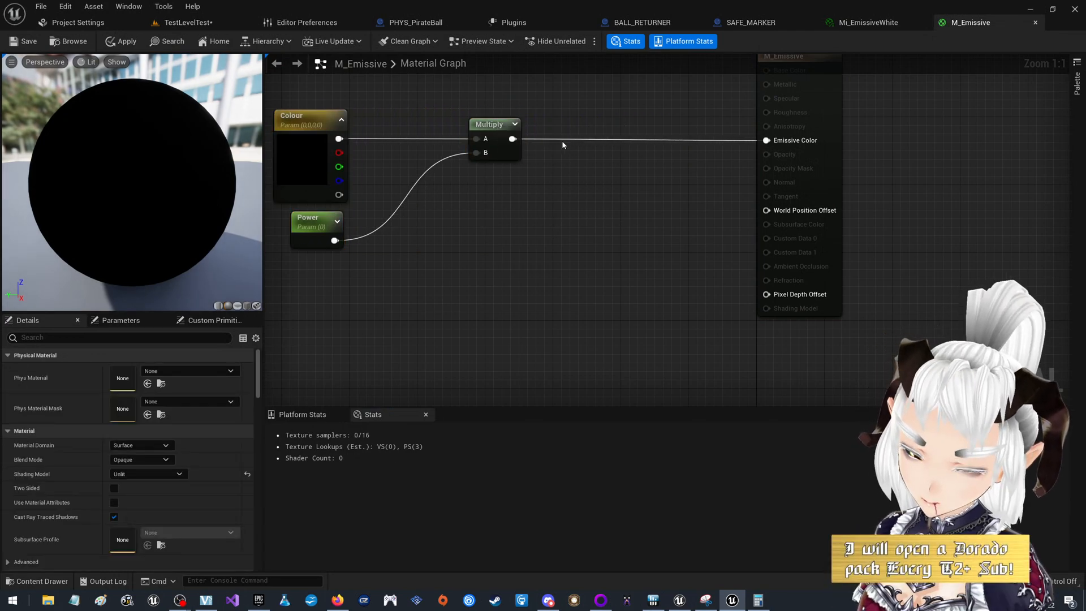
pyautogui.press('m')
pyautogui.click(563, 129)
pyautogui.moveTo(512, 139); pyautogui.dragTo(599, 125)
pyautogui.rightClick(405, 249)
pyautogui.write('static v')
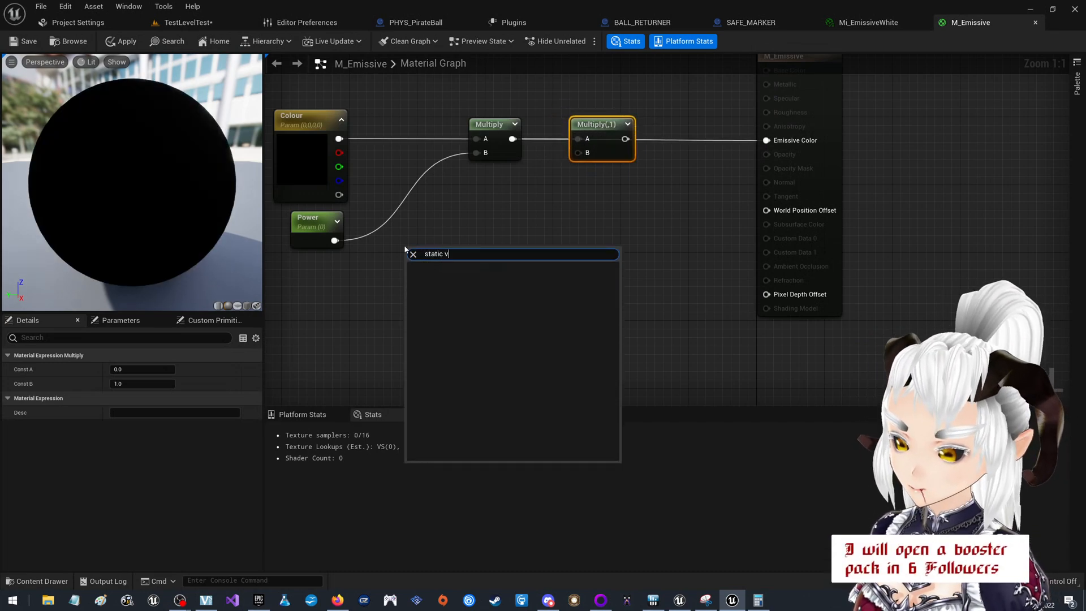
pyautogui.press('BackSpace')
pyautogui.write('bool')
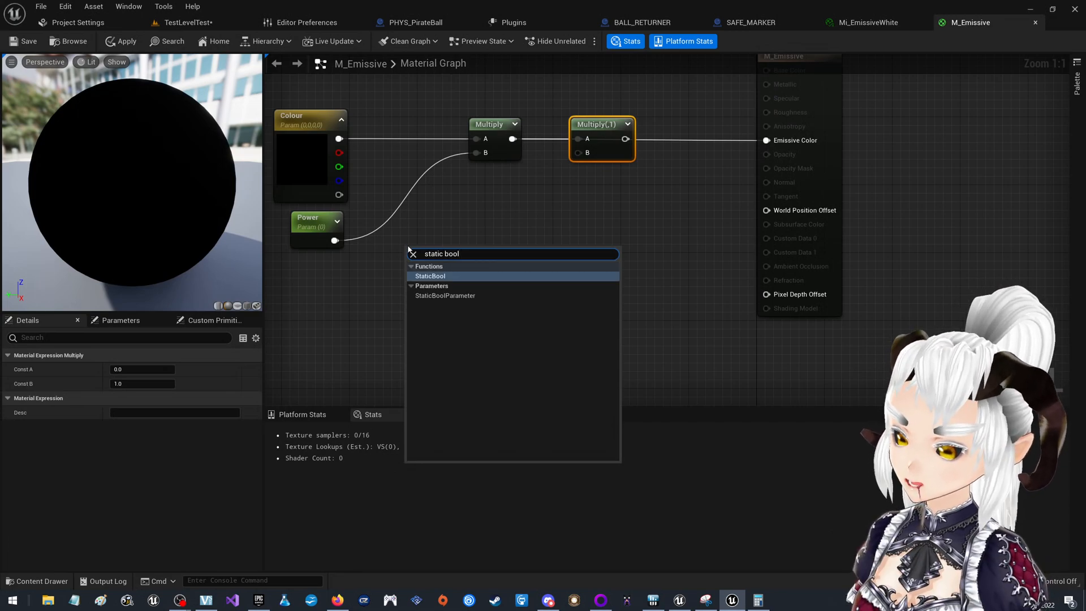
pyautogui.click(450, 276)
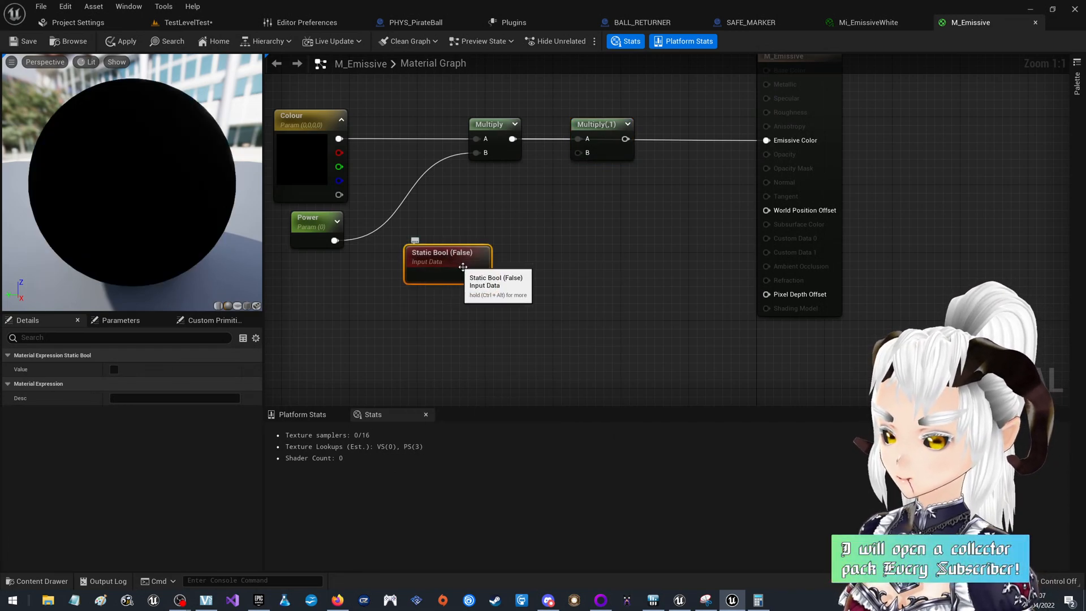
pyautogui.moveTo(462, 264); pyautogui.dragTo(340, 270)
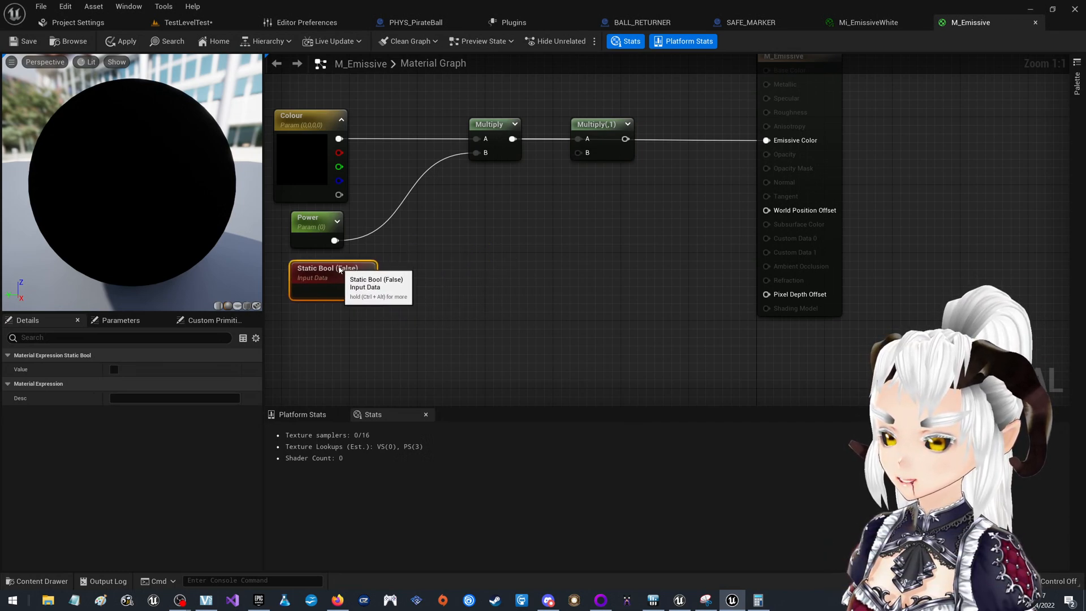
pyautogui.moveTo(322, 280); pyautogui.dragTo(446, 264, button='right')
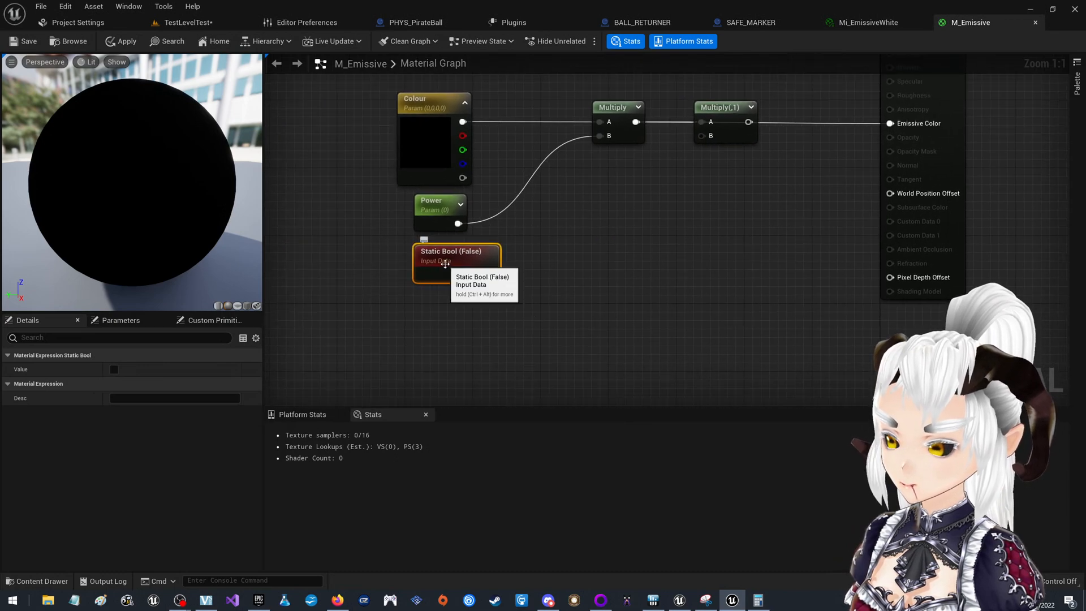
pyautogui.press('Delete')
# Add a StaticBoolParameter named K75_HotSunInUse and place it below the Power parameter.
pyautogui.rightClick(444, 263)
pyautogui.write('bool')
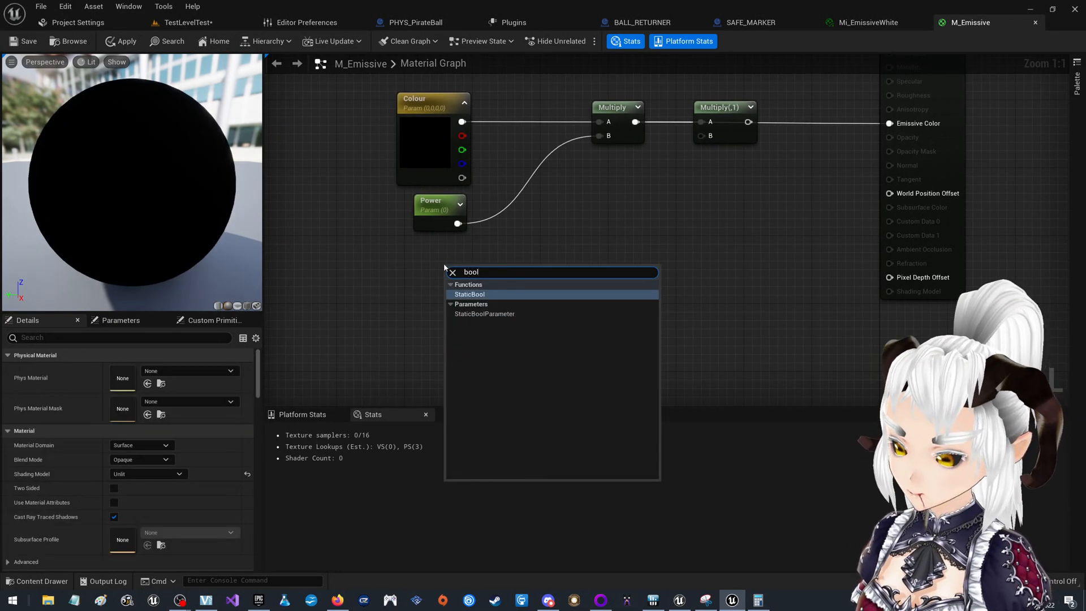
pyautogui.click(492, 314)
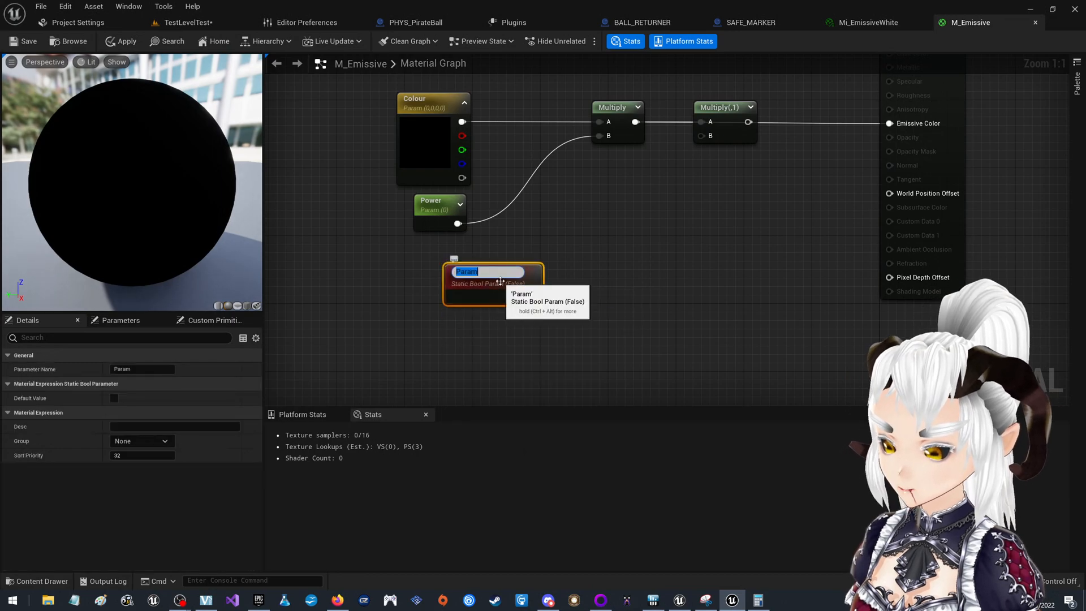
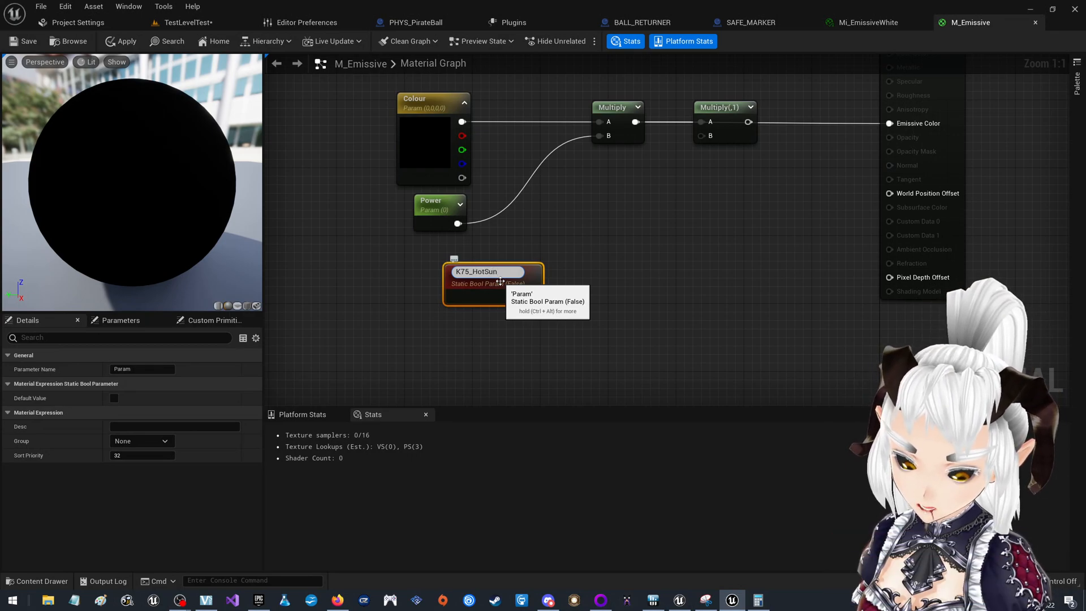
pyautogui.press('Return')
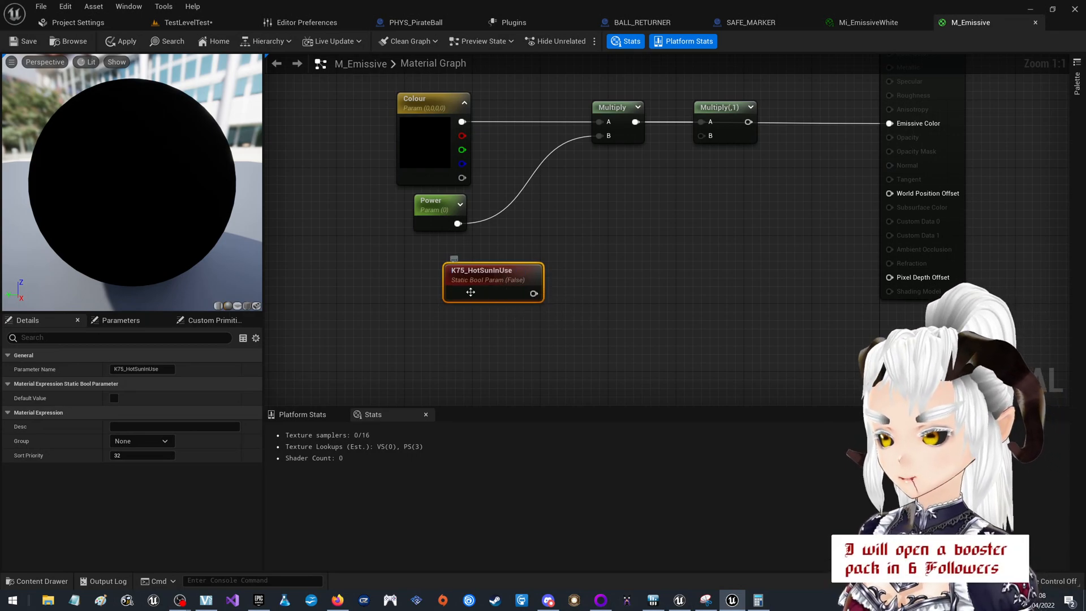
pyautogui.moveTo(496, 273); pyautogui.dragTo(475, 255)
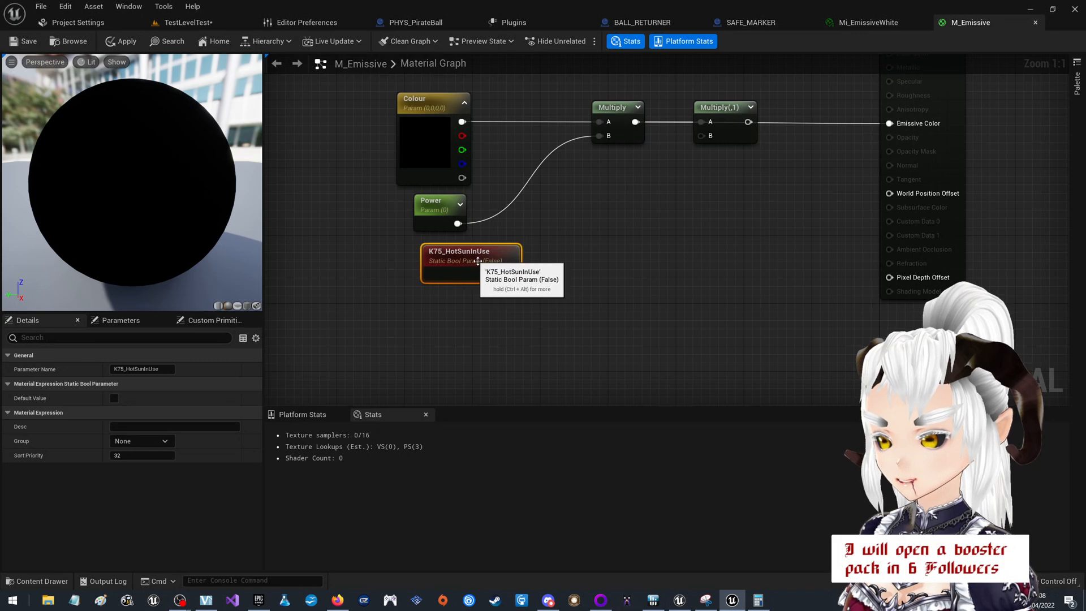
pyautogui.doubleClick(491, 254)
pyautogui.click(583, 244)
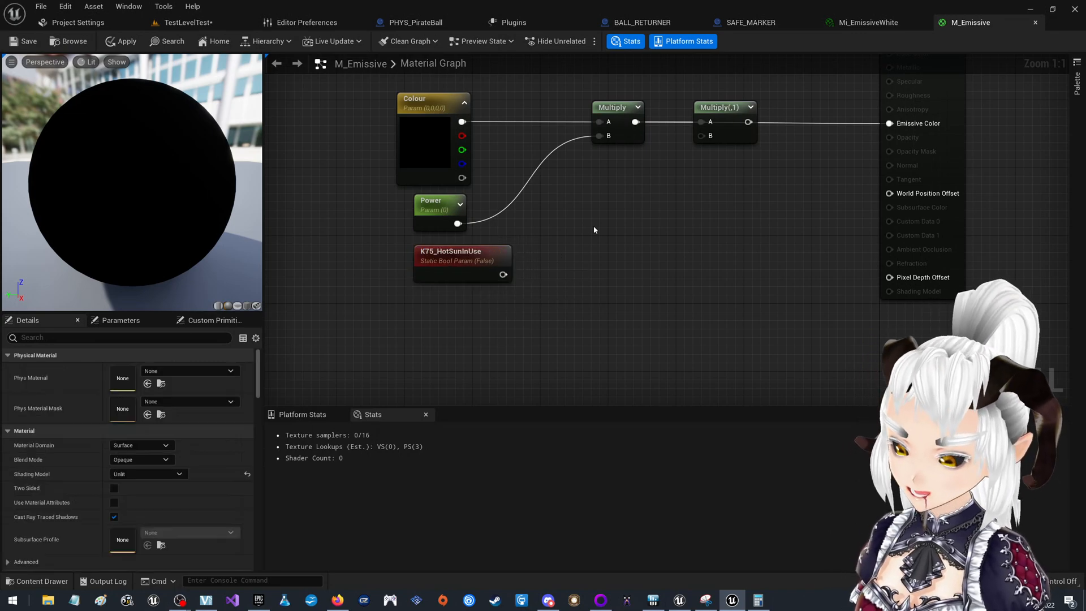
pyautogui.press('b')
pyautogui.click(593, 226)
pyautogui.press('Delete')
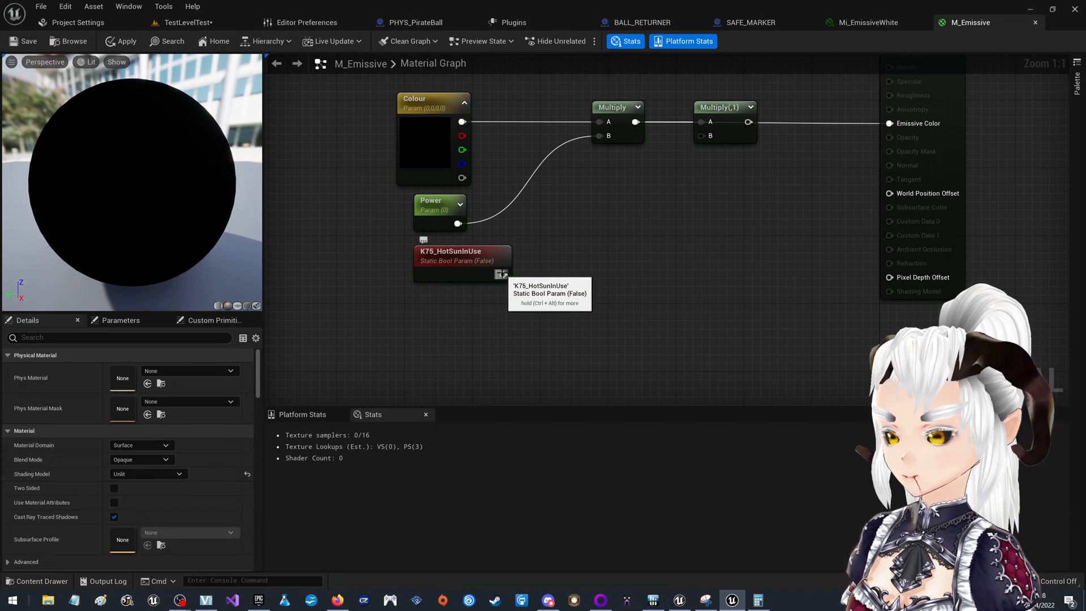
pyautogui.rightClick(617, 265)
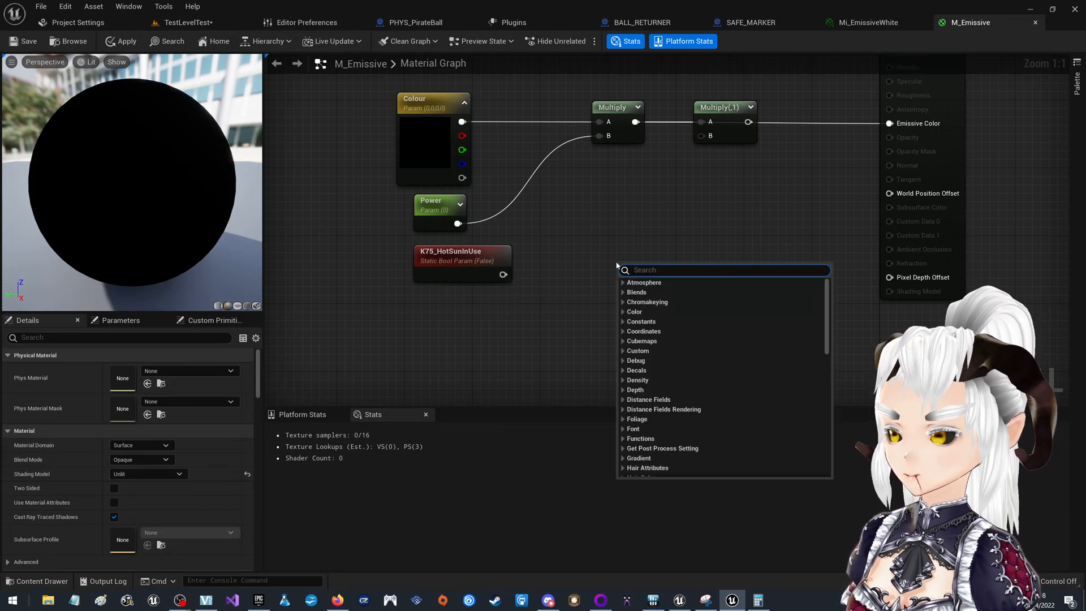
pyautogui.write('if')
pyautogui.click(660, 350)
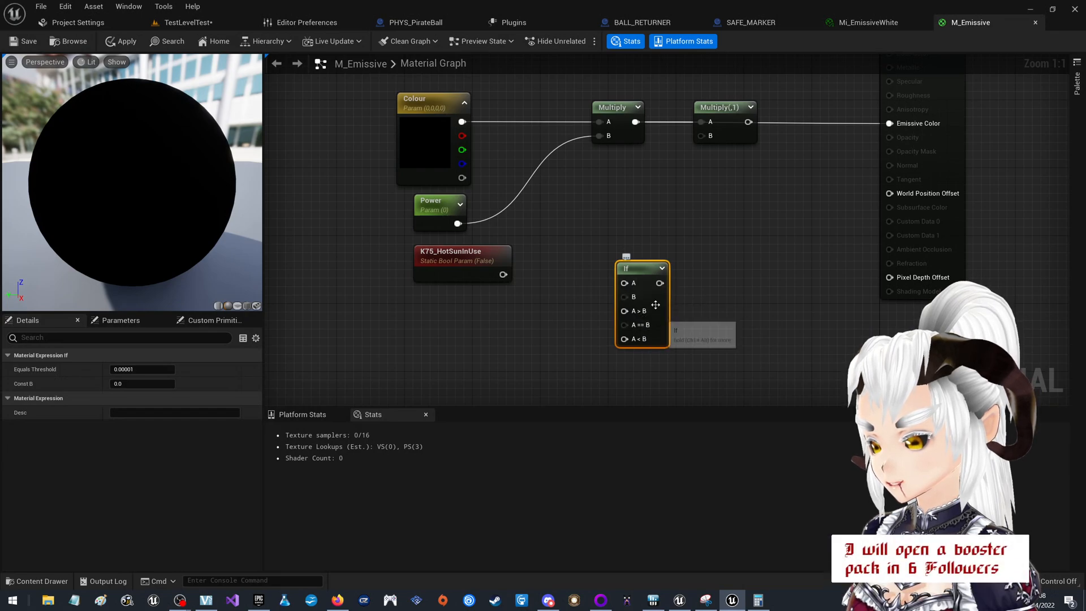
pyautogui.press('Delete')
pyautogui.rightClick(644, 253)
pyautogui.write('bran')
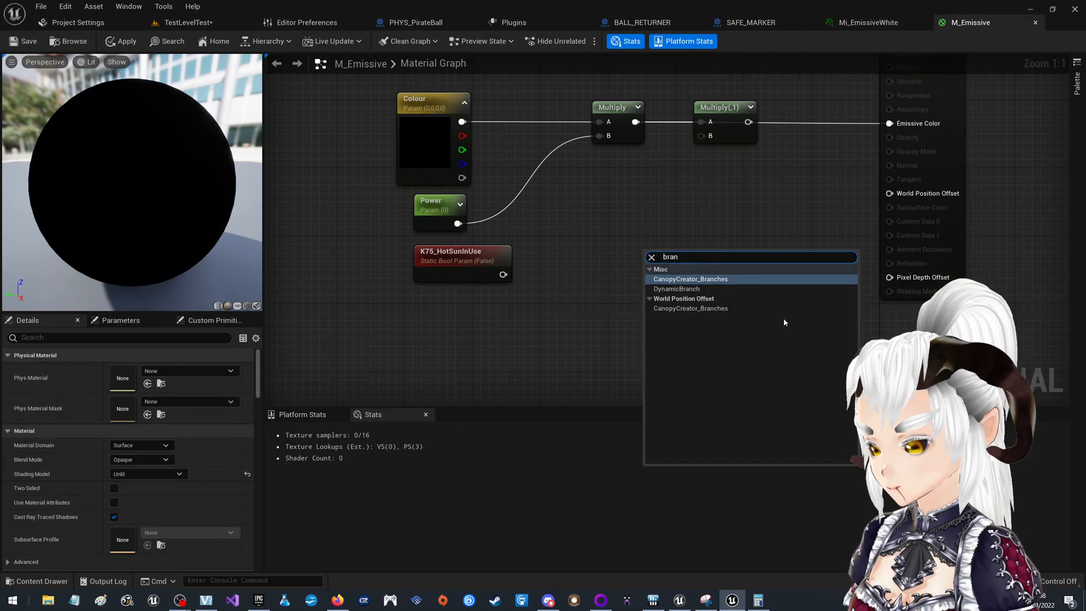
pyautogui.click(696, 289)
pyautogui.moveTo(694, 253)
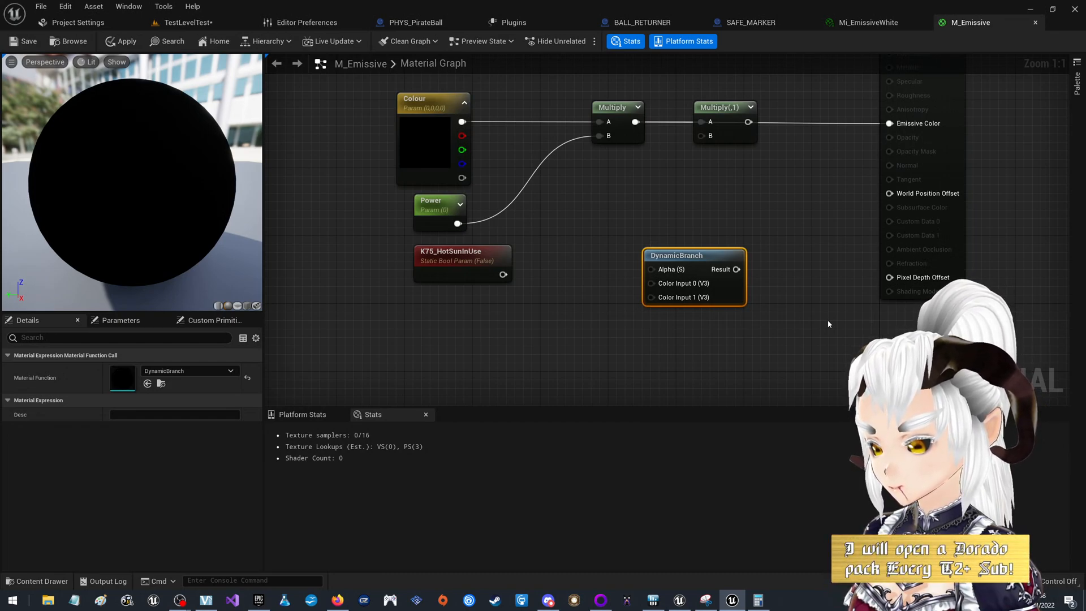
pyautogui.press('Delete')
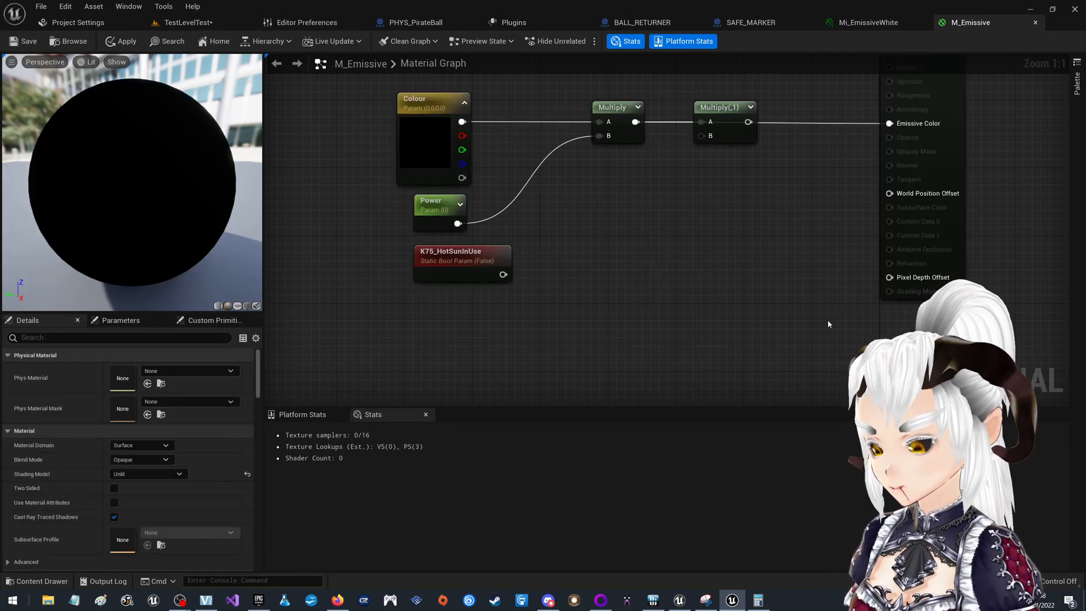
# Add a StaticSwitch driven by K75_HotSunInUse on its Value input and connect its output to the second Multiply's B input.
pyautogui.rightClick(665, 272)
pyautogui.write('switch')
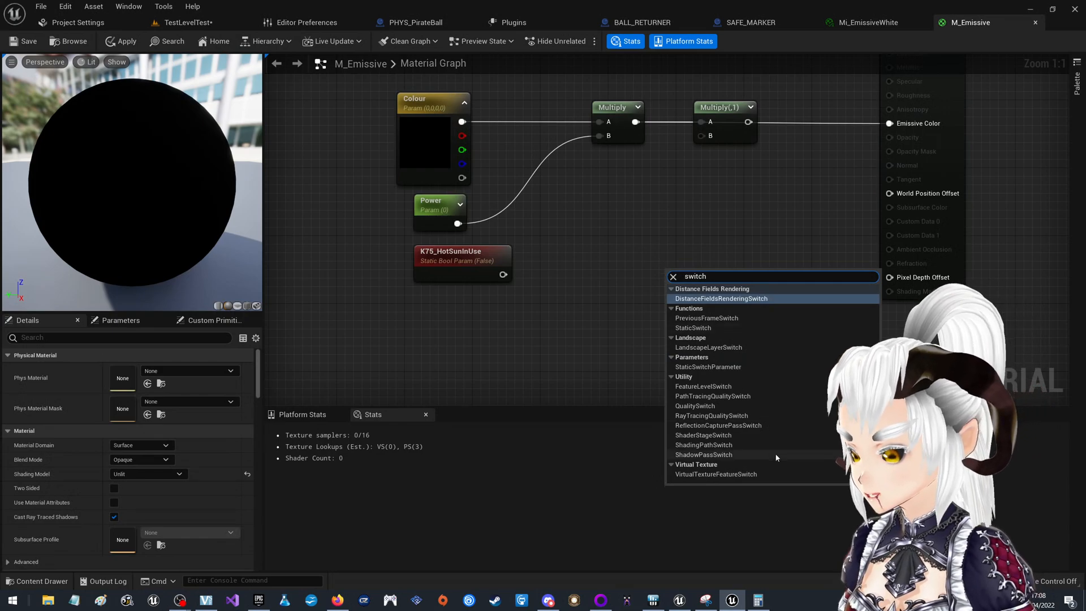
pyautogui.click(693, 327)
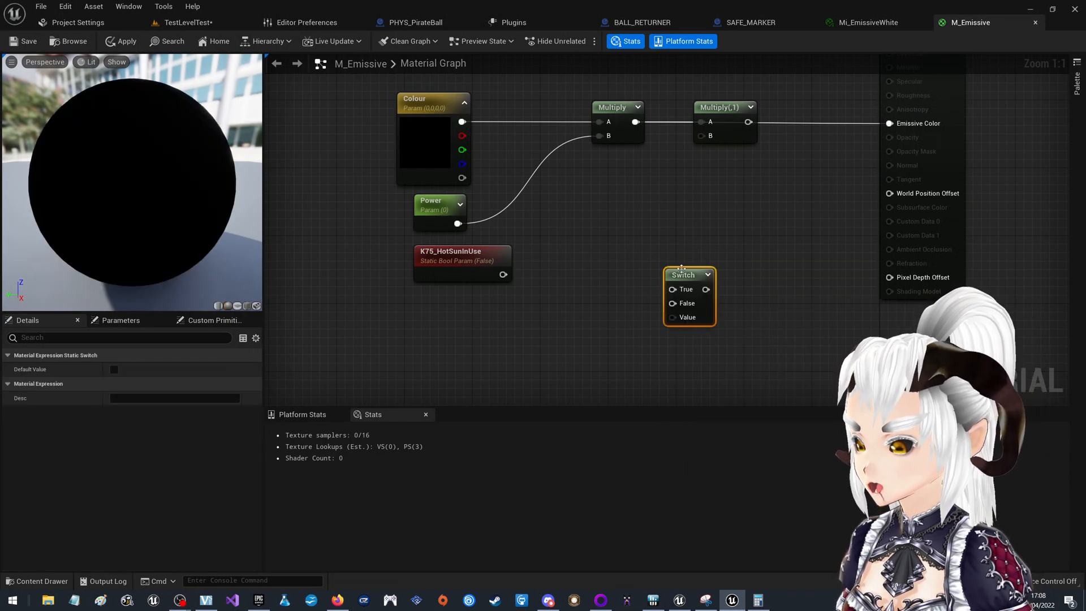
pyautogui.moveTo(684, 273); pyautogui.dragTo(668, 243)
pyautogui.moveTo(503, 275); pyautogui.dragTo(671, 206)
pyautogui.moveTo(705, 135); pyautogui.dragTo(704, 136)
pyautogui.moveTo(673, 207); pyautogui.dragTo(622, 164)
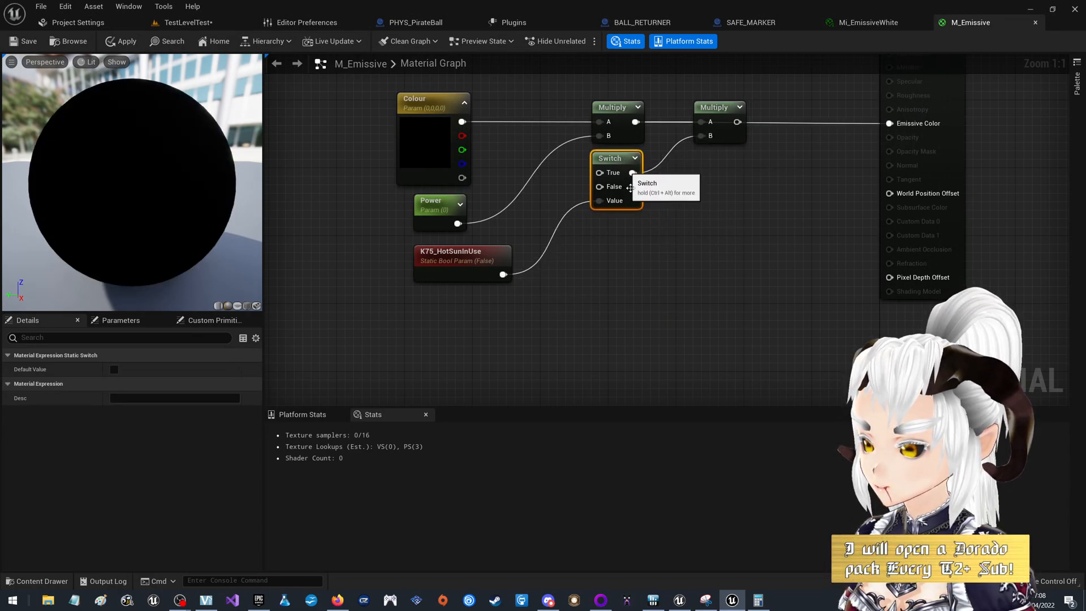
# Move the first Multiply closer to Colour and Power, and shift all three away from the Switch to make room.
pyautogui.moveTo(560, 325); pyautogui.dragTo(734, 371, button='right')
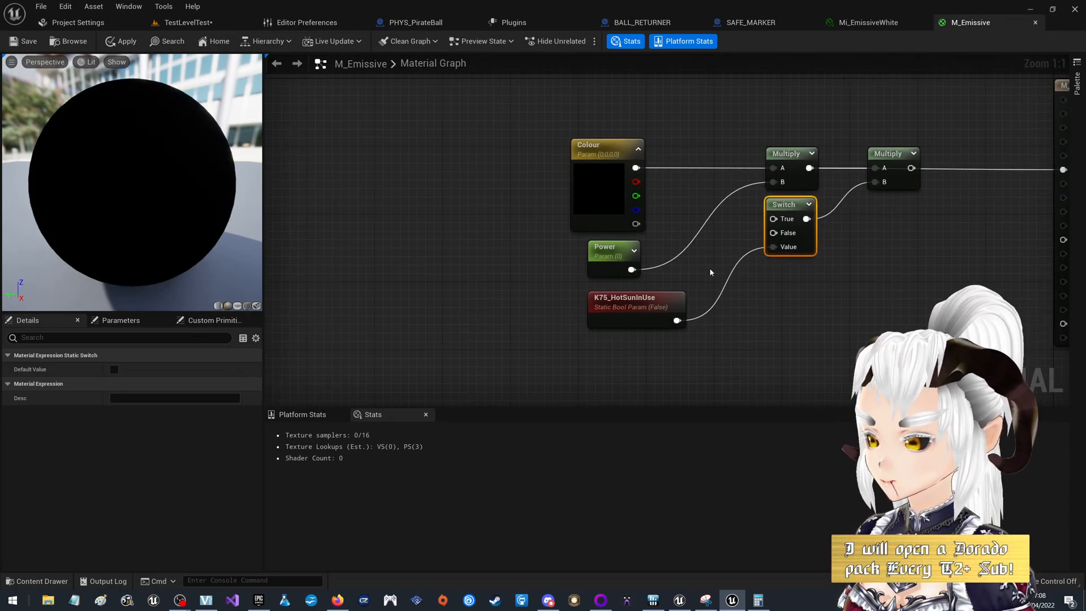
pyautogui.moveTo(606, 173); pyautogui.dragTo(526, 173, button='right')
pyautogui.moveTo(705, 152); pyautogui.dragTo(612, 152)
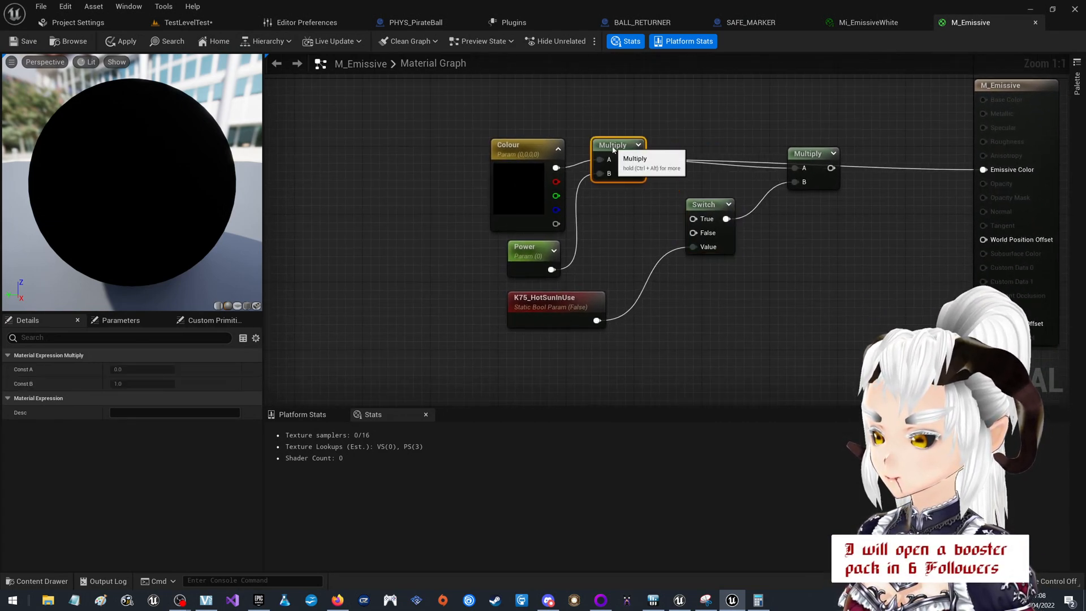
pyautogui.moveTo(621, 273); pyautogui.dragTo(546, 153)
pyautogui.moveTo(615, 159); pyautogui.dragTo(437, 159)
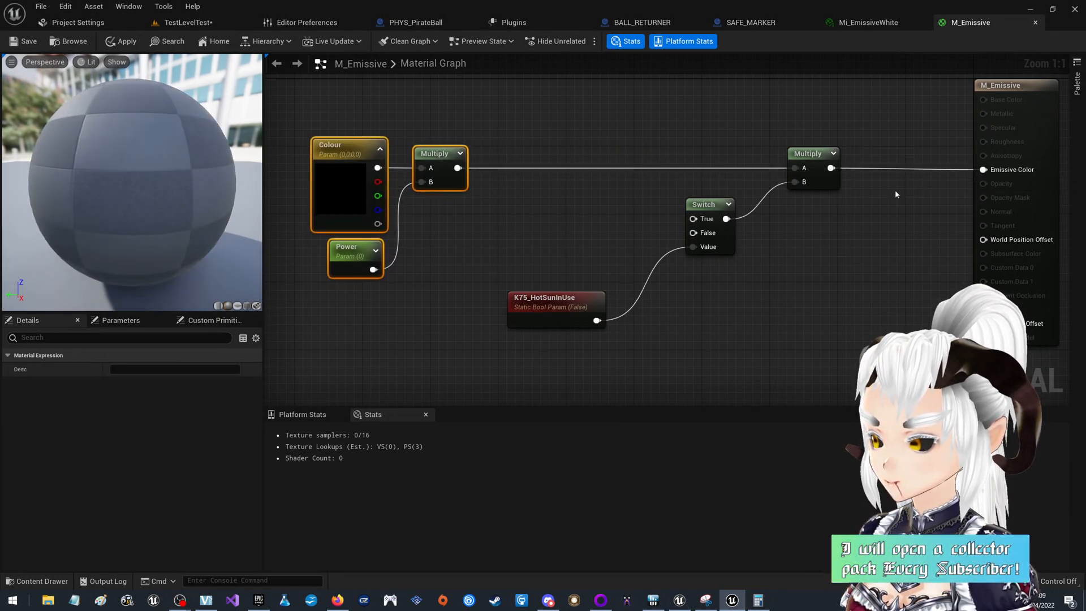
# Add two constant nodes above K75_HotSunInUse and set the upper one to 1 and the lower one to 30000.
pyautogui.click(510, 207)
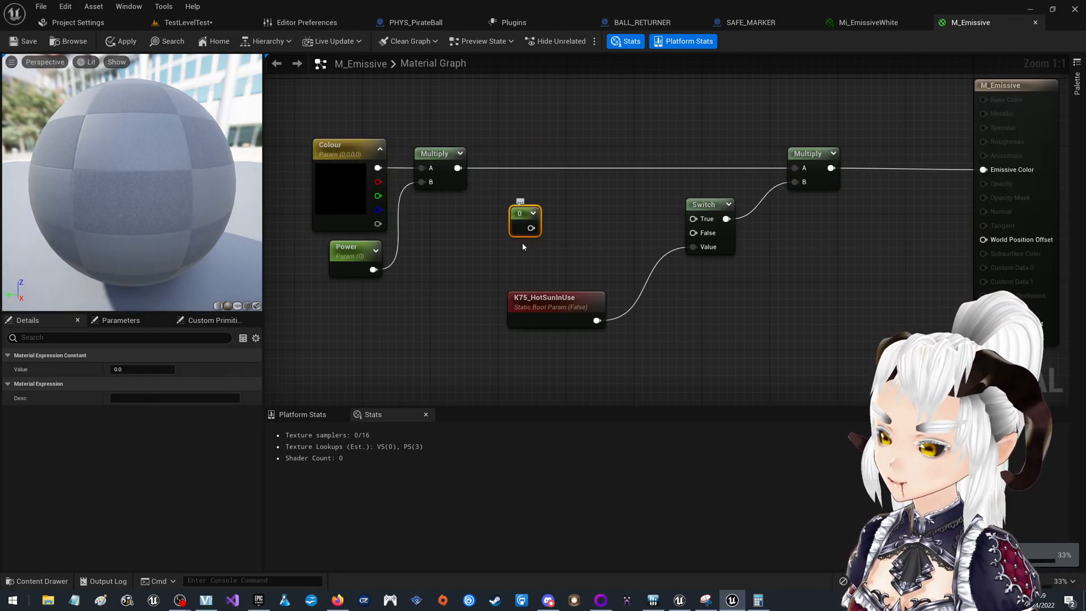
pyautogui.hotkey('ctrl', 'd')
pyautogui.moveTo(516, 257); pyautogui.dragTo(509, 247)
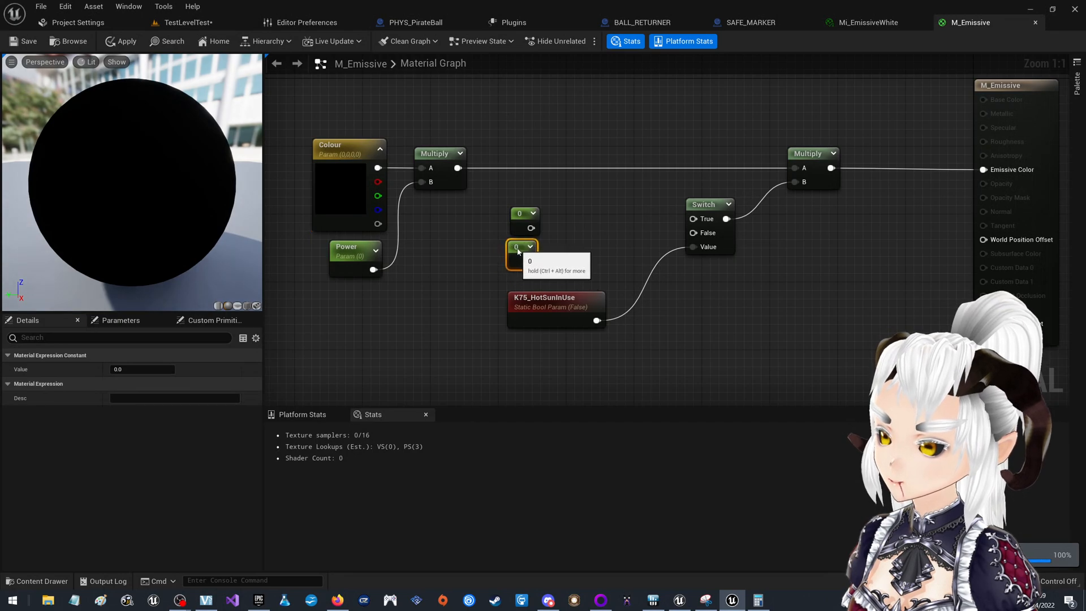
pyautogui.click(521, 223)
pyautogui.click(142, 368)
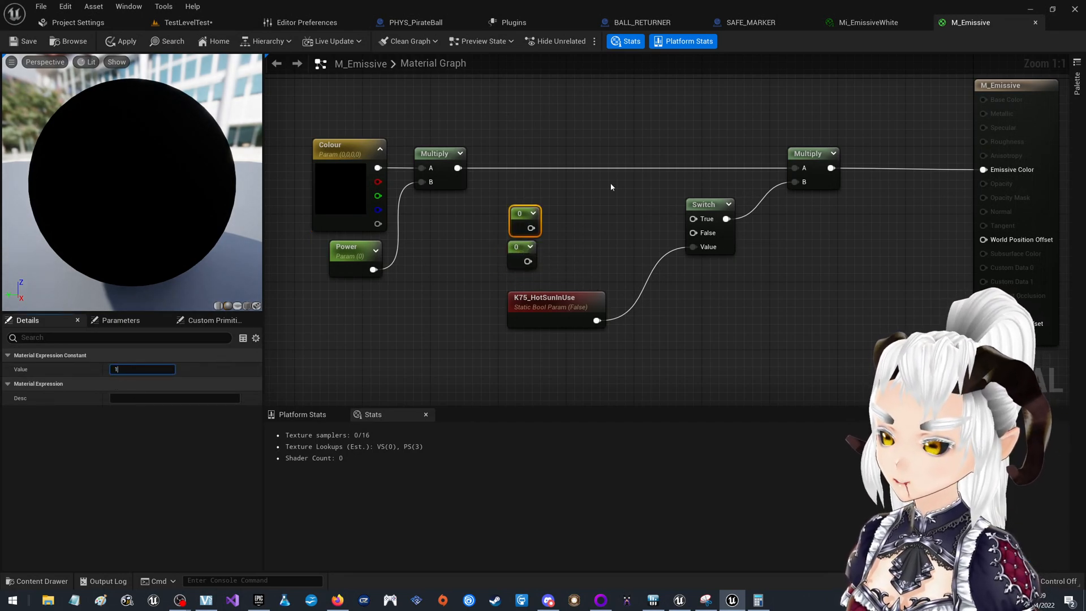
pyautogui.write('1')
pyautogui.click(610, 182)
pyautogui.click(522, 254)
pyautogui.click(143, 369)
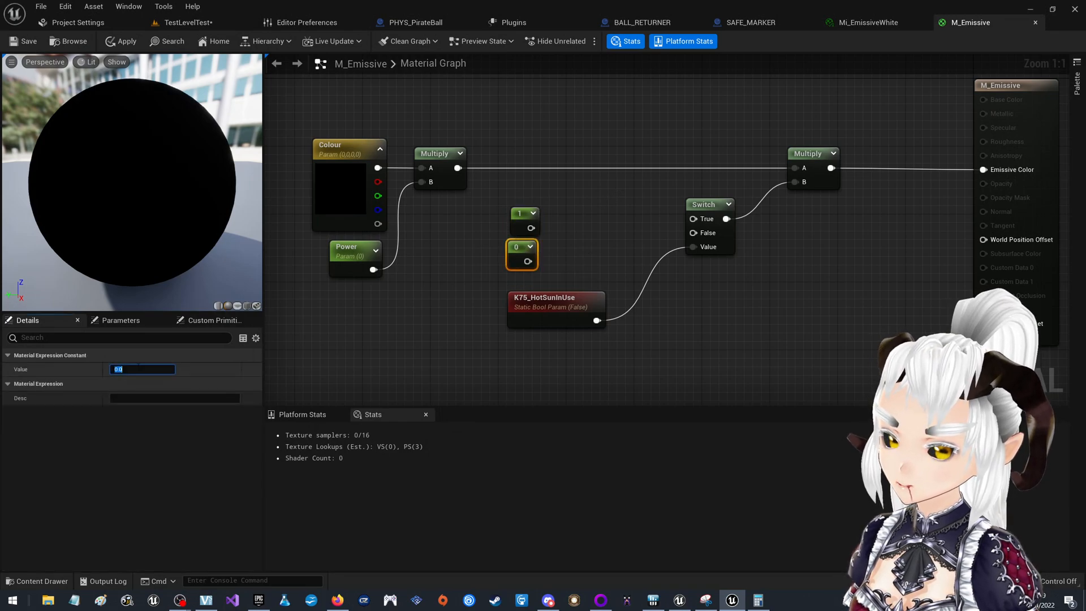
pyautogui.press('Return')
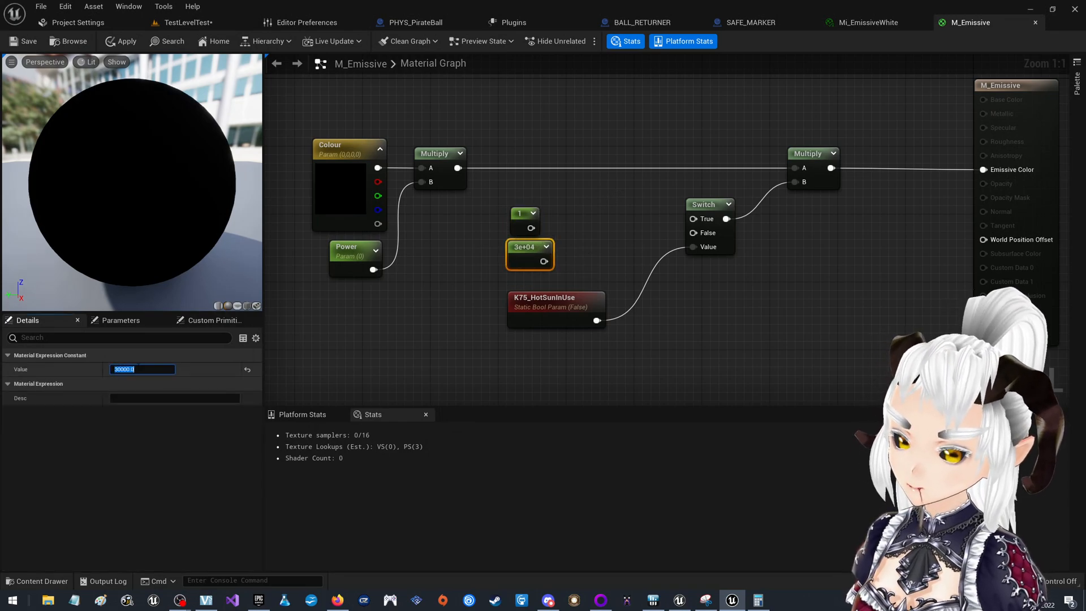
# Connect the 30000 constant to the Switch's True input and the 1 constant to False, and move both closer to the Switch.
pyautogui.moveTo(530, 248); pyautogui.dragTo(693, 219)
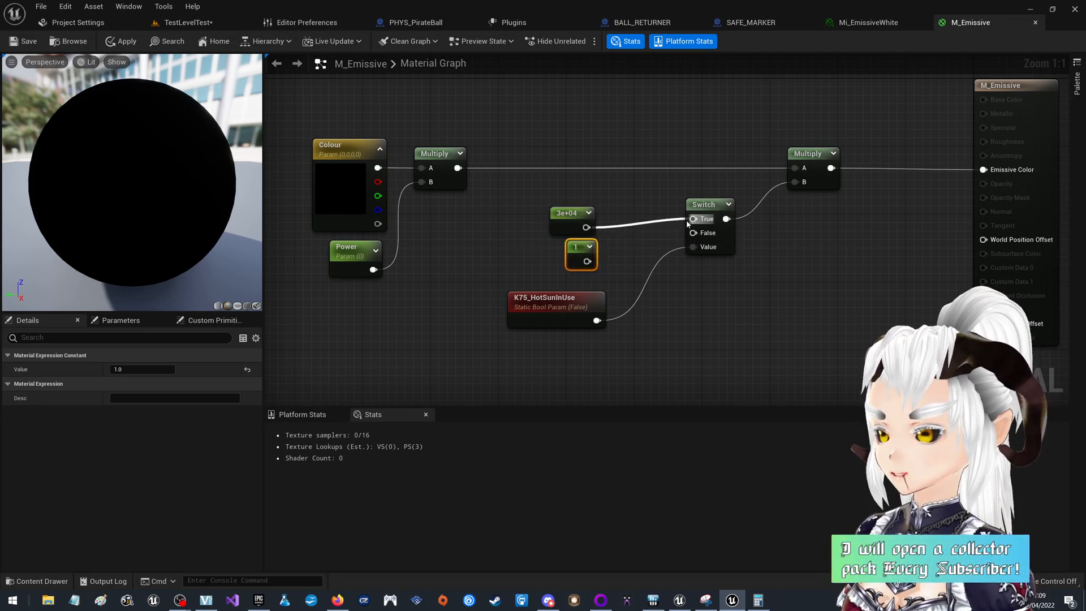
pyautogui.moveTo(587, 261); pyautogui.dragTo(692, 234)
pyautogui.moveTo(599, 275); pyautogui.dragTo(593, 240)
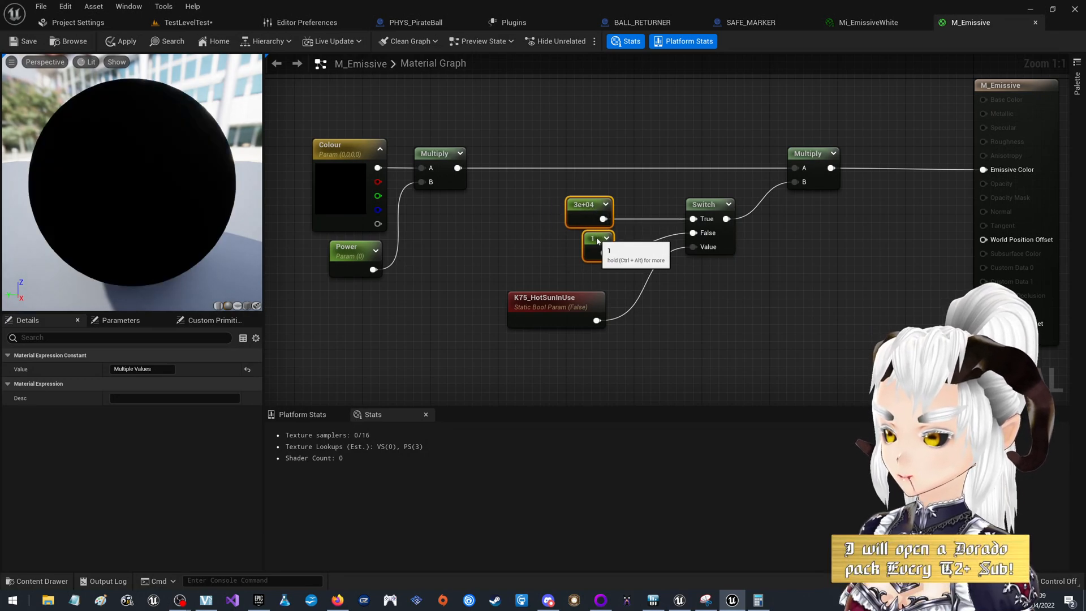
# Move K75_HotSunInUse directly beneath the two constants and align the 1 constant with the 30000 constant.
pyautogui.click(555, 299)
pyautogui.moveTo(557, 300); pyautogui.dragTo(617, 287)
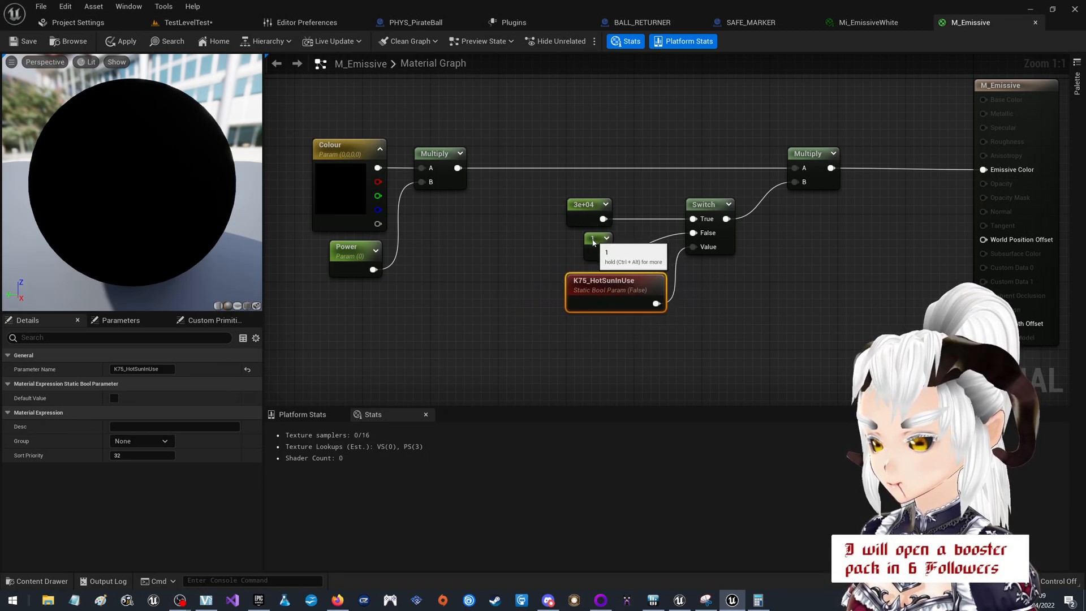
pyautogui.moveTo(596, 242); pyautogui.dragTo(580, 242)
pyautogui.click(735, 293)
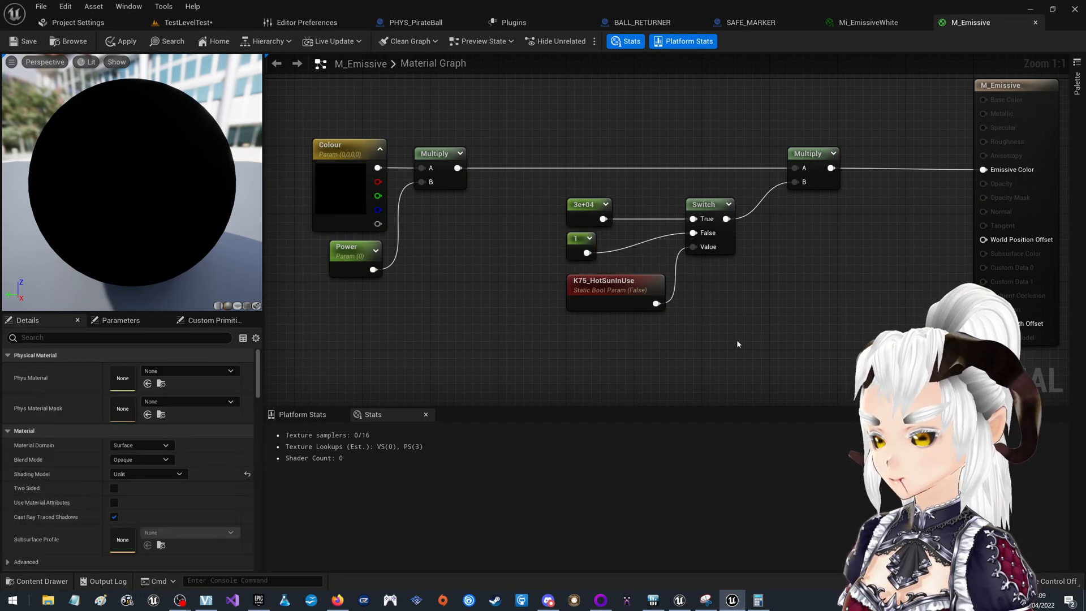
# Shift the second Multiply, the Switch and its three input nodes closer to the first Multiply, and save M_Emissive.
pyautogui.moveTo(884, 341); pyautogui.dragTo(570, 146)
pyautogui.moveTo(807, 161); pyautogui.dragTo(748, 160)
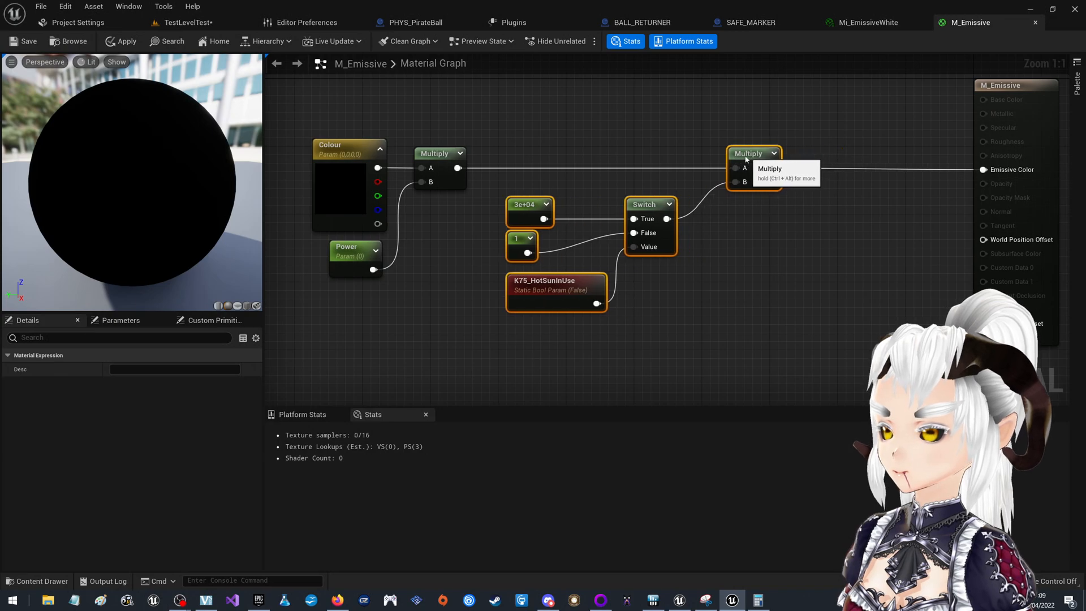
pyautogui.click(786, 304)
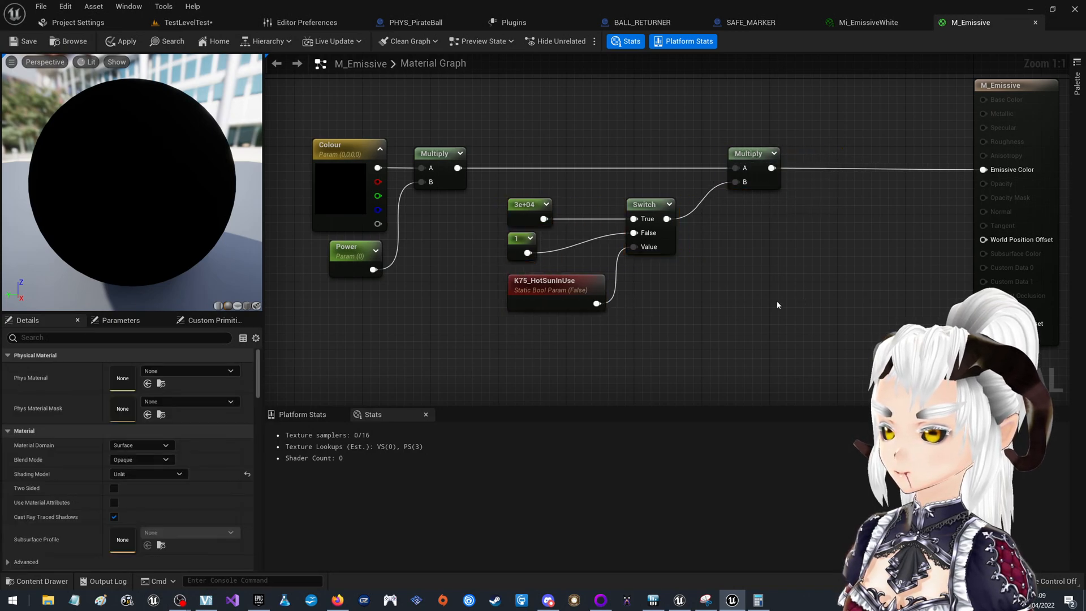
pyautogui.click(23, 41)
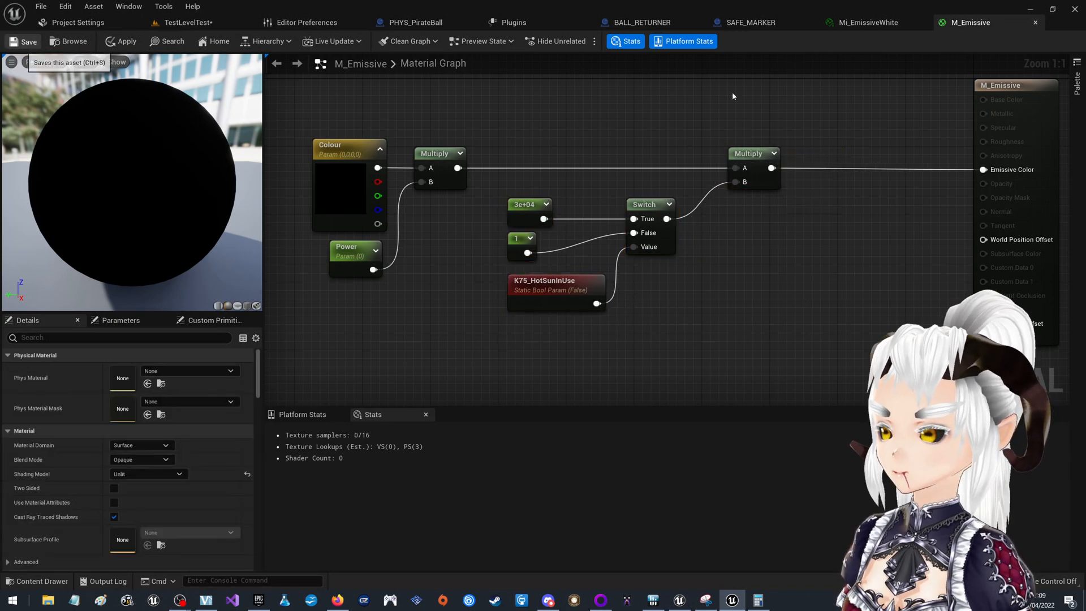
# In Mi_EmissiveWhite, set Power to 3, override K75_HotSunInUse and enable it, and save the material instance.
pyautogui.click(874, 22)
pyautogui.click(695, 126)
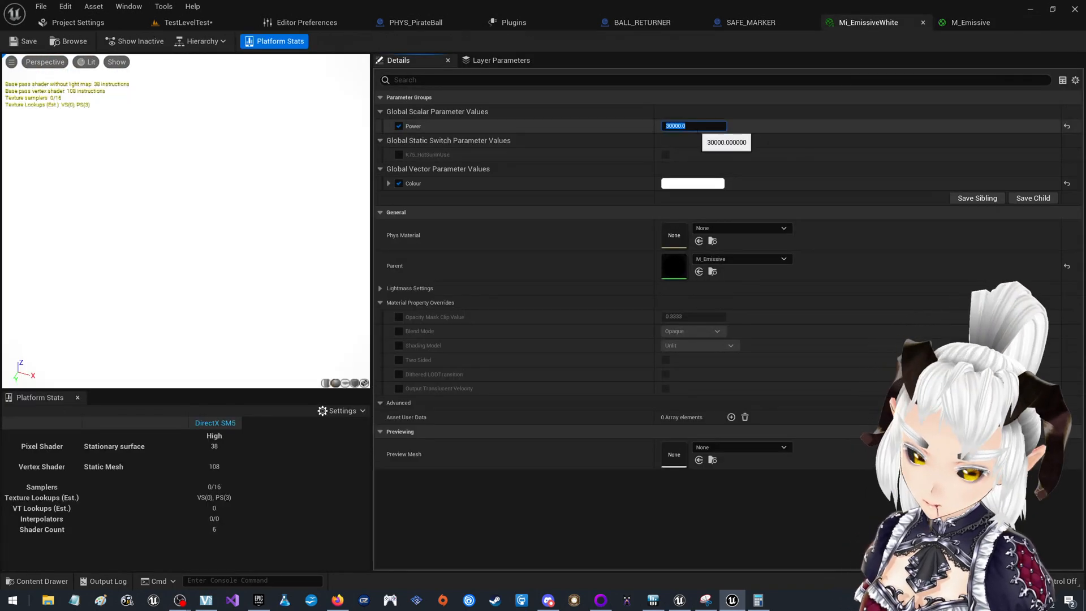
pyautogui.write('3')
pyautogui.press('Return')
pyautogui.click(399, 155)
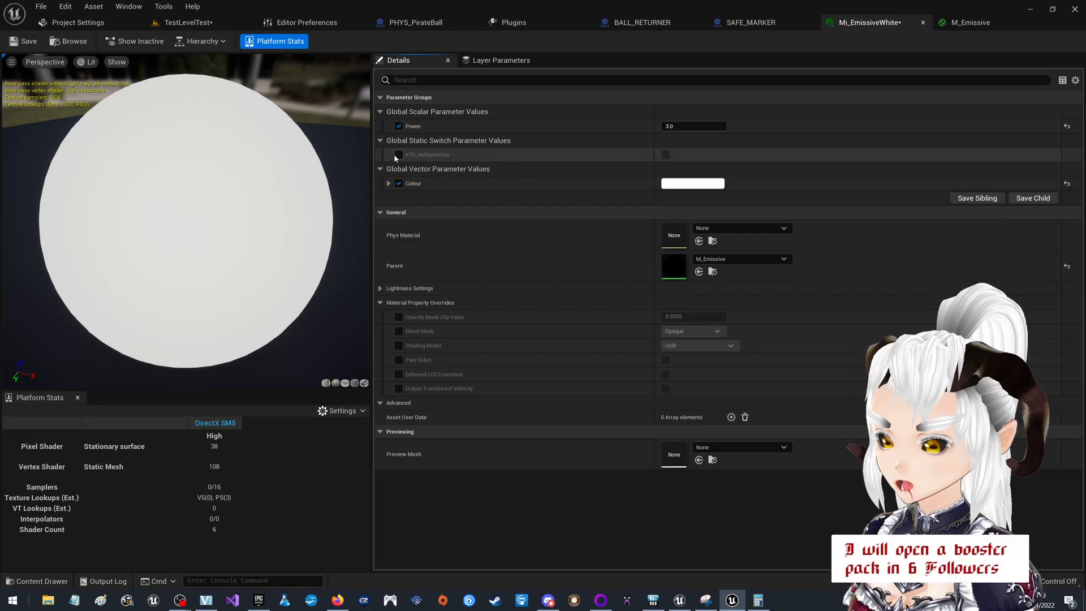
pyautogui.click(666, 155)
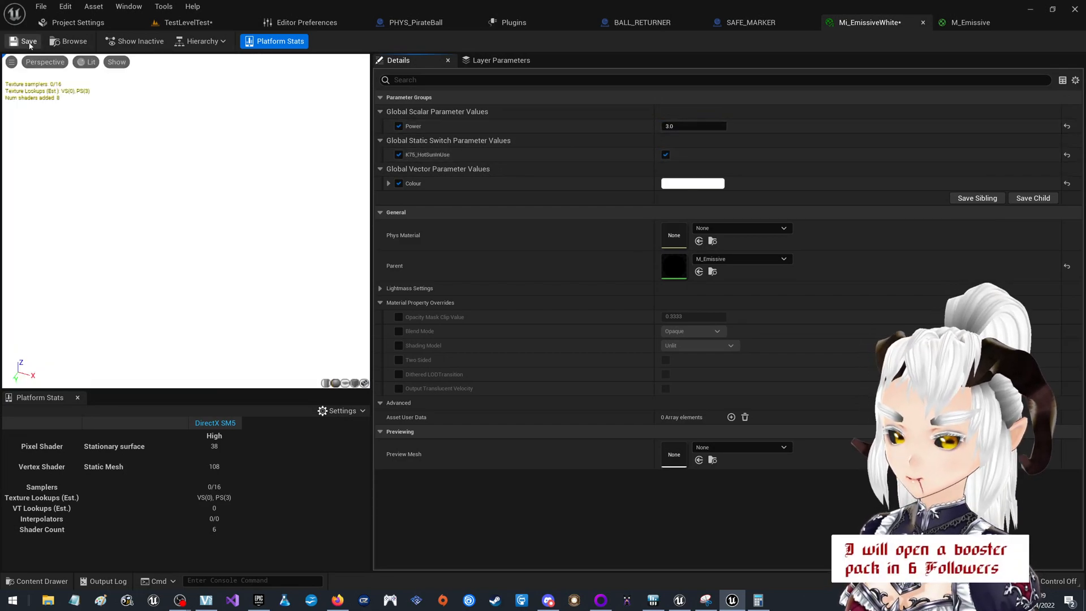
pyautogui.click(34, 44)
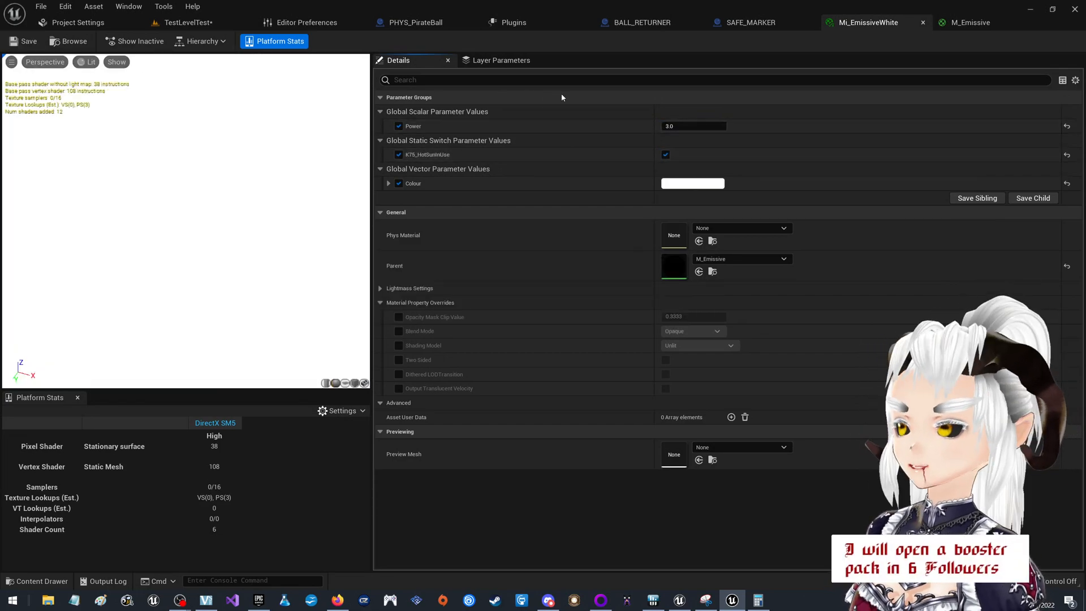
# Return to the TestLevelTest level and save it.
pyautogui.click(415, 23)
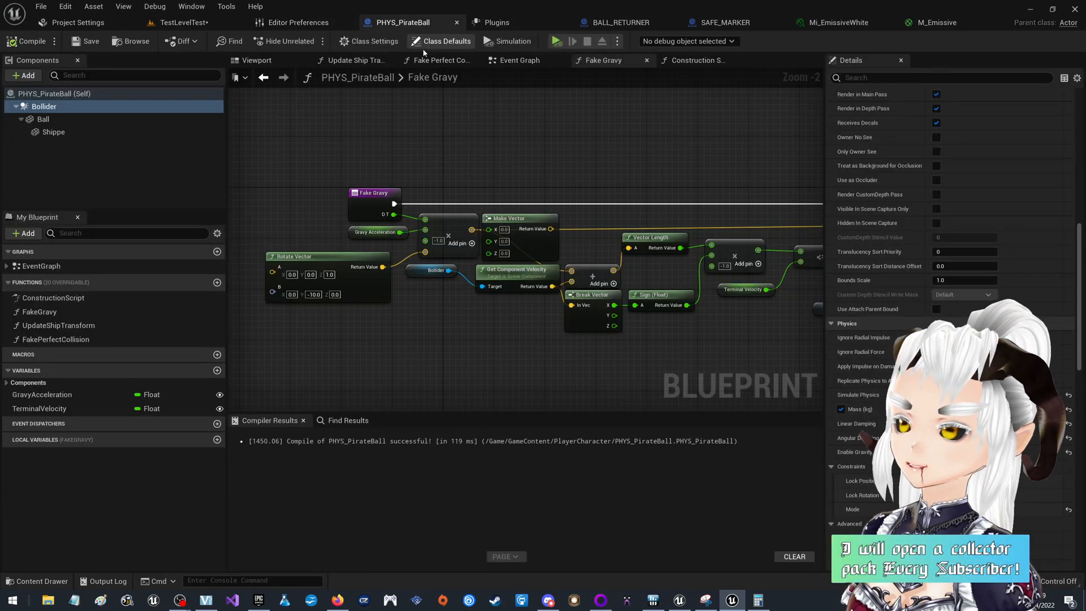
pyautogui.click(181, 23)
pyautogui.click(13, 42)
# Place a BALL_RETURNER from the PlayerCharacter folder at the open end of the lane behind the red plunger.
pyautogui.click(447, 240)
pyautogui.moveTo(447, 244); pyautogui.dragTo(513, 330, button='right')
pyautogui.press('a')
pyautogui.press('d')
pyautogui.press('a')
pyautogui.press('s')
pyautogui.press('w')
pyautogui.press('s')
pyautogui.press('w')
pyautogui.scroll(-3, 497, 492)
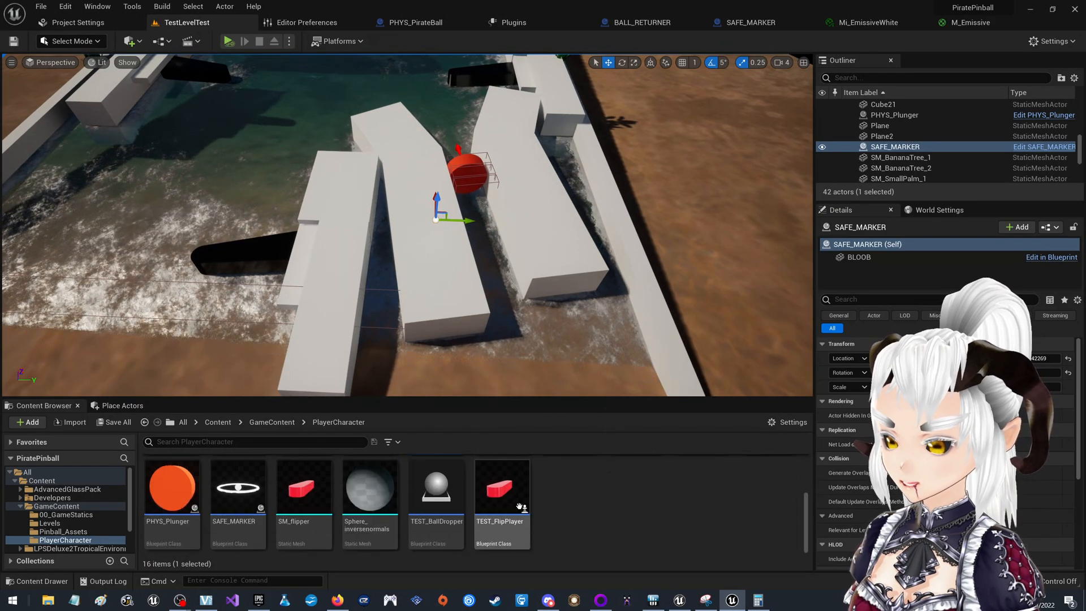
pyautogui.scroll(4, 515, 501)
pyautogui.moveTo(237, 499); pyautogui.dragTo(490, 289)
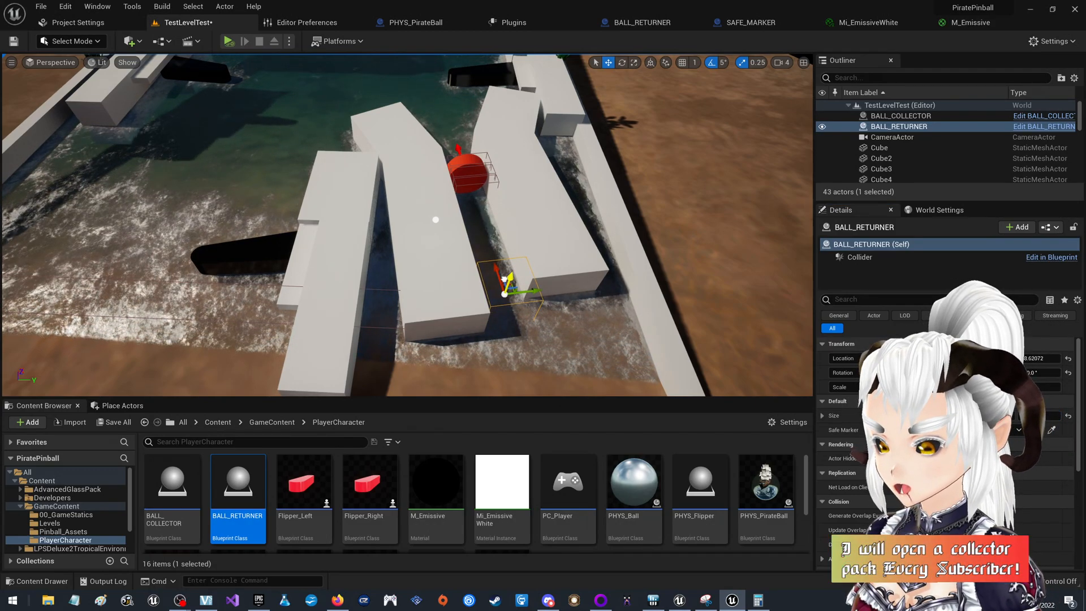
# Lower PHYS_Plunger slightly in its lane.
pyautogui.moveTo(473, 348); pyautogui.dragTo(424, 358, button='right')
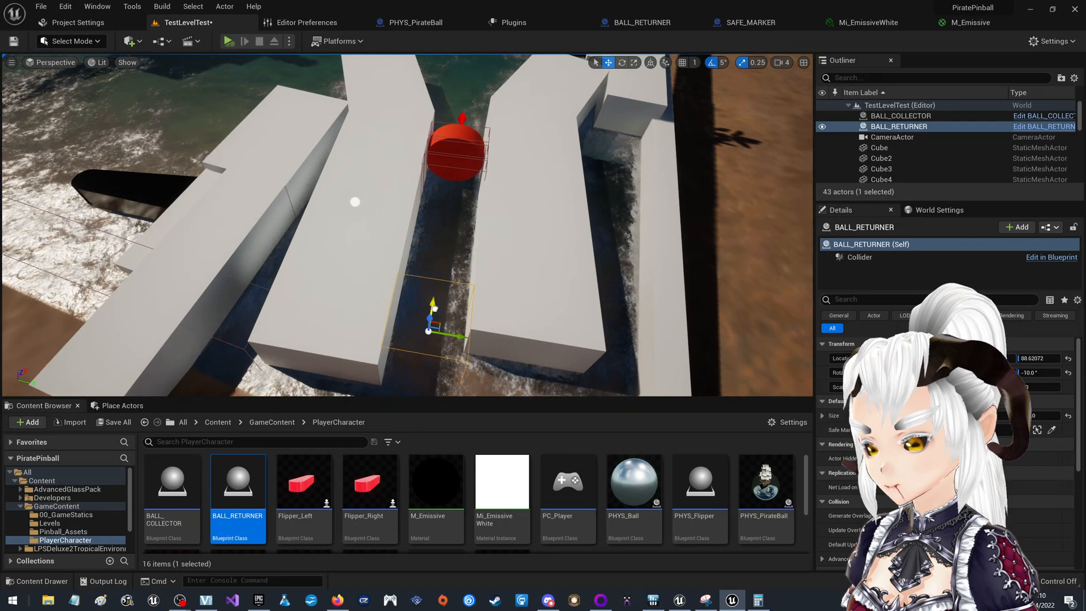
pyautogui.click(456, 151)
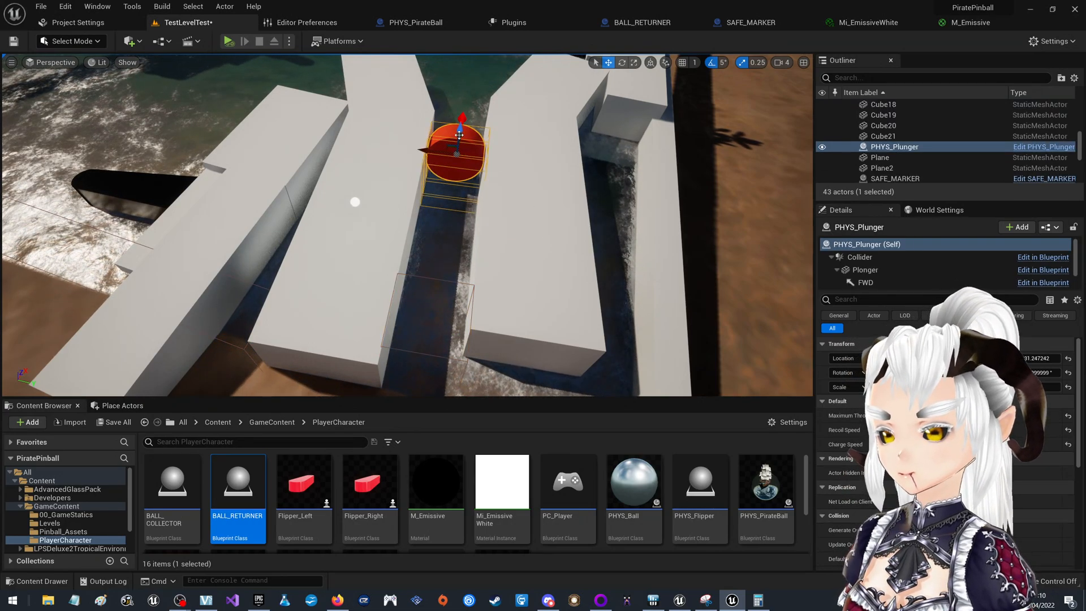
pyautogui.moveTo(460, 133); pyautogui.dragTo(459, 144)
# Place a PHYS_PirateBall in front of the plunger to check the fit, and delete it again.
pyautogui.moveTo(459, 145); pyautogui.dragTo(484, 318, button='right')
pyautogui.moveTo(766, 486); pyautogui.dragTo(605, 355)
pyautogui.moveTo(605, 355); pyautogui.dragTo(809, 390, button='right')
pyautogui.moveTo(640, 340); pyautogui.dragTo(679, 250, button='right')
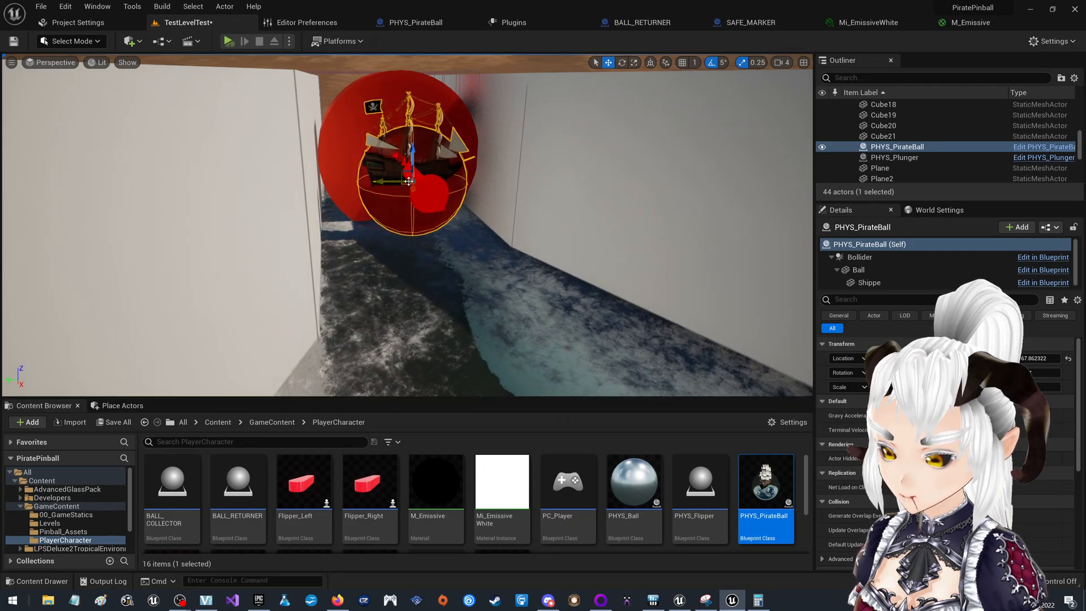
pyautogui.press('Delete')
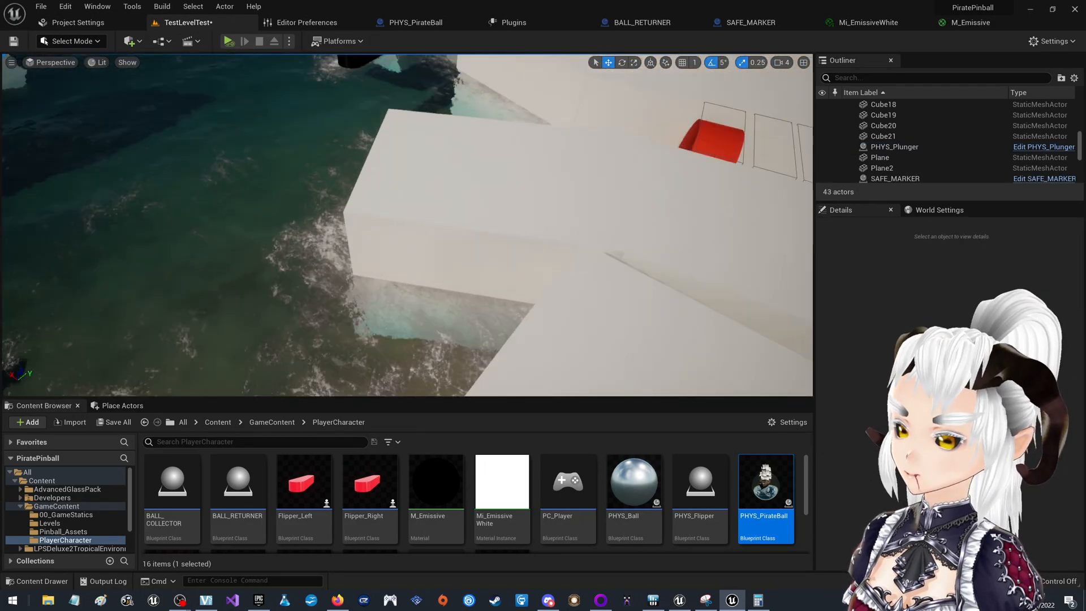
# Move SAFE_MARKER off the white block to the water just in front of the plunger lane's opening.
pyautogui.moveTo(407, 226); pyautogui.dragTo(546, 186, button='right')
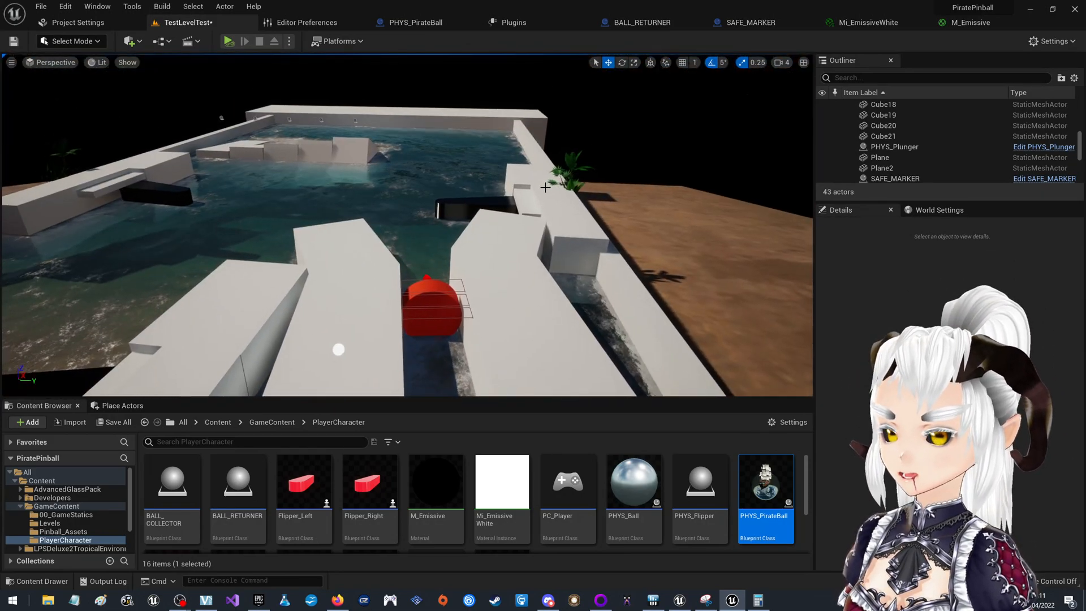
pyautogui.click(339, 348)
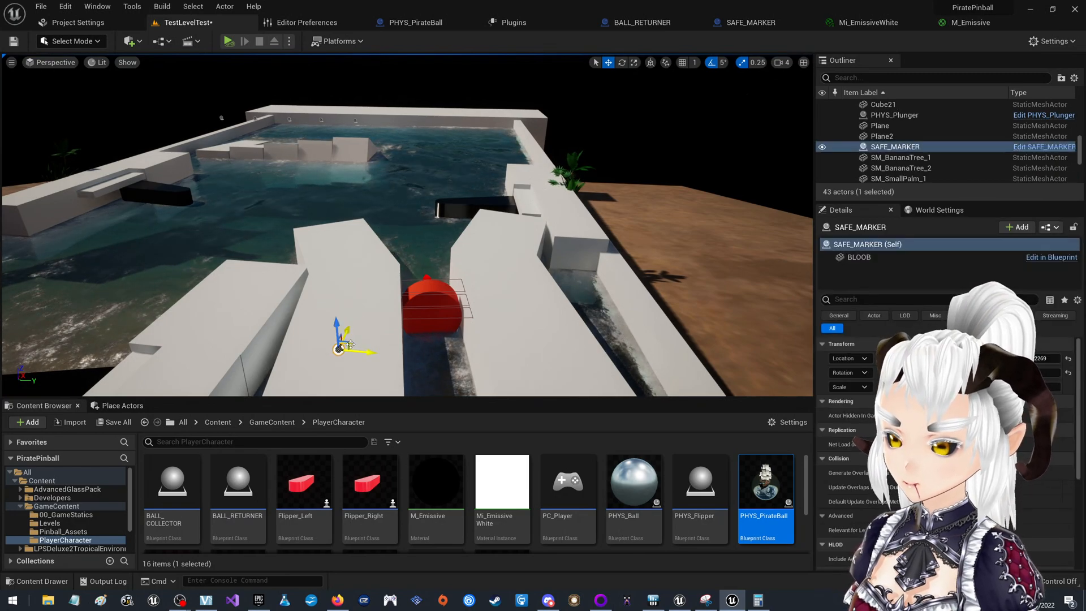
pyautogui.moveTo(351, 344); pyautogui.dragTo(384, 254)
pyautogui.moveTo(384, 255); pyautogui.dragTo(376, 206, button='right')
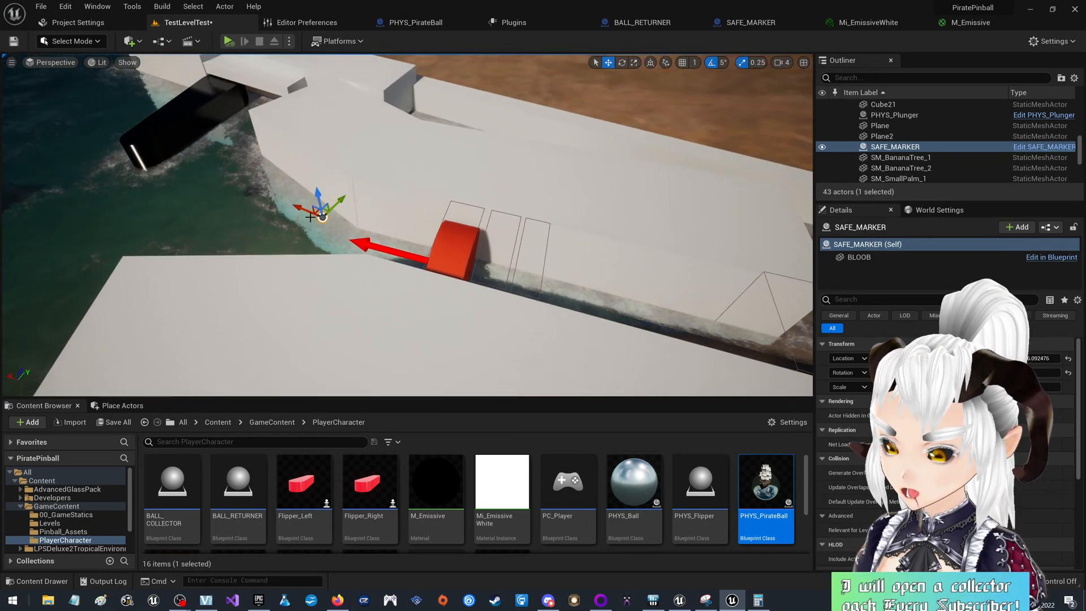
pyautogui.moveTo(319, 201); pyautogui.dragTo(378, 193, button='right')
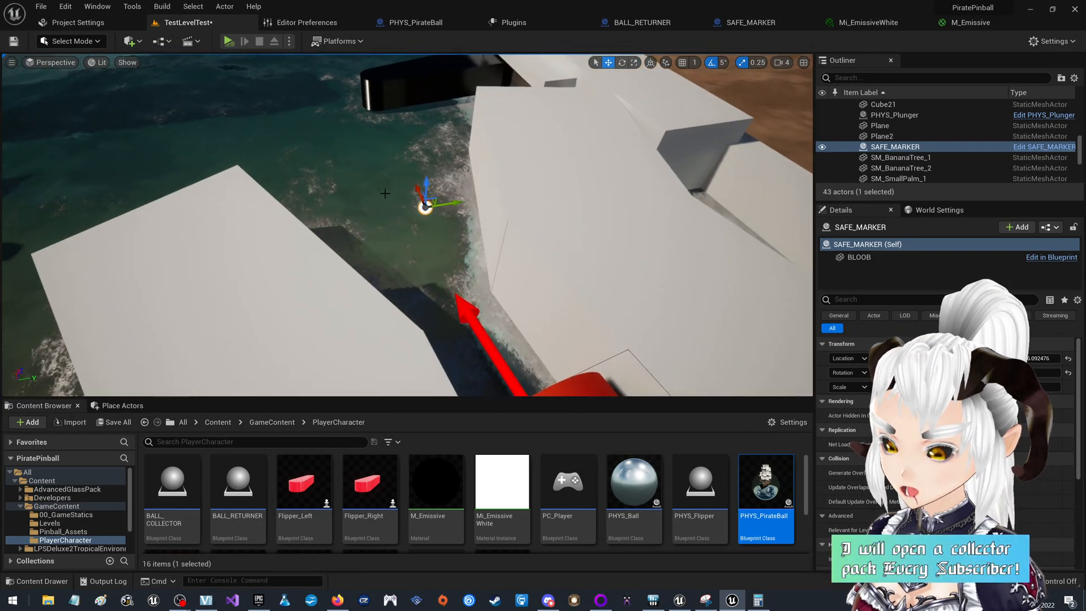
pyautogui.moveTo(432, 201); pyautogui.dragTo(410, 208)
pyautogui.moveTo(411, 208); pyautogui.dragTo(452, 226, button='right')
# Select BALL_RETURNER behind the plunger and pick the SAFE_MARKER sphere in the level as its Safe Marker.
pyautogui.moveTo(513, 204); pyautogui.dragTo(509, 252, button='right')
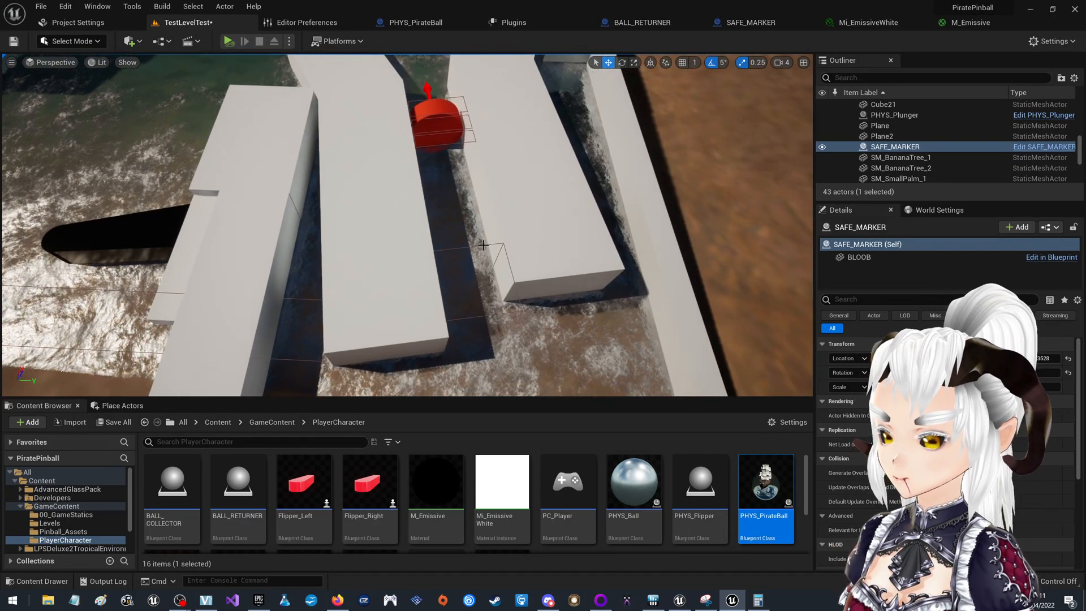
pyautogui.click(494, 254)
pyautogui.moveTo(541, 212); pyautogui.dragTo(540, 194, button='right')
pyautogui.click(505, 264)
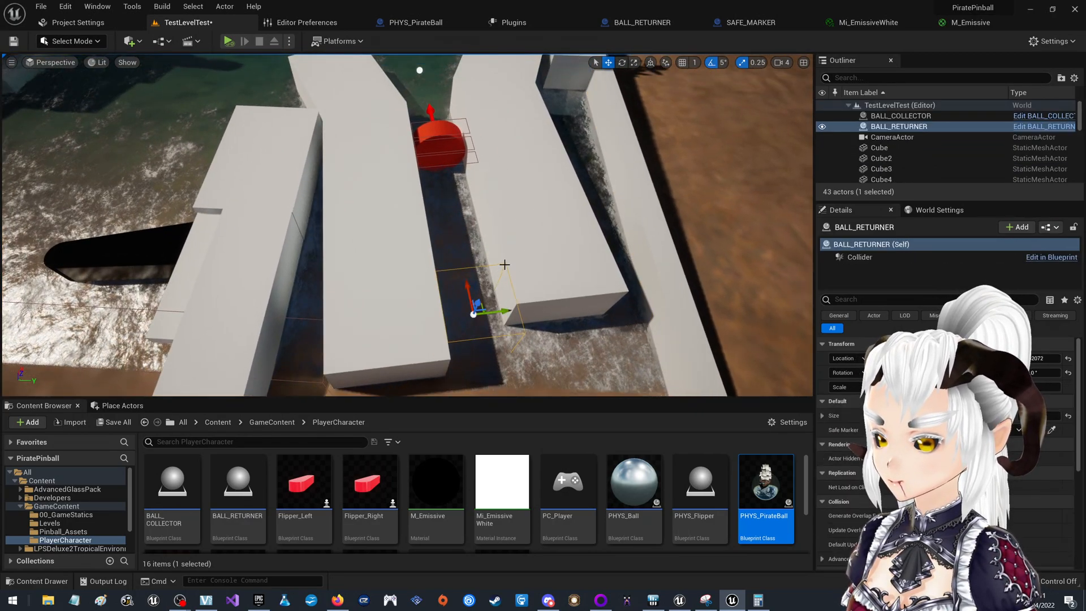
pyautogui.moveTo(505, 265); pyautogui.dragTo(622, 244, button='right')
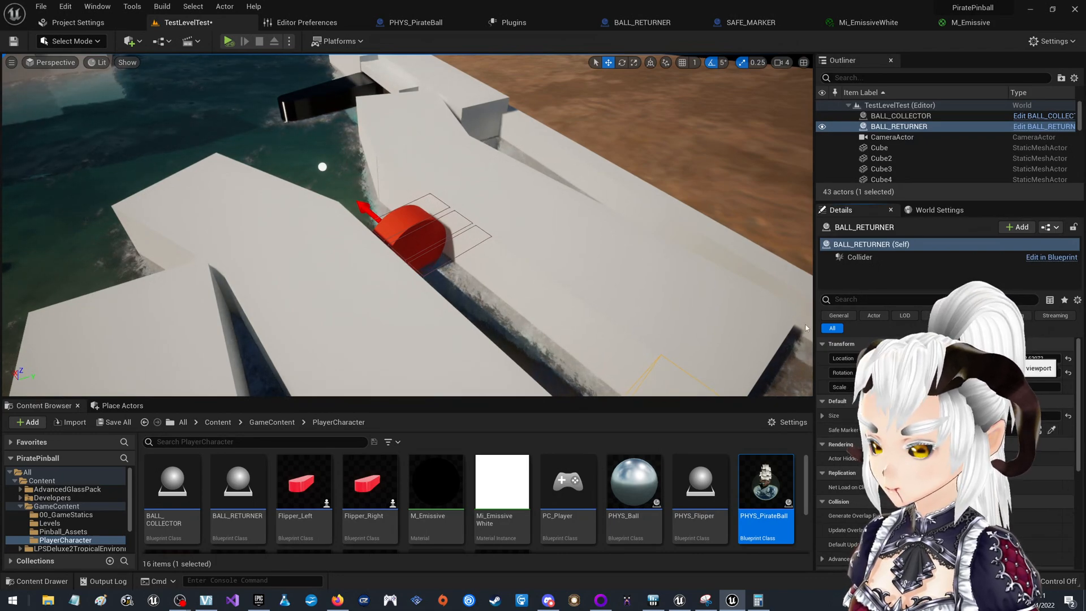
pyautogui.click(323, 165)
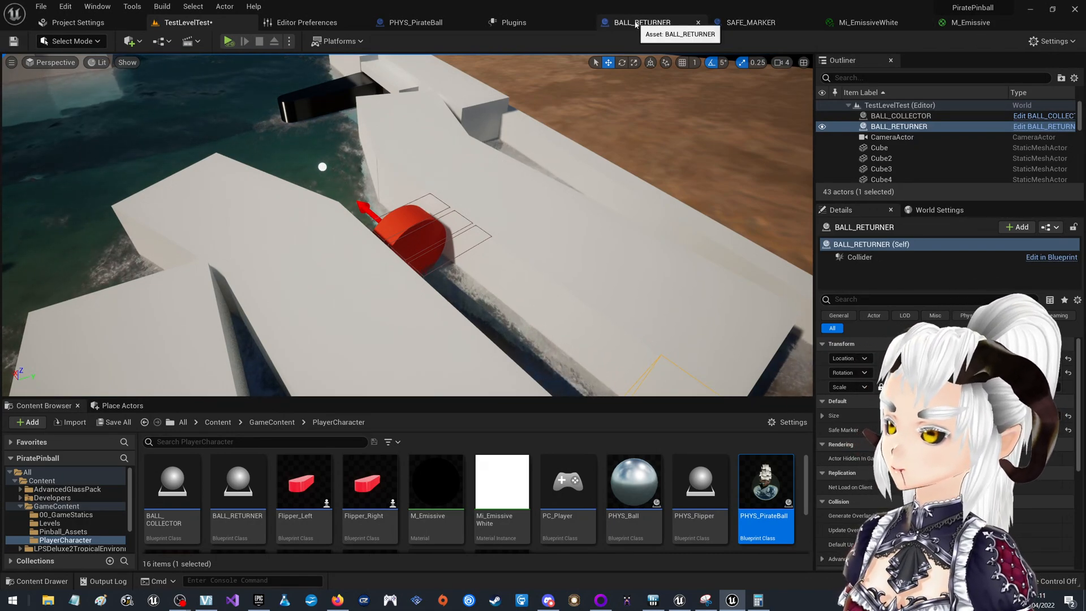
# Review the BALL_RETURNER blueprint's construction script and event graph, and compile the blueprint.
pyautogui.click(656, 23)
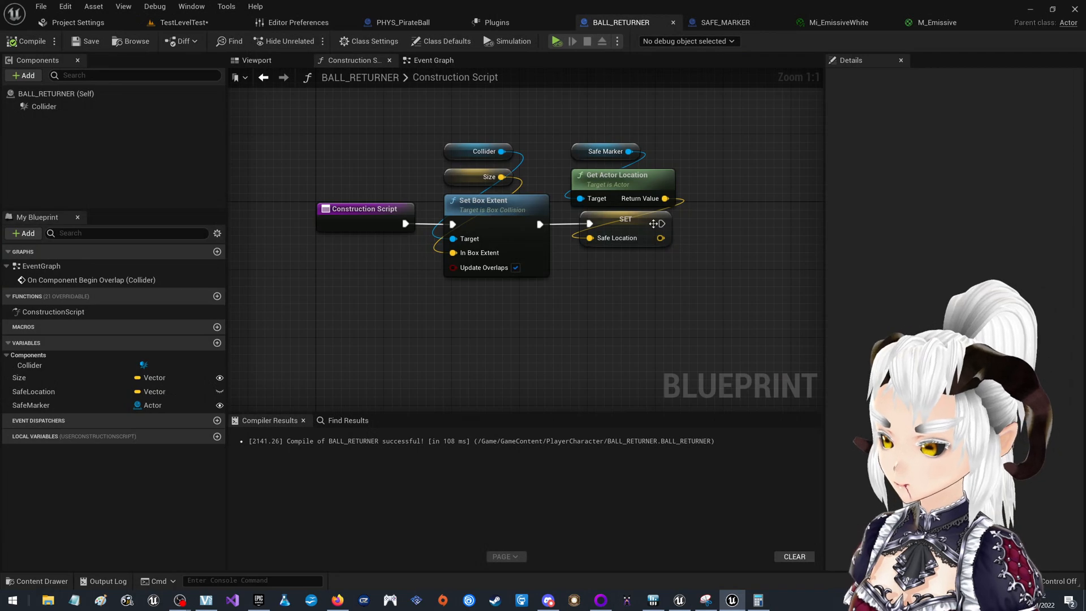
pyautogui.click(419, 60)
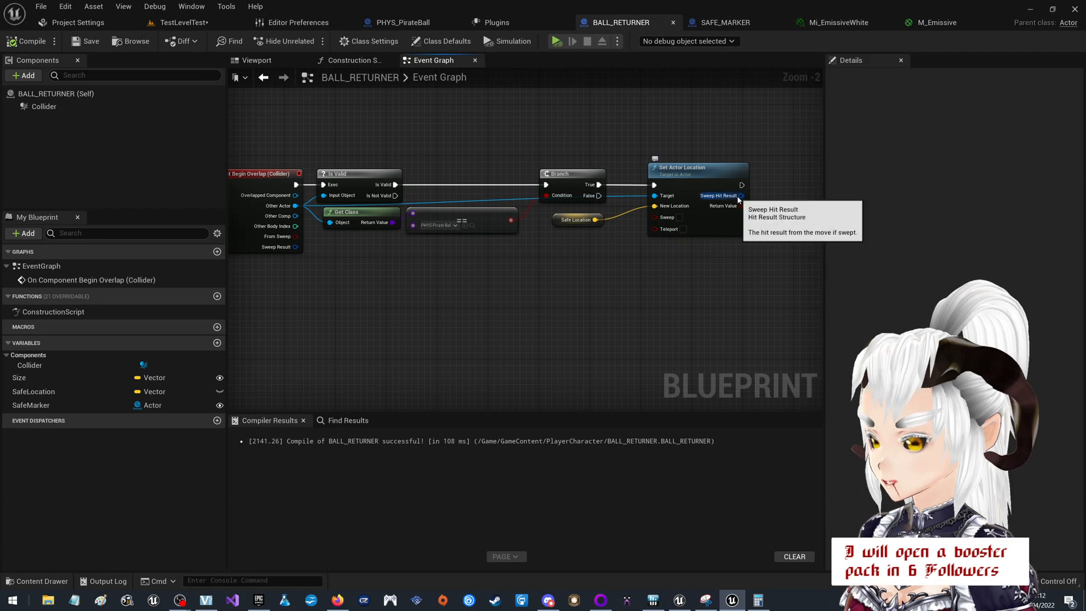
pyautogui.click(27, 41)
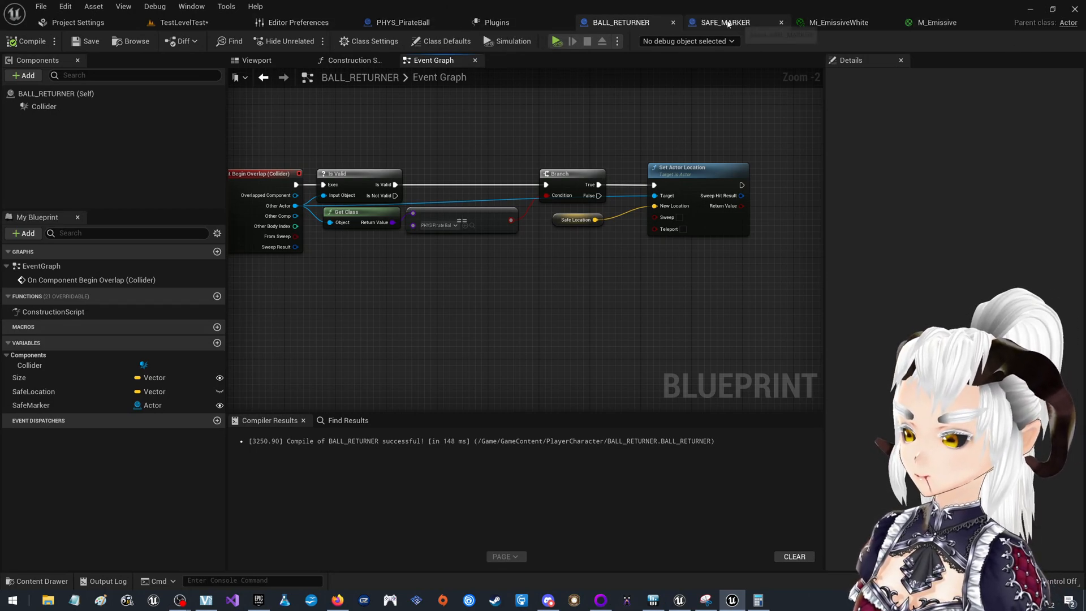
# Close the Mi_EmissiveWhite and M_Emissive editors and return to TestLevelTest.
pyautogui.middleClick(847, 22)
pyautogui.middleClick(849, 23)
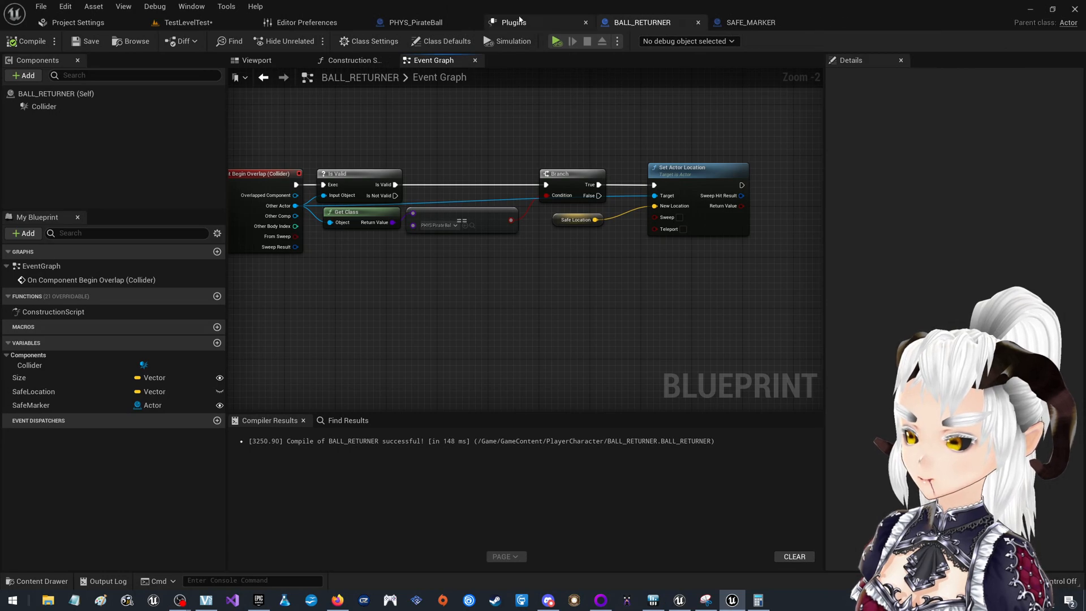
pyautogui.click(231, 24)
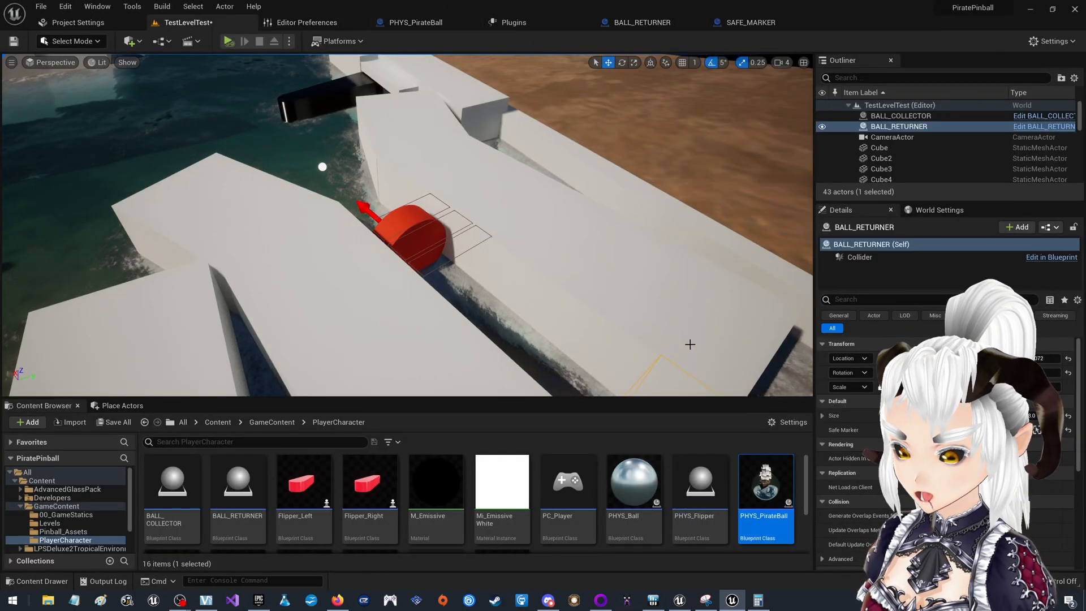
# Nudge BALL_RETURNER slightly along the plunger lane and save the level.
pyautogui.press('f')
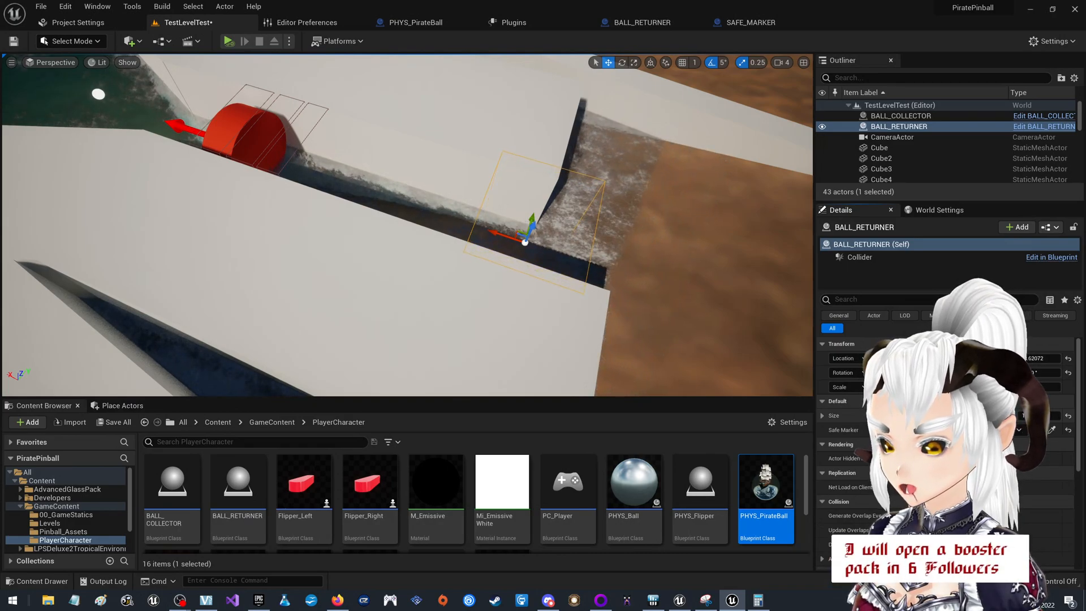
pyautogui.moveTo(493, 232); pyautogui.dragTo(491, 232)
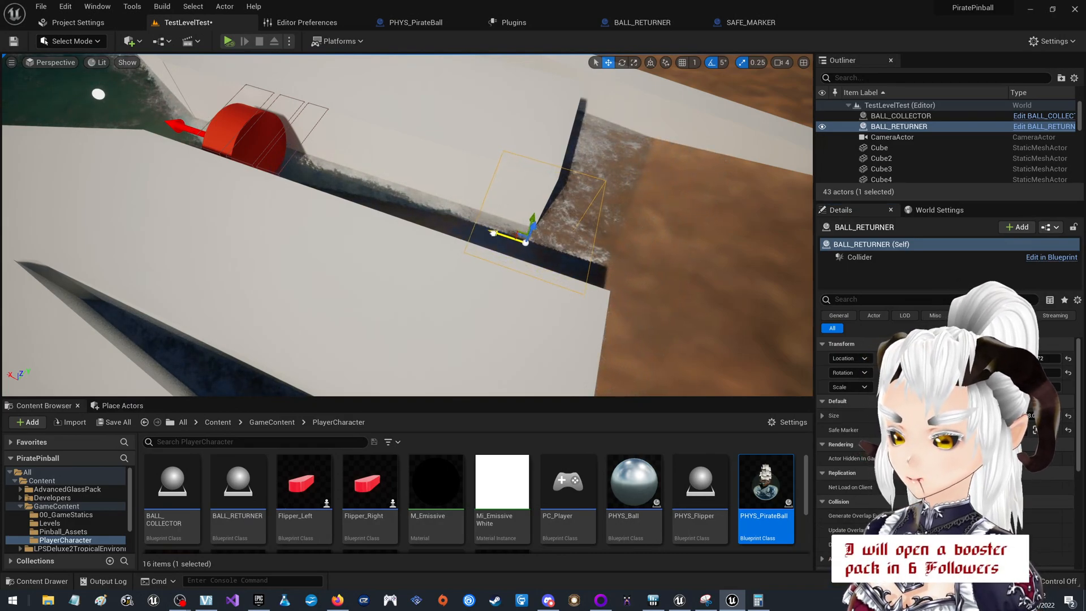
pyautogui.hotkey('ctrl', 's')
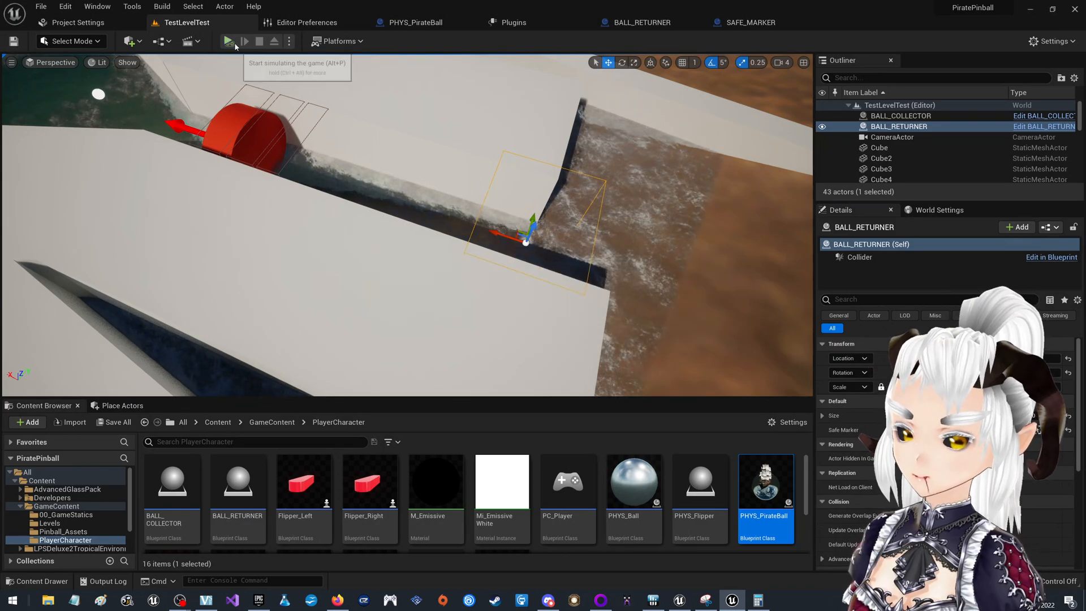
pyautogui.press('s')
pyautogui.moveTo(351, 186); pyautogui.dragTo(226, 149, button='right')
pyautogui.press('a')
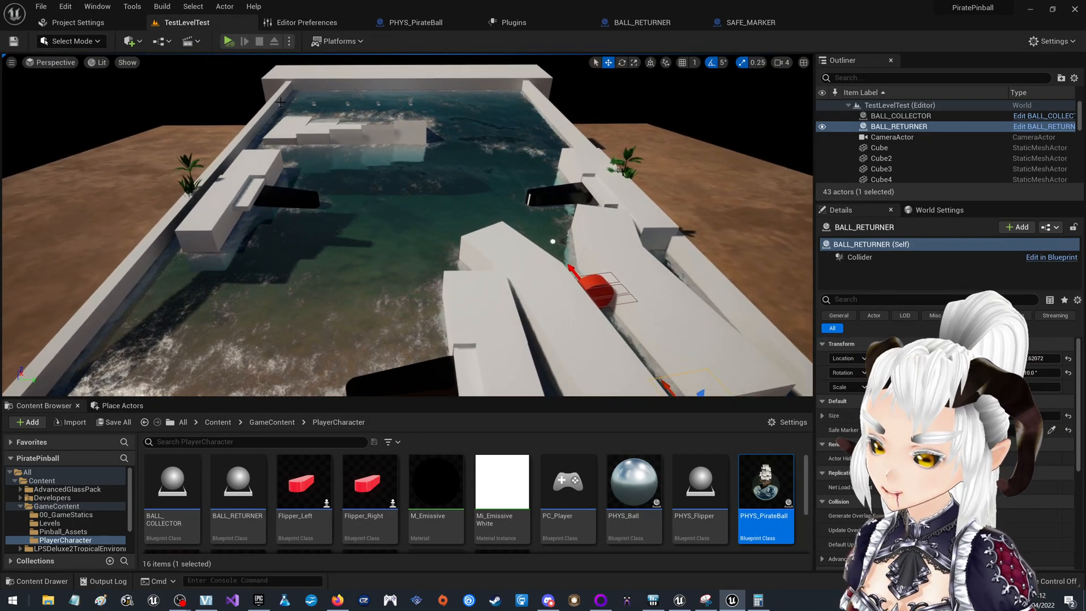
# Delete the four actors TEST_BallDropper3 through TEST_BallDropper6 from the level.
pyautogui.click(321, 99)
pyautogui.moveTo(317, 103); pyautogui.dragTo(293, 69, button='right')
pyautogui.press('w')
pyautogui.scroll(2, 933, 144)
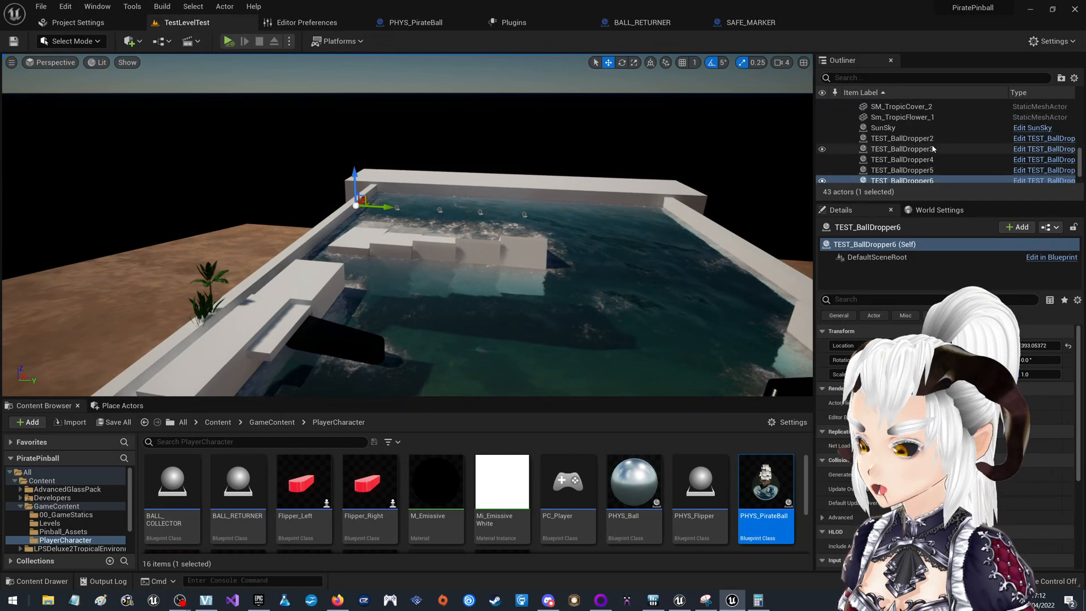
pyautogui.keyDown('shift'); pyautogui.click(935, 149); pyautogui.keyUp('shift')
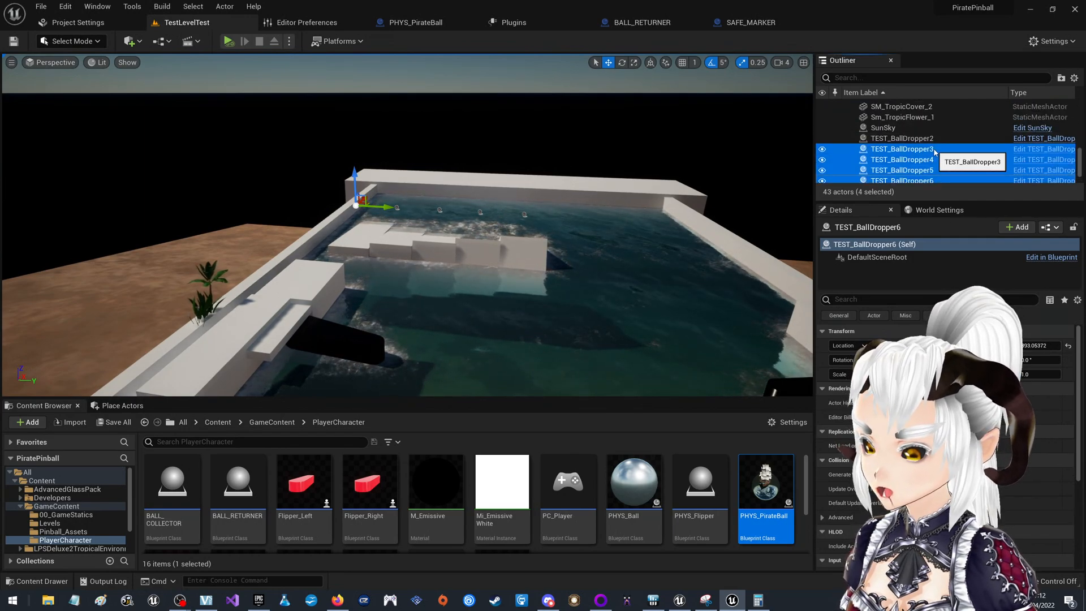
pyautogui.press('Delete')
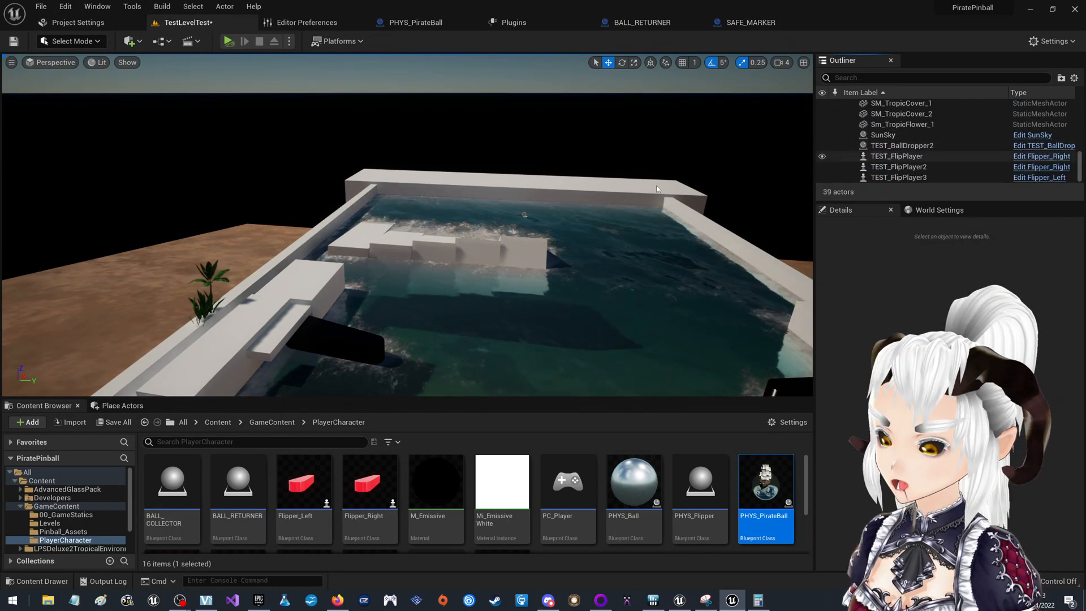
# Move TEST_BallDropper2 from the far end of the table to beside the upper right flipper and save the level.
pyautogui.doubleClick(902, 145)
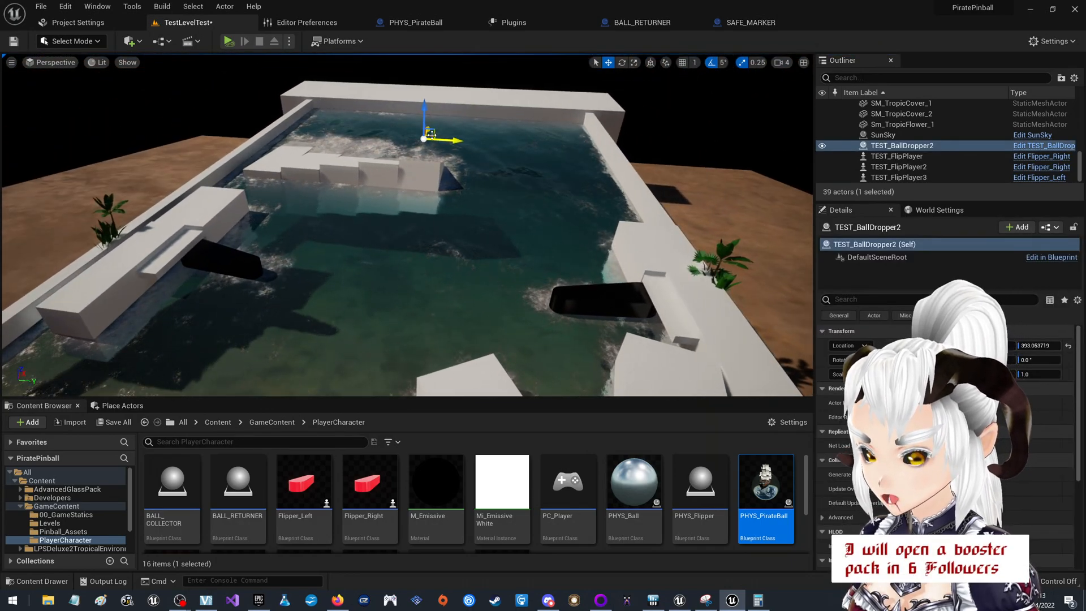
pyautogui.moveTo(431, 134); pyautogui.dragTo(546, 289)
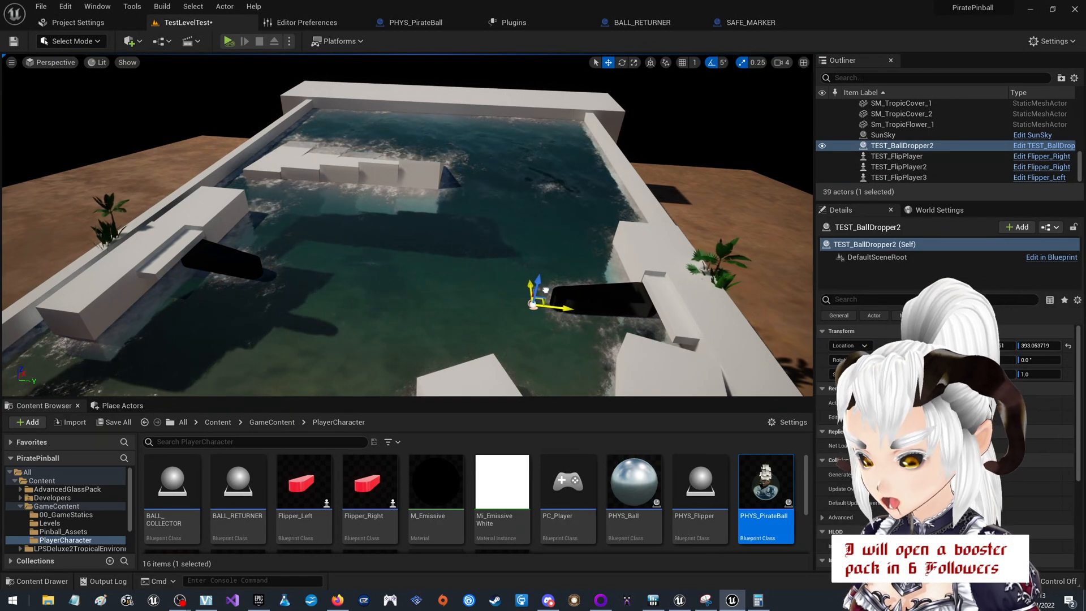
pyautogui.hotkey('ctrl', 's')
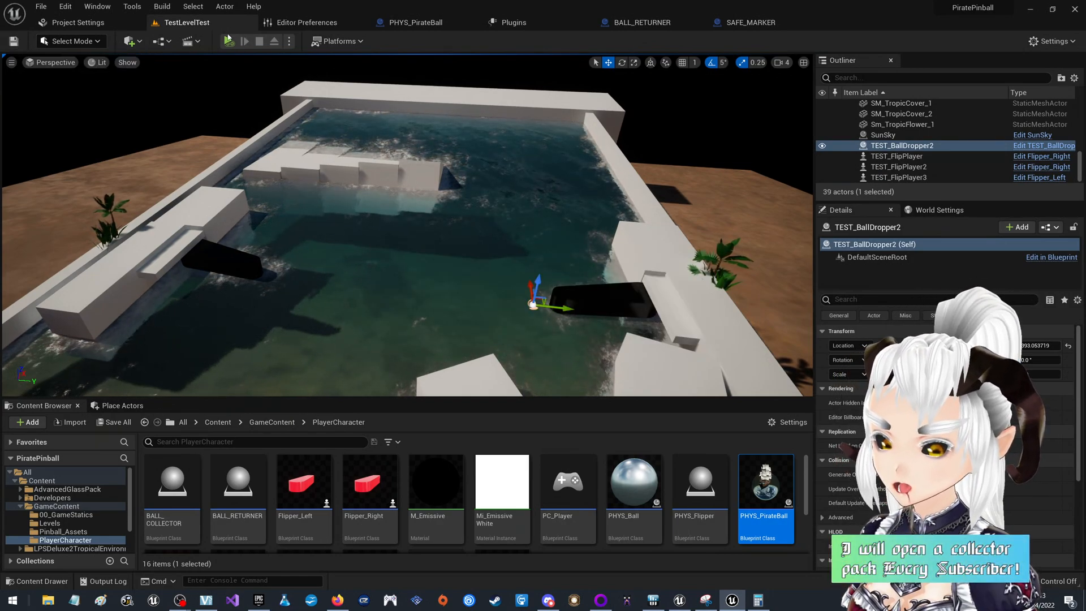
# Launch the level from the BALL_RETURNER blueprint as a standalone preview in its own window.
pyautogui.click(289, 42)
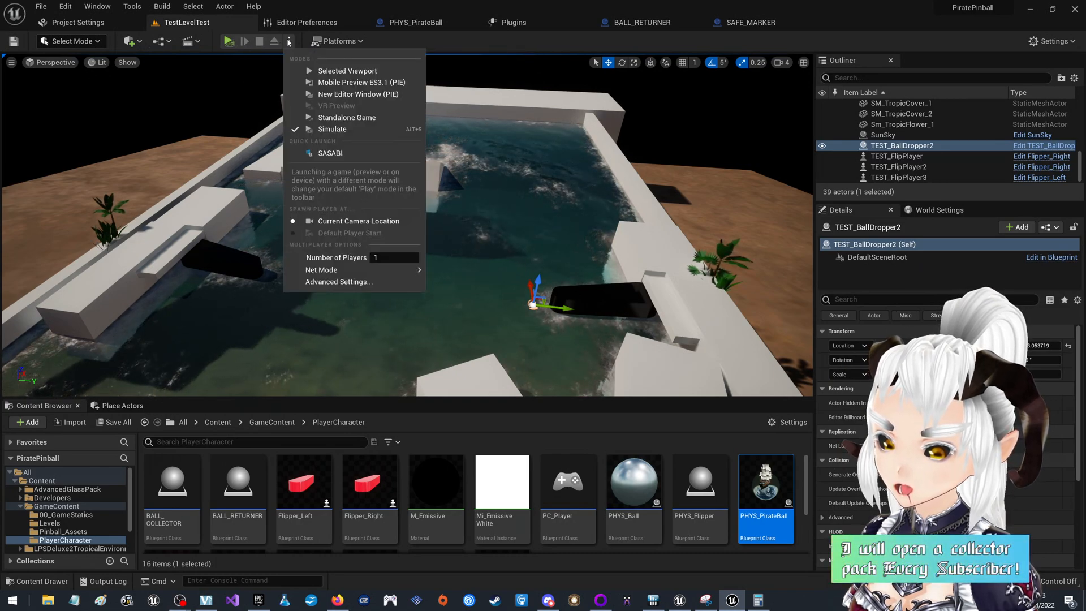
pyautogui.click(642, 23)
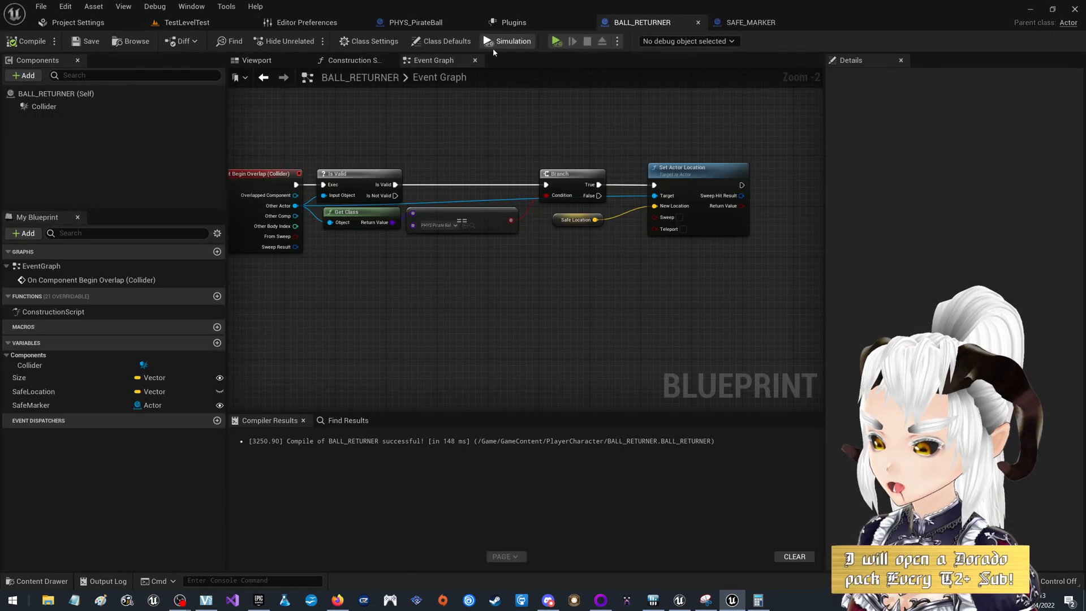
pyautogui.click(618, 41)
pyautogui.click(651, 73)
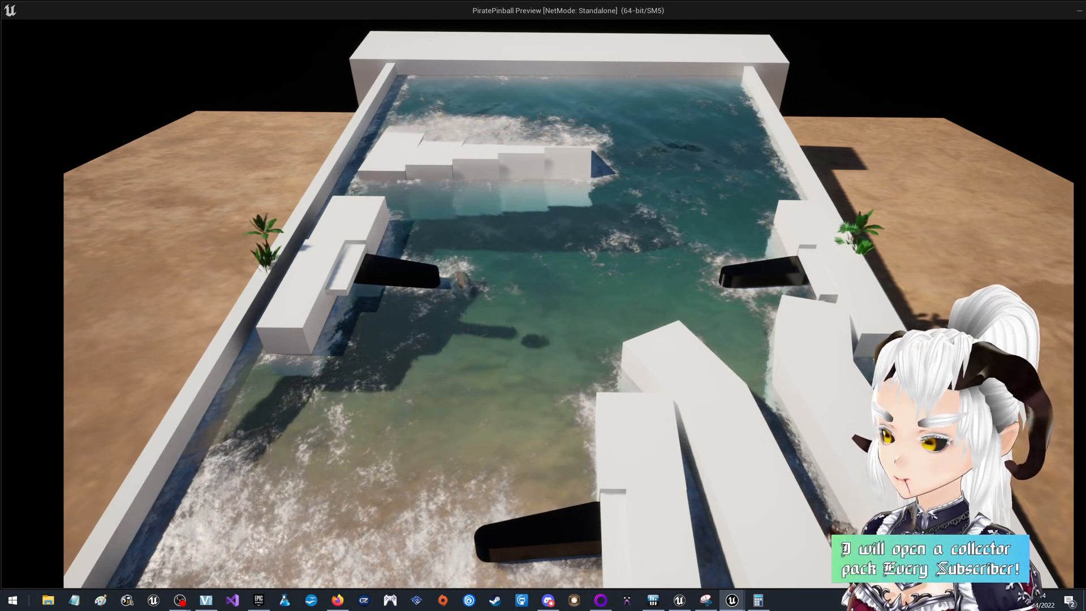
# Play-test the pinball table with the plunger and flippers, checking how the pirate balls return, and end the session.
pyautogui.press('space')
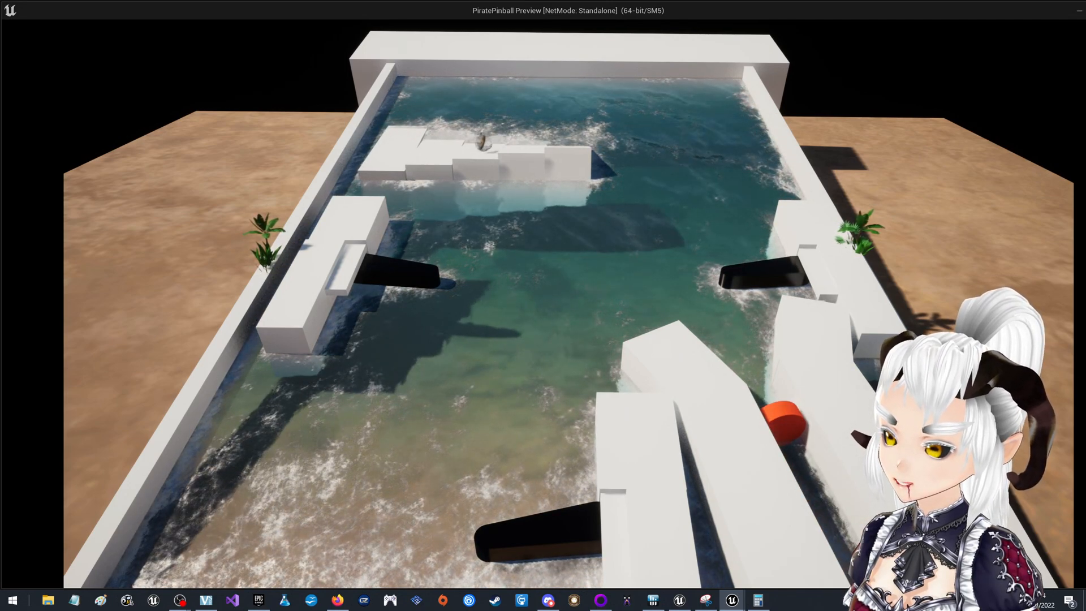
pyautogui.press('a')
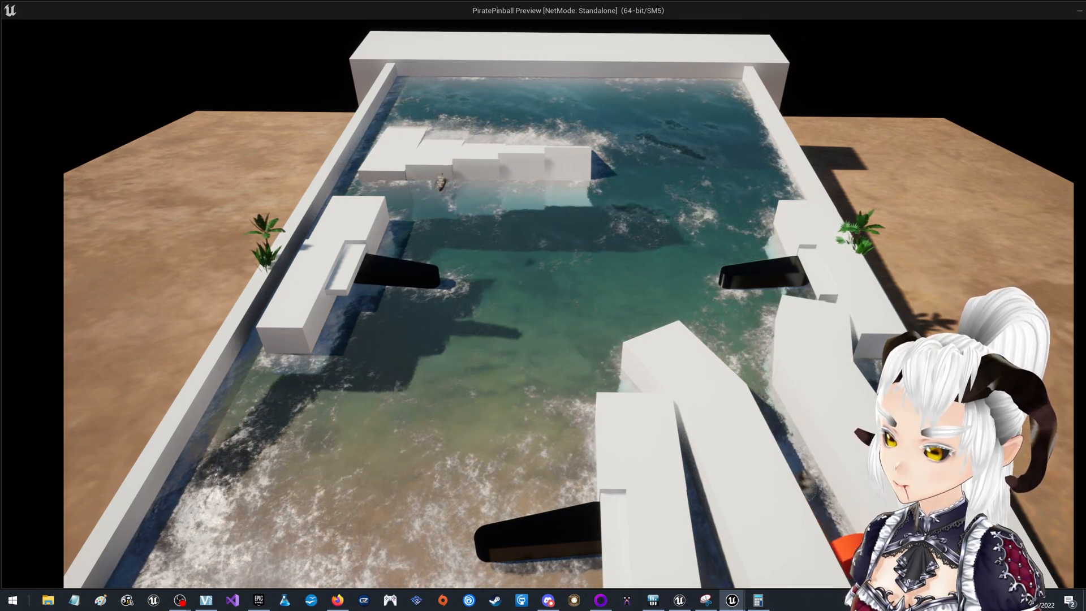
pyautogui.press('d')
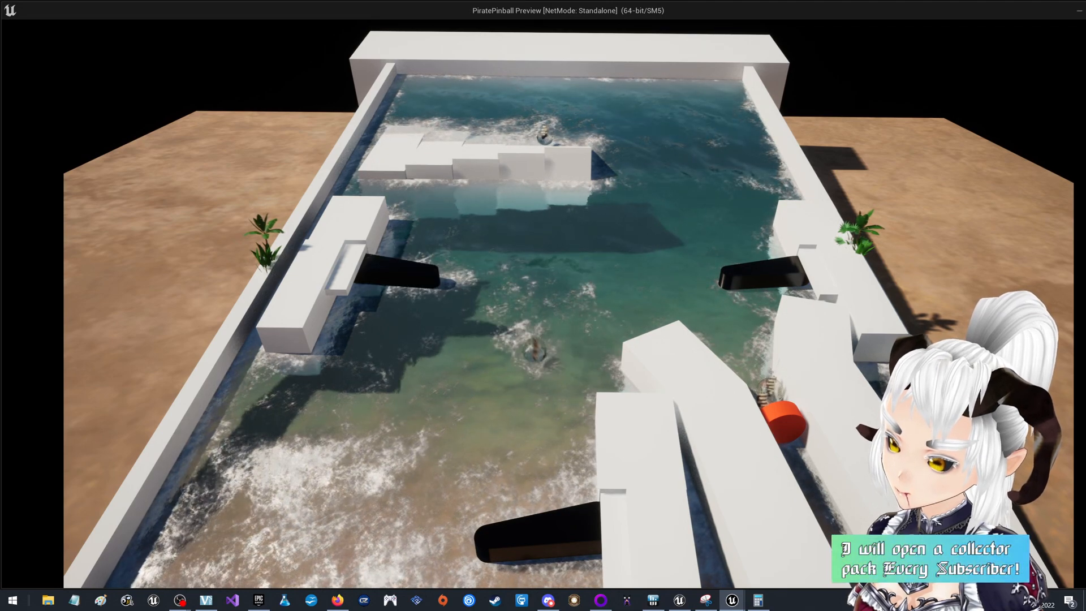
pyautogui.press('d')
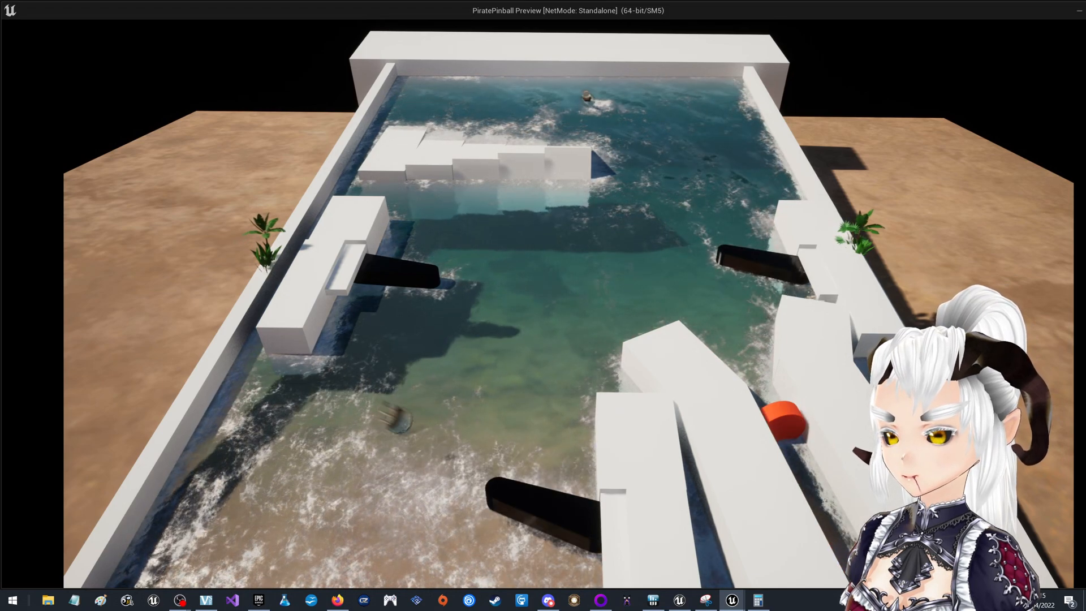
pyautogui.press('a')
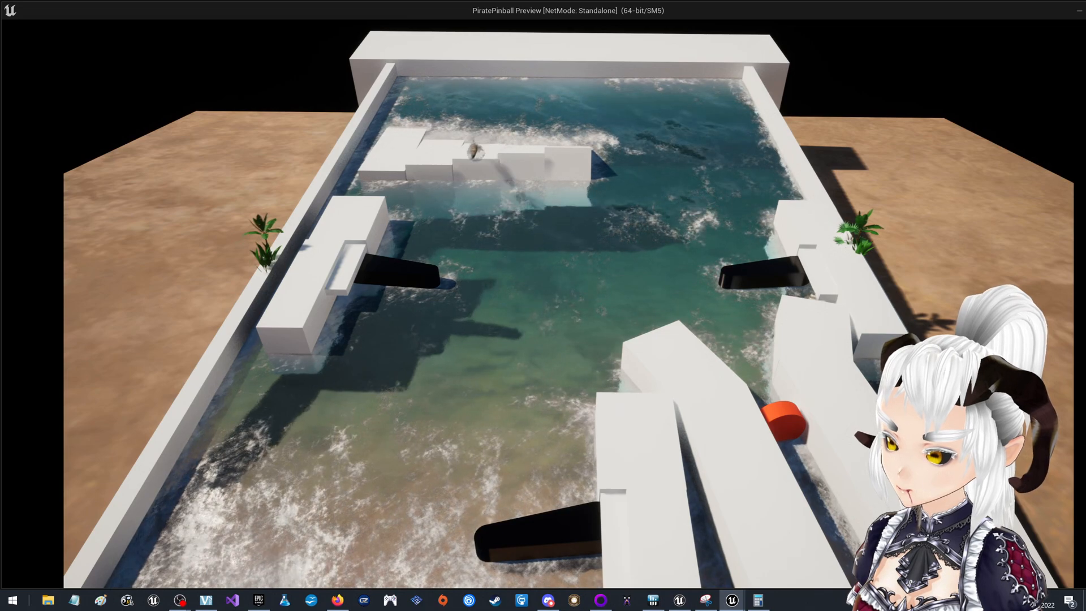
pyautogui.press('d')
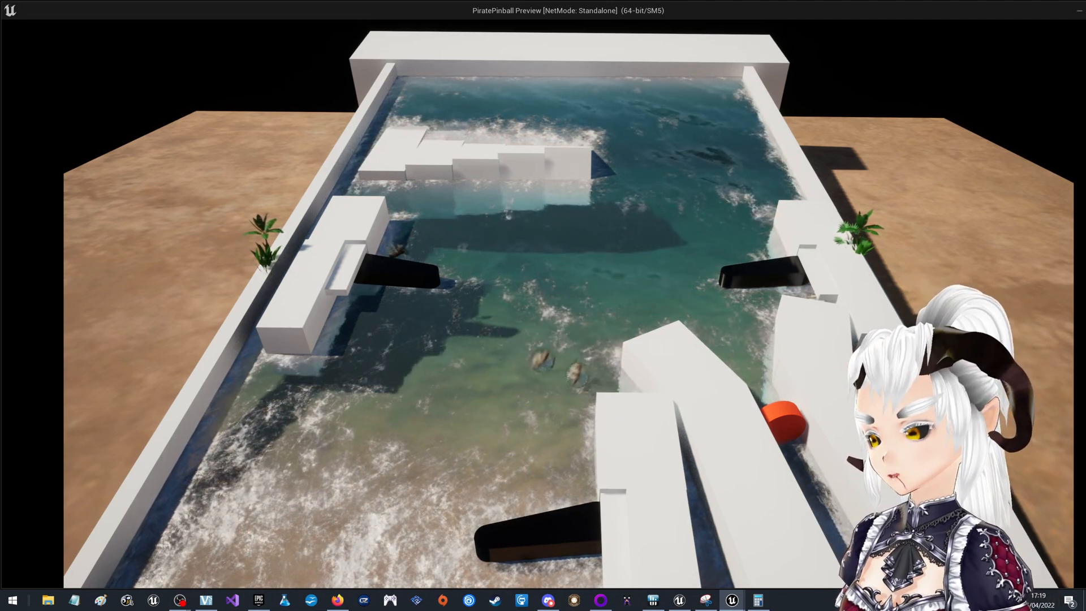
pyautogui.press('Right')
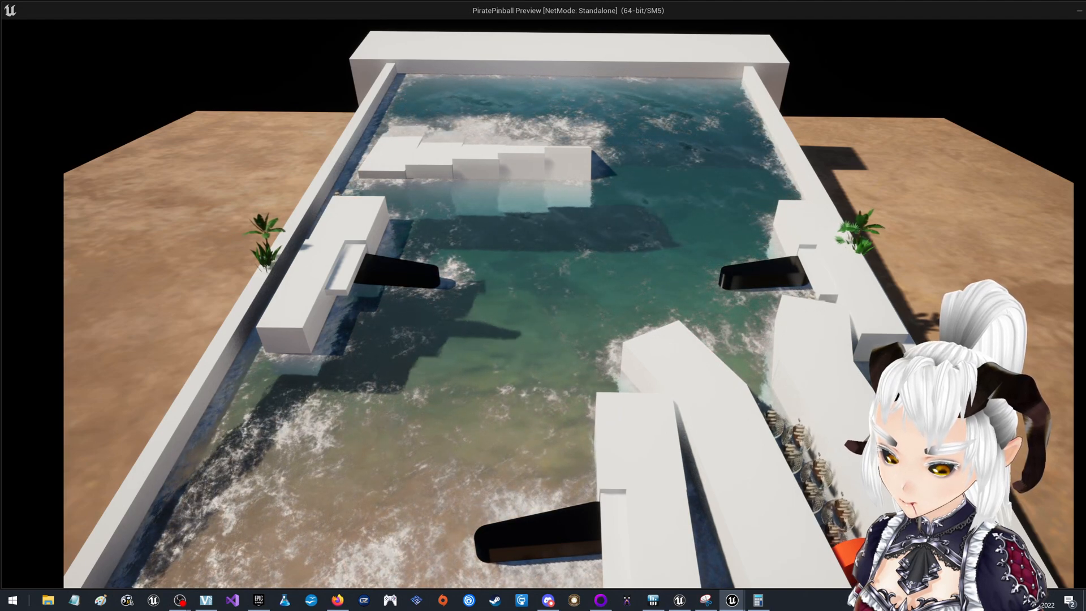
pyautogui.press('space')
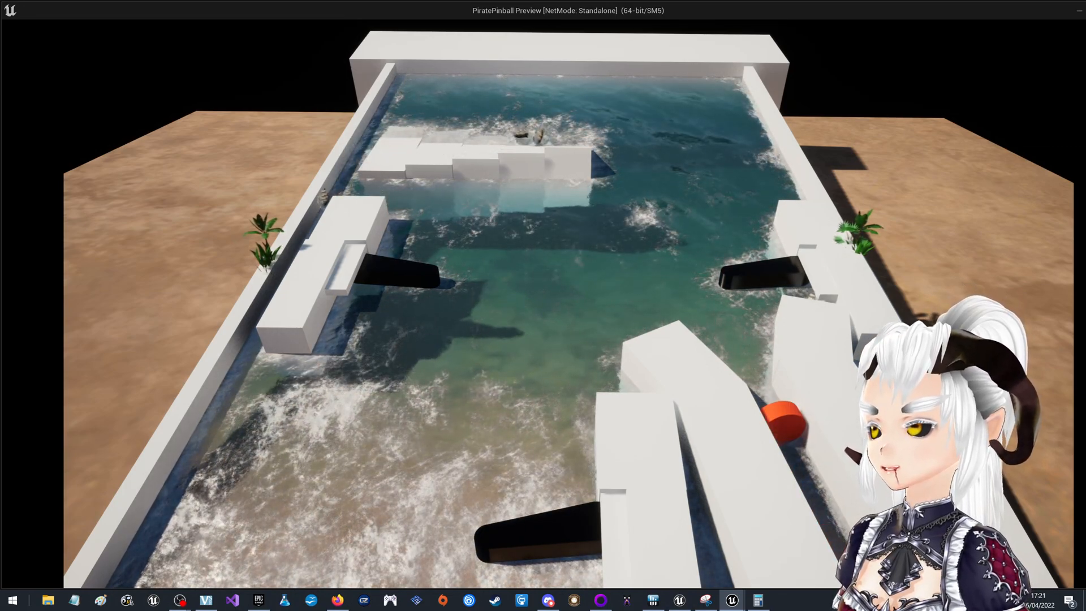
pyautogui.press('space')
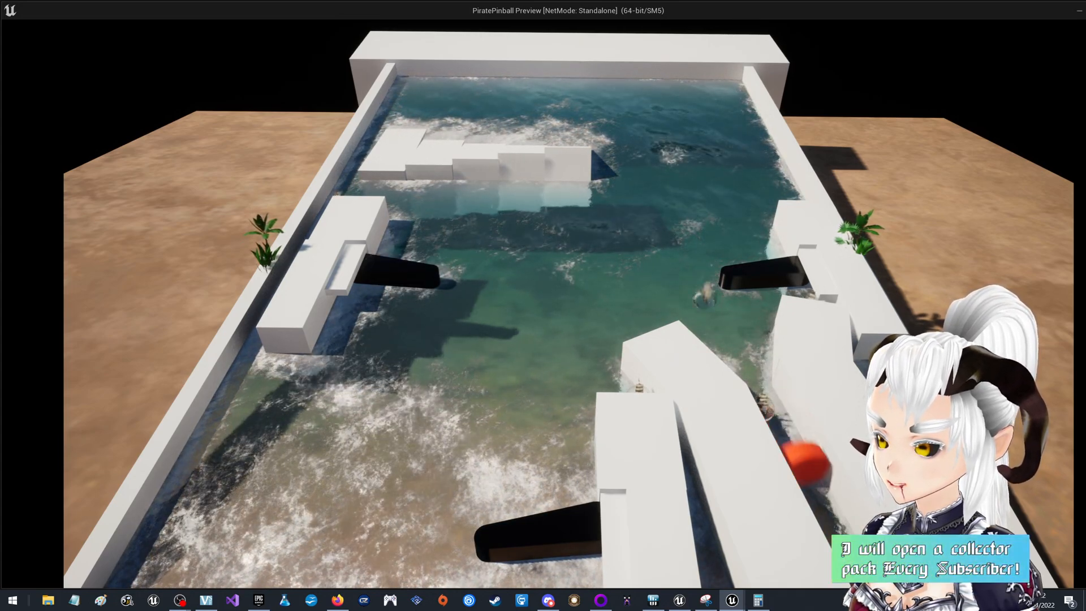
pyautogui.press('d')
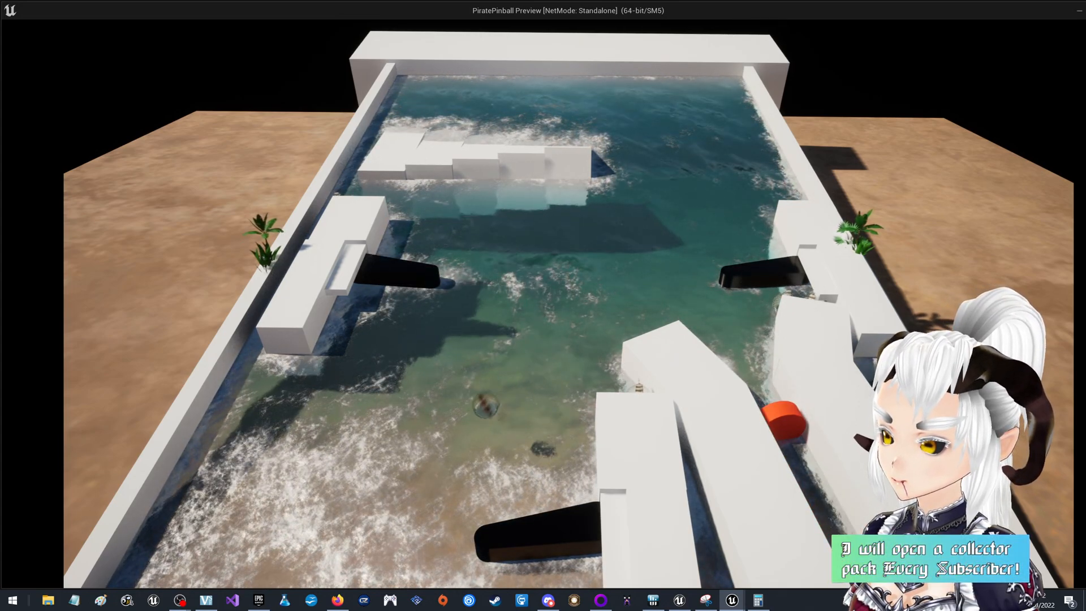
pyautogui.press('Escape')
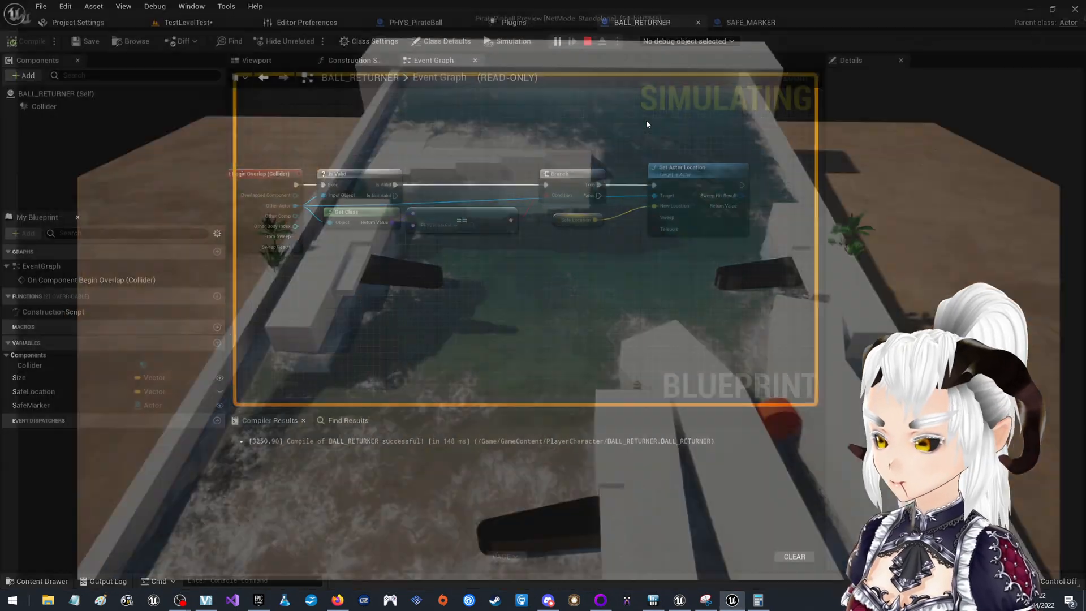
# Switch to Google Chrome with a new tab open.
pyautogui.click(12, 600)
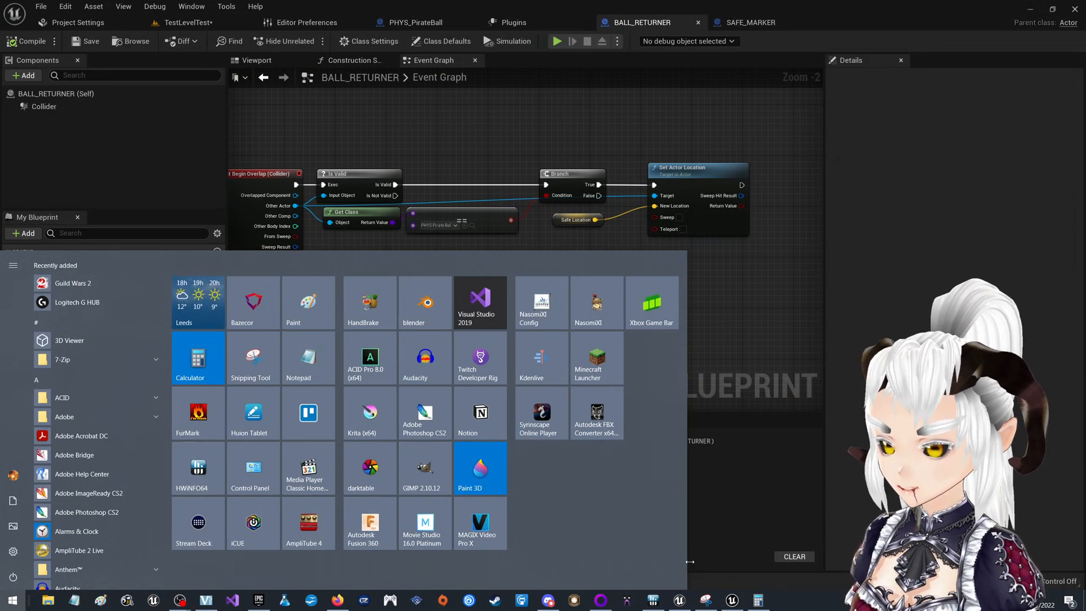
pyautogui.write('chrom')
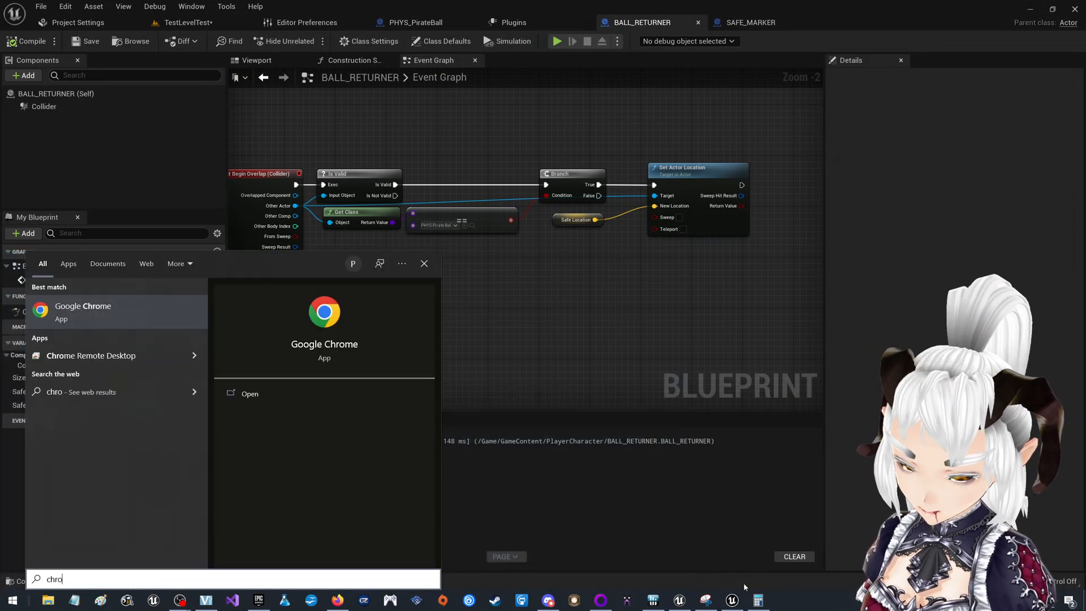
pyautogui.press('Return')
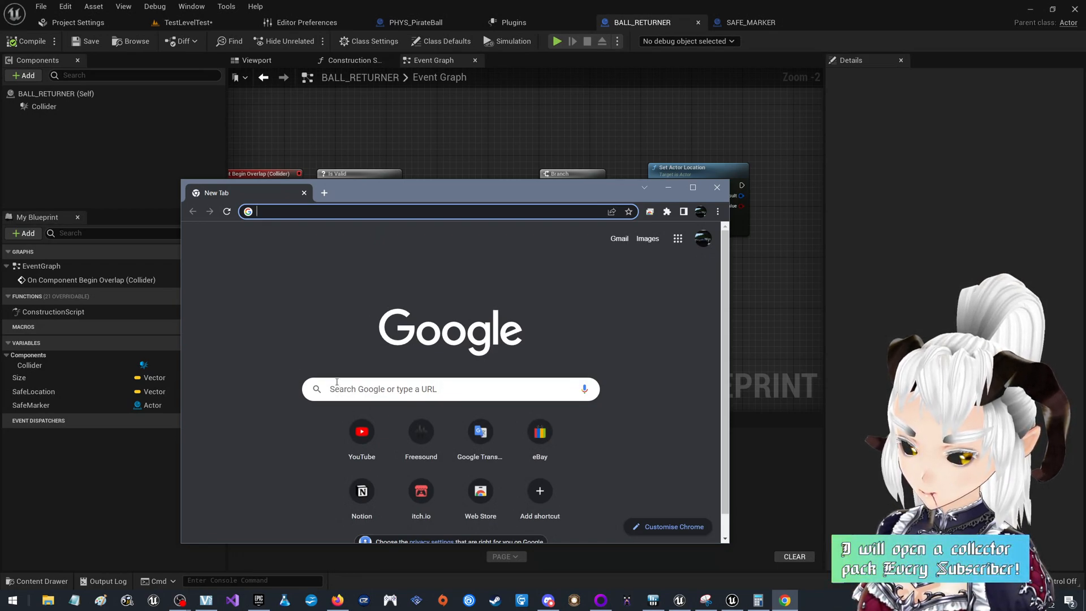
# Search Google for "unreal engine global variable".
pyautogui.click(336, 382)
pyautogui.write('unr')
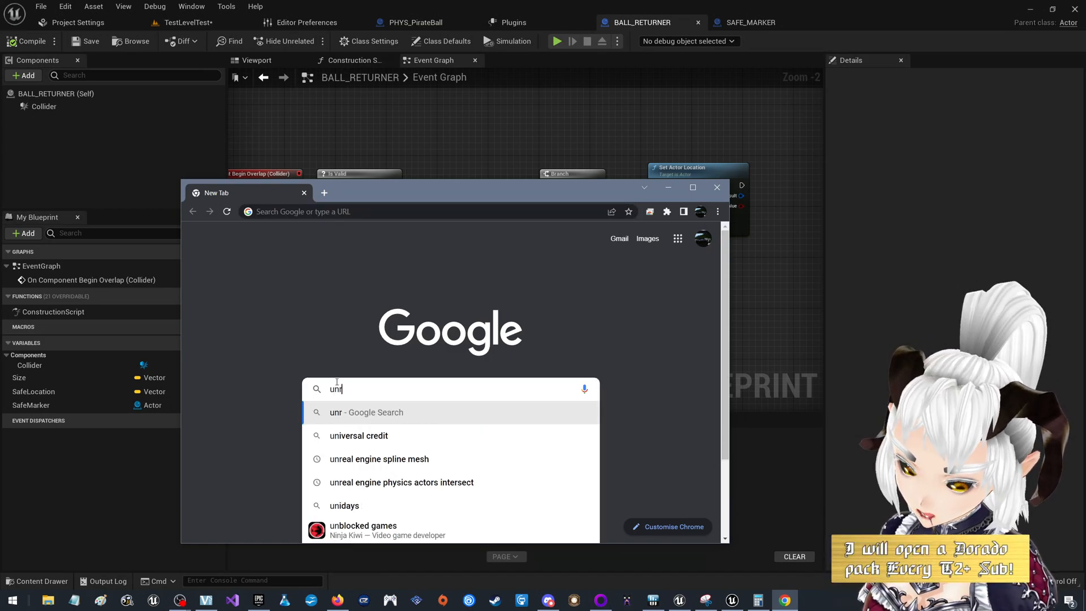
pyautogui.write('eal')
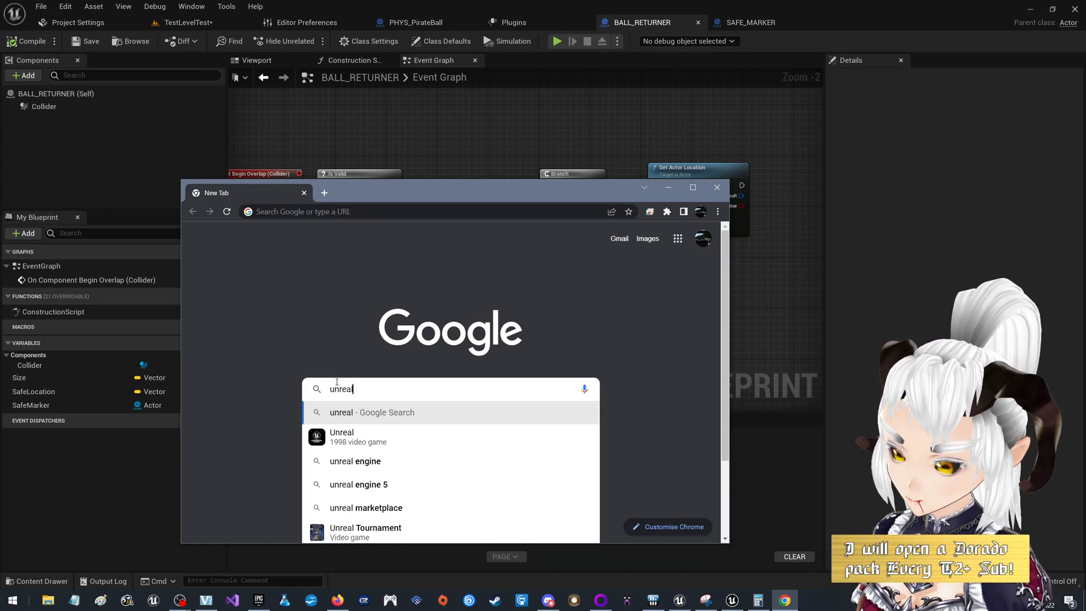
pyautogui.write(' engine ')
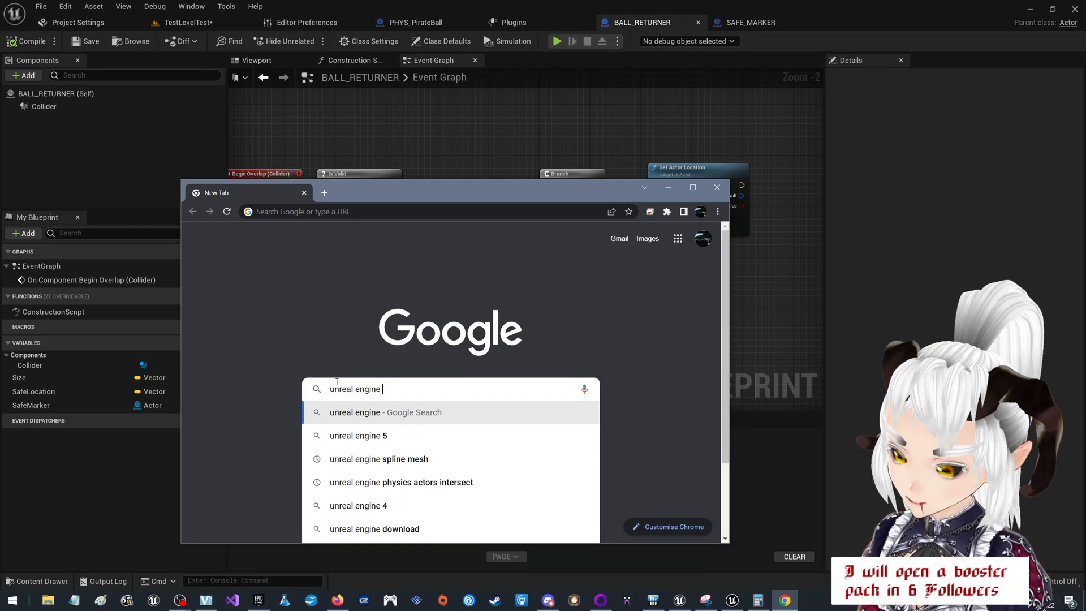
pyautogui.write('glob')
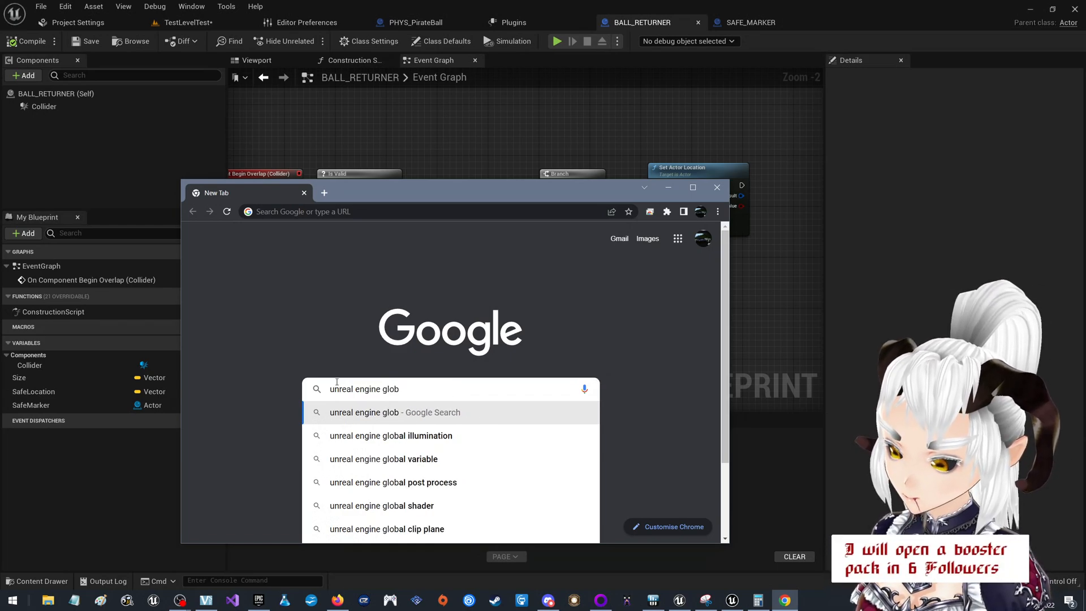
pyautogui.write('al')
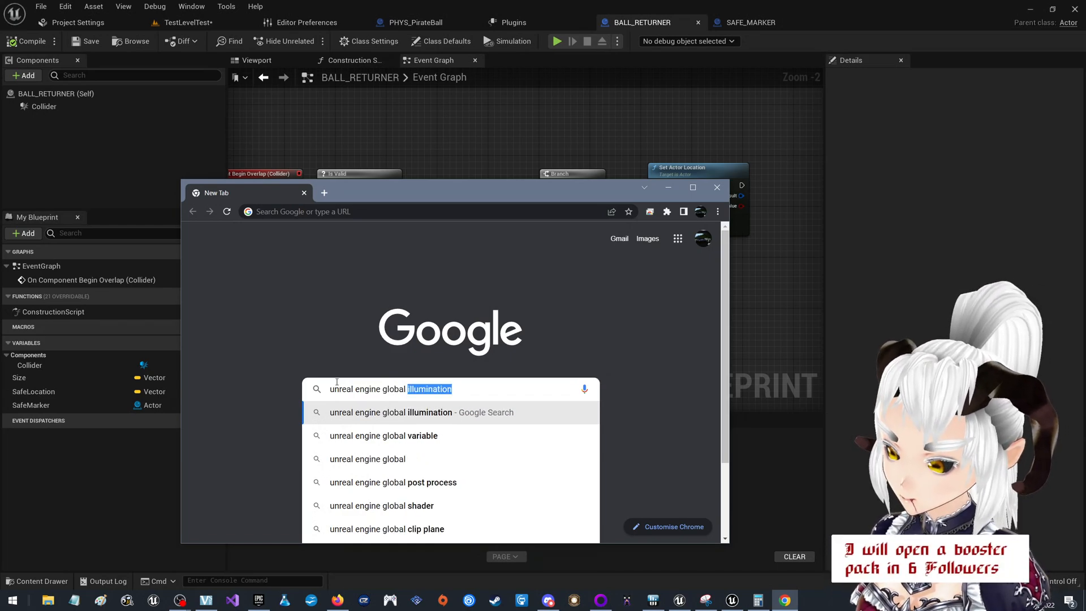
pyautogui.write(' varia')
pyautogui.press('BackSpace')
pyautogui.write('ble')
pyautogui.press('Return')
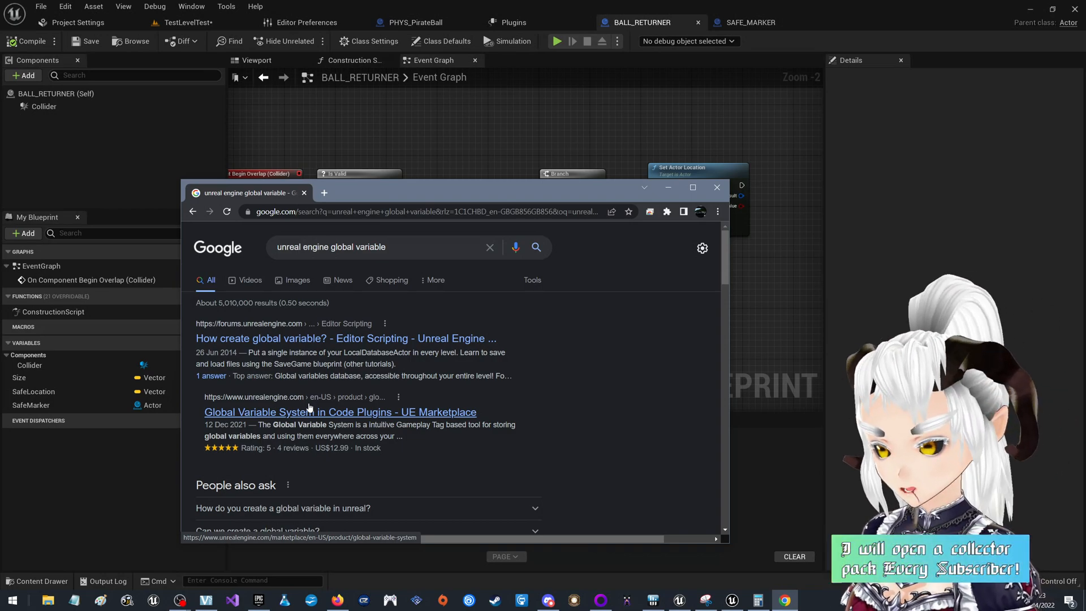
# Expand the question "How do you create a global variable in unreal?" and look through the search results for a suitable method.
pyautogui.scroll(-1, 280, 451)
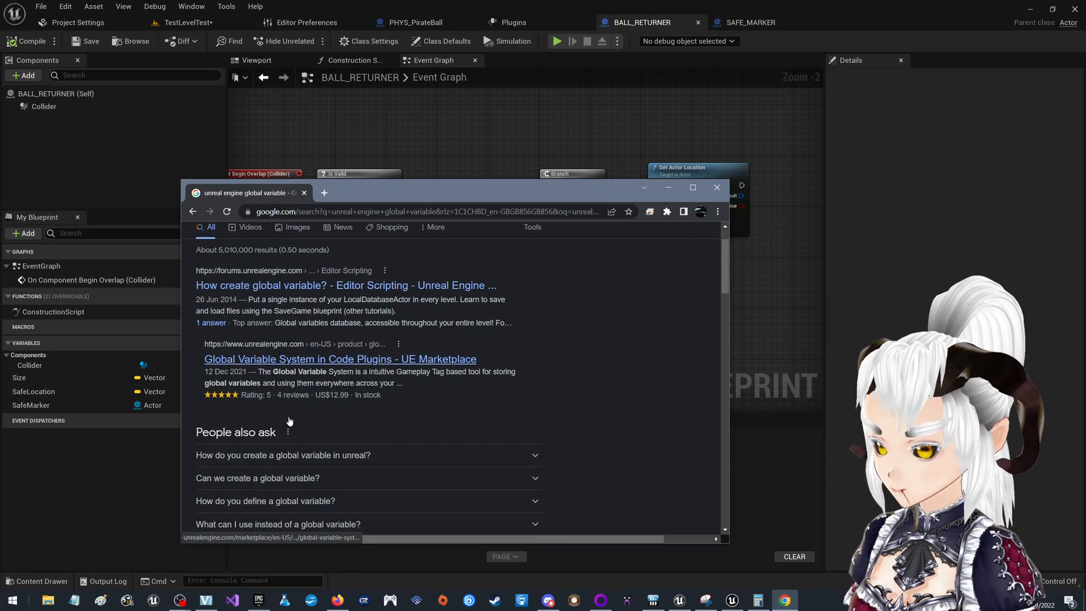
pyautogui.click(280, 455)
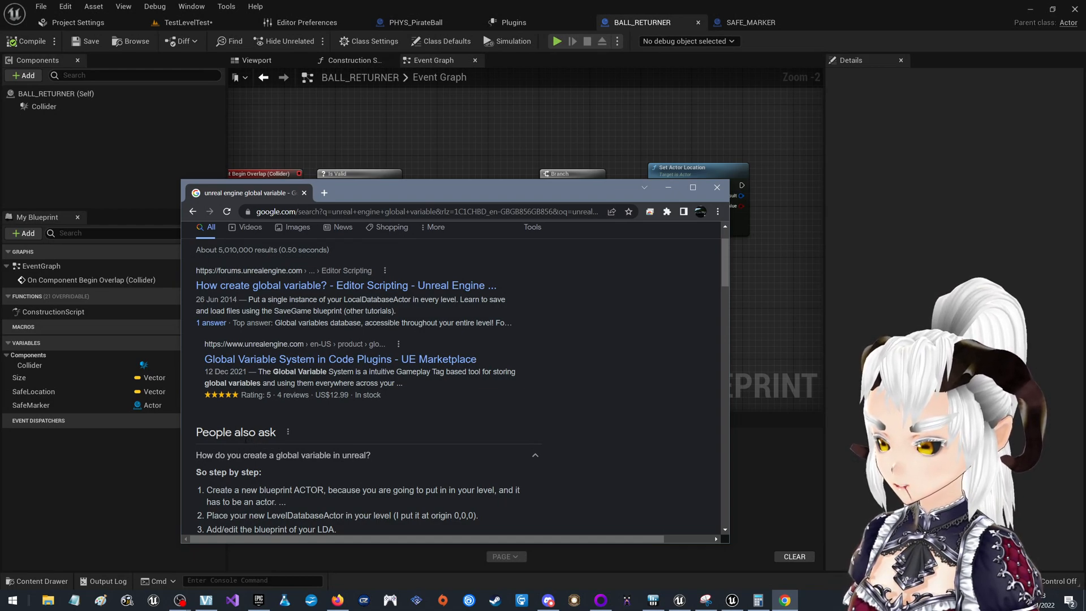
pyautogui.scroll(-2, 453, 378)
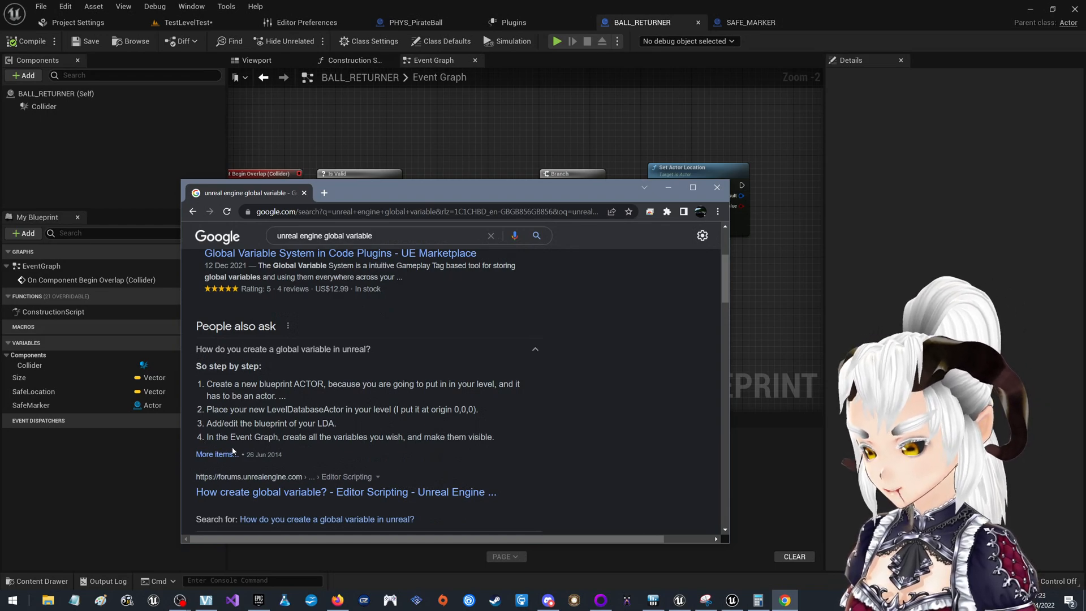
pyautogui.scroll(-3, 248, 443)
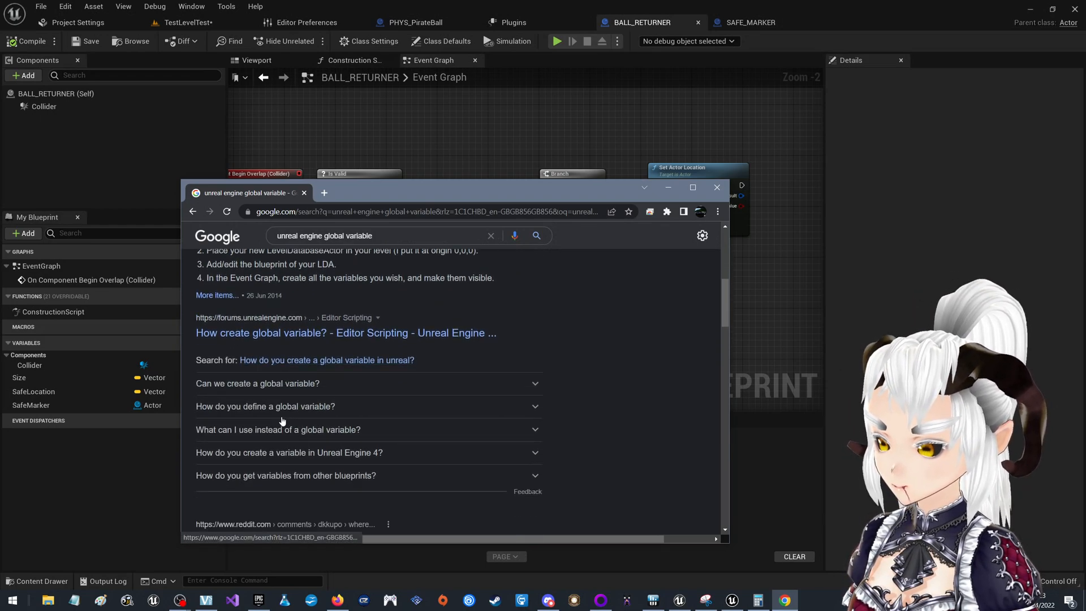
pyautogui.scroll(-10, 231, 429)
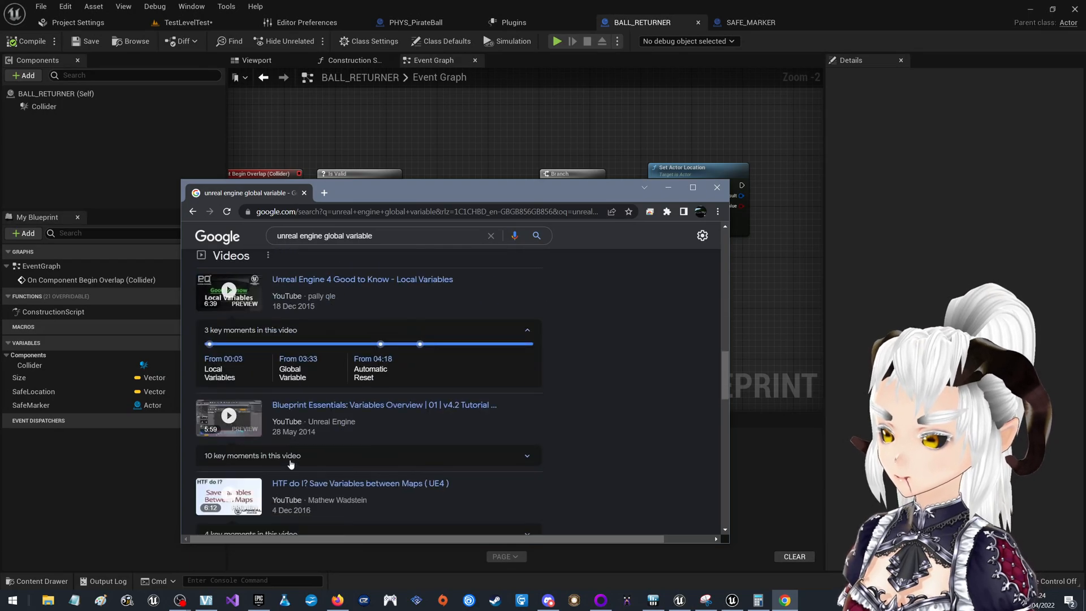
pyautogui.scroll(-8, 290, 461)
pyautogui.scroll(10, 293, 458)
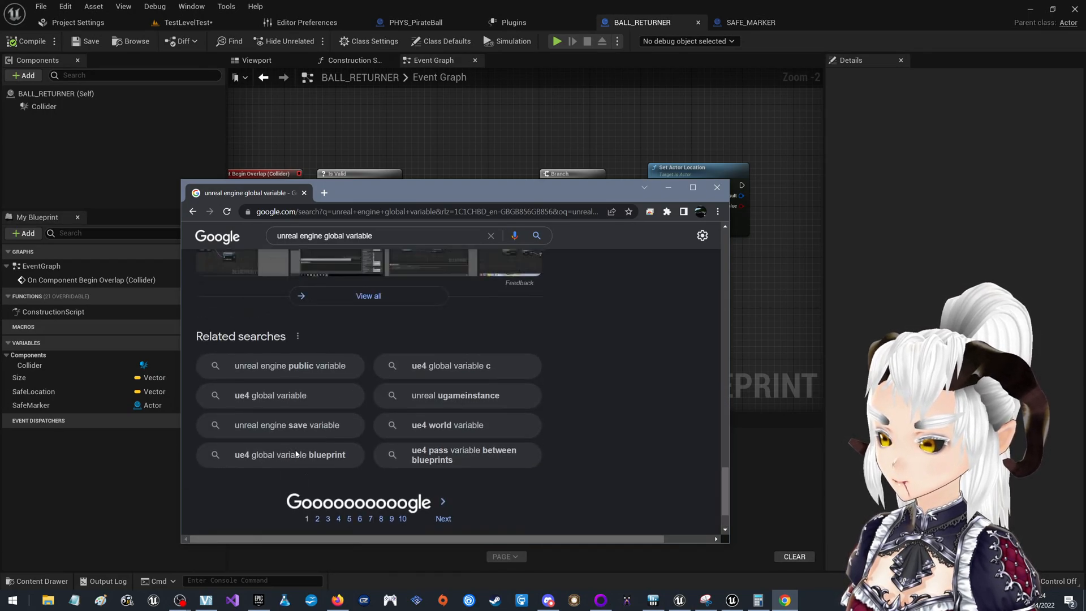
# Close the global variable search results and save the TestLevelTest level.
pyautogui.scroll(10, 295, 452)
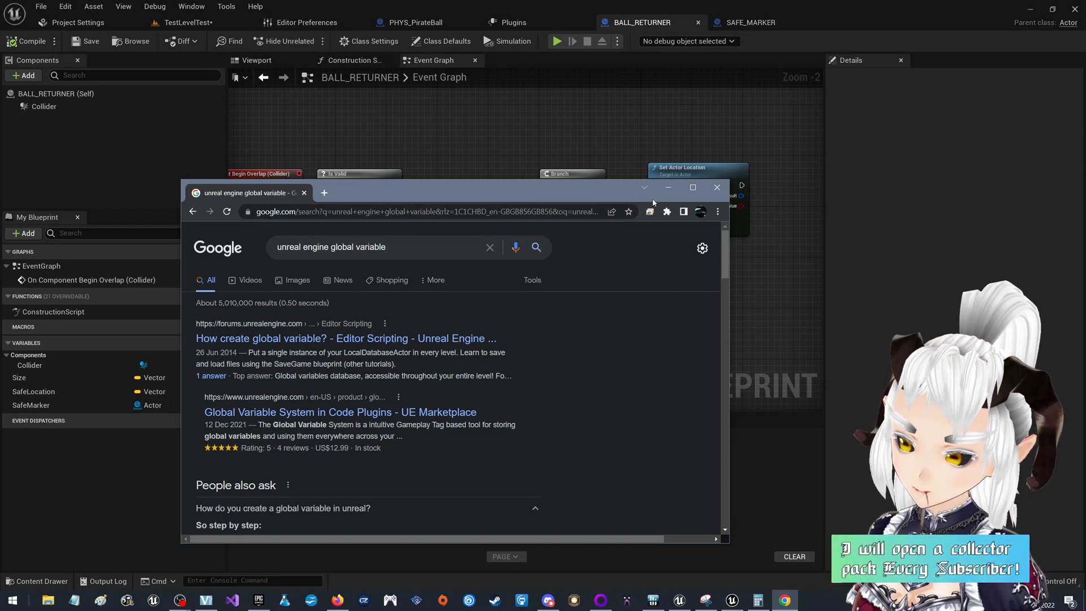
pyautogui.click(717, 188)
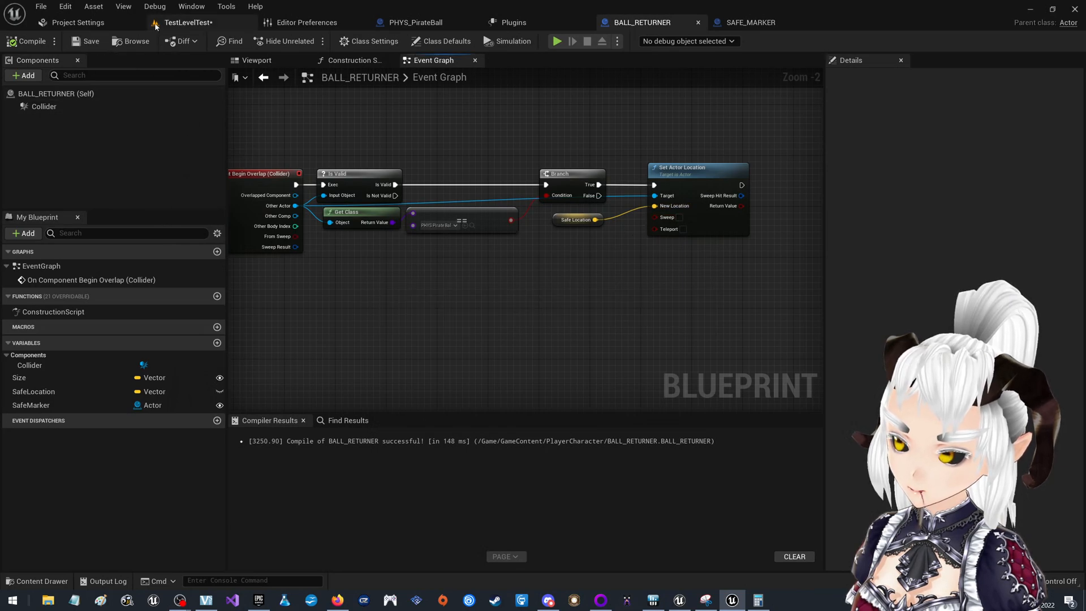
pyautogui.click(188, 22)
pyautogui.hotkey('ctrl', 's')
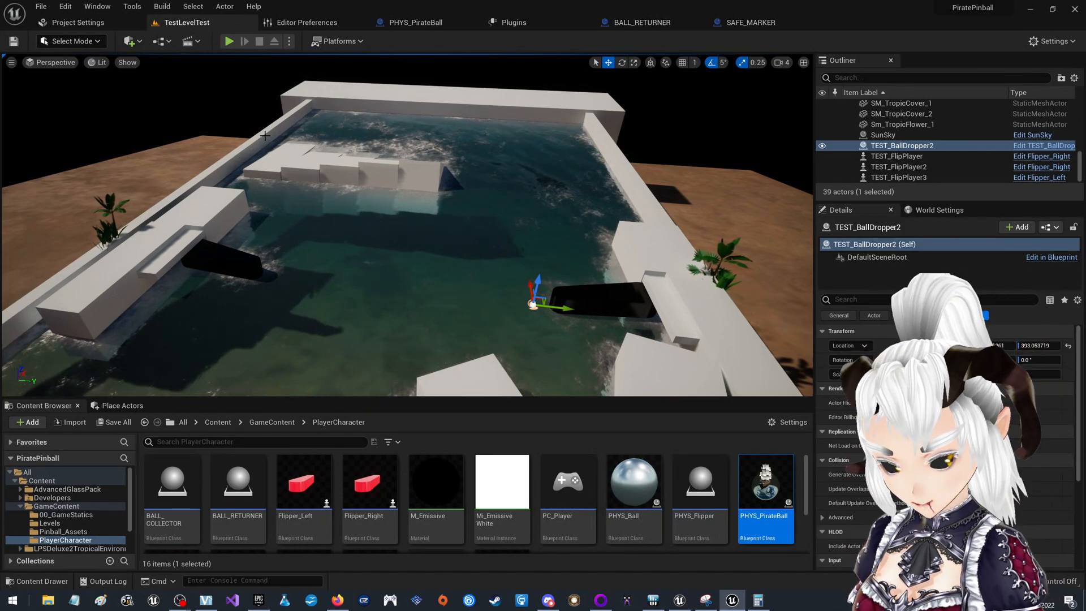
# Delete the row of stepped blocks Cube17 to Cube21 from the table's upper area and save the level.
pyautogui.click(308, 167)
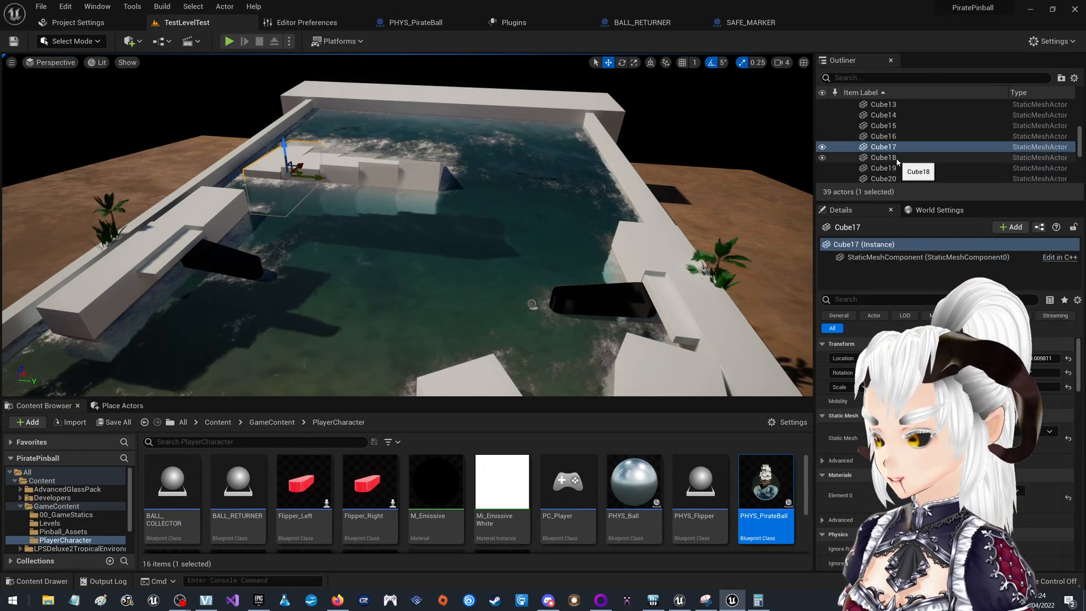
pyautogui.scroll(3, 897, 157)
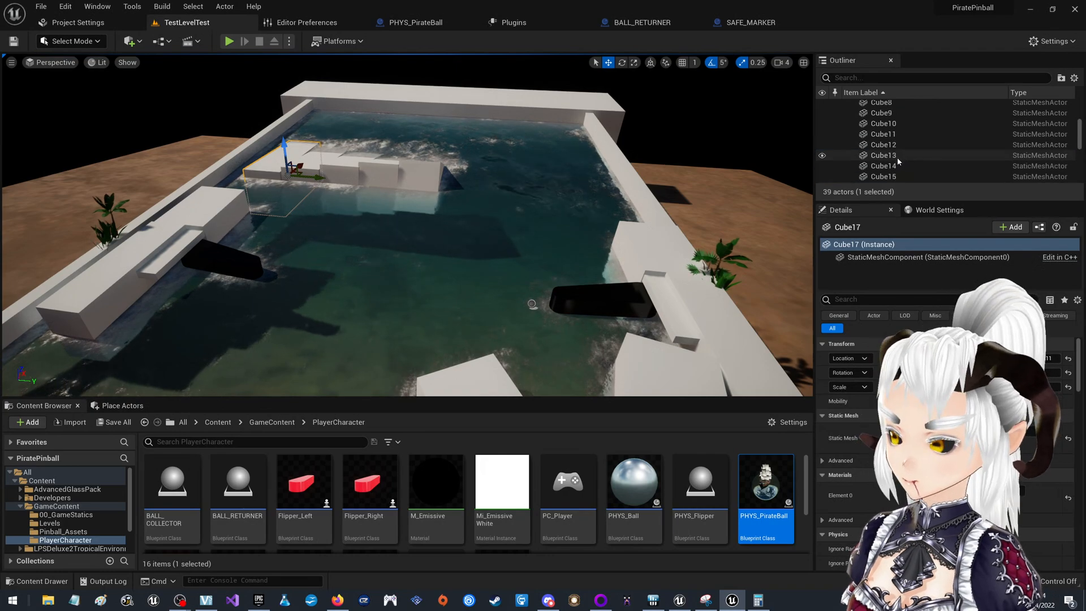
pyautogui.keyDown('shift'); pyautogui.click(896, 122); pyautogui.keyUp('shift')
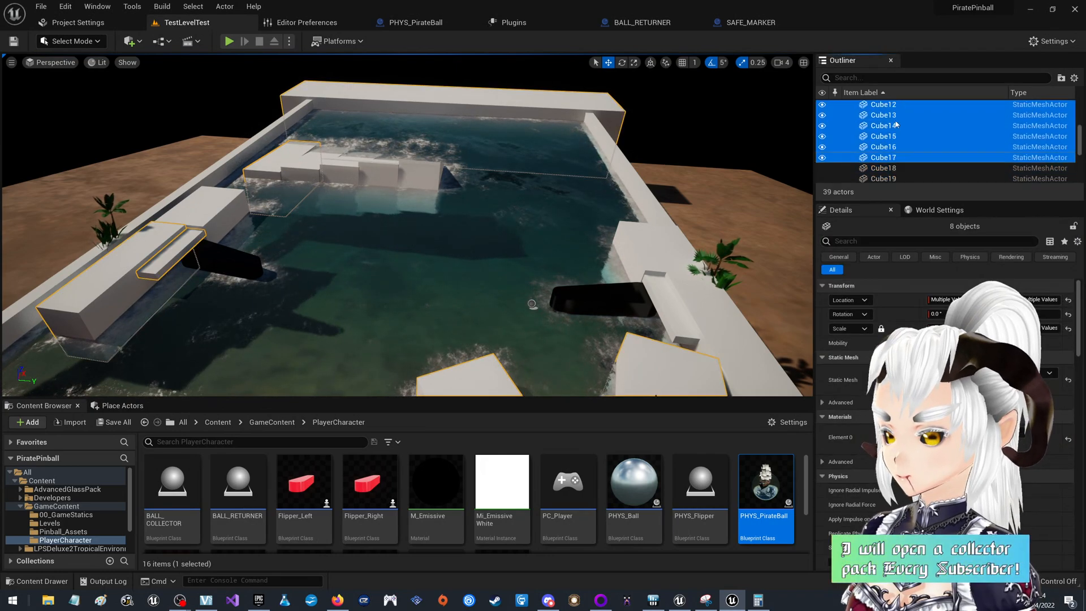
pyautogui.click(898, 158)
pyautogui.scroll(-2, 903, 163)
pyautogui.keyDown('shift'); pyautogui.click(899, 166); pyautogui.keyUp('shift')
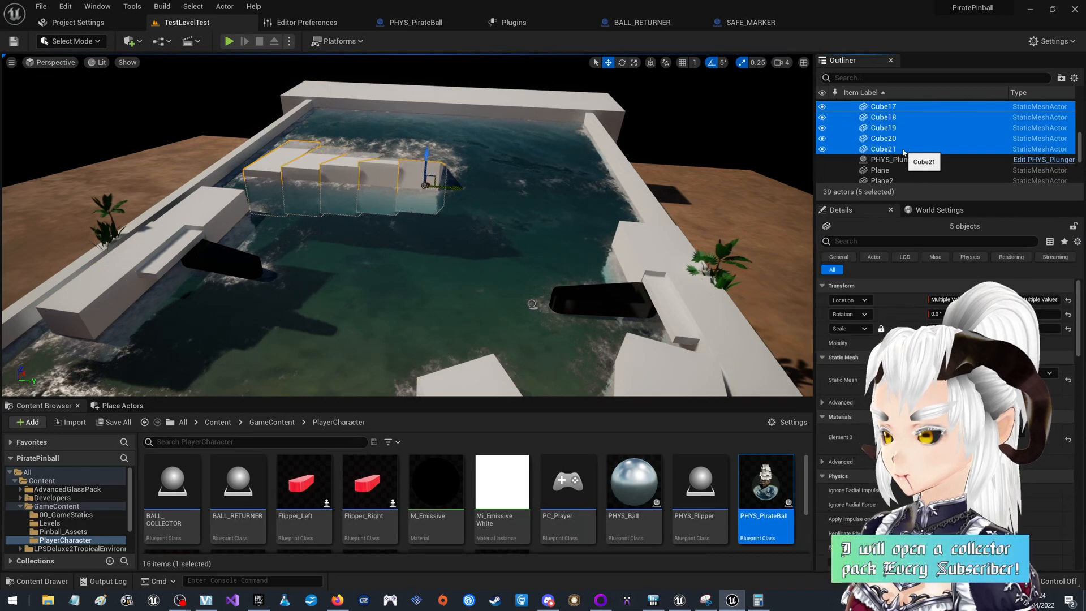
pyautogui.press('Delete')
pyautogui.hotkey('ctrl', 's')
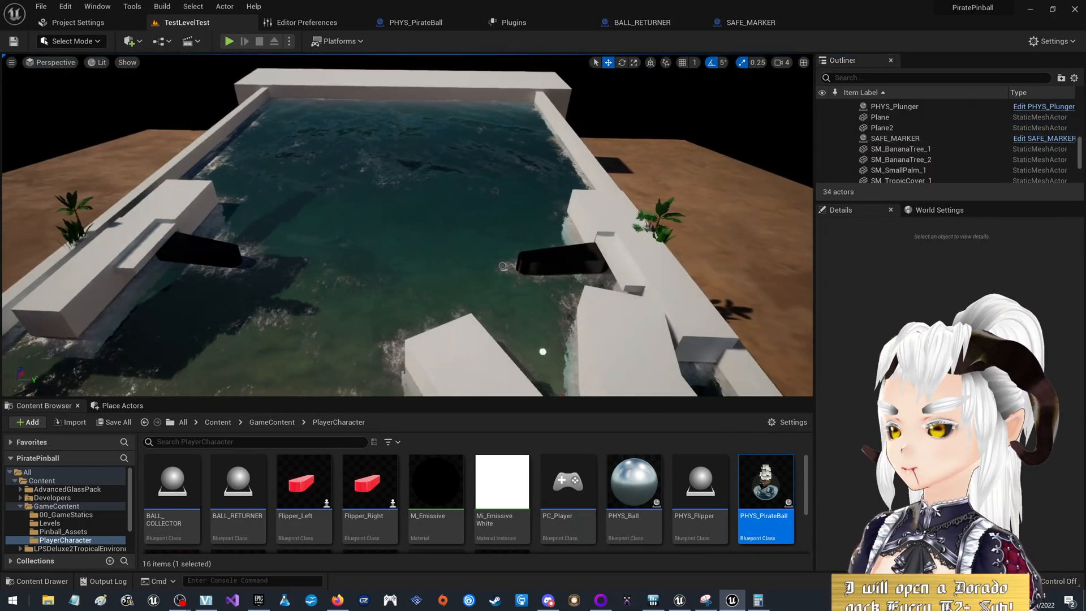
pyautogui.moveTo(407, 227); pyautogui.dragTo(360, 218, button='right')
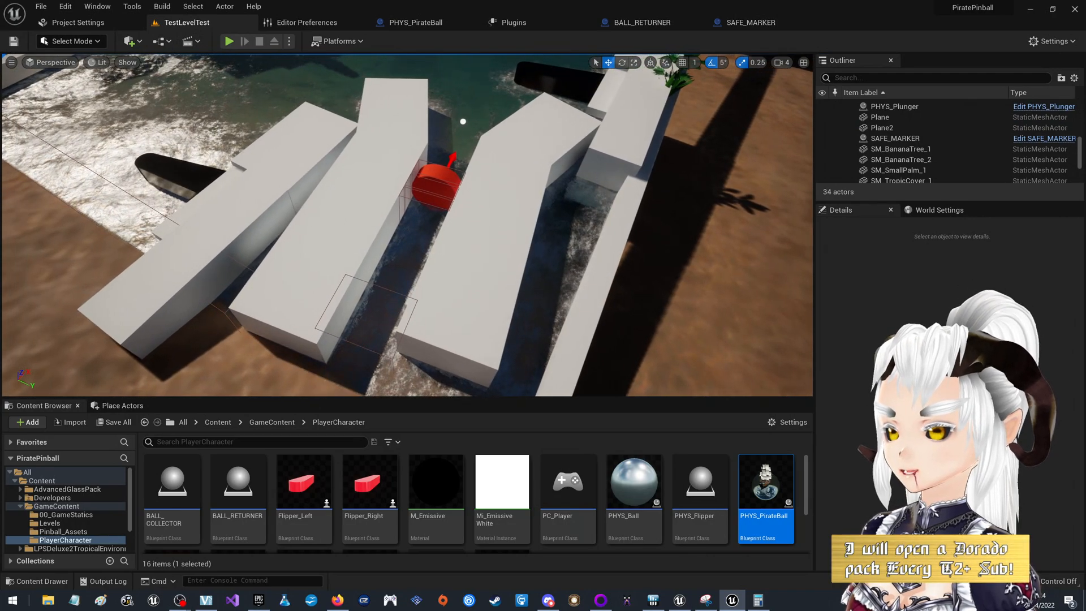
pyautogui.click(361, 218)
pyautogui.keyDown('ctrl'); pyautogui.click(412, 105); pyautogui.keyUp('ctrl')
pyautogui.keyDown('ctrl'); pyautogui.click(565, 121); pyautogui.keyUp('ctrl')
pyautogui.keyDown('ctrl'); pyautogui.click(503, 174); pyautogui.keyUp('ctrl')
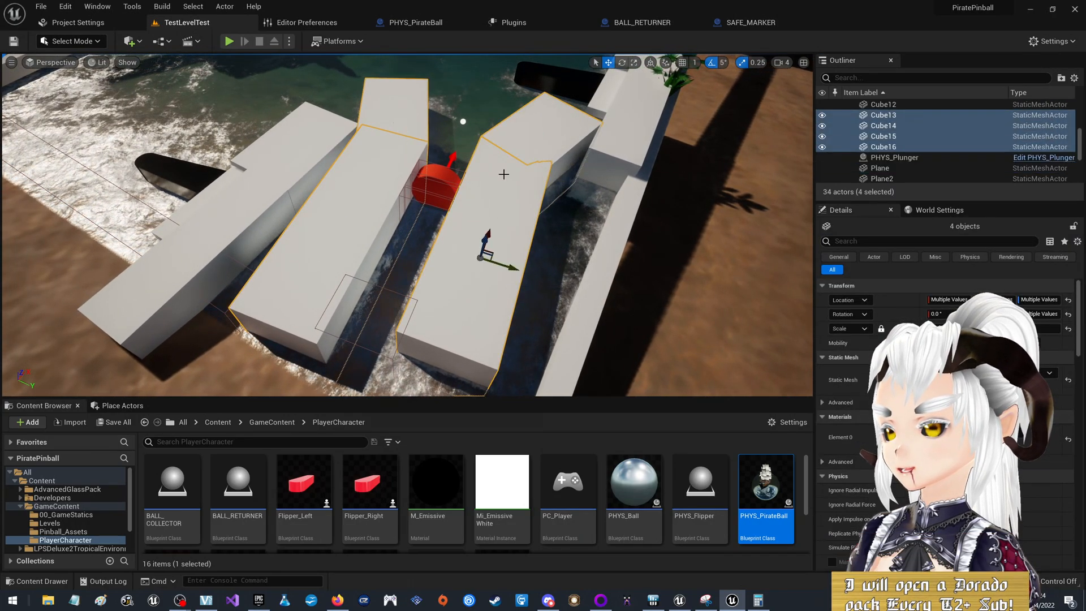
pyautogui.keyDown('ctrl'); pyautogui.click(436, 186); pyautogui.keyUp('ctrl')
pyautogui.keyDown('ctrl'); pyautogui.click(405, 295); pyautogui.keyUp('ctrl')
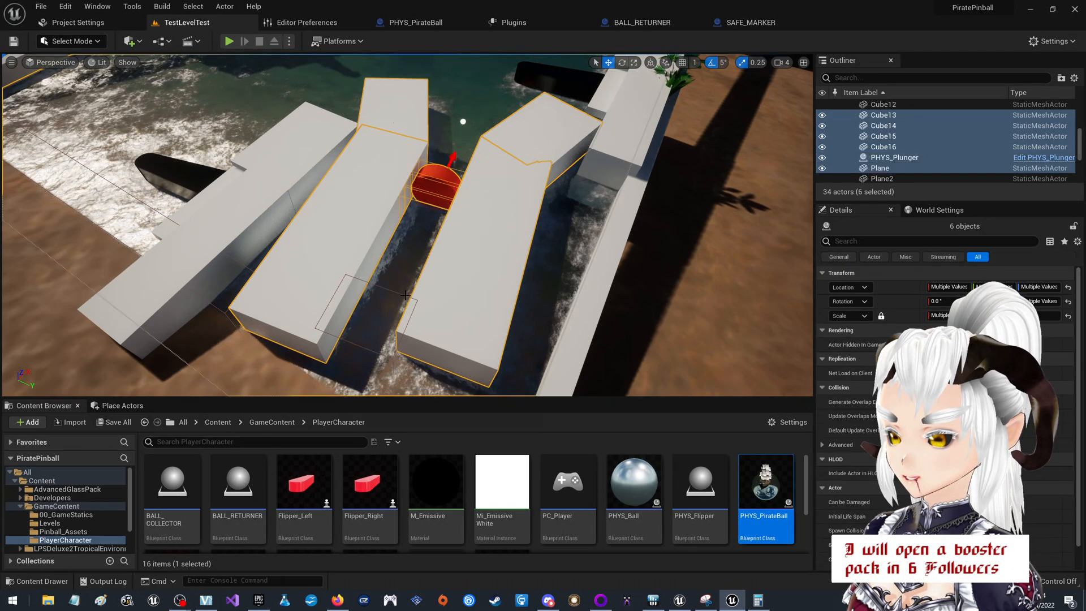
pyautogui.keyDown('ctrl'); pyautogui.click(404, 294); pyautogui.keyUp('ctrl')
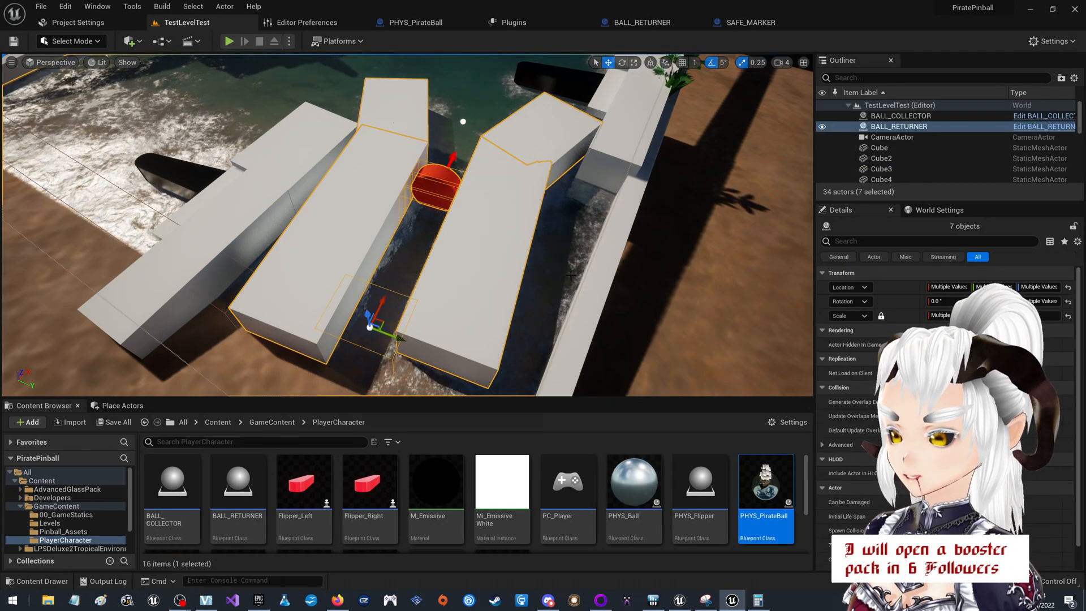
pyautogui.click(404, 286)
# Select Cube13 to Cube16, BALL_RETURNER, PHYS_Plunger and SAFE_MARKER and move the whole launch lane toward the adjacent side wall.
pyautogui.click(499, 248)
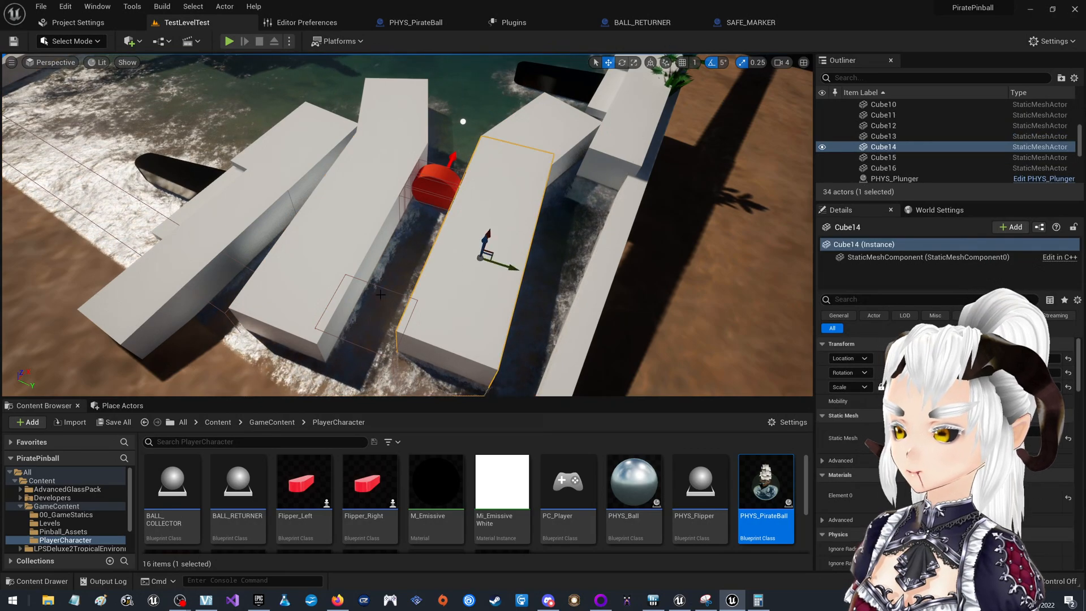
pyautogui.keyDown('ctrl'); pyautogui.click(385, 288); pyautogui.keyUp('ctrl')
pyautogui.keyDown('ctrl'); pyautogui.click(355, 233); pyautogui.keyUp('ctrl')
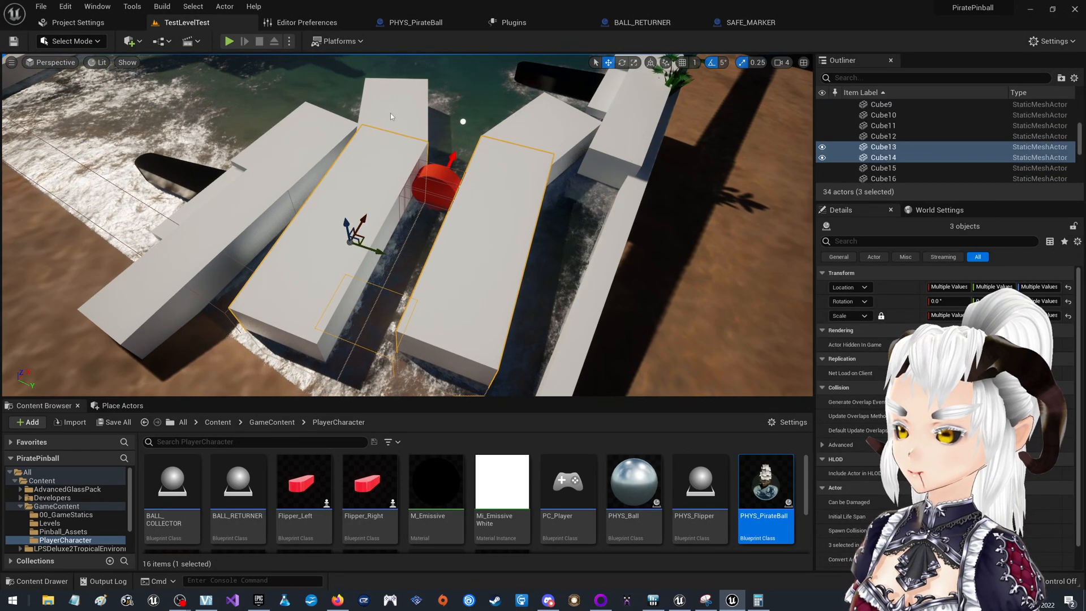
pyautogui.keyDown('ctrl'); pyautogui.click(395, 110); pyautogui.keyUp('ctrl')
pyautogui.keyDown('ctrl'); pyautogui.click(552, 149); pyautogui.keyUp('ctrl')
pyautogui.keyDown('ctrl'); pyautogui.click(450, 177); pyautogui.keyUp('ctrl')
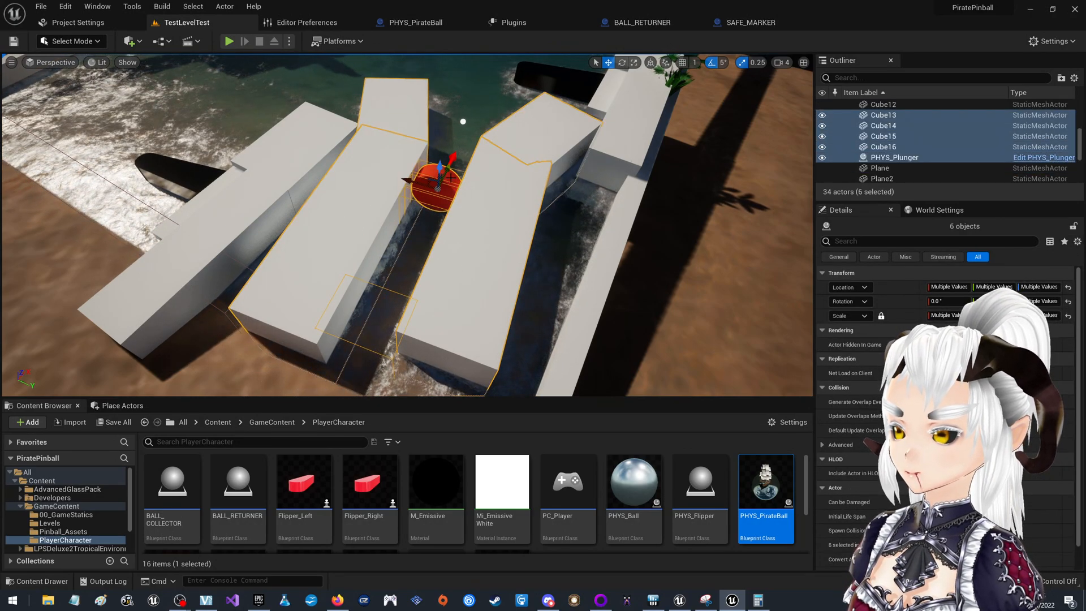
pyautogui.keyDown('ctrl'); pyautogui.click(464, 120); pyautogui.keyUp('ctrl')
pyautogui.moveTo(521, 233); pyautogui.dragTo(606, 237, button='right')
pyautogui.press('a')
pyautogui.press('s')
pyautogui.press('w')
pyautogui.press('a')
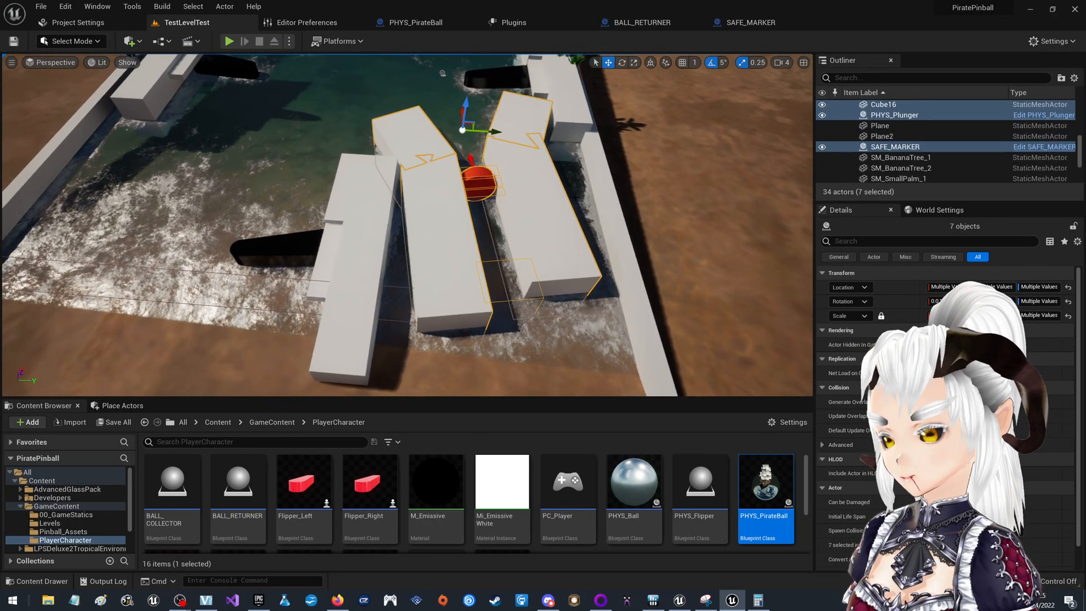
pyautogui.moveTo(472, 127); pyautogui.dragTo(502, 139)
# Rotate the selected launch lane group slightly and shift it to fit beside the table's side wall.
pyautogui.moveTo(554, 201)
pyautogui.mouseDown(button='right')
pyautogui.moveTo(552, 171)
pyautogui.moveTo(554, 201)
pyautogui.mouseUp(button='right')
pyautogui.press('w')
pyautogui.press('e')
pyautogui.moveTo(501, 213); pyautogui.dragTo(499, 219)
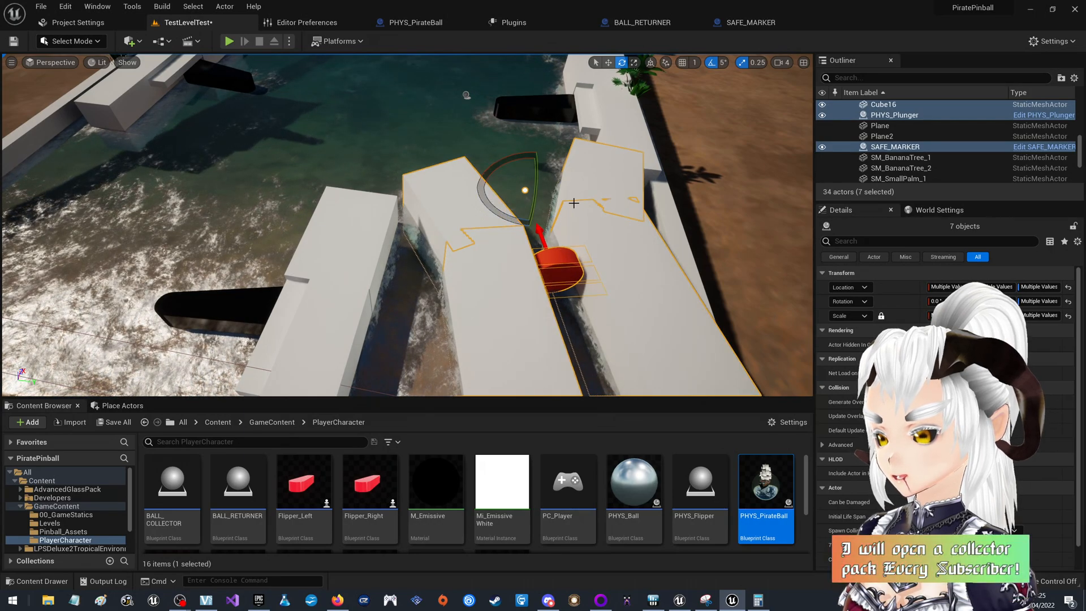
pyautogui.press('w')
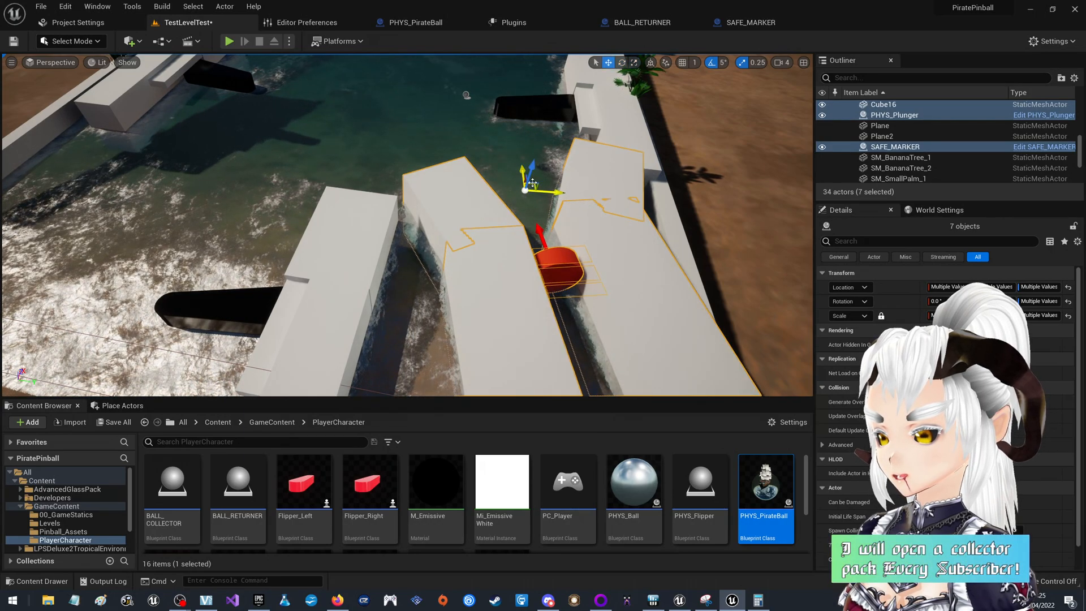
pyautogui.scroll(-3, 532, 183)
pyautogui.moveTo(530, 182); pyautogui.dragTo(497, 180, button='right')
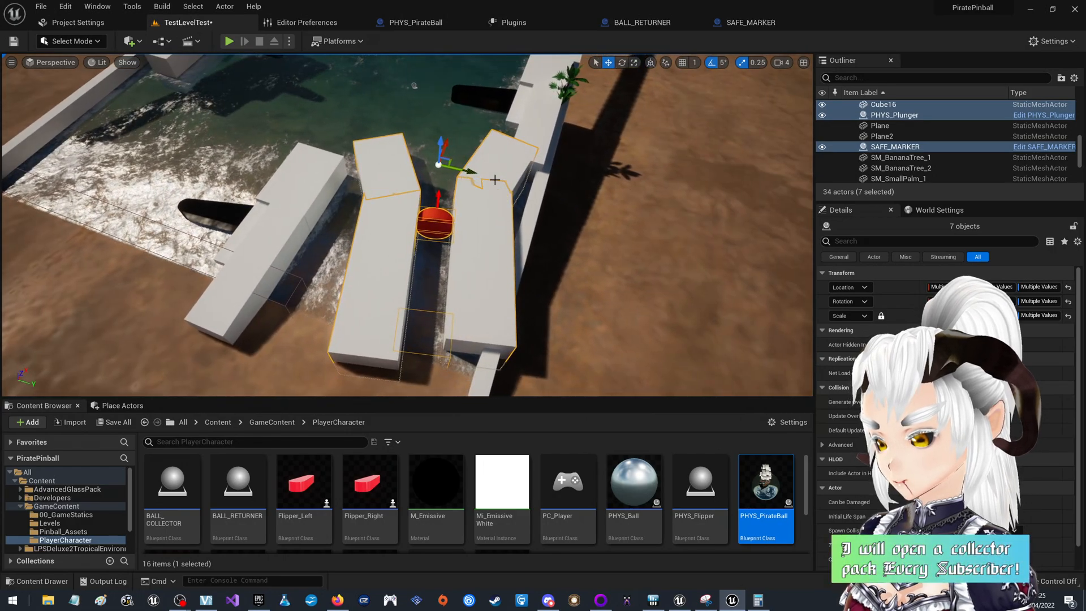
pyautogui.moveTo(439, 158); pyautogui.dragTo(425, 164)
# Select TEST_BallDropper2 to review its details, save the level, and play-test the table with the repositioned launch lane.
pyautogui.moveTo(375, 152); pyautogui.dragTo(408, 120, button='right')
pyautogui.press('a')
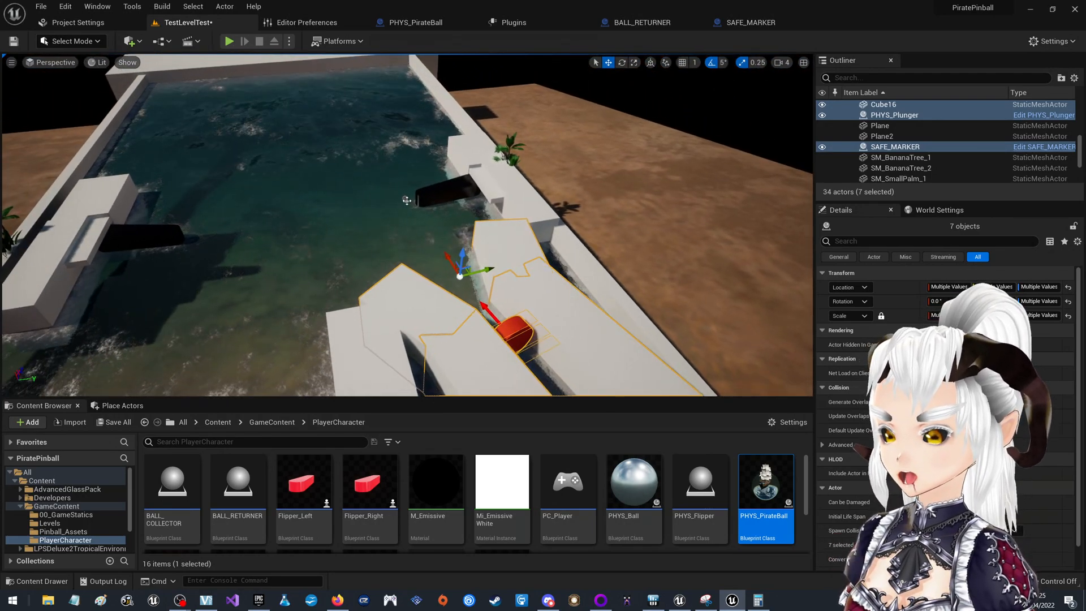
pyautogui.click(405, 201)
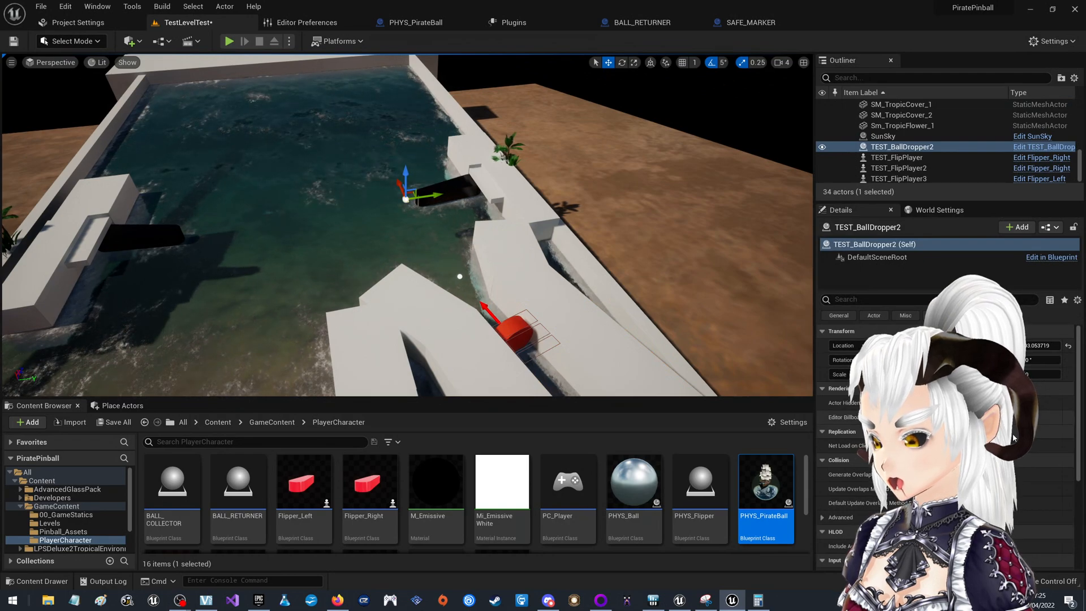
pyautogui.scroll(-5, 883, 441)
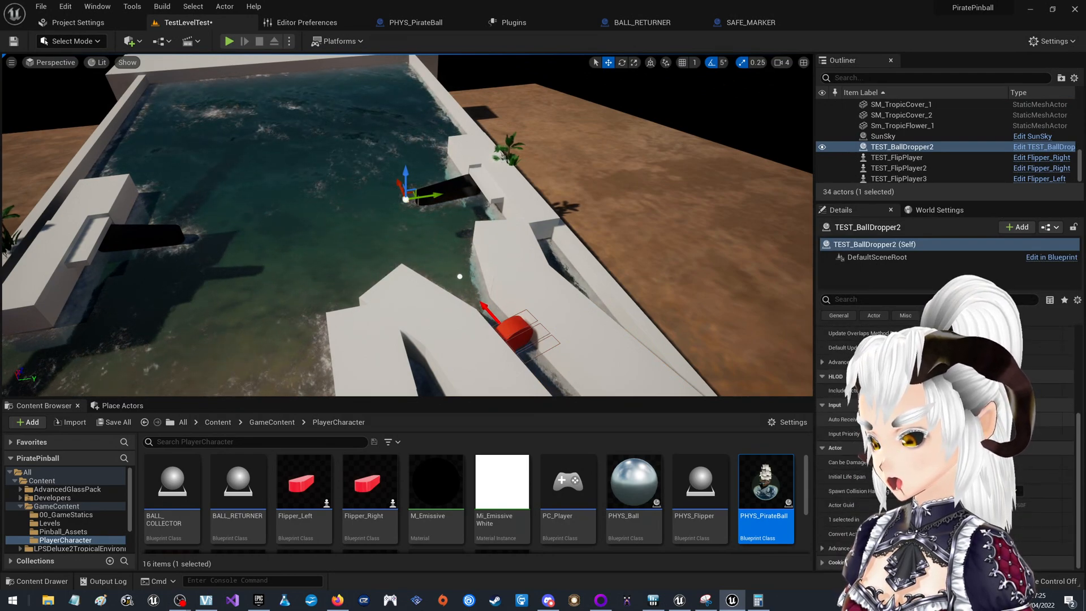
pyautogui.click(14, 40)
pyautogui.click(229, 42)
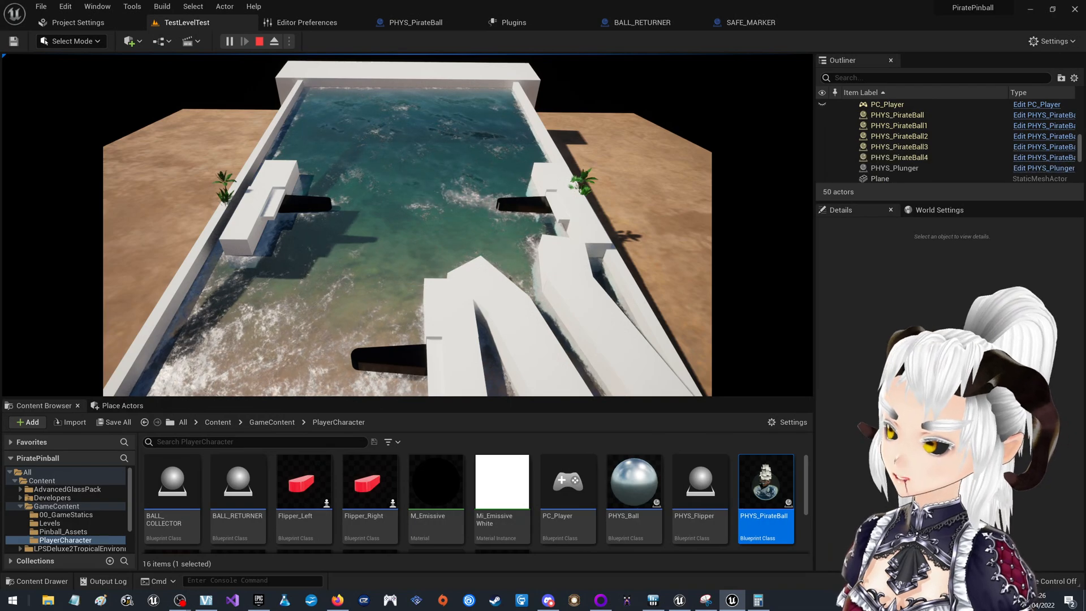
pyautogui.press('Escape')
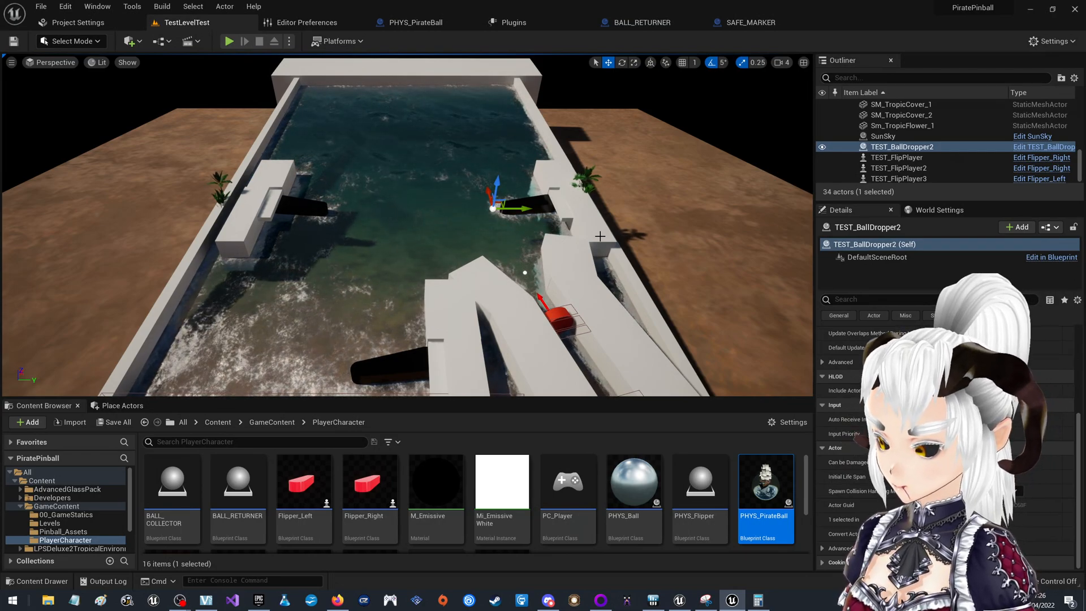
# Tilt the far end wall Cube12 and raise it slightly above the water.
pyautogui.moveTo(720, 245); pyautogui.dragTo(719, 245, button='right')
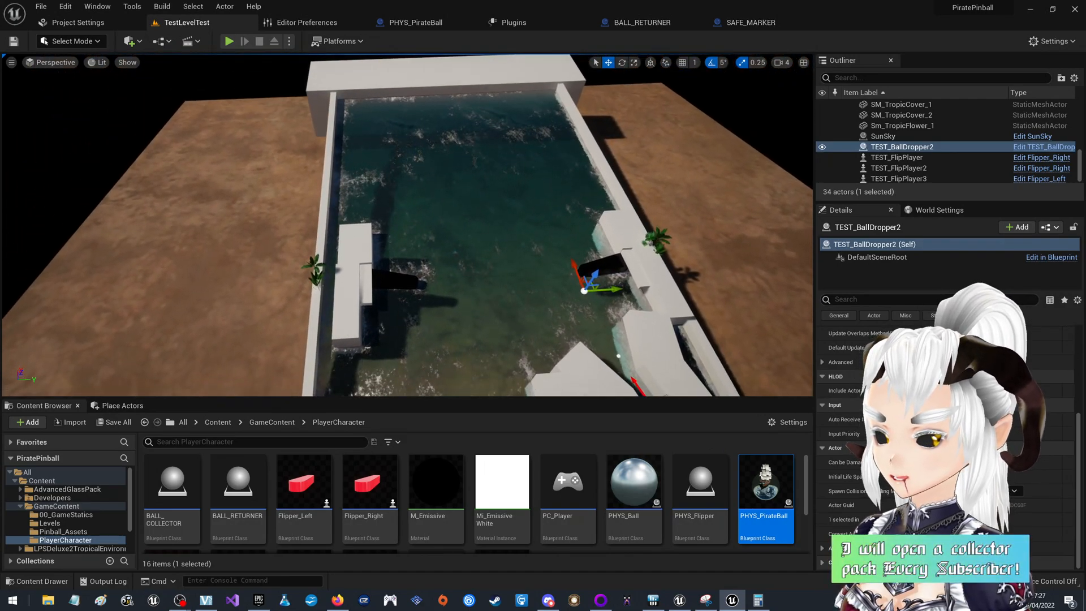
pyautogui.moveTo(720, 245); pyautogui.dragTo(665, 262, button='right')
pyautogui.click(532, 258)
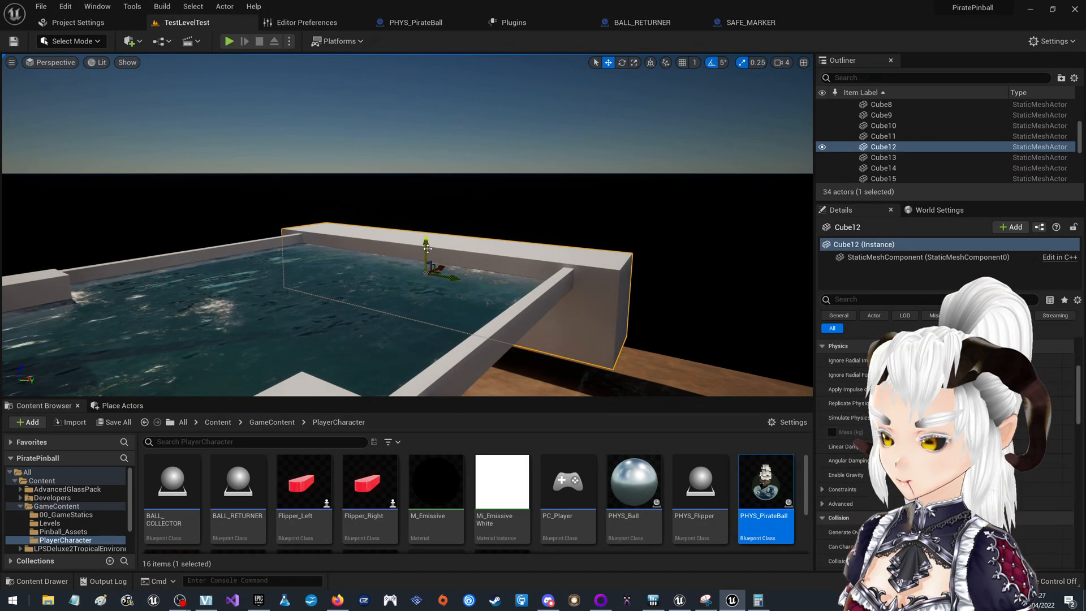
pyautogui.press('e')
pyautogui.moveTo(447, 266); pyautogui.dragTo(447, 252)
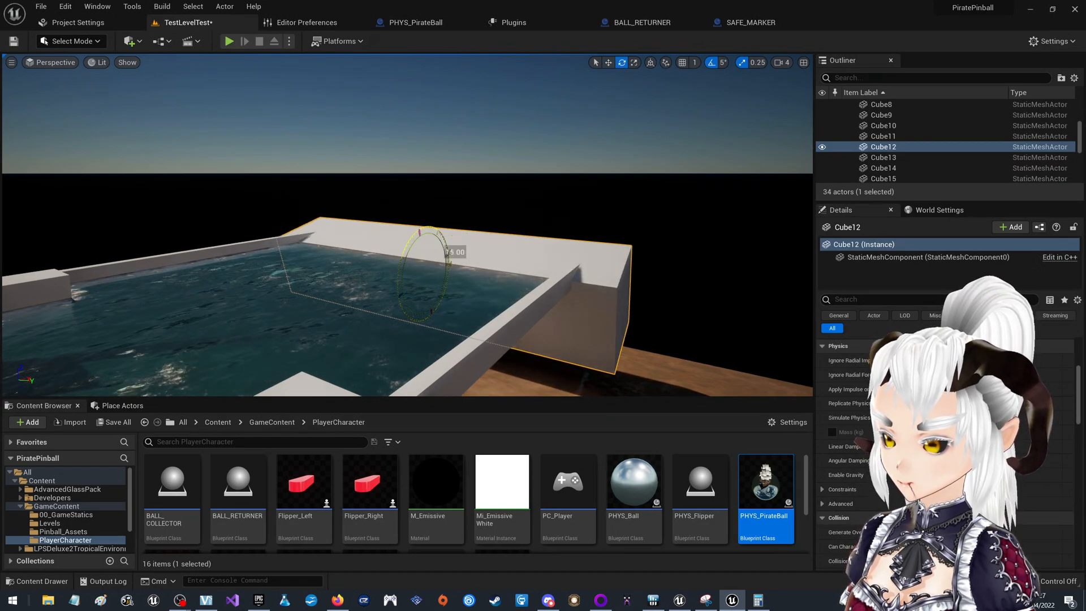
pyautogui.press('w')
pyautogui.moveTo(422, 243); pyautogui.dragTo(419, 224)
# Look over the pinball table from several angles, covering the flippers, the launch lane and the far end wall.
pyautogui.moveTo(604, 246); pyautogui.dragTo(620, 272, button='right')
pyautogui.moveTo(332, 133)
pyautogui.mouseDown(button='right')
pyautogui.moveTo(332, 170)
pyautogui.moveTo(332, 132)
pyautogui.mouseUp(button='right')
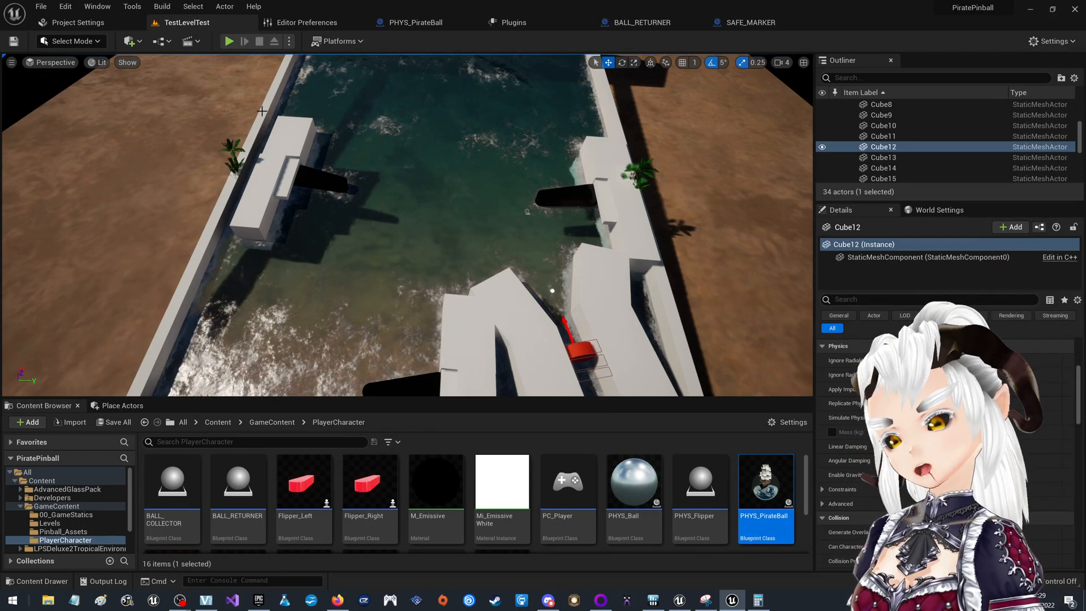
pyautogui.press('w')
pyautogui.moveTo(407, 226); pyautogui.dragTo(299, 173, button='right')
pyautogui.press('a')
pyautogui.press('d')
pyautogui.press('s')
pyautogui.press('d')
pyautogui.press('s')
# Create an Actor Blueprint Class named TEST_POPPER in the PlayerCharacter folder.
pyautogui.scroll(-2, 504, 498)
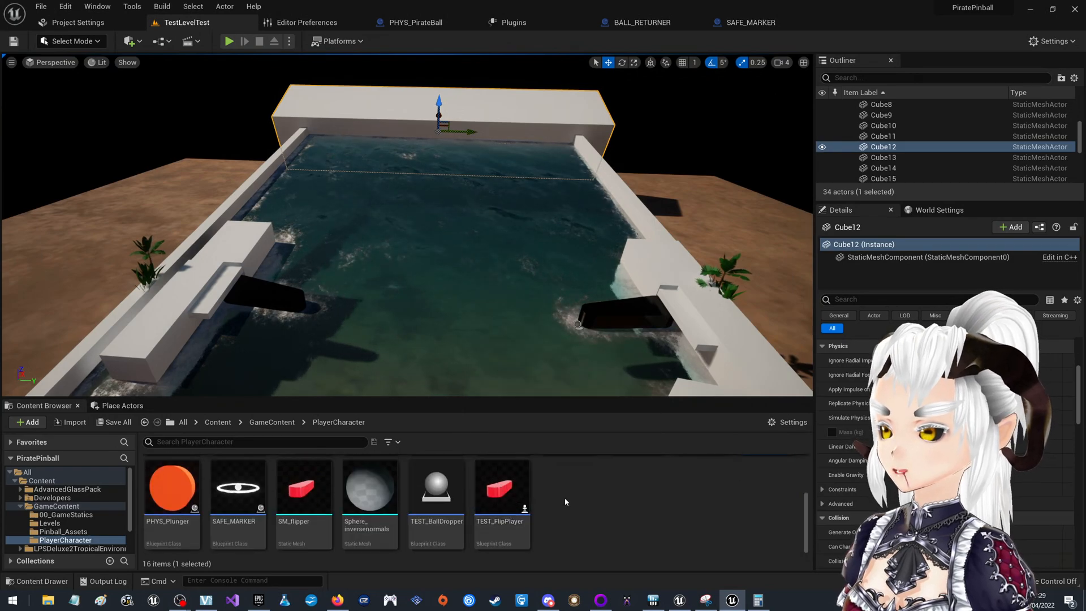
pyautogui.rightClick(604, 517)
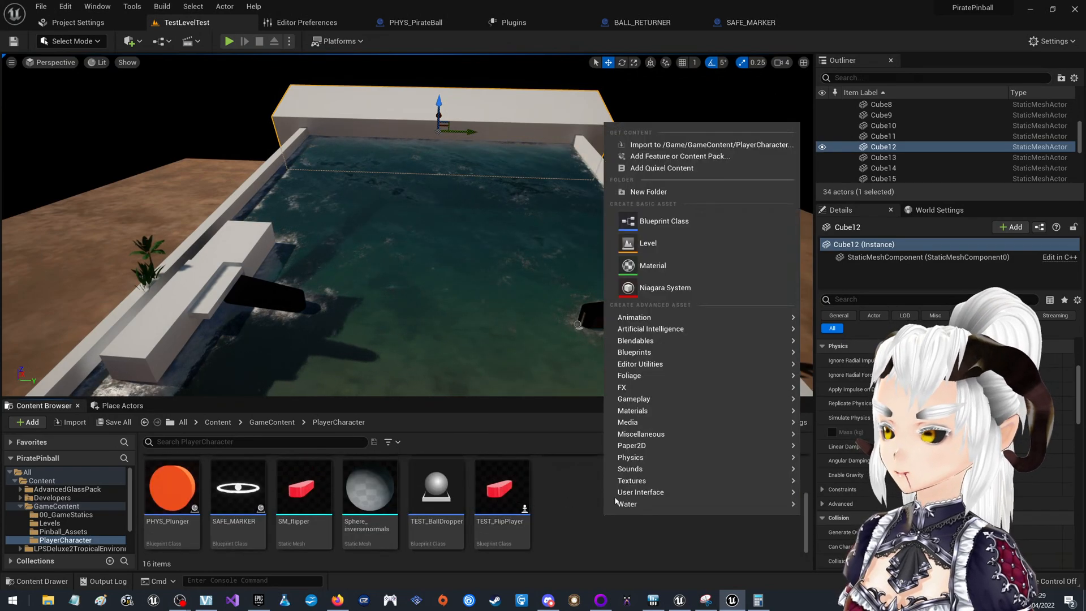
pyautogui.click(649, 224)
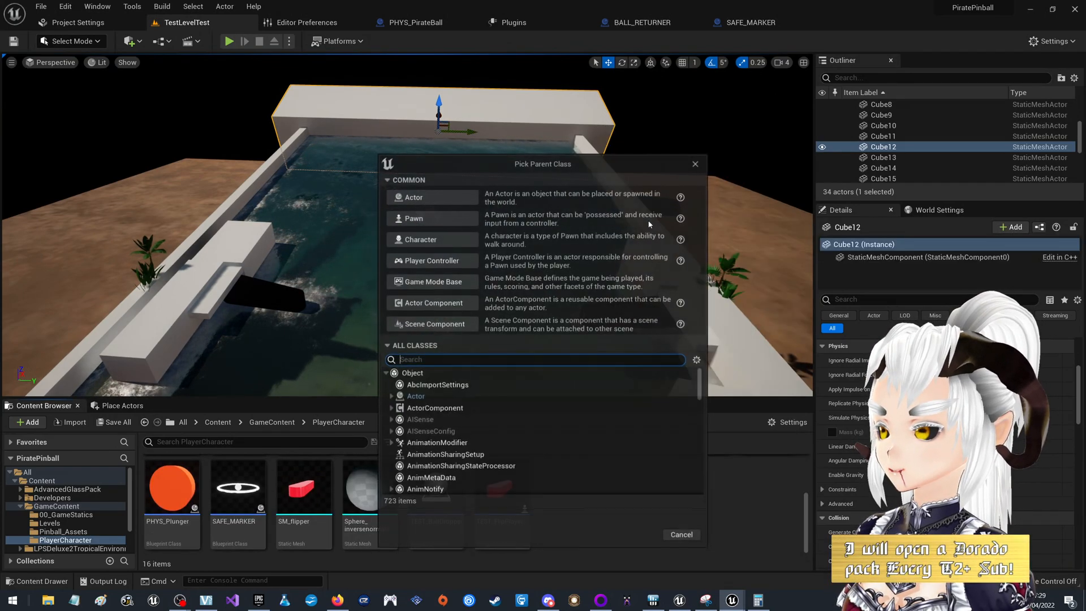
pyautogui.click(437, 199)
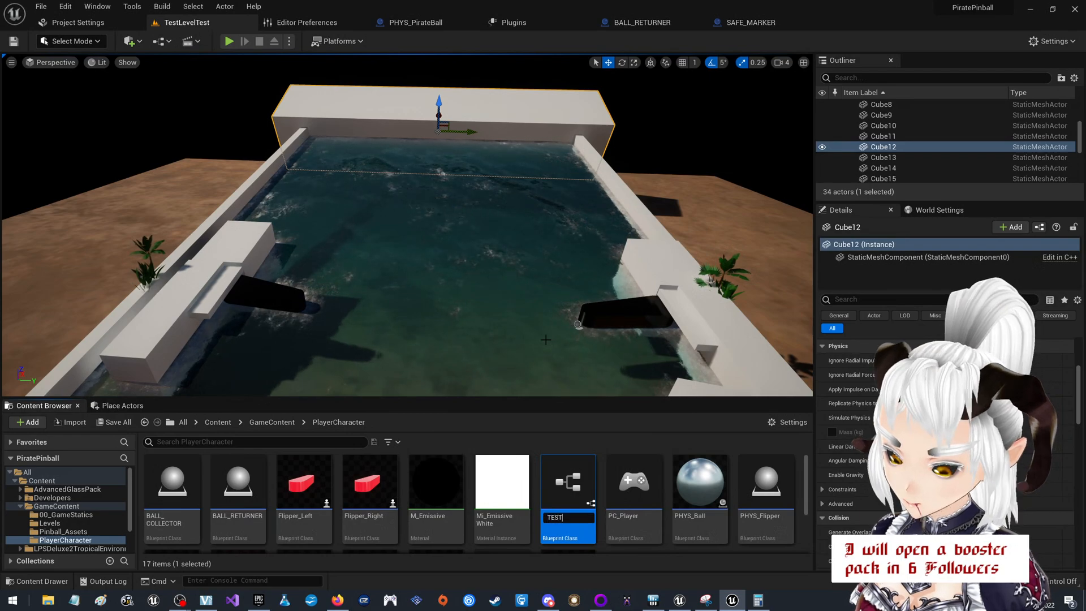
pyautogui.write('TEST_POPPER')
pyautogui.press('Return')
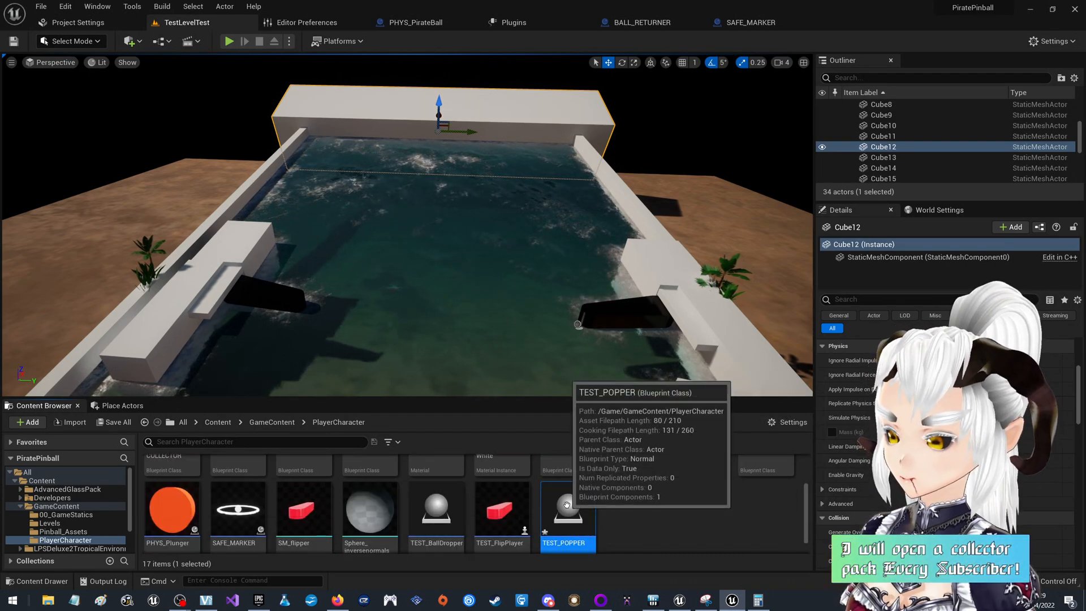
# Open the TEST_POPPER blueprint, add a Static Mesh component named POPPER and make it the root component.
pyautogui.doubleClick(567, 505)
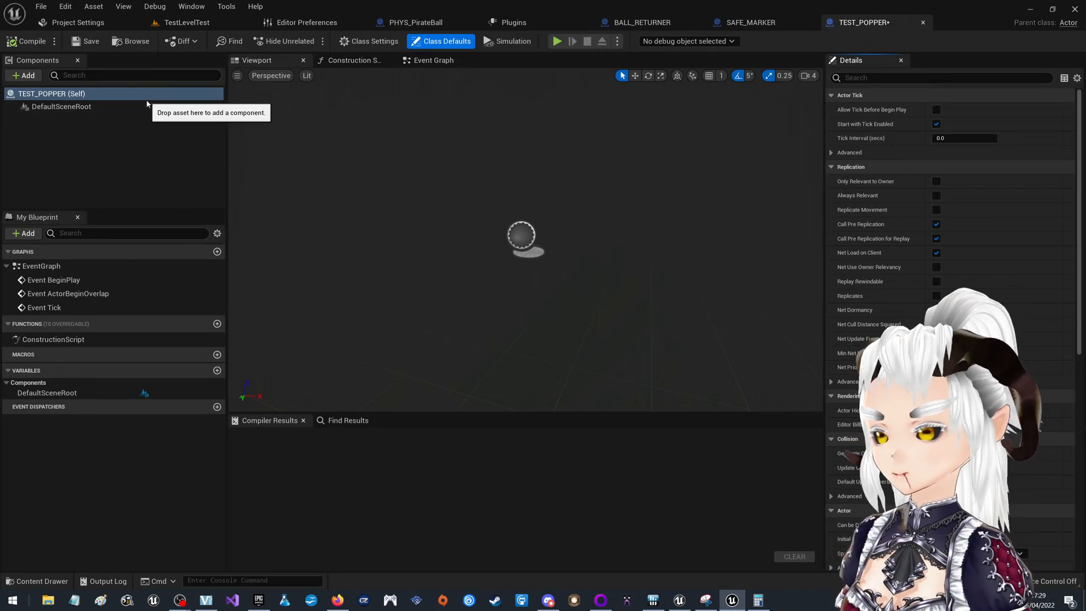
pyautogui.click(26, 75)
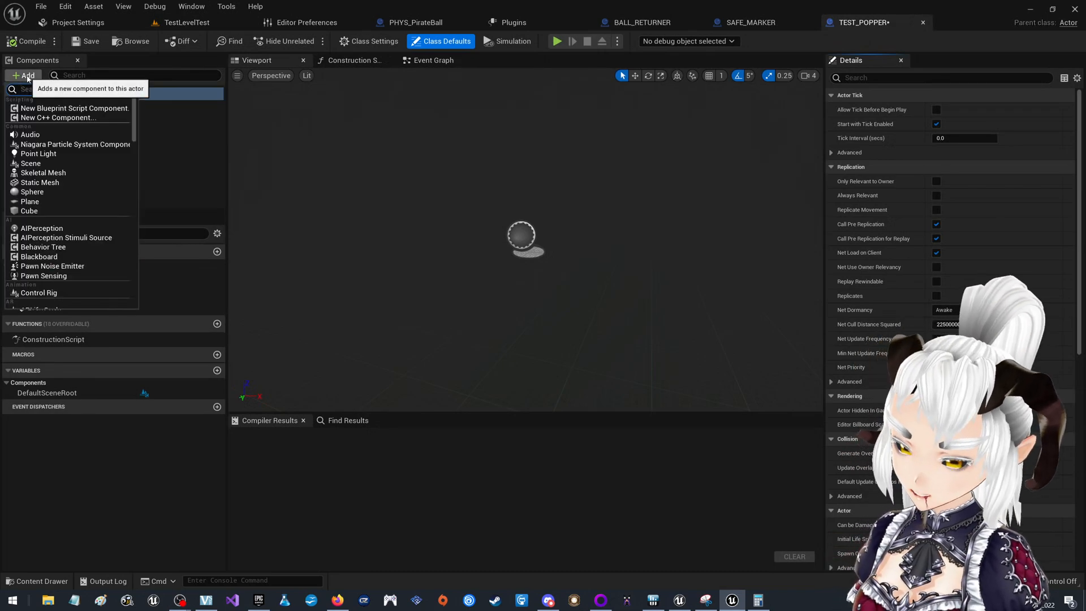
pyautogui.write('static')
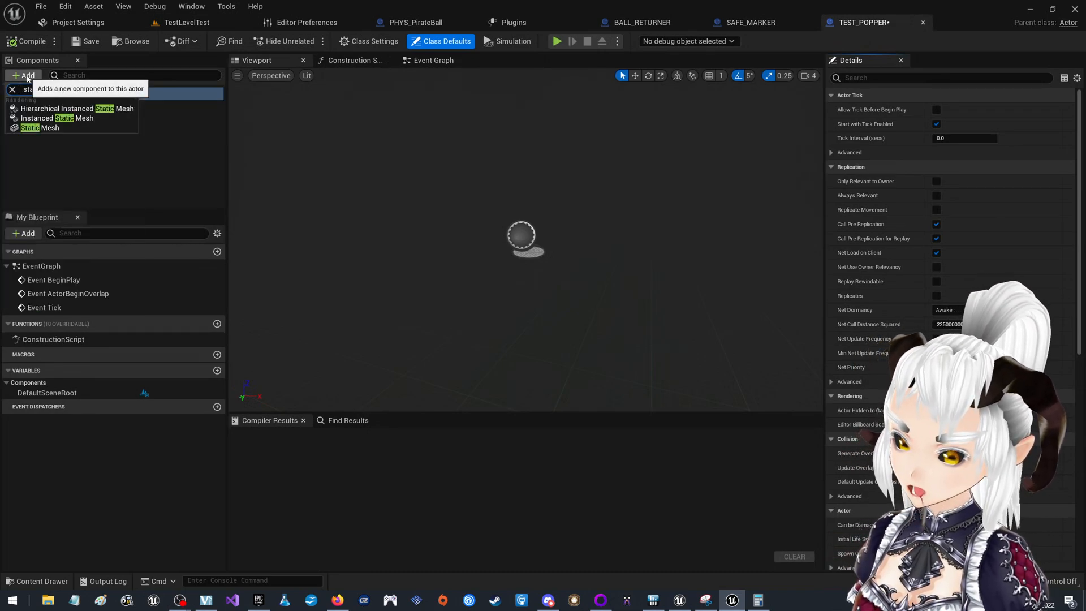
pyautogui.click(67, 127)
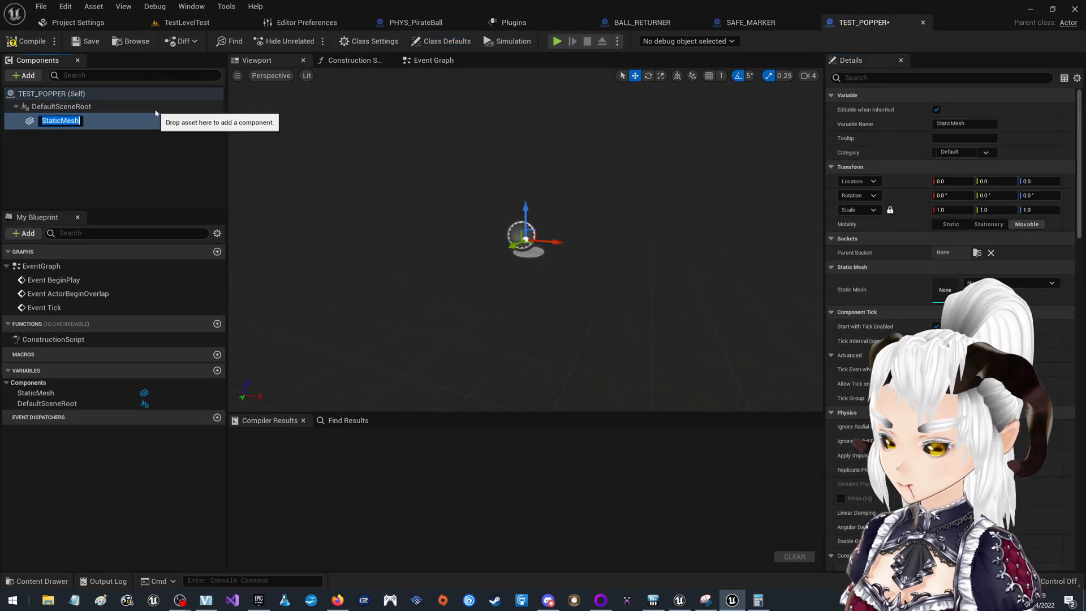
pyautogui.write('POPPE')
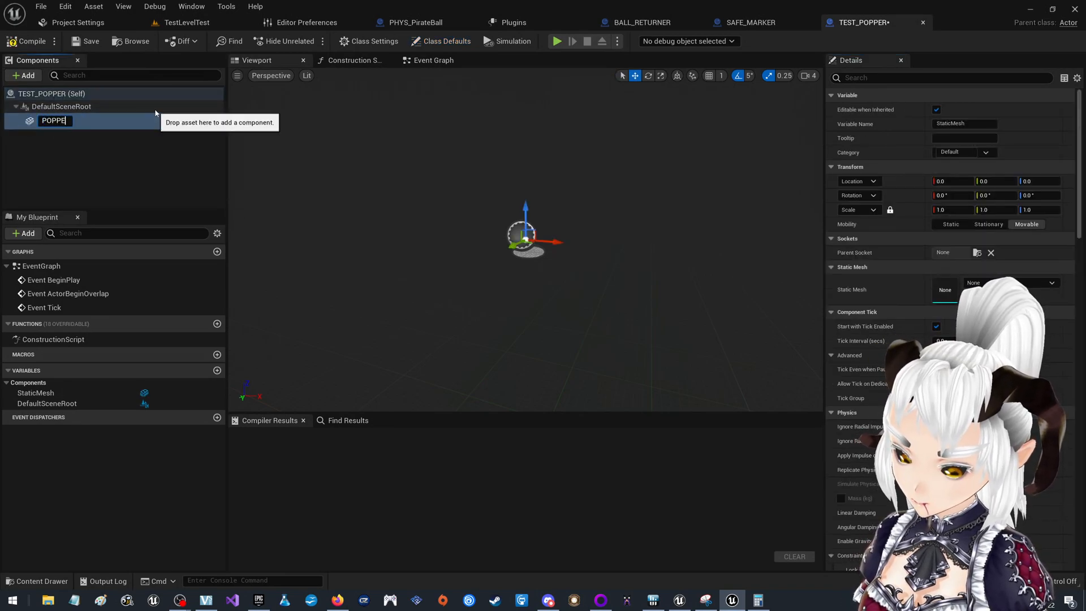
pyautogui.write('R')
pyautogui.press('Return')
pyautogui.moveTo(79, 120); pyautogui.dragTo(74, 109)
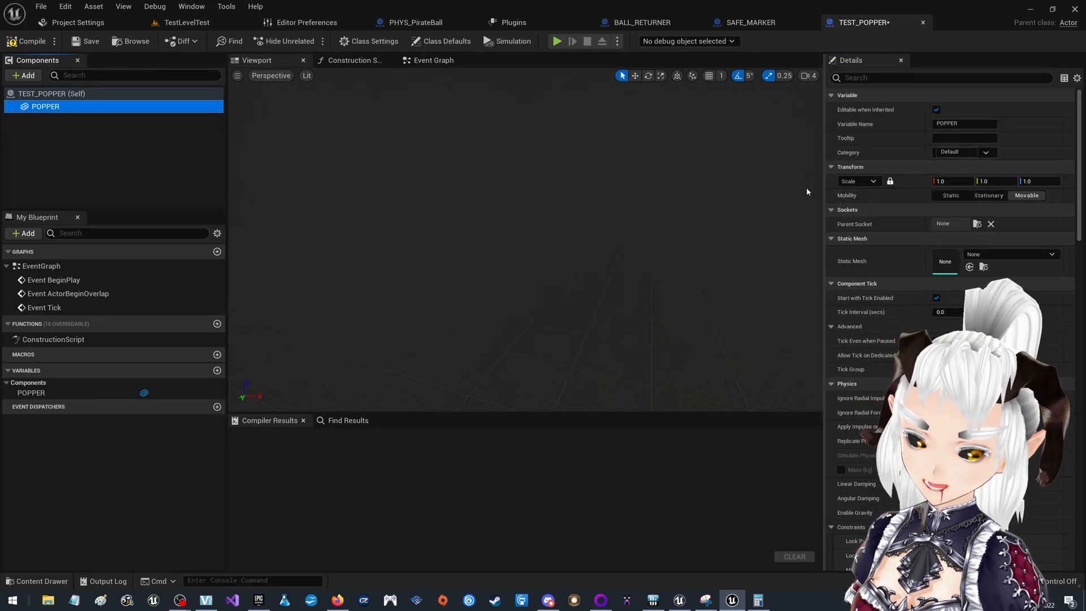
# Assign the Cylinder basic shape as POPPER's static mesh.
pyautogui.click(987, 256)
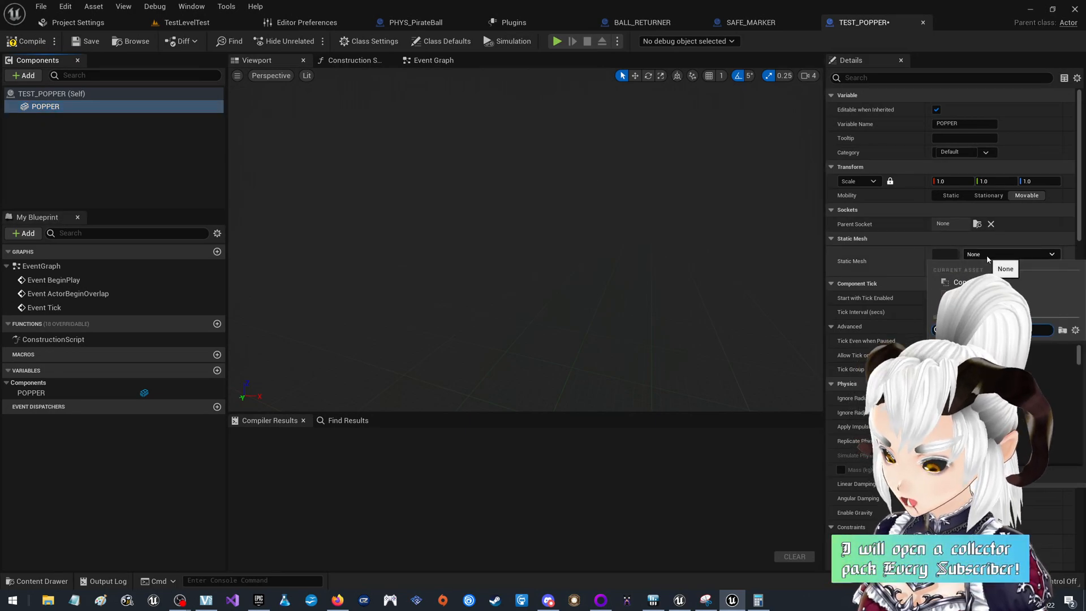
pyautogui.write('c')
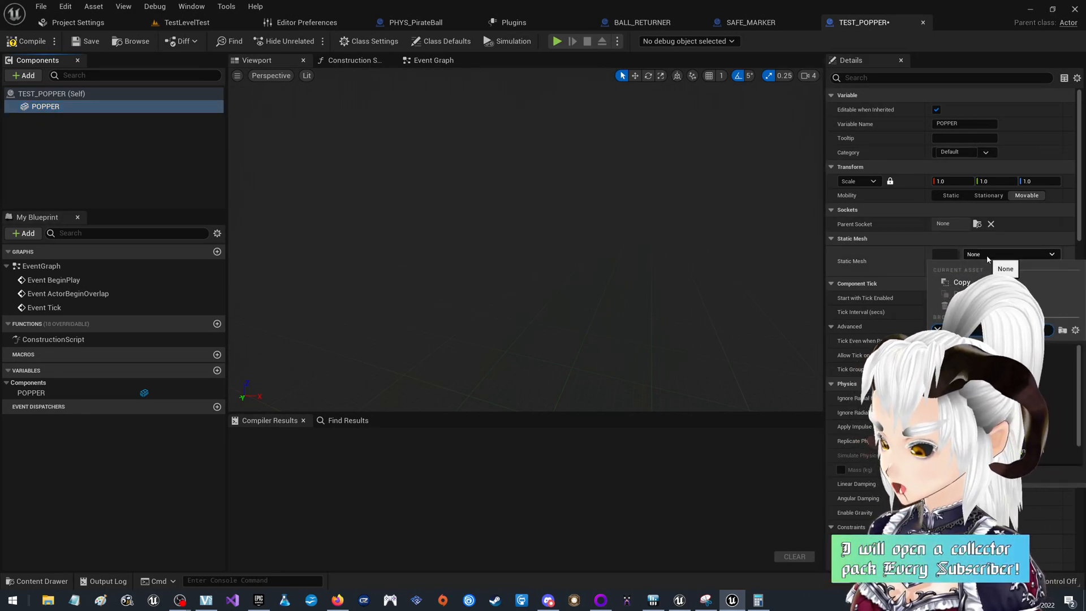
pyautogui.write('yl')
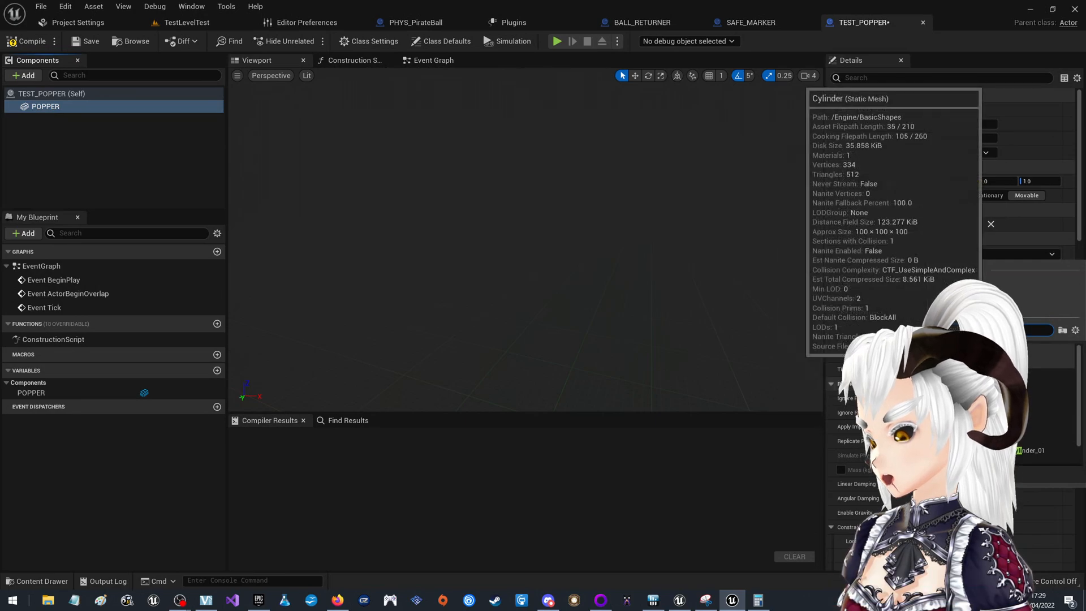
pyautogui.click(984, 358)
pyautogui.moveTo(657, 254)
pyautogui.mouseDown(button='right')
pyautogui.moveTo(656, 269)
pyautogui.moveTo(693, 249)
pyautogui.moveTo(704, 258)
pyautogui.moveTo(651, 274)
pyautogui.mouseUp(button='right')
pyautogui.press('s')
pyautogui.press('w')
pyautogui.press('s')
pyautogui.moveTo(702, 225); pyautogui.dragTo(693, 224, button='right')
pyautogui.press('w')
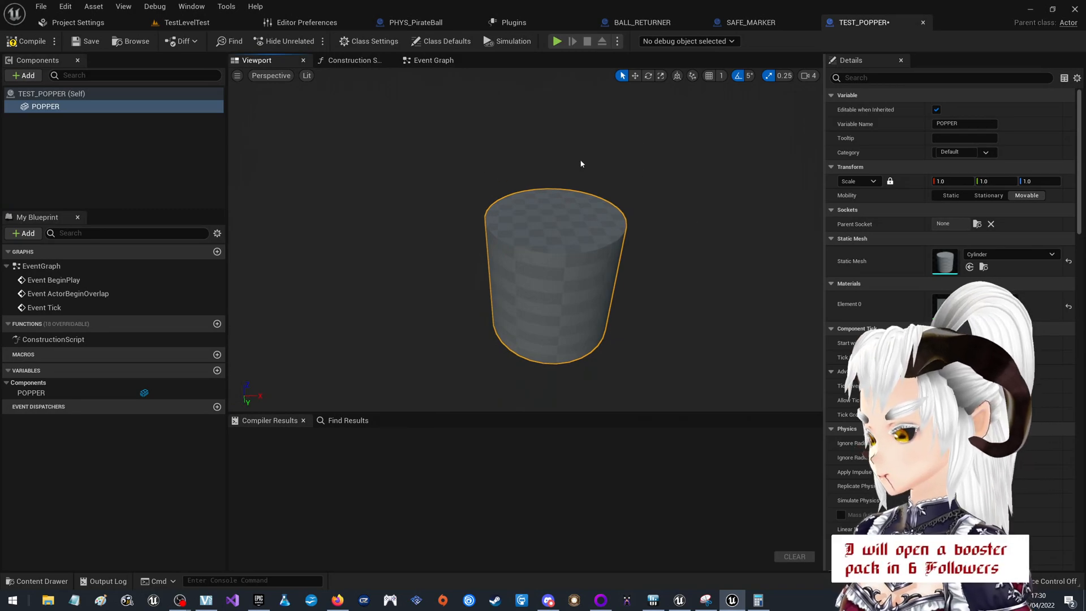
# Set POPPER's collision preset to Custom, with WorldDynamic, Pawn and PhysicsBody set to Block and all other responses to Overlap.
pyautogui.scroll(-5, 950, 254)
pyautogui.scroll(-7, 962, 413)
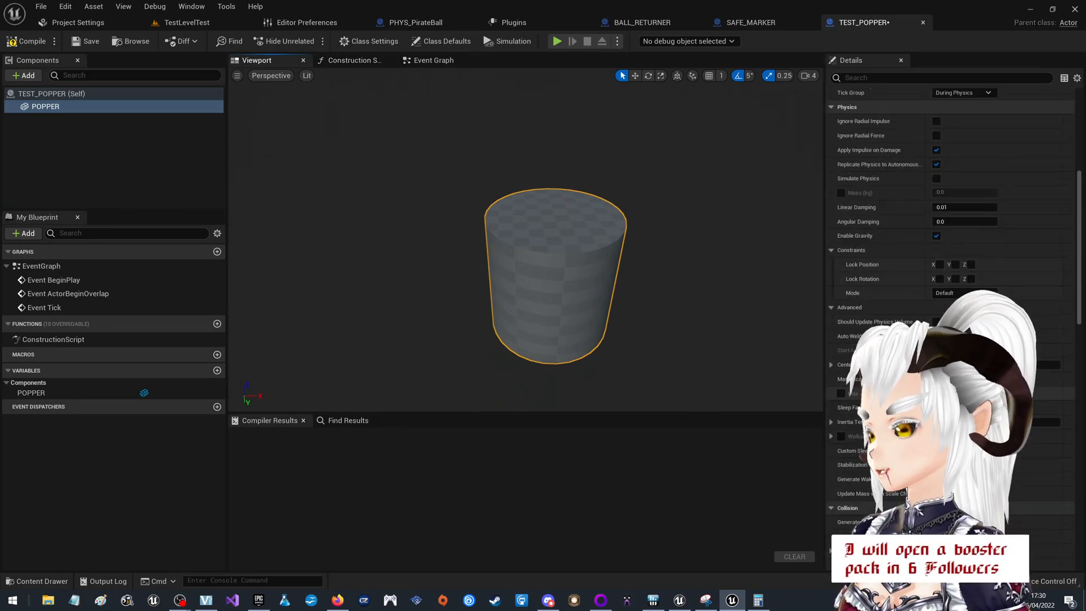
pyautogui.click(962, 414)
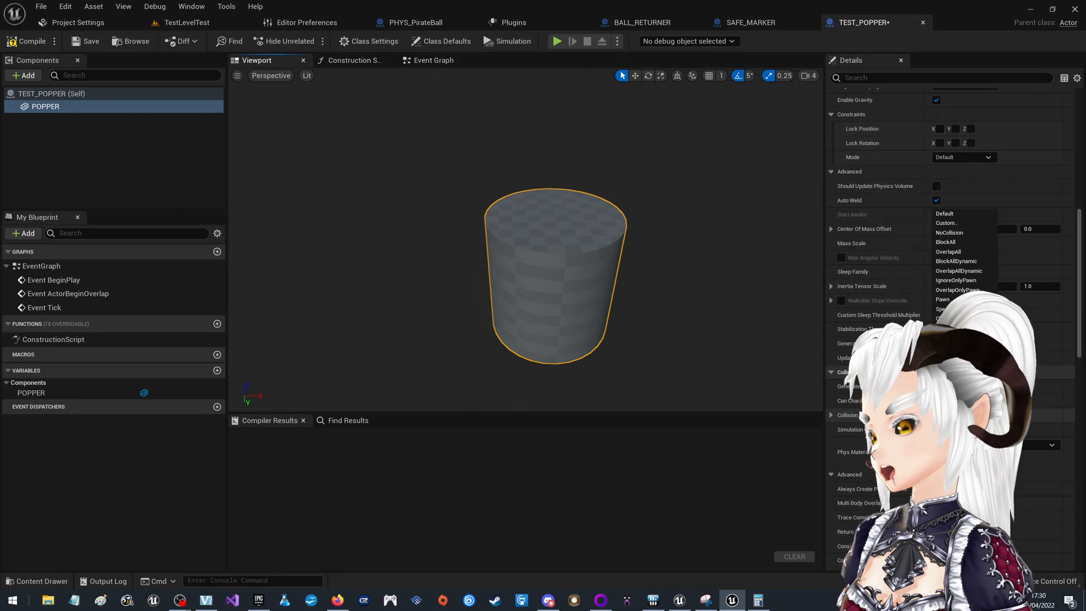
pyautogui.click(952, 222)
pyautogui.scroll(-3, 956, 459)
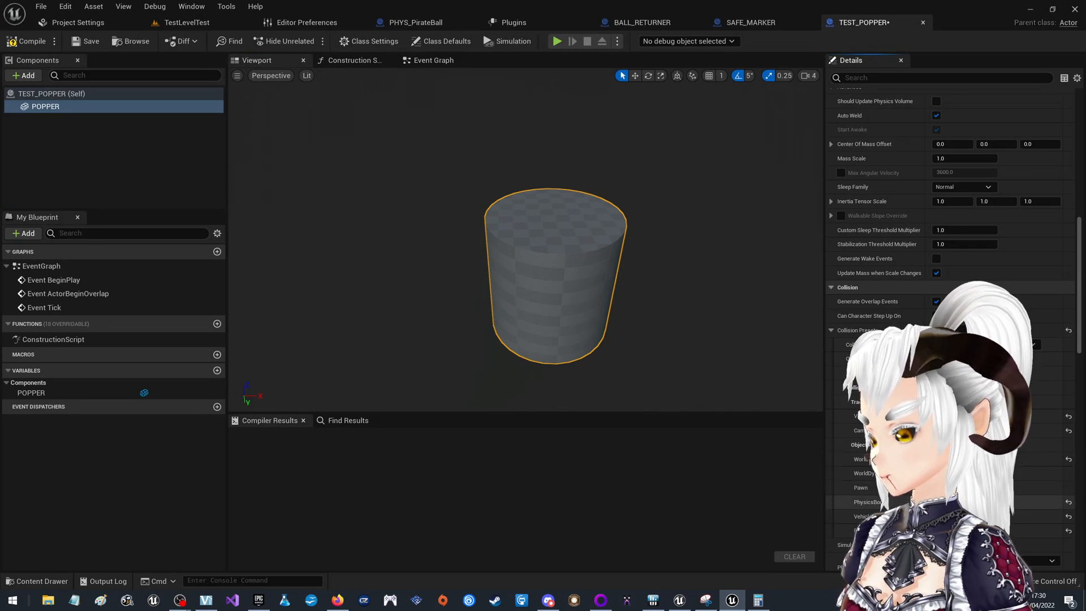
pyautogui.scroll(-15, 950, 339)
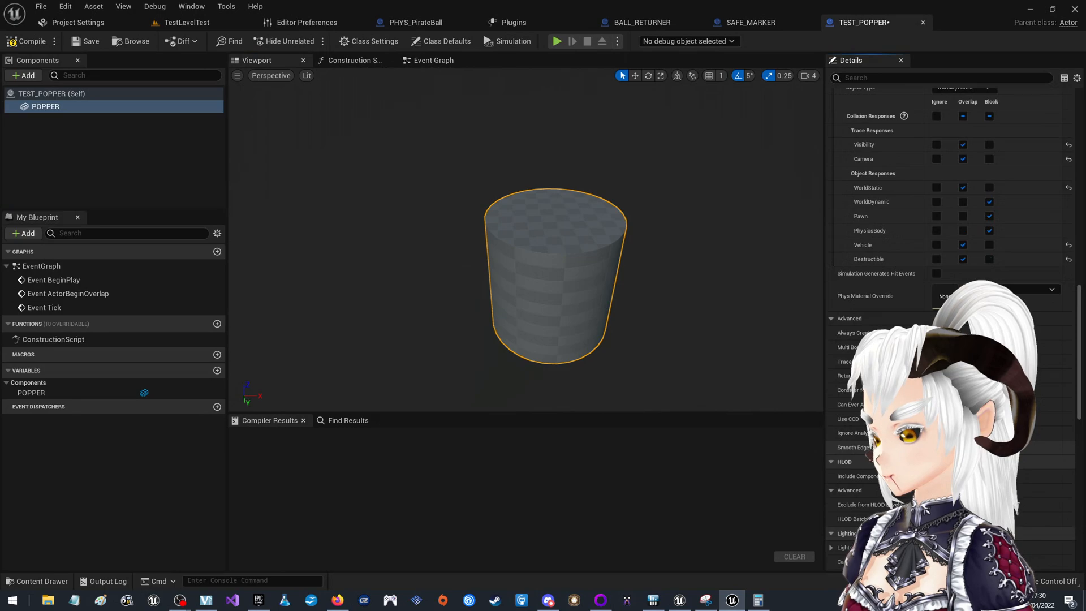
# Add an On Component Hit event for POPPER and cast its Other Actor to PHYS_PirateBall.
pyautogui.scroll(-15, 950, 339)
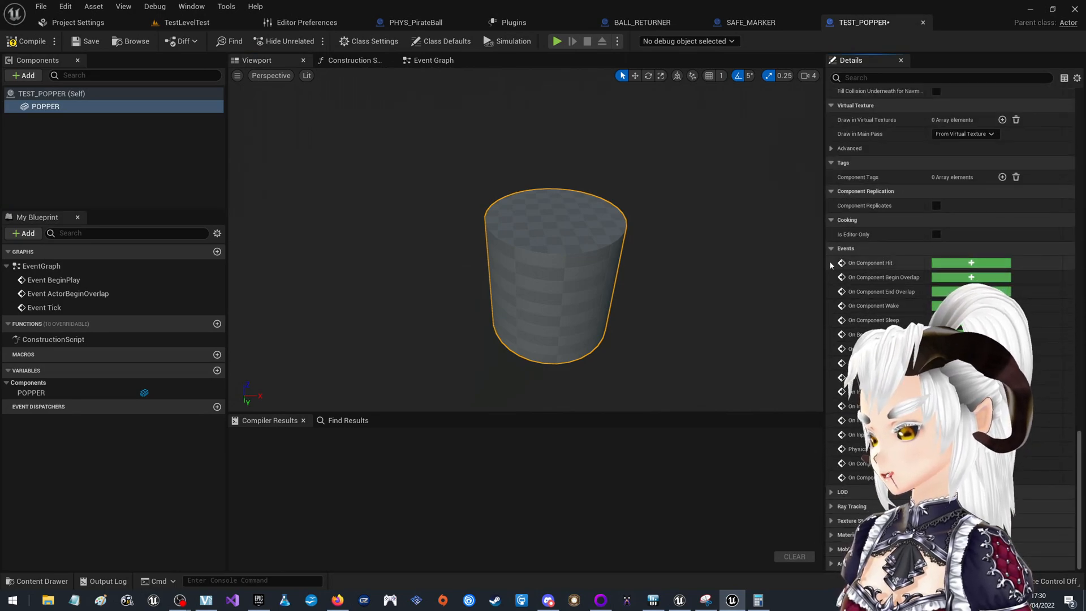
pyautogui.click(957, 266)
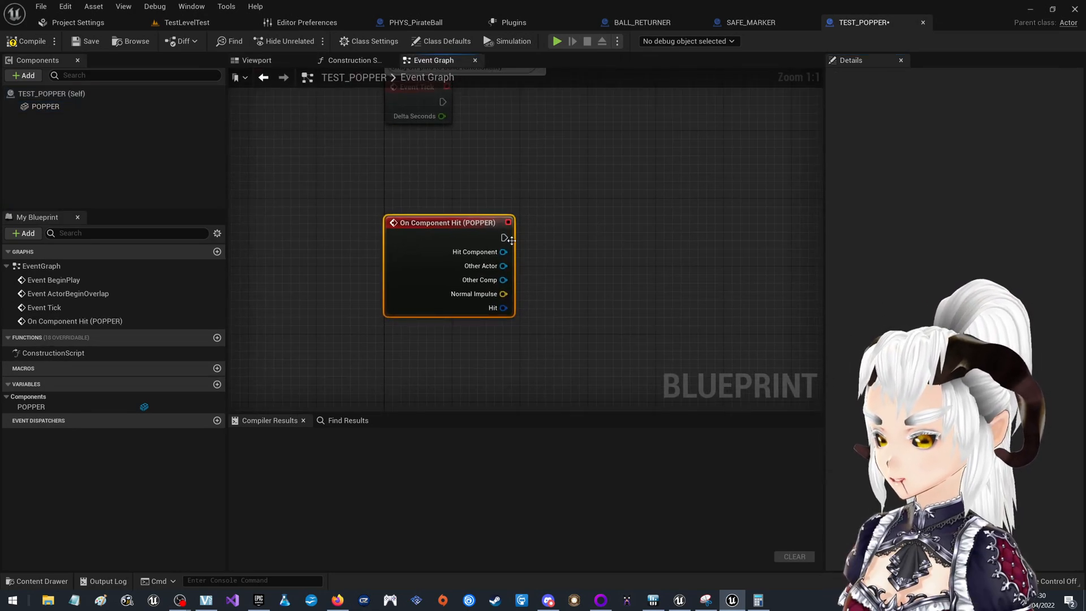
pyautogui.moveTo(503, 266); pyautogui.dragTo(547, 270)
pyautogui.write('cast to')
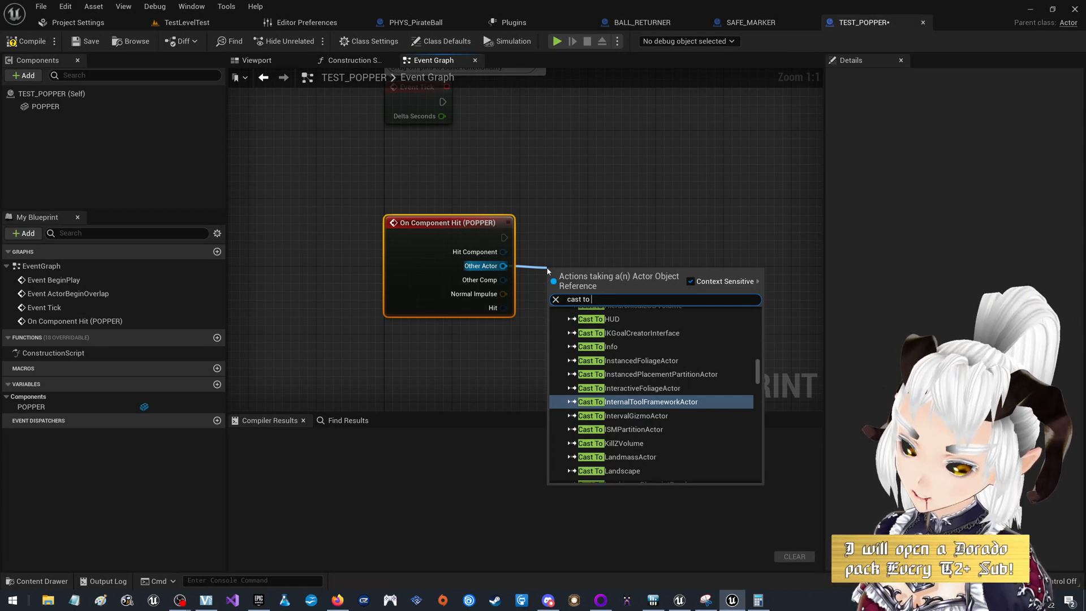
pyautogui.write(' phys')
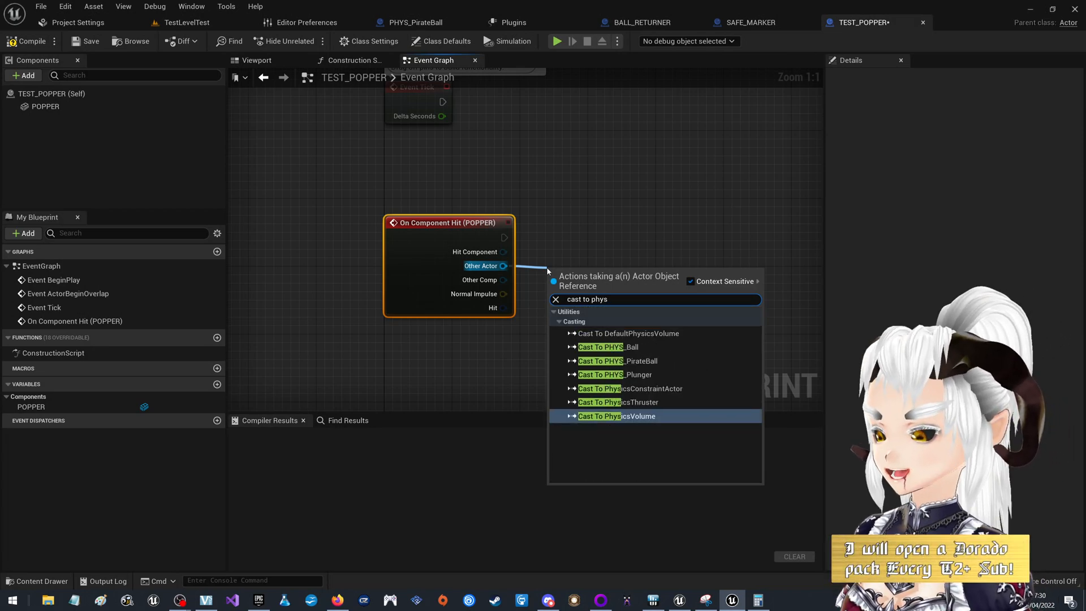
pyautogui.click(664, 365)
pyautogui.moveTo(597, 274); pyautogui.dragTo(601, 223)
# Add a Break Hit Result node from the event's Hit output and expand it to show all its outputs.
pyautogui.moveTo(712, 231); pyautogui.dragTo(514, 218, button='right')
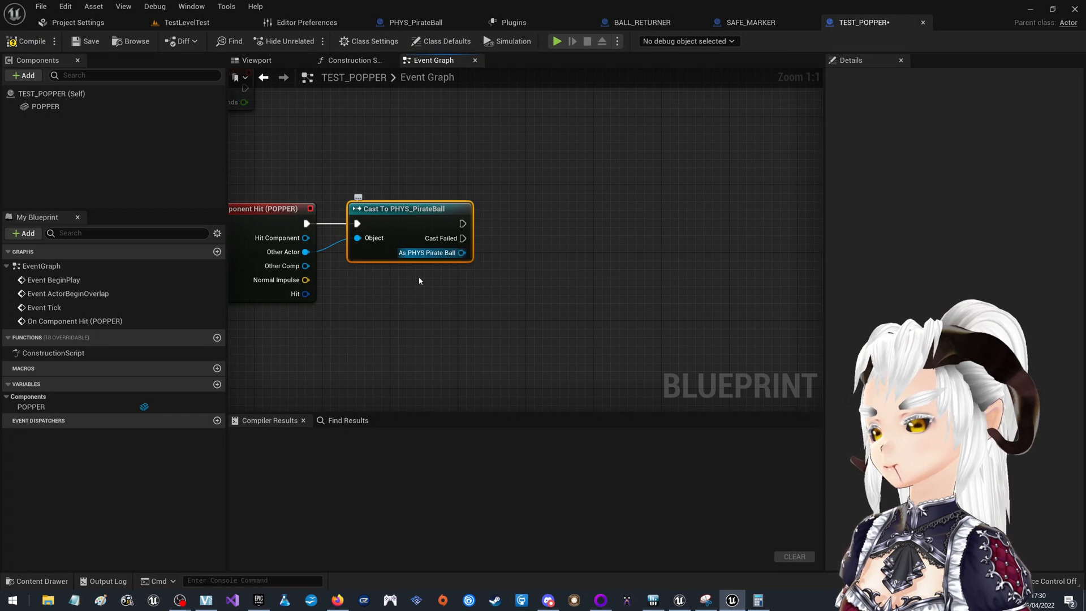
pyautogui.moveTo(306, 293); pyautogui.dragTo(367, 330)
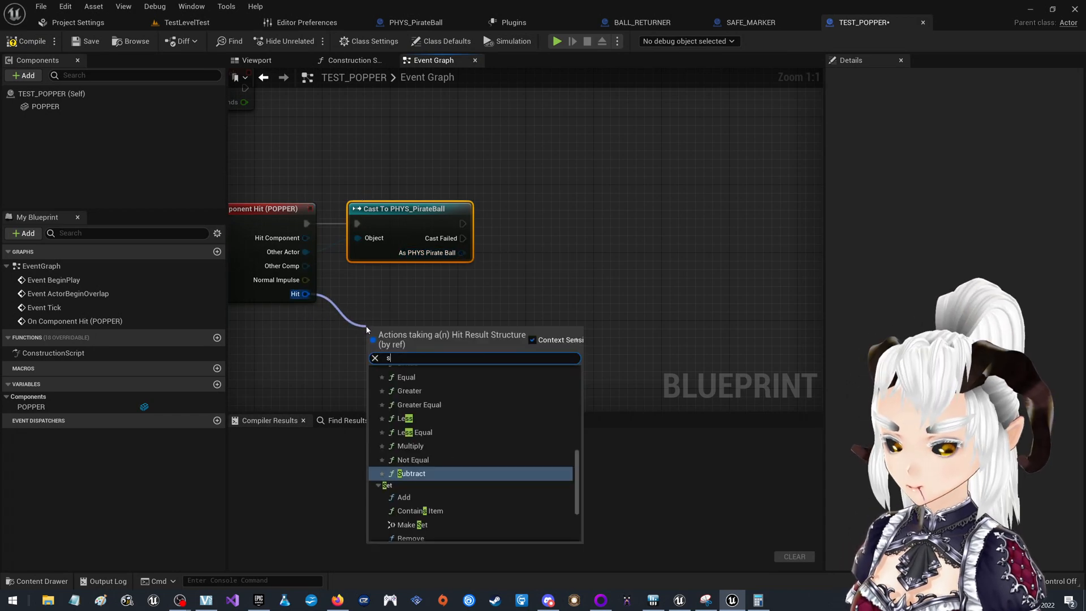
pyautogui.write('brea')
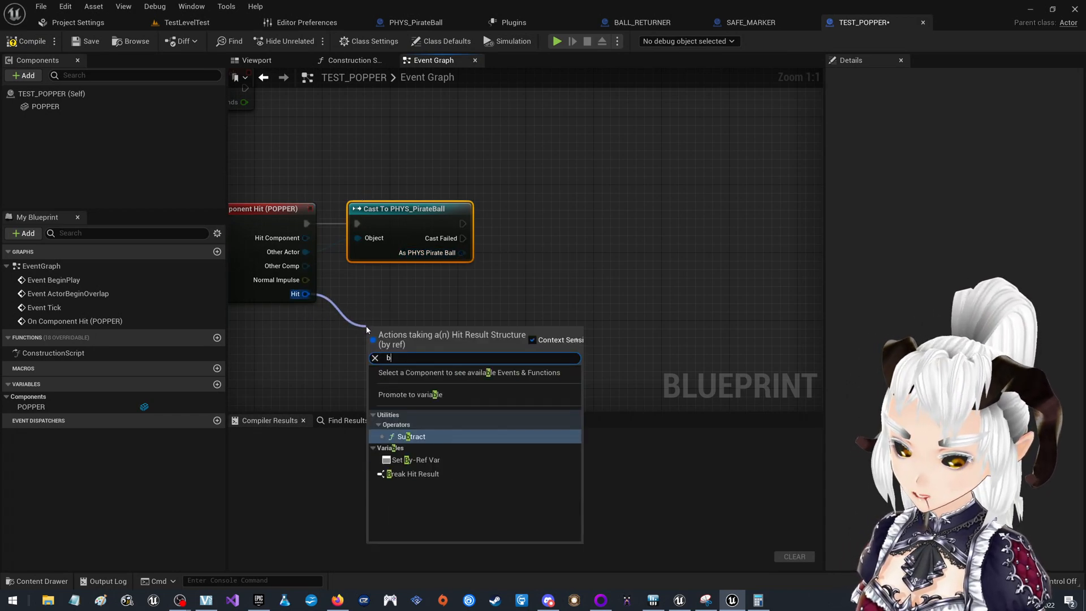
pyautogui.click(443, 371)
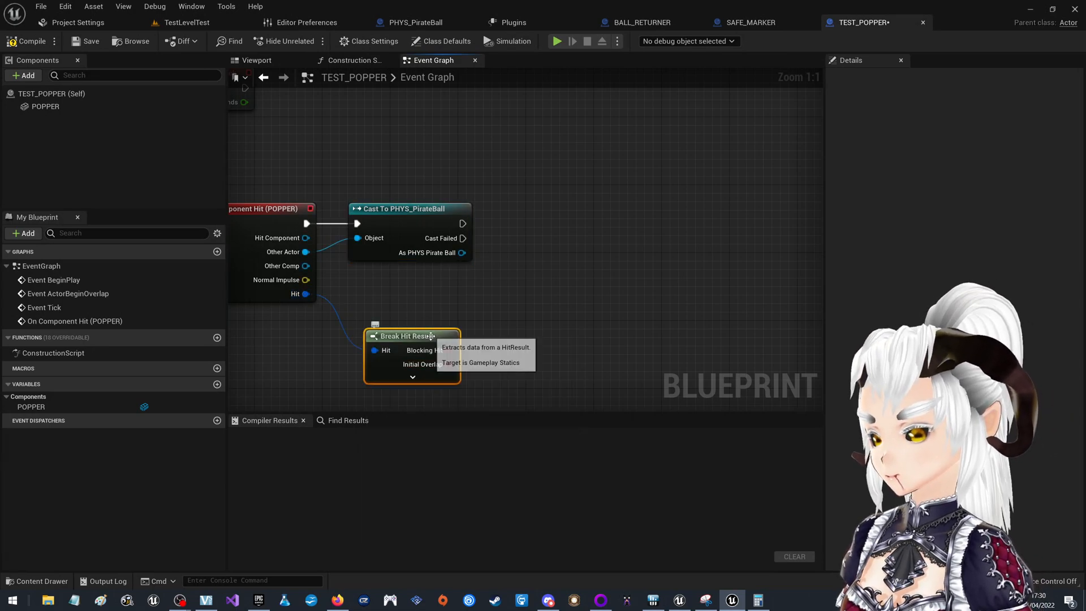
pyautogui.click(411, 377)
pyautogui.moveTo(600, 295); pyautogui.dragTo(538, 206, button='right')
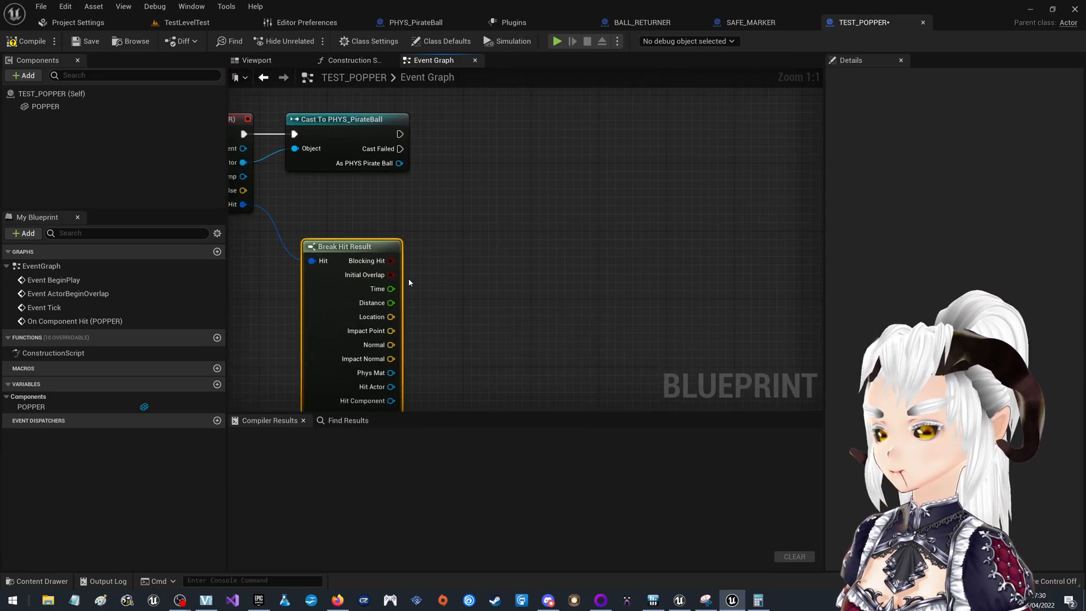
# Add an Add Impulse (Bollider) node from the cast pirate ball, run it after the successful cast and arrange the nodes.
pyautogui.moveTo(373, 248); pyautogui.dragTo(462, 162)
pyautogui.write('add im')
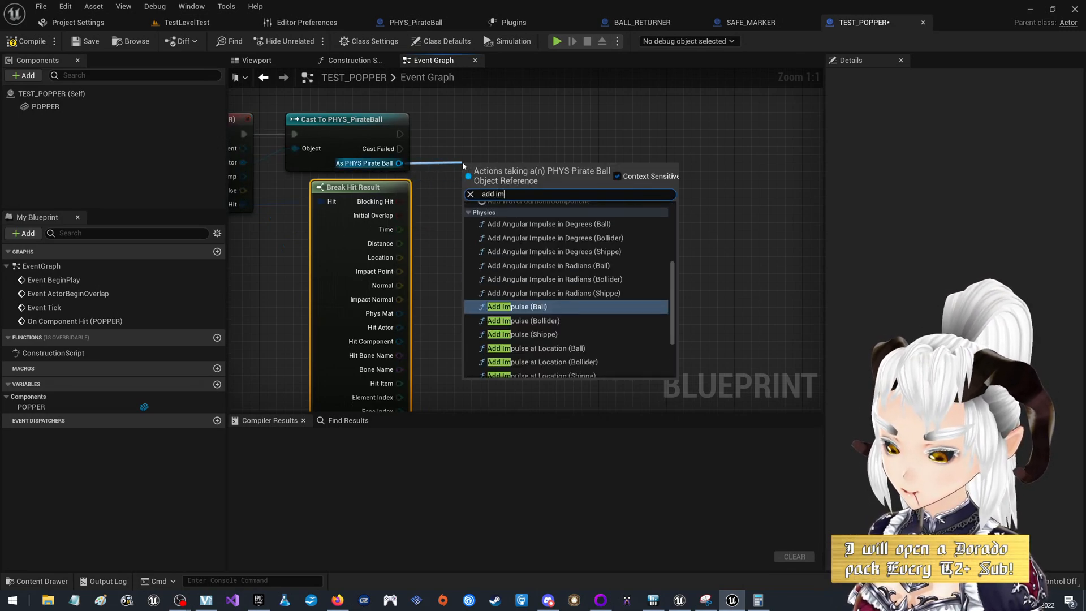
pyautogui.write('p')
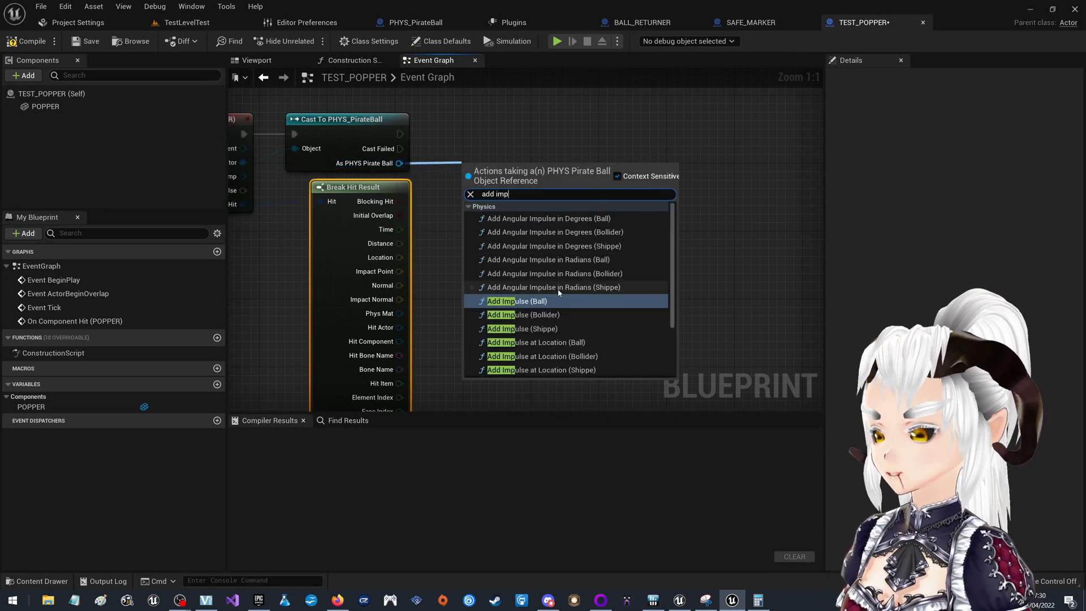
pyautogui.click(559, 316)
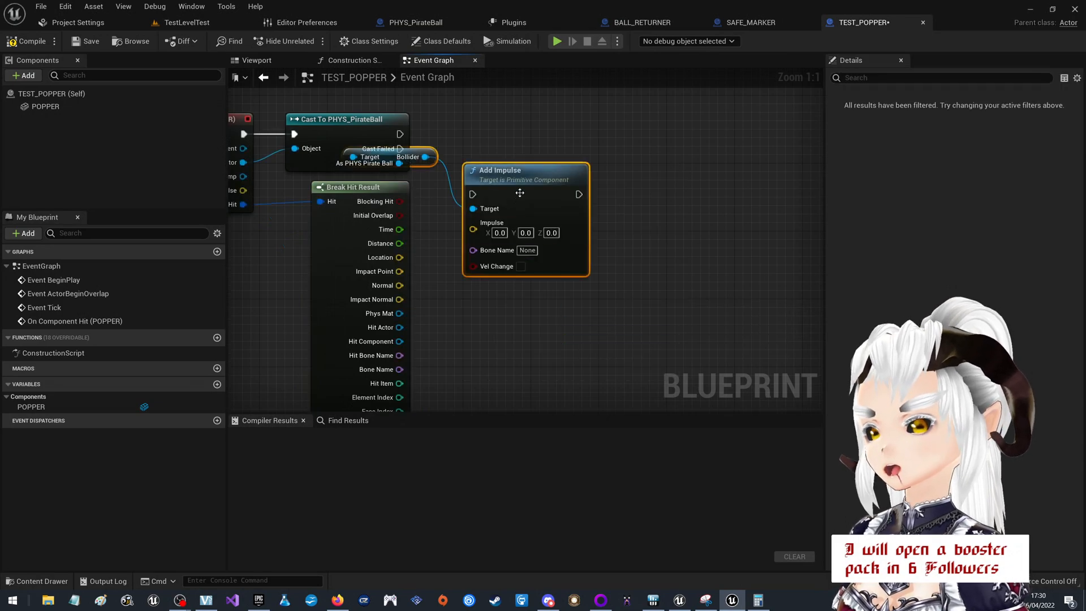
pyautogui.moveTo(519, 197); pyautogui.dragTo(612, 162)
pyautogui.moveTo(477, 125); pyautogui.dragTo(461, 106)
pyautogui.moveTo(400, 134); pyautogui.dragTo(572, 121)
pyautogui.moveTo(470, 107); pyautogui.dragTo(470, 158)
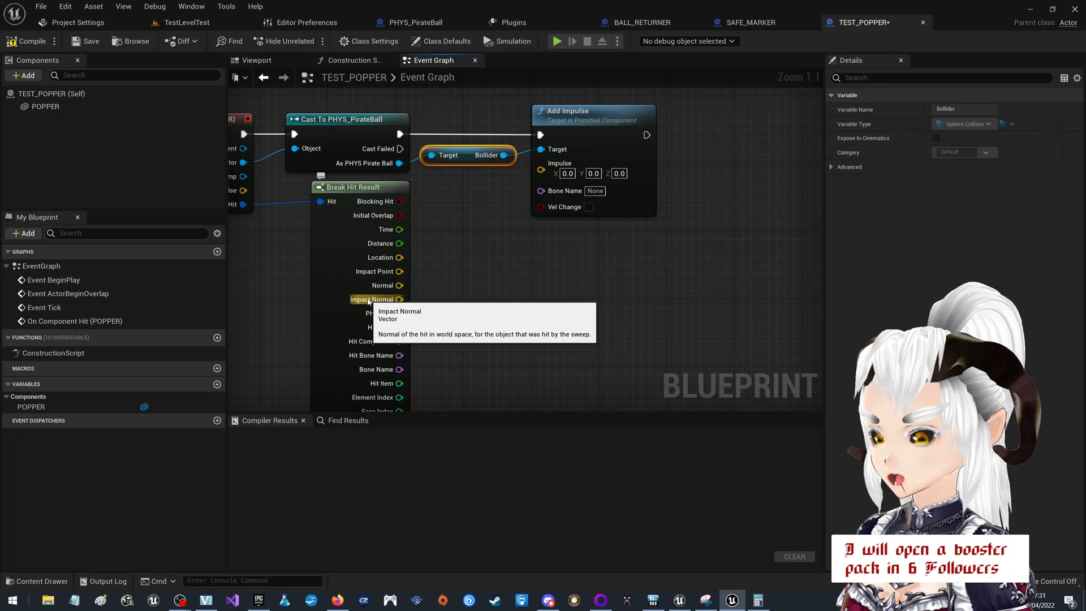
# Add a vector Multiply node fed by the Normal output of Break Hit Result.
pyautogui.scroll(-6, 456, 341)
pyautogui.scroll(6, 425, 331)
pyautogui.scroll(-3, 532, 305)
pyautogui.scroll(2, 484, 267)
pyautogui.scroll(-2, 508, 334)
pyautogui.scroll(3, 472, 192)
pyautogui.scroll(-3, 554, 317)
pyautogui.scroll(2, 487, 189)
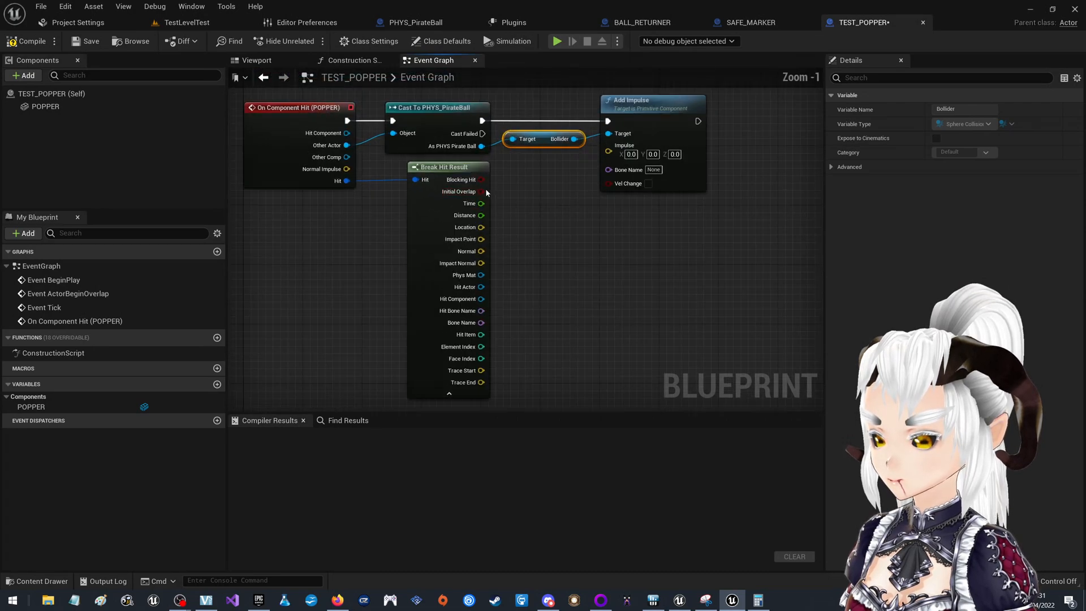
pyautogui.scroll(1, 486, 190)
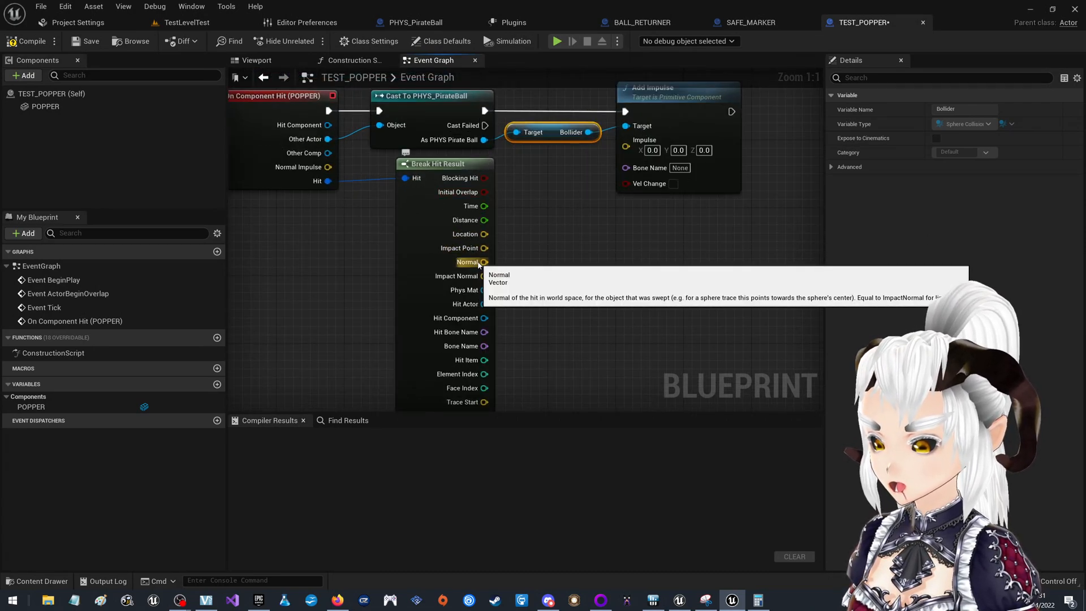
pyautogui.moveTo(484, 262); pyautogui.dragTo(536, 238)
pyautogui.write('*')
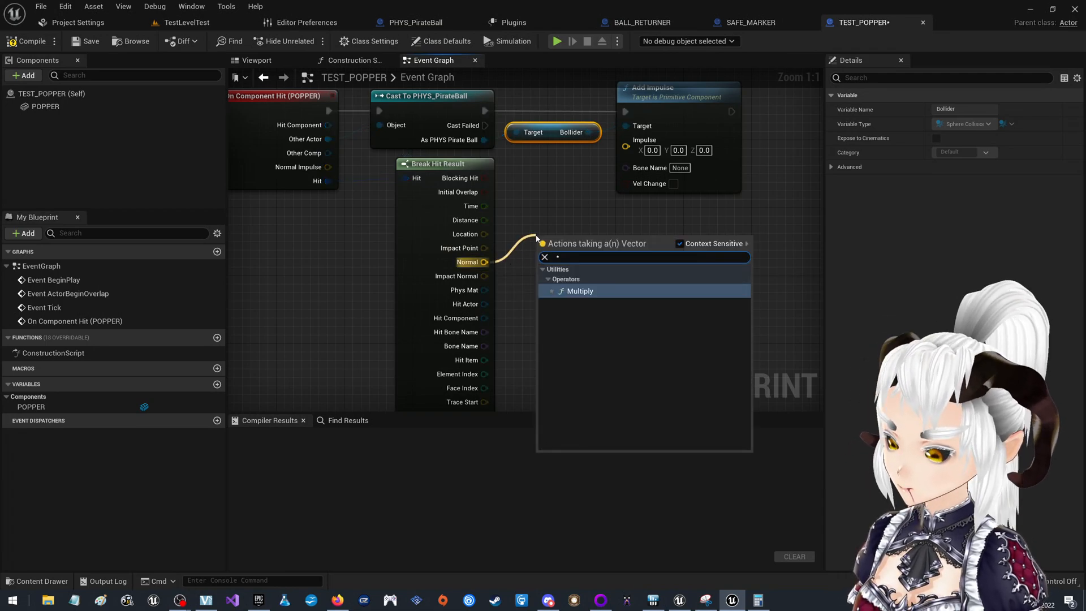
pyautogui.click(641, 289)
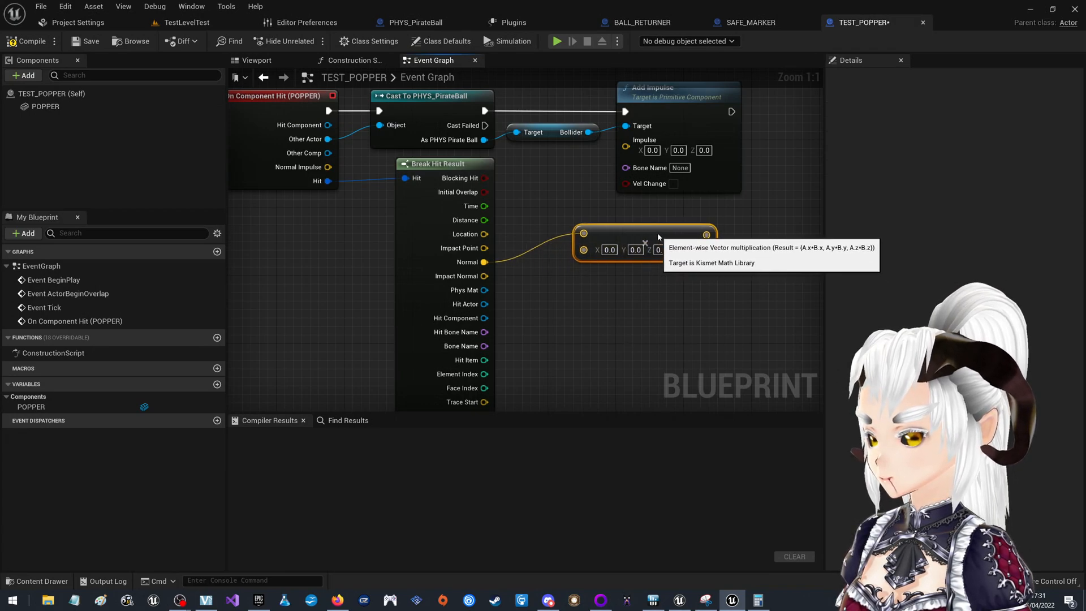
# Space out the Add Impulse and Multiply nodes and enable Vel Change on Add Impulse.
pyautogui.moveTo(690, 198); pyautogui.dragTo(615, 332, button='right')
pyautogui.click(671, 285)
pyautogui.moveTo(598, 233); pyautogui.dragTo(759, 233)
pyautogui.click(598, 205)
pyautogui.moveTo(538, 359); pyautogui.dragTo(640, 333)
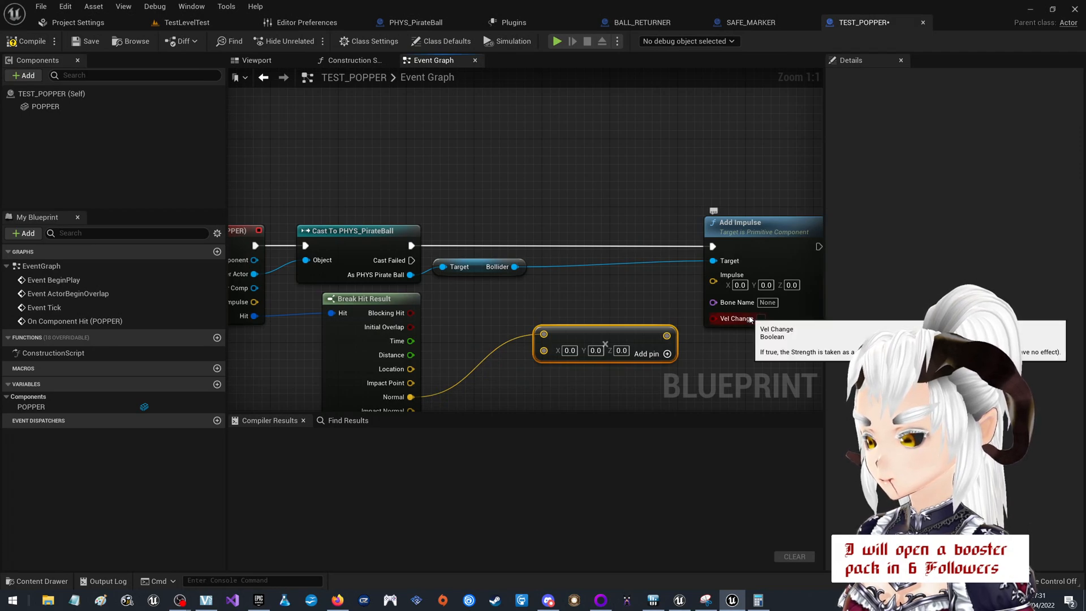
pyautogui.click(762, 318)
# Add a new variable for the popper to the TEST_POPPER blueprint.
pyautogui.moveTo(444, 344); pyautogui.dragTo(428, 275, button='right')
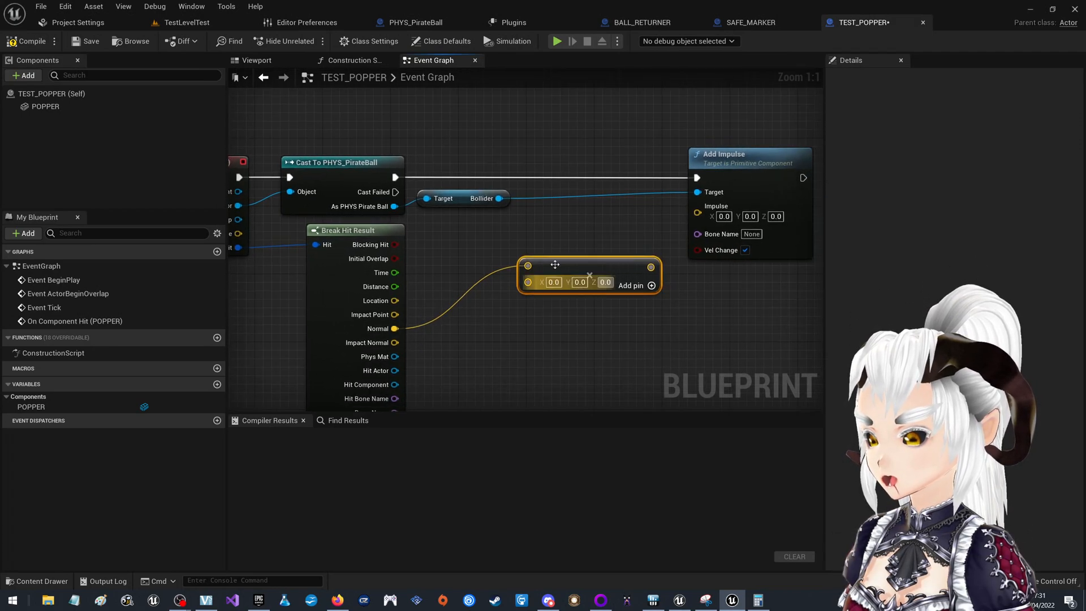
pyautogui.click(217, 384)
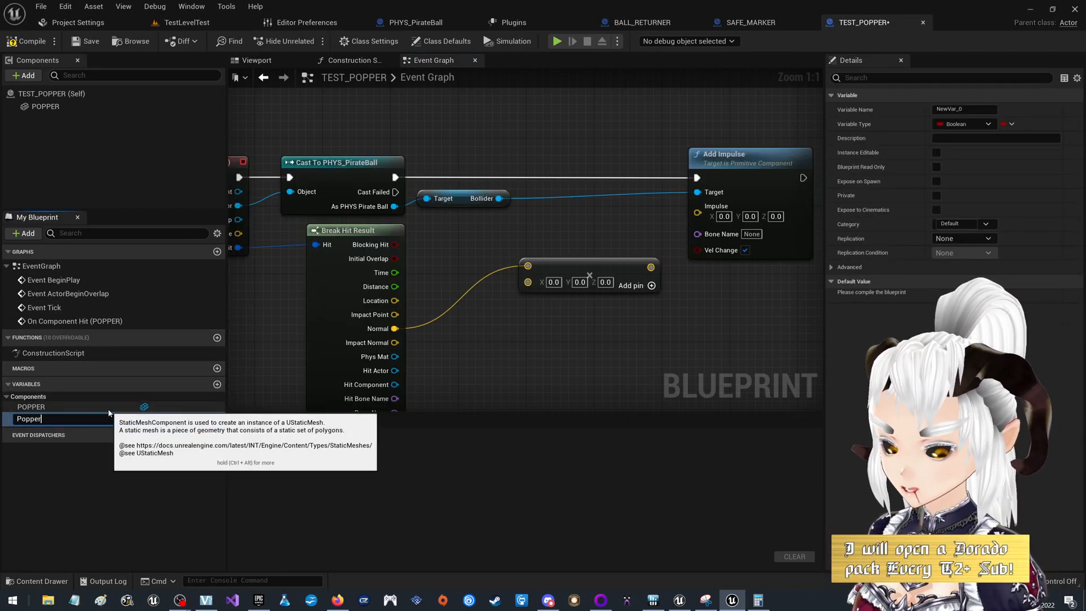
# Name the new blueprint variable PopperPower and set its type to Float.
pyautogui.press('Return')
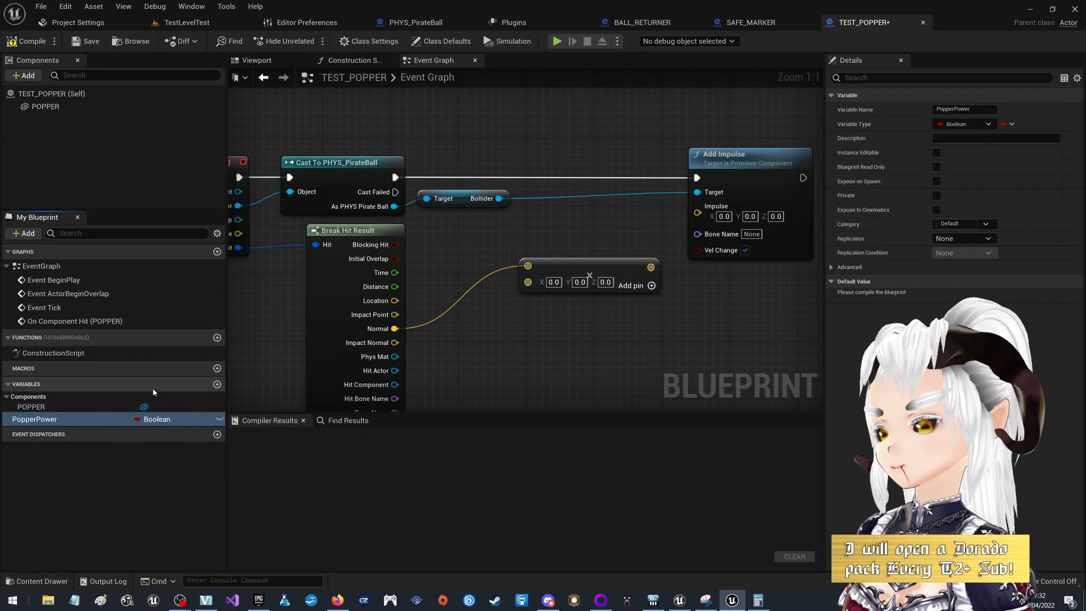
pyautogui.click(154, 419)
pyautogui.click(159, 233)
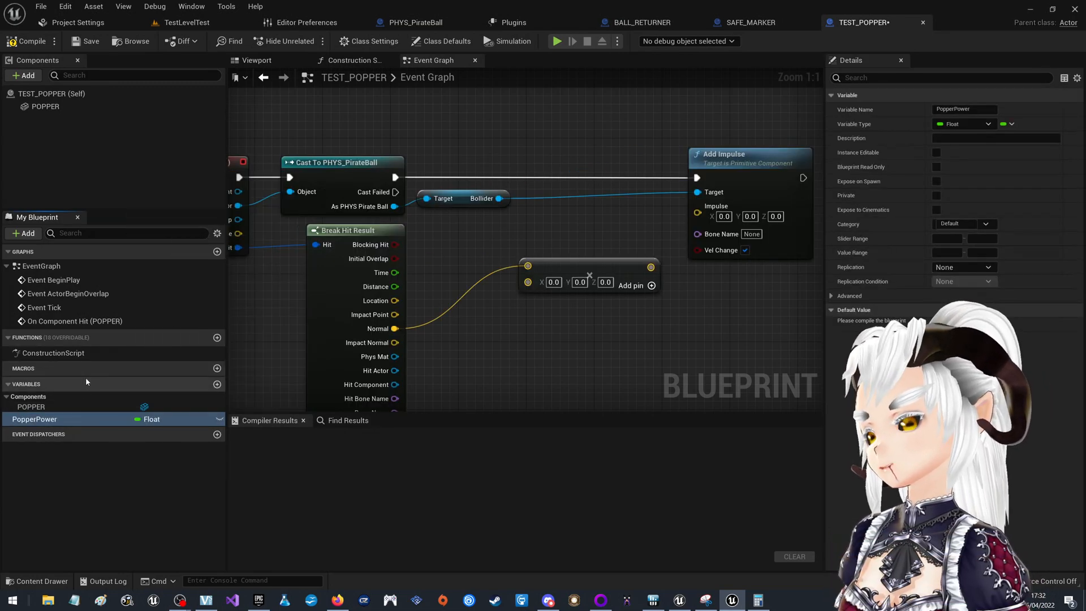
# Add a Popper Power getter, multiply the hit Normal by it, and feed the product into Add Impulse's Impulse input.
pyautogui.keyDown('ctrl'); pyautogui.moveTo(113, 419); pyautogui.dragTo(528, 283); pyautogui.keyUp('ctrl')
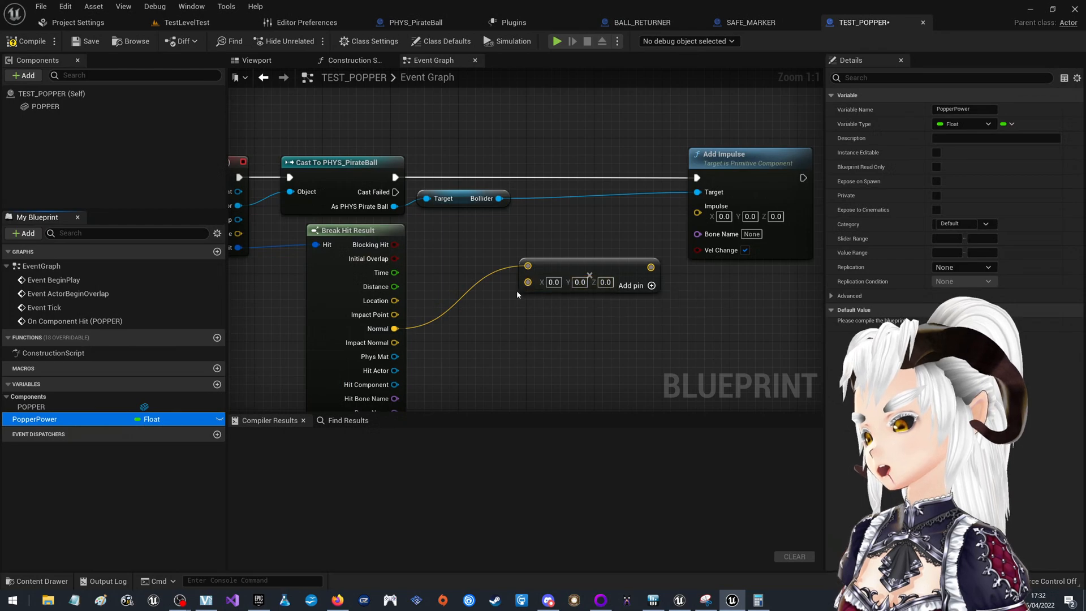
pyautogui.click(504, 325)
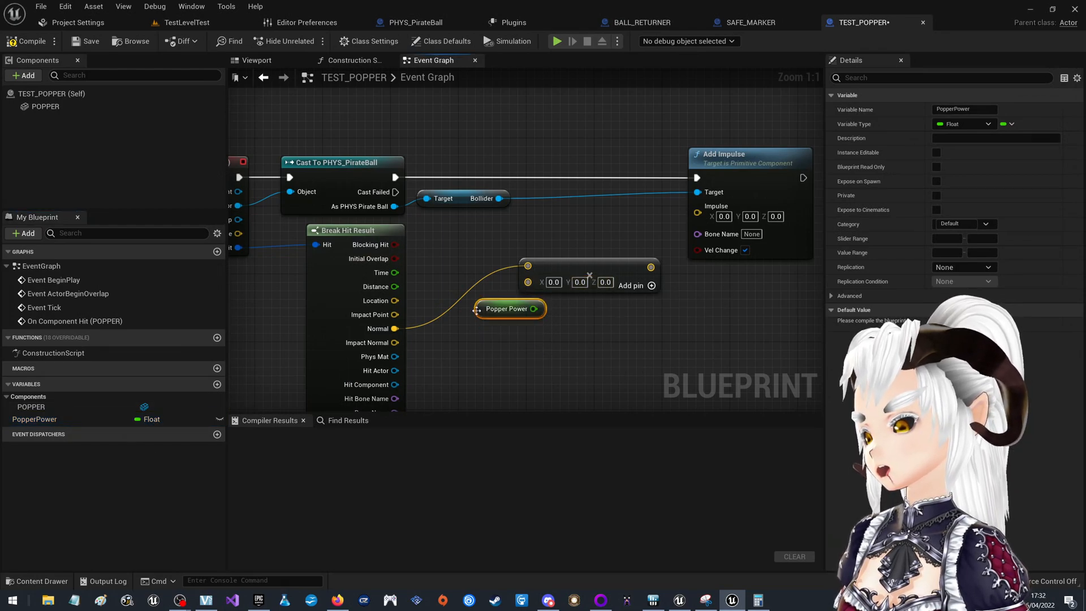
pyautogui.moveTo(507, 311); pyautogui.dragTo(700, 212)
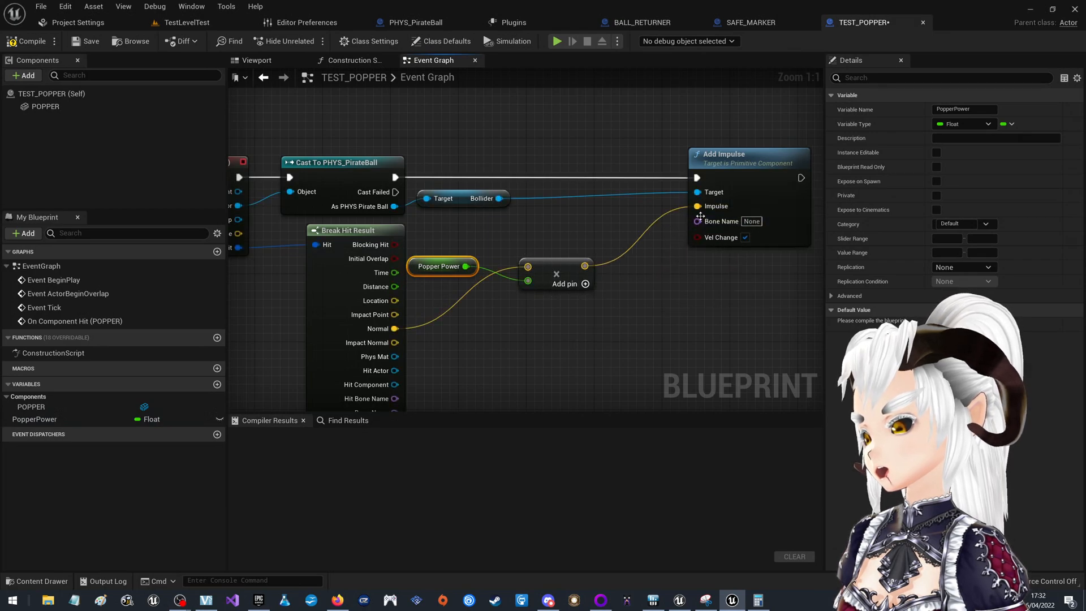
# Make the PopperPower variable instance editable, and compile and save the TEST_POPPER blueprint.
pyautogui.click(218, 419)
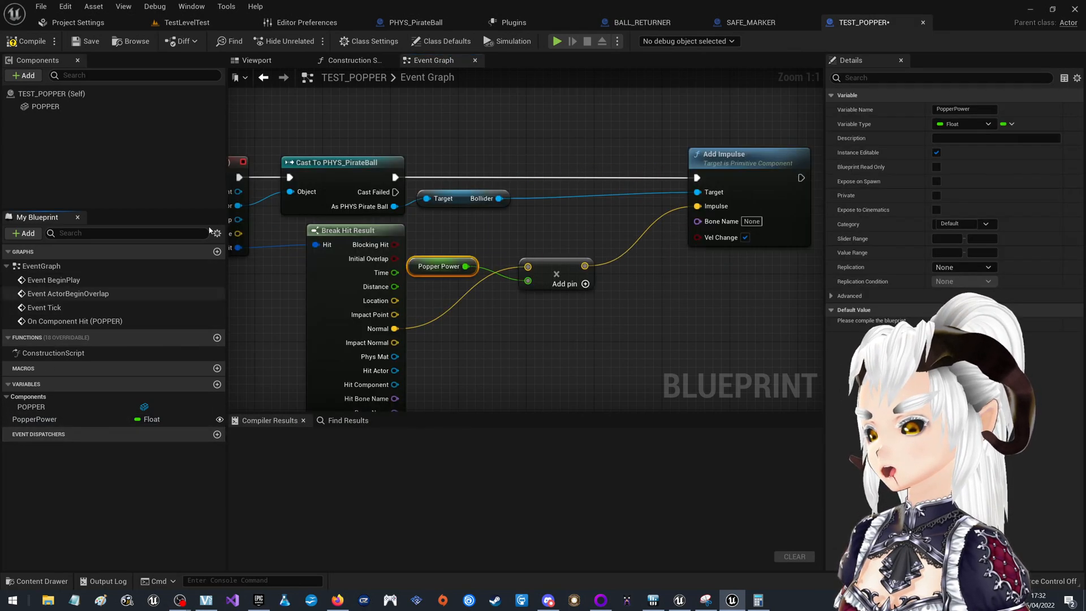
pyautogui.click(26, 41)
pyautogui.click(85, 40)
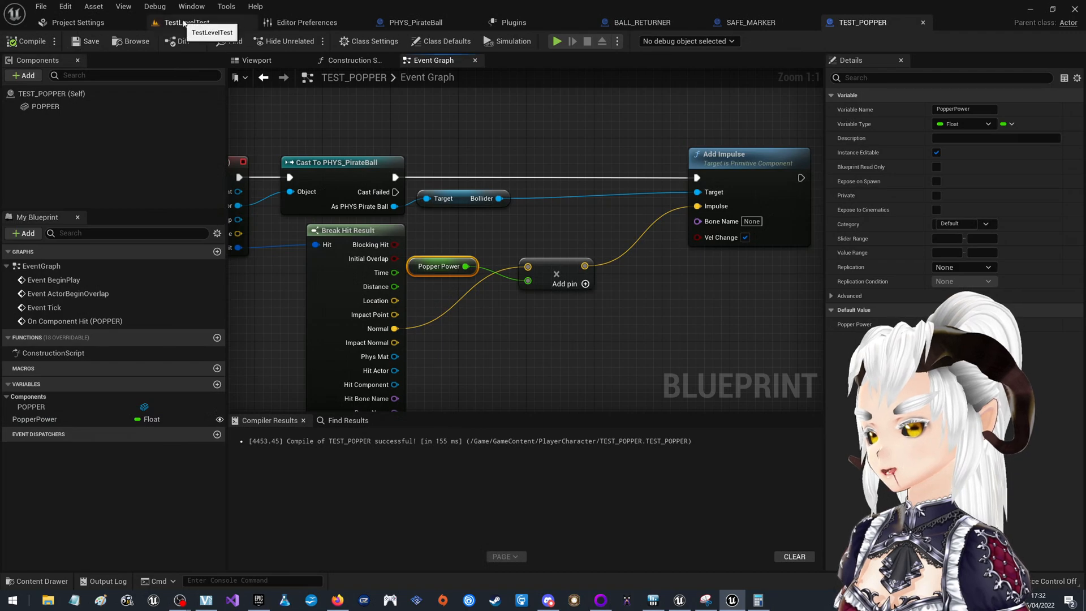
# Place a TEST_POPPER actor in the water in the middle of the TestLevelTest pinball table.
pyautogui.click(201, 23)
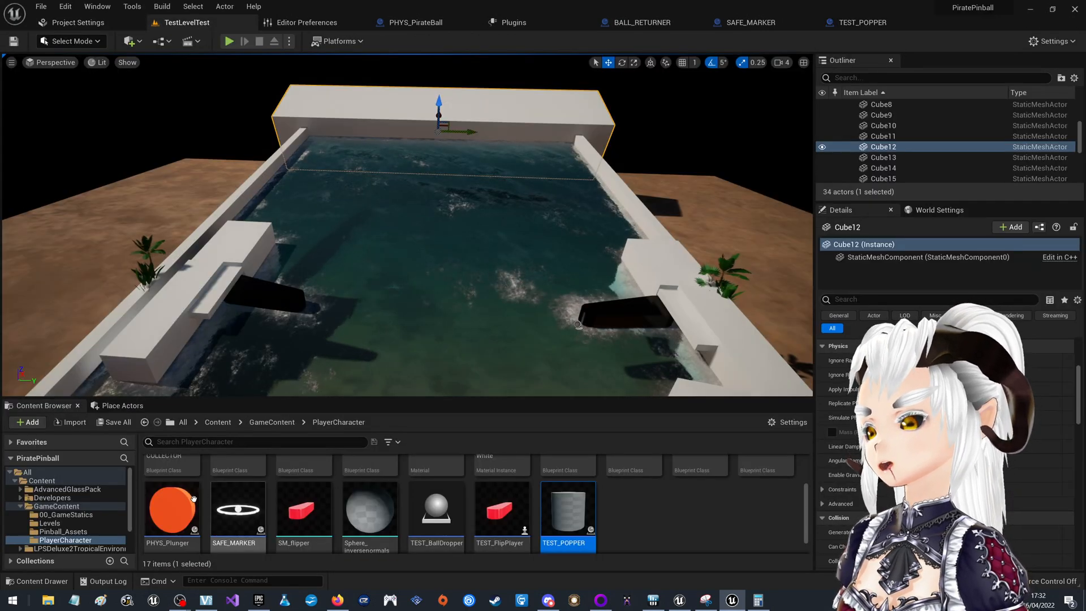
pyautogui.moveTo(461, 253); pyautogui.dragTo(453, 226)
pyautogui.press('w')
pyautogui.moveTo(453, 225); pyautogui.dragTo(453, 225, button='right')
pyautogui.press('w')
pyautogui.scroll(-4, 939, 441)
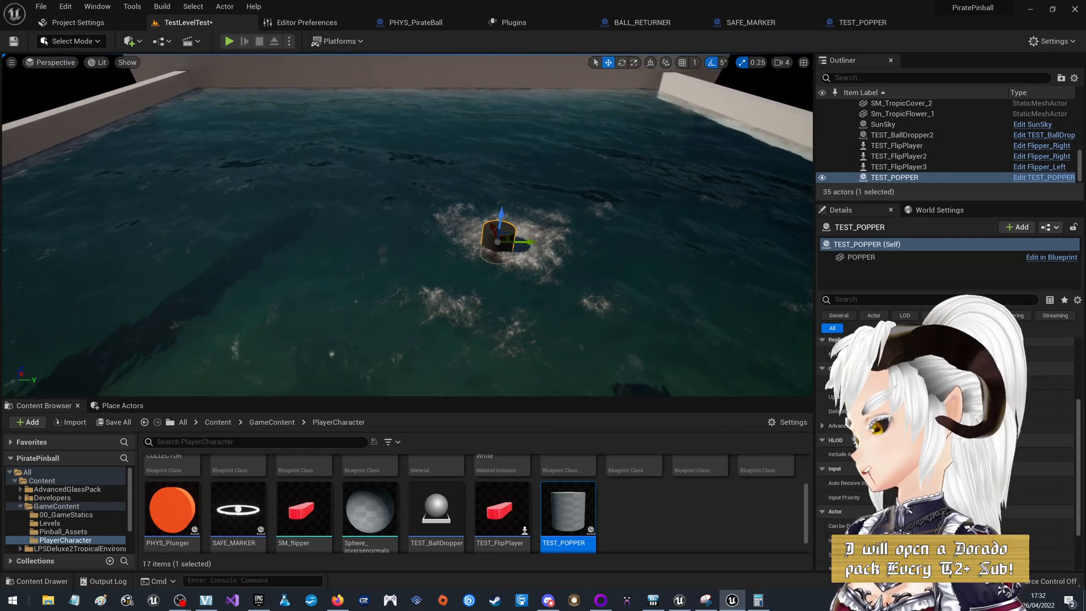
# Assign BoneWeightMaterial to the POPPER cylinder in TEST_POPPER and preview the mesh in the blueprint viewport.
pyautogui.click(829, 24)
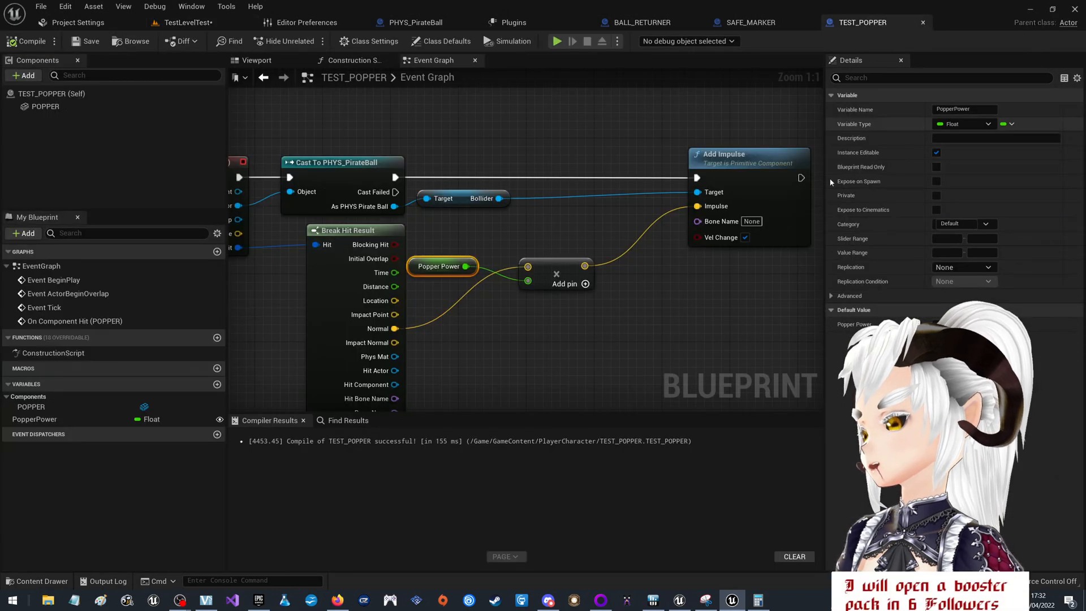
pyautogui.click(59, 106)
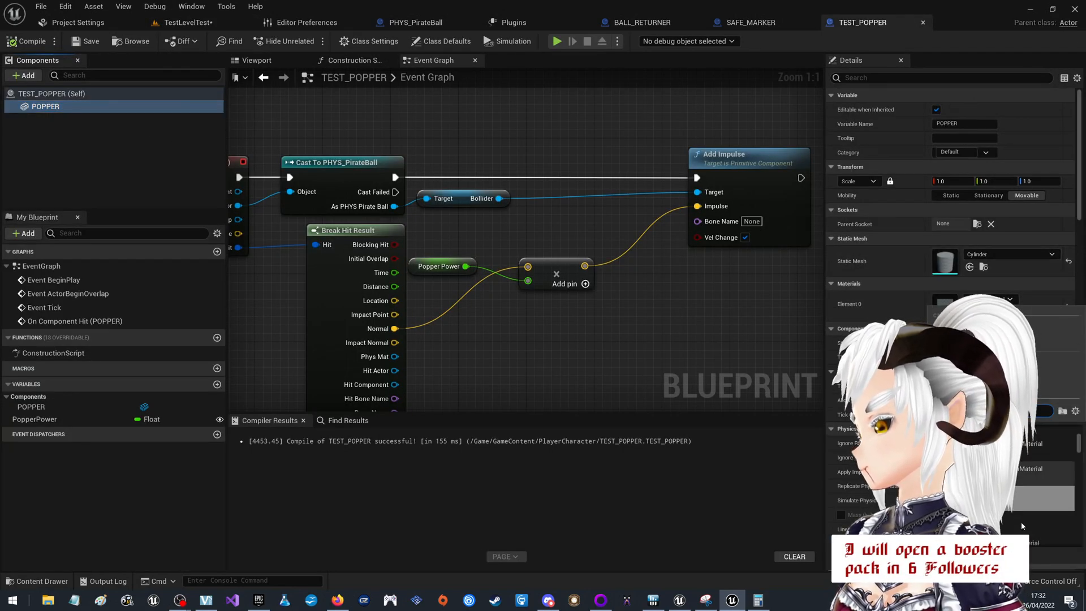
pyautogui.scroll(5, 1021, 519)
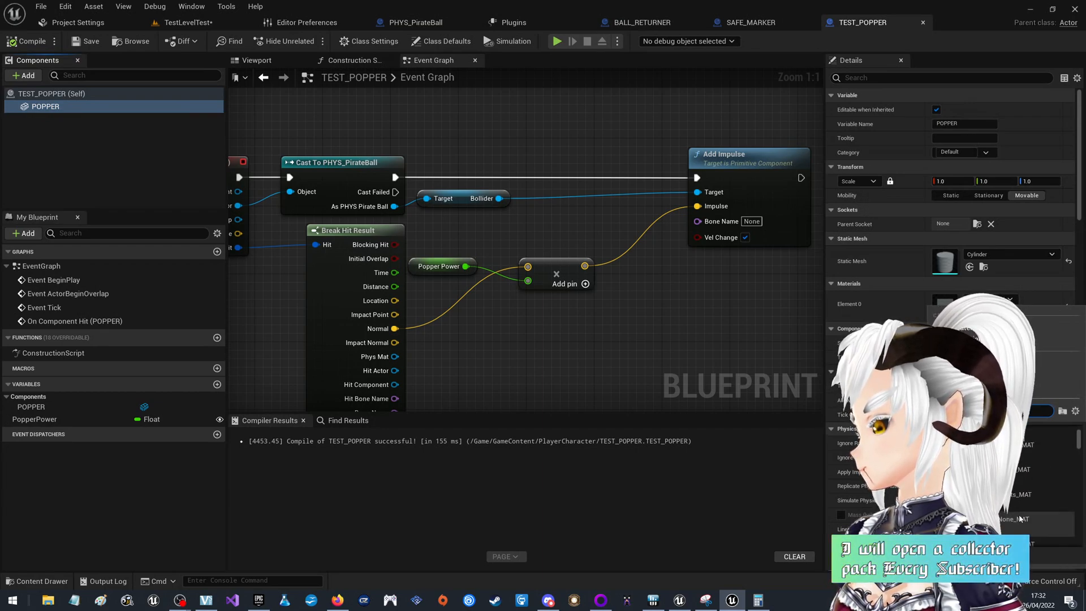
pyautogui.scroll(3, 1020, 514)
pyautogui.scroll(5, 1017, 487)
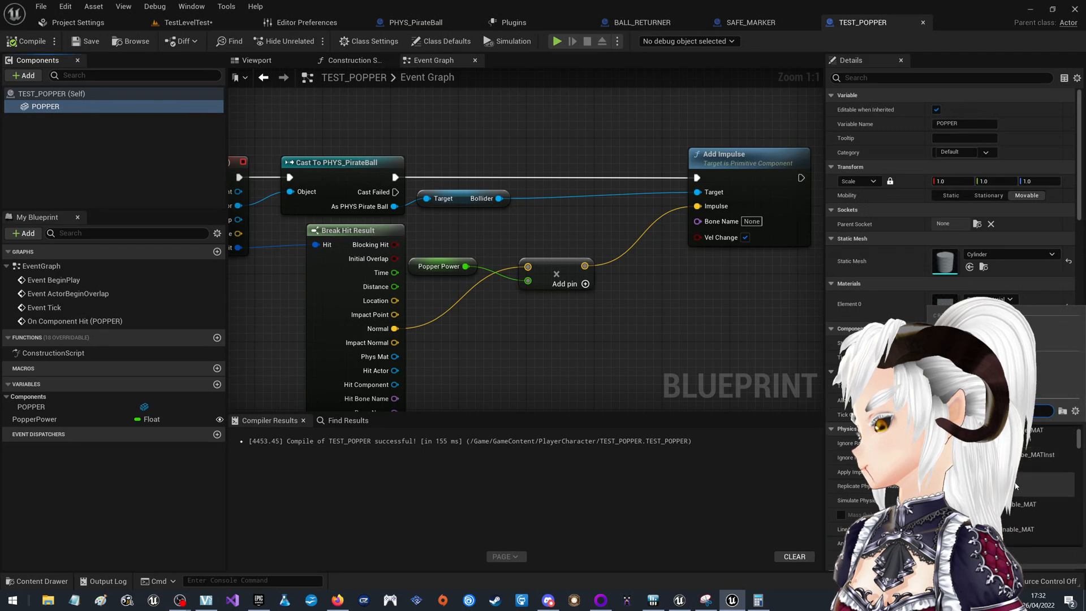
pyautogui.click(1012, 500)
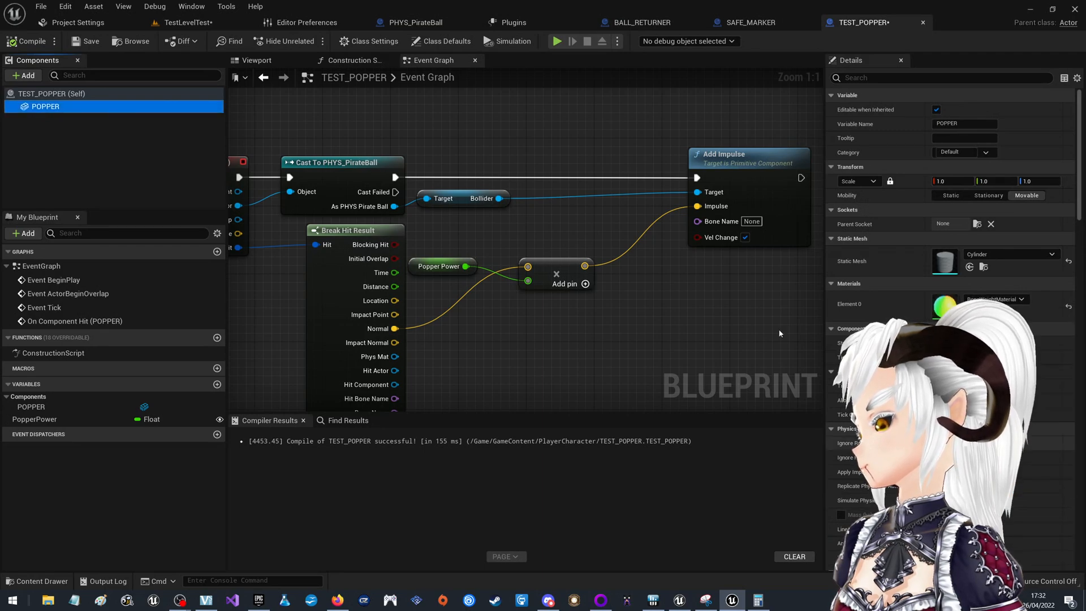
pyautogui.click(257, 60)
pyautogui.moveTo(526, 240); pyautogui.dragTo(622, 243, button='right')
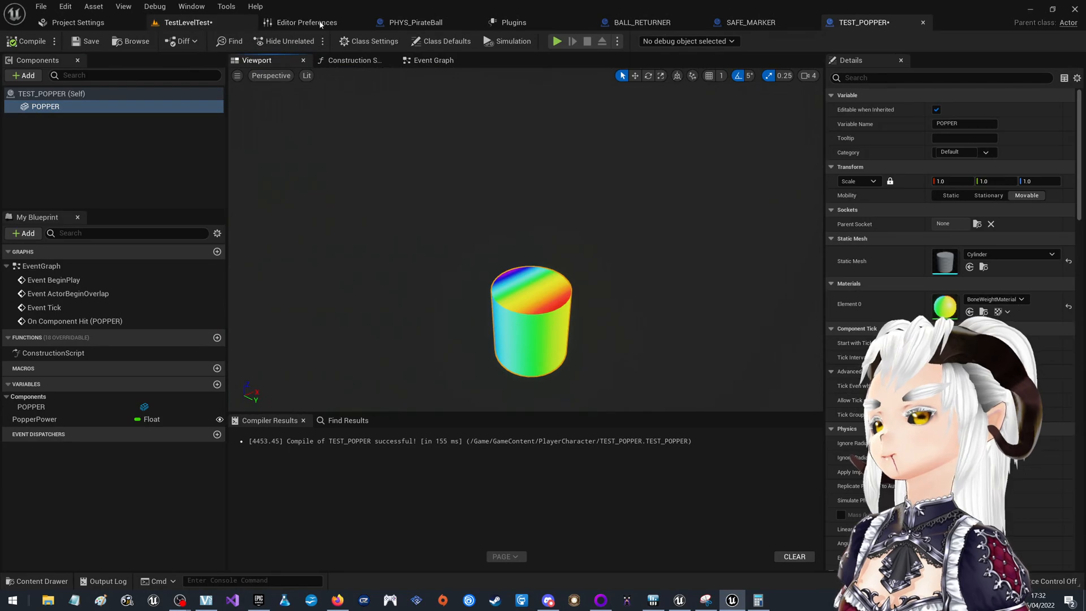
# Examine the placed popper's material up close in TestLevelTest.
pyautogui.click(172, 22)
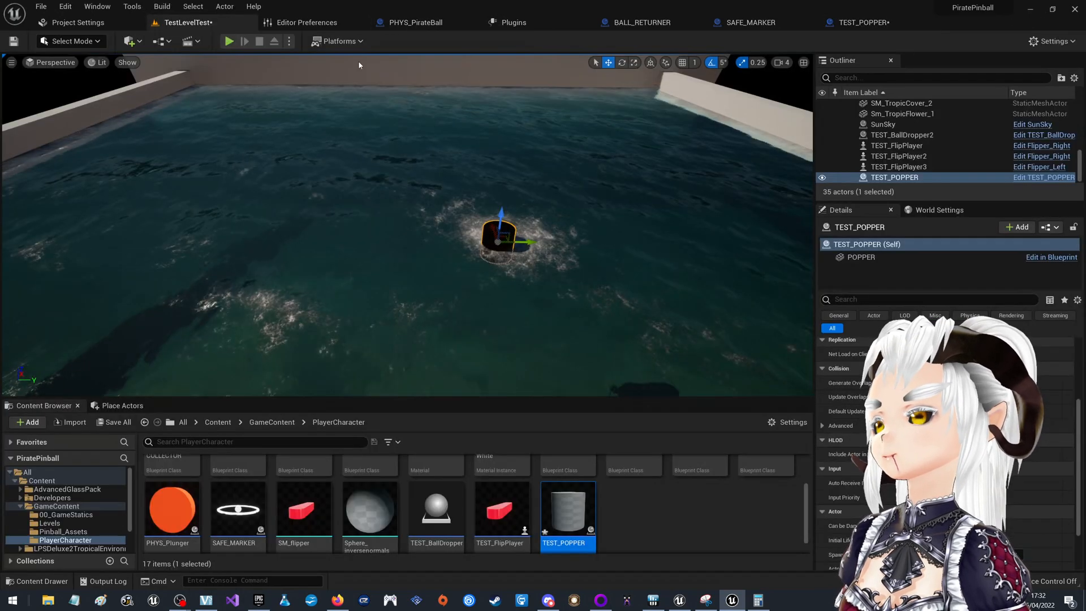
pyautogui.press('w')
pyautogui.moveTo(408, 227); pyautogui.dragTo(305, 226, button='right')
pyautogui.moveTo(514, 159); pyautogui.dragTo(532, 125, button='right')
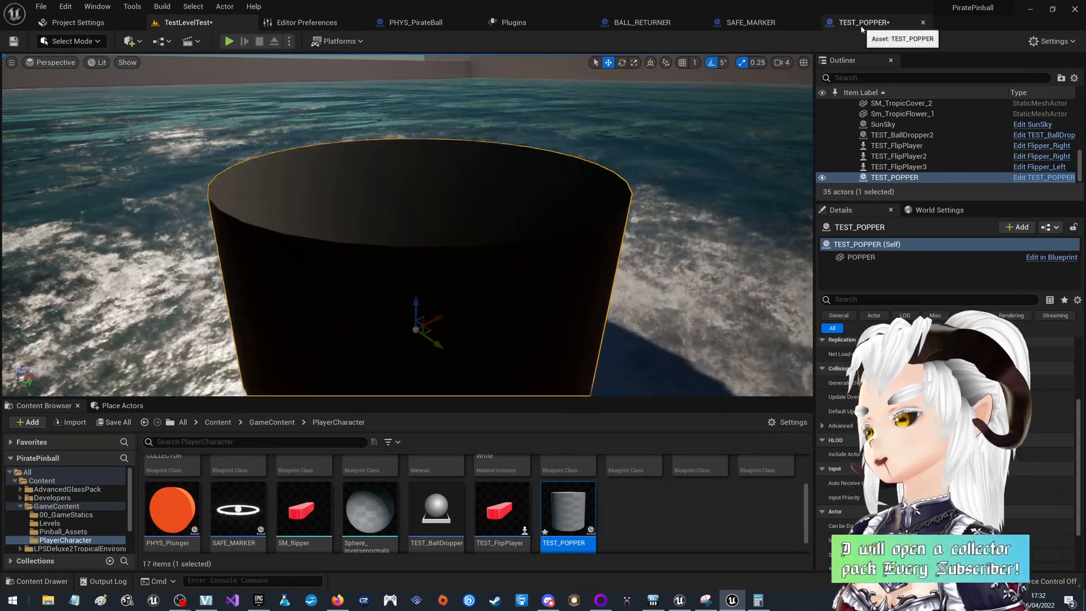
# Change the POPPER cylinder's material to BasicAsset03, and compile and save the blueprint.
pyautogui.click(857, 23)
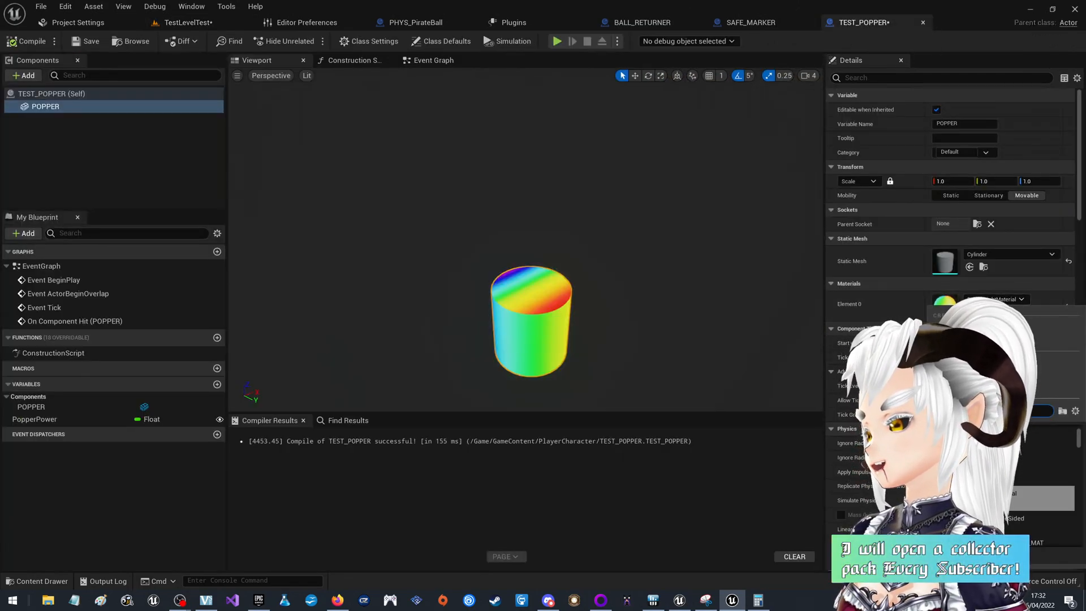
pyautogui.click(981, 472)
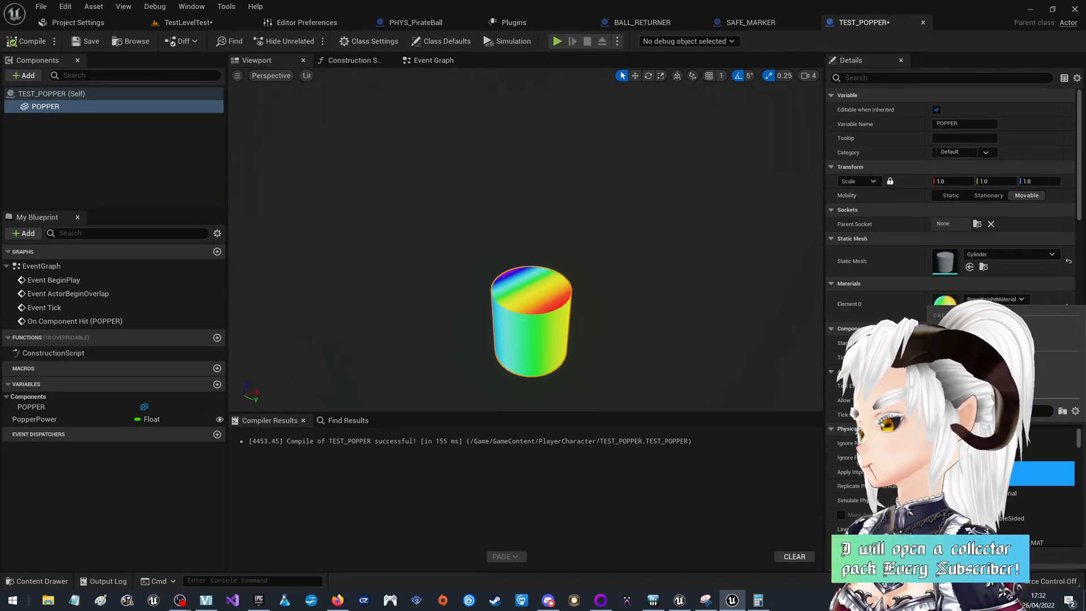
pyautogui.click(1009, 299)
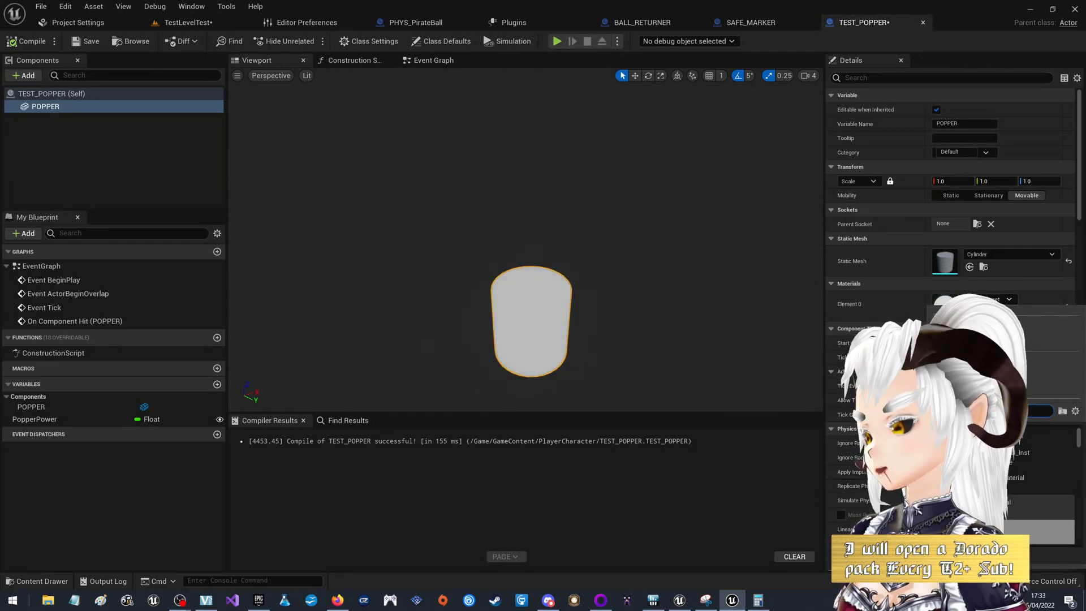
pyautogui.click(982, 500)
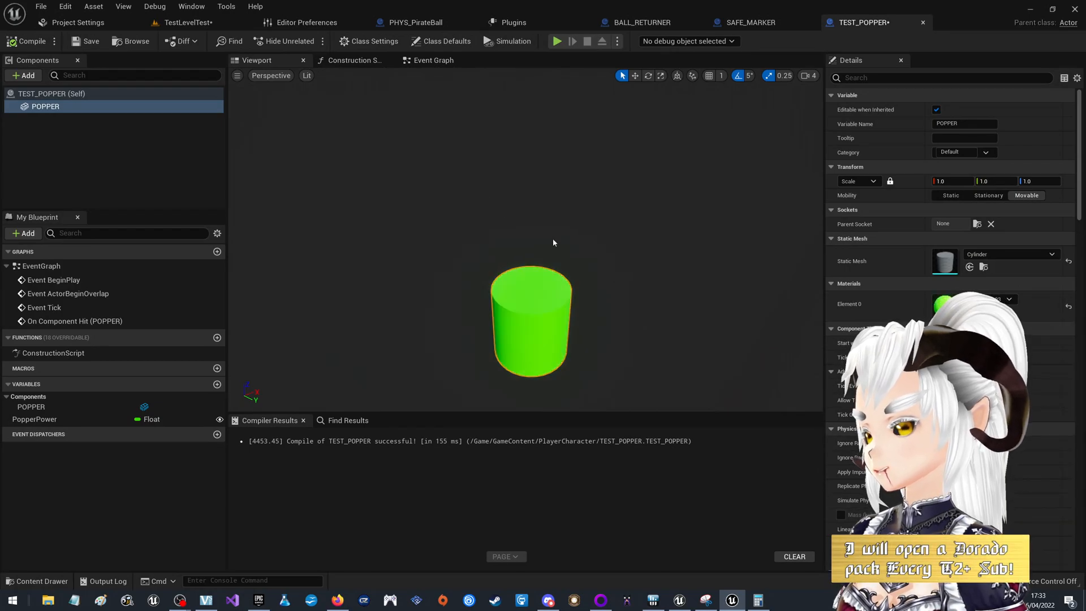
pyautogui.click(27, 42)
pyautogui.click(98, 42)
# Raise the placed TEST_POPPER actor in the level so more of it sits above the water surface.
pyautogui.click(189, 22)
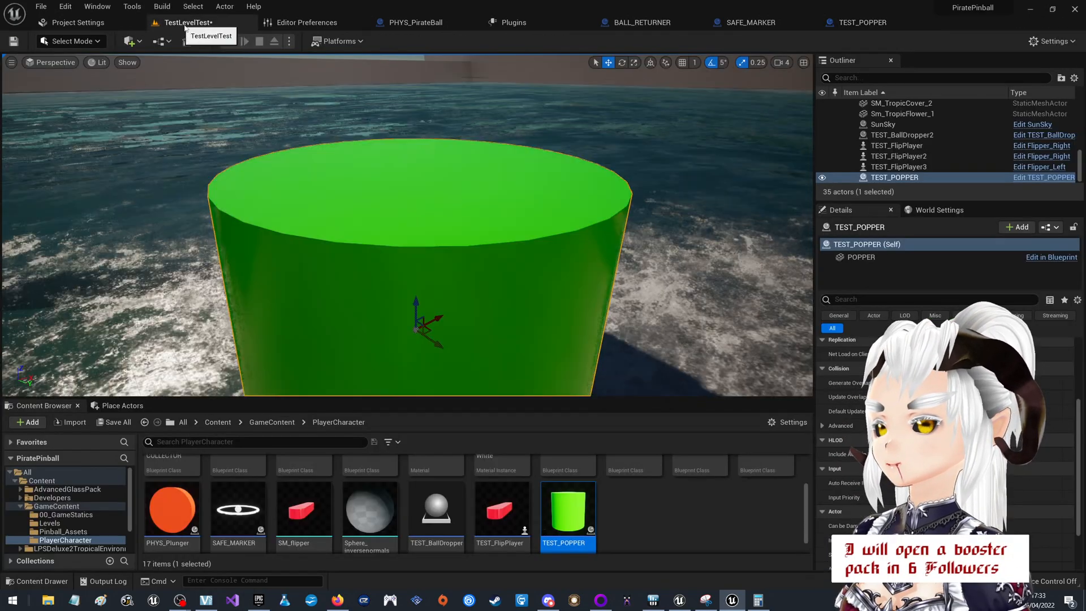
pyautogui.scroll(-6, 606, 332)
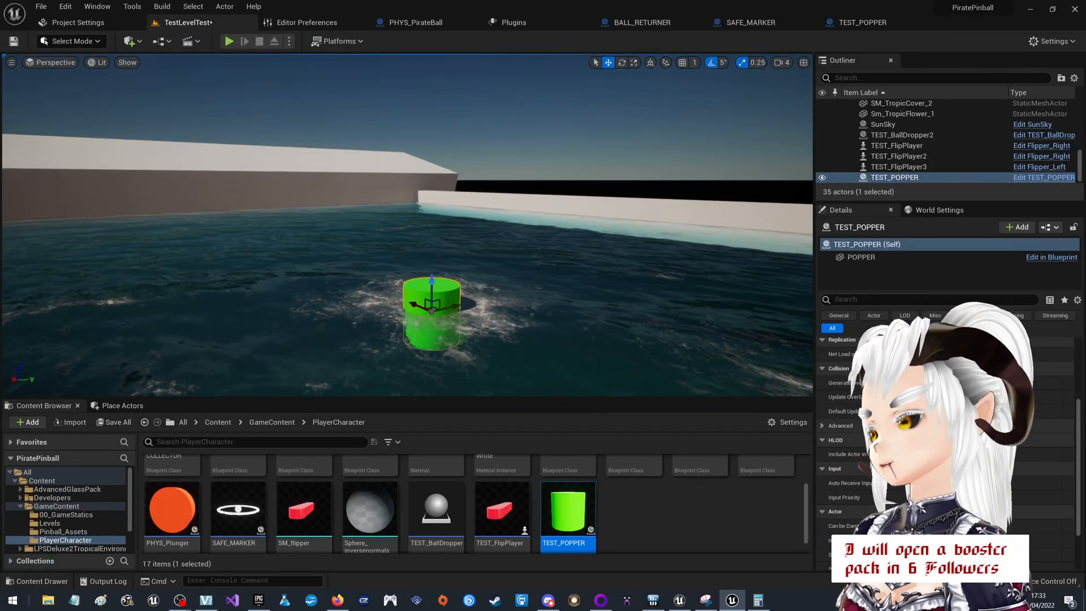
pyautogui.moveTo(432, 279); pyautogui.dragTo(432, 256)
pyautogui.scroll(5, 940, 390)
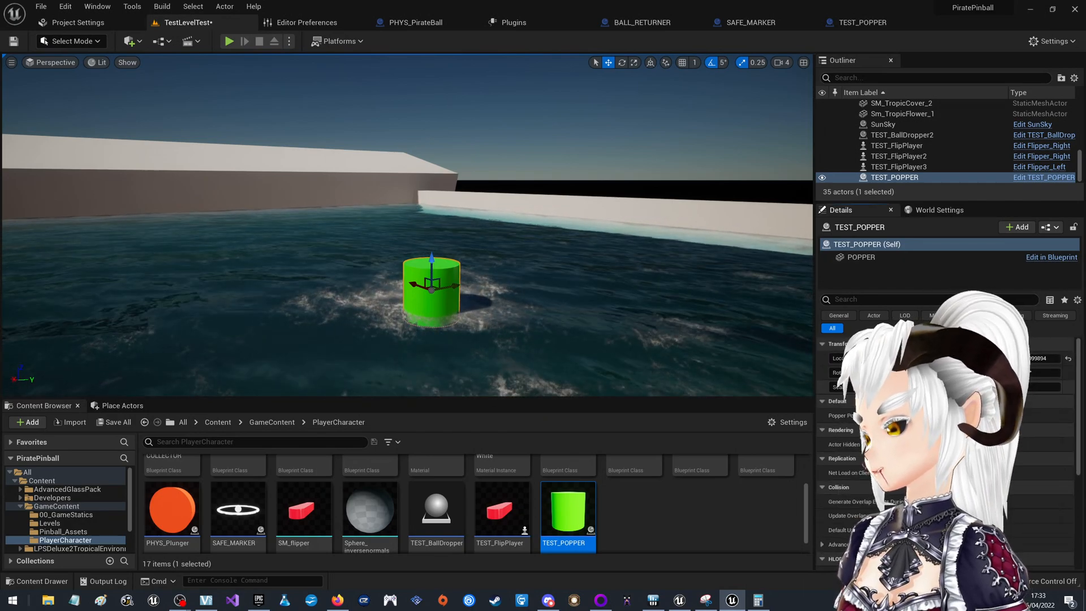
# Set the placed popper's scale to 5 and position it in the open water between the side walls.
pyautogui.click(933, 387)
pyautogui.write('5')
pyautogui.press('Return')
pyautogui.moveTo(430, 226); pyautogui.dragTo(455, 232, button='right')
pyautogui.press('s')
pyautogui.press('w')
pyautogui.moveTo(458, 255); pyautogui.dragTo(411, 240)
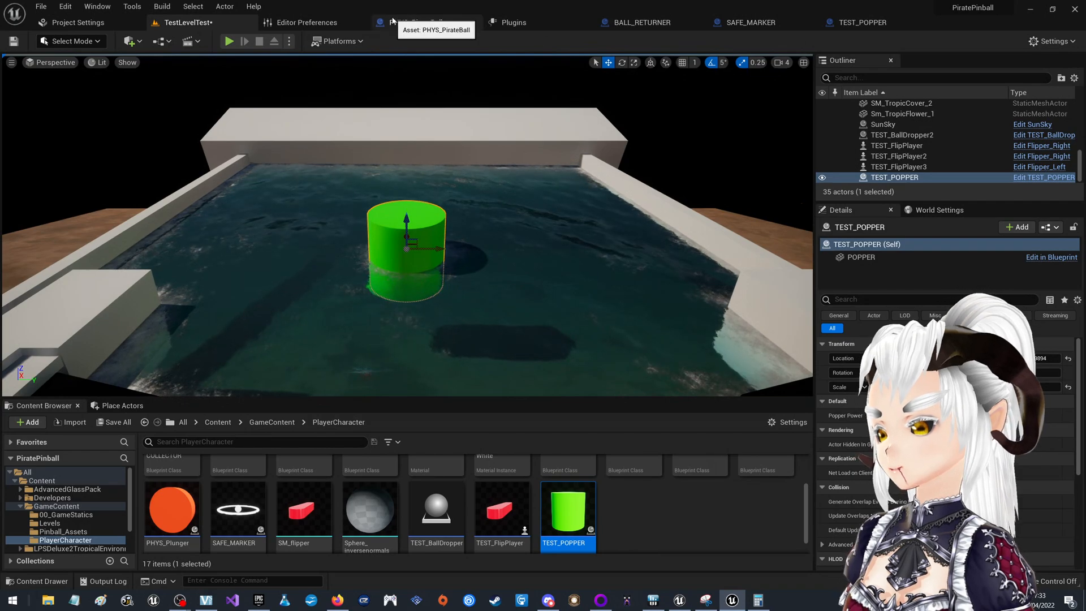
# Move the Add Impulse node closer to the multiply node in TEST_POPPER's event graph, and compile and save the blueprint.
pyautogui.click(862, 22)
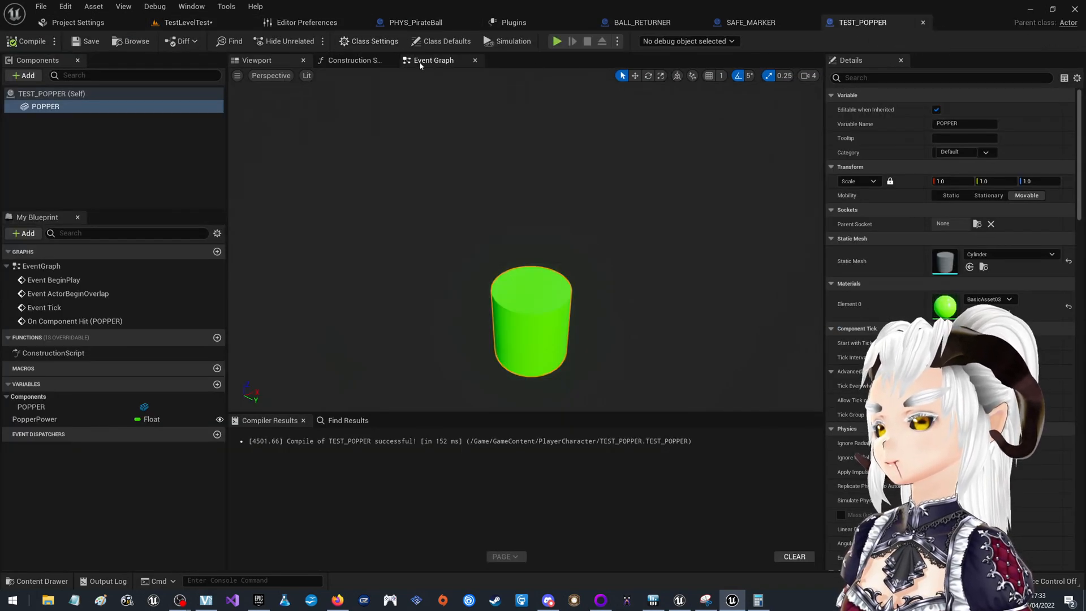
pyautogui.click(447, 60)
pyautogui.scroll(-2, 563, 306)
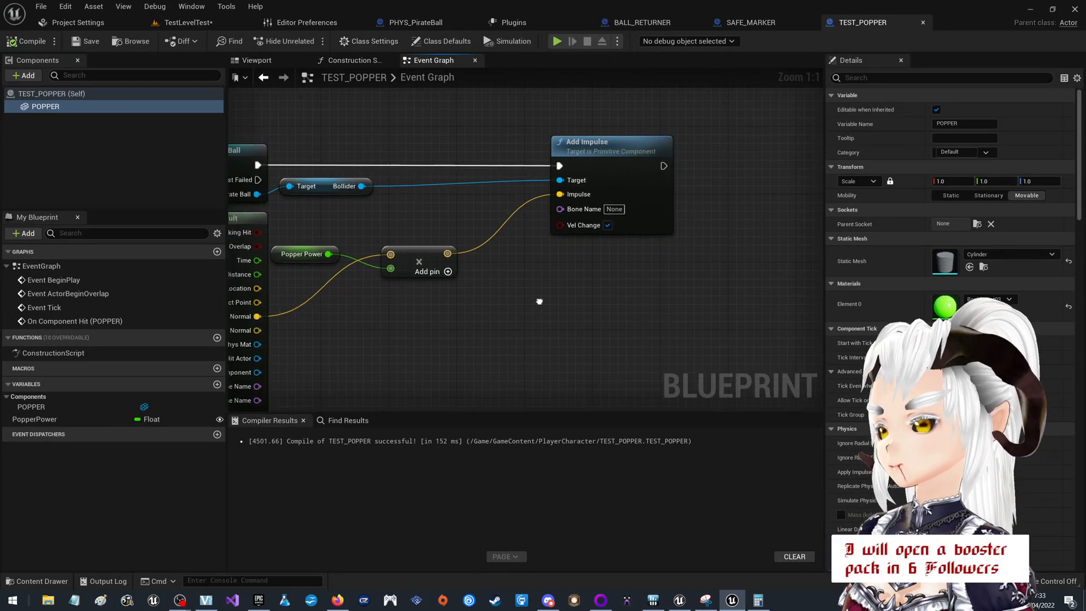
pyautogui.moveTo(758, 291); pyautogui.dragTo(665, 285, button='right')
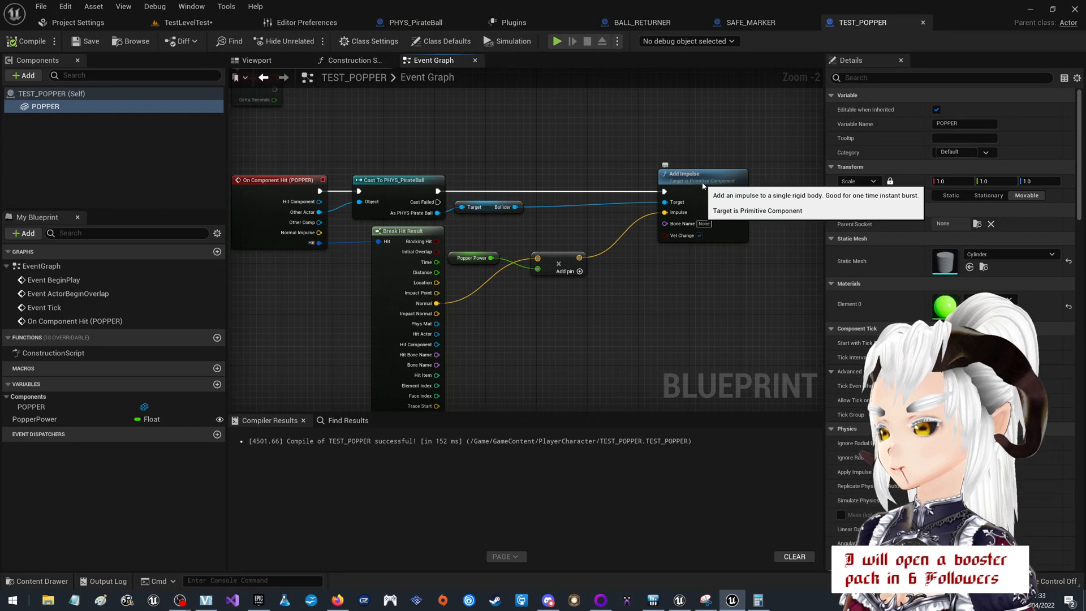
pyautogui.moveTo(702, 181); pyautogui.dragTo(676, 182)
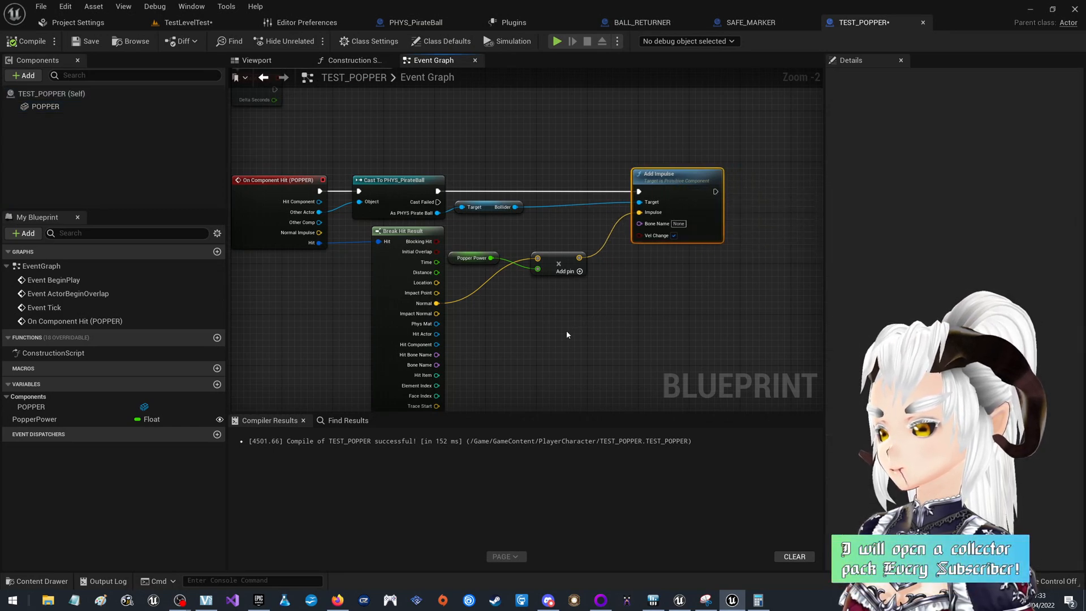
pyautogui.moveTo(565, 334); pyautogui.dragTo(577, 287, button='right')
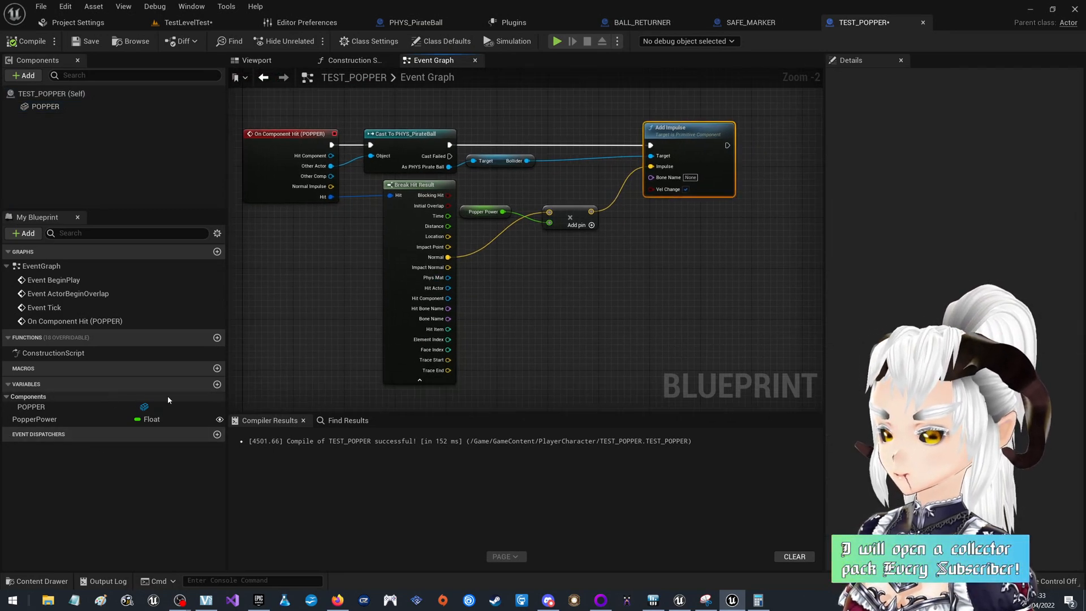
pyautogui.click(68, 425)
pyautogui.click(25, 42)
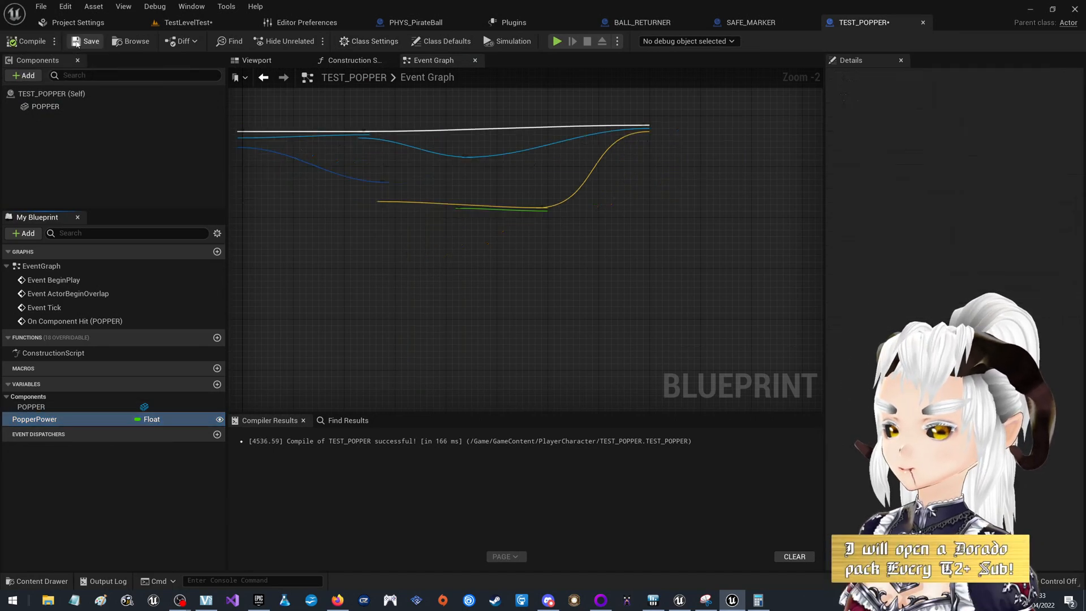
# Save TestLevelTest and play it full screen to test the popper.
pyautogui.click(187, 23)
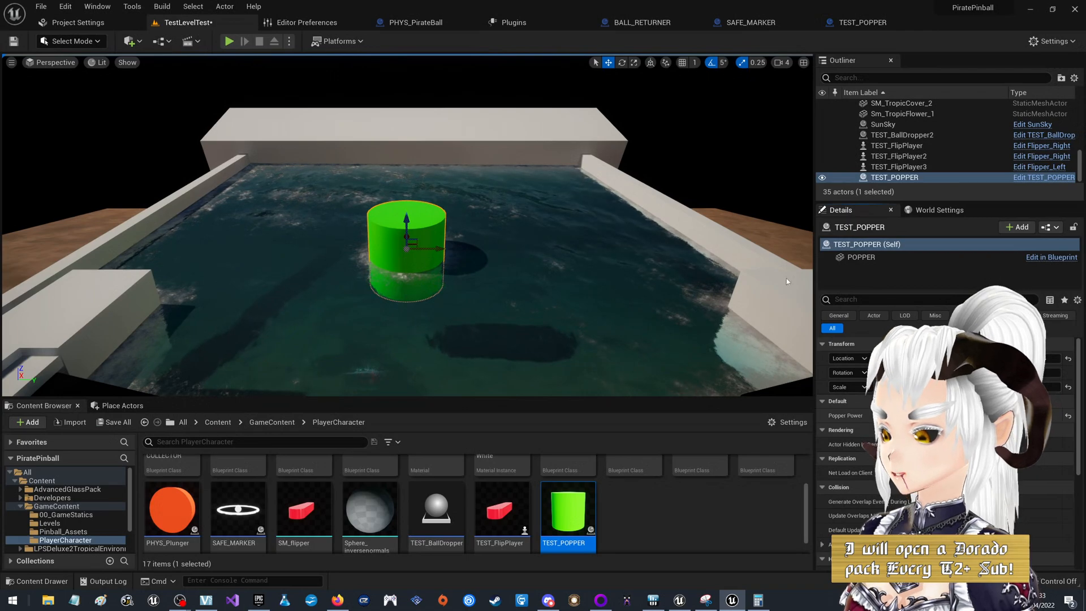
pyautogui.click(13, 41)
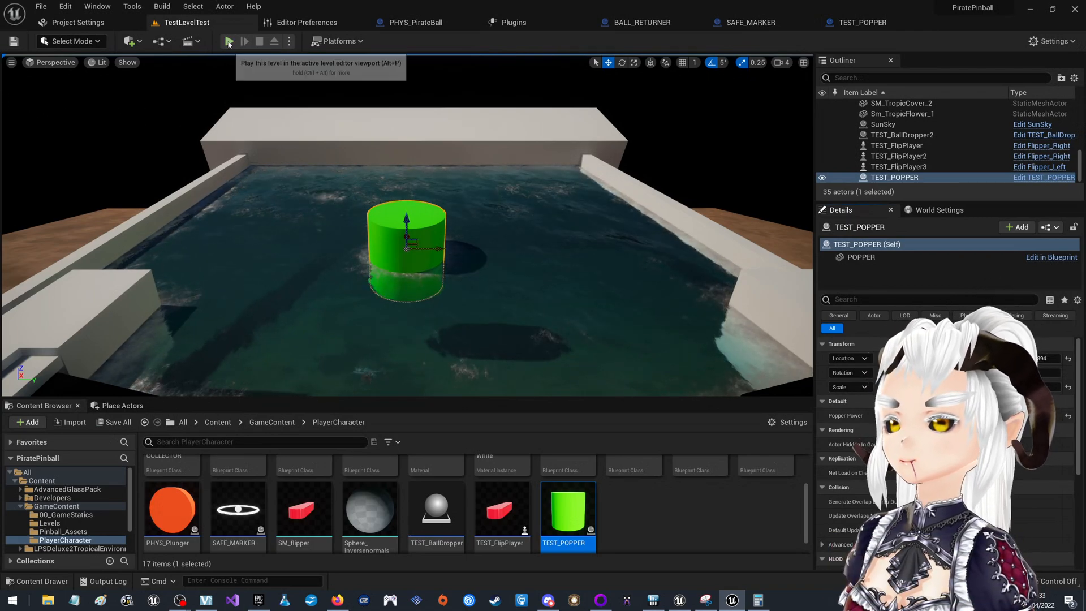
pyautogui.click(229, 41)
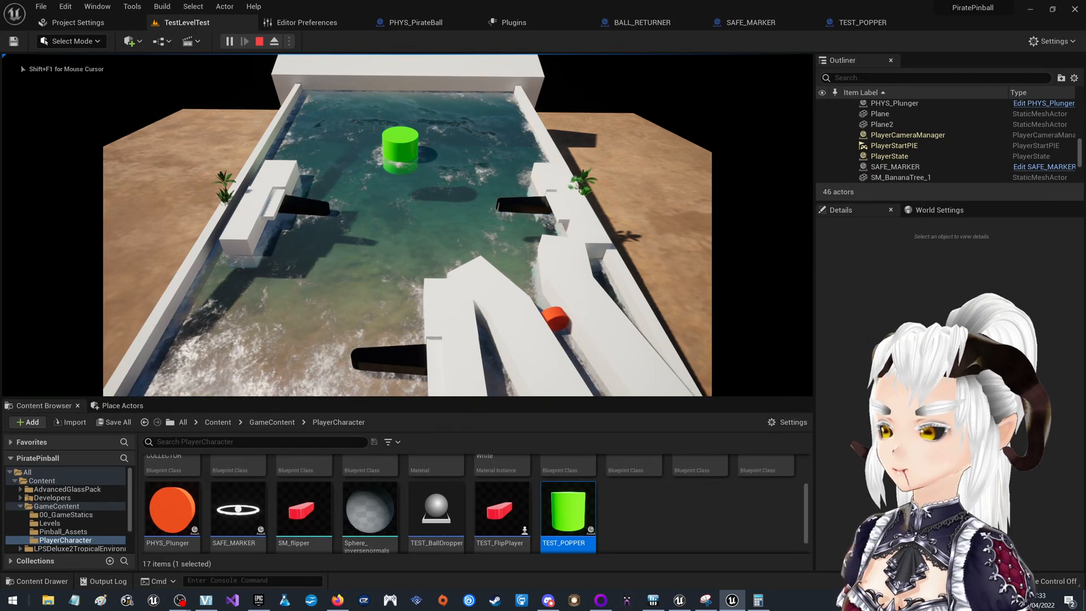
pyautogui.press('F11')
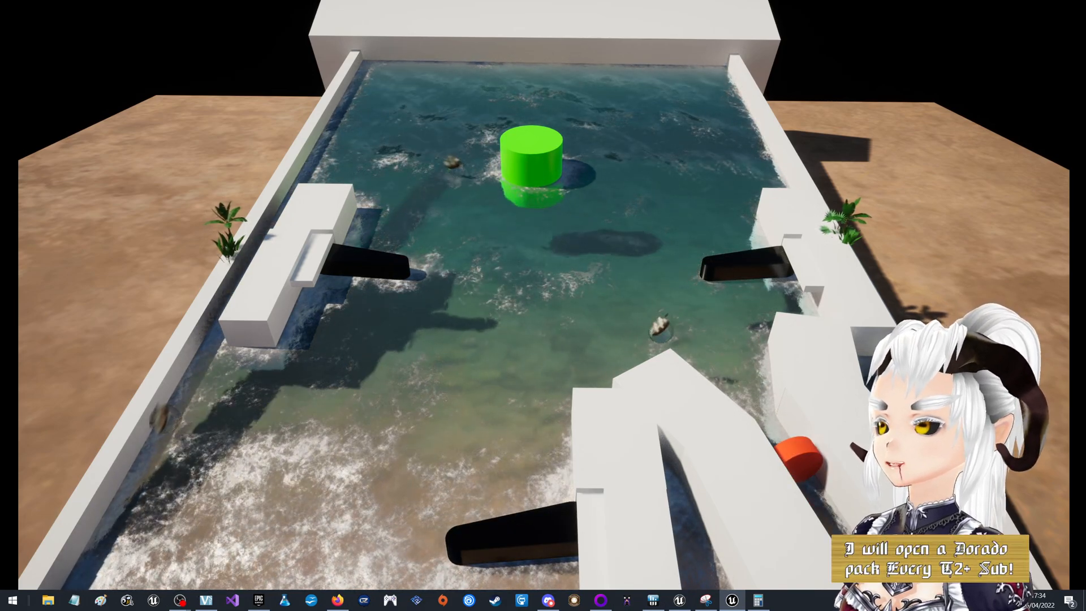
# Fire the flippers in the running full-screen test, and stop the session to return to the normal editor layout.
pyautogui.press('d')
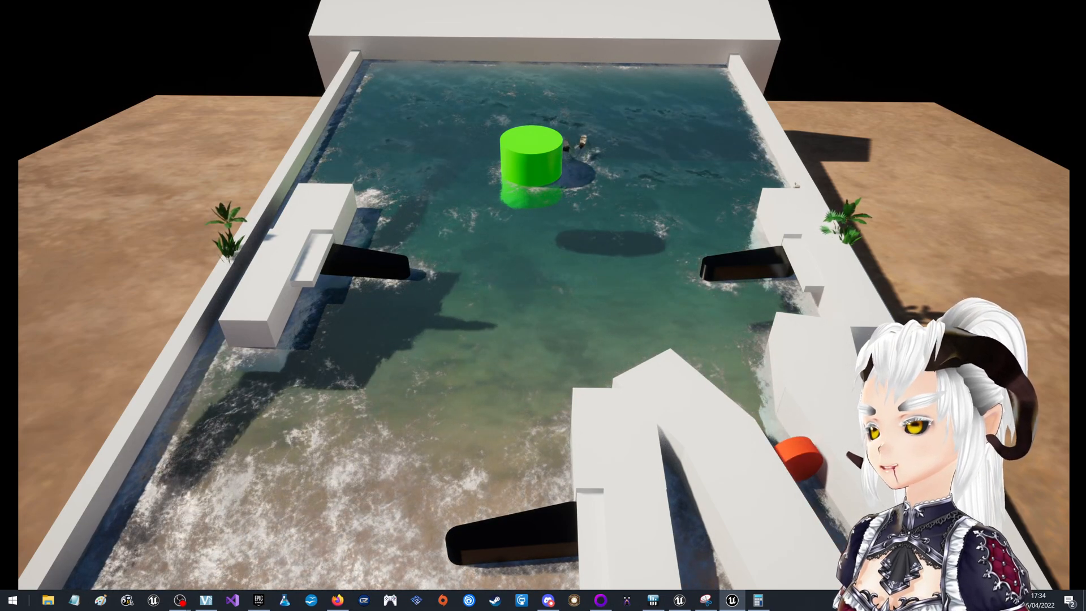
pyautogui.press('Escape')
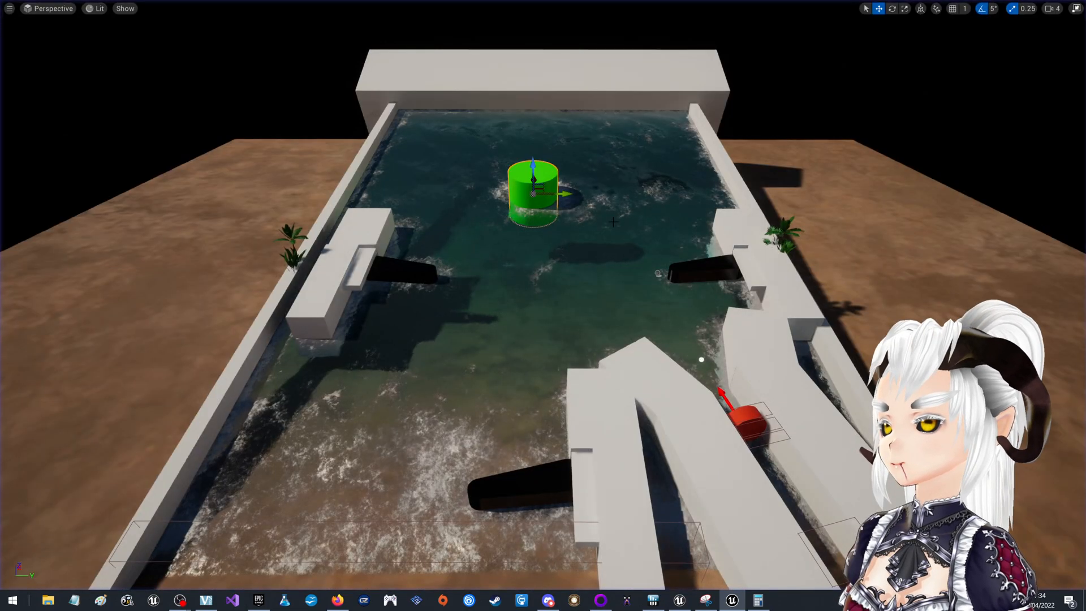
pyautogui.press('F11')
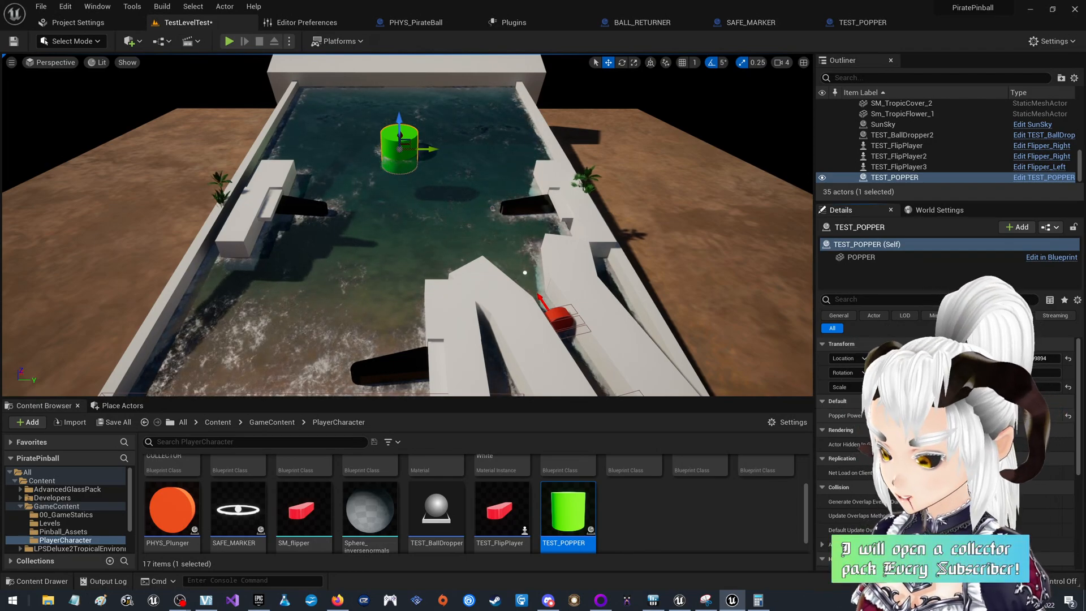
# Replay the level in the viewport and again full screen to check how the balls react to the popper.
pyautogui.click(229, 42)
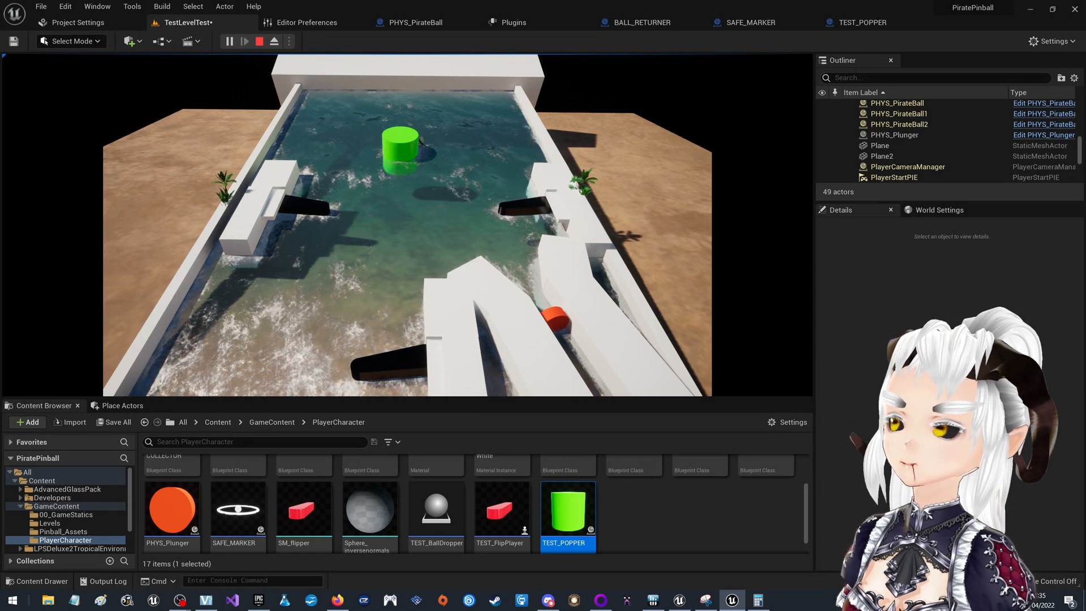
pyautogui.press('d')
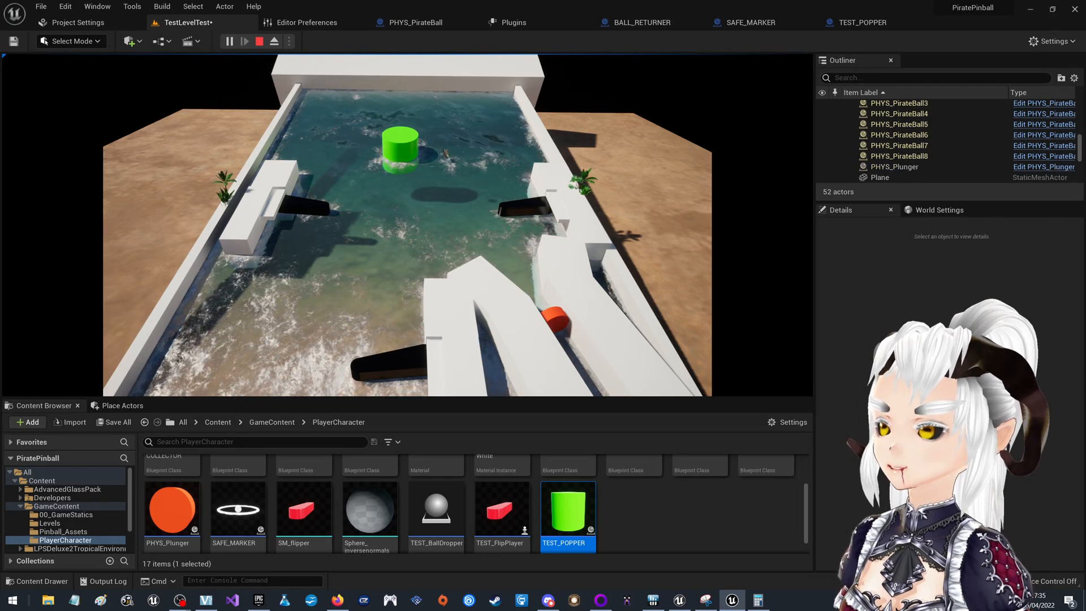
pyautogui.press('Escape')
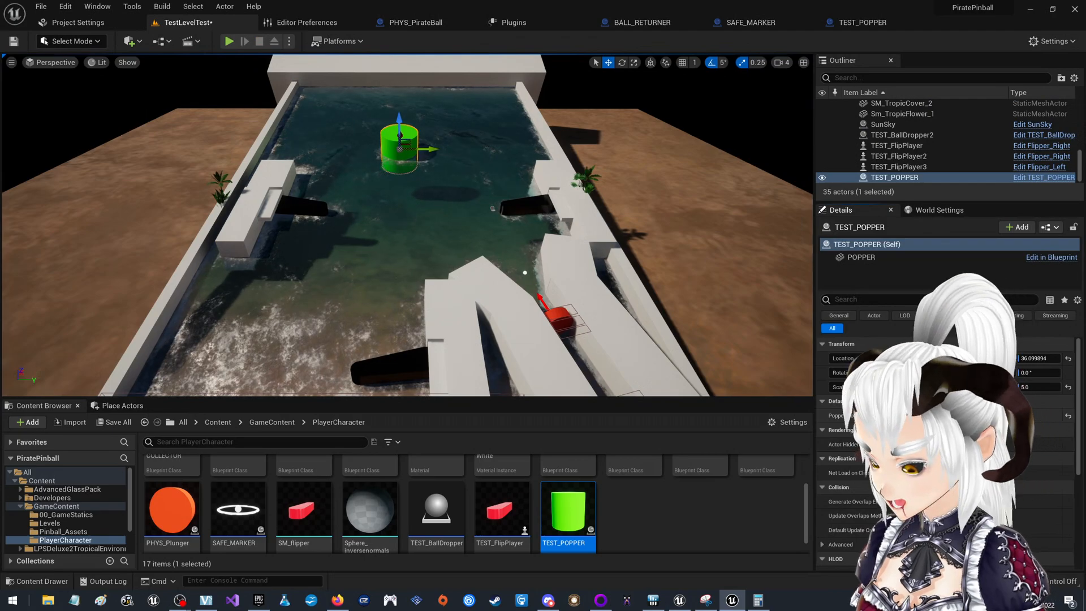
pyautogui.click(229, 41)
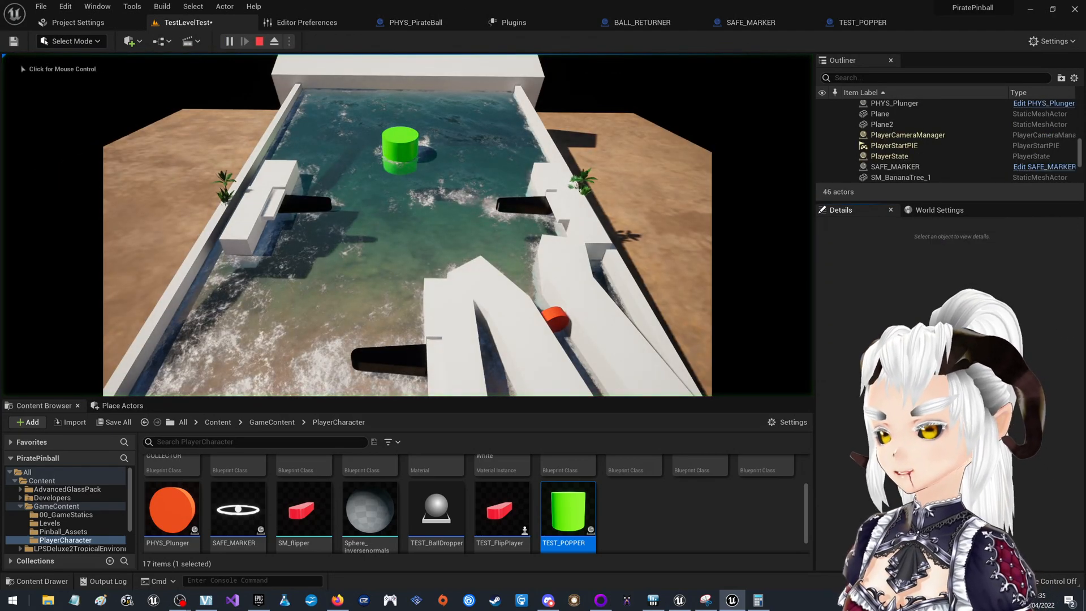
pyautogui.press('F11')
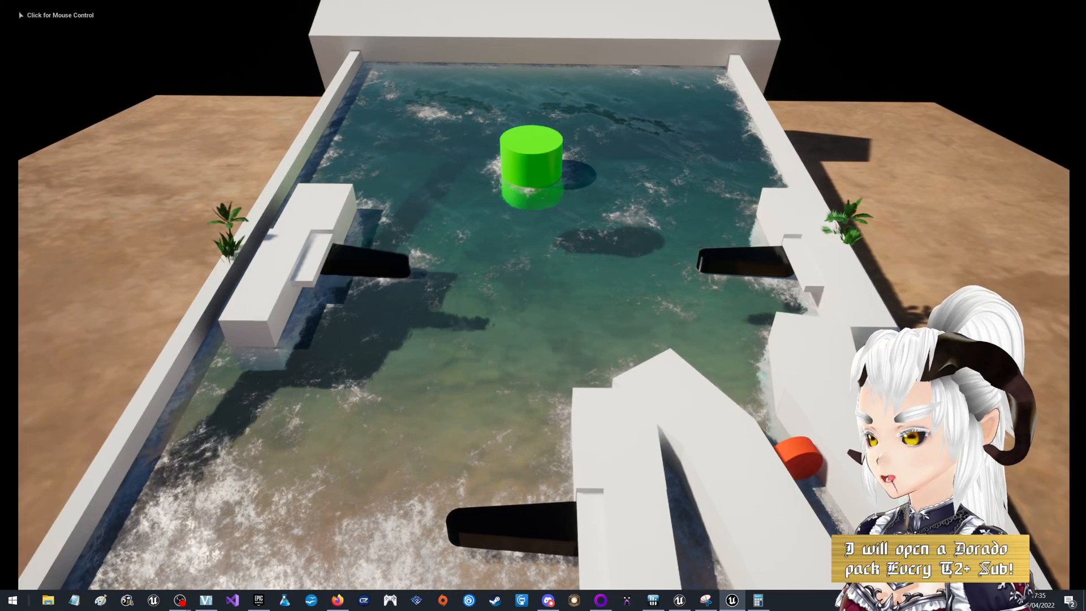
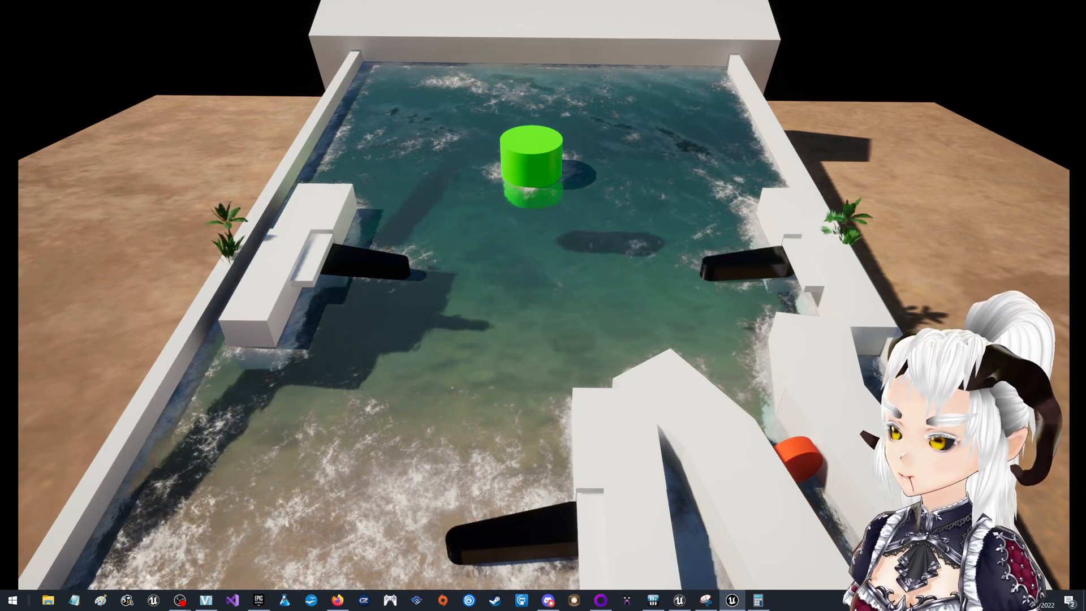
pyautogui.press('Escape')
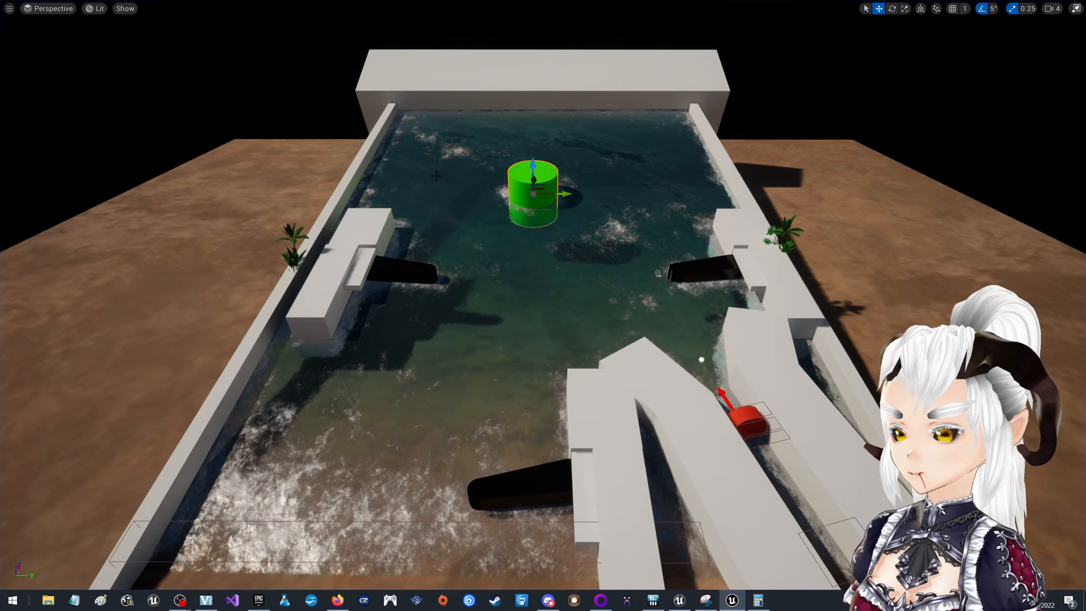
pyautogui.press('F11')
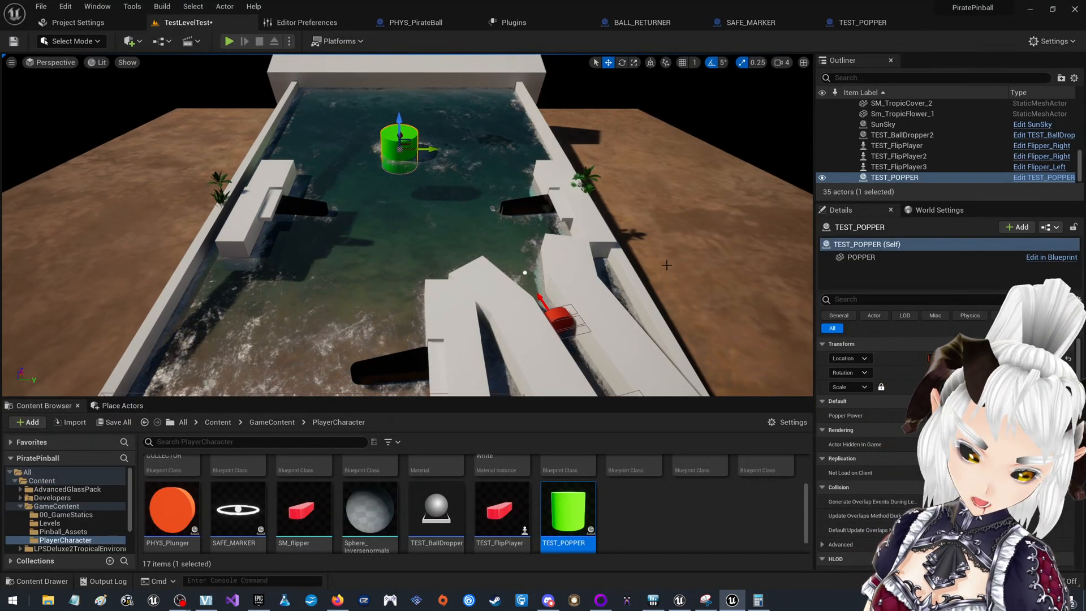
# Add a Print String node after Add Impulse in TEST_POPPER's event graph, keeping its default text, and compile and save the blueprint.
pyautogui.click(862, 22)
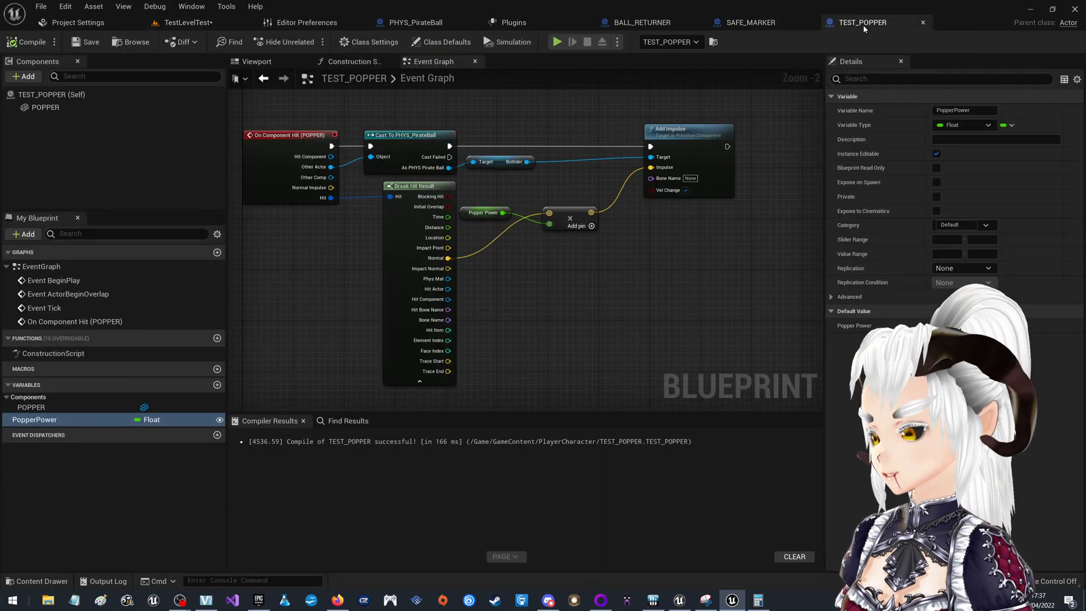
pyautogui.moveTo(735, 145); pyautogui.dragTo(589, 175, button='right')
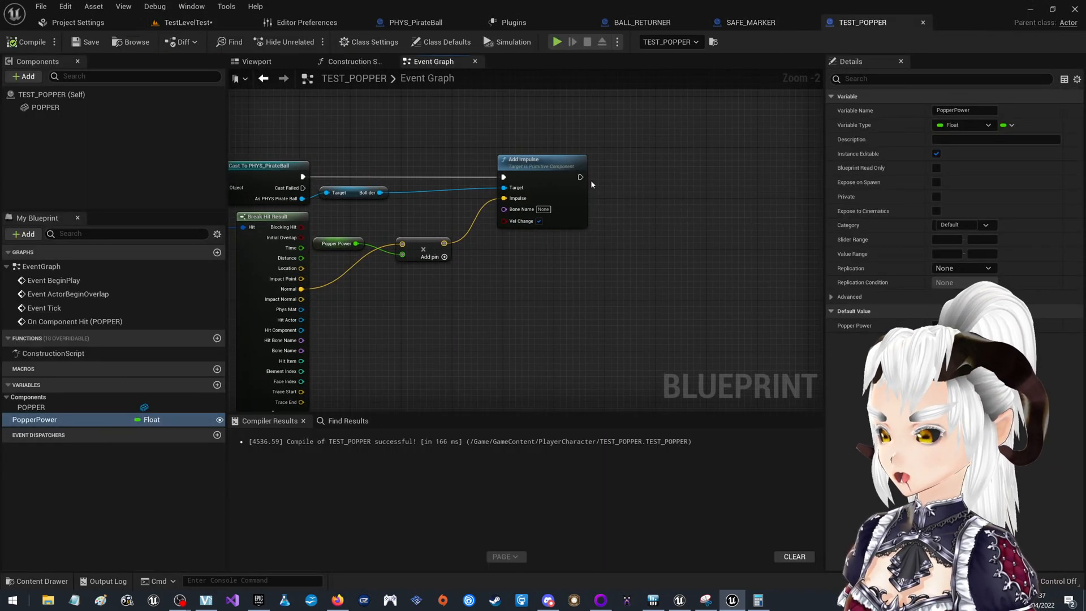
pyautogui.moveTo(580, 177); pyautogui.dragTo(614, 178)
pyautogui.write('print')
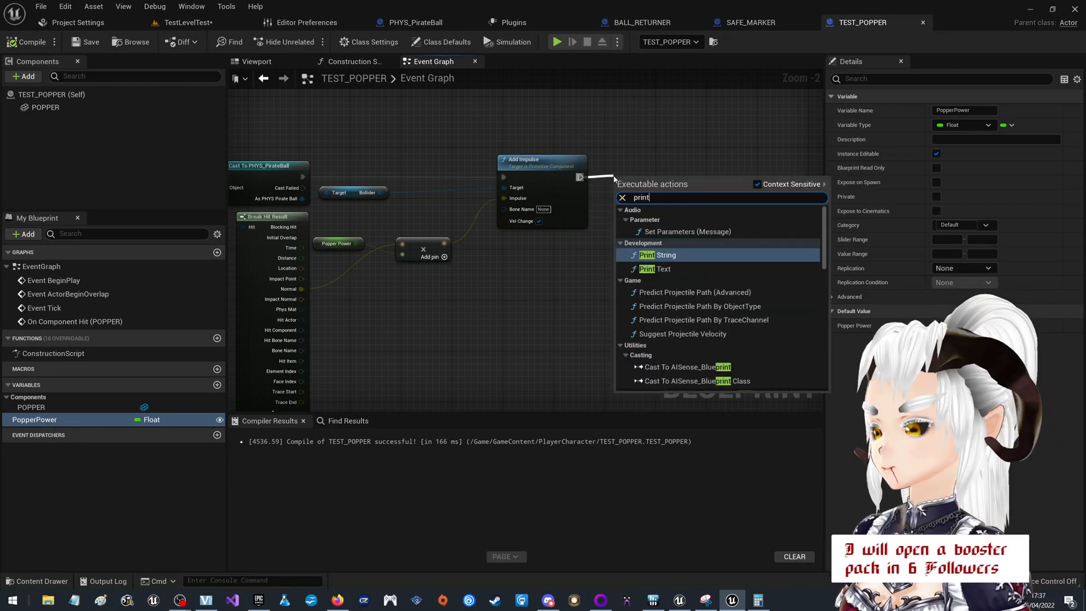
pyautogui.click(675, 254)
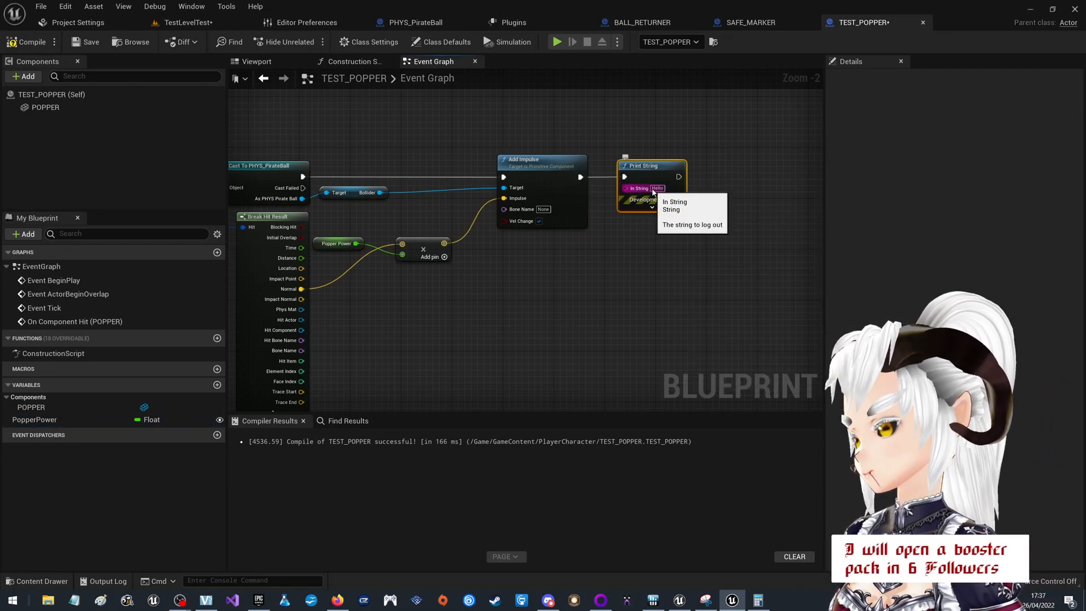
pyautogui.click(658, 189)
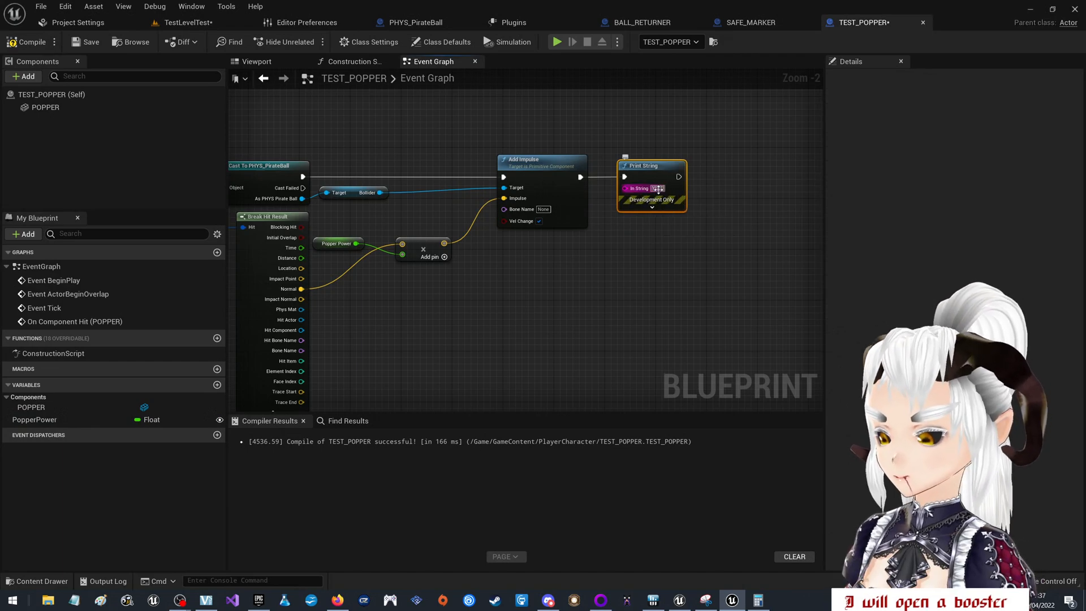
pyautogui.press('Return')
pyautogui.click(27, 44)
pyautogui.click(87, 43)
# Duplicate the TEST_BallDropper2 actor in TestLevelTest and place the copy just behind the green popper.
pyautogui.click(189, 22)
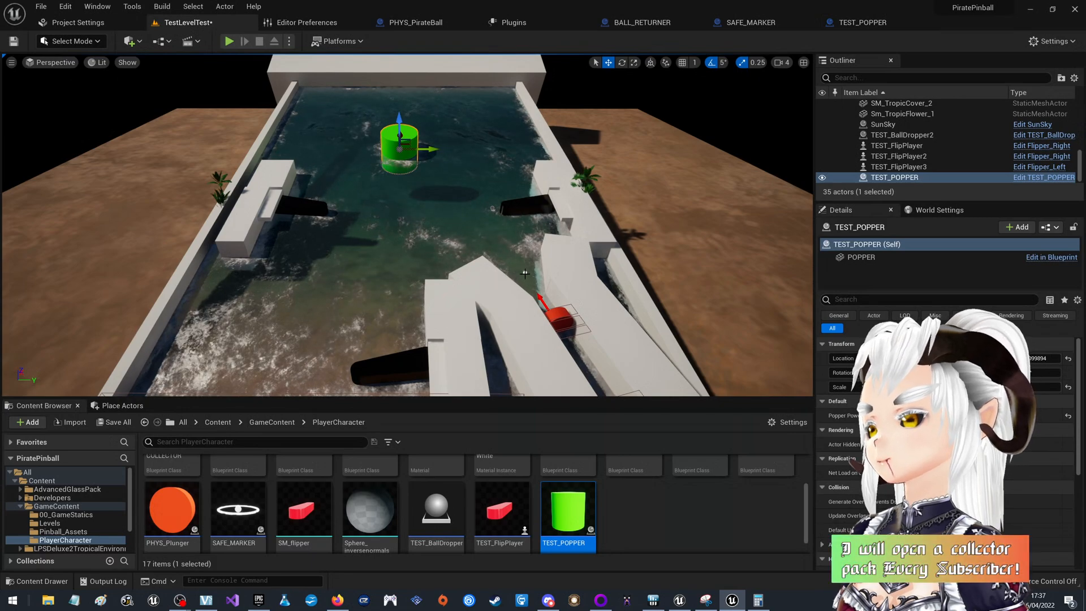
pyautogui.click(492, 209)
pyautogui.keyDown('alt'); pyautogui.moveTo(517, 210); pyautogui.dragTo(424, 117); pyautogui.keyUp('alt')
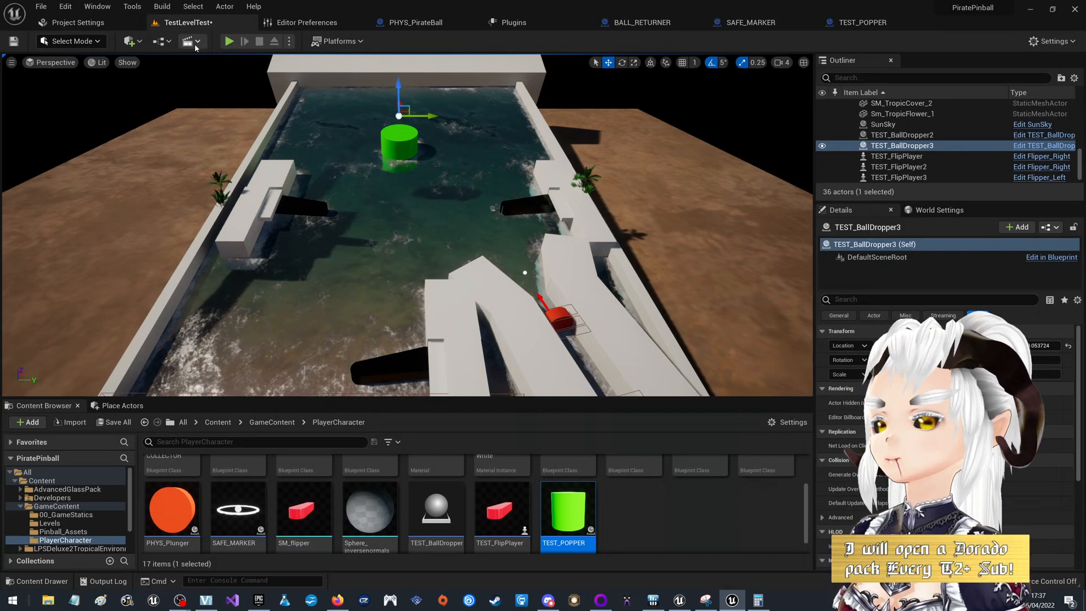
# Play the level full screen to check whether balls from the new dropper trigger the popper's printed message.
pyautogui.click(229, 41)
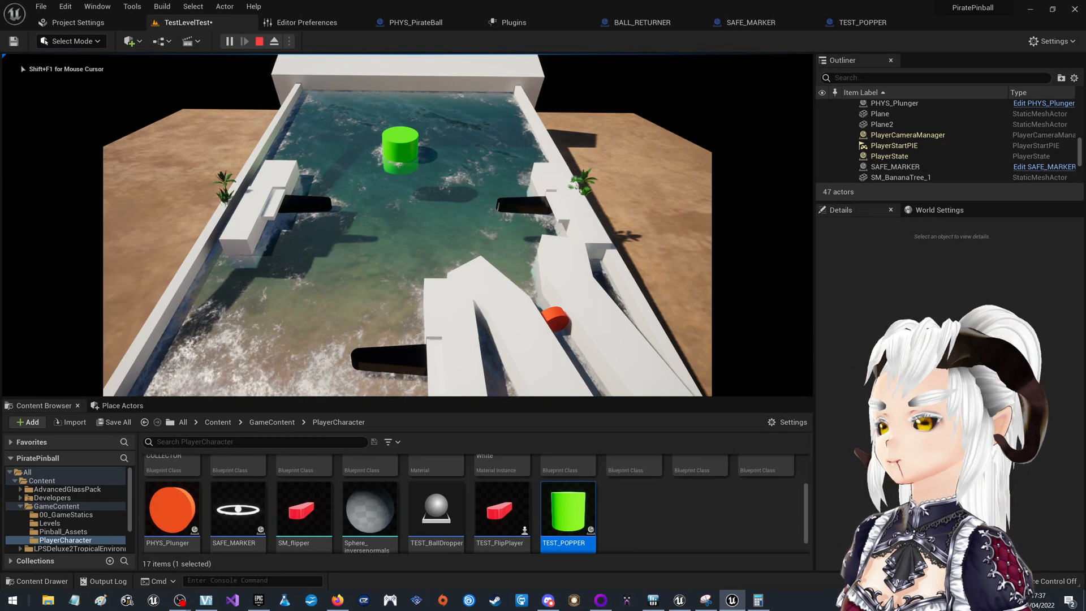
pyautogui.press('F11')
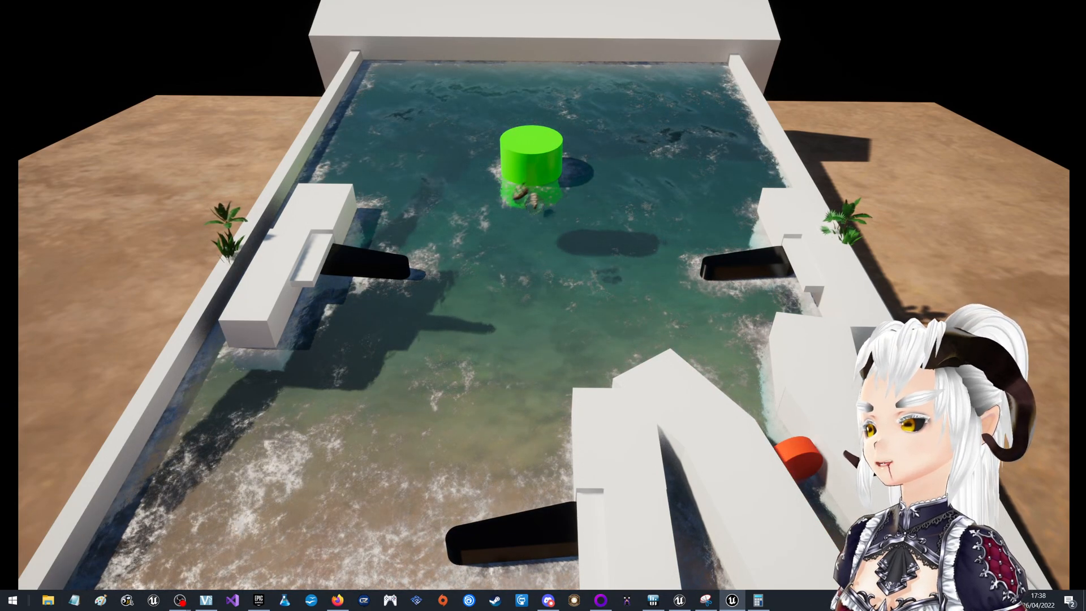
pyautogui.press('Escape')
pyautogui.press('F11')
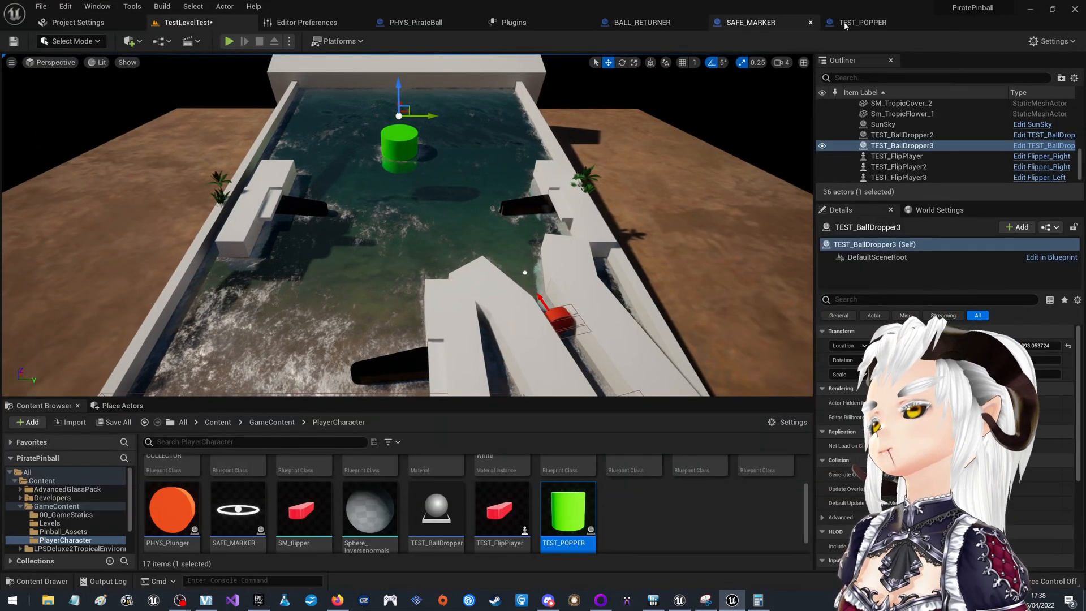
# Enable Simulation Generates Hit Events on the Bollider component of PHYS_PirateBall, filtering its details by "hit e", and compile the blueprint.
pyautogui.click(431, 24)
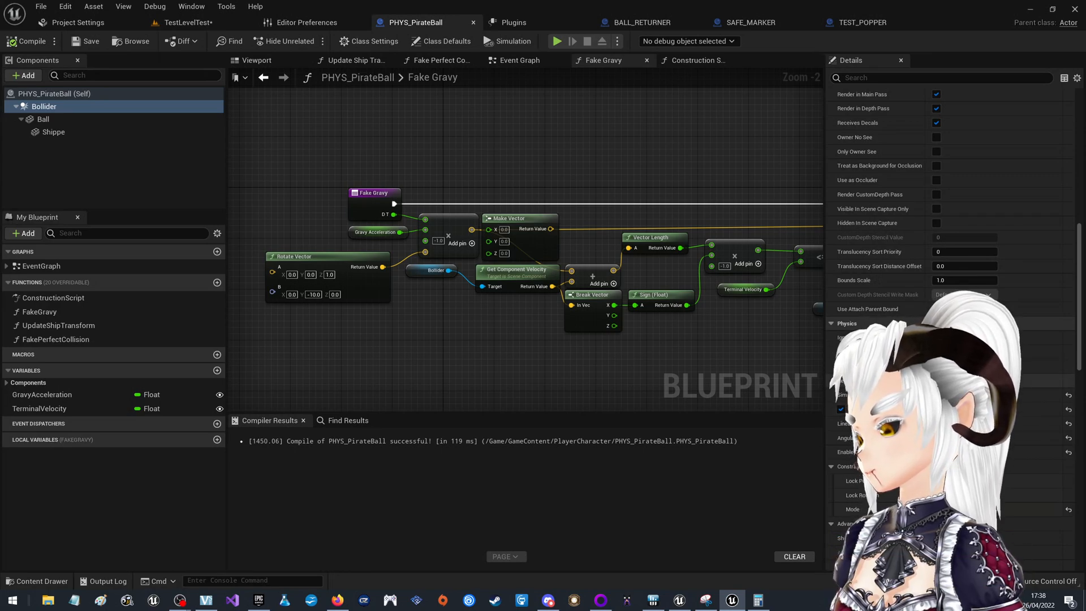
pyautogui.scroll(3, 886, 318)
pyautogui.scroll(4, 887, 319)
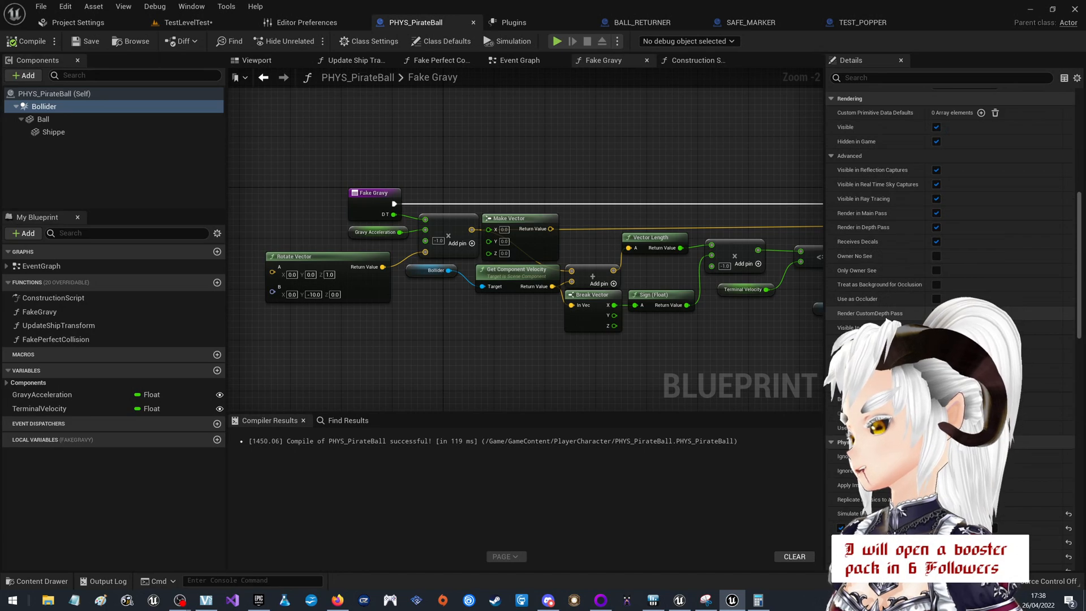
pyautogui.scroll(7, 889, 306)
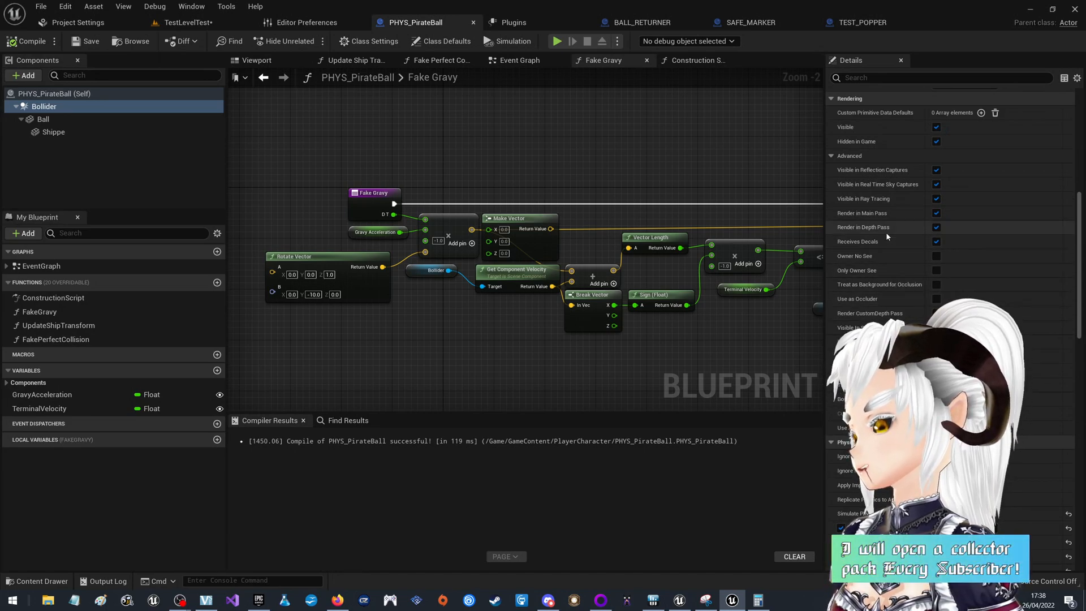
pyautogui.scroll(15, 889, 306)
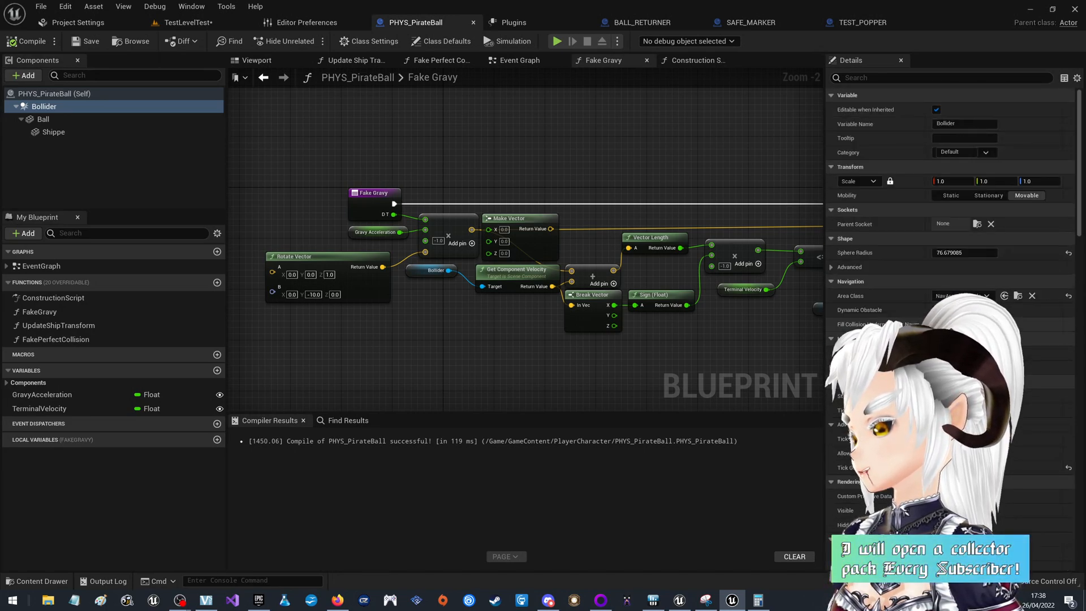
pyautogui.click(883, 78)
pyautogui.write('h')
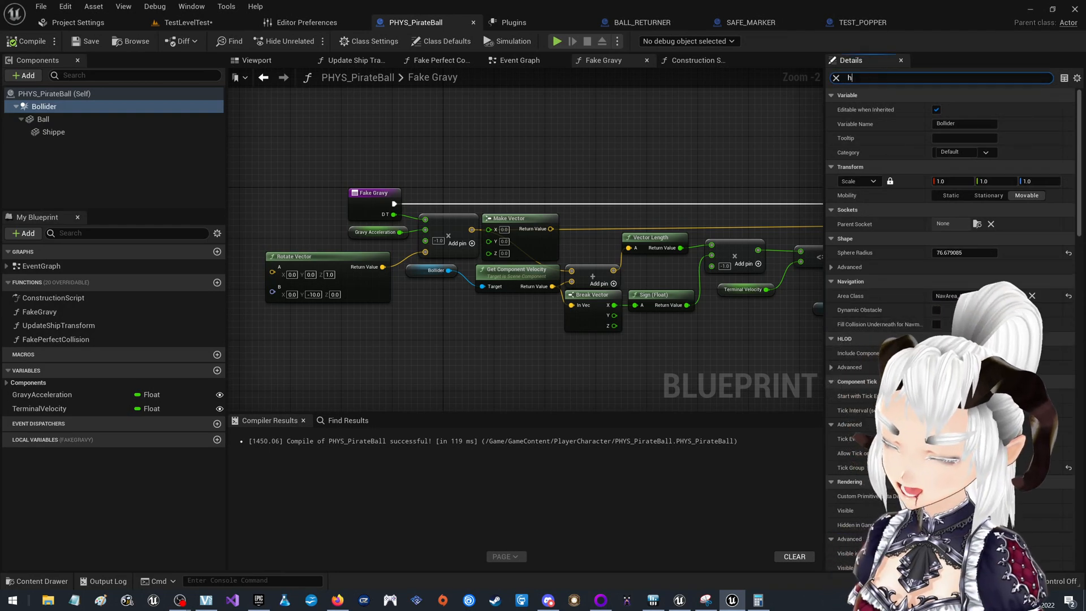
pyautogui.write('it test')
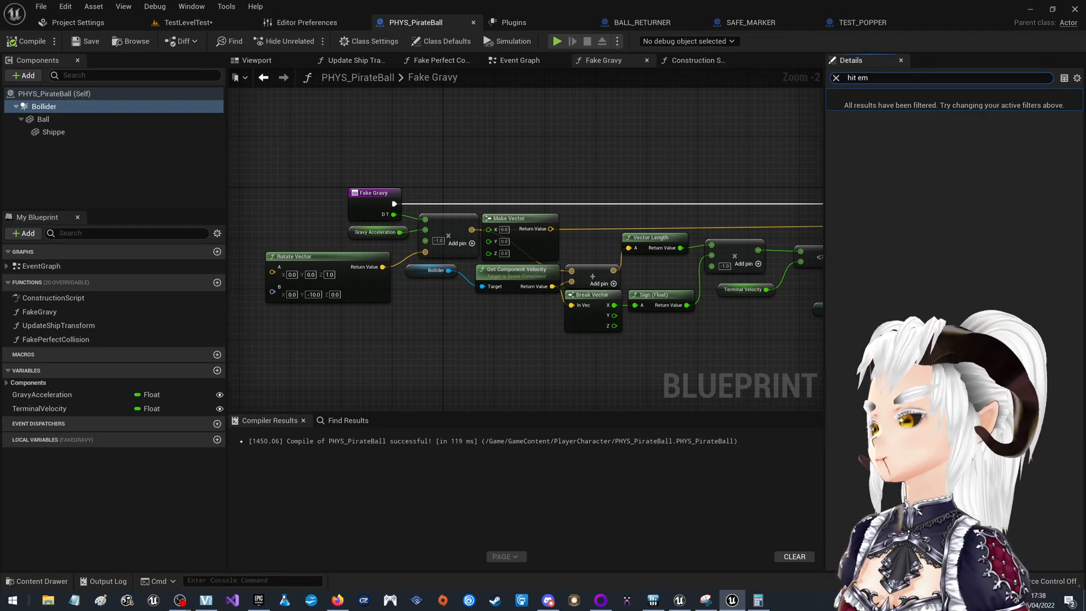
pyautogui.press('BackSpace')
pyautogui.press('BackSpace')
pyautogui.press('BackSpace')
pyautogui.press('BackSpace')
pyautogui.write('e')
pyautogui.click(937, 110)
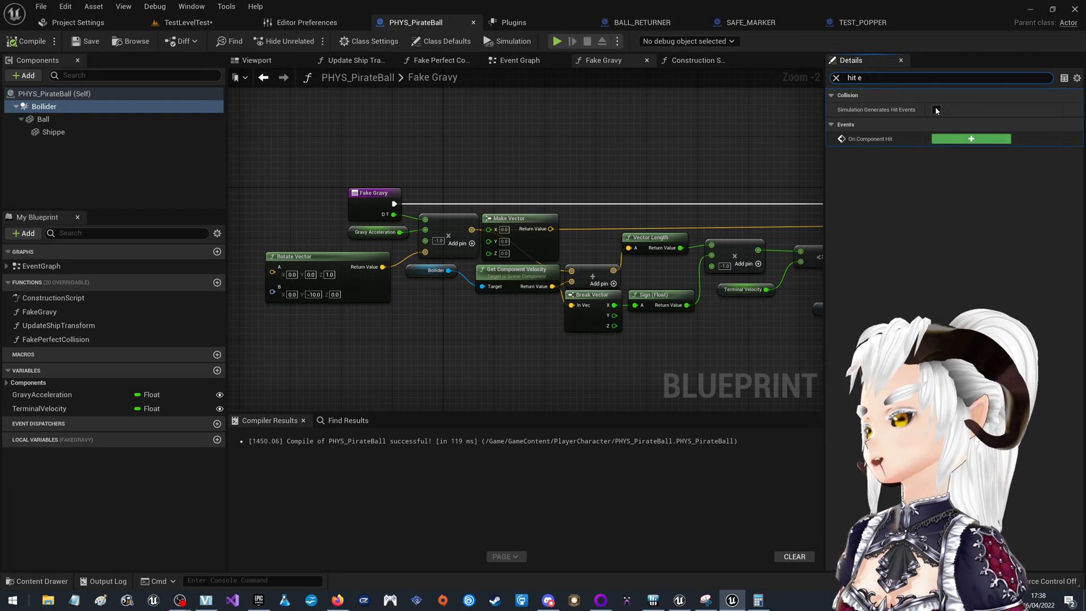
pyautogui.click(29, 42)
# Save TestLevelTest and play it full screen, firing the flippers to retest the popper with the updated ball.
pyautogui.click(183, 22)
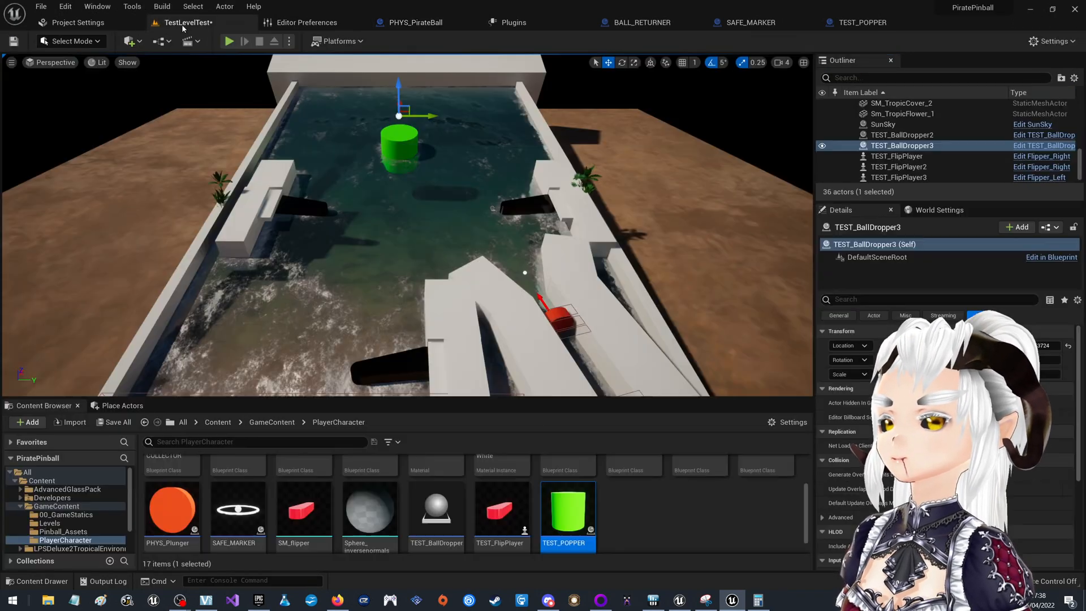
pyautogui.click(229, 42)
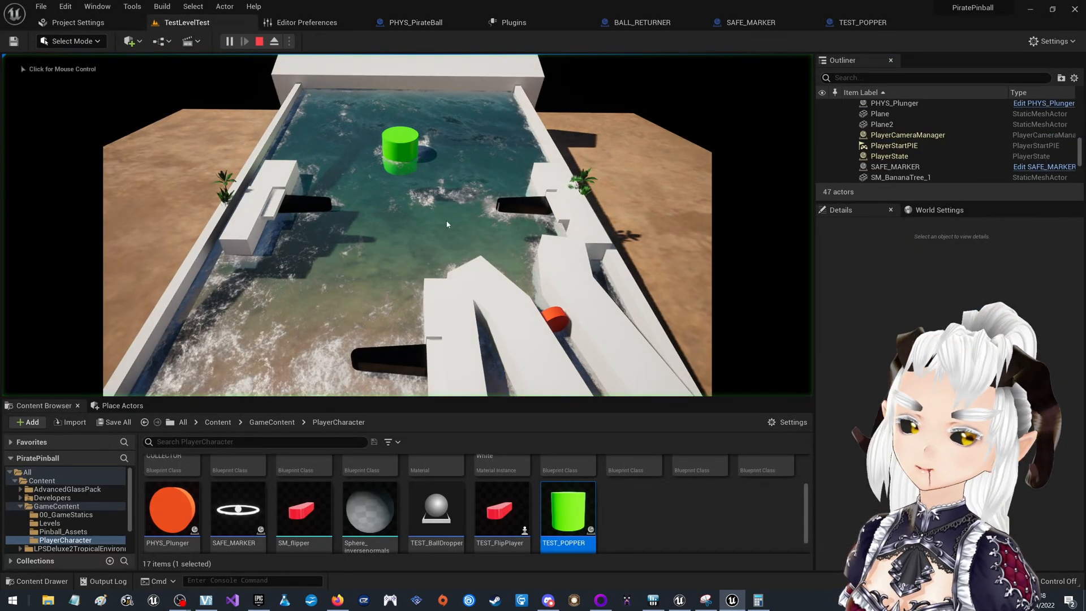
pyautogui.press('F11')
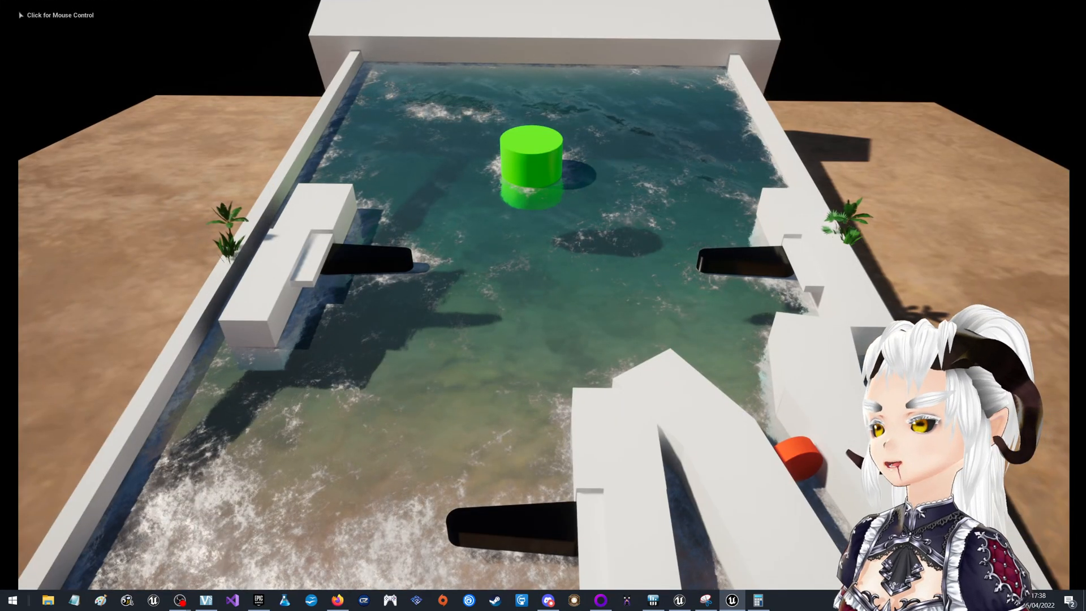
pyautogui.press('a')
pyautogui.press('d')
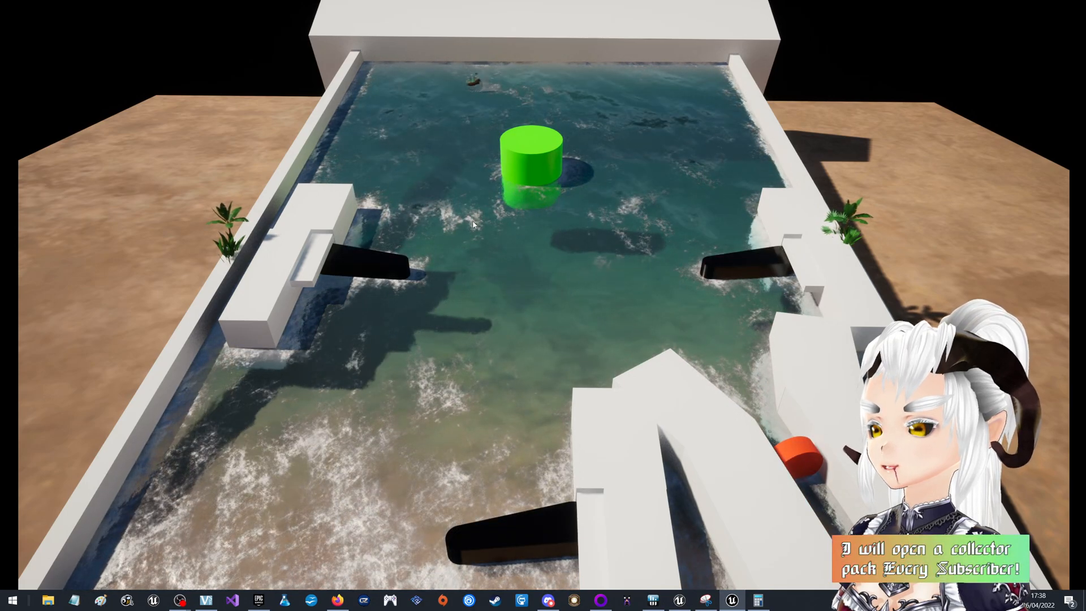
pyautogui.press('Escape')
pyautogui.press('F11')
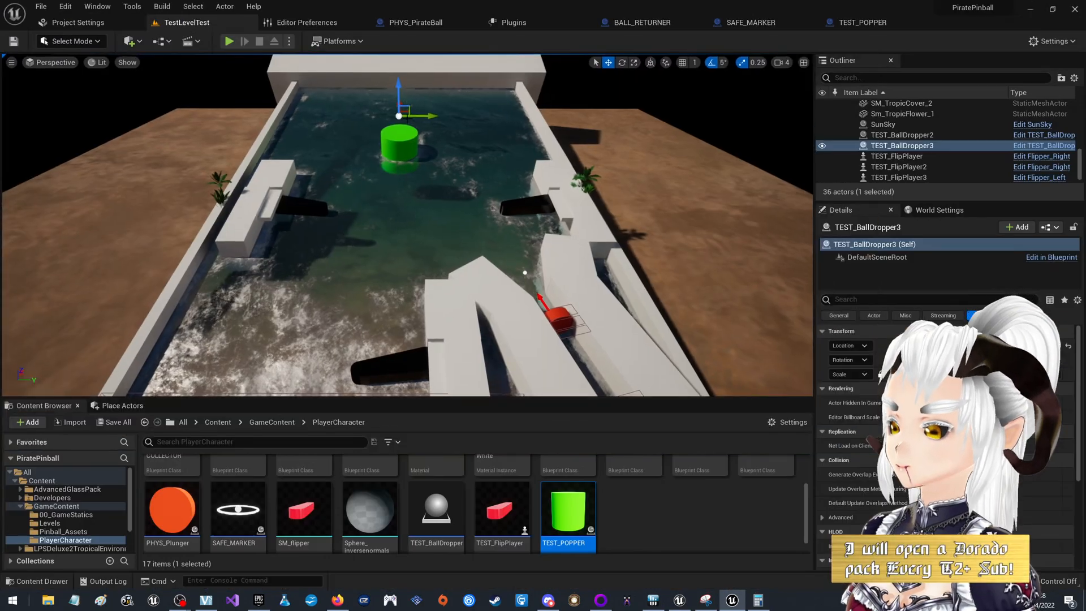
# Search the Project Settings for "hit even" to examine the physics options governing hit events.
pyautogui.click(64, 24)
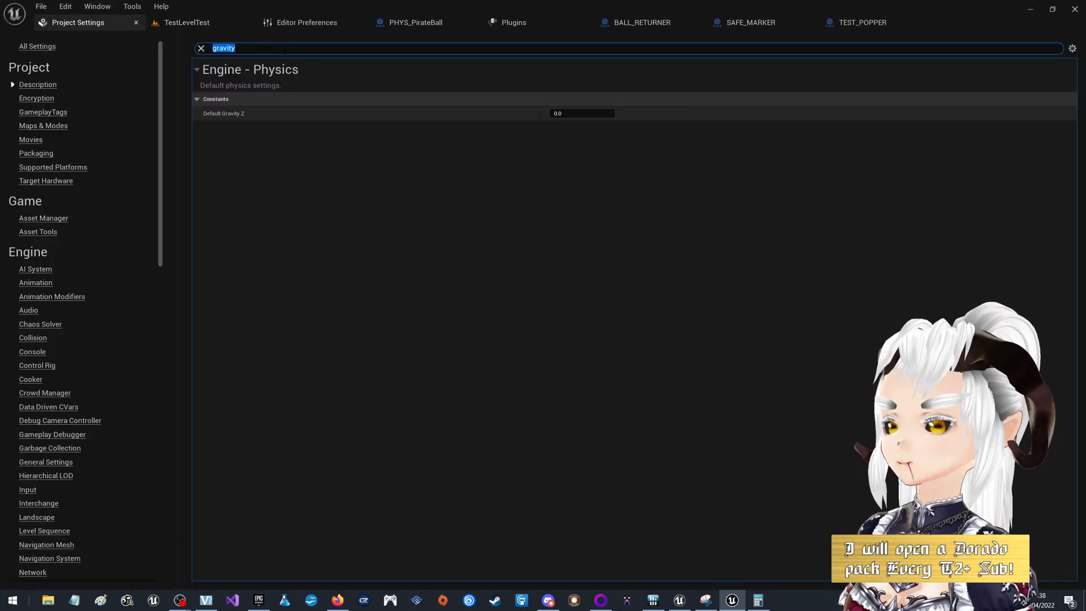
pyautogui.click(285, 50)
pyautogui.write('hit even')
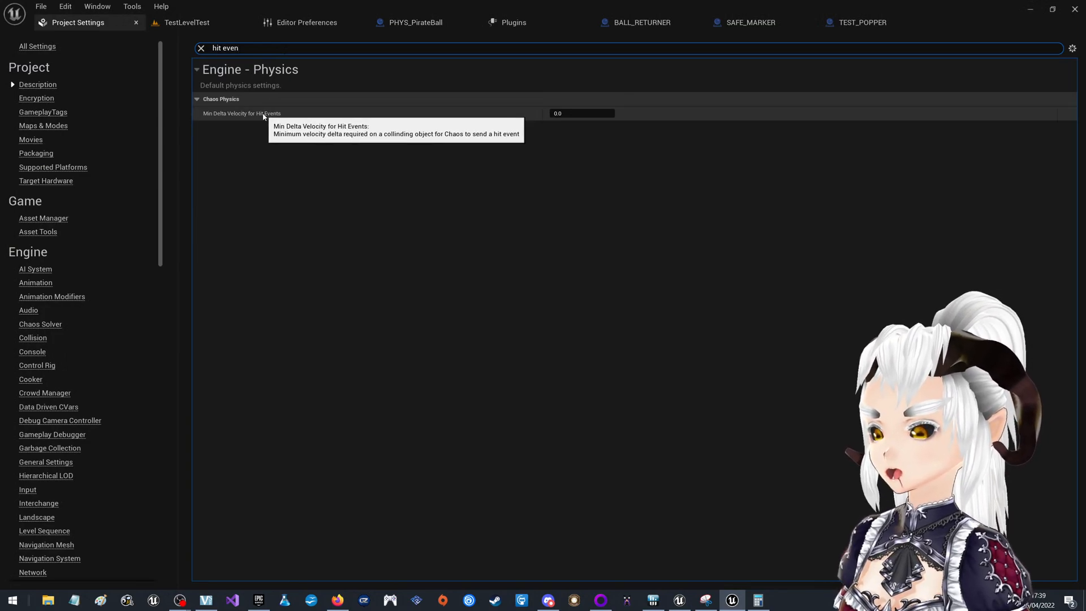
# Clear the Project Settings search, and examine the details of the TEST_POPPER actor and the Bollider's hit event settings in PHYS_PirateBall.
pyautogui.press('BackSpace')
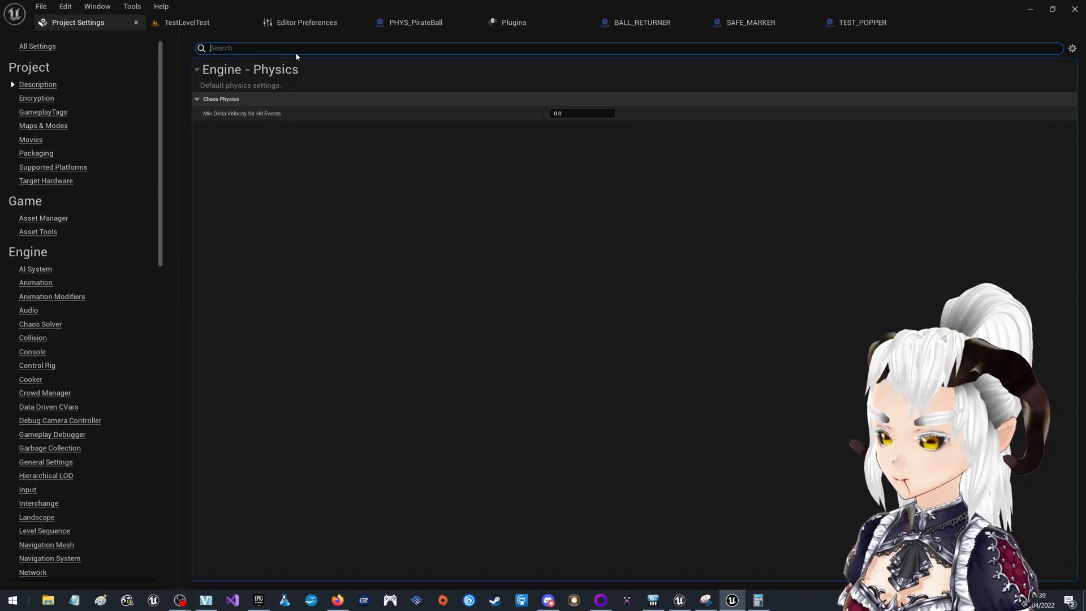
pyautogui.click(216, 28)
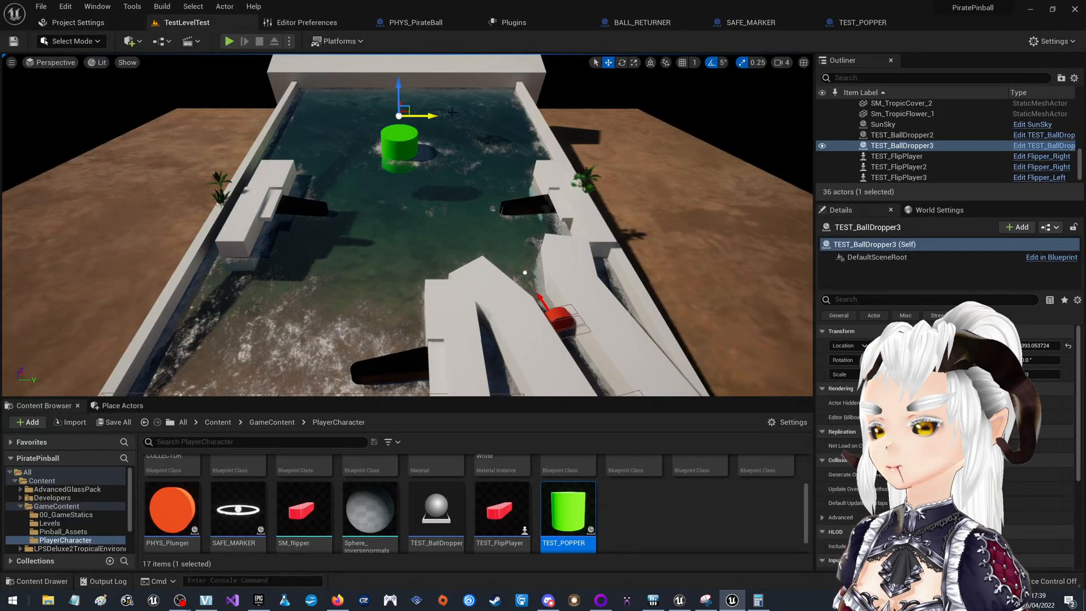
pyautogui.click(399, 146)
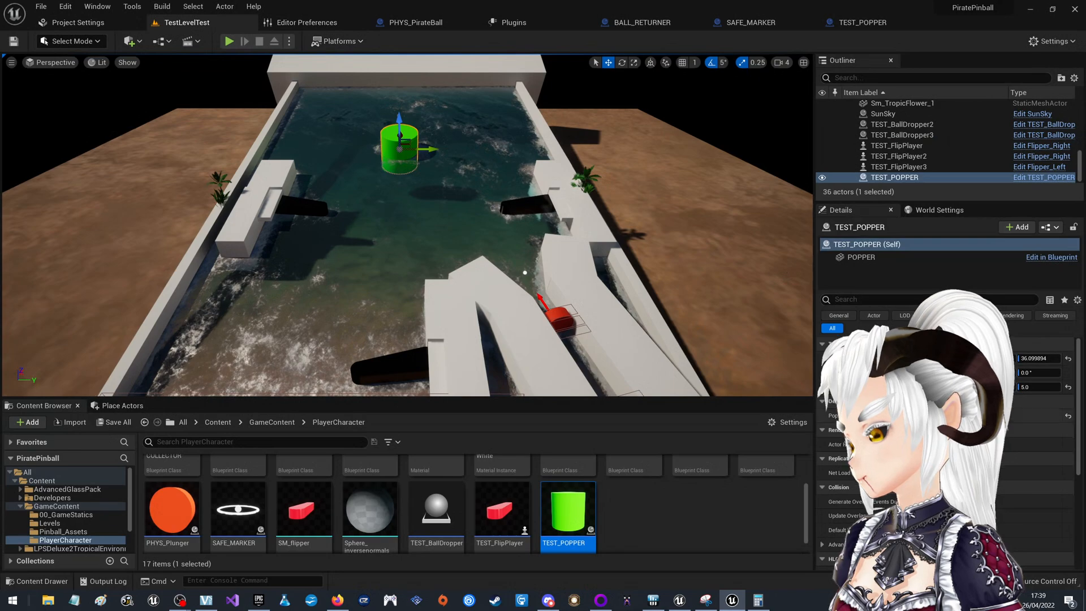
pyautogui.scroll(-3, 939, 441)
pyautogui.scroll(-3, 939, 442)
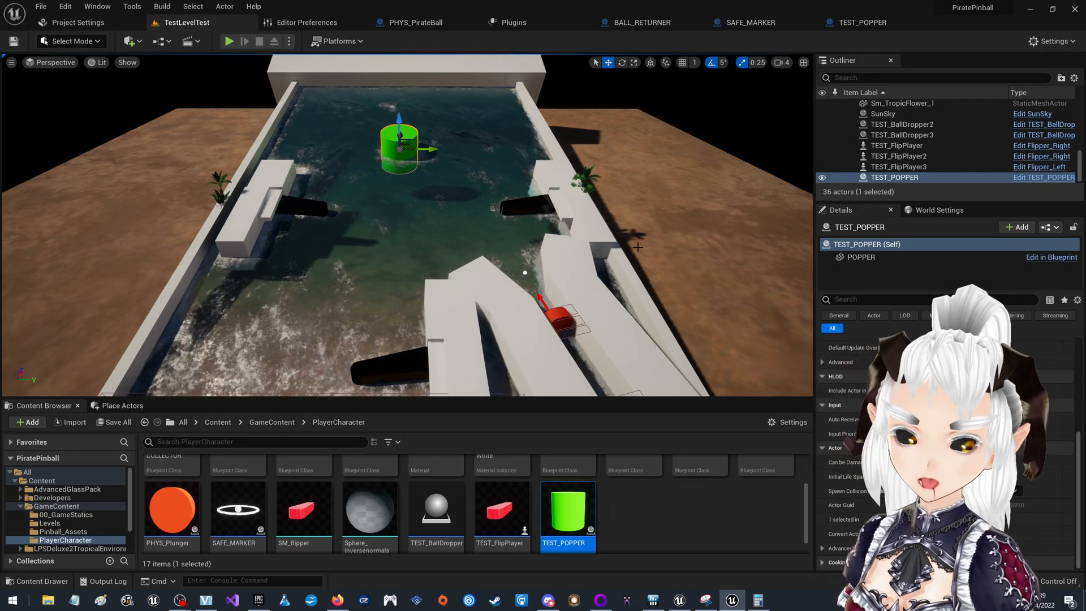
pyautogui.click(416, 23)
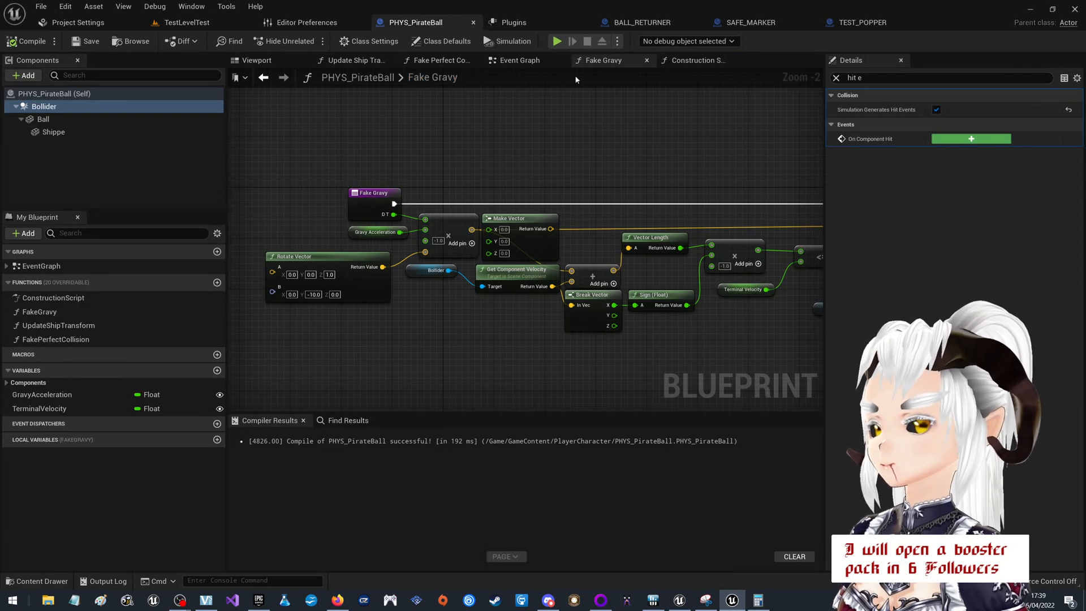
# In TEST_POPPER's event graph, feed the multiply node from the hit result's Impact Normal instead of Normal, and save the blueprint.
pyautogui.click(858, 28)
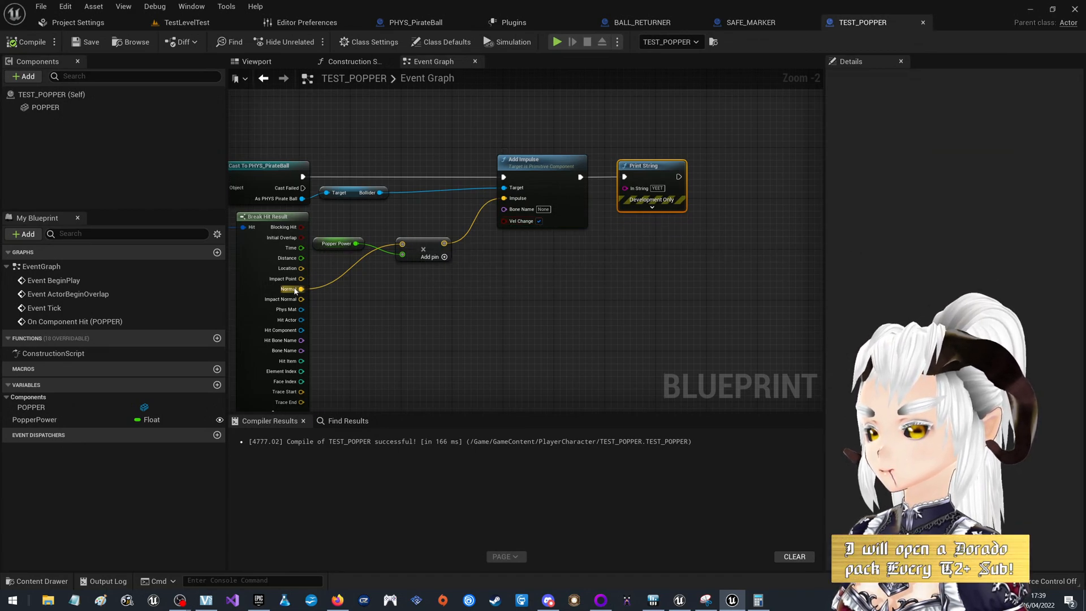
pyautogui.moveTo(299, 289); pyautogui.dragTo(301, 299)
pyautogui.moveTo(347, 307); pyautogui.dragTo(456, 323, button='right')
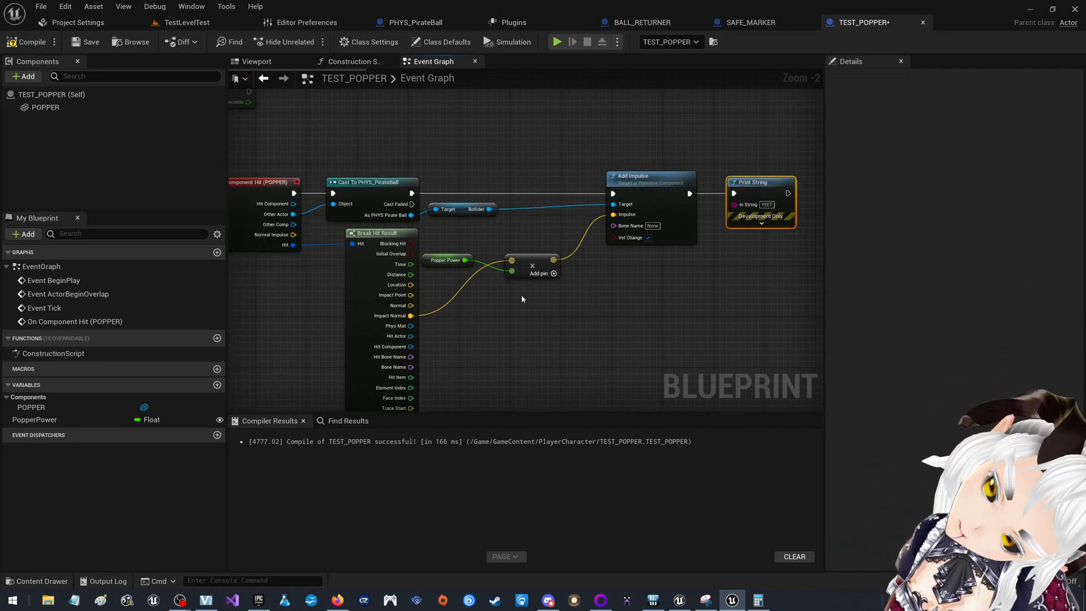
pyautogui.moveTo(286, 283); pyautogui.dragTo(396, 284, button='right')
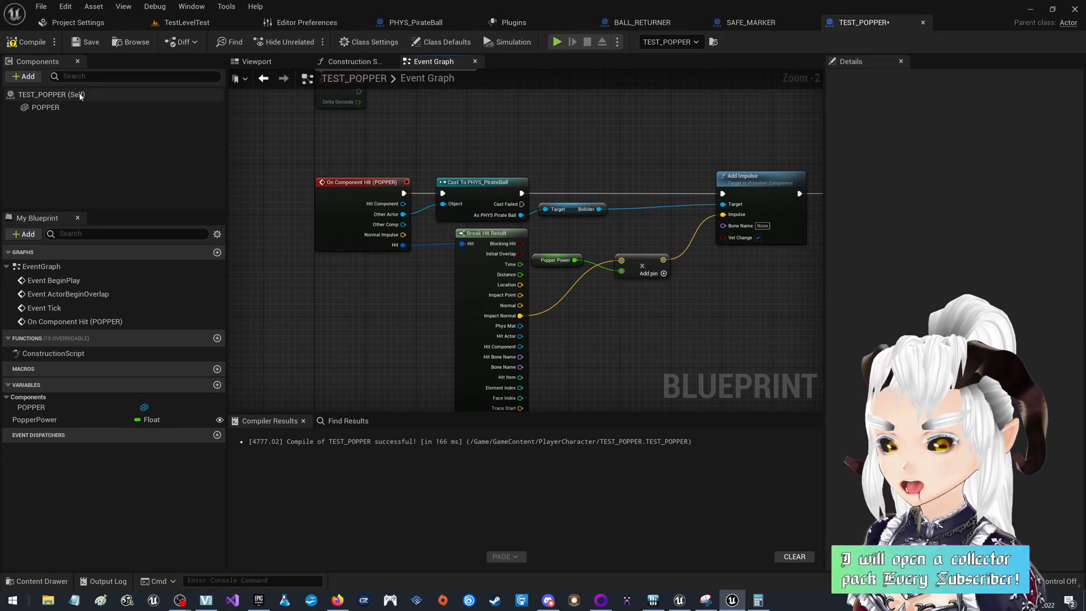
pyautogui.click(85, 42)
# Play the level from the TEST_POPPER blueprint to test the popper with the Impact Normal.
pyautogui.click(186, 22)
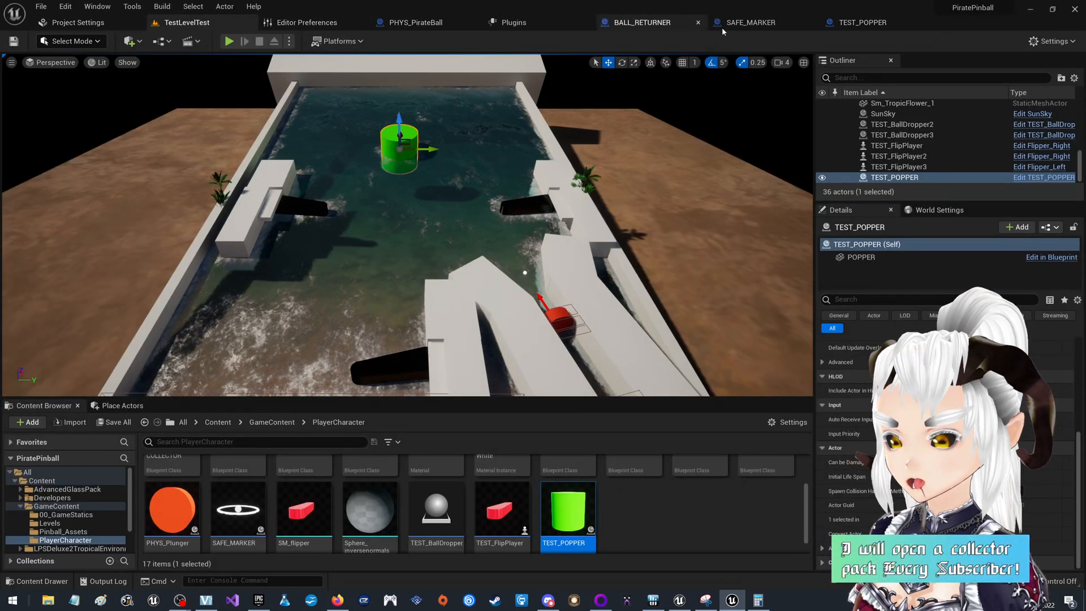
pyautogui.click(863, 22)
pyautogui.click(558, 42)
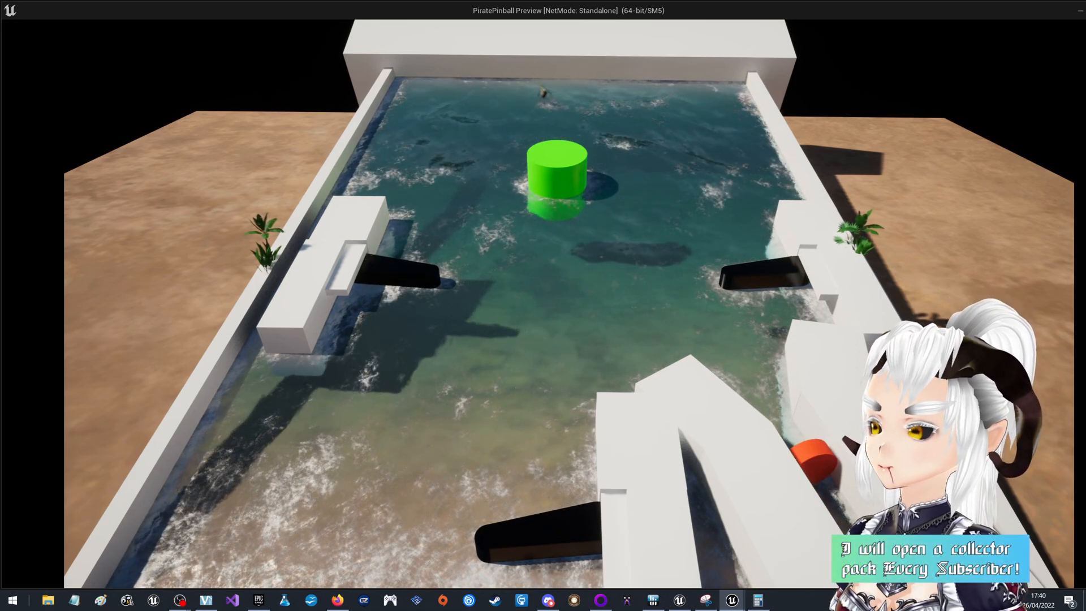
pyautogui.press('Escape')
# Add a Set All Physics Linear Velocity (Bollider) node after the PHYS_PirateBall cast, with Add to Current enabled.
pyautogui.moveTo(669, 191); pyautogui.dragTo(493, 183, button='right')
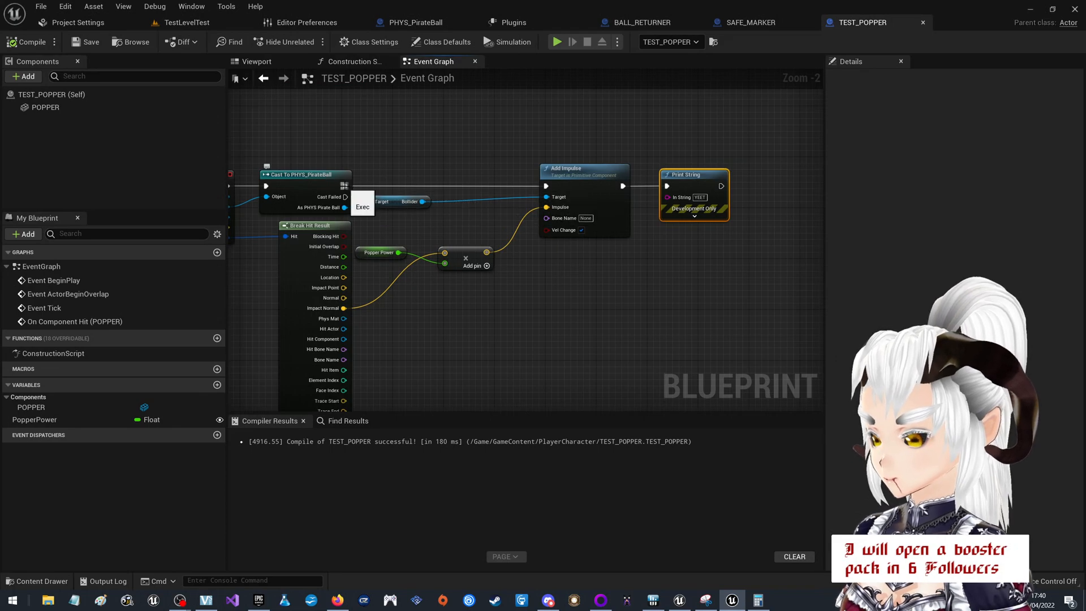
pyautogui.moveTo(346, 188); pyautogui.dragTo(477, 142)
pyautogui.write('set ab')
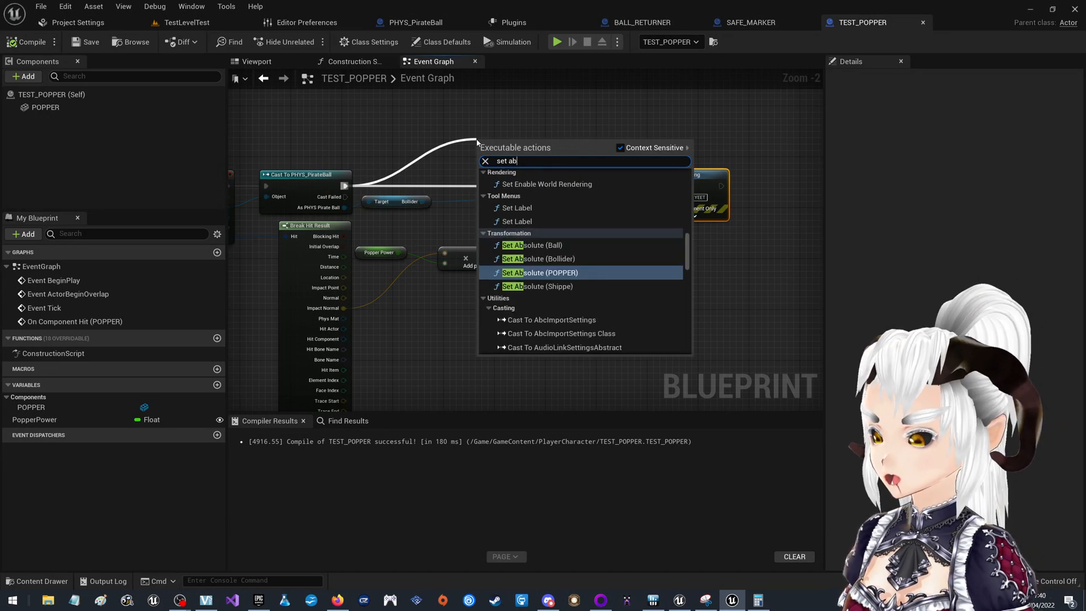
pyautogui.press('BackSpace')
pyautogui.press('BackSpace')
pyautogui.write('velo')
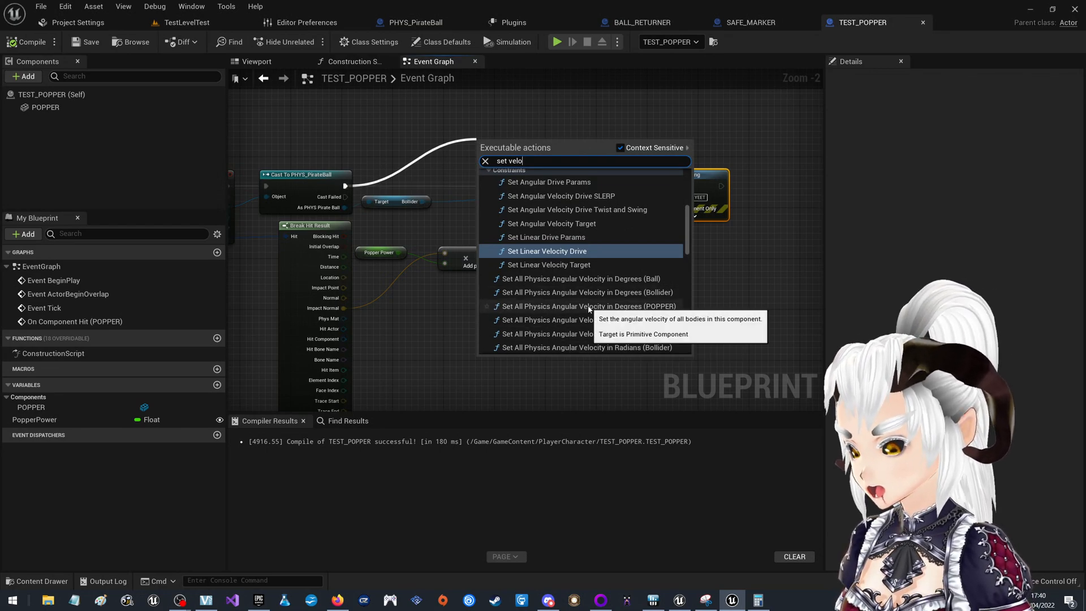
pyautogui.scroll(-3, 588, 309)
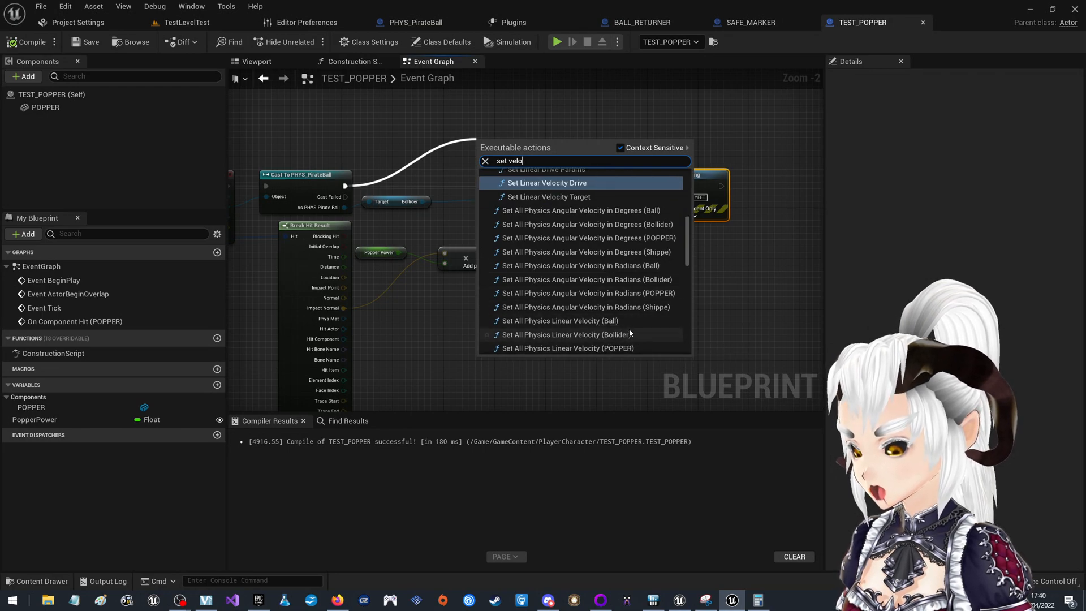
pyautogui.click(629, 334)
pyautogui.moveTo(531, 153); pyautogui.dragTo(583, 102)
pyautogui.click(569, 152)
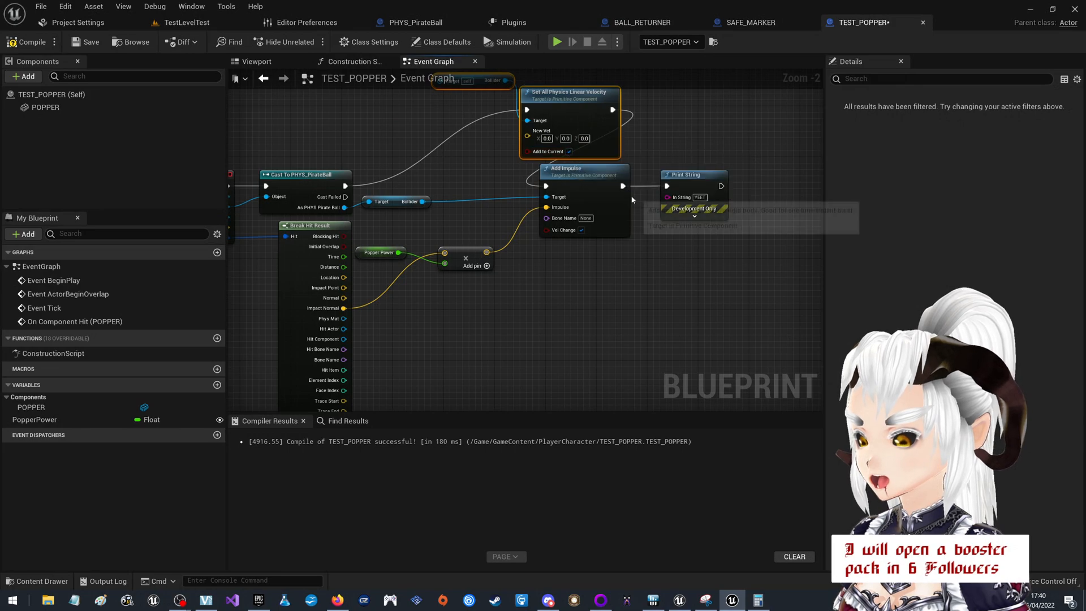
# Delete the Add Impulse node, put the velocity node in its place, and connect the multiply result to New Vel.
pyautogui.click(587, 179)
pyautogui.press('Delete')
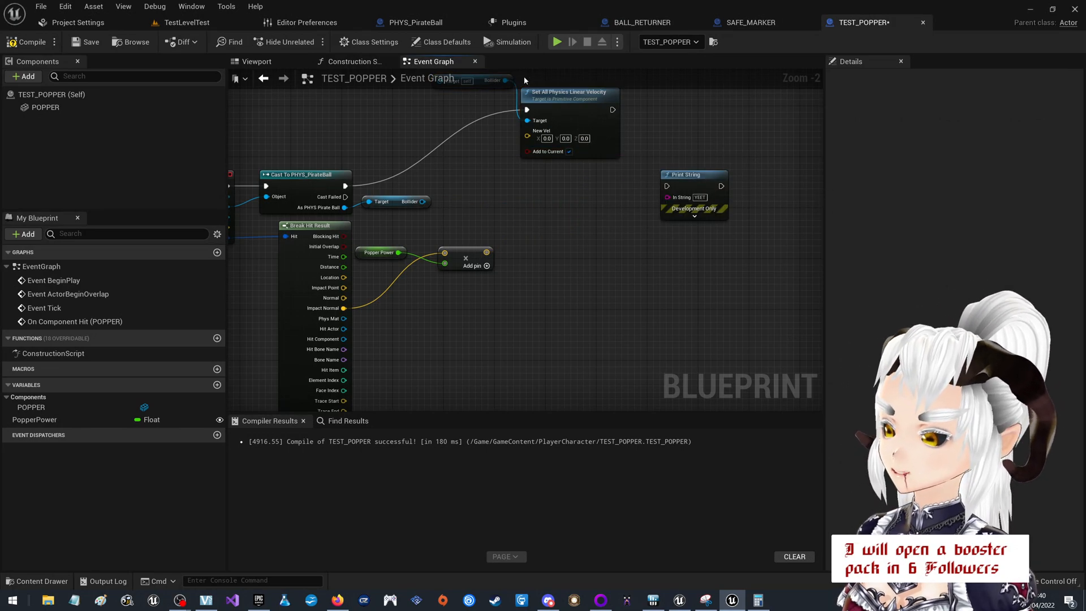
pyautogui.moveTo(570, 110); pyautogui.dragTo(576, 185)
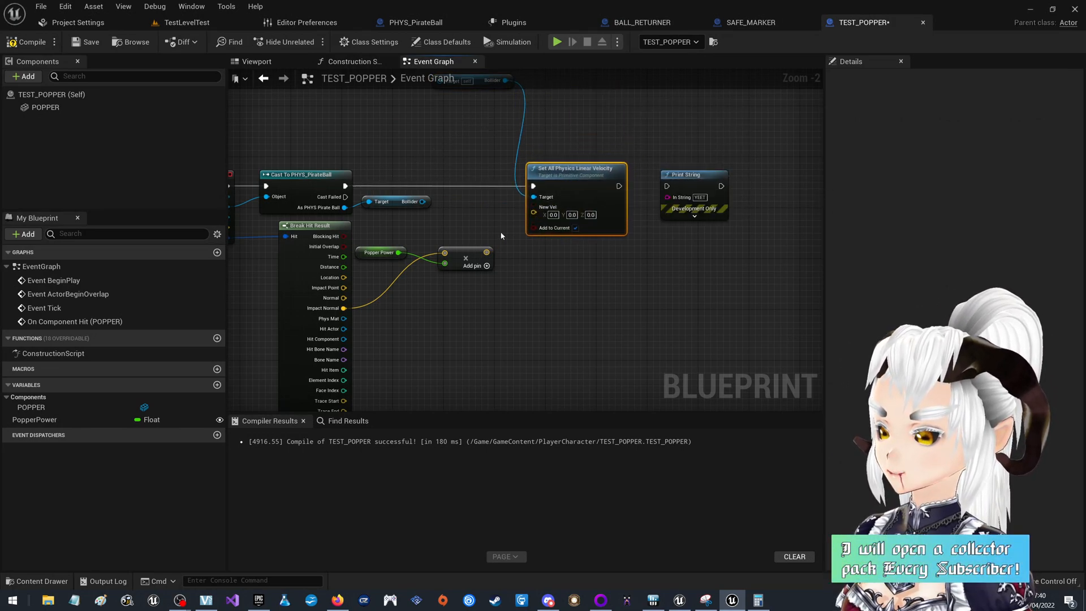
pyautogui.moveTo(533, 219); pyautogui.dragTo(538, 213)
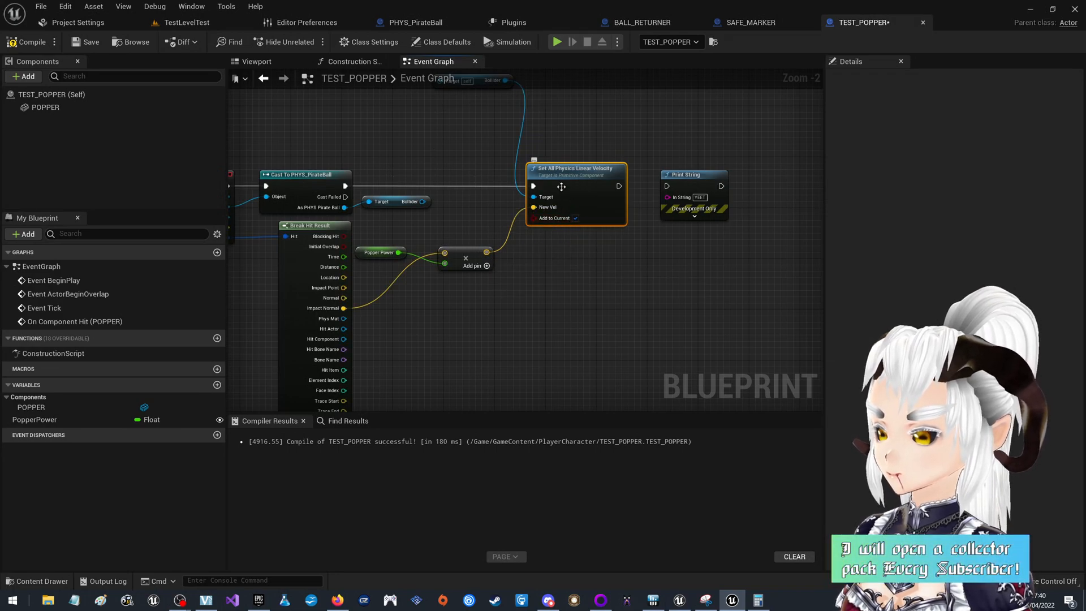
# Move the new Bollider getter beside the cast node, and space out the velocity and Print String nodes.
pyautogui.moveTo(504, 147); pyautogui.dragTo(508, 193, button='right')
pyautogui.moveTo(486, 128); pyautogui.dragTo(415, 219)
pyautogui.moveTo(480, 270); pyautogui.dragTo(511, 247, button='right')
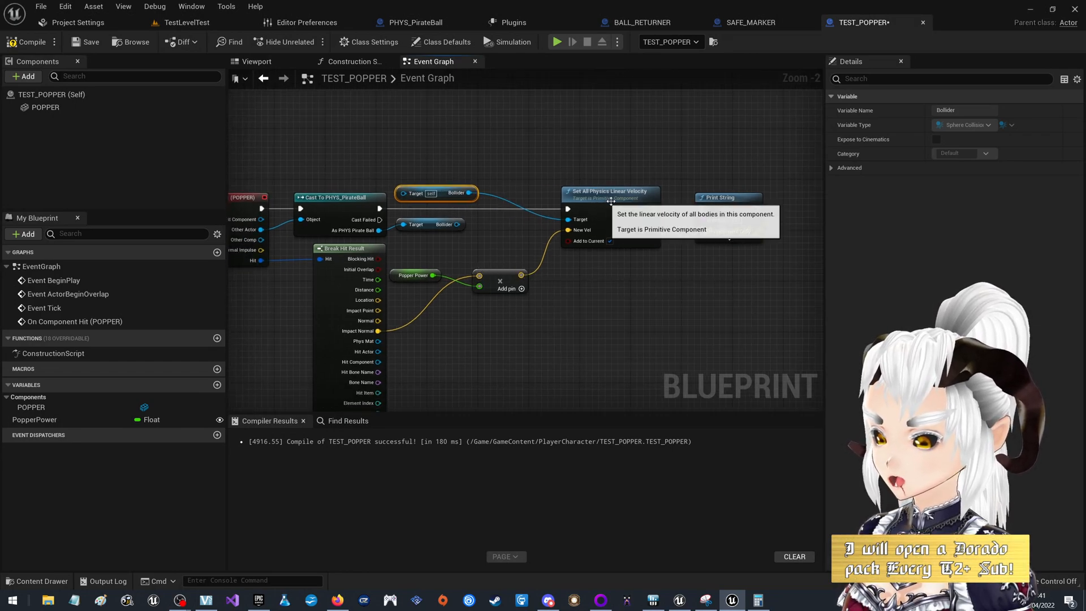
pyautogui.moveTo(601, 194); pyautogui.dragTo(642, 198)
pyautogui.moveTo(736, 197); pyautogui.dragTo(780, 197)
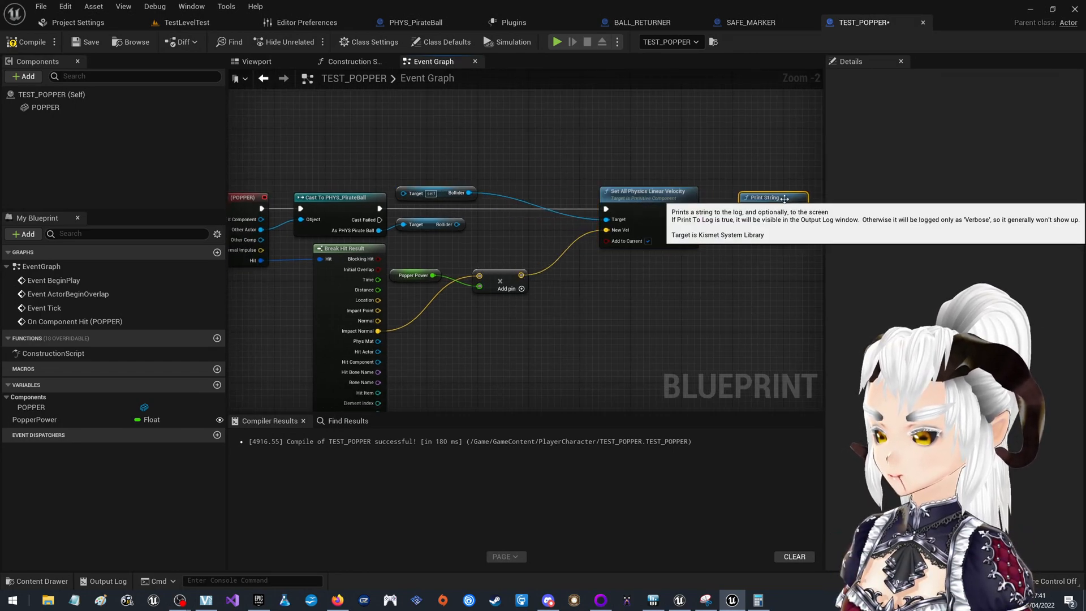
# Add a Break Vector node fed by the hit result's Impact Normal.
pyautogui.rightClick(378, 332)
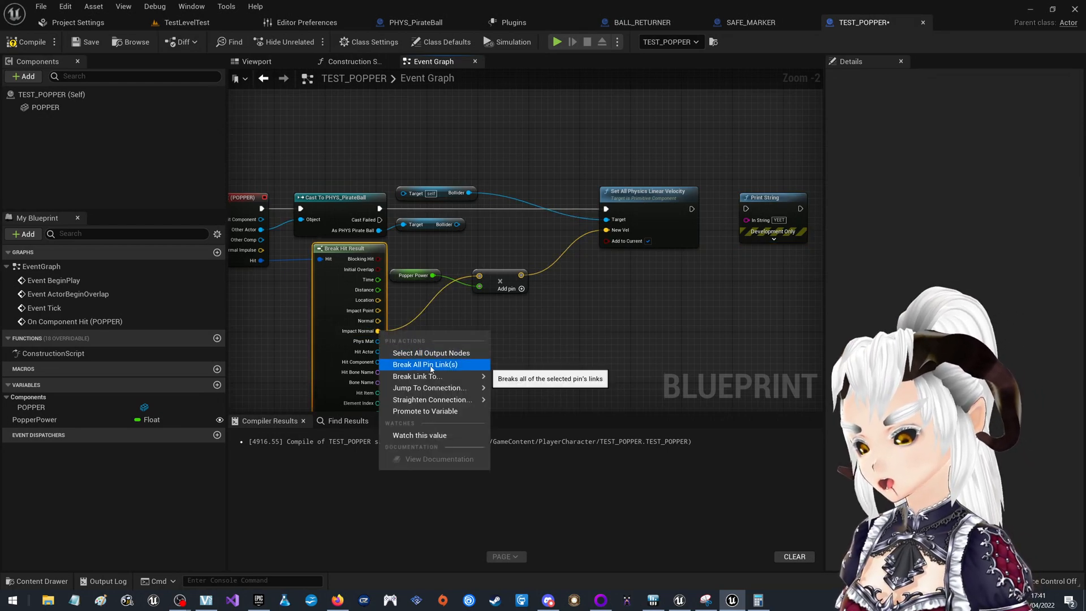
pyautogui.click(458, 316)
pyautogui.moveTo(378, 331); pyautogui.dragTo(414, 338)
pyautogui.write('break')
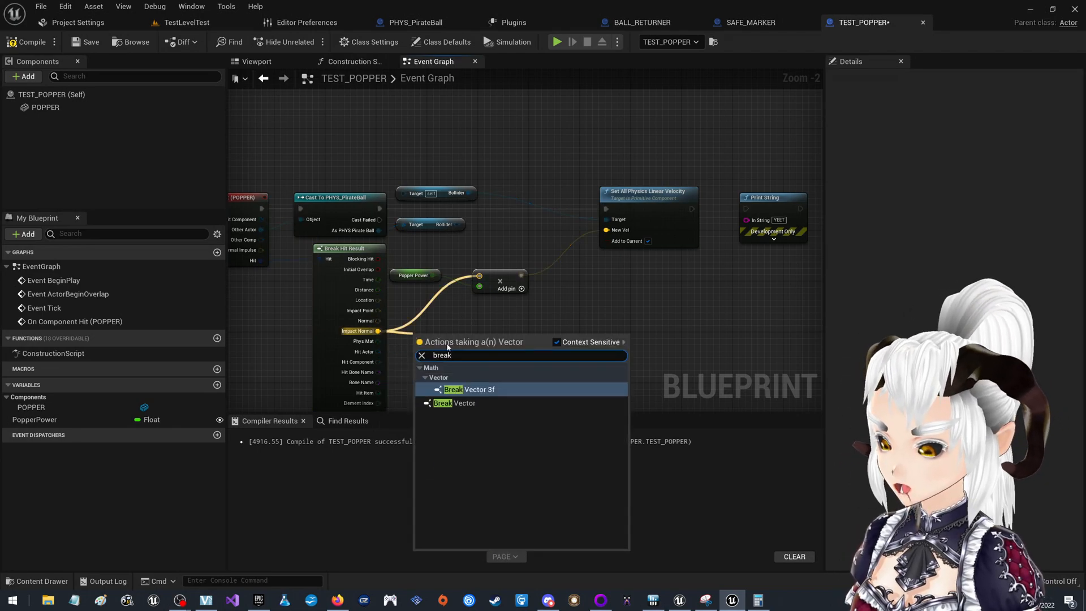
pyautogui.click(454, 403)
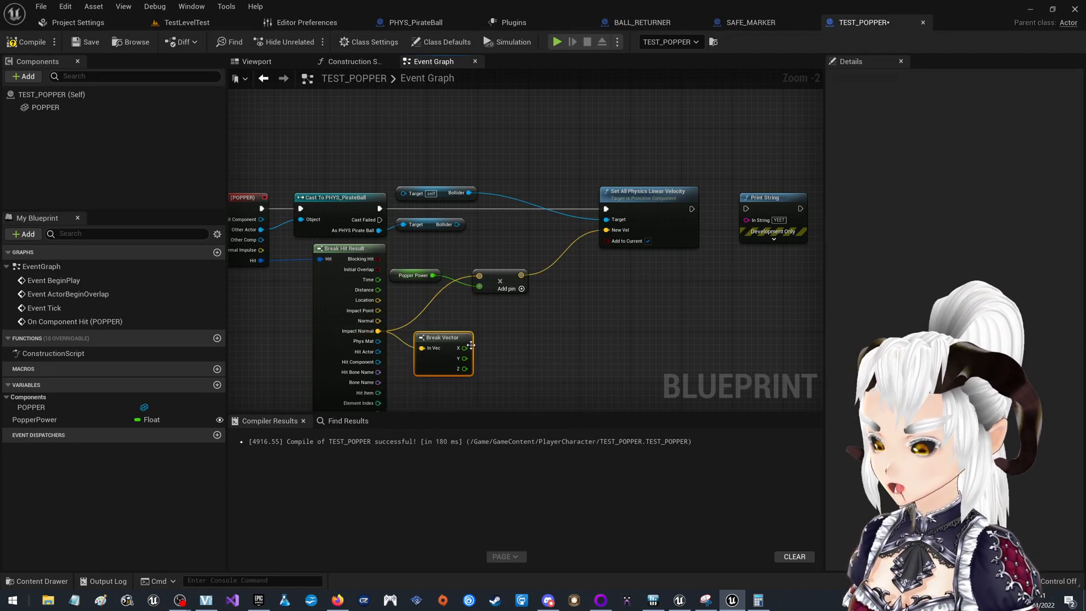
# Build a Make Vector from only the broken vector's X and Y, and connect its return value to the multiply node.
pyautogui.moveTo(460, 351); pyautogui.dragTo(493, 352)
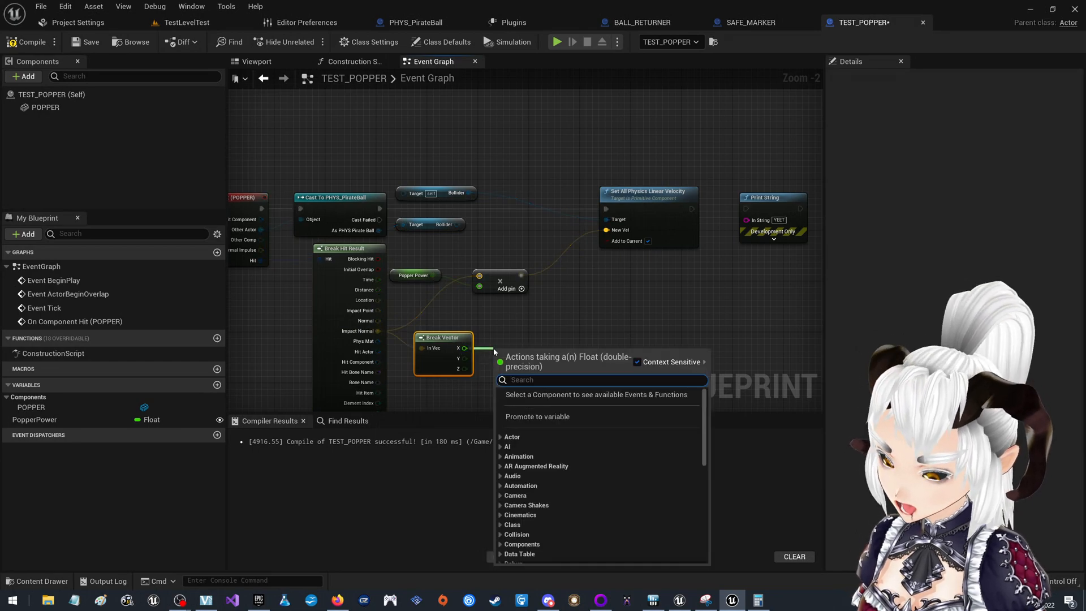
pyautogui.write('make ve')
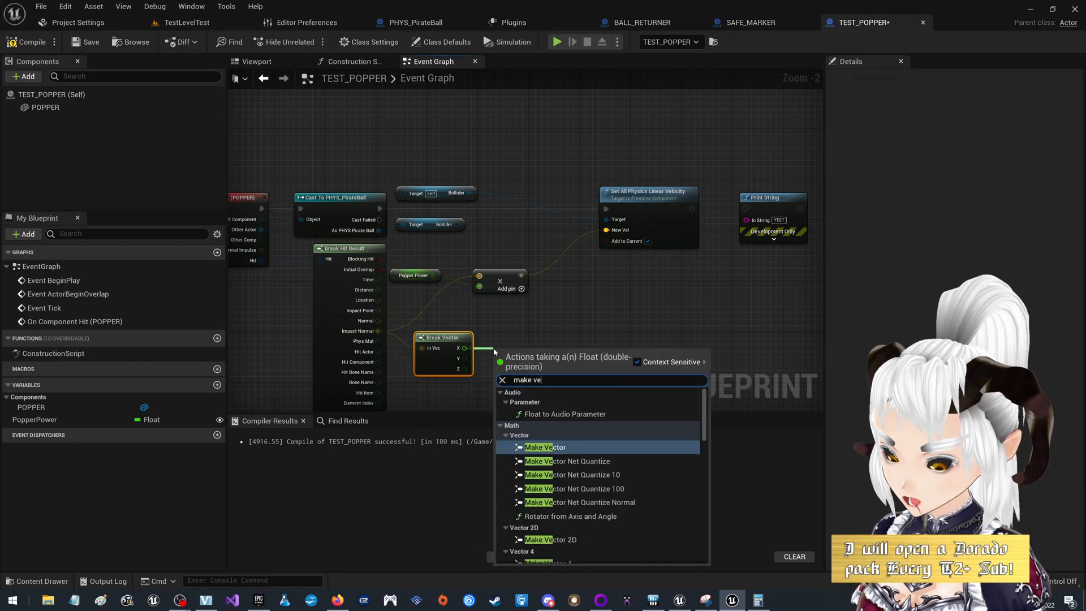
pyautogui.click(585, 447)
pyautogui.moveTo(465, 359); pyautogui.dragTo(541, 339)
pyautogui.moveTo(501, 281); pyautogui.dragTo(525, 281)
pyautogui.moveTo(560, 342); pyautogui.dragTo(505, 275)
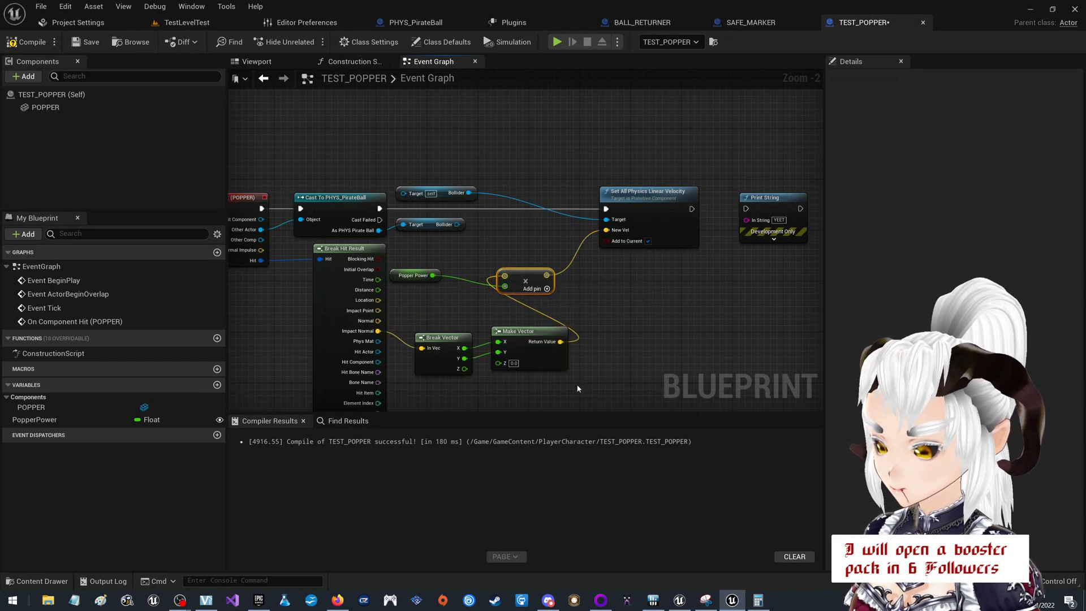
# Arrange the Break Vector, Make Vector, Popper Power and multiply nodes compactly beside the Break Hit Result node.
pyautogui.moveTo(521, 337)
pyautogui.mouseDown()
pyautogui.moveTo(502, 343)
pyautogui.moveTo(524, 337)
pyautogui.mouseUp()
pyautogui.moveTo(644, 363); pyautogui.dragTo(451, 337)
pyautogui.moveTo(530, 343); pyautogui.dragTo(511, 318)
pyautogui.moveTo(520, 272); pyautogui.dragTo(500, 281)
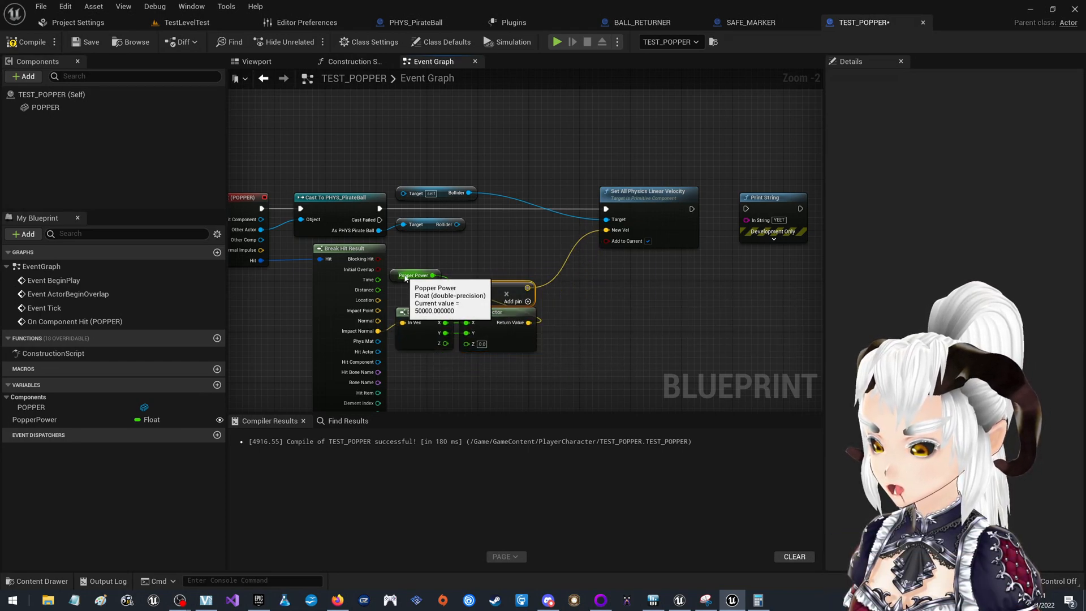
pyautogui.moveTo(406, 281); pyautogui.dragTo(424, 294)
pyautogui.moveTo(589, 359); pyautogui.dragTo(399, 277)
pyautogui.moveTo(495, 309); pyautogui.dragTo(501, 276)
pyautogui.click(514, 229)
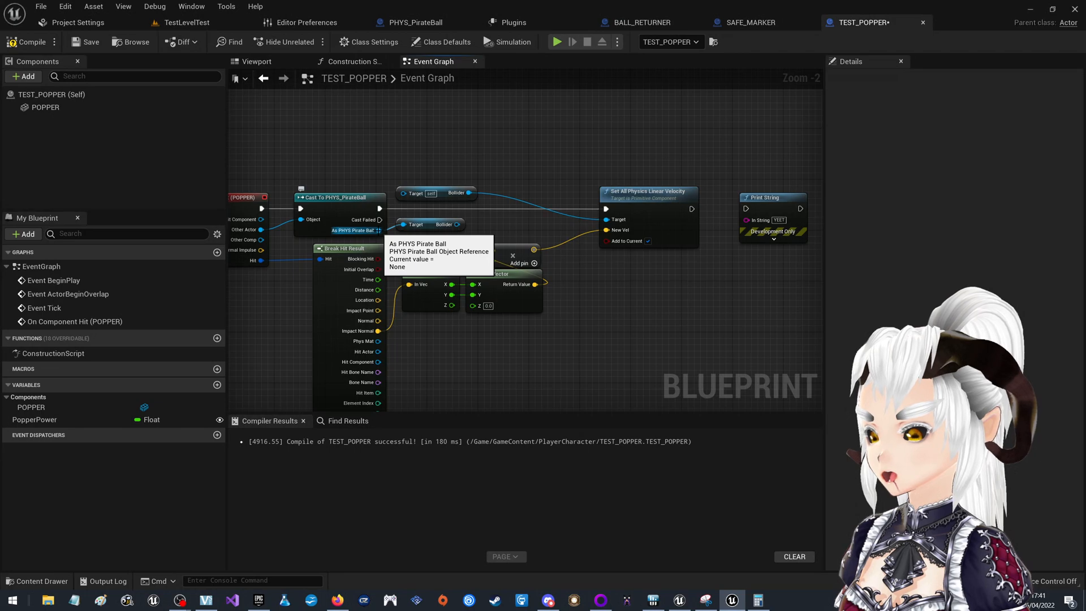
# Connect the cast's As PHYS Pirate Ball output to the upper Bollider getter's target, and compile and save the blueprint.
pyautogui.moveTo(378, 230); pyautogui.dragTo(403, 193)
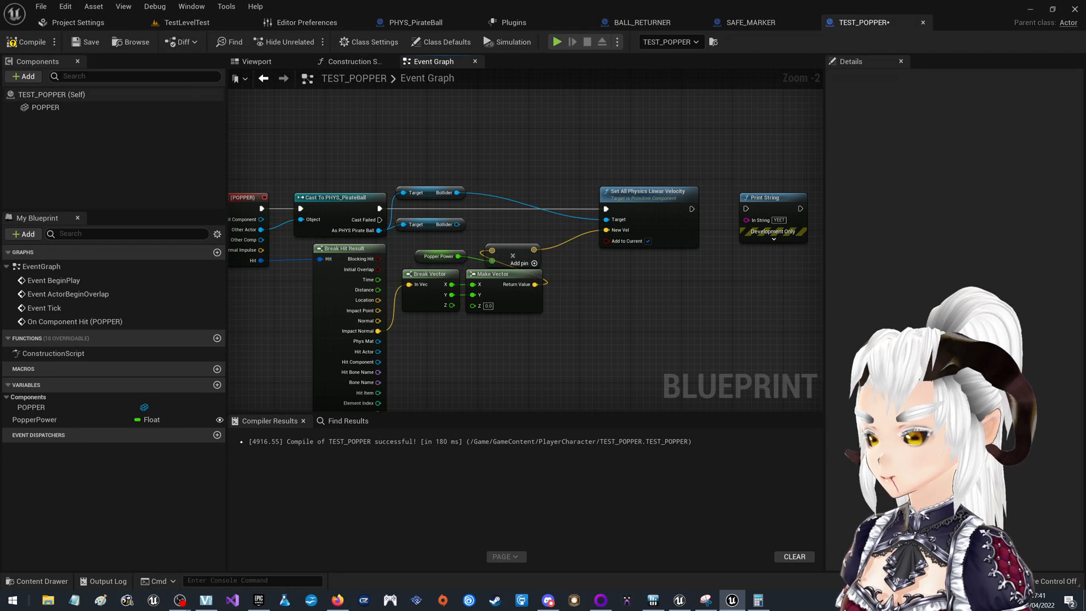
pyautogui.click(28, 49)
pyautogui.click(86, 42)
# Save TestLevelTest, play it full screen to test the popper's linear velocity change, and return to the TEST_POPPER blueprint.
pyautogui.click(180, 24)
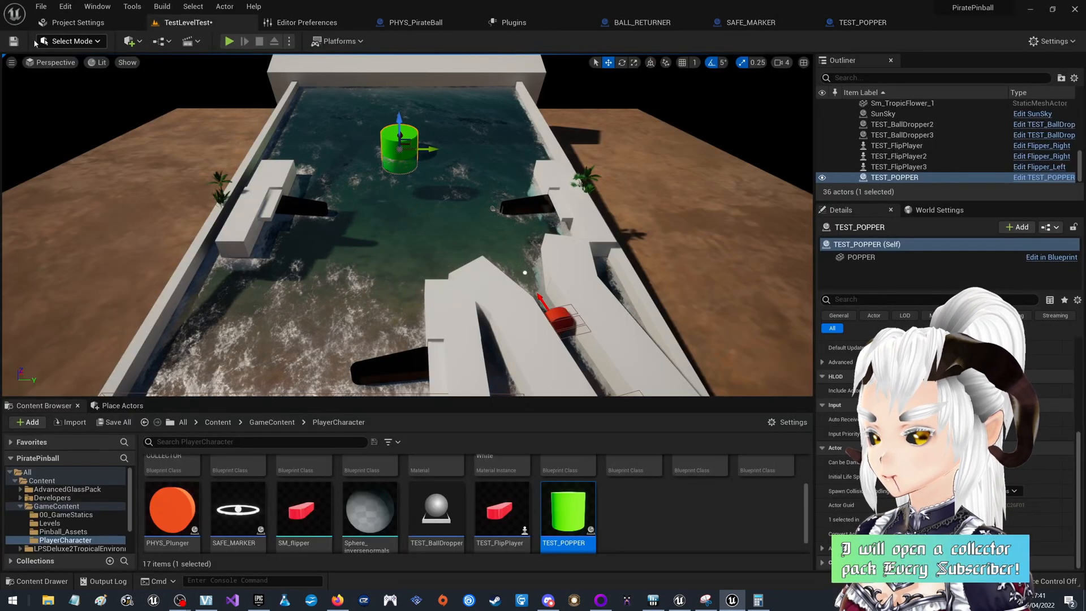
pyautogui.click(13, 41)
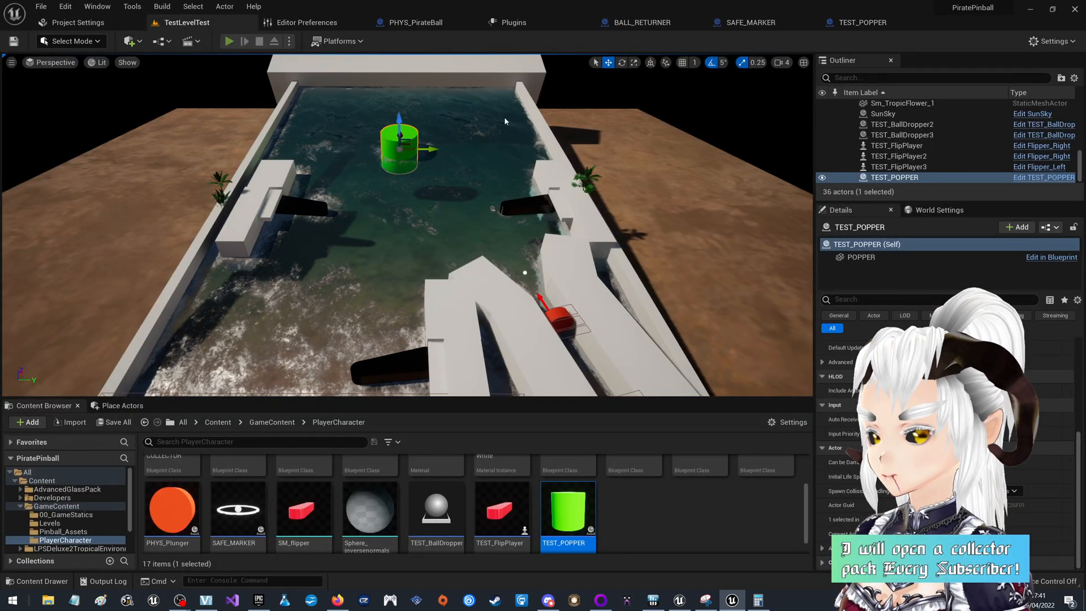
pyautogui.click(229, 41)
pyautogui.press('F11')
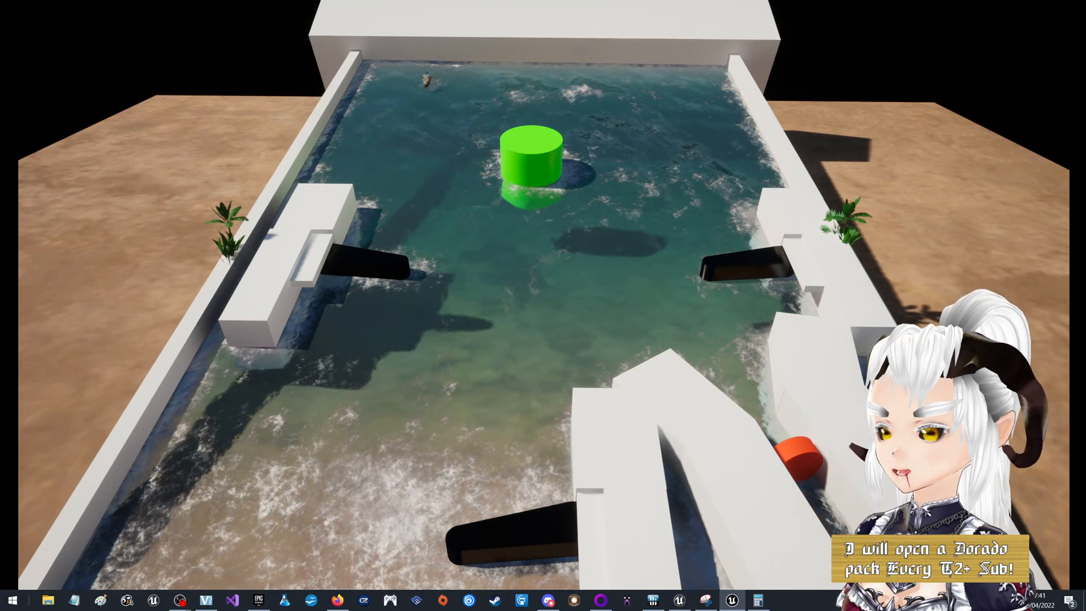
pyautogui.press('Escape')
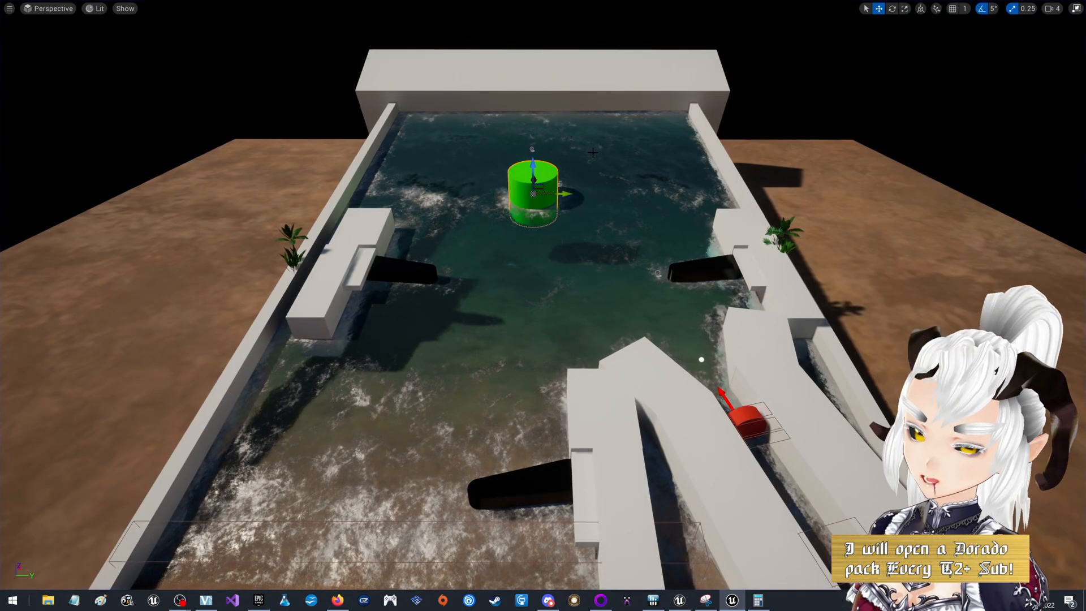
pyautogui.press('F11')
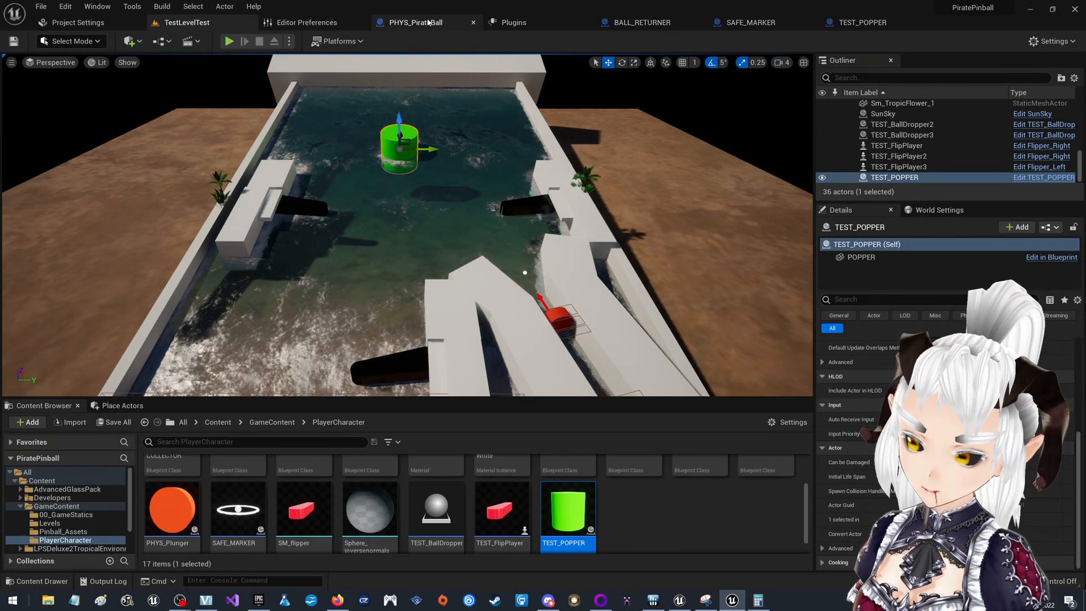
pyautogui.click(897, 24)
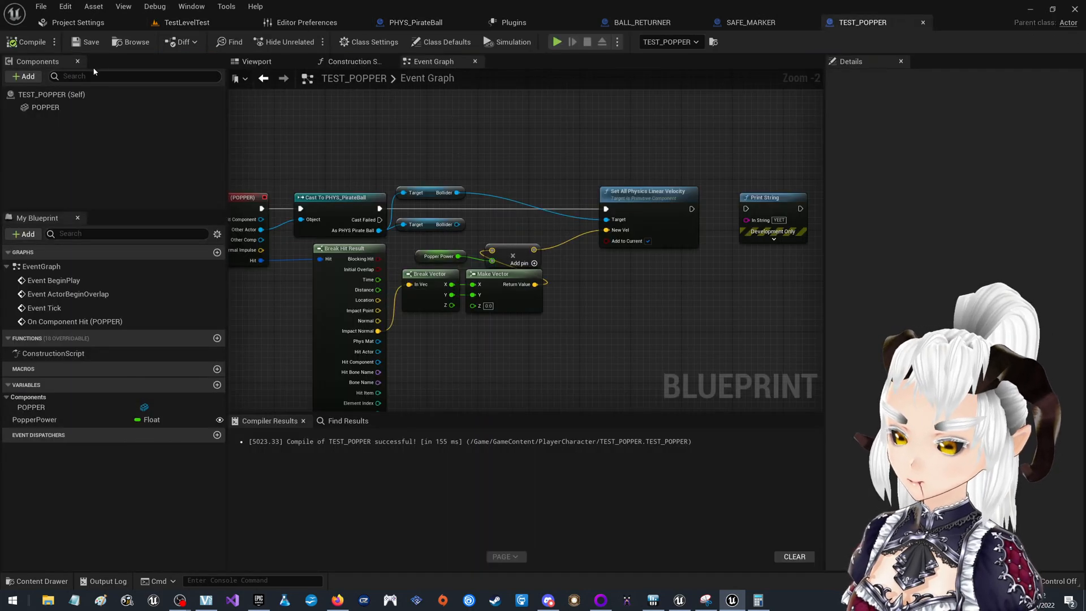
# Examine the TEST_POPPER class defaults, including the advanced Collision and Actor settings.
pyautogui.click(64, 108)
pyautogui.click(69, 97)
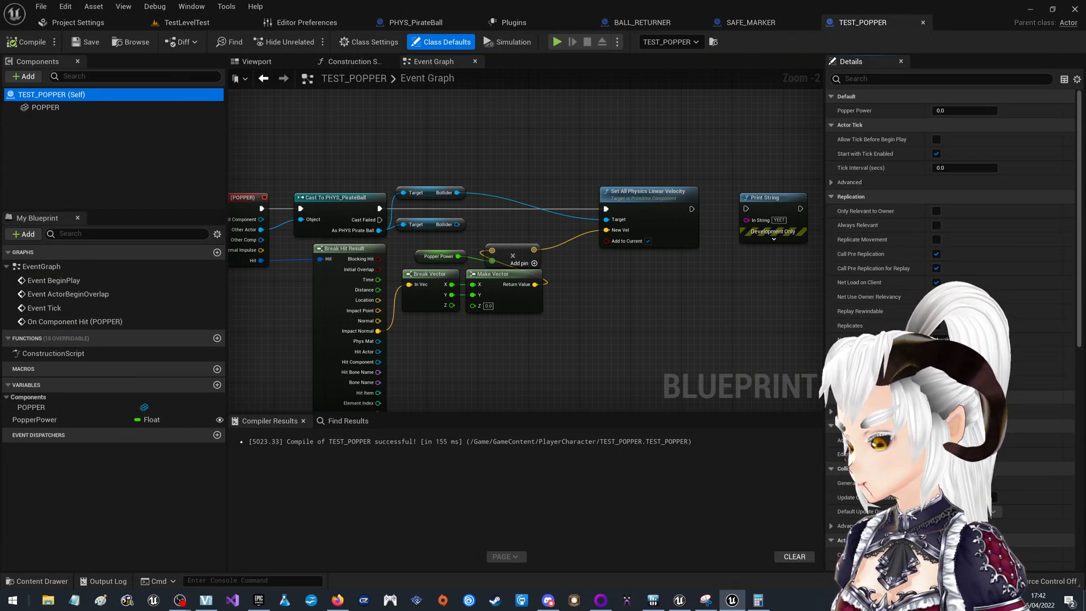
pyautogui.scroll(-3, 951, 282)
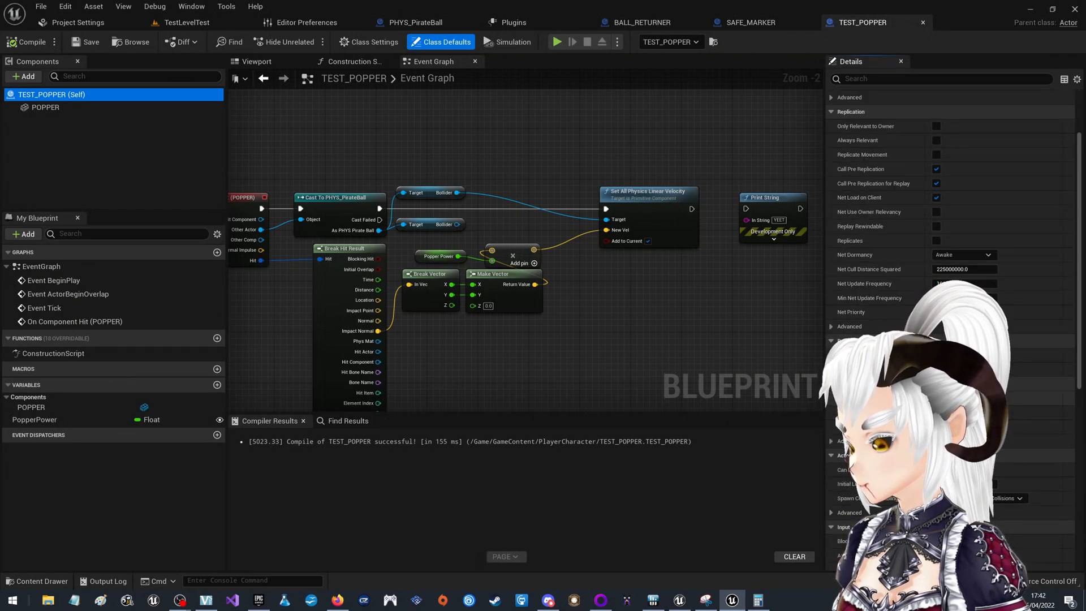
pyautogui.scroll(-1, 951, 283)
pyautogui.scroll(-10, 950, 283)
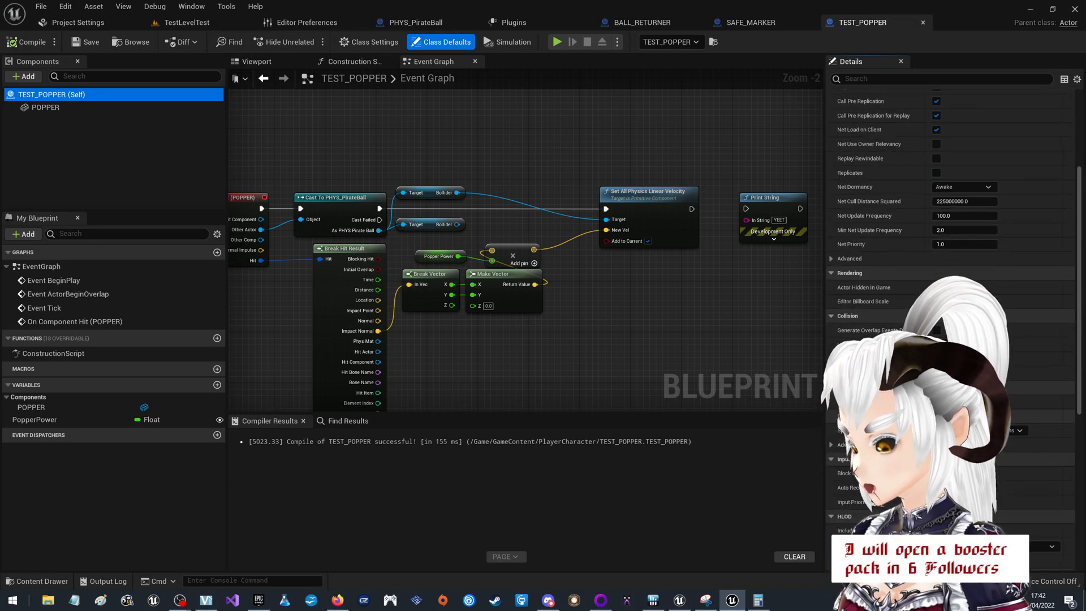
pyautogui.scroll(4, 950, 283)
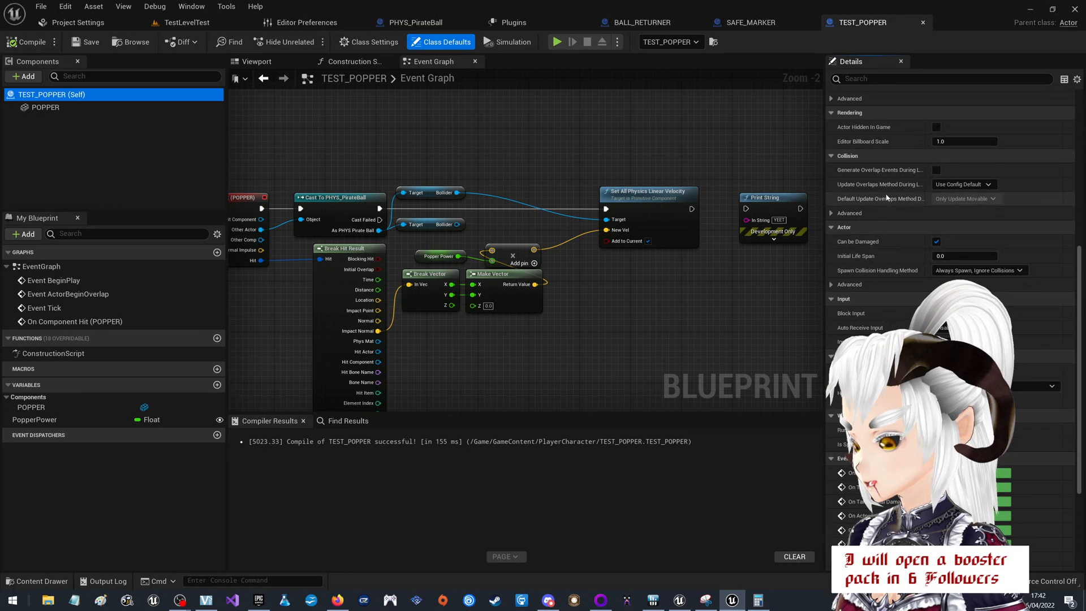
pyautogui.click(839, 214)
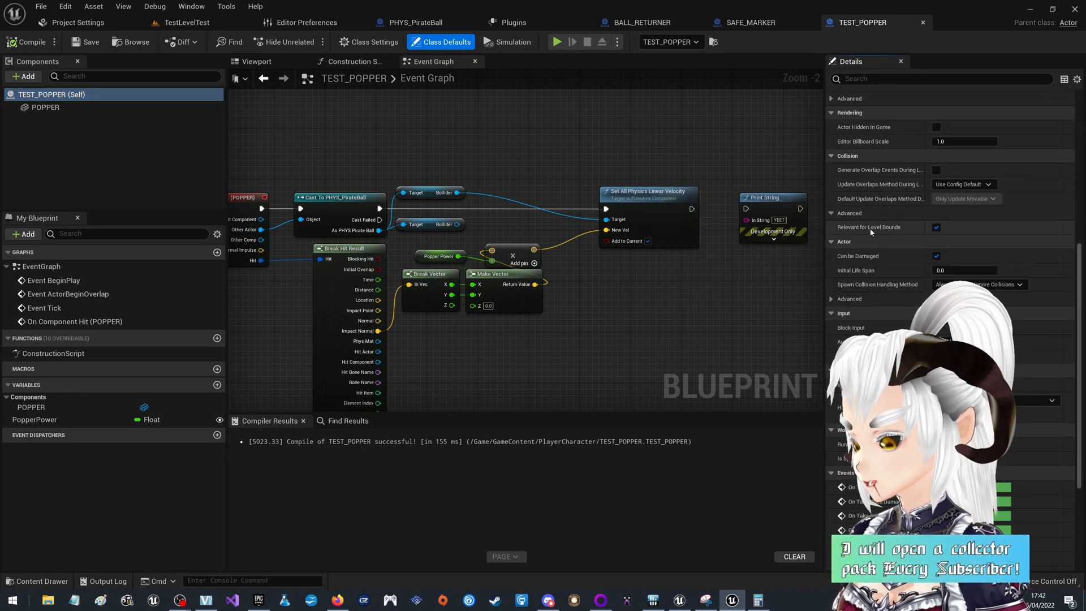
pyautogui.click(857, 300)
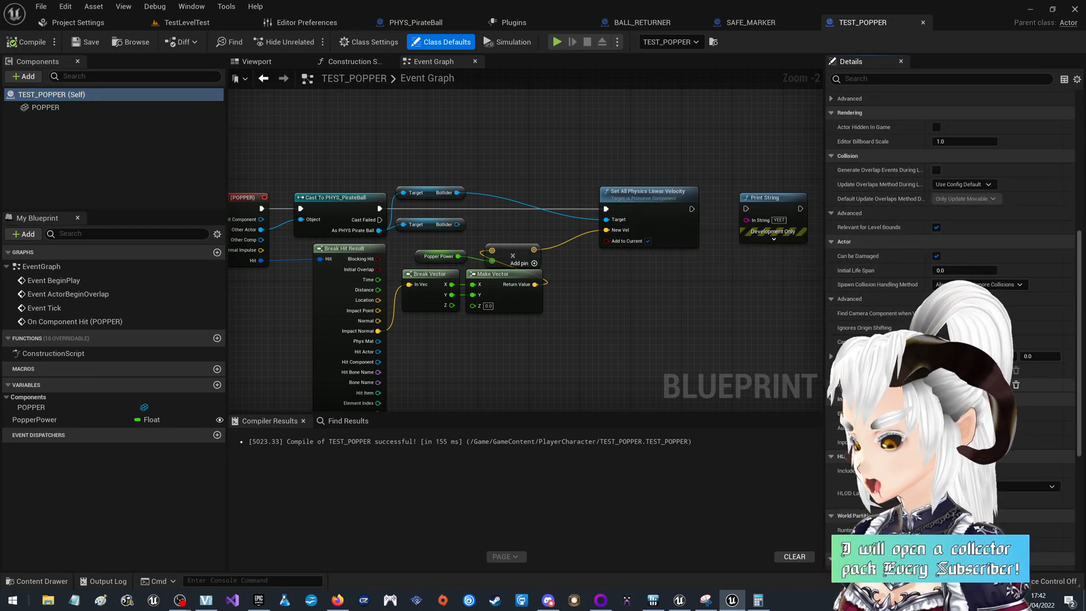
# Toggle Generate Overlap Events and Simulation Generates Hit Events in the POPPER component's collision settings, and compile the blueprint.
pyautogui.click(34, 107)
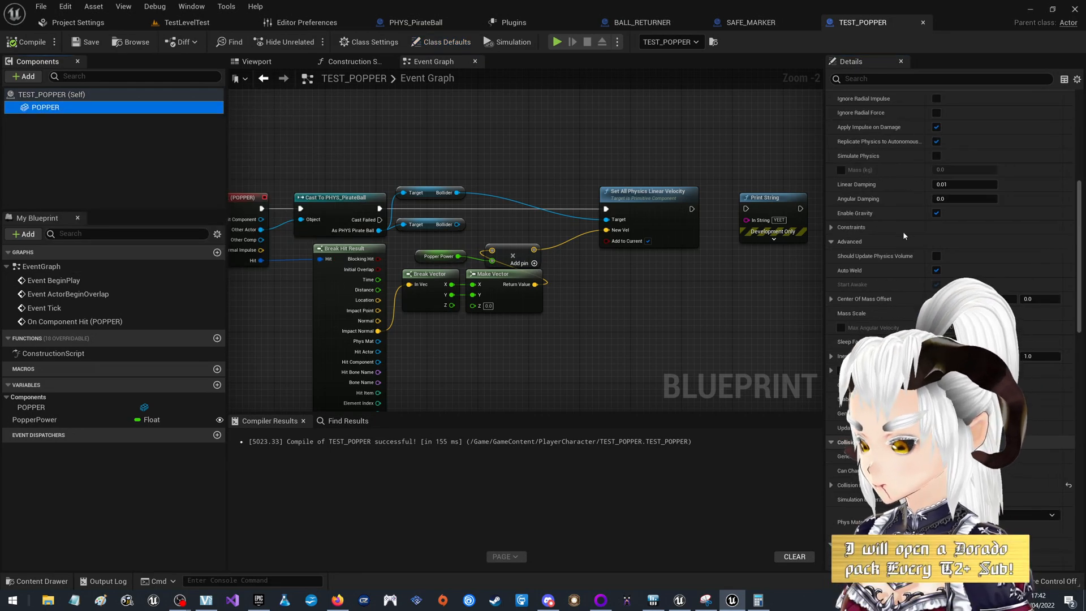
pyautogui.scroll(4, 956, 316)
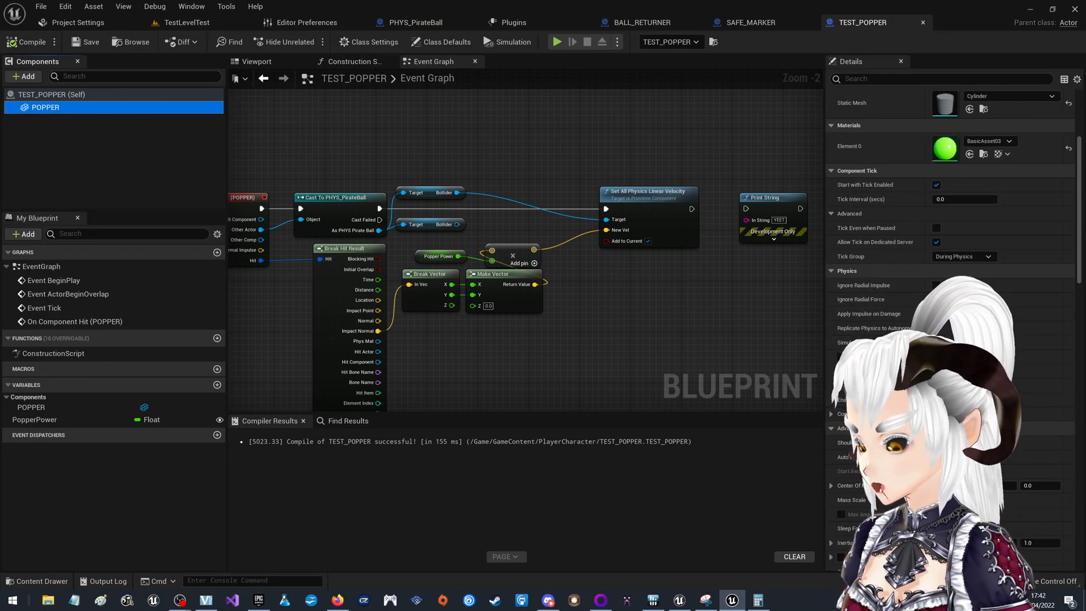
pyautogui.scroll(-3, 951, 283)
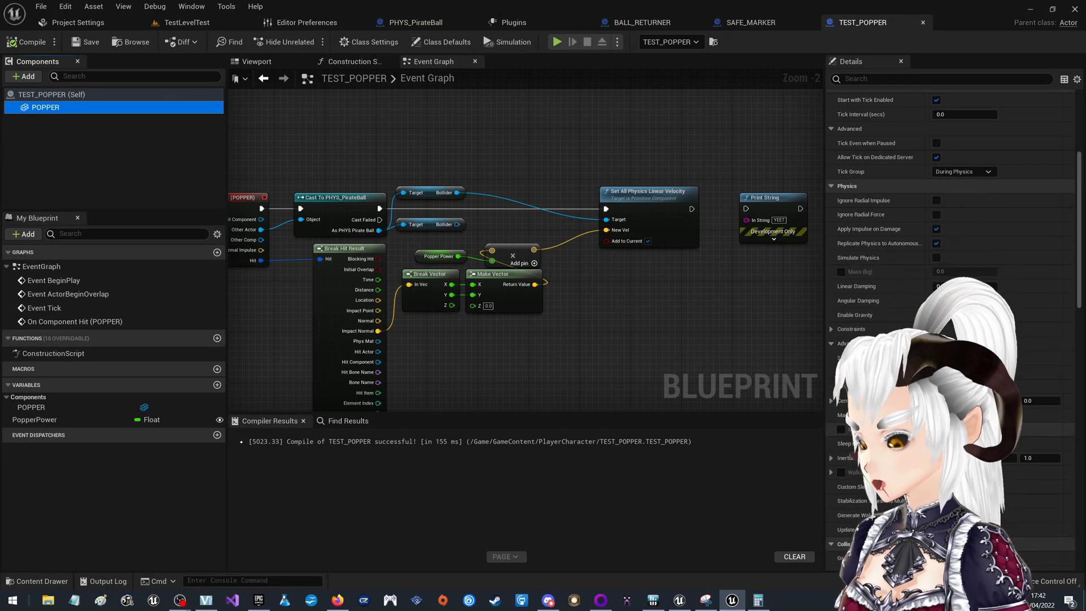
pyautogui.scroll(-5, 950, 283)
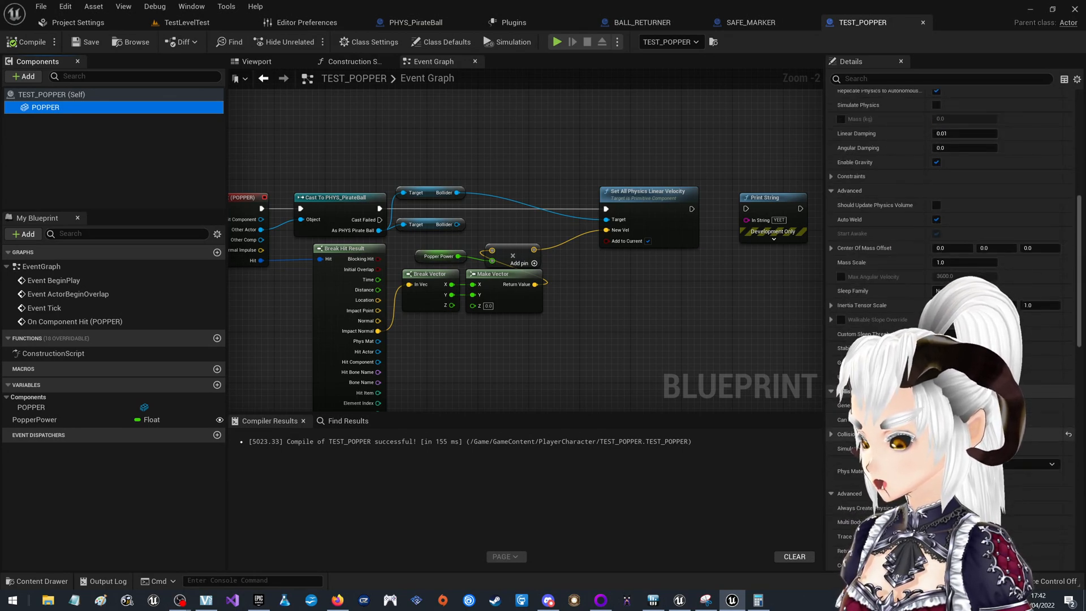
pyautogui.click(962, 434)
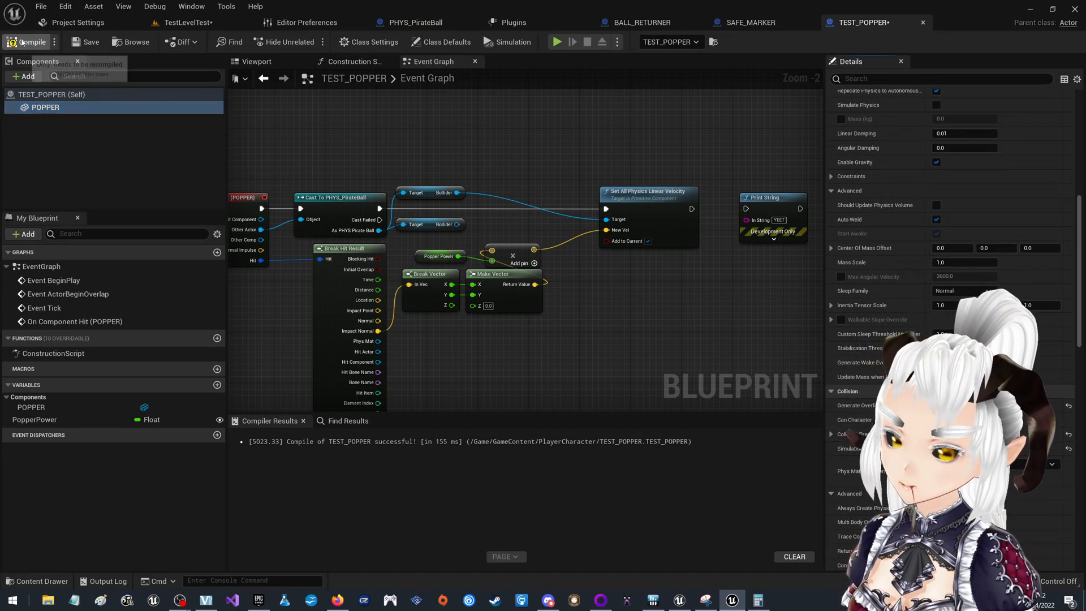
# Play TestLevelTest full screen using the flippers to test the popper's collision settings, and return to the TEST_POPPER blueprint.
pyautogui.click(187, 22)
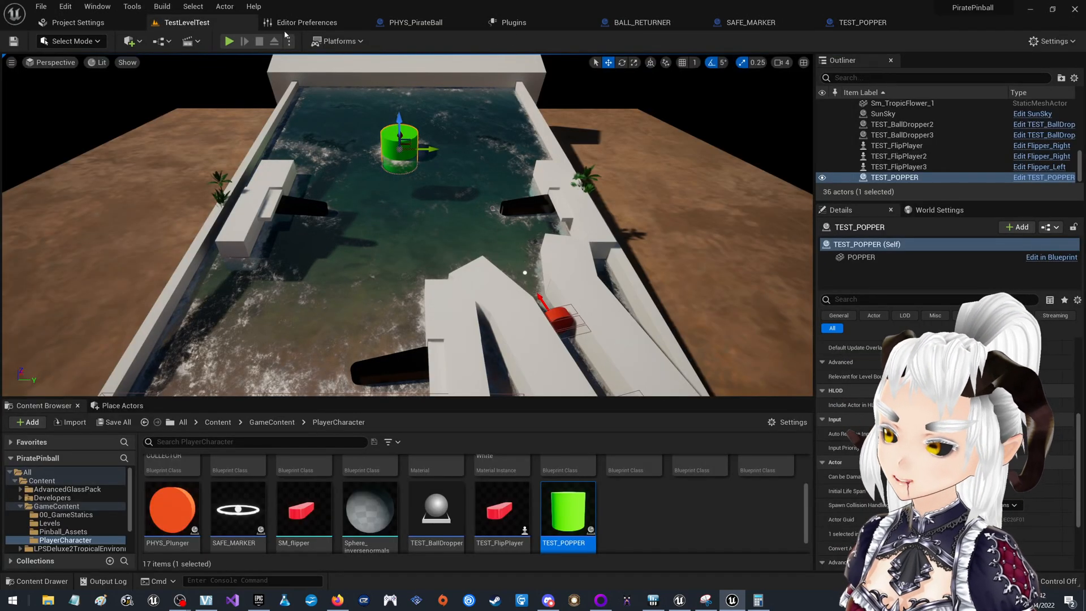
pyautogui.click(229, 42)
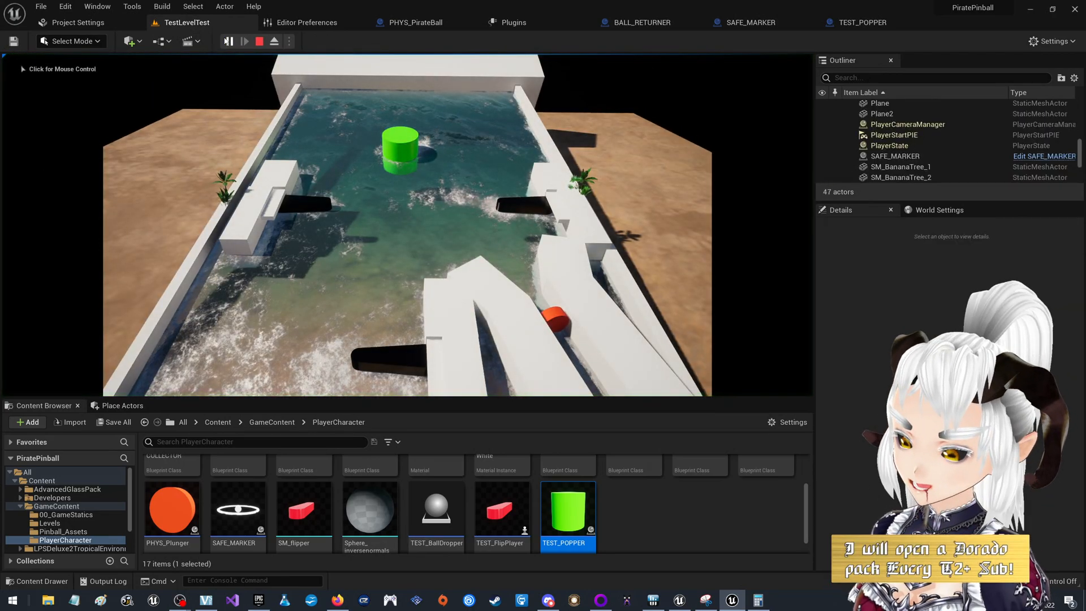
pyautogui.click(339, 187)
pyautogui.press('F11')
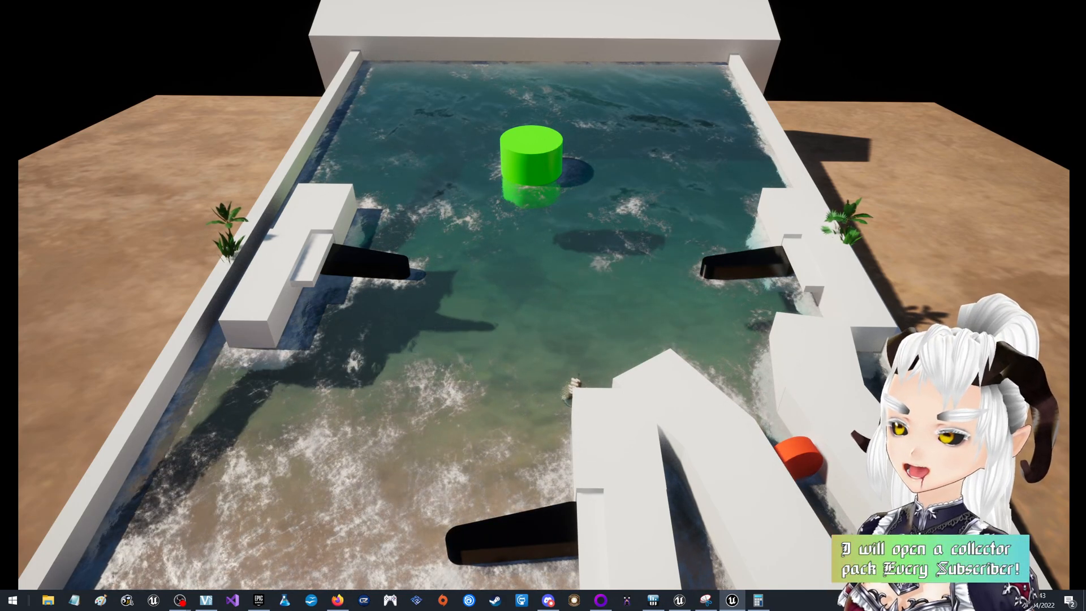
pyautogui.press('Right')
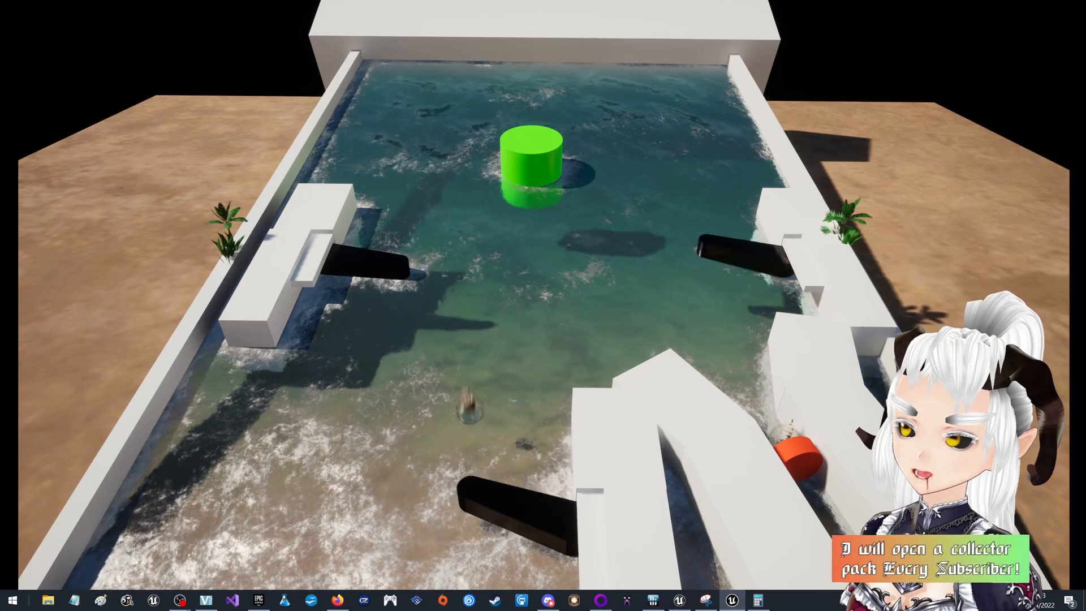
pyautogui.press('Escape')
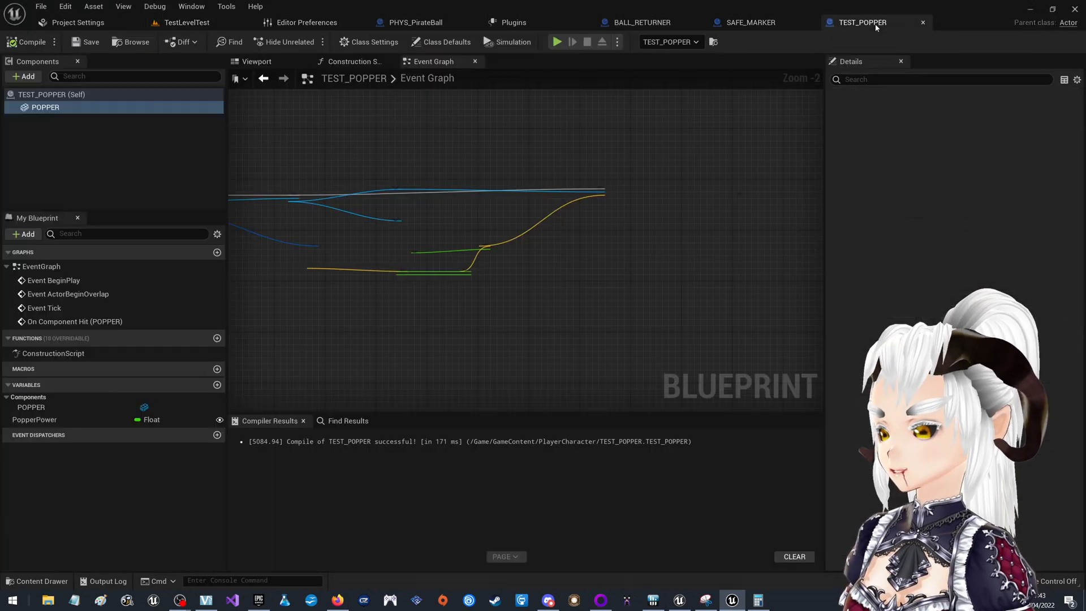
pyautogui.click(863, 22)
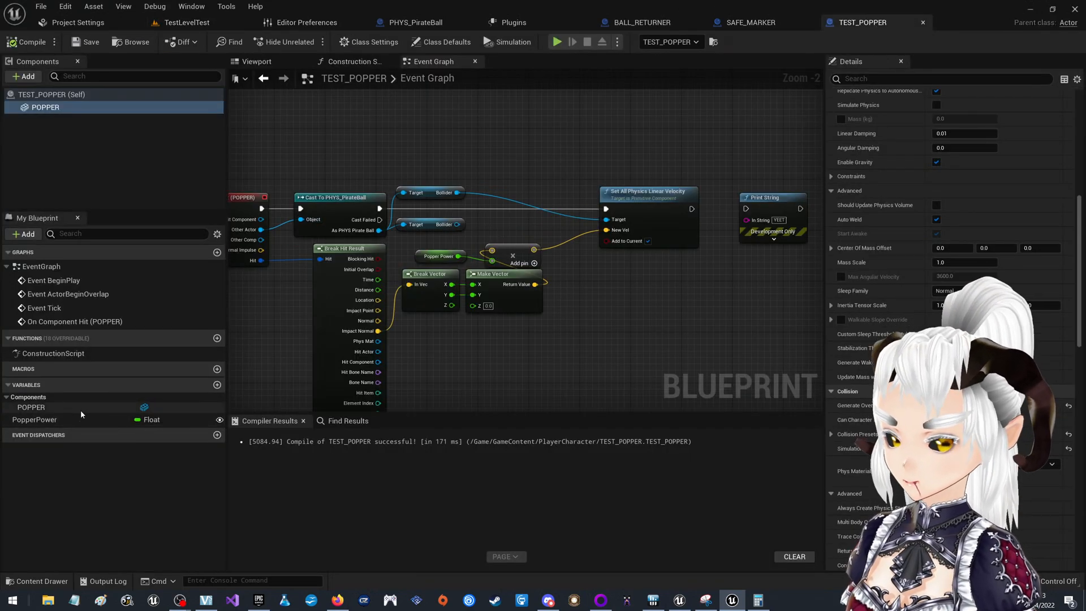
# Delete the unused lower Bollider getter and move the remaining one down in line with the cast's As PHYS Pirate Ball output.
pyautogui.click(36, 419)
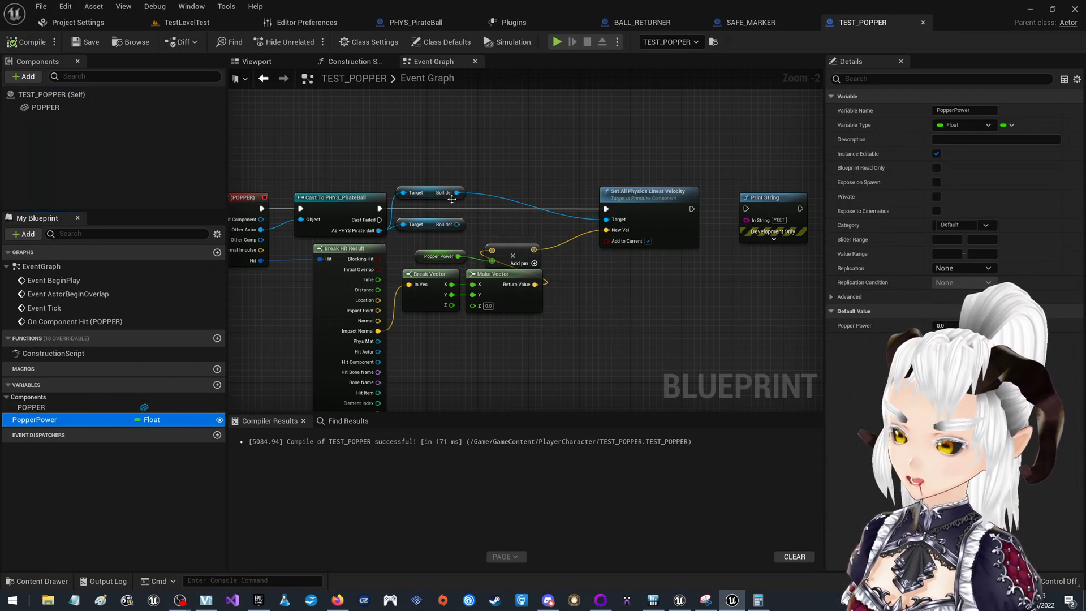
pyautogui.click(444, 224)
pyautogui.press('Delete')
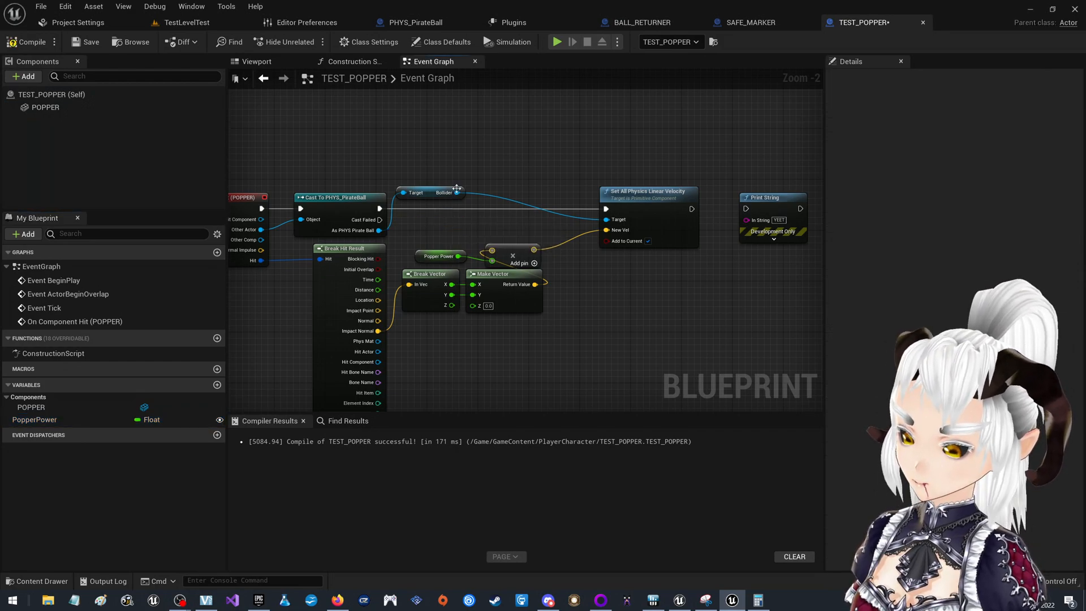
pyautogui.moveTo(428, 190); pyautogui.dragTo(429, 228)
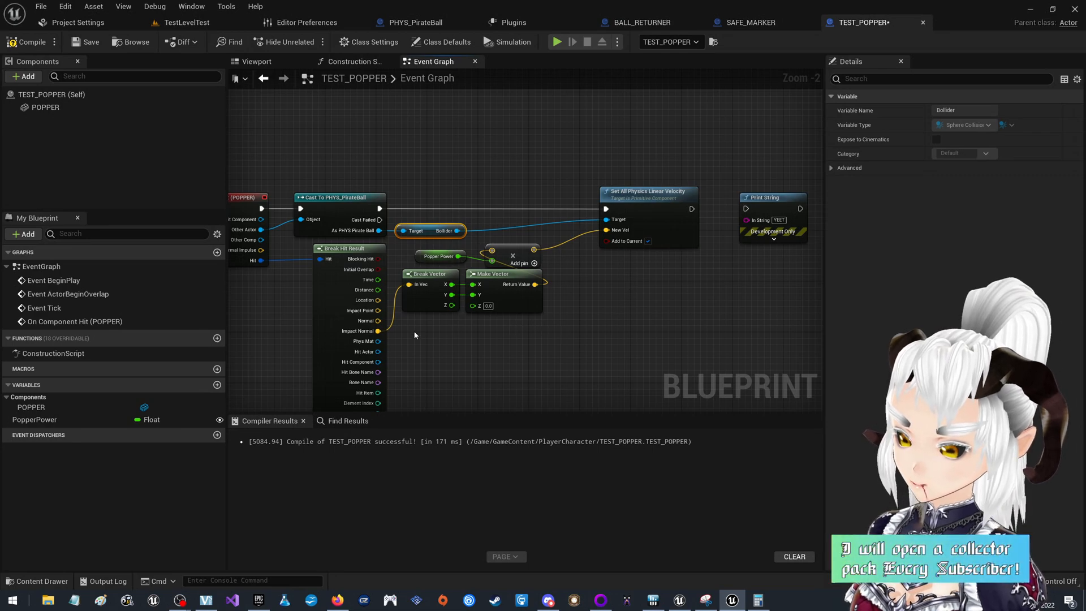
# Connect the Break Hit Result's Normal output to the Break Vector input in place of Impact Normal, and compile and save.
pyautogui.moveTo(378, 321); pyautogui.dragTo(409, 284)
pyautogui.click(478, 335)
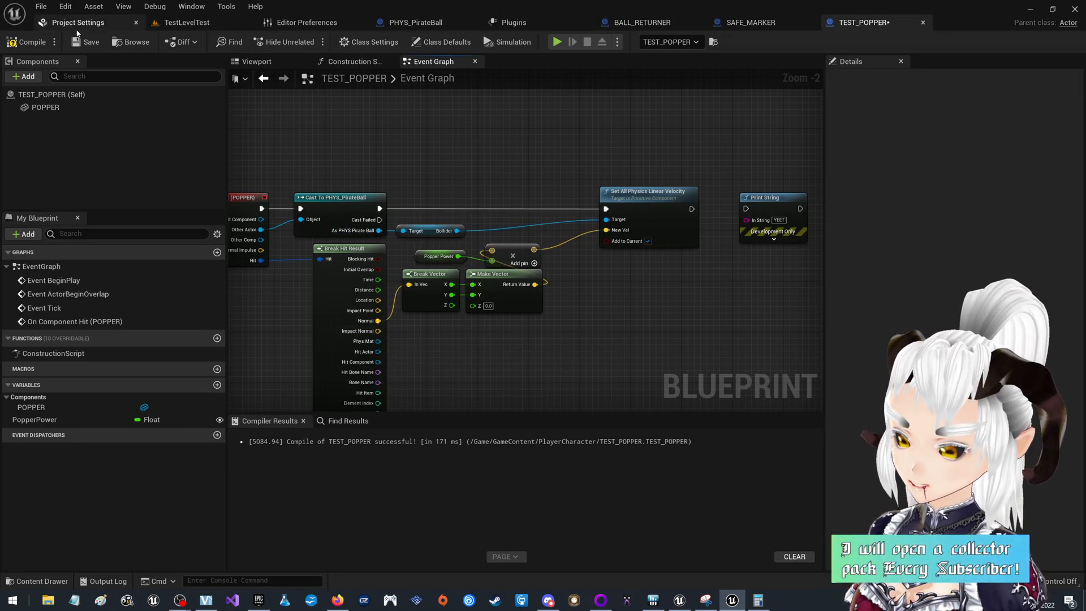
pyautogui.click(50, 43)
pyautogui.click(85, 43)
# Change the placed popper's Popper Power value in TestLevelTest, save the level and play it in the viewport as a test.
pyautogui.click(201, 24)
pyautogui.click(14, 42)
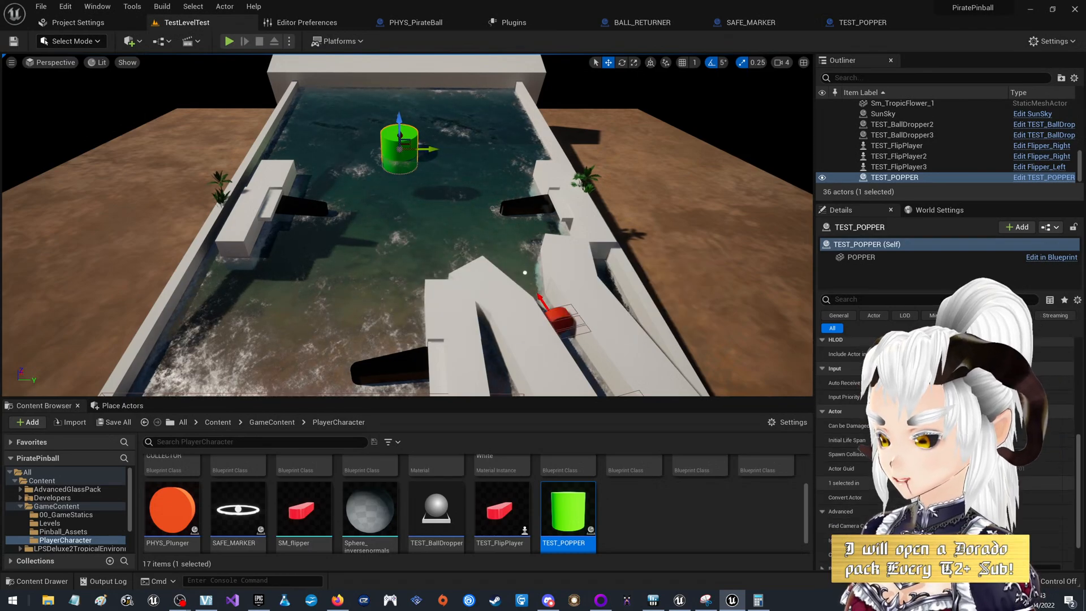
pyautogui.click(910, 416)
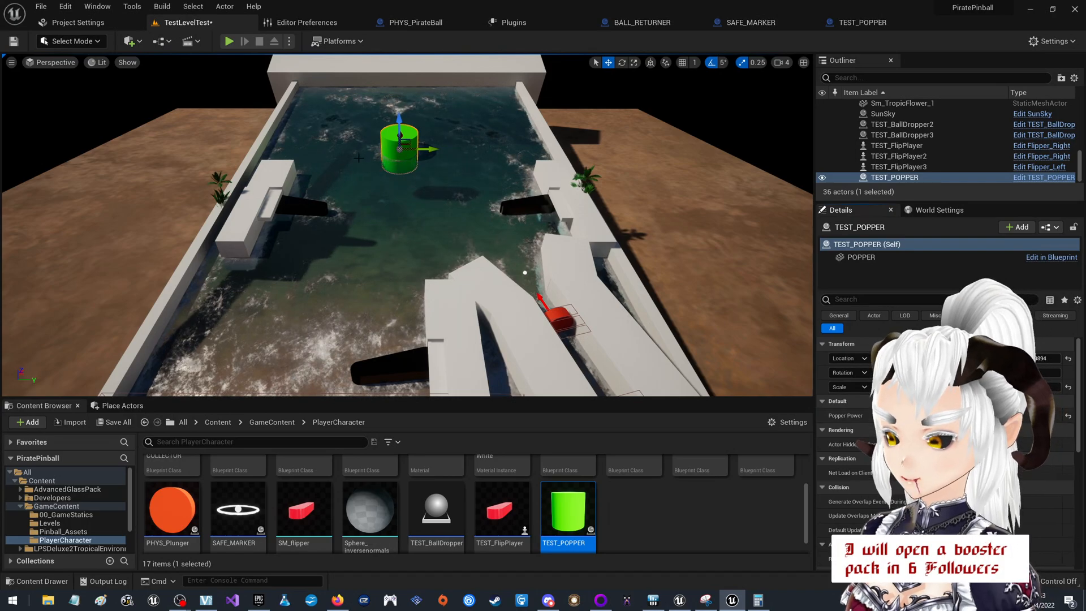
pyautogui.click(14, 41)
pyautogui.click(229, 41)
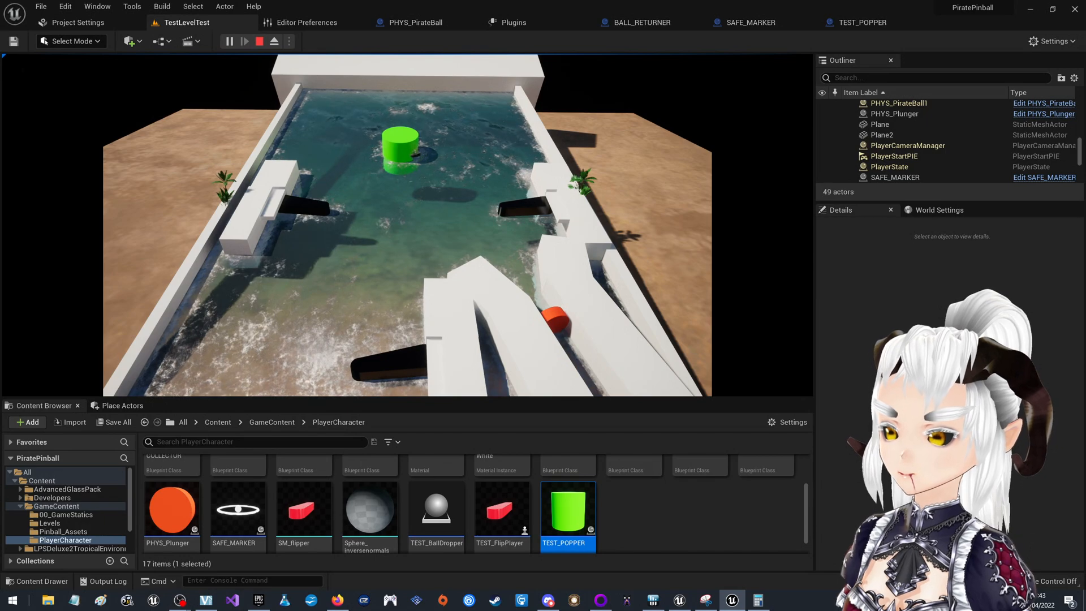
pyautogui.press('Escape')
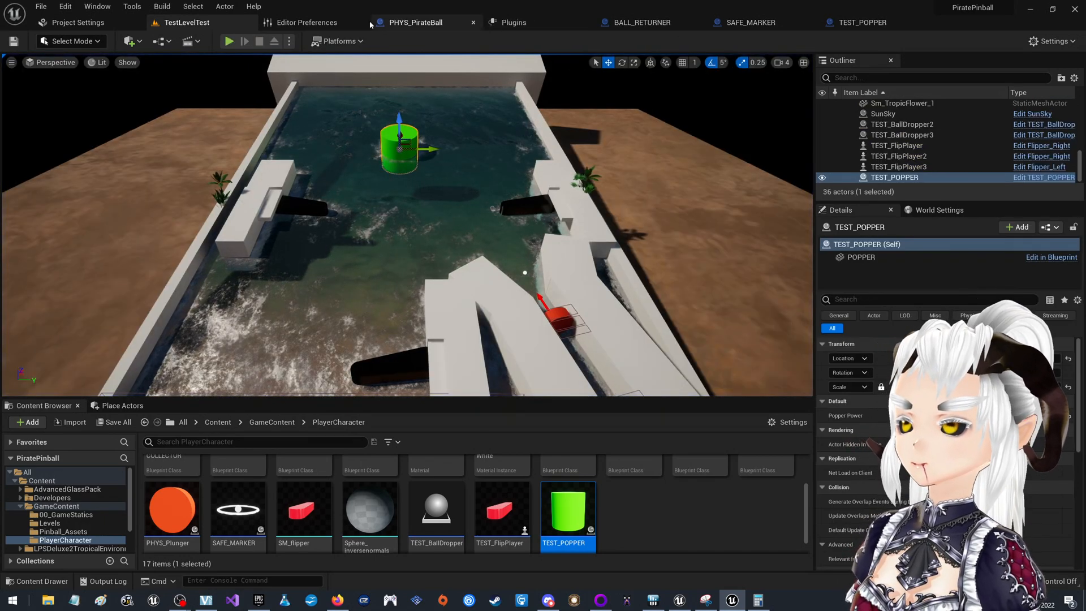
# In the TEST_POPPER blueprint, move the Break Vector's input link from Normal back to Impact Normal, and compile and save.
pyautogui.click(863, 23)
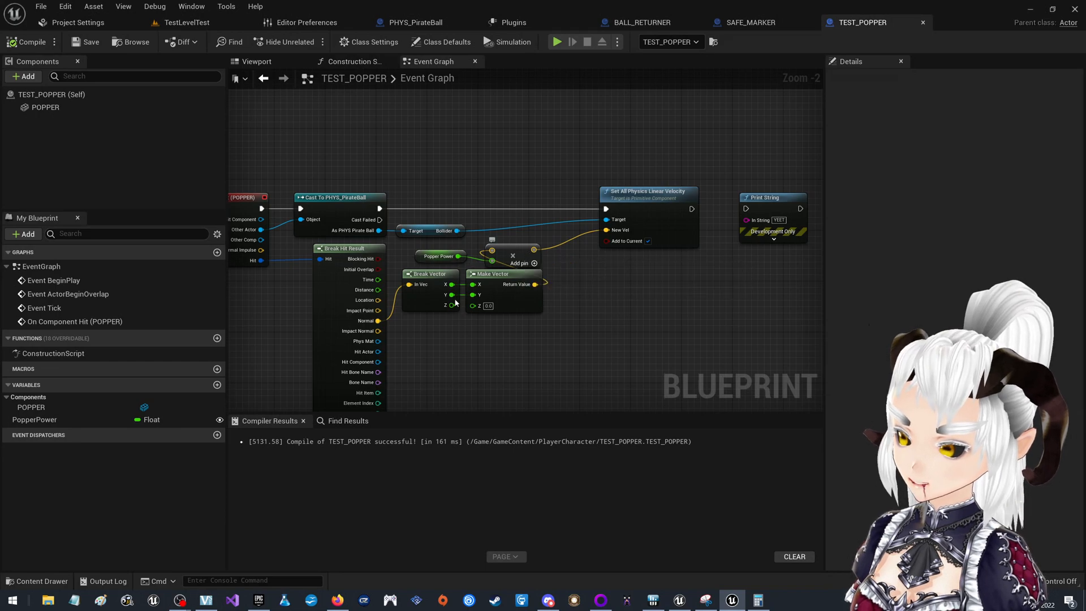
pyautogui.keyDown('ctrl'); pyautogui.moveTo(378, 320); pyautogui.dragTo(378, 331); pyautogui.keyUp('ctrl')
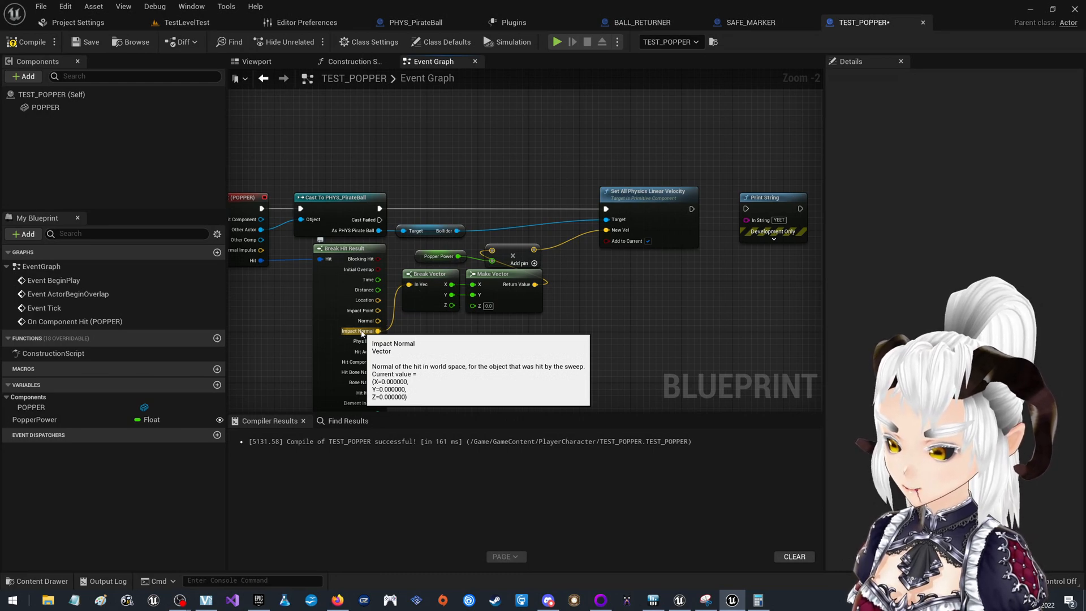
pyautogui.click(26, 42)
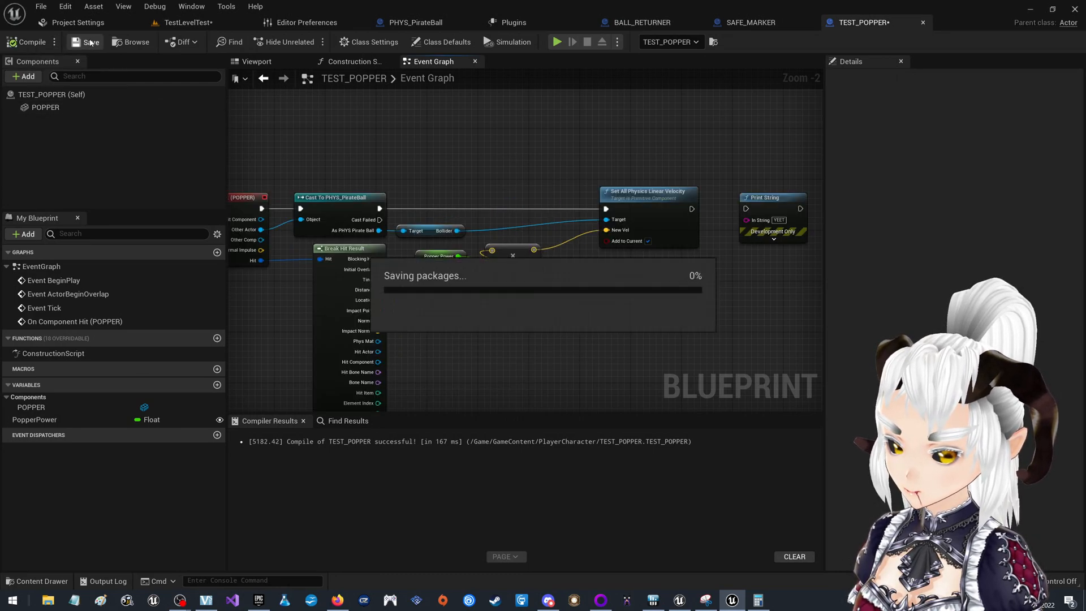
# Play the game in a preview window using the flippers to test the popper, and return to TestLevelTest and save it.
pyautogui.click(558, 41)
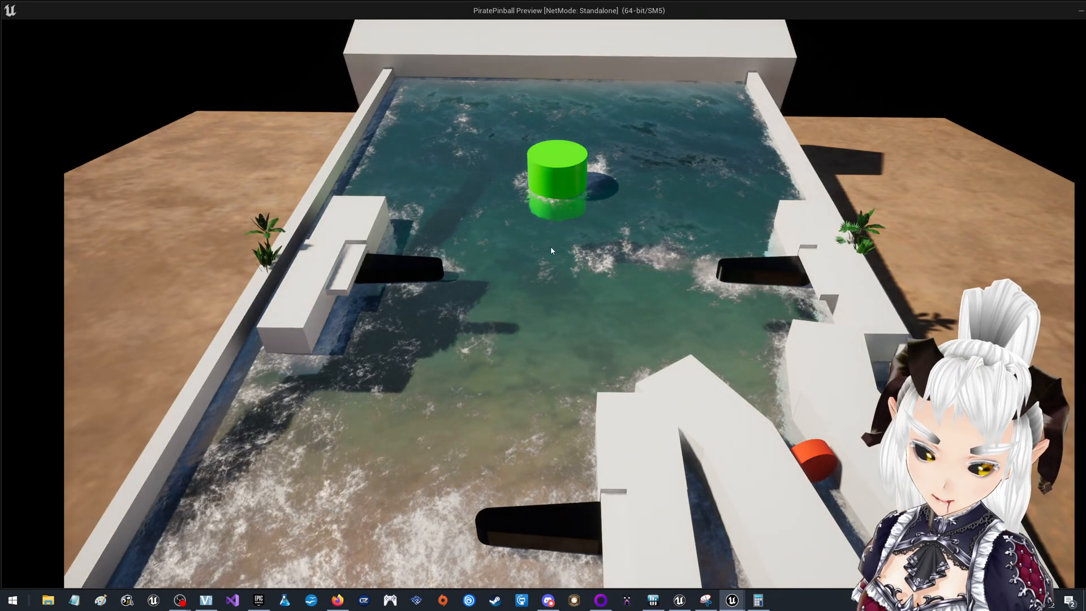
pyautogui.press('a')
pyautogui.press('d')
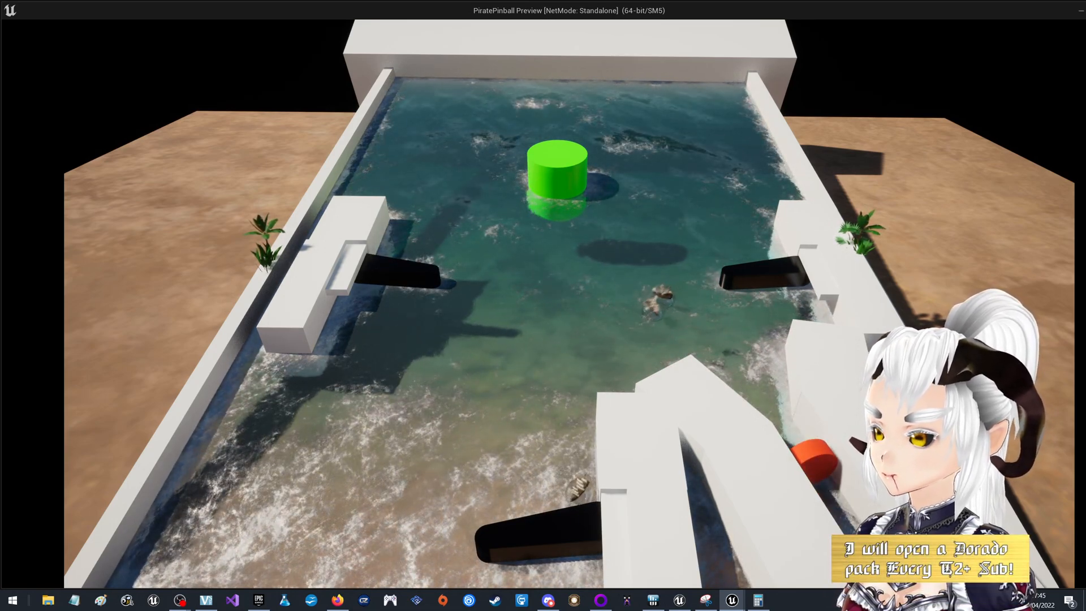
pyautogui.press('Escape')
pyautogui.click(182, 22)
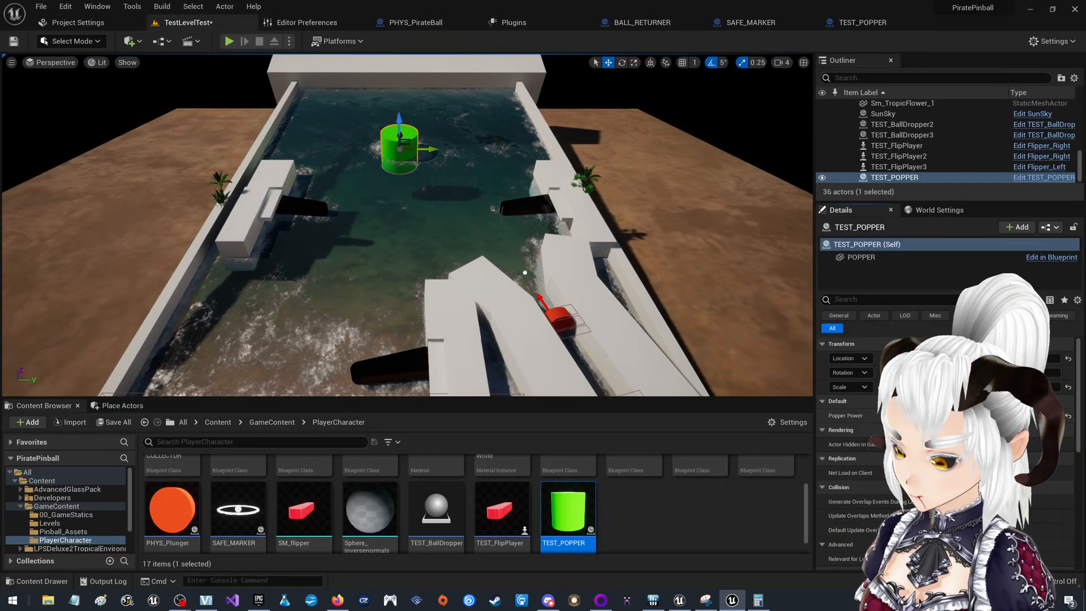
pyautogui.hotkey('ctrl', 's')
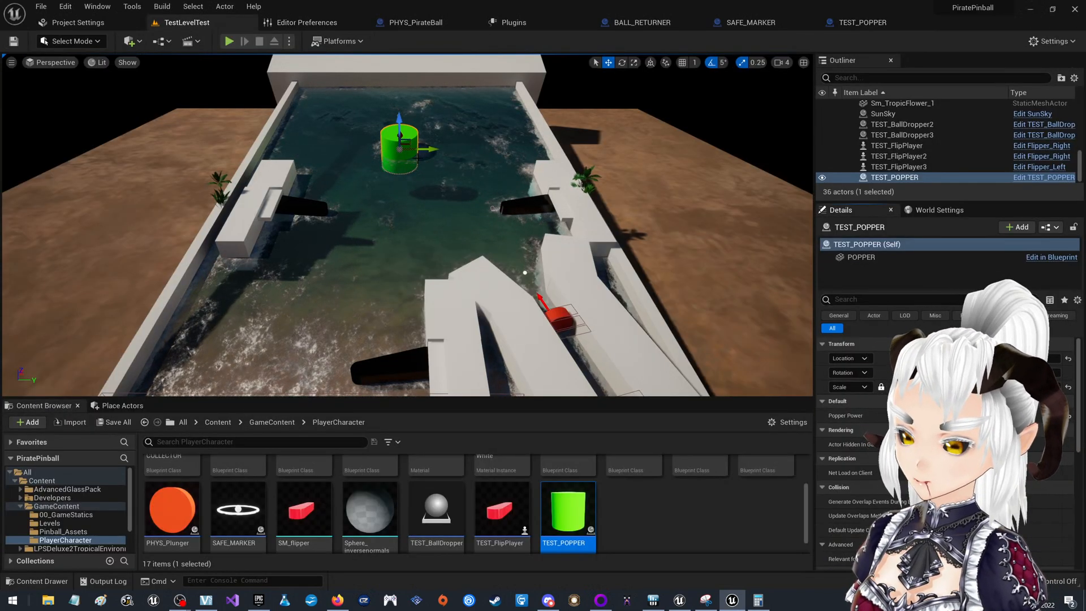
# Move TEST_BallDropper3 beside the green popper and duplicate it to the popper's other side.
pyautogui.moveTo(423, 161); pyautogui.dragTo(580, 122, button='right')
pyautogui.press('w')
pyautogui.press('a')
pyautogui.click(401, 194)
pyautogui.moveTo(333, 183); pyautogui.dragTo(498, 212, button='right')
pyautogui.press('a')
pyautogui.moveTo(354, 219); pyautogui.dragTo(353, 228)
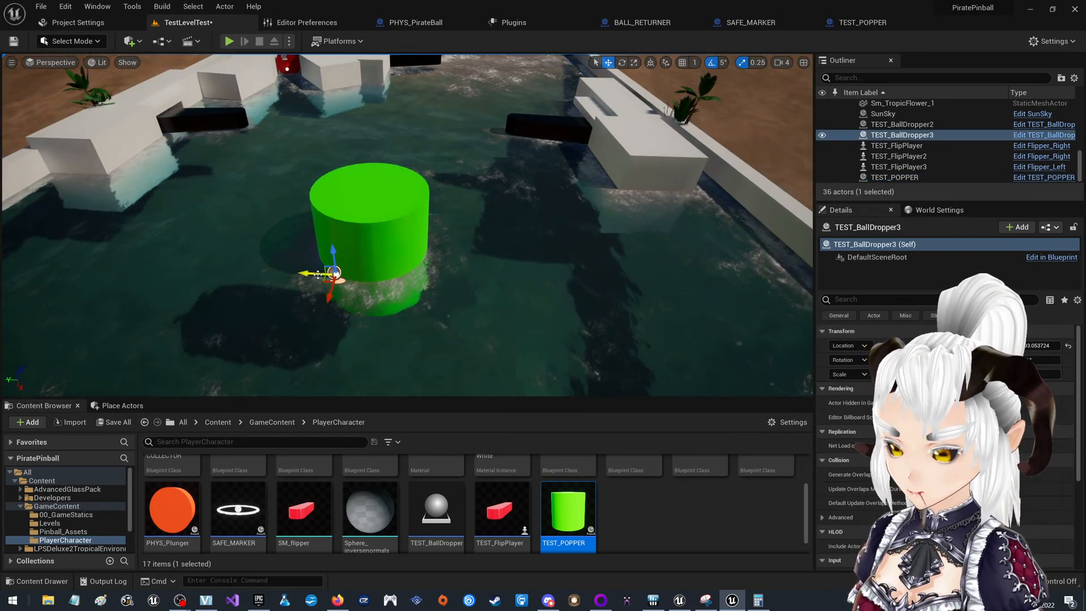
pyautogui.keyDown('alt'); pyautogui.moveTo(252, 272); pyautogui.dragTo(369, 283); pyautogui.keyUp('alt')
# Run TestLevelTest in Simulate mode to watch the ball droppers around the popper.
pyautogui.press('a')
pyautogui.moveTo(386, 285); pyautogui.dragTo(405, 285, button='right')
pyautogui.press('s')
pyautogui.click(290, 43)
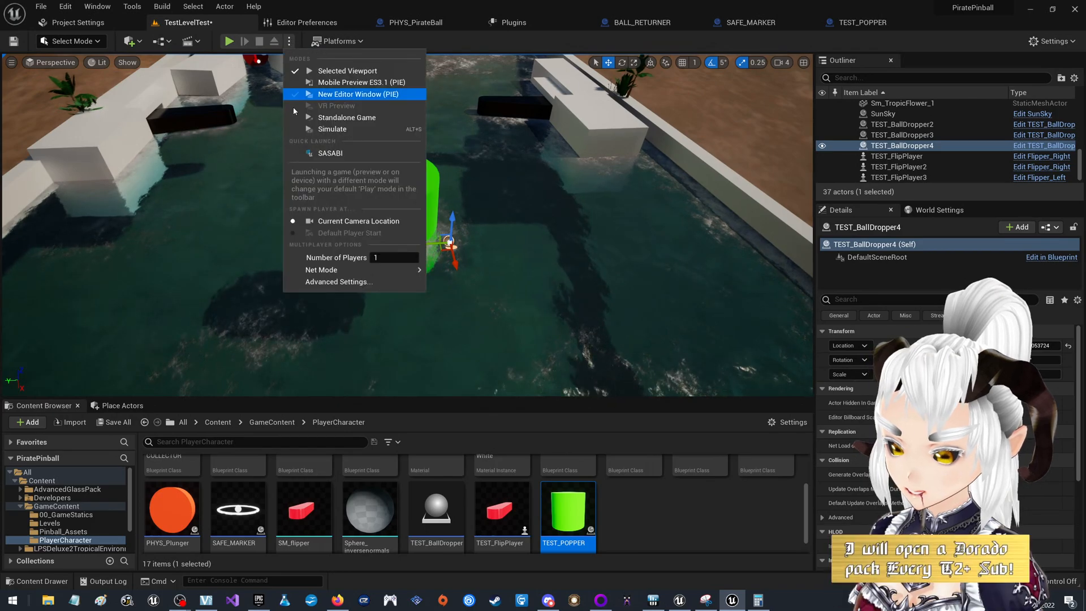
pyautogui.click(391, 131)
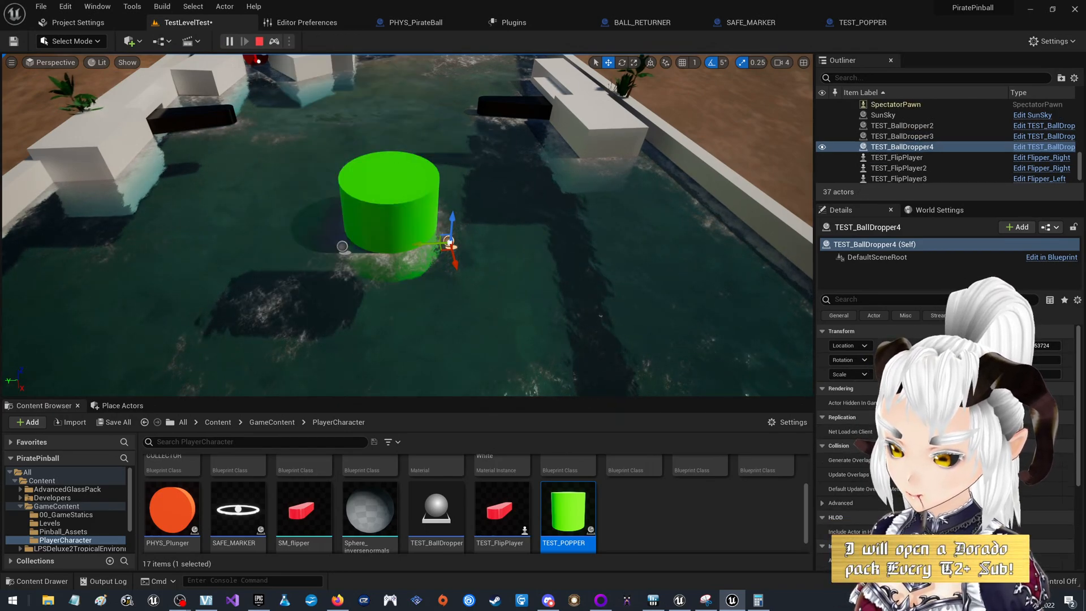
# Watch the simulated balls hit the green popper from near water level, and end the simulation.
pyautogui.moveTo(407, 254); pyautogui.dragTo(401, 223, button='right')
pyautogui.press('w')
pyautogui.press('w')
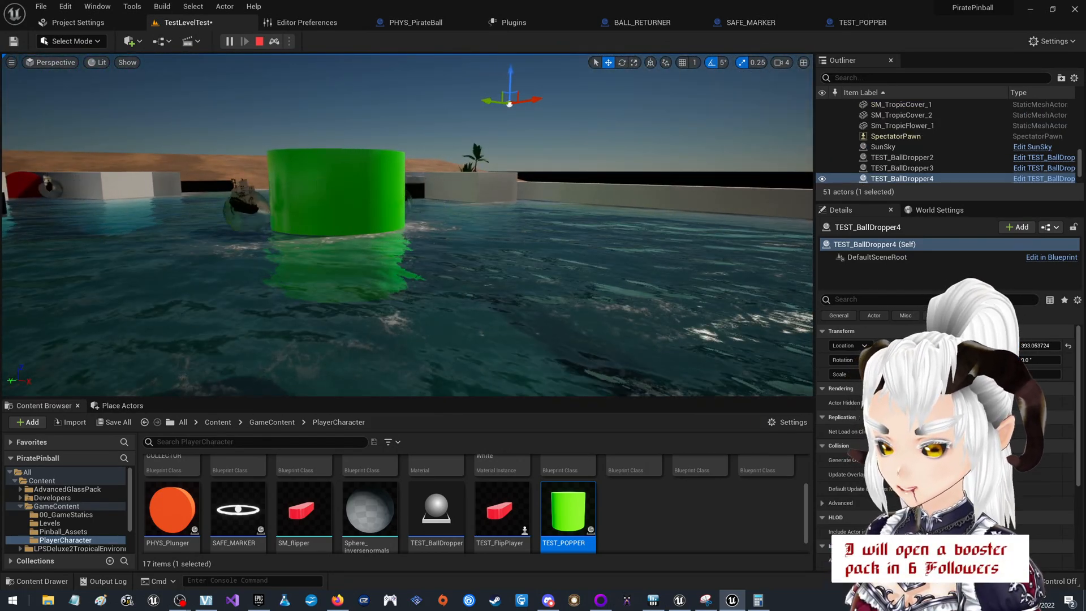
pyautogui.press('a')
pyautogui.moveTo(541, 191); pyautogui.dragTo(528, 188, button='right')
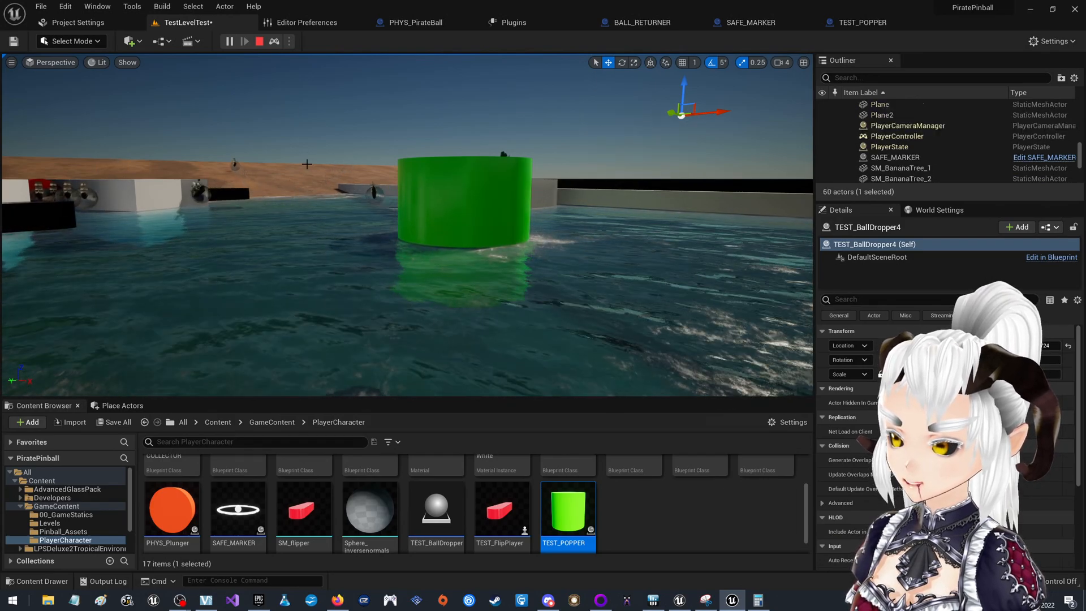
pyautogui.press('Escape')
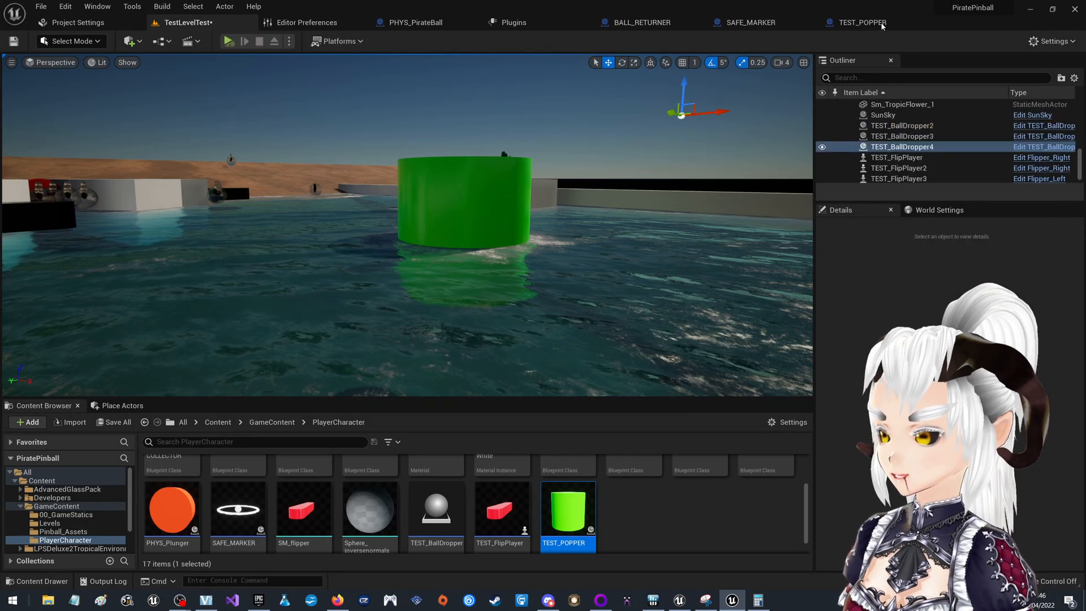
# In the TEST_POPPER blueprint, move the Break Vector's input link from Impact Normal to Normal, and compile and save.
pyautogui.click(860, 22)
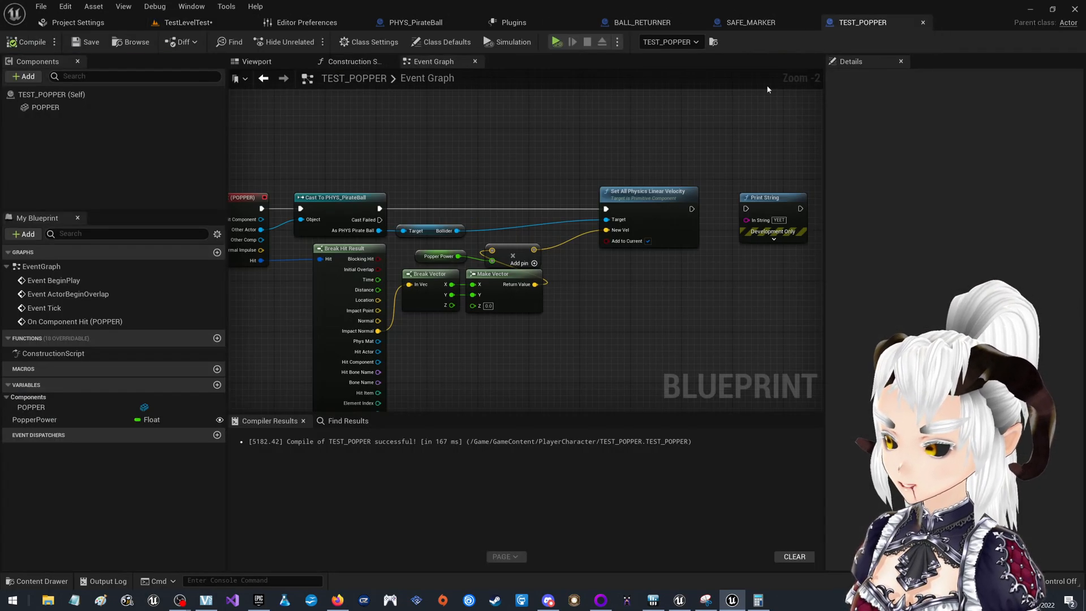
pyautogui.keyDown('ctrl'); pyautogui.moveTo(386, 331); pyautogui.dragTo(378, 322); pyautogui.keyUp('ctrl')
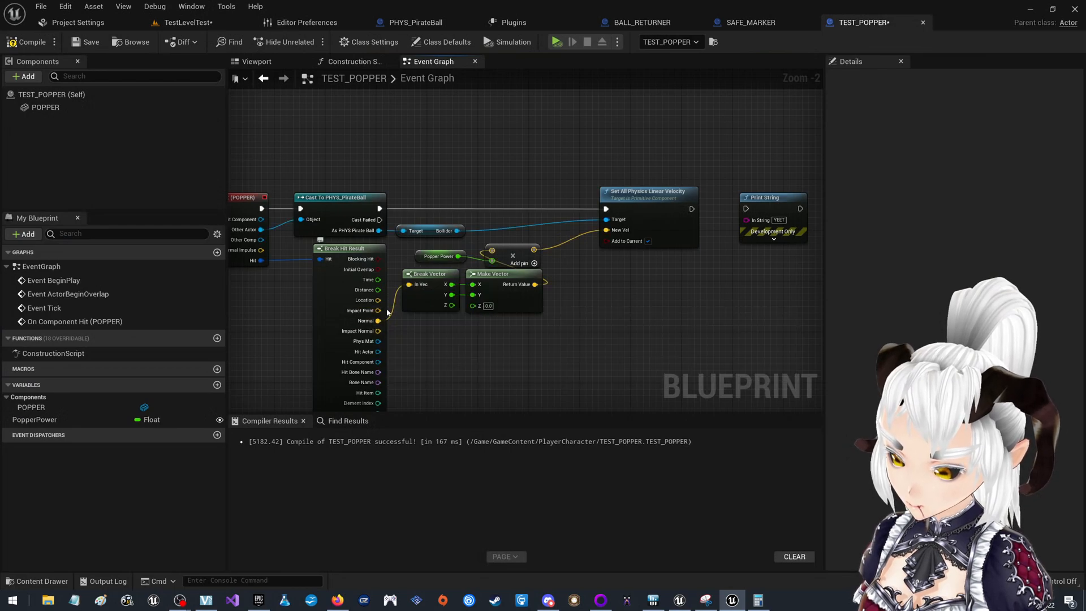
pyautogui.scroll(-2, 368, 226)
pyautogui.scroll(3, 365, 314)
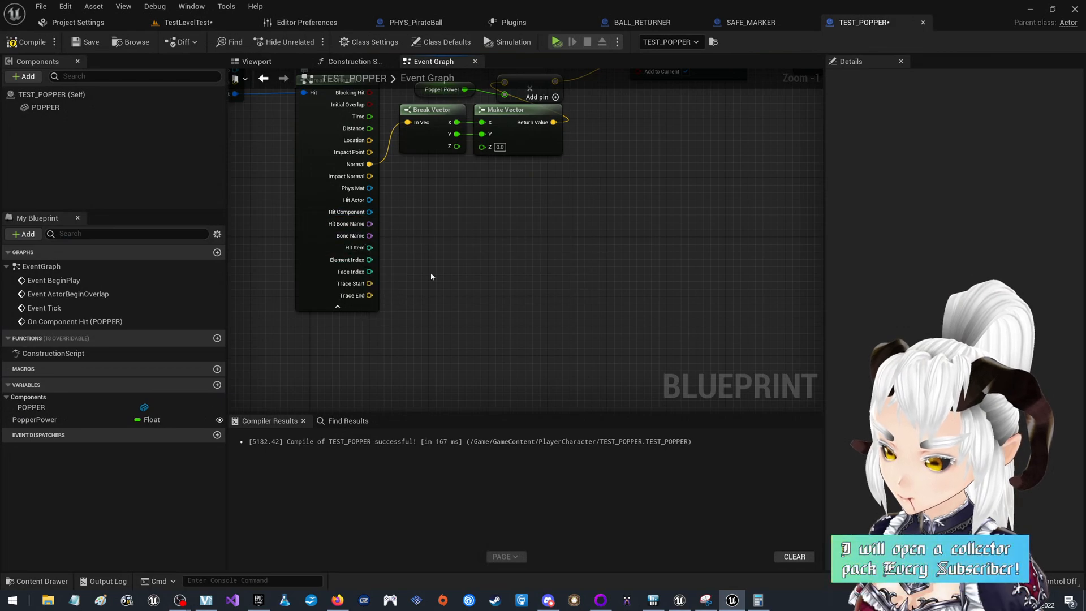
pyautogui.moveTo(387, 195); pyautogui.dragTo(408, 230, button='right')
pyautogui.click(25, 42)
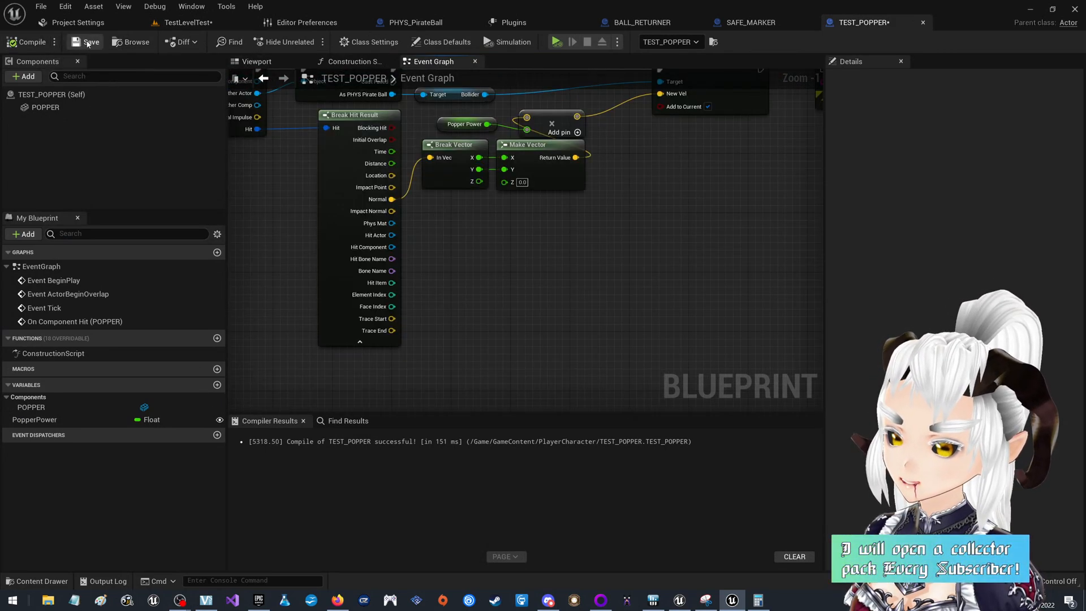
# Simulate TestLevelTest again to check how the dropped balls bounce off the popper, and end the simulation.
pyautogui.click(557, 42)
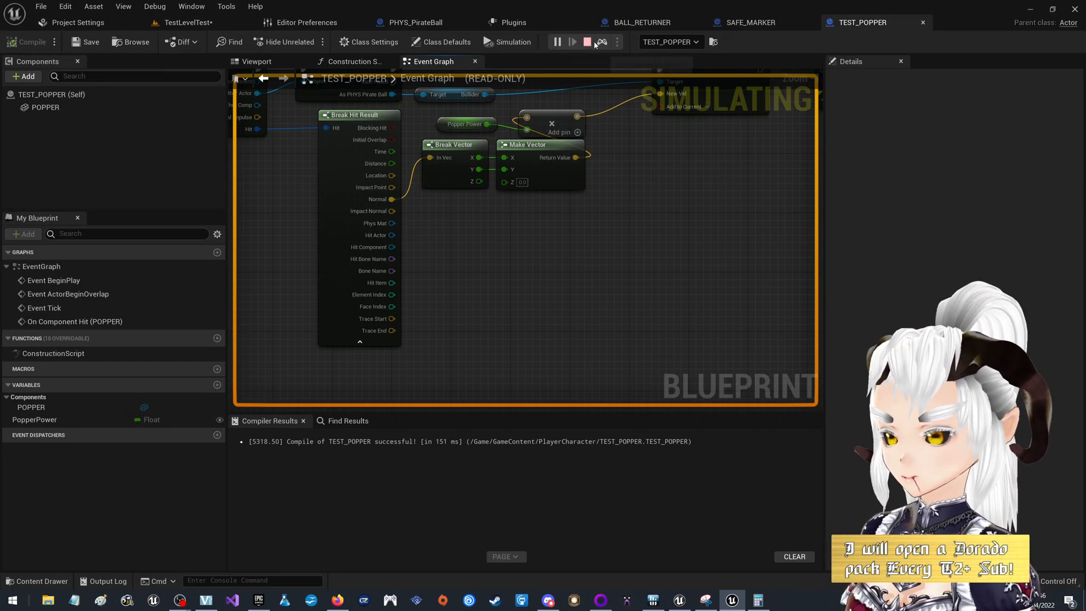
pyautogui.click(589, 43)
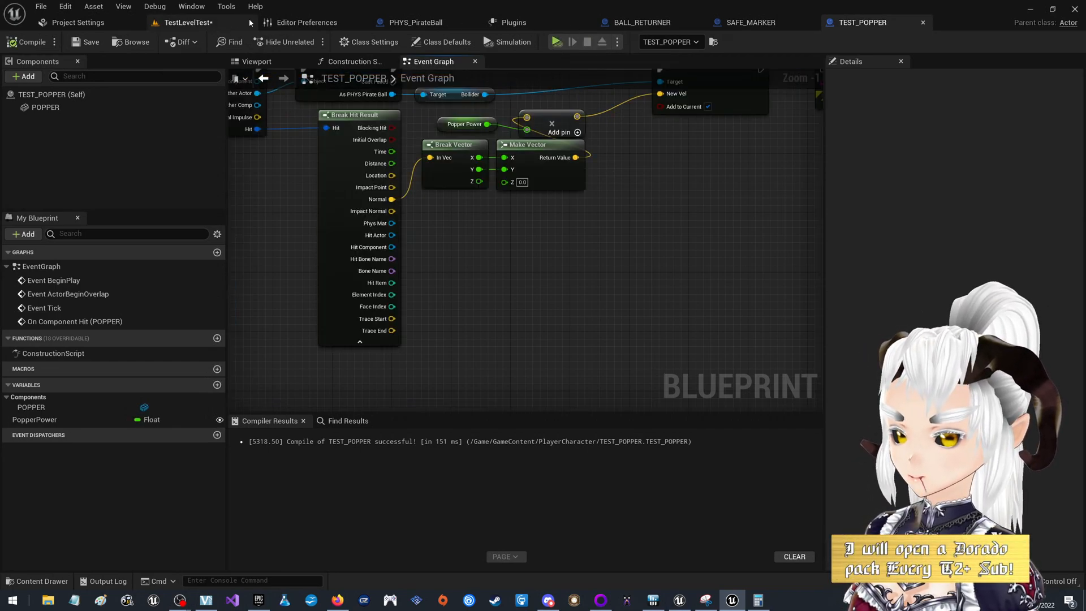
pyautogui.click(215, 23)
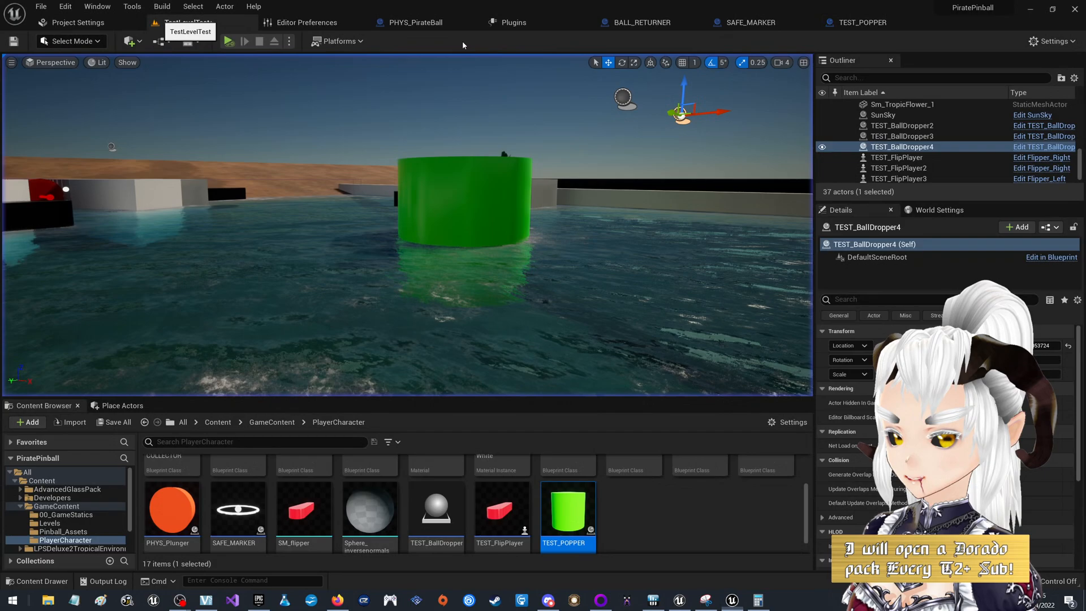
pyautogui.click(229, 41)
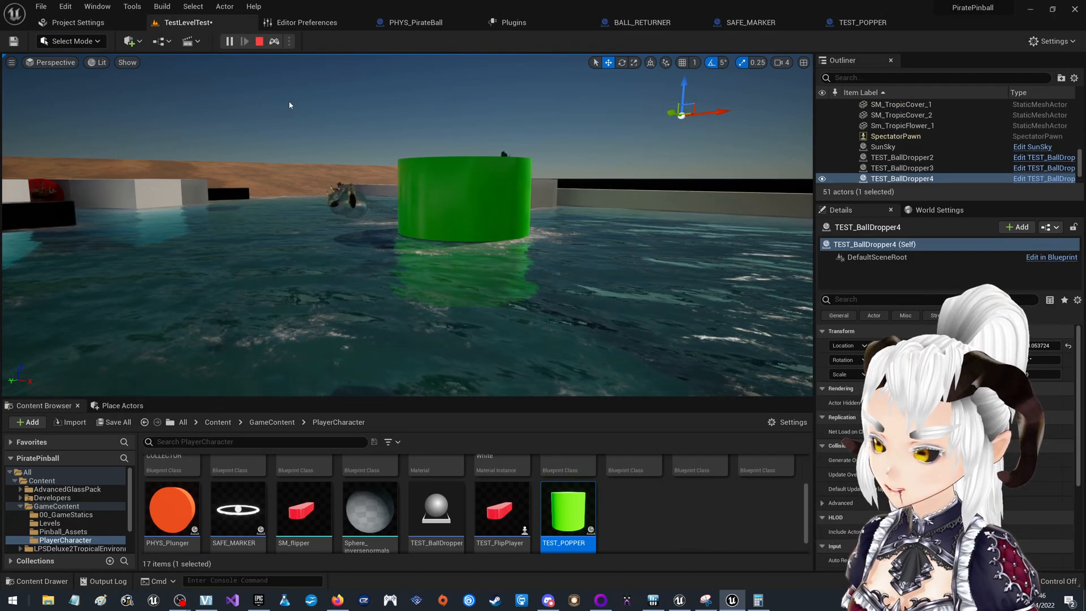
pyautogui.press('Escape')
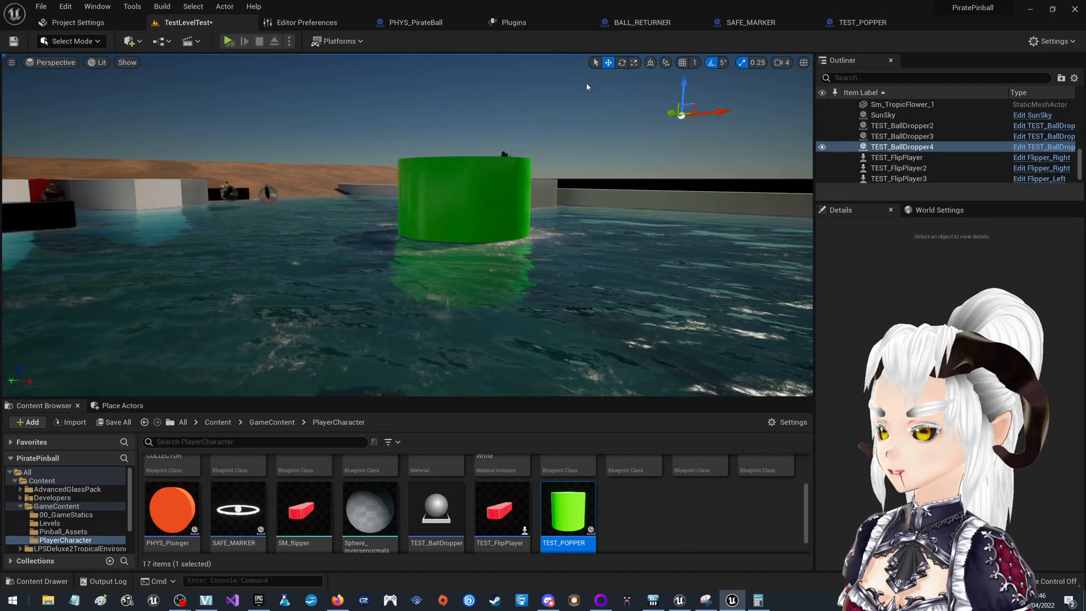
# In TEST_POPPER, add a third input to the multiply node, convert it to a float, and move Break Vector and Make Vector below it.
pyautogui.click(862, 23)
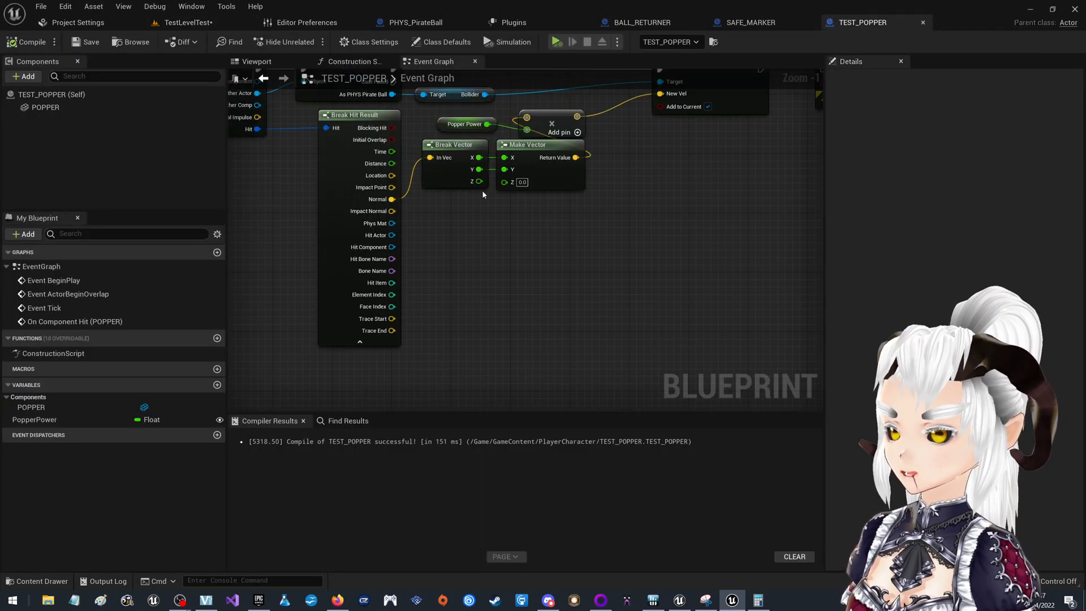
pyautogui.click(547, 132)
pyautogui.moveTo(586, 217); pyautogui.dragTo(421, 140)
pyautogui.moveTo(510, 148); pyautogui.dragTo(511, 186)
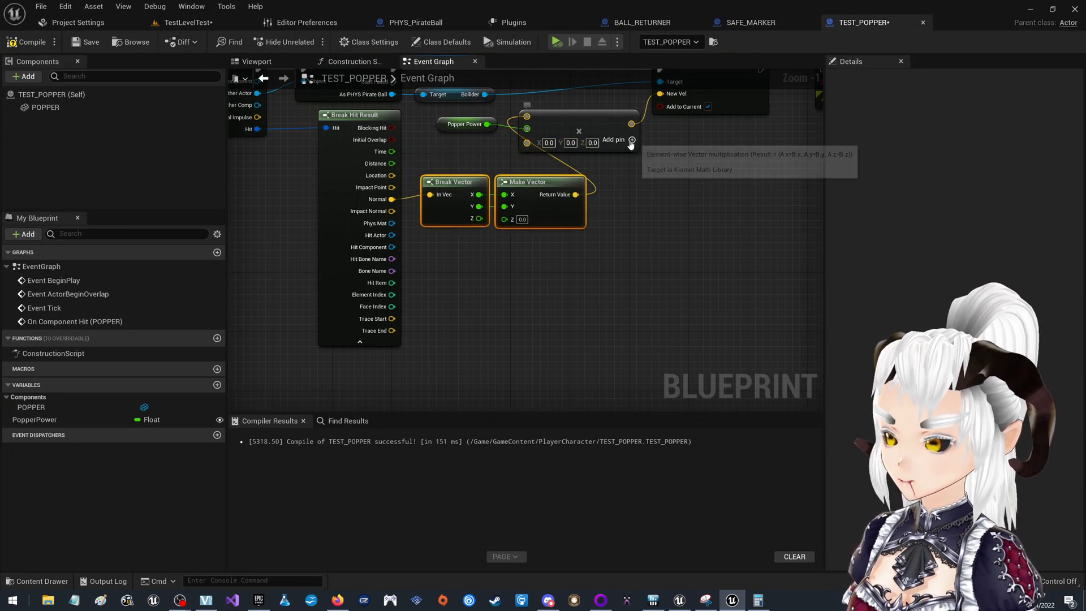
pyautogui.rightClick(534, 147)
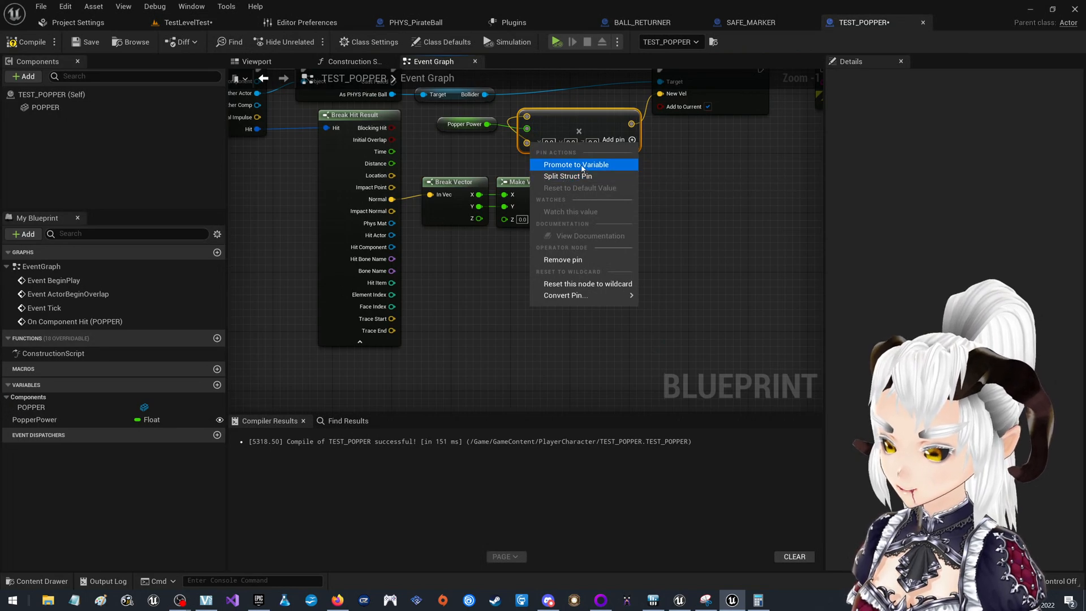
pyautogui.moveTo(588, 295)
pyautogui.click(676, 314)
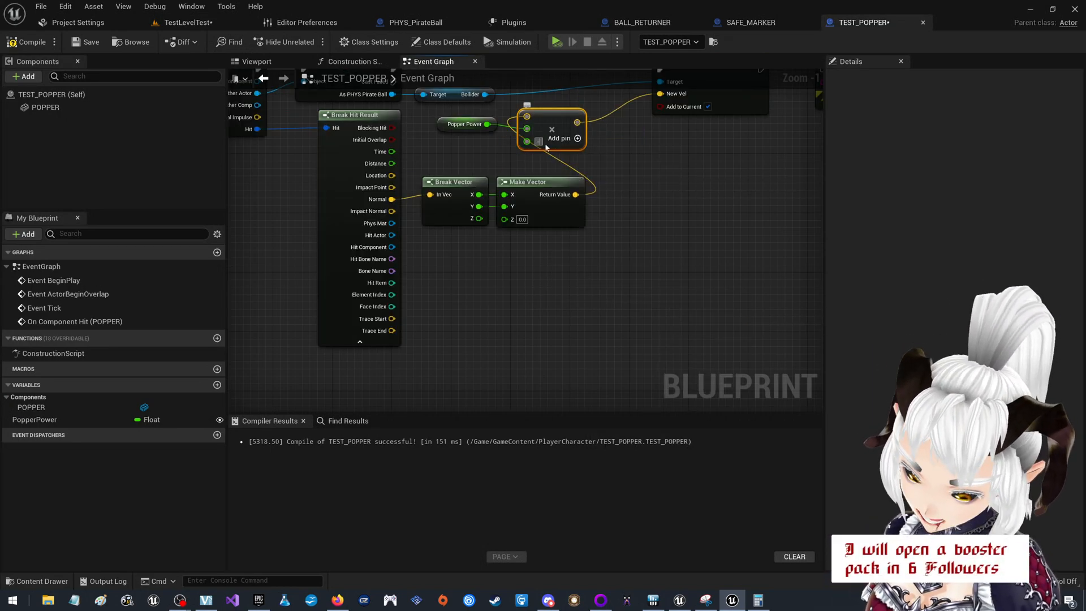
# Save TestLevelTest and run it in Simulate mode to observe the balls bouncing off the popper.
pyautogui.click(187, 22)
pyautogui.click(18, 43)
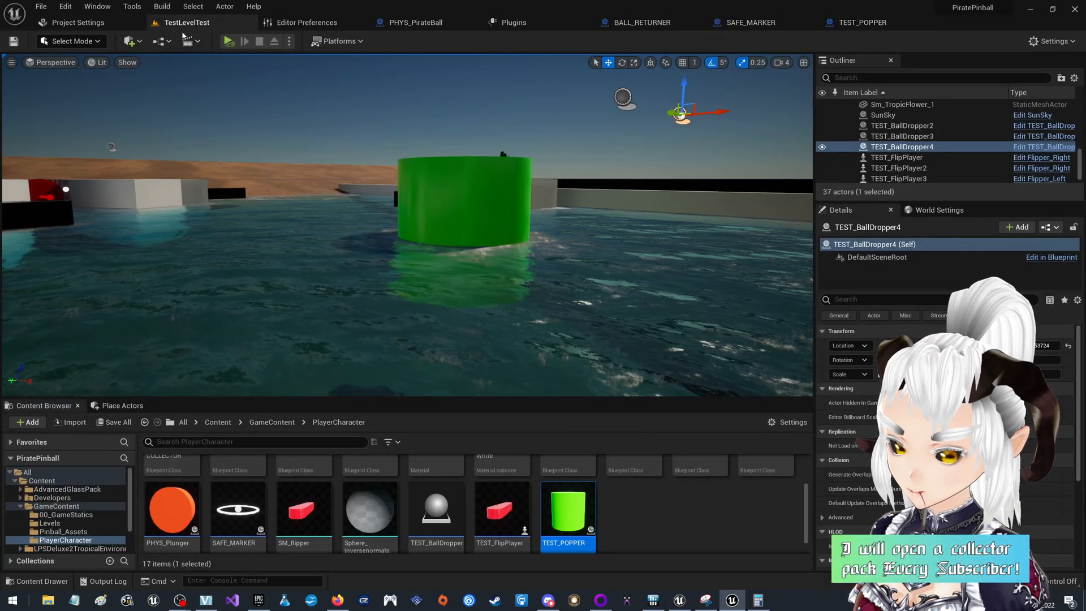
pyautogui.click(229, 42)
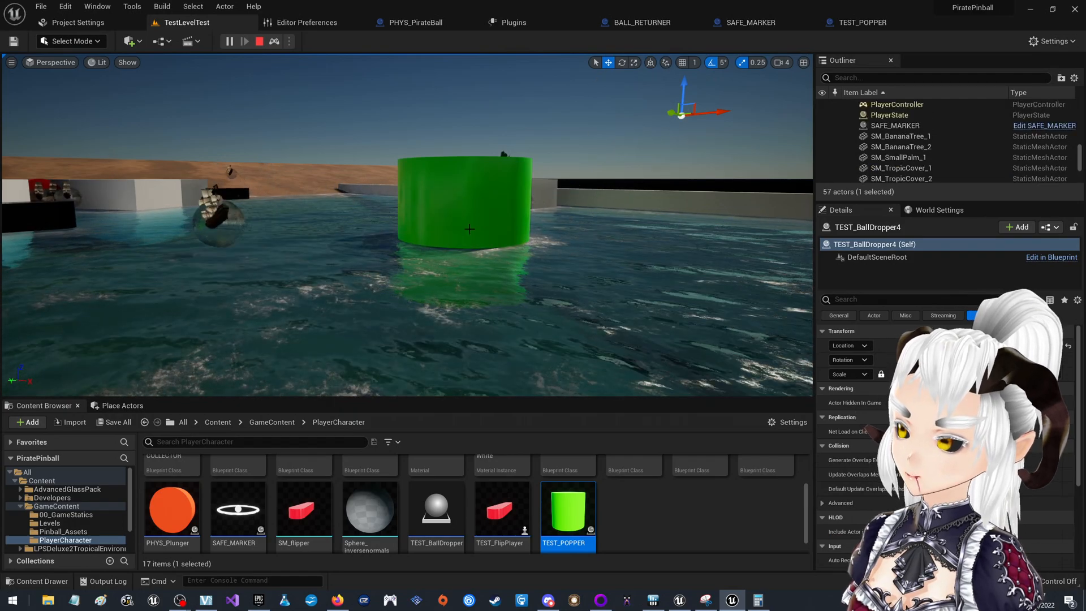
pyautogui.click(259, 42)
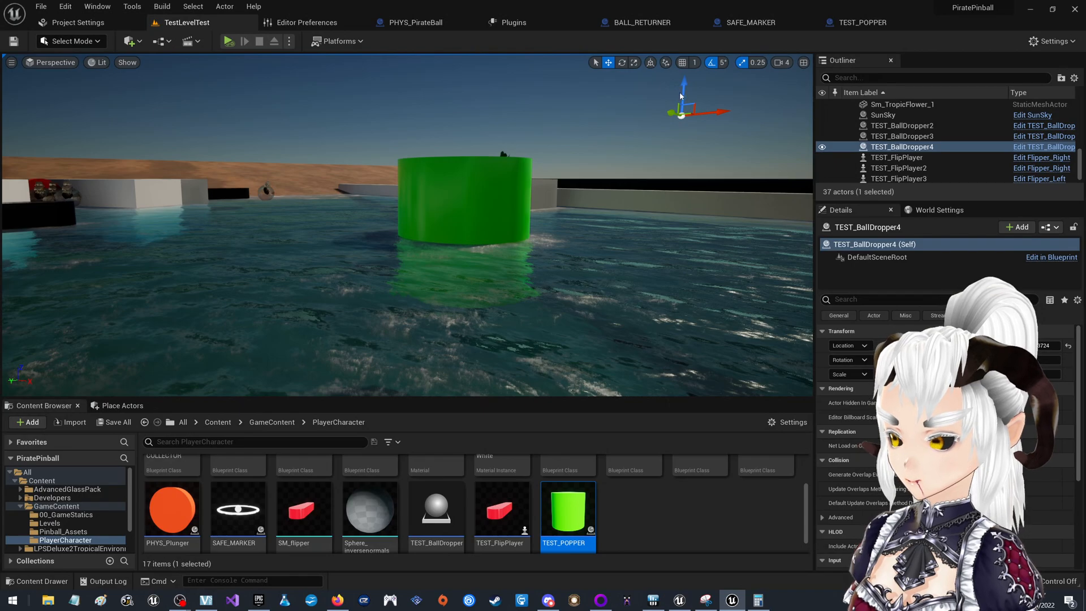
# Delete TEST_BallDropper3 and TEST_BallDropper4 from the level.
pyautogui.keyDown('ctrl'); pyautogui.click(923, 137); pyautogui.keyUp('ctrl')
pyautogui.press('Delete')
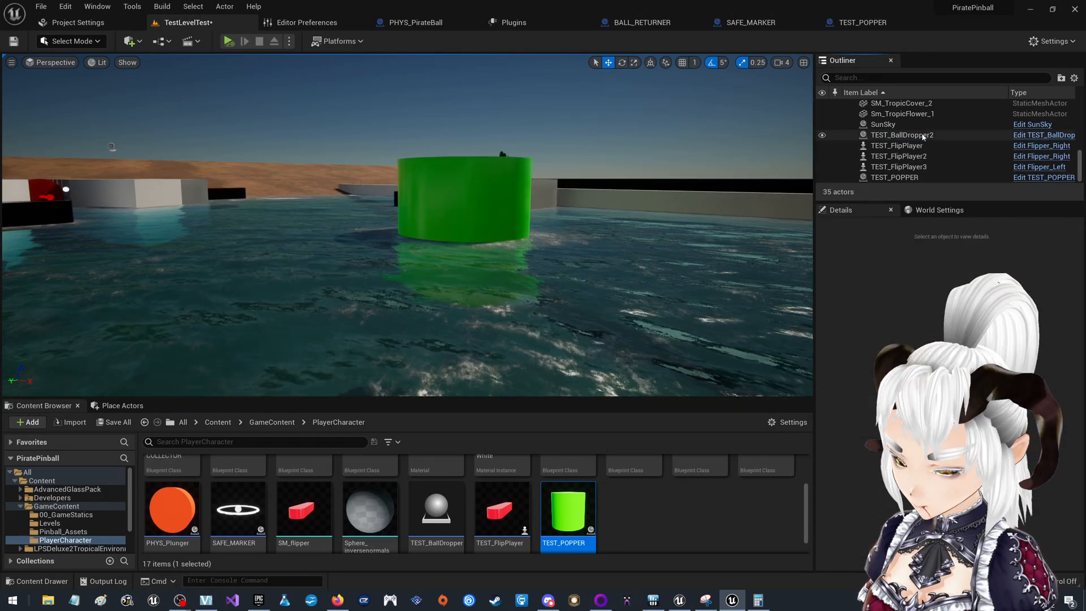
# Play the level full screen in the selected viewport, testing the popper with the flippers and plunger, and end the session.
pyautogui.click(289, 41)
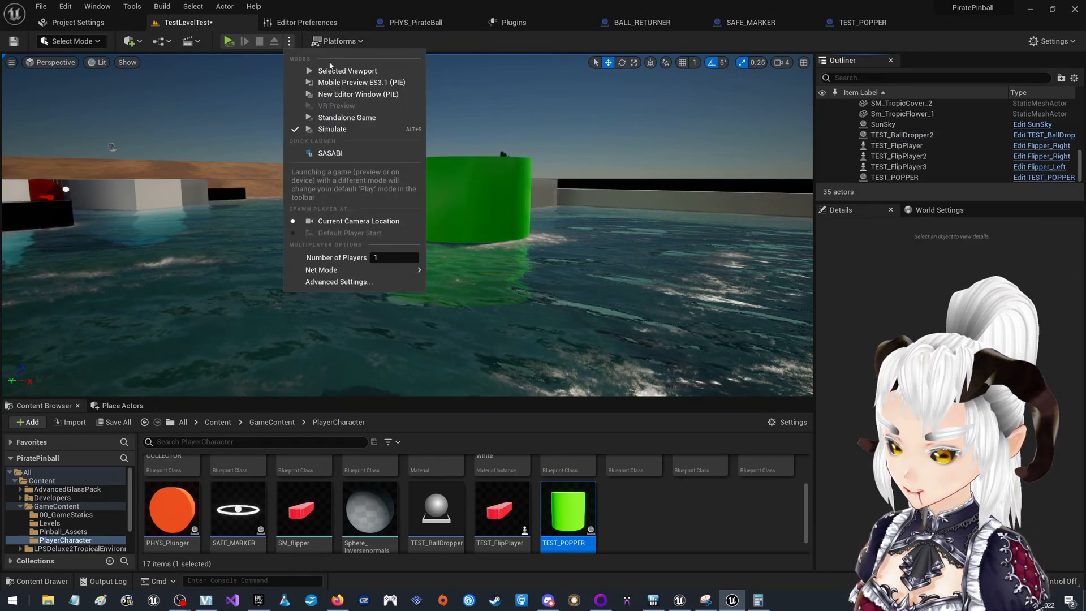
pyautogui.click(323, 74)
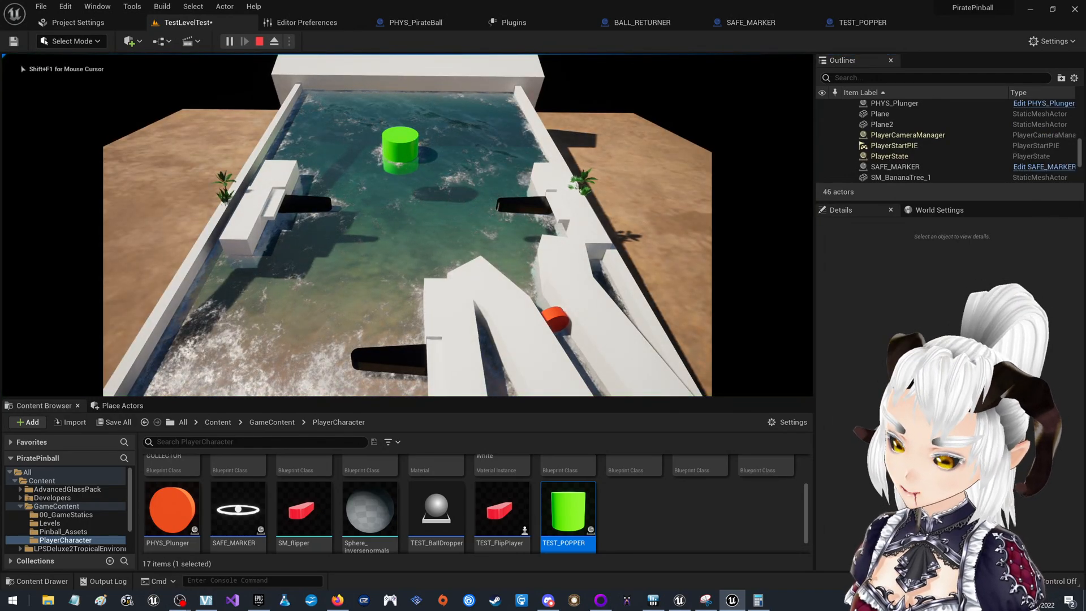
pyautogui.press('F11')
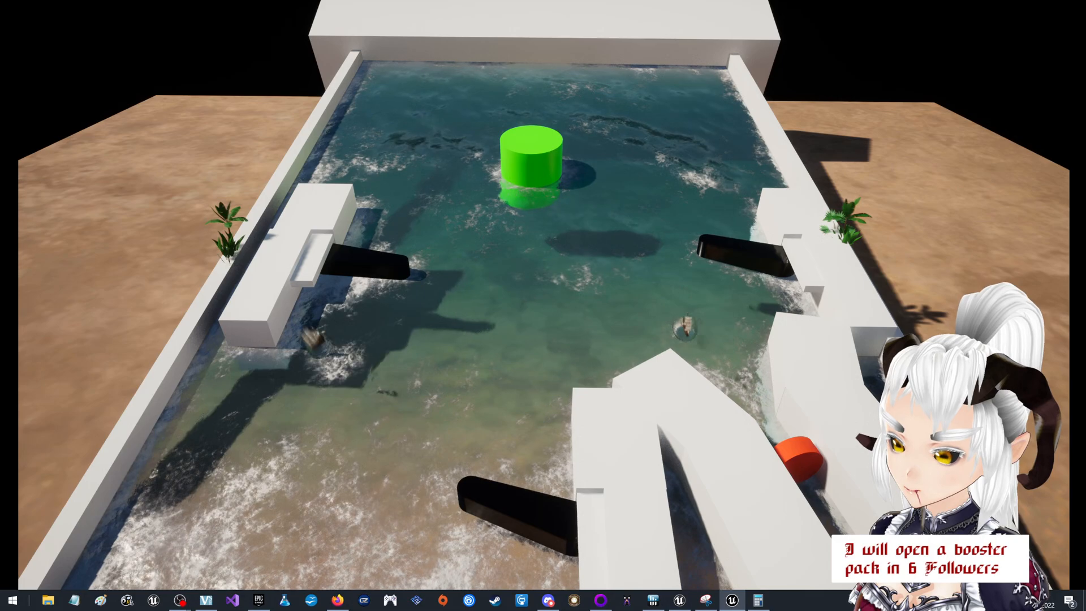
pyautogui.press('space')
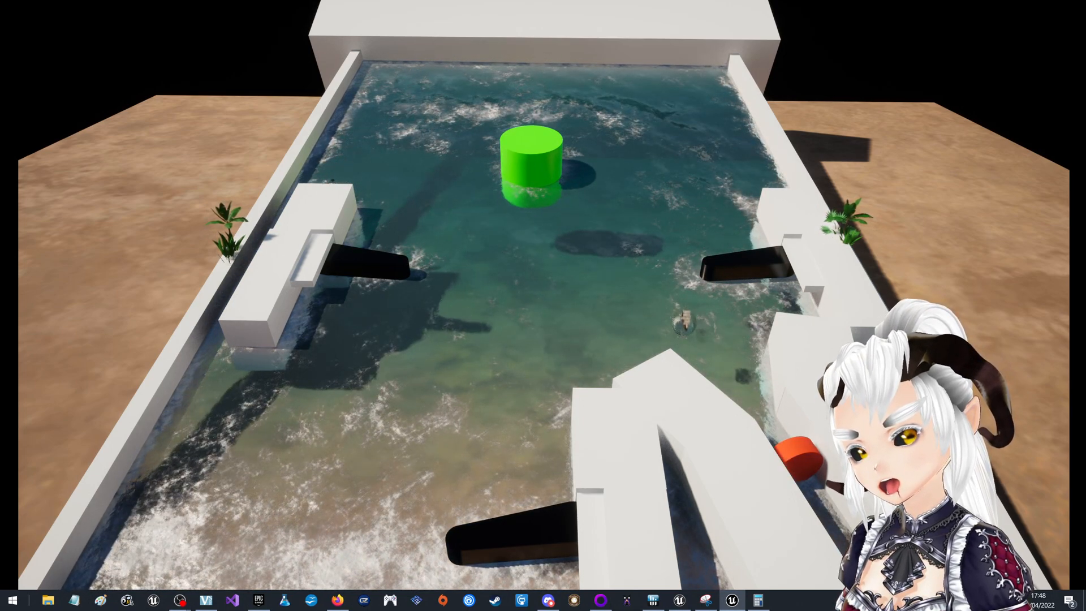
pyautogui.press('Escape')
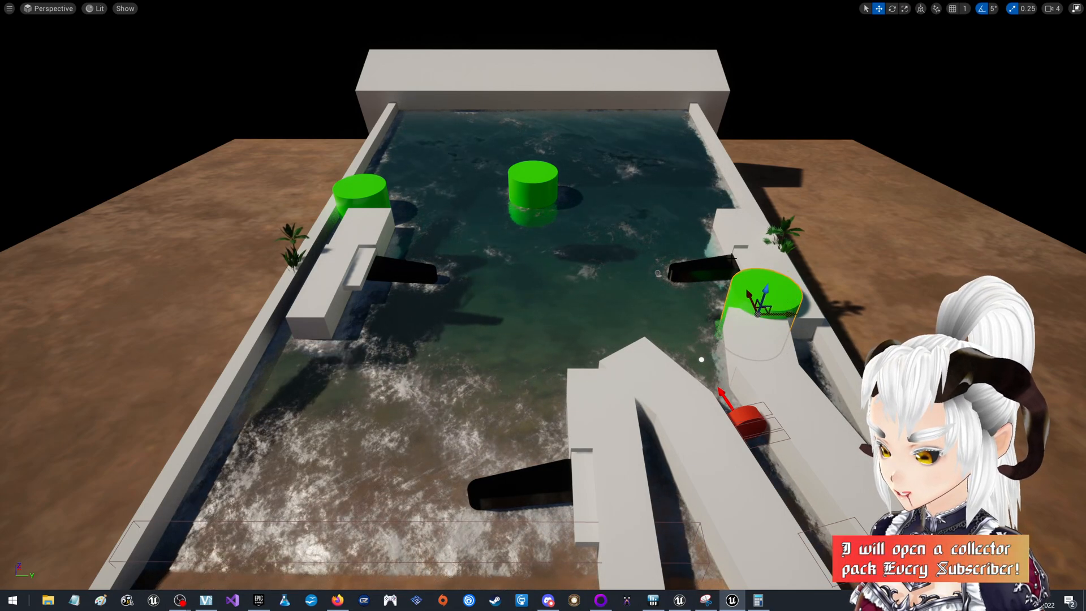
# Duplicate the popper beside the right flipper's wall and place the copy at the upper end of the central white divider.
pyautogui.moveTo(671, 321); pyautogui.dragTo(594, 346)
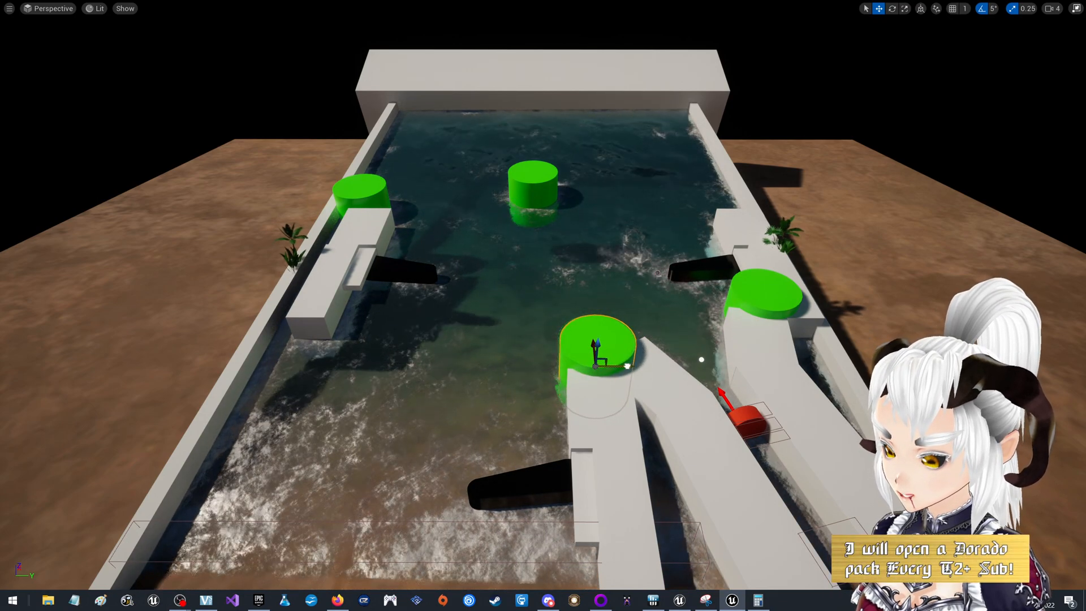
pyautogui.moveTo(624, 366); pyautogui.dragTo(484, 238, button='right')
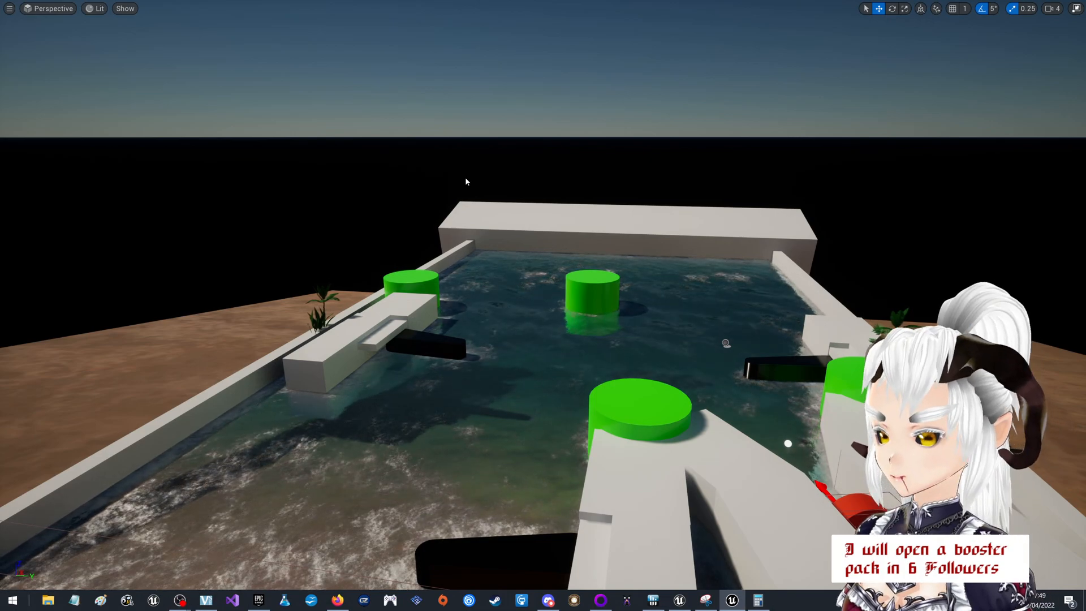
# Play the level full screen, launching the ball and working the flippers to test all four poppers, and end the session.
pyautogui.hotkey('alt', 'p')
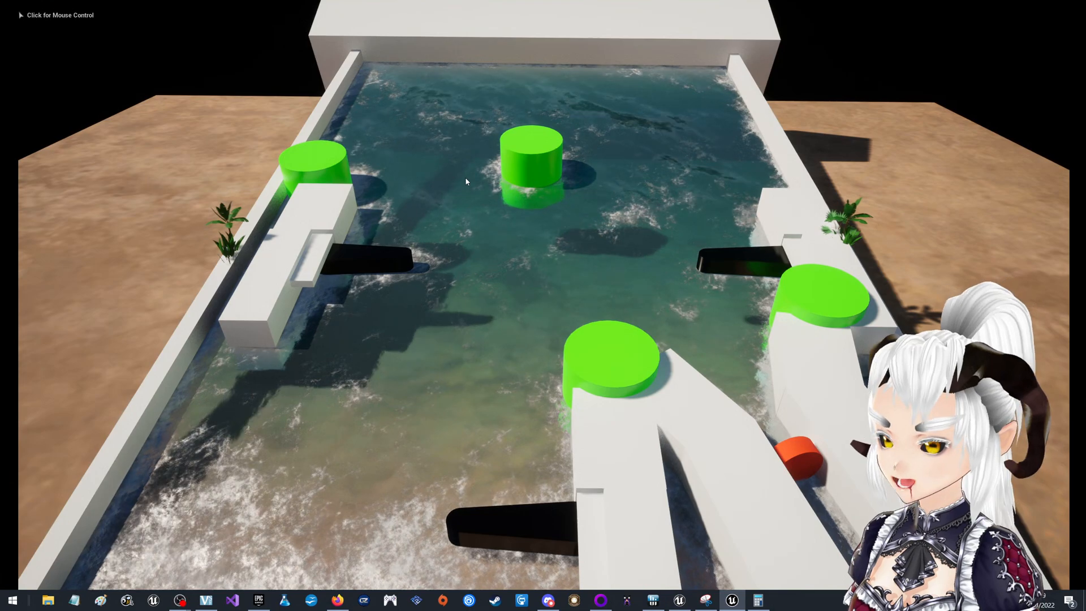
pyautogui.click(465, 180)
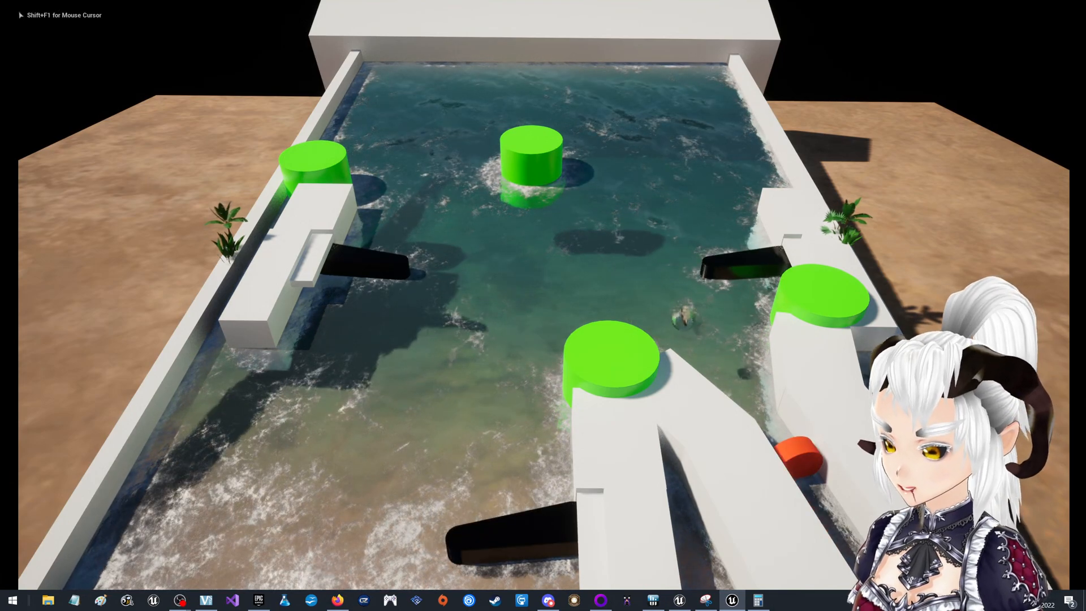
pyautogui.press('d')
pyautogui.press('space')
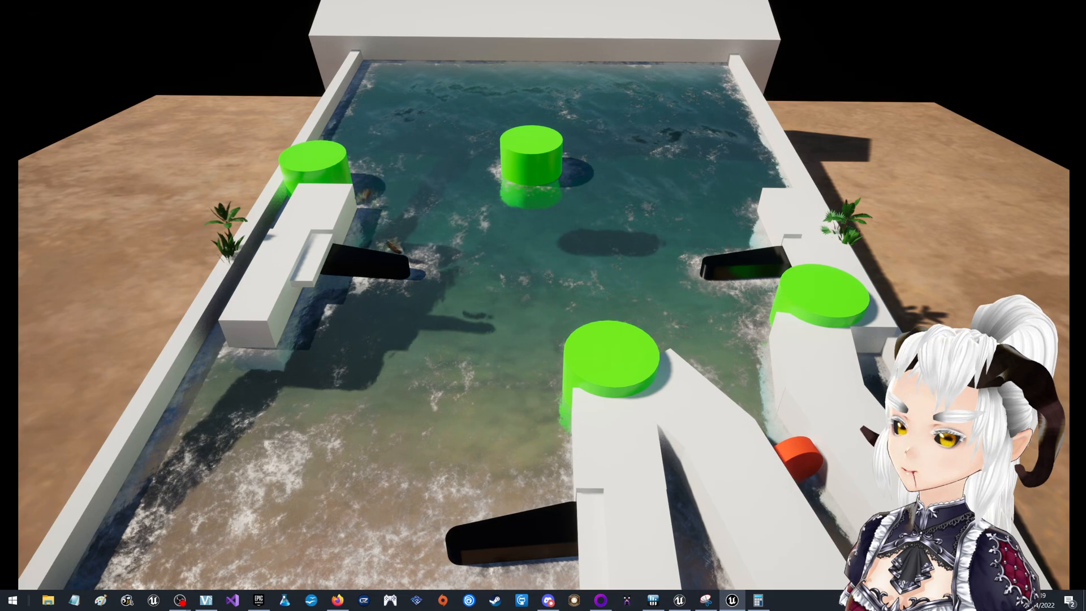
pyautogui.press('a')
pyautogui.press('d')
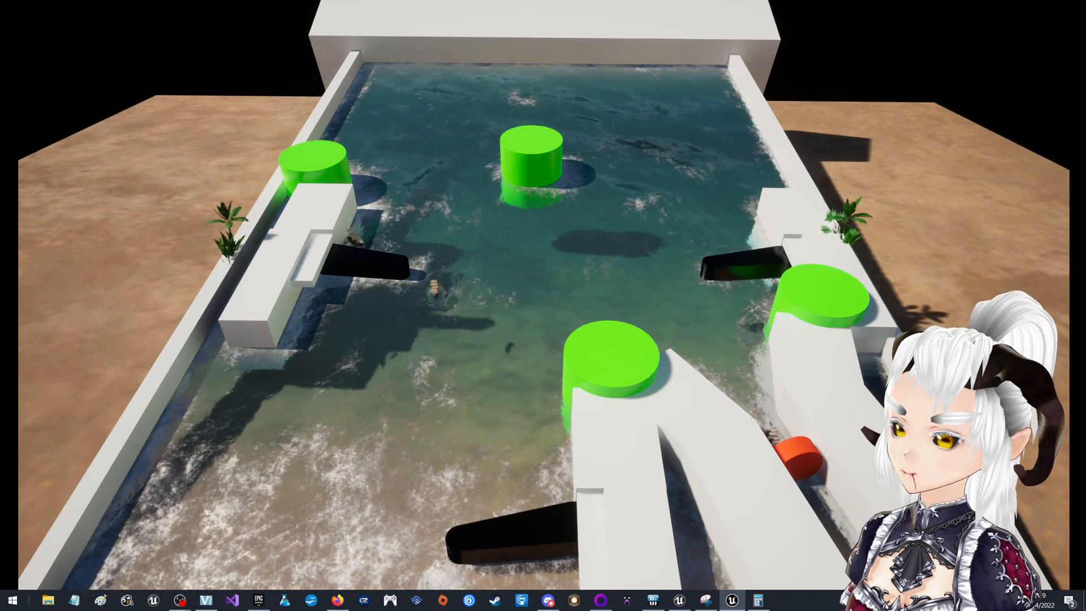
pyautogui.press('a')
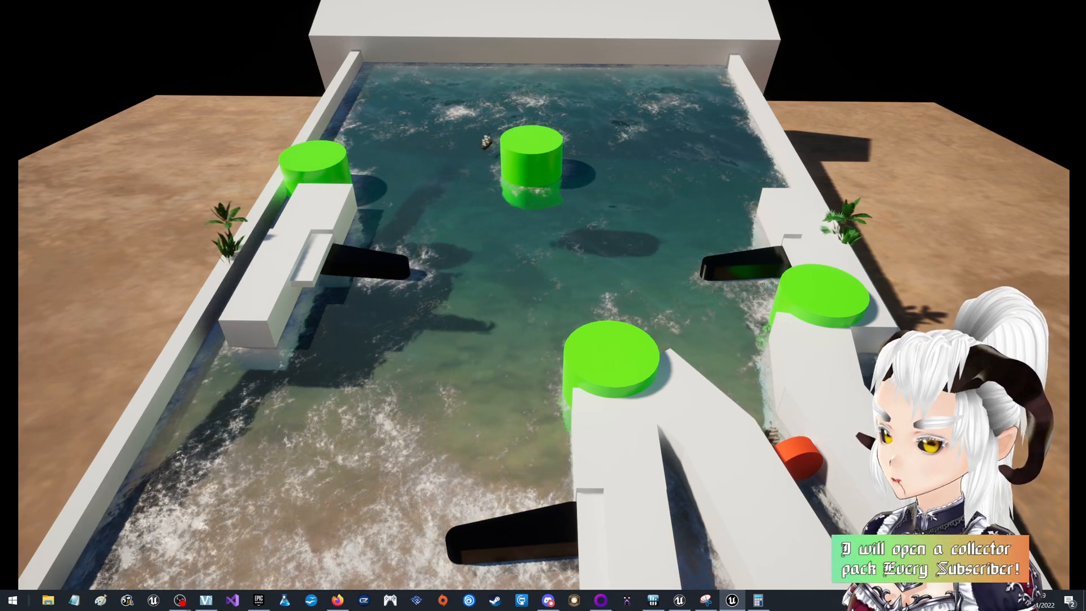
pyautogui.press('a')
pyautogui.press('d')
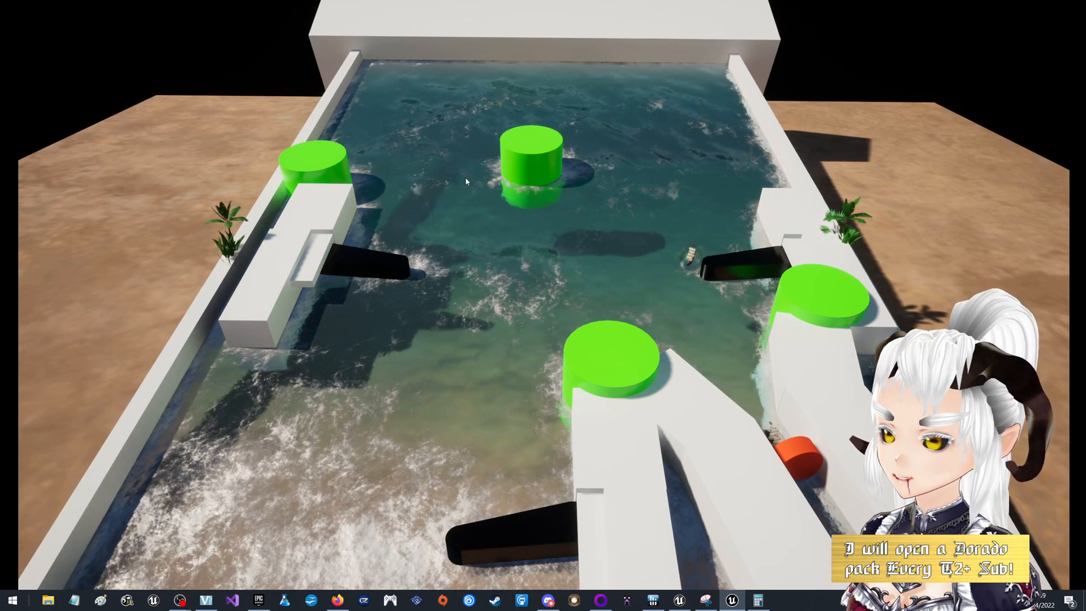
pyautogui.press('Escape')
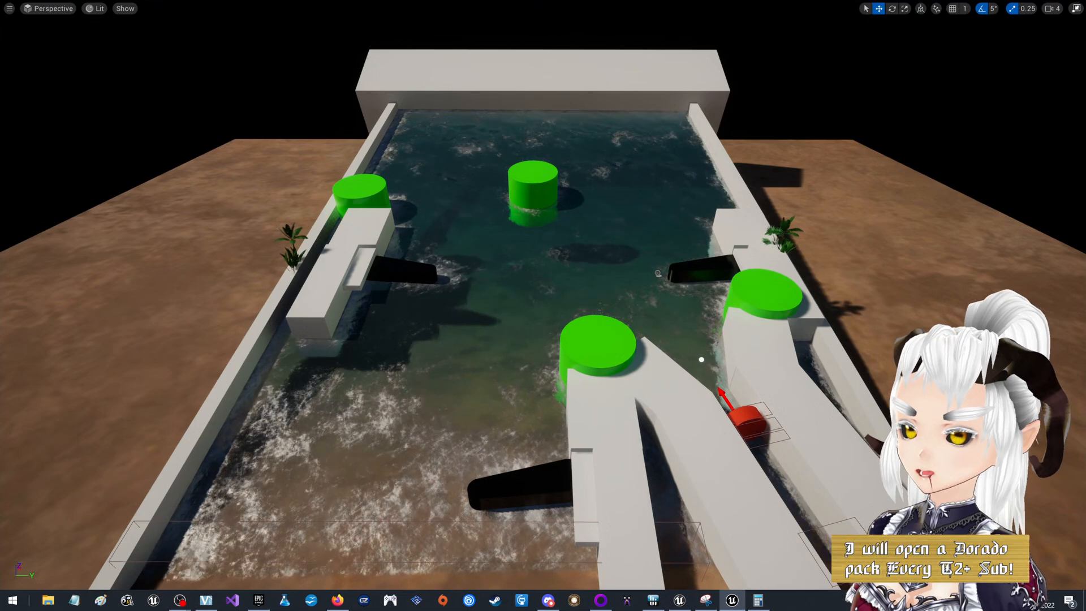
# Enlarge the popper beside the upper-left flipper's wall and shift it toward the table's side wall.
pyautogui.click(361, 192)
pyautogui.press('F11')
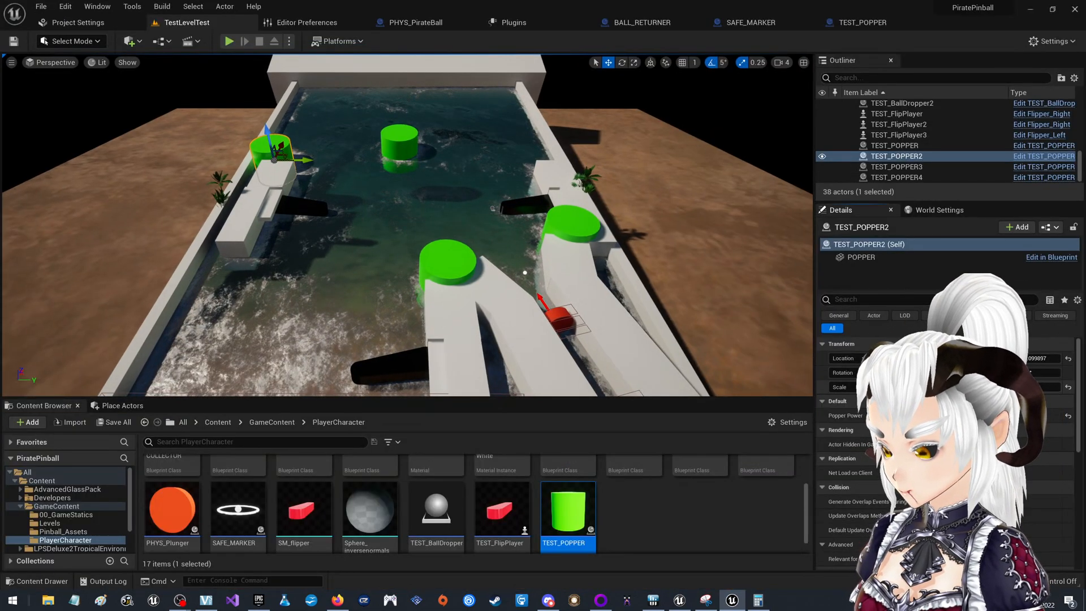
pyautogui.press('Return')
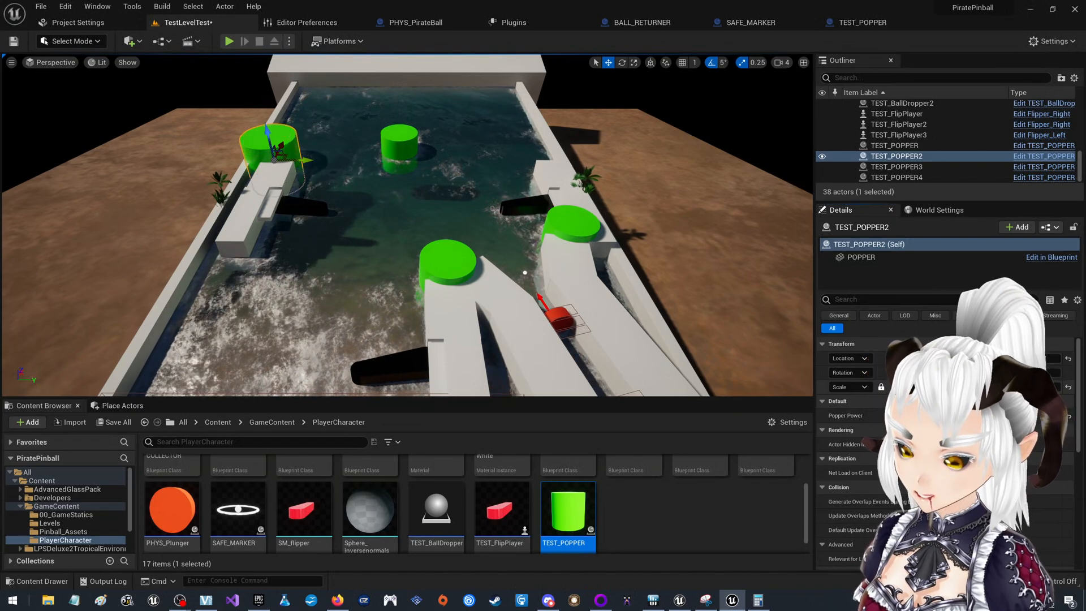
pyautogui.moveTo(306, 160); pyautogui.dragTo(299, 162)
pyautogui.press('f')
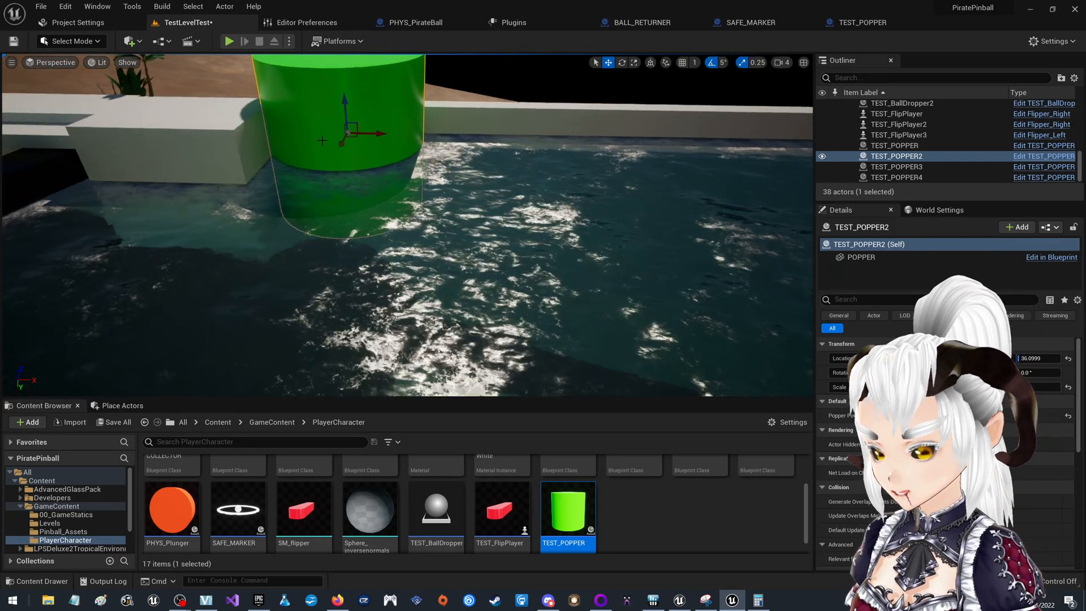
pyautogui.moveTo(363, 129); pyautogui.dragTo(325, 131)
pyautogui.moveTo(324, 130); pyautogui.dragTo(198, 133, button='right')
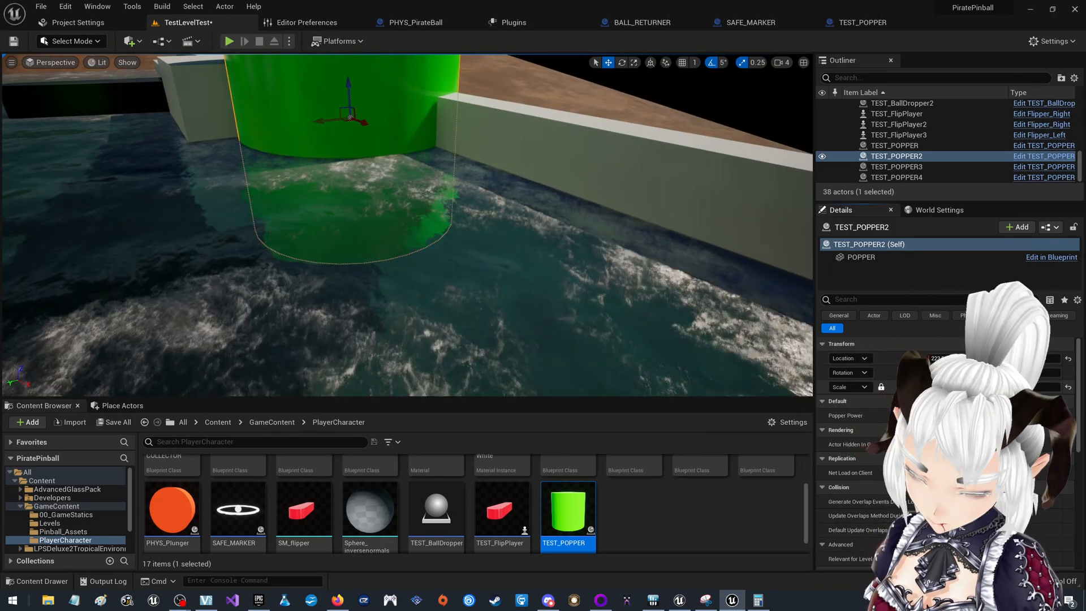
# Scale the same popper up further and fine-tune its position against the side wall.
pyautogui.press('Return')
pyautogui.moveTo(396, 227); pyautogui.dragTo(243, 249, button='right')
pyautogui.moveTo(396, 149); pyautogui.dragTo(374, 148, button='right')
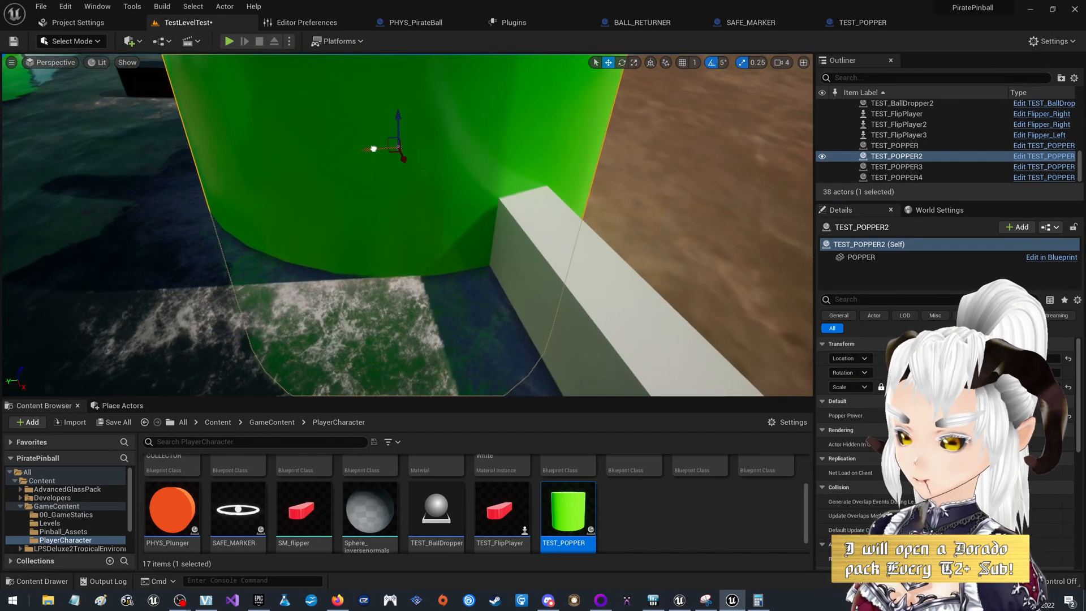
pyautogui.moveTo(388, 147); pyautogui.dragTo(390, 144)
pyautogui.moveTo(391, 144); pyautogui.dragTo(423, 149, button='right')
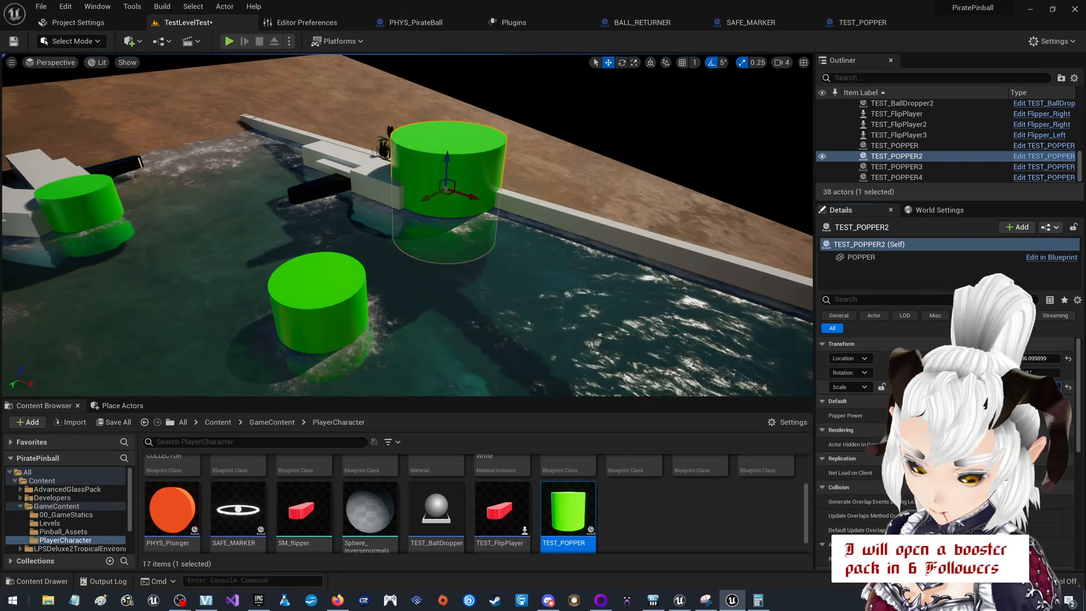
# Reduce only the height scale of the enlarged popper and save the level.
pyautogui.press('Return')
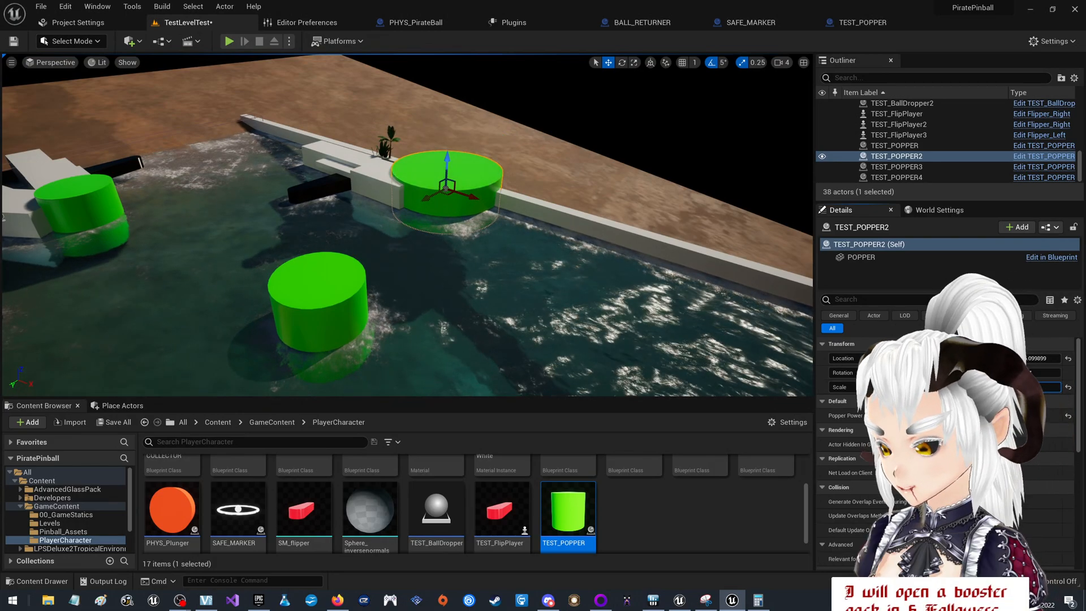
pyautogui.click(345, 295)
pyautogui.click(447, 176)
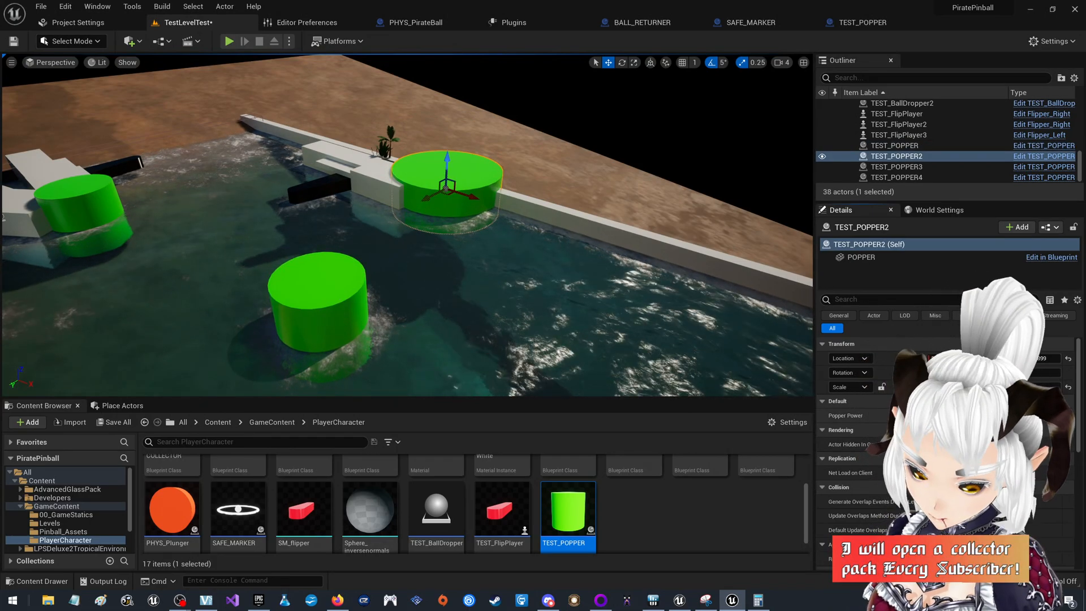
pyautogui.hotkey('ctrl', 's')
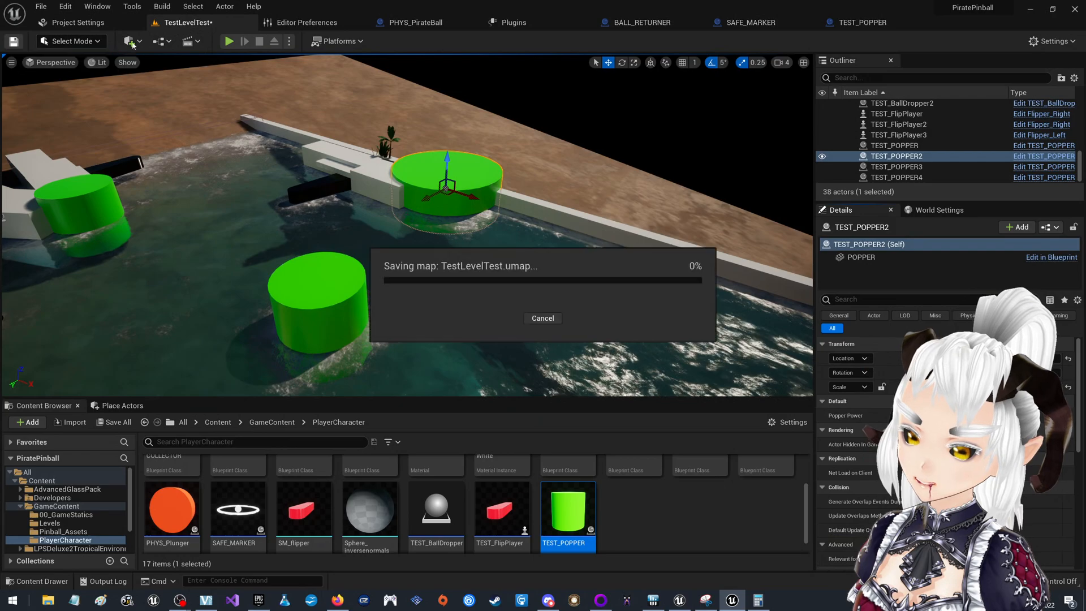
# Play the level full screen, launching balls with the plunger and working the flippers to test the enlarged popper.
pyautogui.click(227, 42)
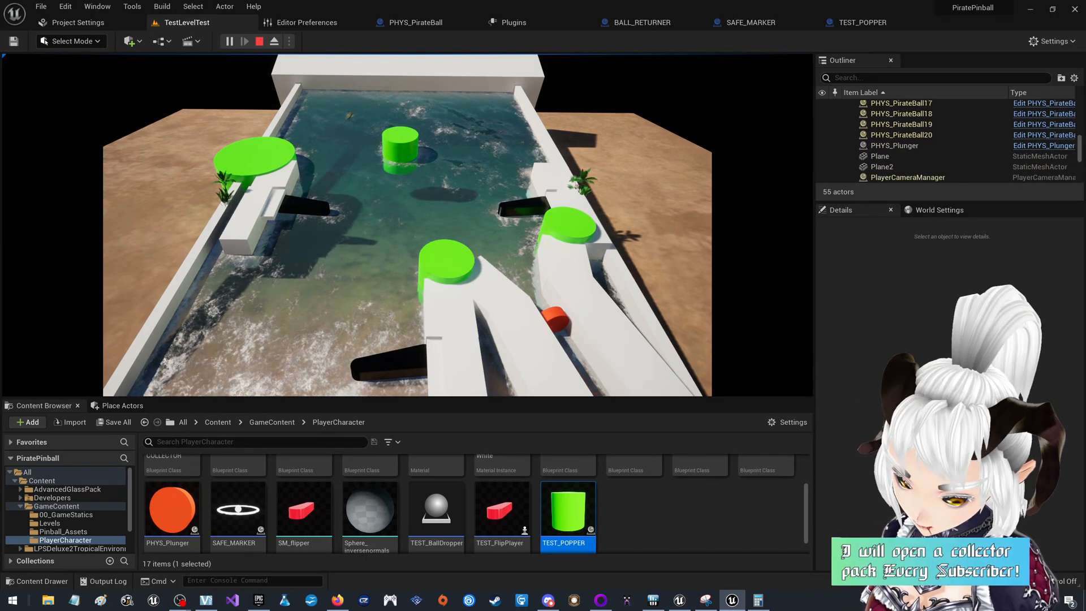
pyautogui.press('F11')
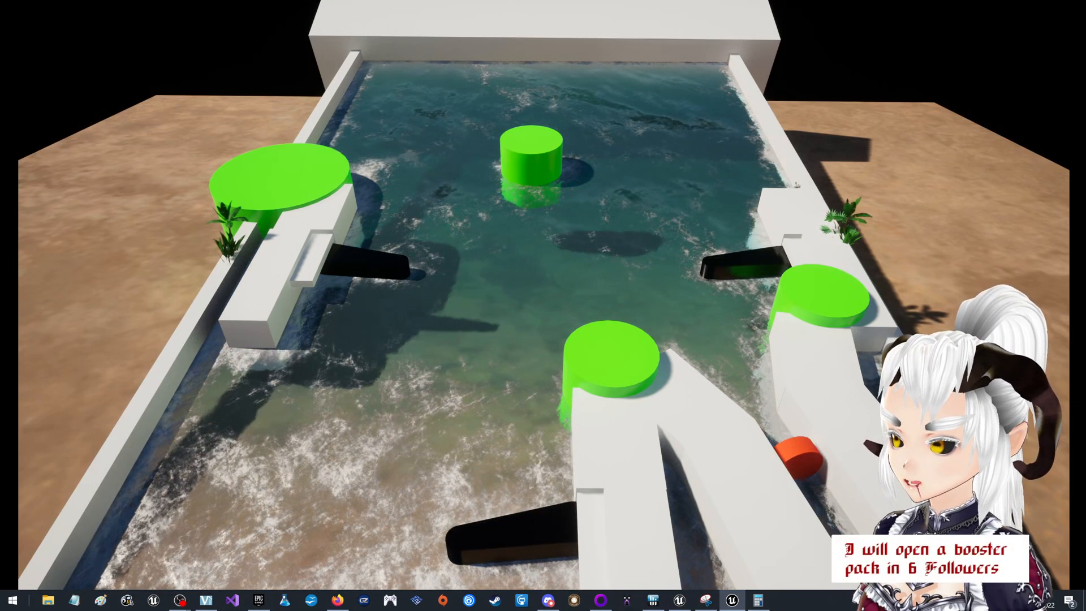
pyautogui.press('d')
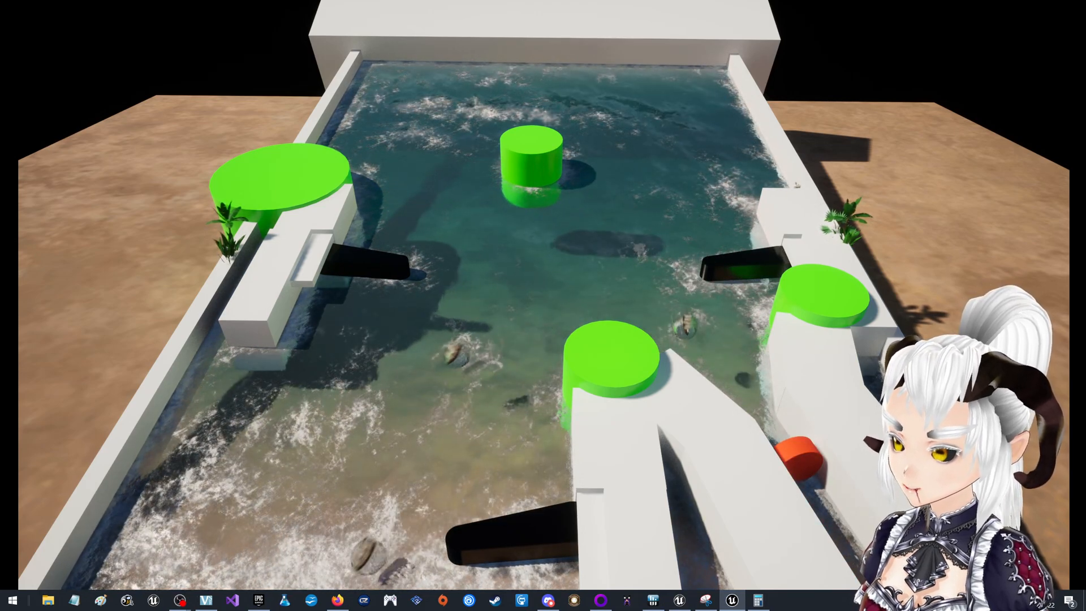
pyautogui.press('space')
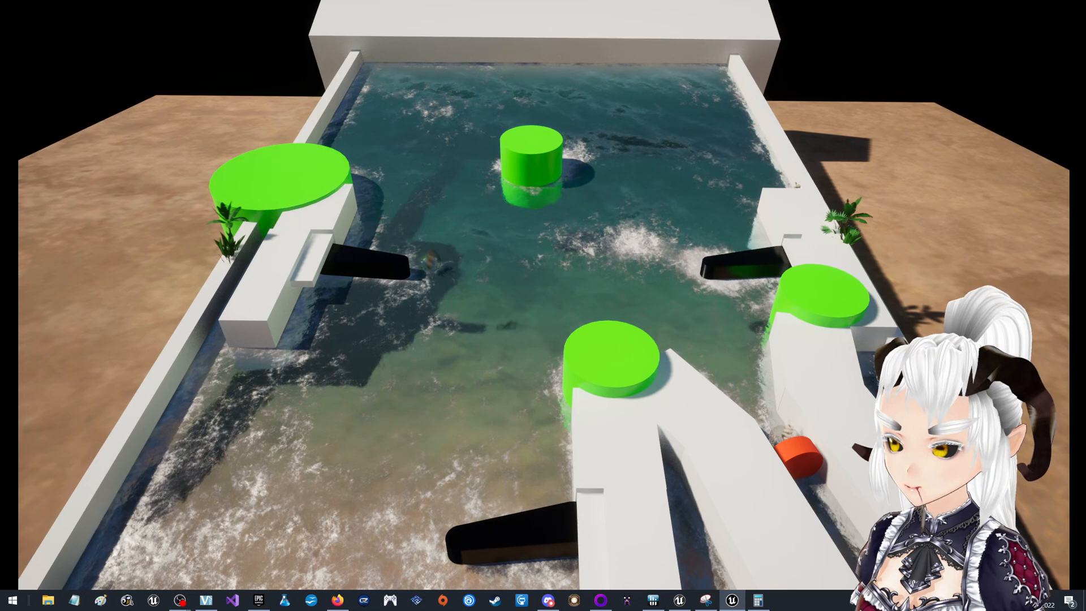
pyautogui.press('d')
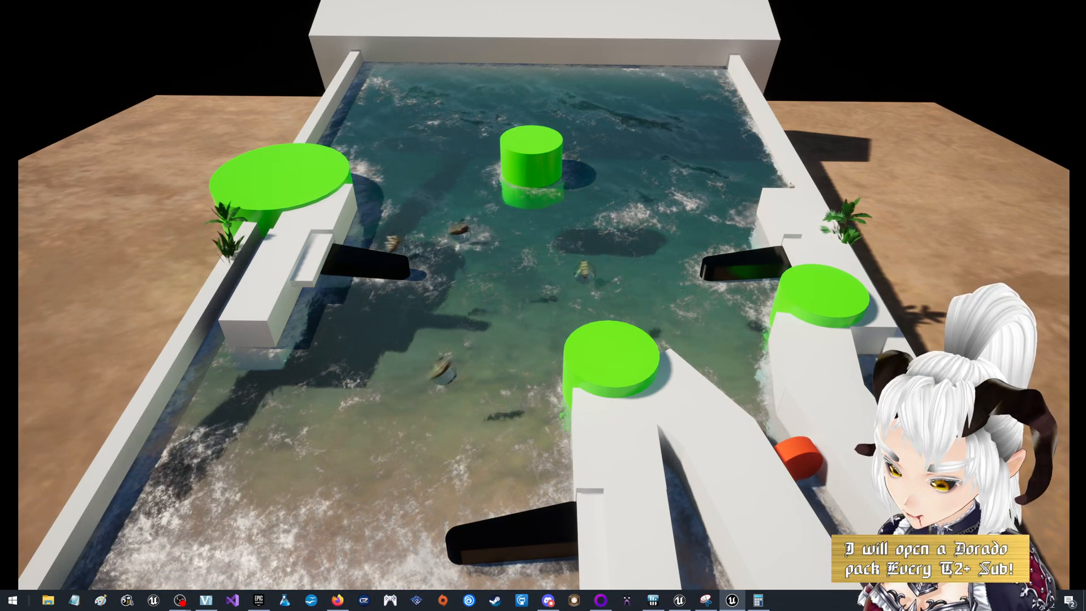
# Examine the running table with the debug camera in Unlit view, flying around its open lower end, and end the session.
pyautogui.press(';')
pyautogui.press('v')
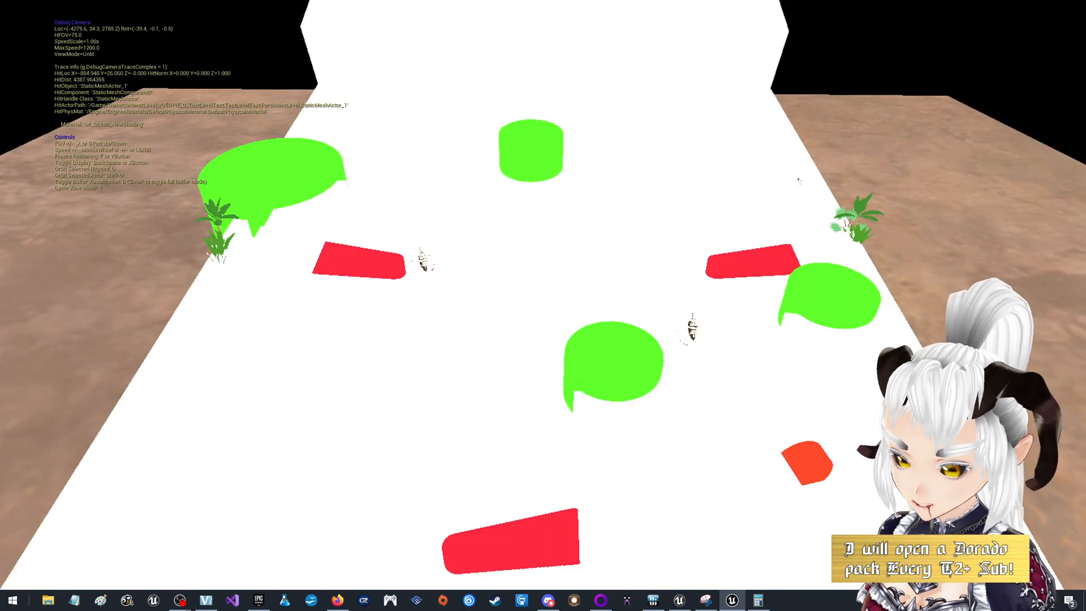
pyautogui.click(543, 306)
pyautogui.press('s')
pyautogui.press('a')
pyautogui.press('a')
pyautogui.press('s')
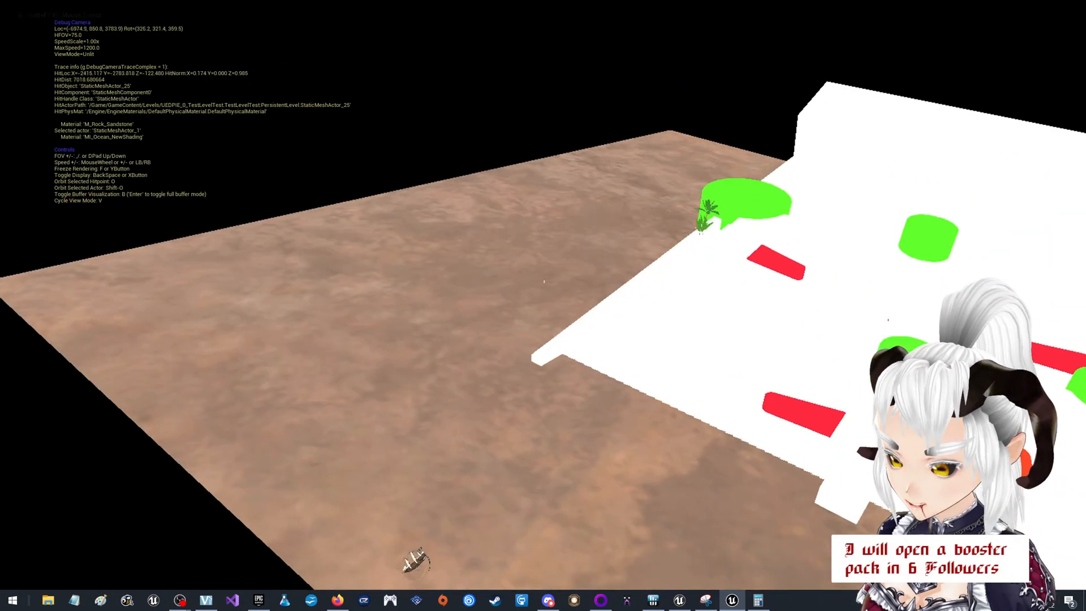
pyautogui.press('w')
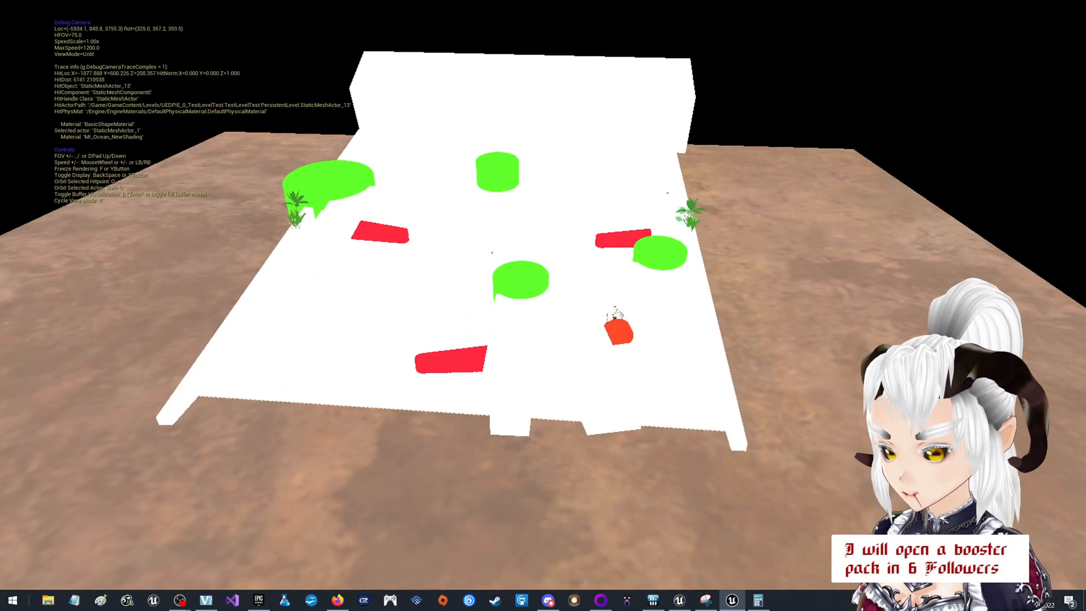
pyautogui.press('w')
pyautogui.press('w')
pyautogui.press('d')
pyautogui.press('Escape')
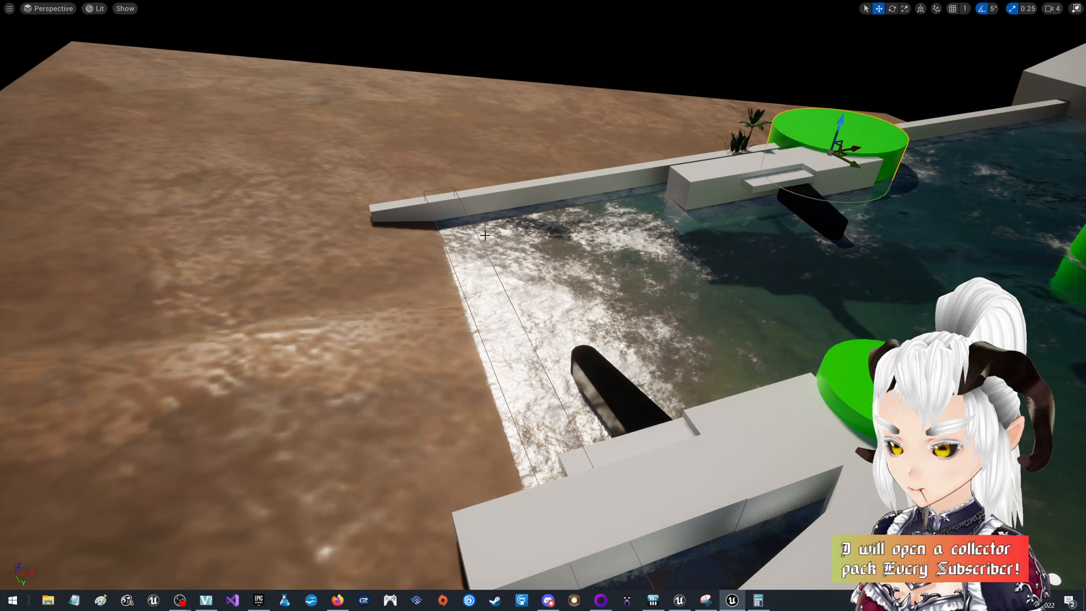
# Leave the full-screen viewport, select the BALL_COLLECTOR at the table's open lower end and open its blueprint.
pyautogui.press('F11')
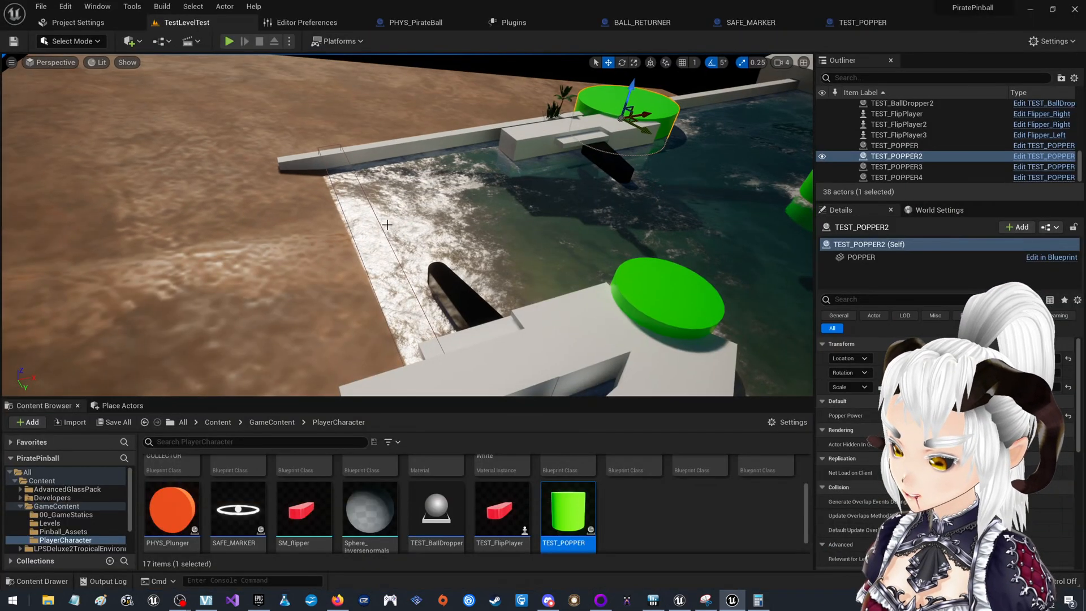
pyautogui.click(382, 224)
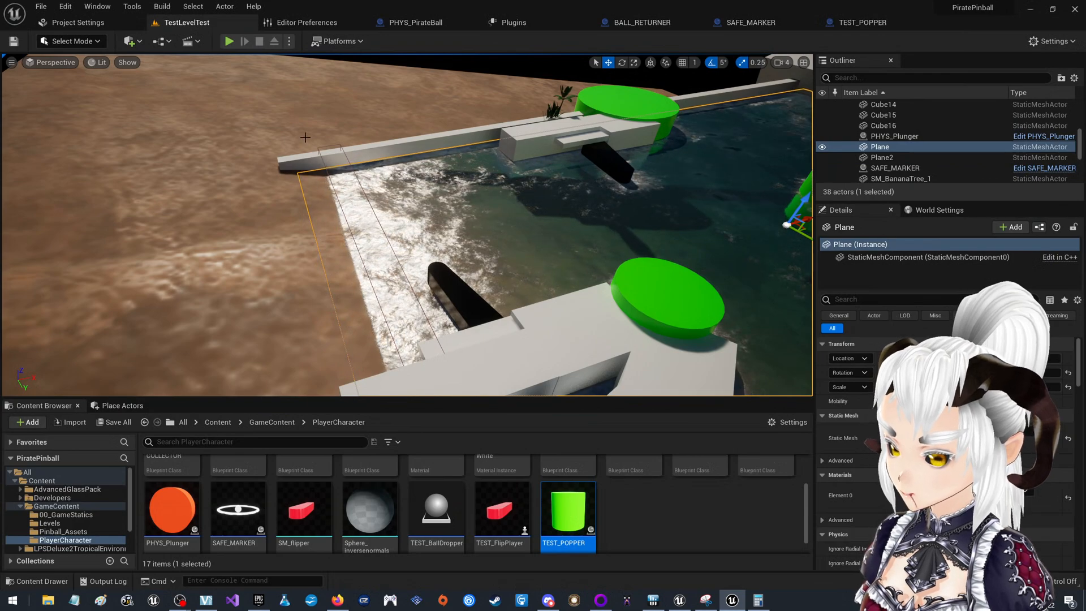
pyautogui.click(320, 141)
pyautogui.click(335, 145)
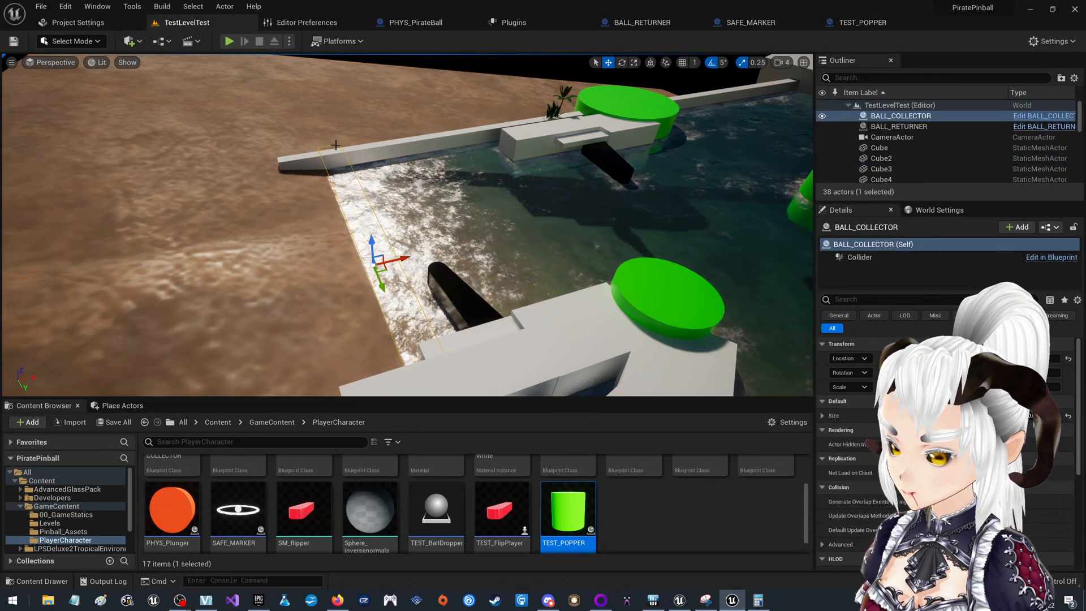
pyautogui.click(1042, 117)
# Wire the PHYS Pirate Ball class comparison directly into the Branch condition, delete the PHYS Ball comparison and OR node, and tidy the layout.
pyautogui.scroll(5, 616, 294)
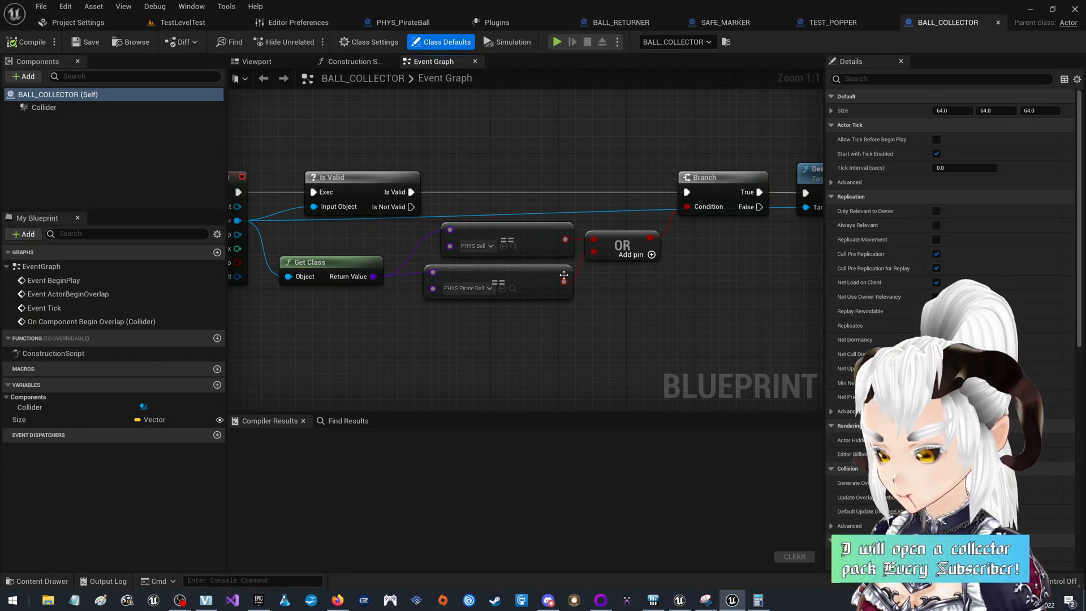
pyautogui.moveTo(564, 281); pyautogui.dragTo(687, 207)
pyautogui.moveTo(702, 251); pyautogui.dragTo(545, 230)
pyautogui.press('Delete')
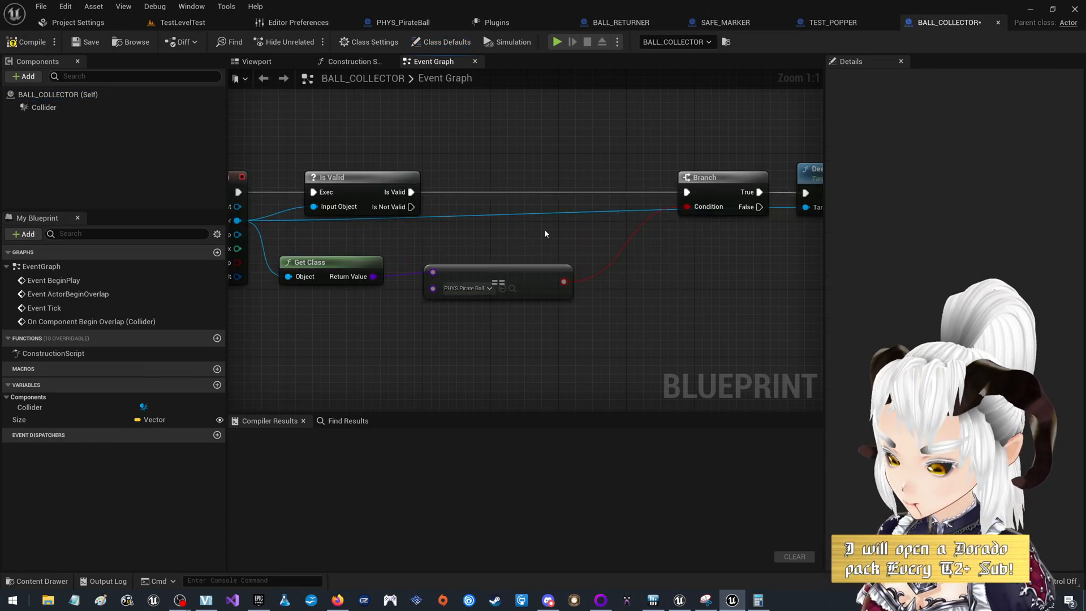
pyautogui.moveTo(487, 267); pyautogui.dragTo(450, 258)
pyautogui.moveTo(320, 253); pyautogui.dragTo(450, 244, button='right')
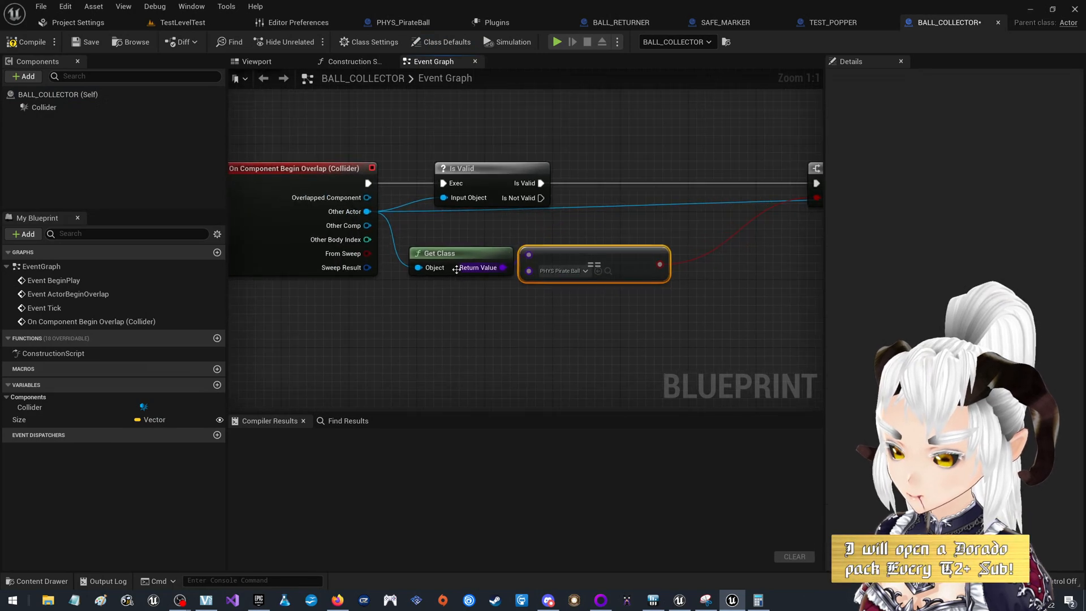
pyautogui.moveTo(270, 170); pyautogui.dragTo(320, 160, button='right')
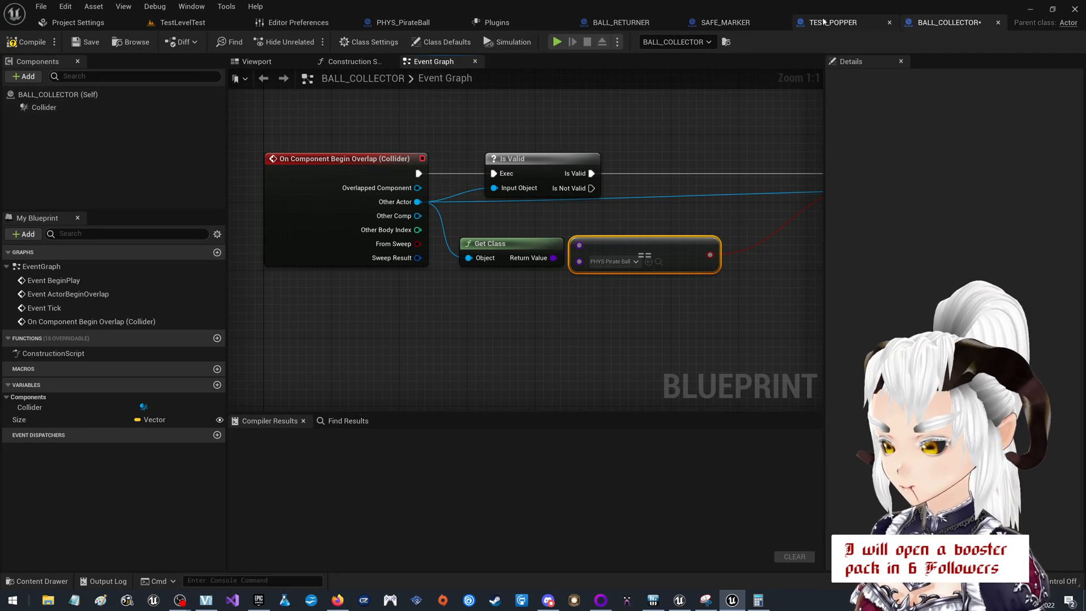
# Compile and save the BALL_COLLECTOR blueprint, and save the TestLevelTest level.
pyautogui.click(27, 42)
pyautogui.click(83, 42)
pyautogui.click(192, 24)
pyautogui.hotkey('ctrl', 's')
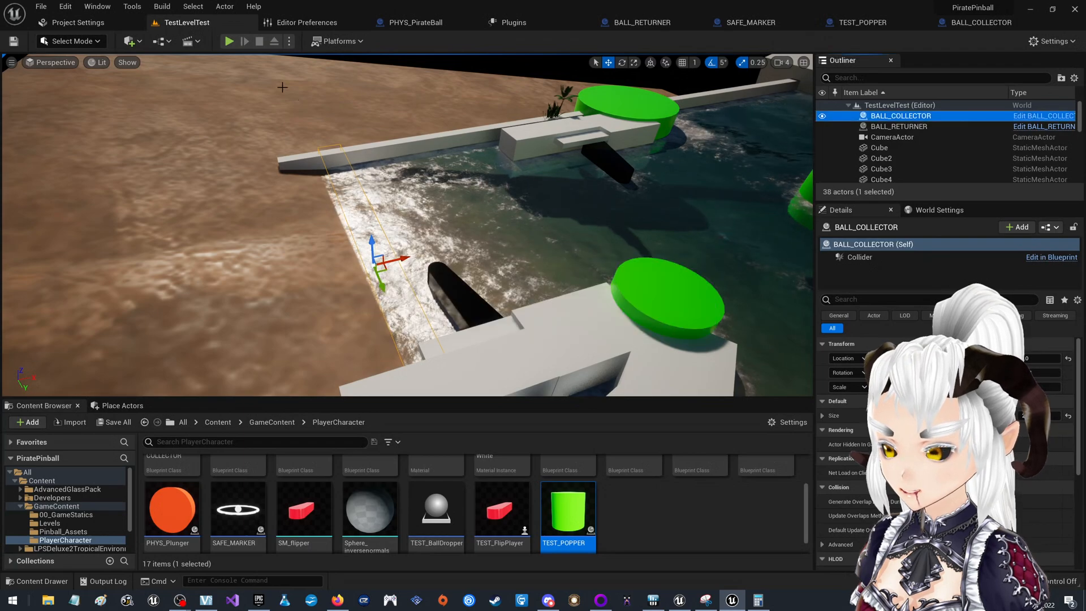
# Run the level in Simulate mode, inspect the pirate balls spawning above the plunger, and stop the simulation.
pyautogui.click(292, 41)
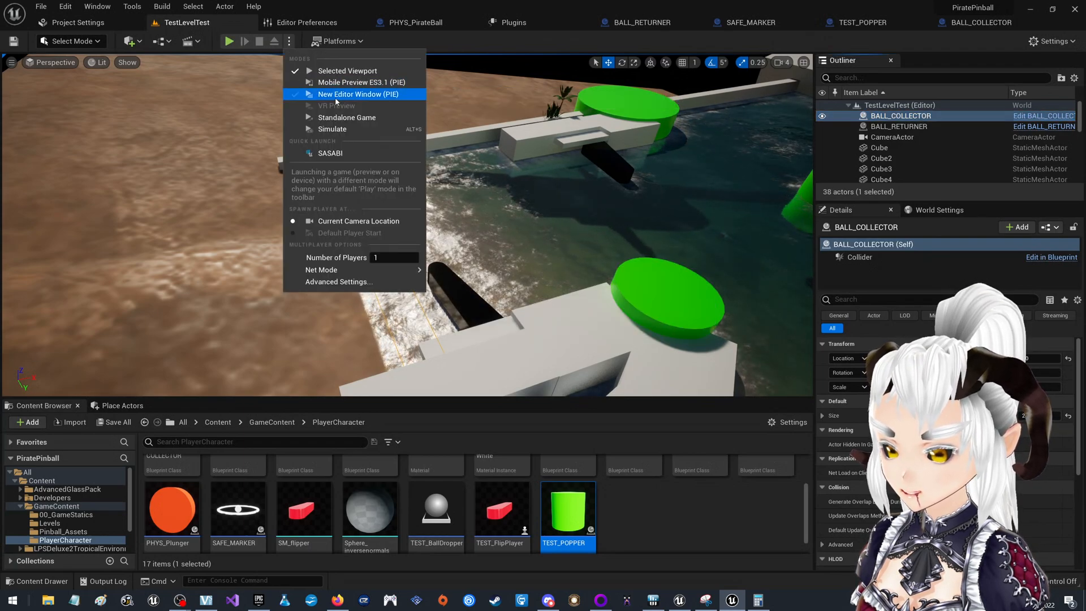
pyautogui.click(334, 129)
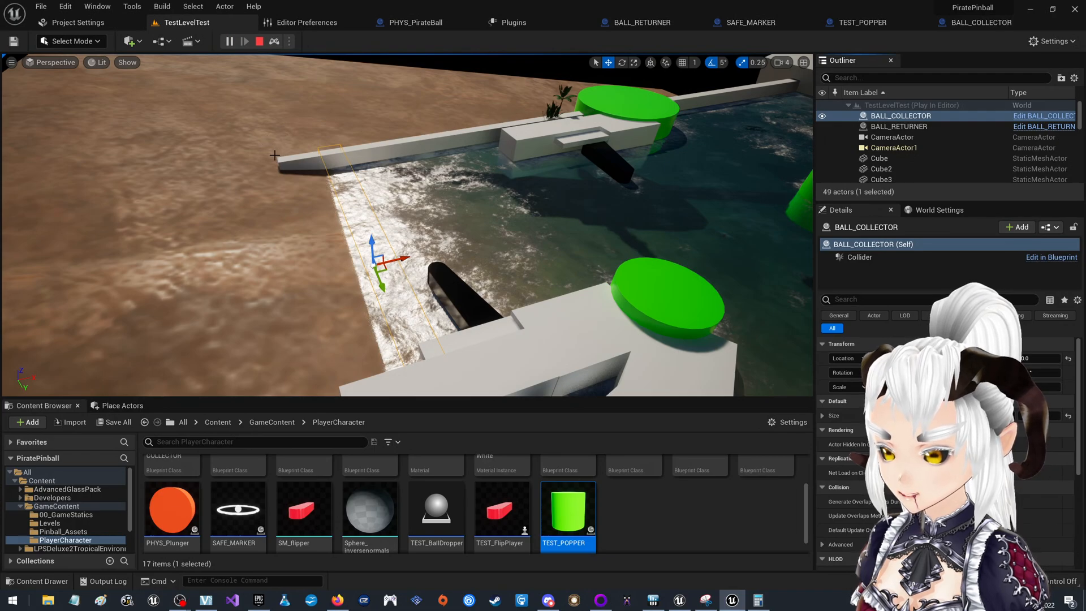
pyautogui.moveTo(275, 155); pyautogui.dragTo(331, 195, button='right')
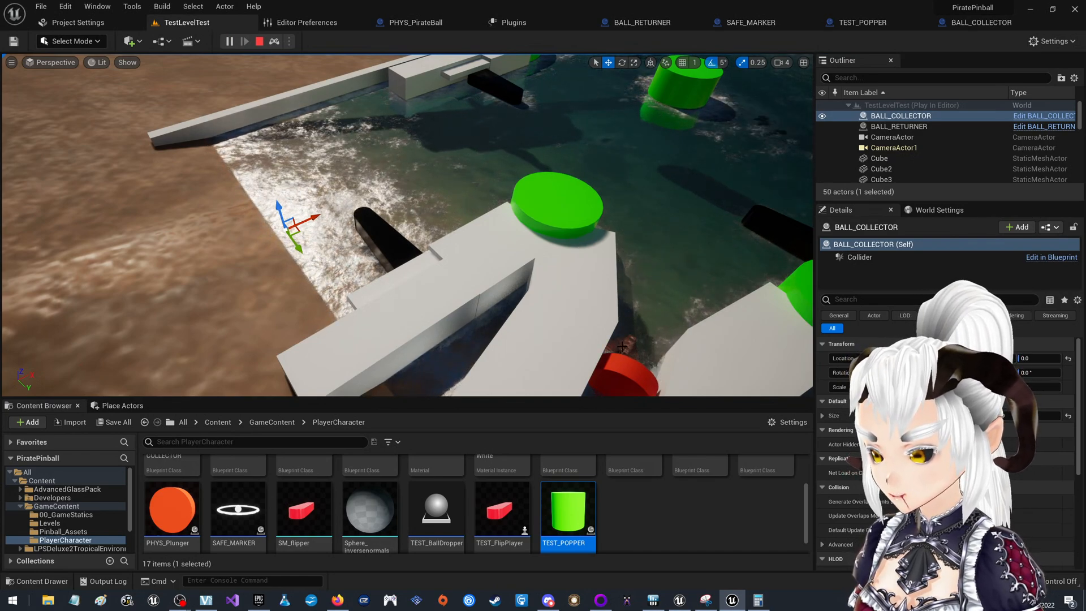
pyautogui.click(622, 346)
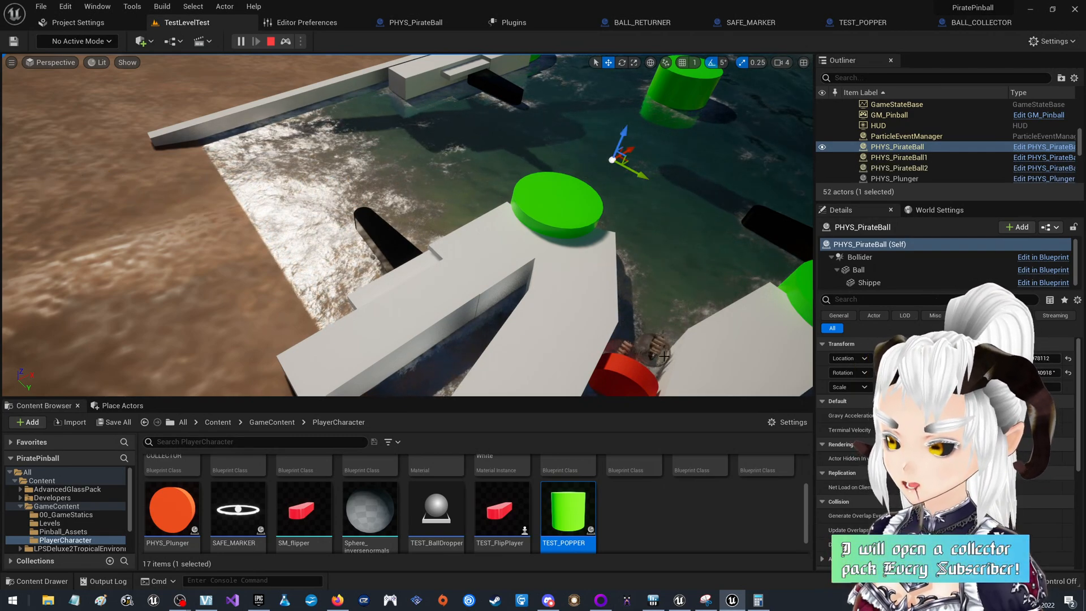
pyautogui.click(664, 356)
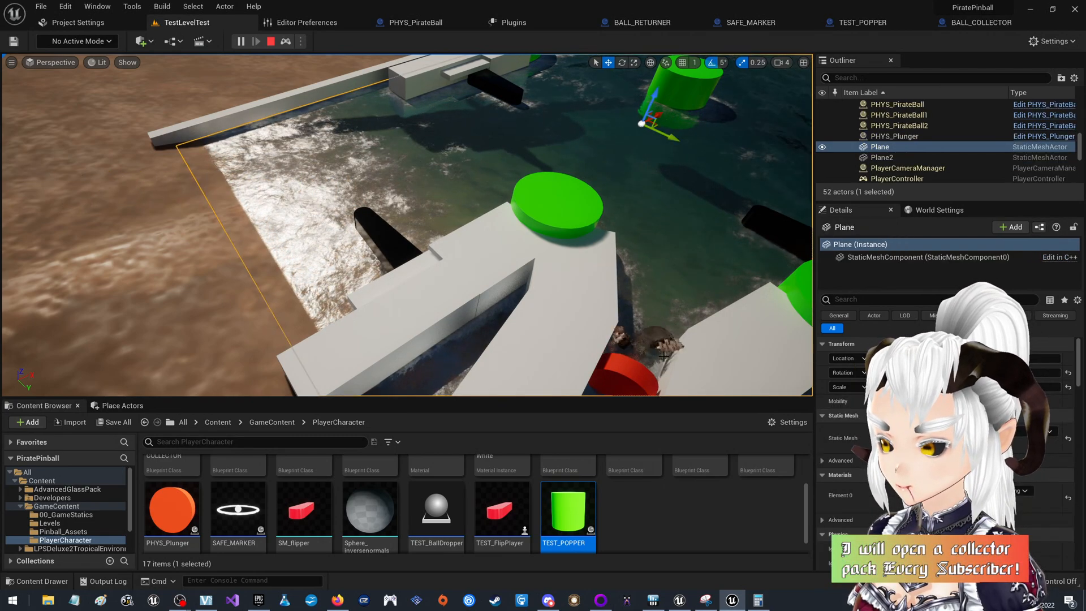
pyautogui.click(629, 355)
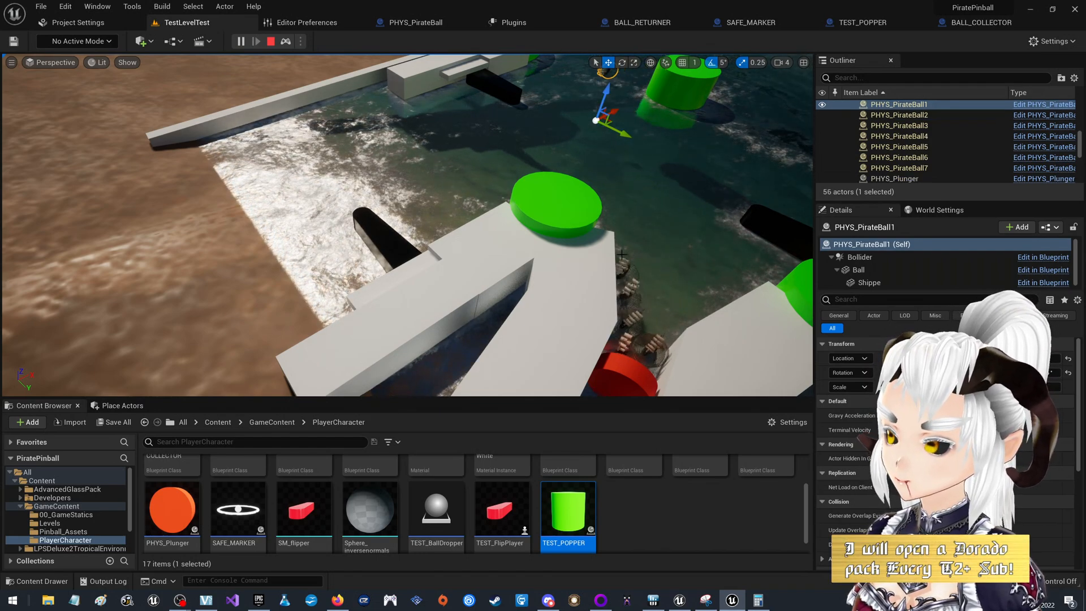
pyautogui.press('Escape')
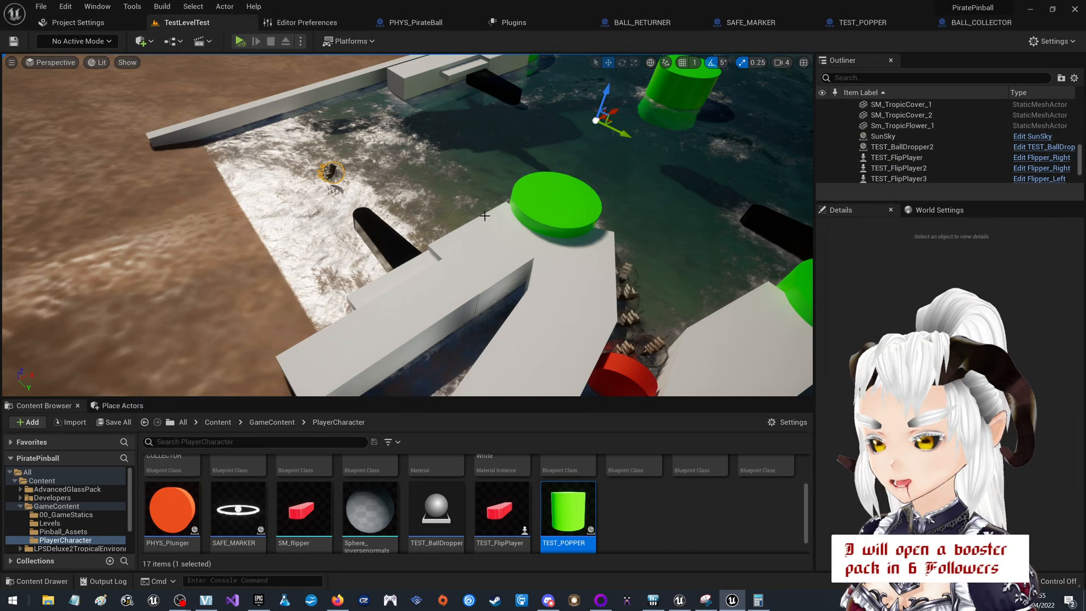
# Move TEST_BallDropper2 to the table's open lower end near the flipper and run the level in Simulate mode.
pyautogui.click(699, 187)
pyautogui.moveTo(714, 186); pyautogui.dragTo(384, 121)
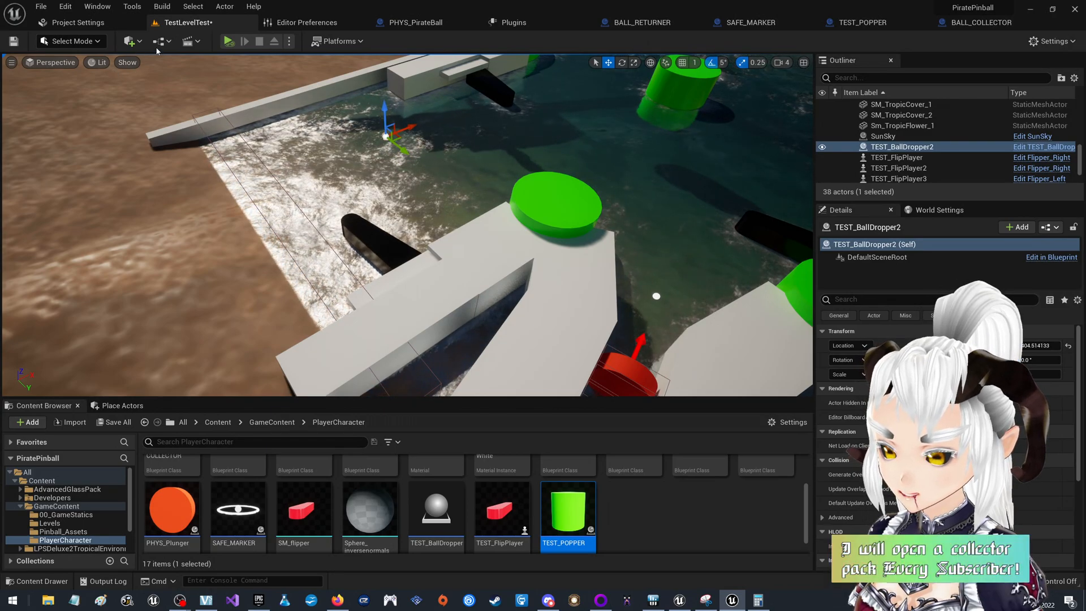
pyautogui.click(229, 41)
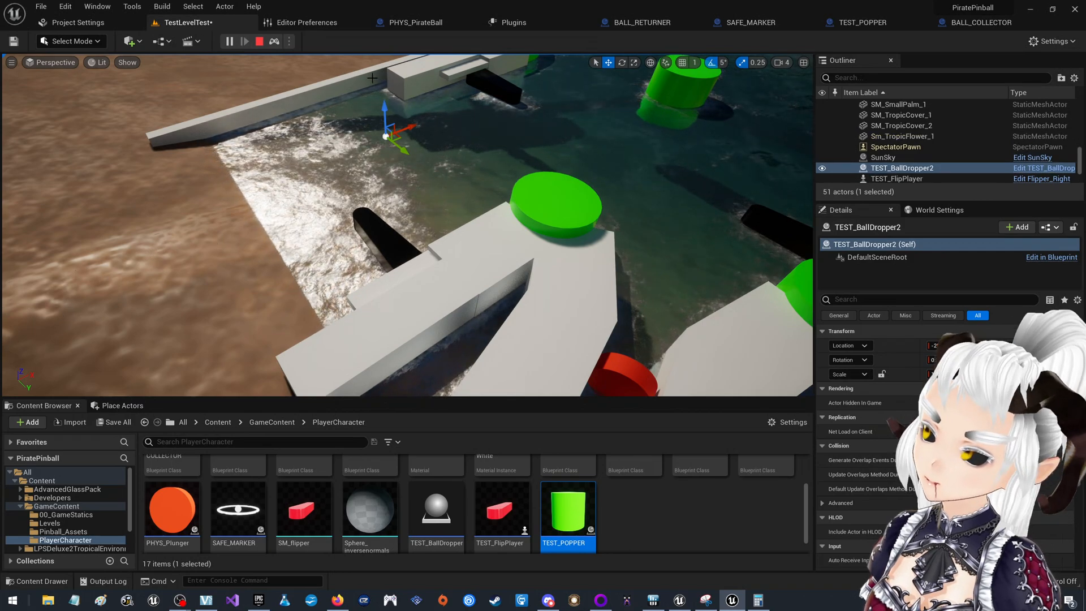
# Check the spawned PHYS_PirateBall actors in the Outliner while the balls fall off the lower end, and pause the simulation.
pyautogui.scroll(4, 902, 146)
pyautogui.scroll(-5, 902, 146)
pyautogui.scroll(5, 919, 166)
pyautogui.scroll(5, 955, 149)
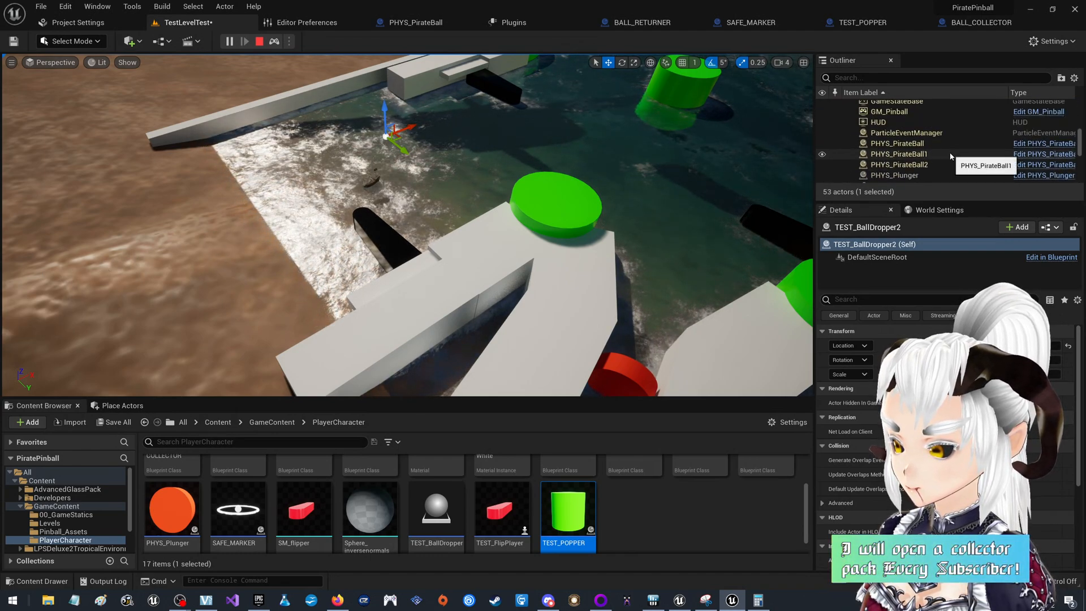
pyautogui.scroll(-1, 950, 153)
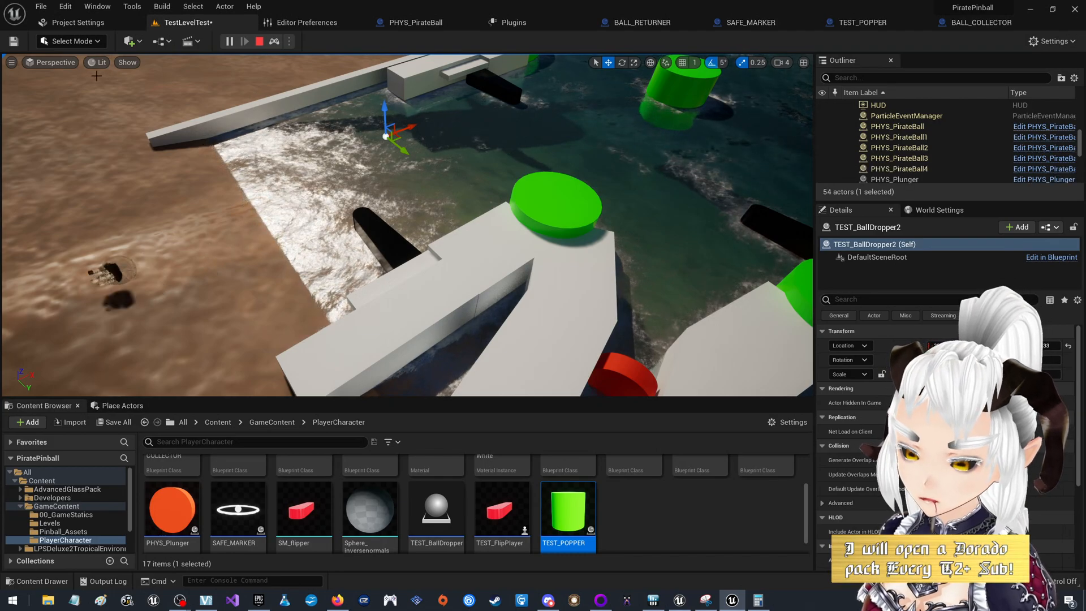
pyautogui.click(229, 41)
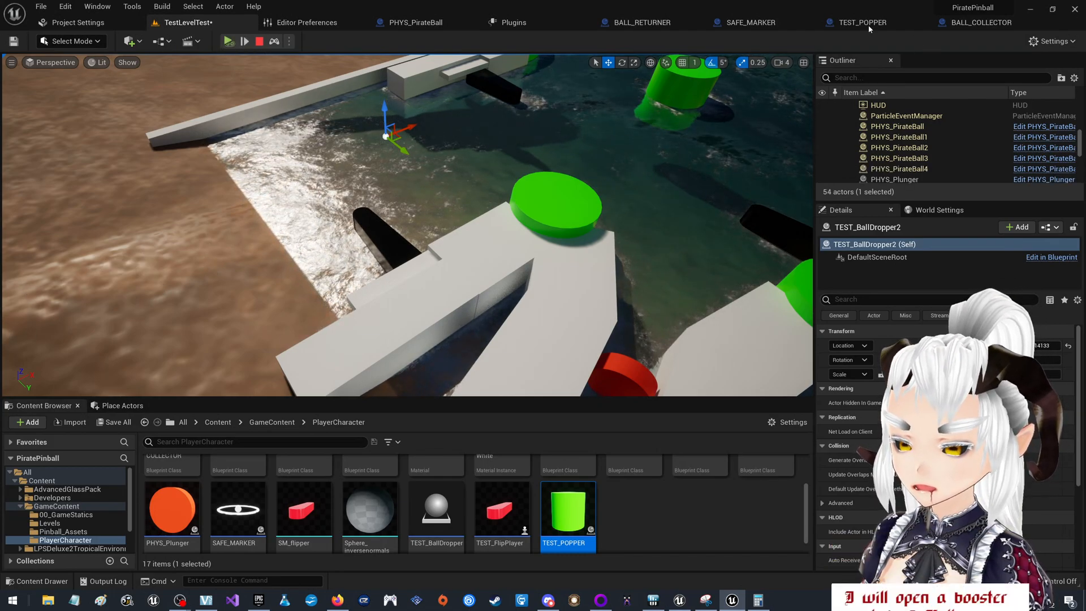
# Open the PHYS_PirateBall blueprint, stop the simulation, enable Generate Overlap Events on the Bollider component, and save the blueprint.
pyautogui.click(413, 24)
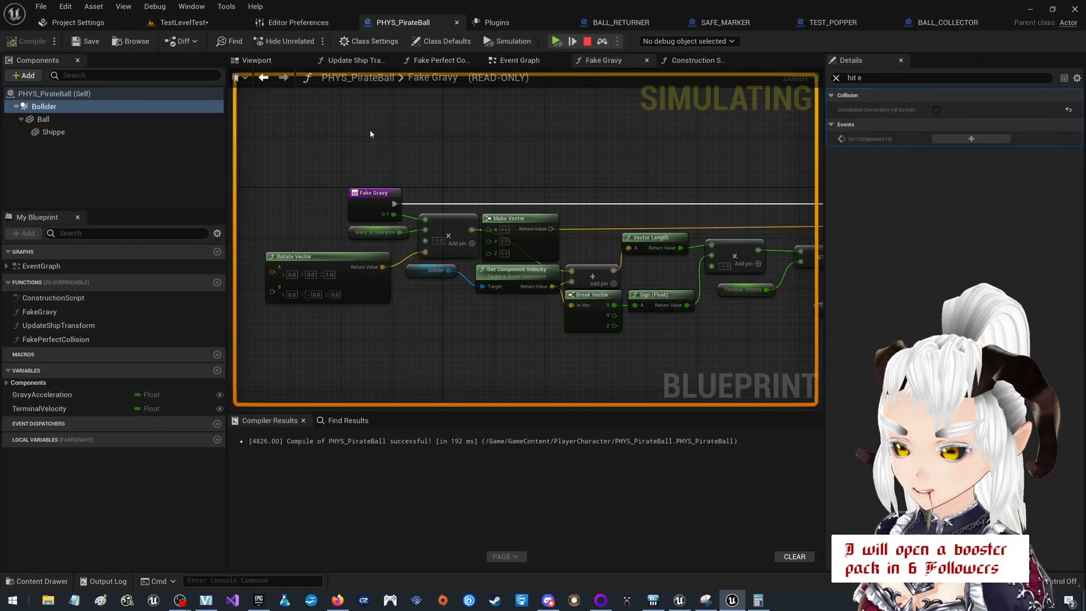
pyautogui.click(587, 41)
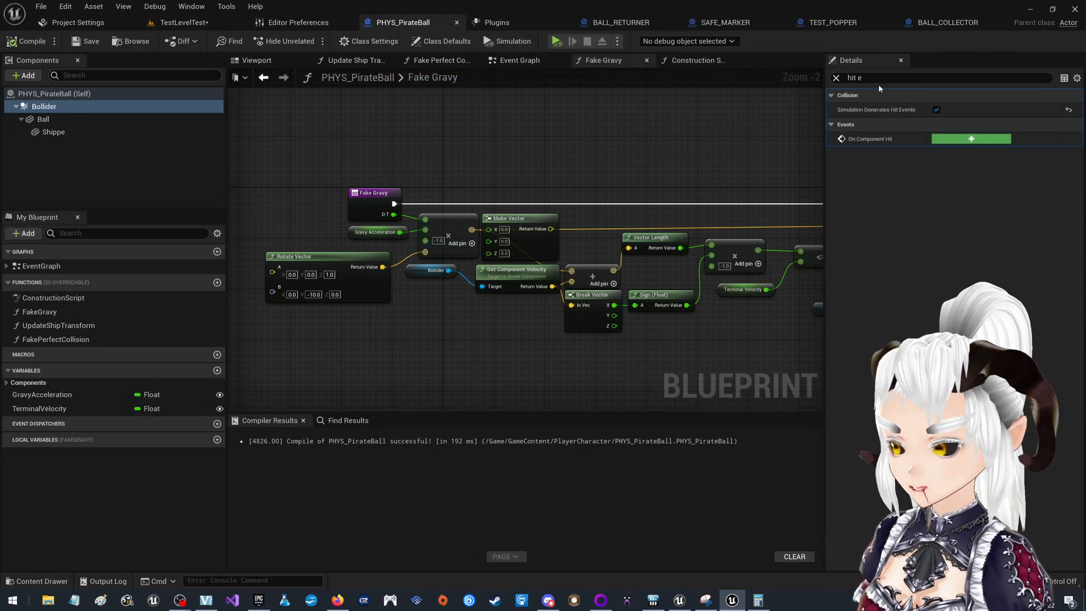
pyautogui.click(846, 80)
pyautogui.write('coll')
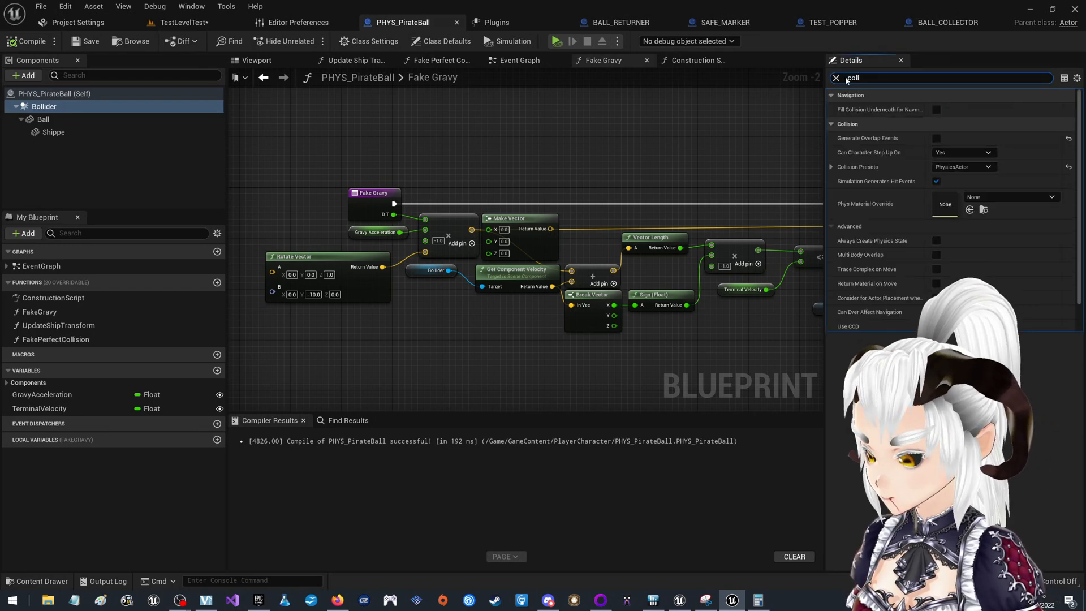
pyautogui.click(937, 139)
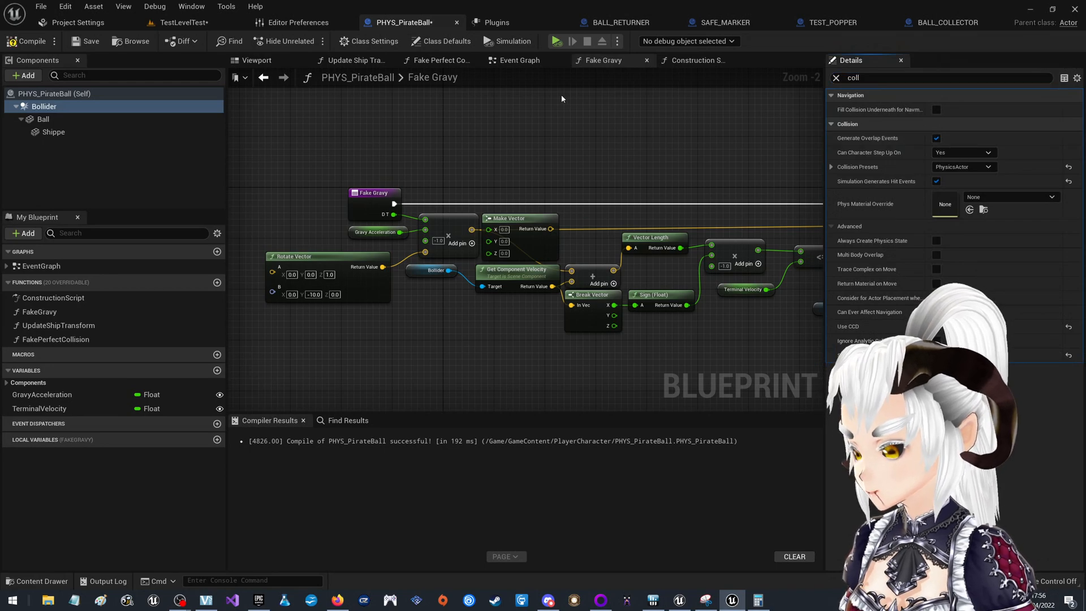
pyautogui.click(85, 41)
# Return to TestLevelTest, save it, simulate the balls dropping at the lower end, and stop the simulation.
pyautogui.click(181, 22)
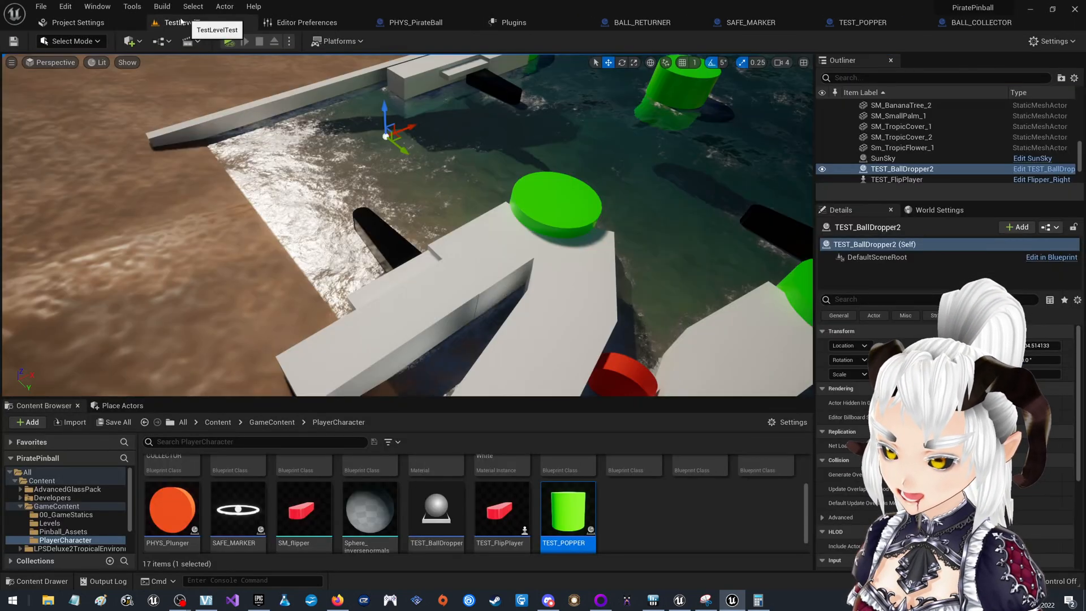
pyautogui.click(13, 42)
pyautogui.click(228, 41)
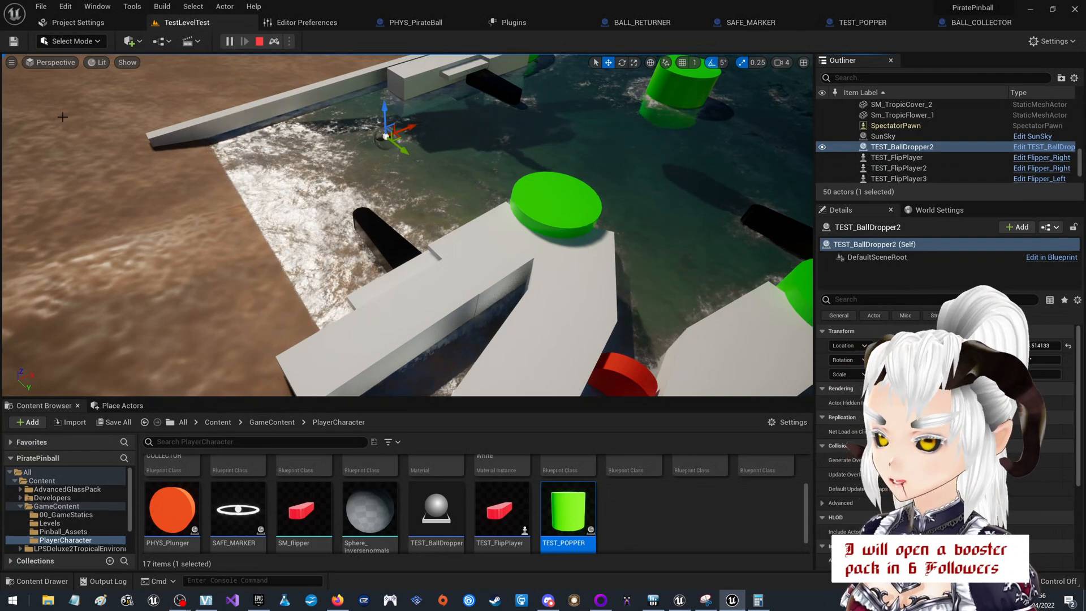
pyautogui.click(259, 41)
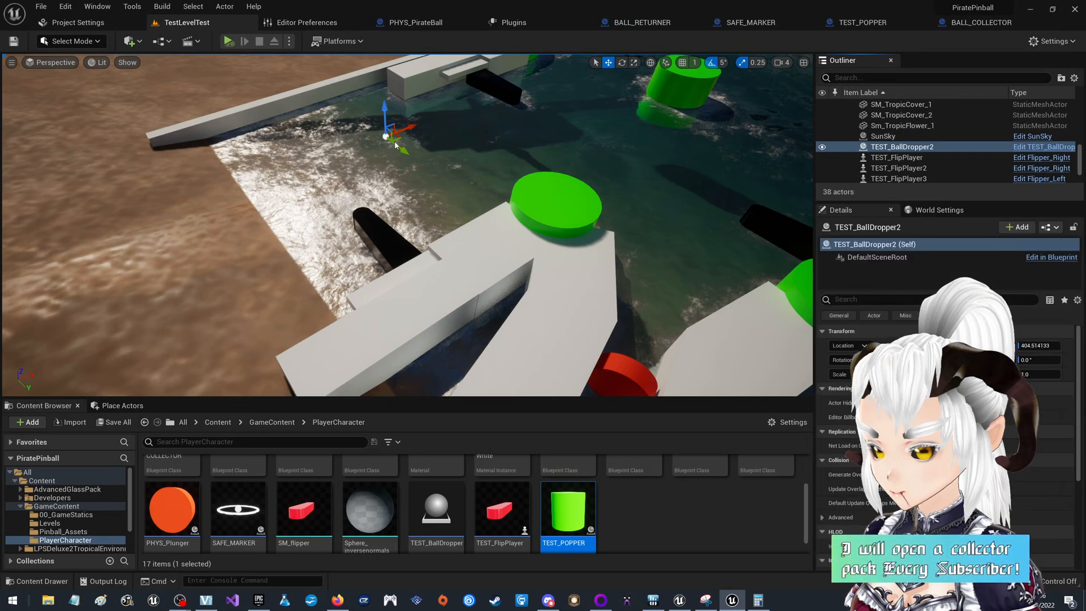
# Move TEST_BallDropper2 back over the table near the plunger lane's opening, at a height of about 383, and save the level.
pyautogui.moveTo(400, 141); pyautogui.dragTo(722, 247)
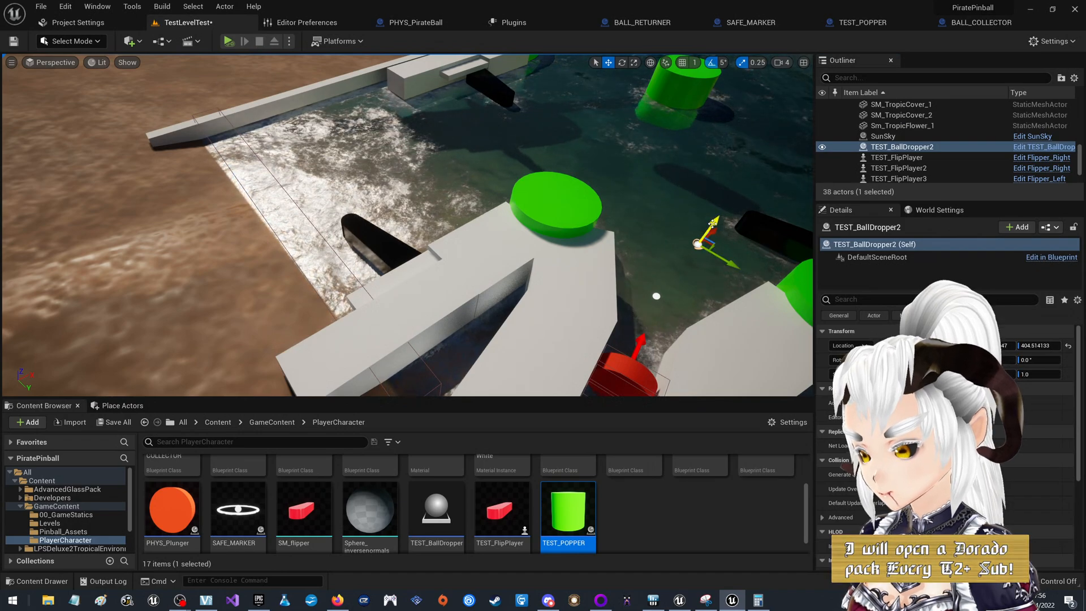
pyautogui.moveTo(714, 246); pyautogui.dragTo(719, 245)
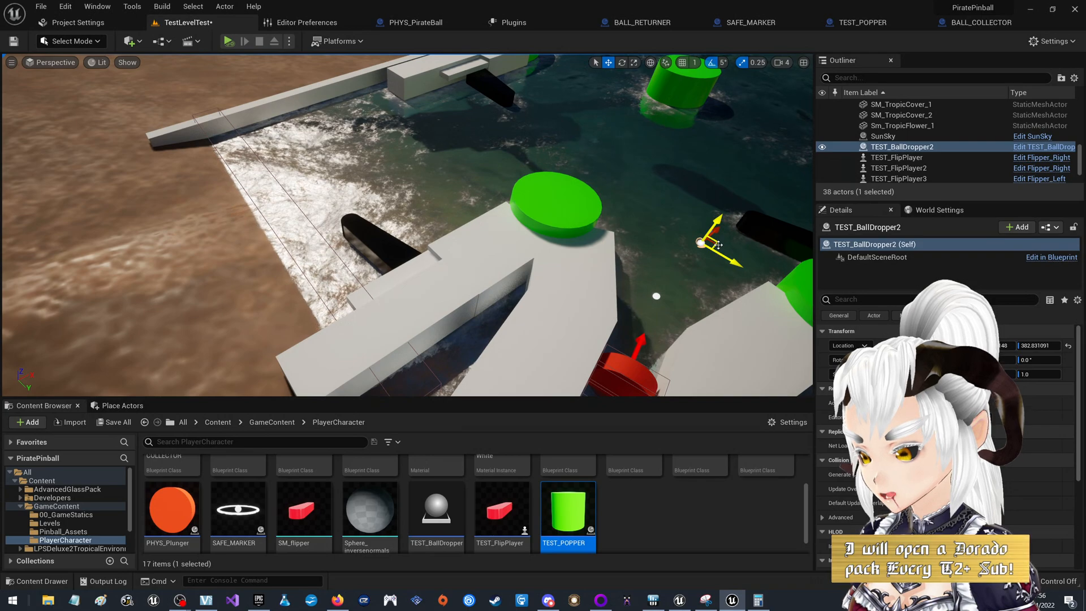
pyautogui.click(715, 244)
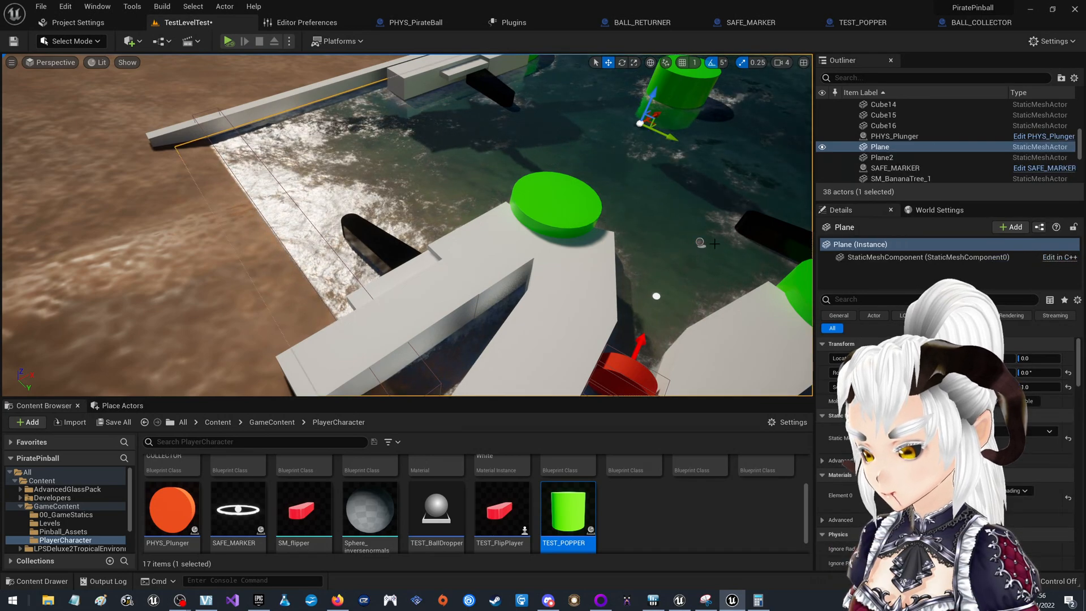
pyautogui.click(714, 244)
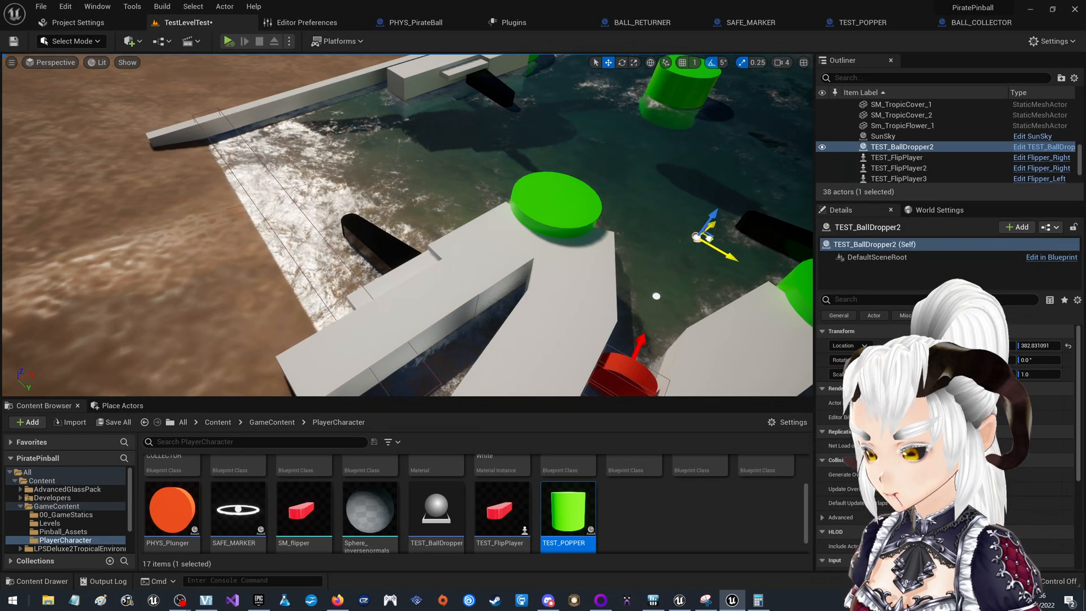
pyautogui.click(13, 41)
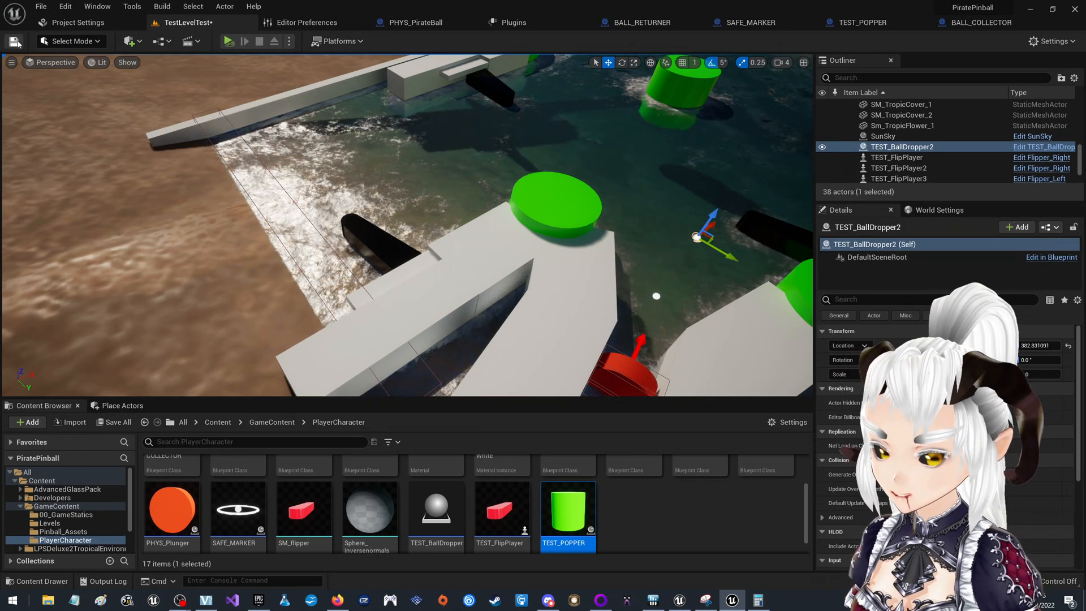
# Play-test the pinball table with its flippers in a new editor window, and end the session.
pyautogui.click(289, 41)
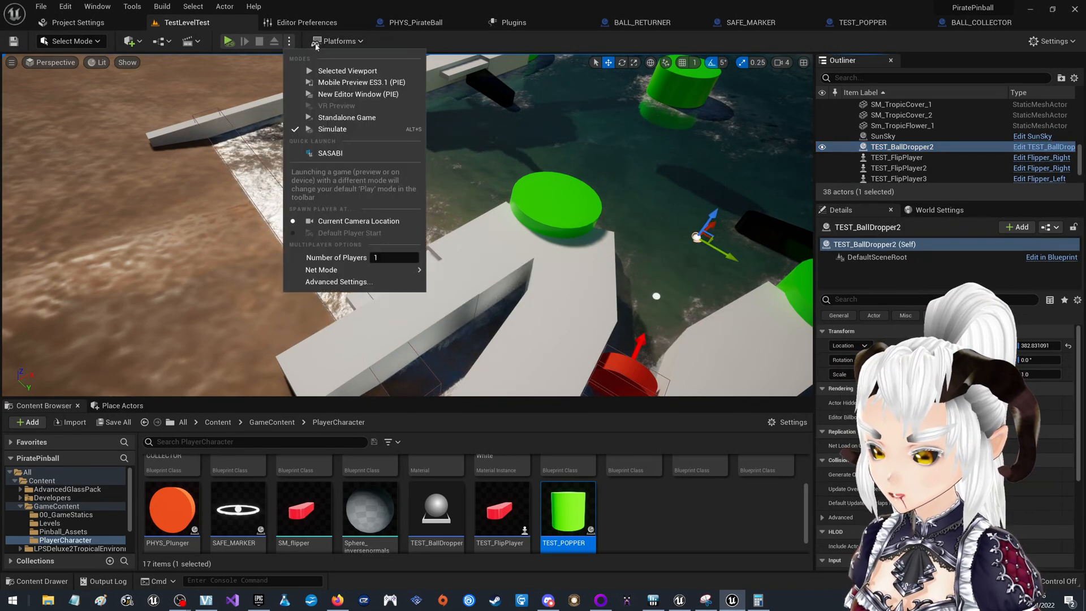
pyautogui.click(327, 97)
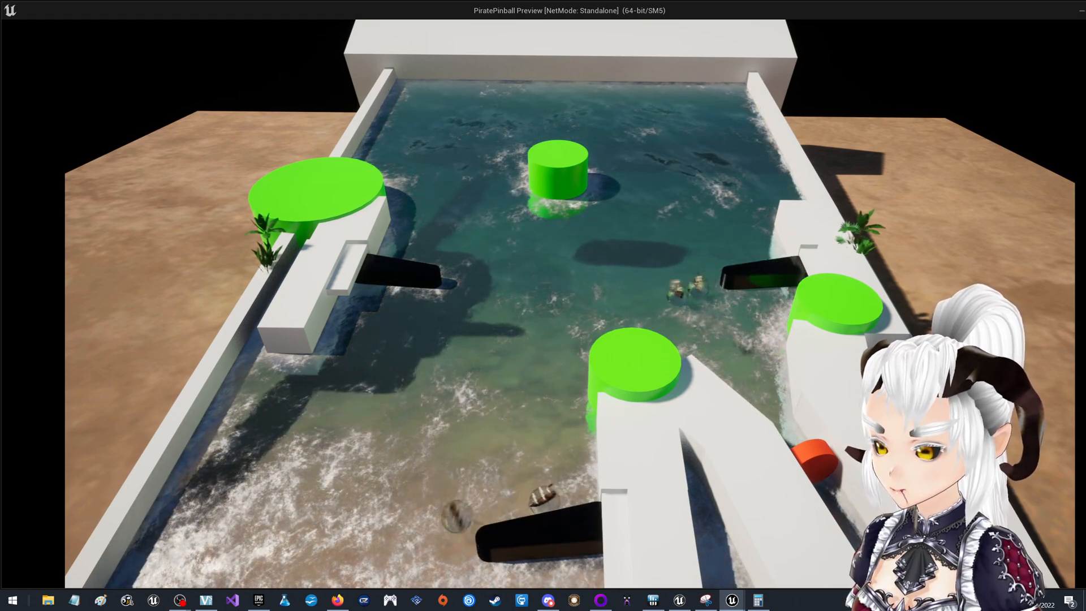
pyautogui.press('d')
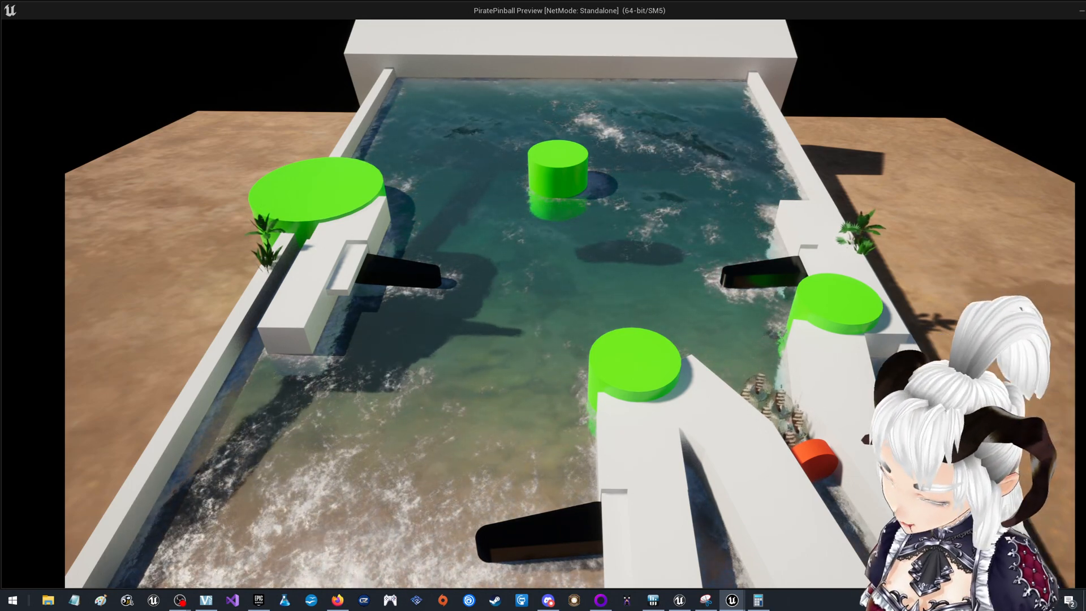
pyautogui.press('d')
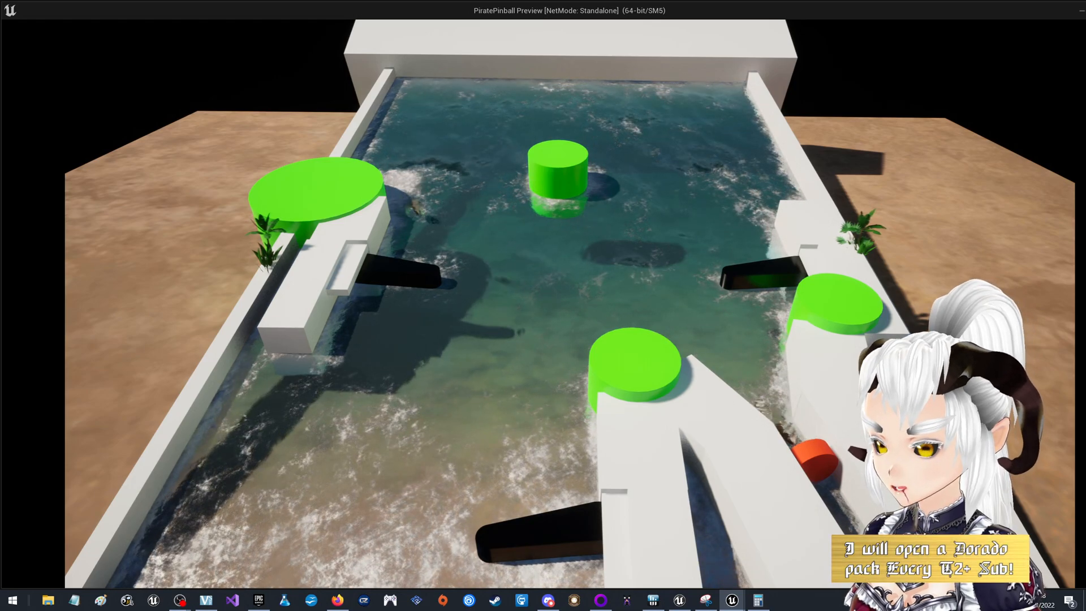
pyautogui.press('Escape')
# Look through the GameContent and TropicalOceanTool content folders, including the TropicalOceanTool Meshes folder.
pyautogui.scroll(3, 396, 498)
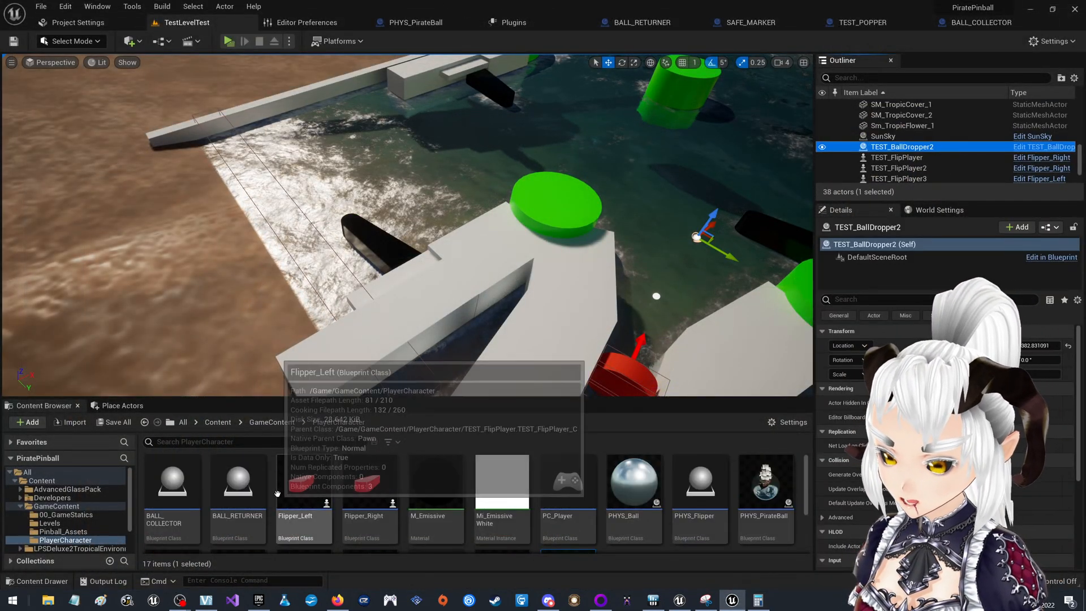
pyautogui.doubleClick(56, 506)
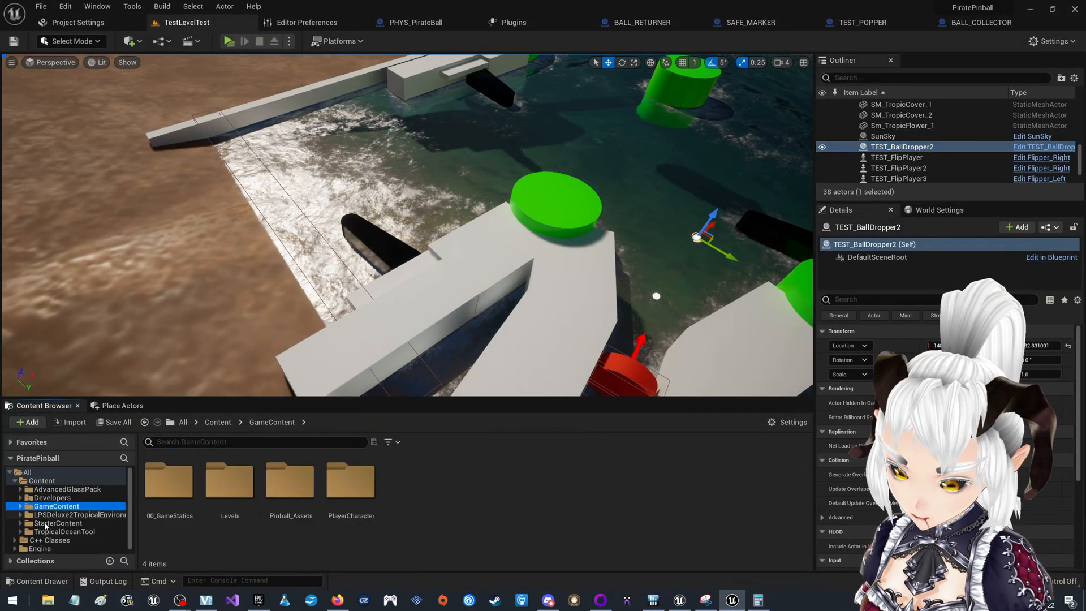
pyautogui.click(49, 532)
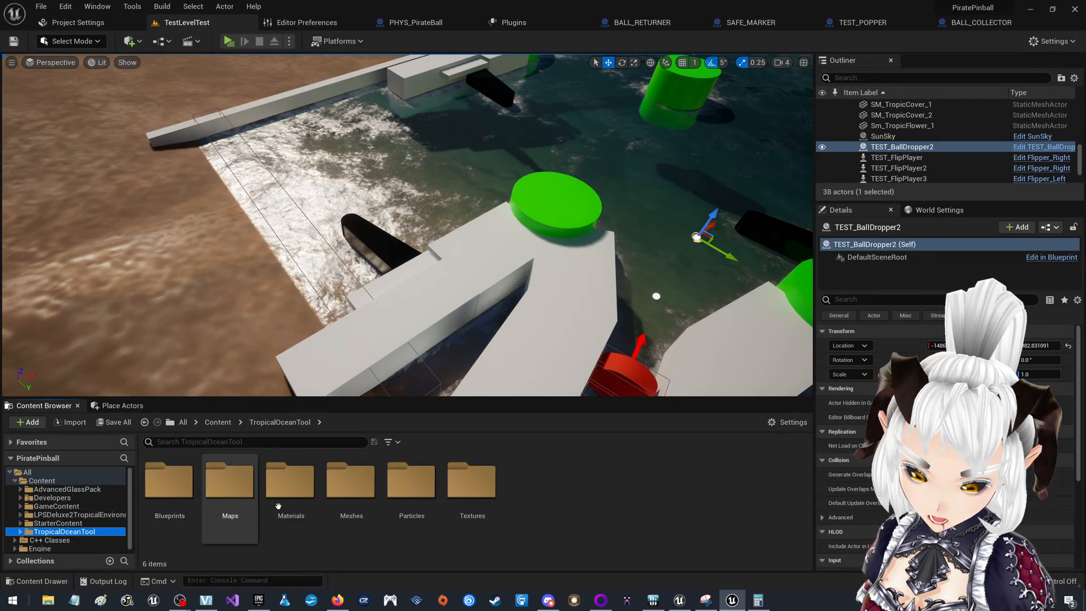
pyautogui.doubleClick(326, 496)
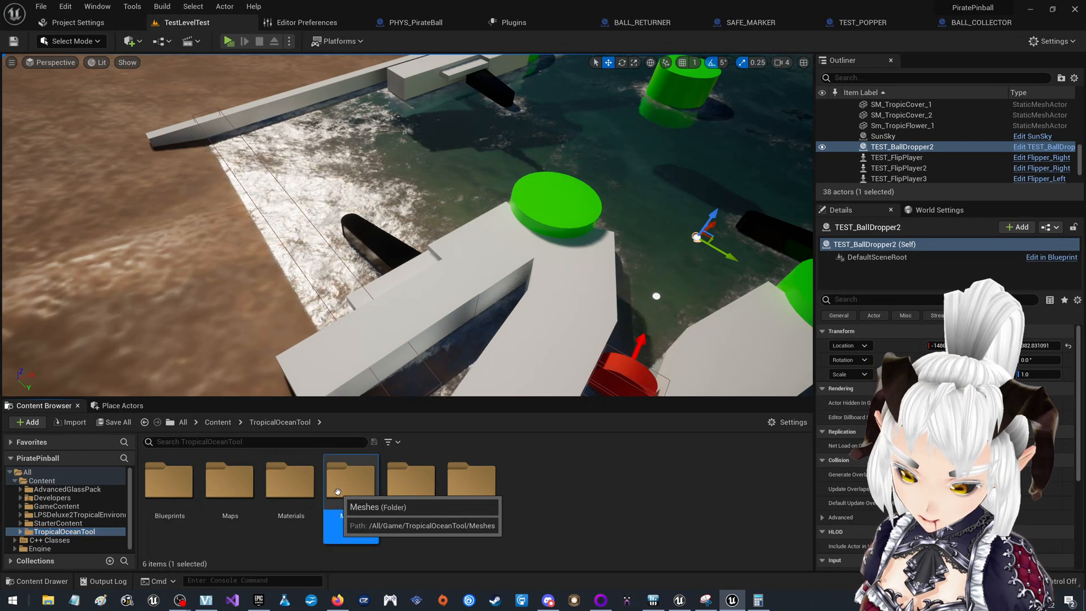
pyautogui.hotkey('alt', 'Left')
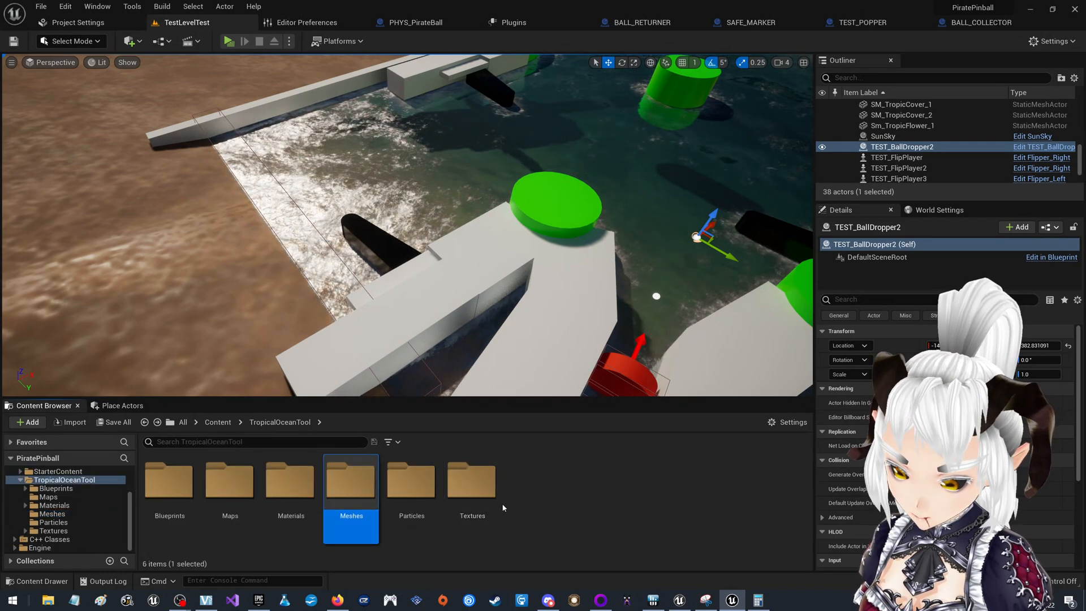
pyautogui.scroll(1, 85, 518)
pyautogui.click(21, 497)
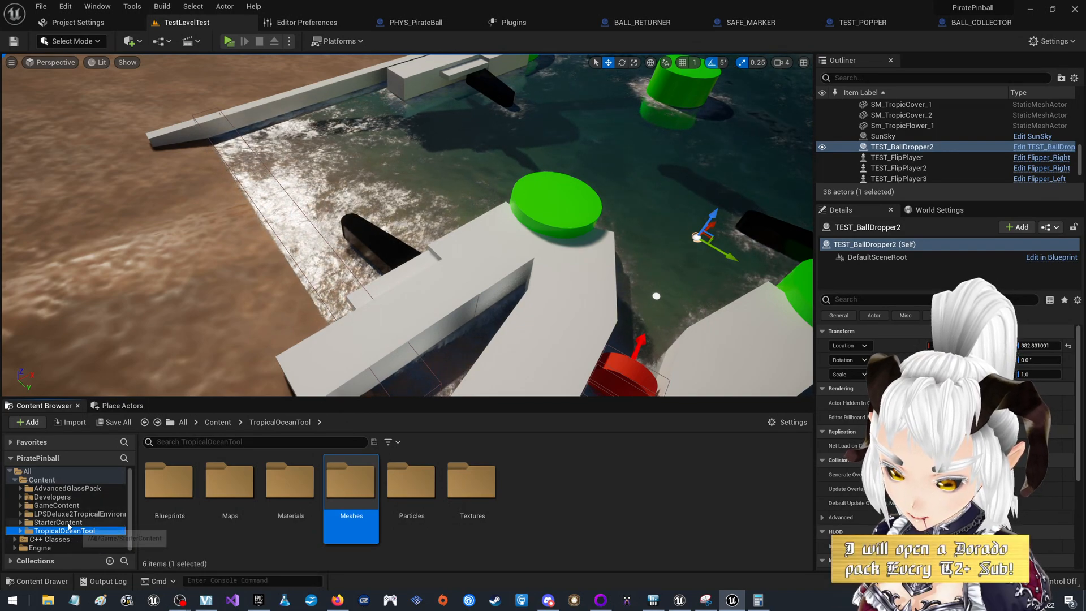
# Open the Pirate folder inside LPSDeluxe2TropicalEnvironment's LPSD2_Meshes and examine its static meshes for usable pirate props.
pyautogui.click(79, 514)
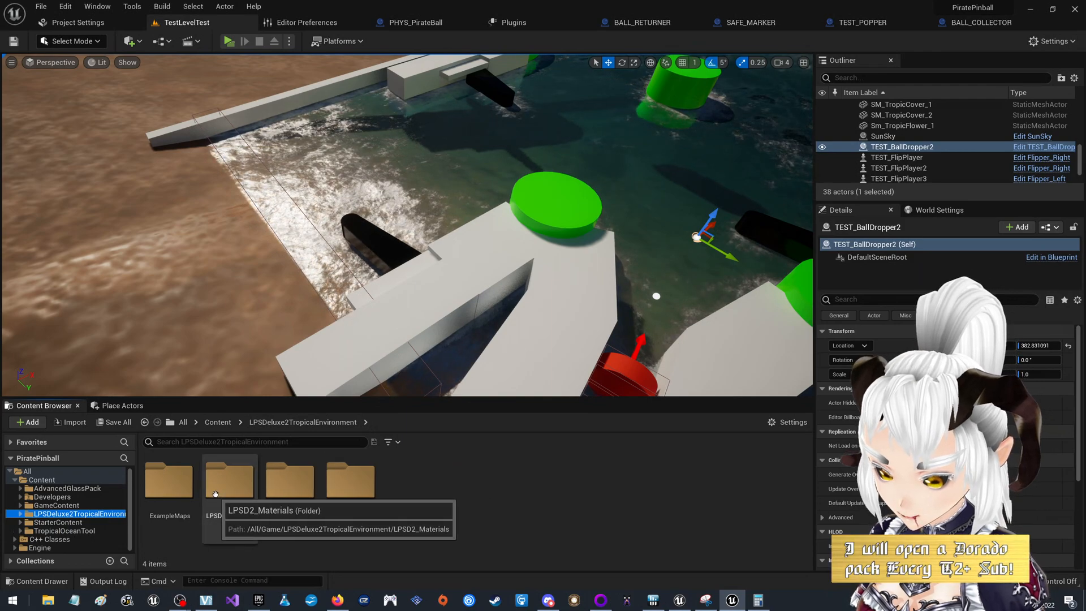
pyautogui.doubleClick(290, 485)
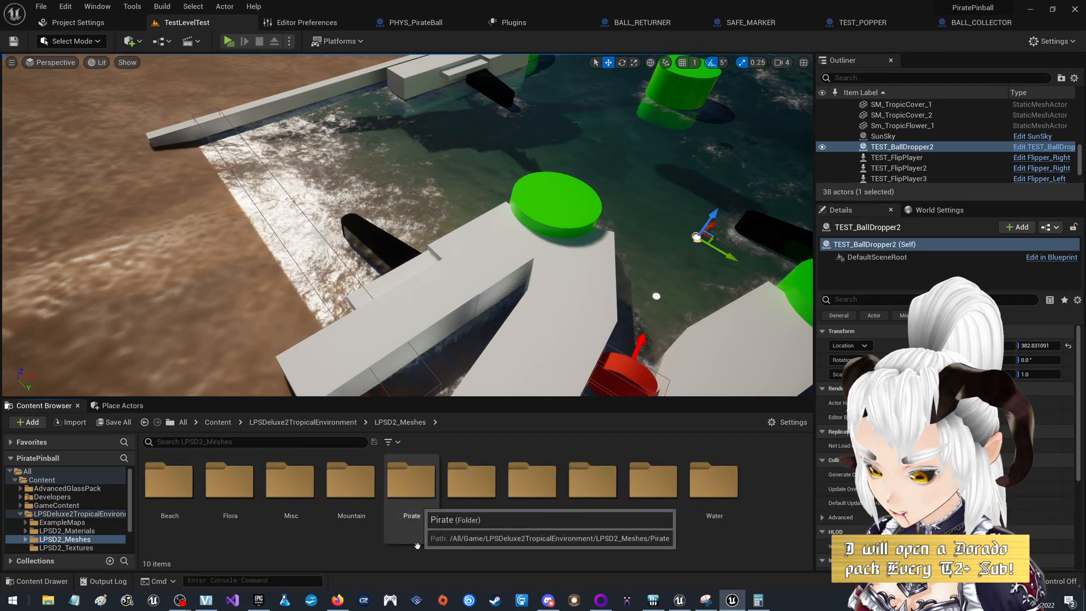
pyautogui.doubleClick(401, 492)
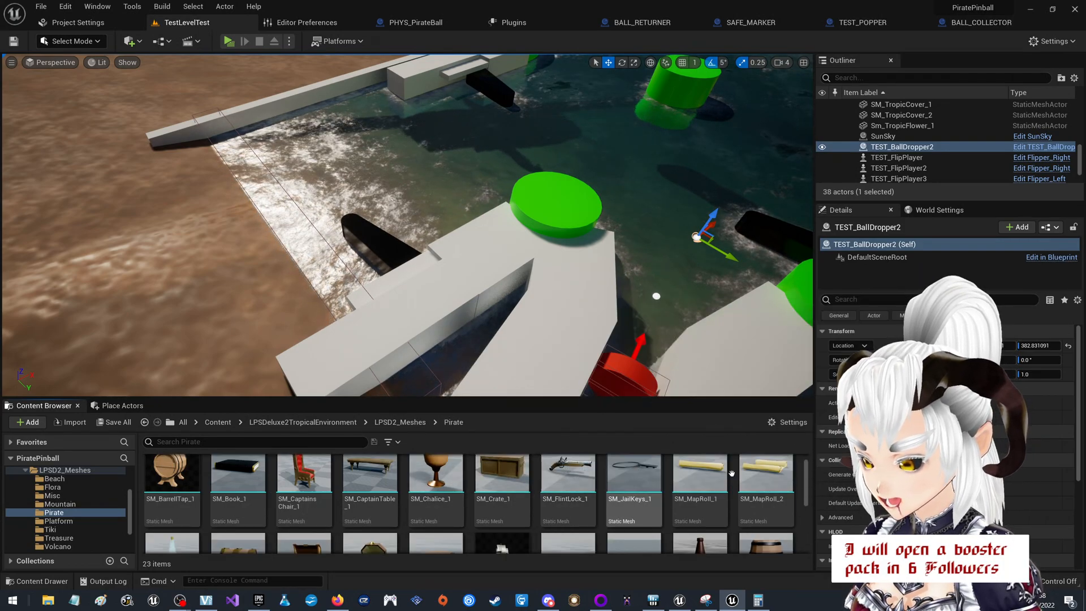
pyautogui.scroll(-3, 679, 500)
pyautogui.scroll(-2, 653, 500)
pyautogui.scroll(5, 653, 501)
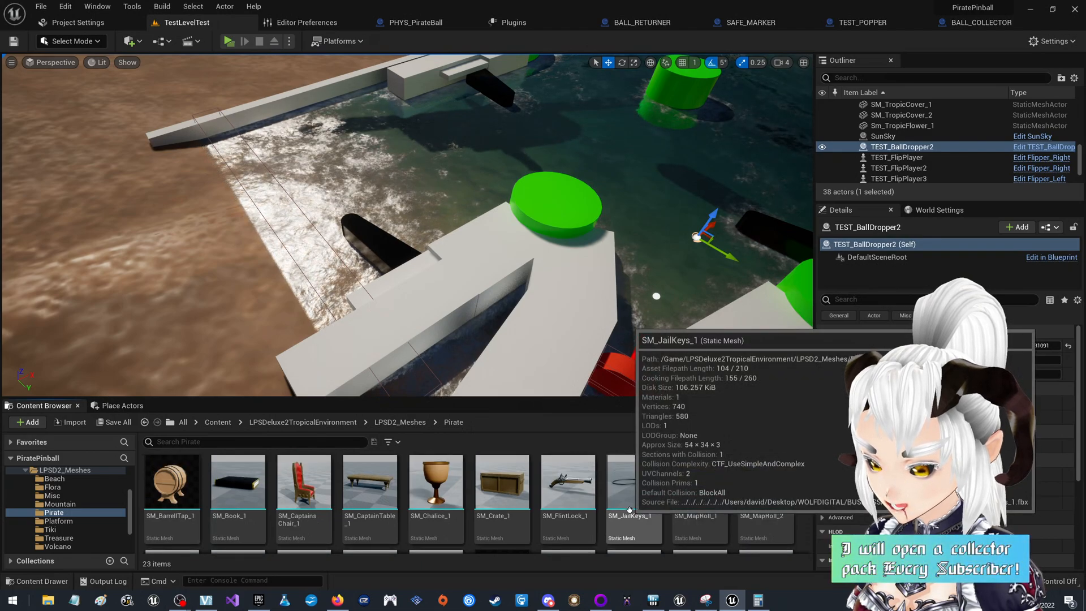
pyautogui.scroll(-3, 631, 510)
pyautogui.scroll(-2, 629, 510)
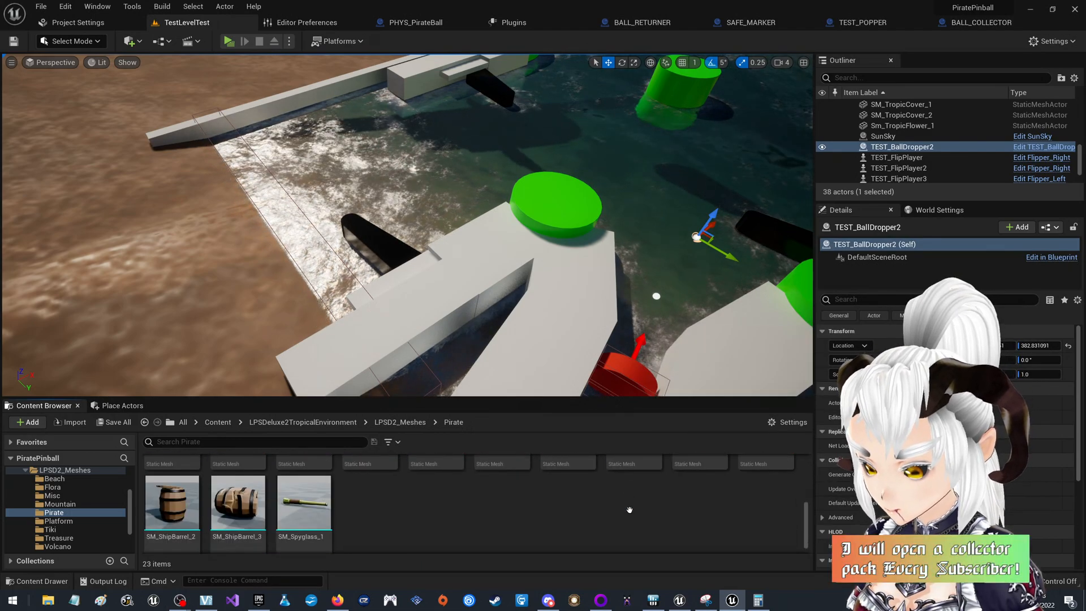
pyautogui.scroll(5, 629, 510)
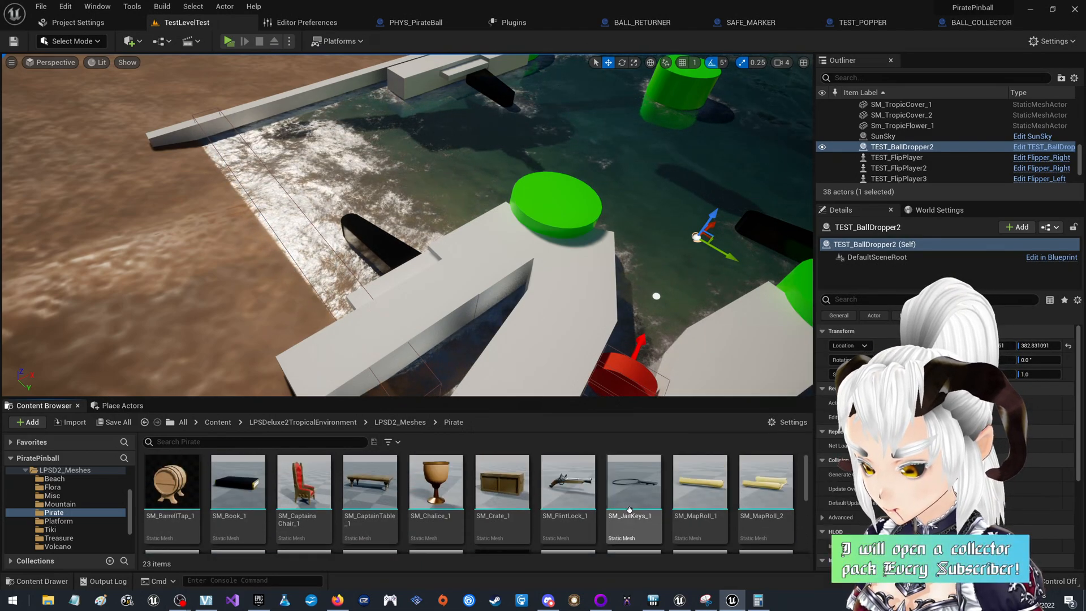
pyautogui.scroll(-4, 630, 510)
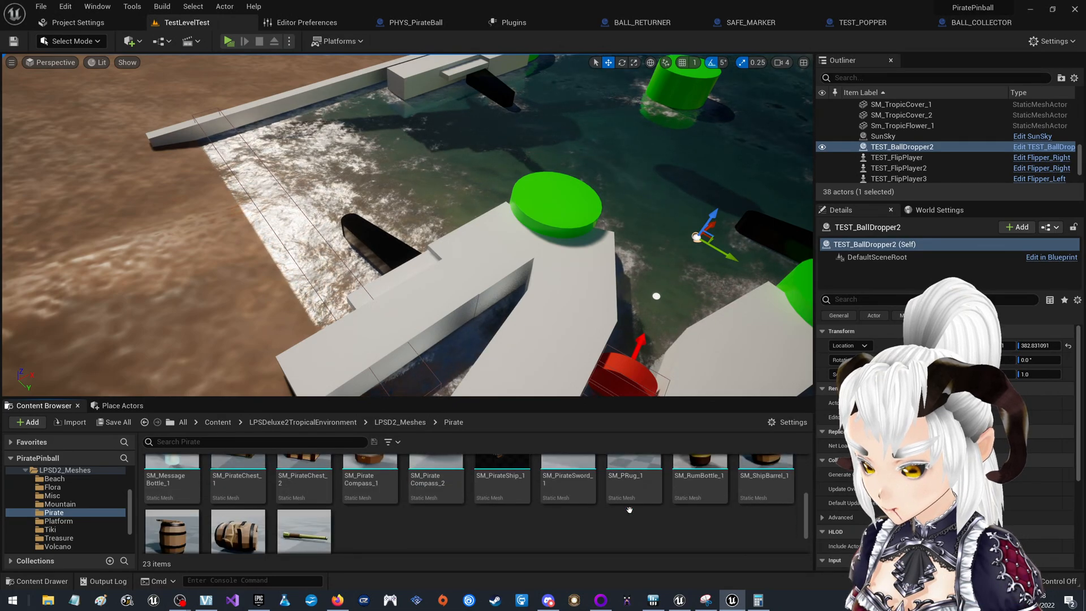
pyautogui.scroll(1, 629, 510)
pyautogui.scroll(-1, 629, 510)
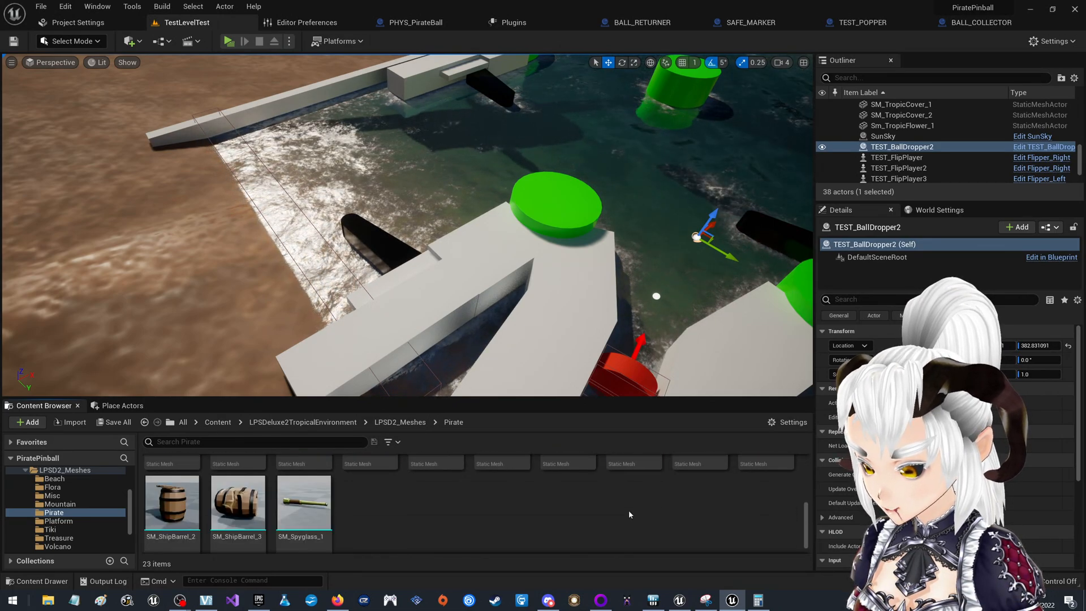
# Look through the static meshes in the LPSD2_Meshes Pirate, Platform and Mountain folders for usable table decorations.
pyautogui.scroll(1, 629, 511)
pyautogui.scroll(1, 628, 510)
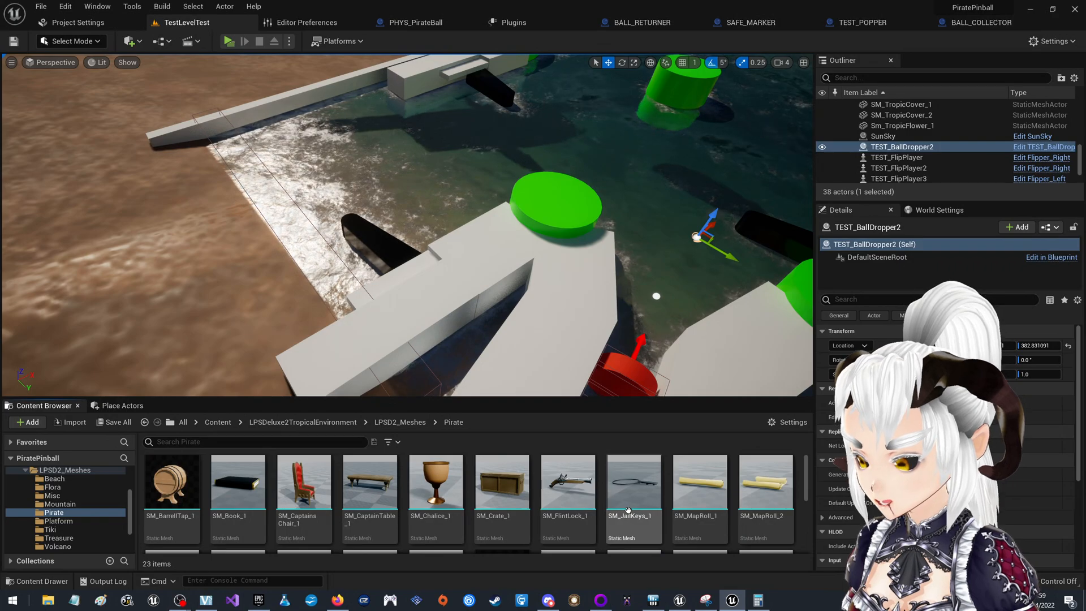
pyautogui.click(88, 520)
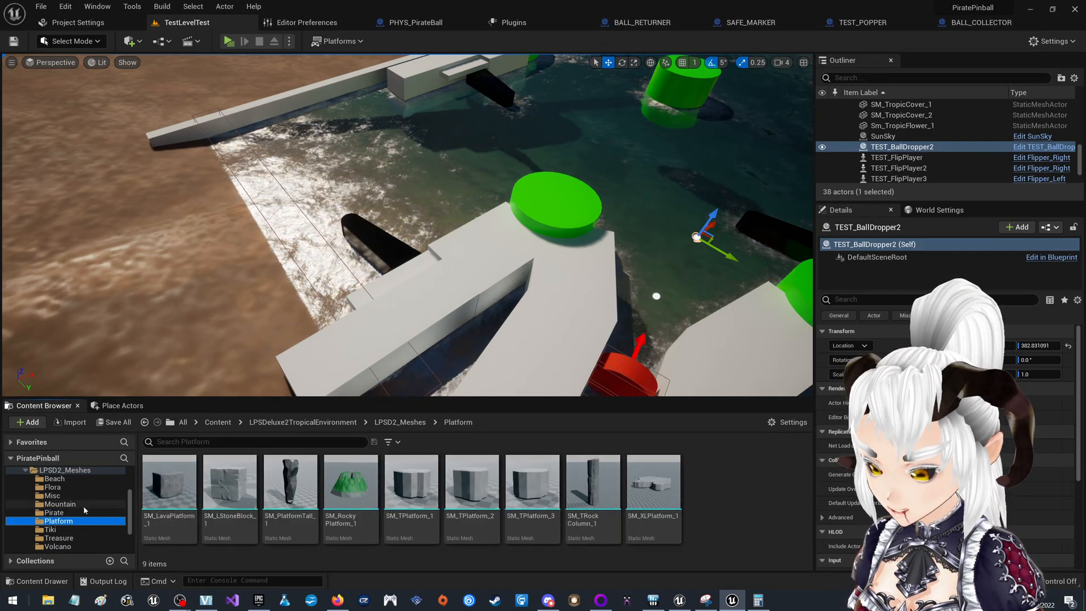
pyautogui.click(82, 504)
pyautogui.scroll(-2, 353, 478)
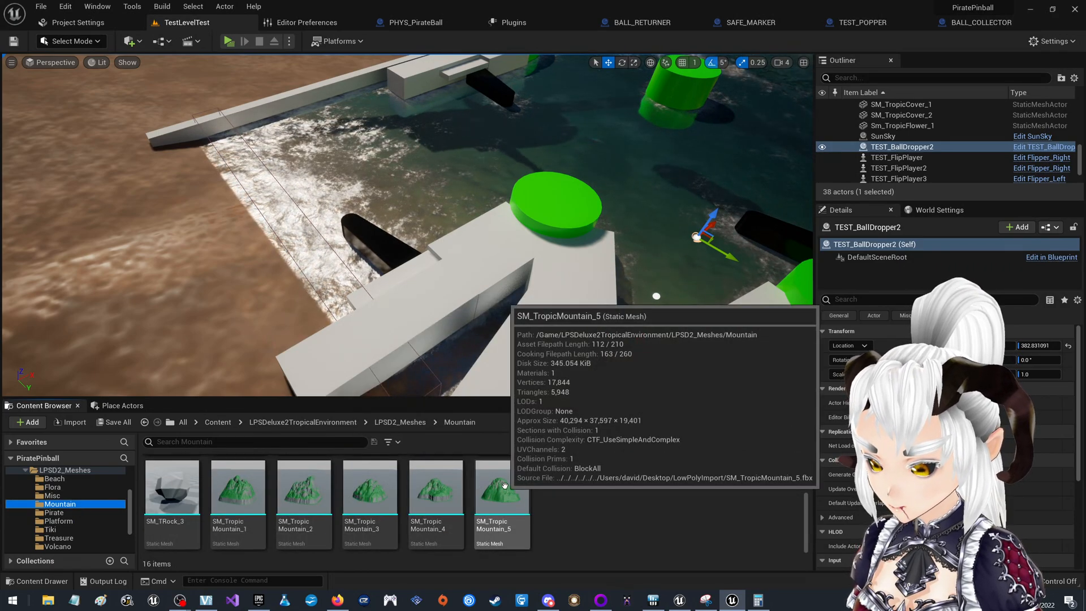
# Add the SM_TropicMountain_1 mesh to the level above the pinball table's water.
pyautogui.moveTo(408, 227); pyautogui.dragTo(543, 227, button='right')
pyautogui.press('w')
pyautogui.moveTo(235, 493); pyautogui.dragTo(374, 238)
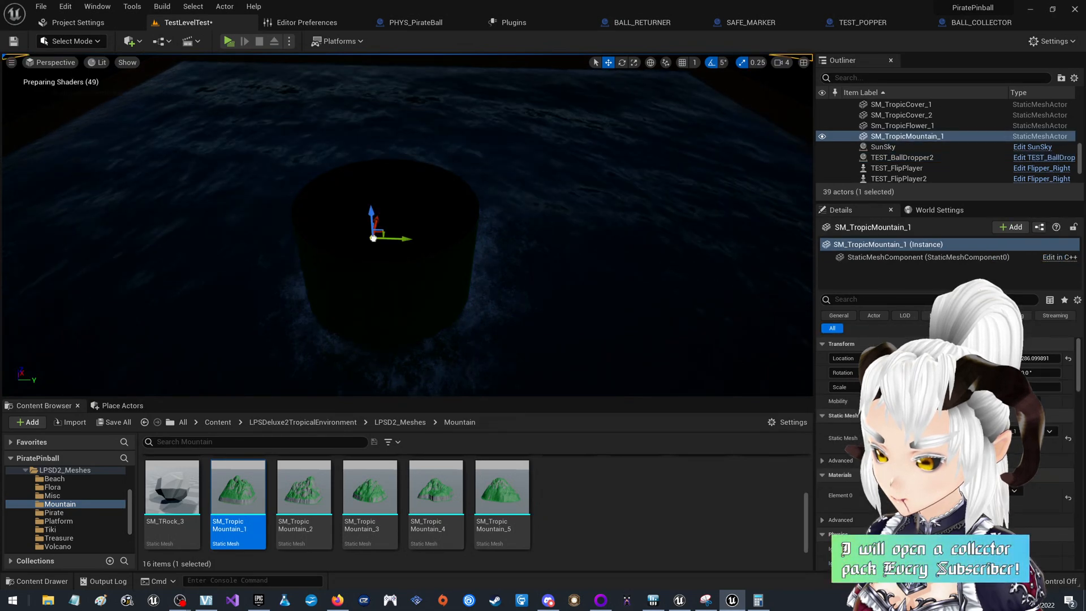
pyautogui.click(374, 238)
pyautogui.moveTo(373, 238); pyautogui.dragTo(542, 211, button='right')
pyautogui.click(542, 211)
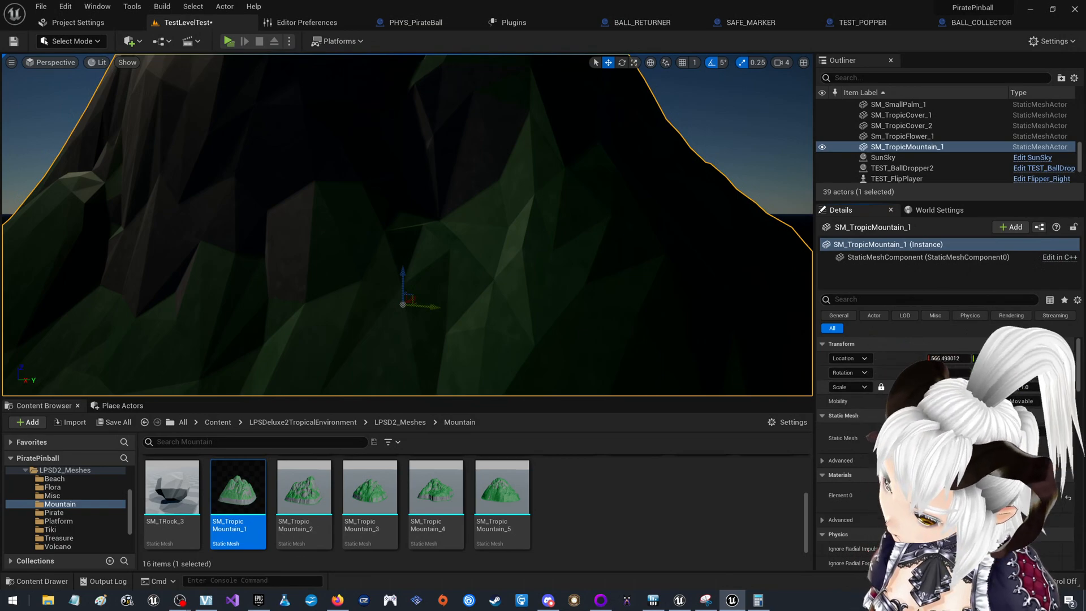
# Scale SM_TropicMountain_1 to 0.03, rotate it to -45°, and move it onto the large green bumper on the table's left wall.
pyautogui.press('f')
pyautogui.moveTo(426, 243)
pyautogui.mouseDown(button='right')
pyautogui.moveTo(422, 222)
pyautogui.moveTo(427, 243)
pyautogui.mouseUp(button='right')
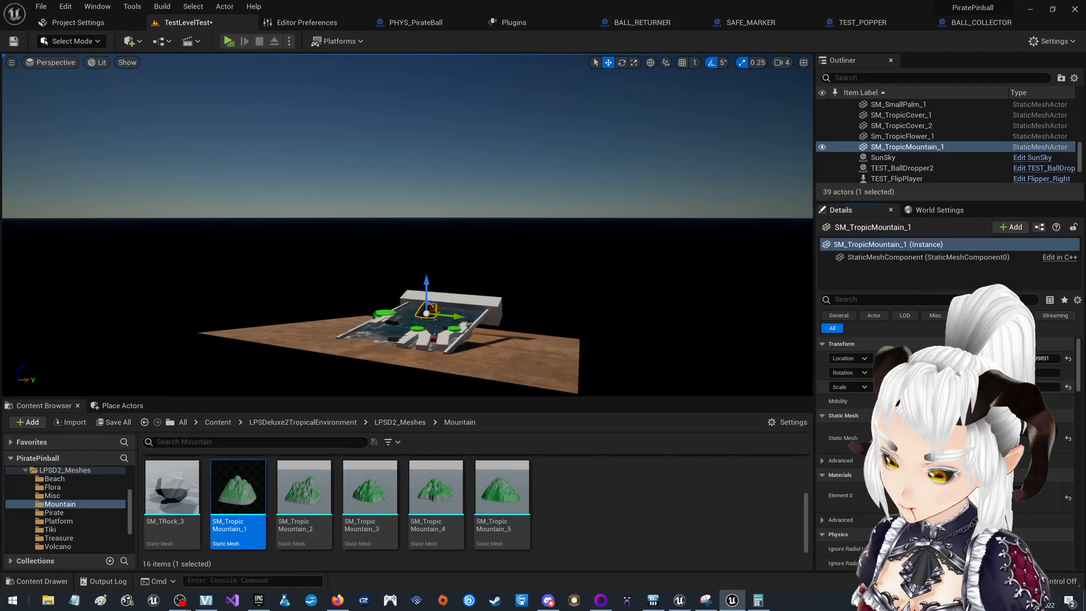
pyautogui.moveTo(512, 166); pyautogui.dragTo(502, 185, button='right')
pyautogui.moveTo(502, 271); pyautogui.dragTo(199, 266)
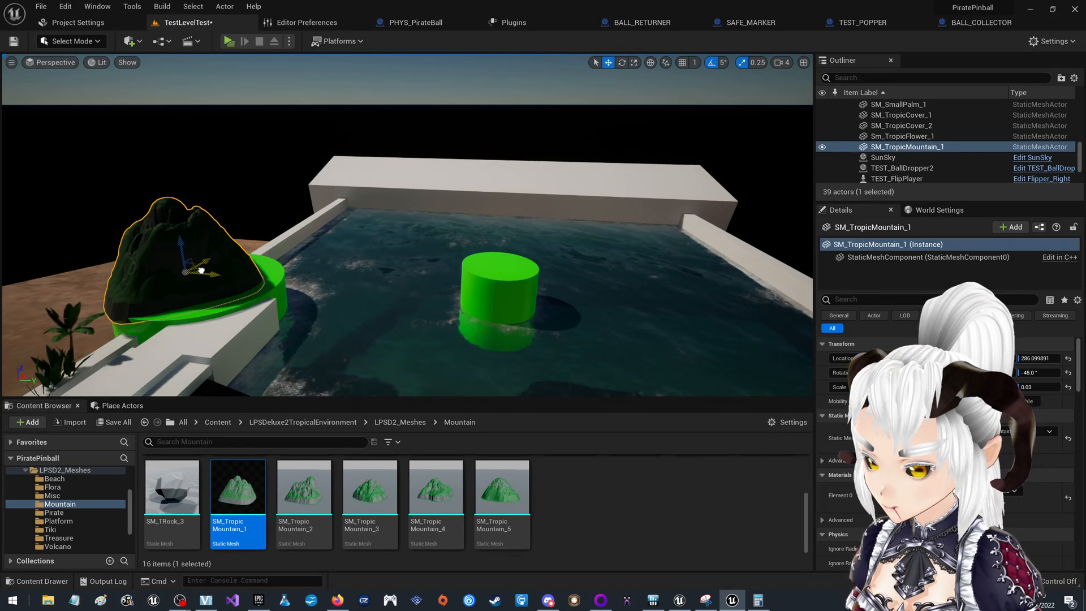
pyautogui.press('w')
pyautogui.moveTo(201, 271); pyautogui.dragTo(4, 279, button='right')
pyautogui.press('d')
pyautogui.press('s')
# Place SM_CliffSide_2 from the Mountain meshes on the green bumper in the middle of the table, scaled to 0.5.
pyautogui.scroll(2, 205, 517)
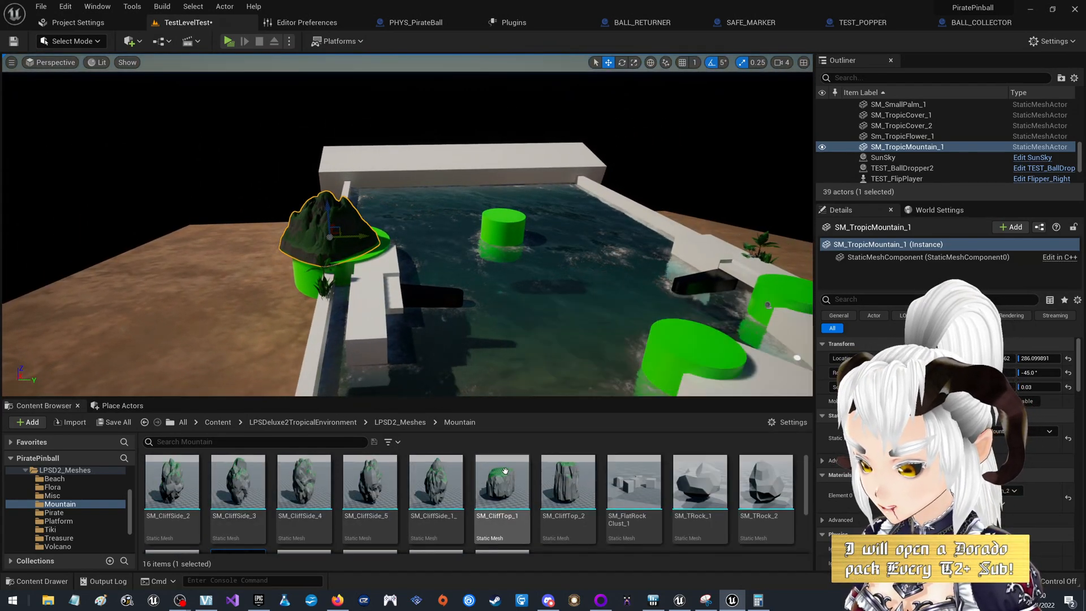
pyautogui.moveTo(568, 330); pyautogui.dragTo(601, 349, button='right')
pyautogui.press('d')
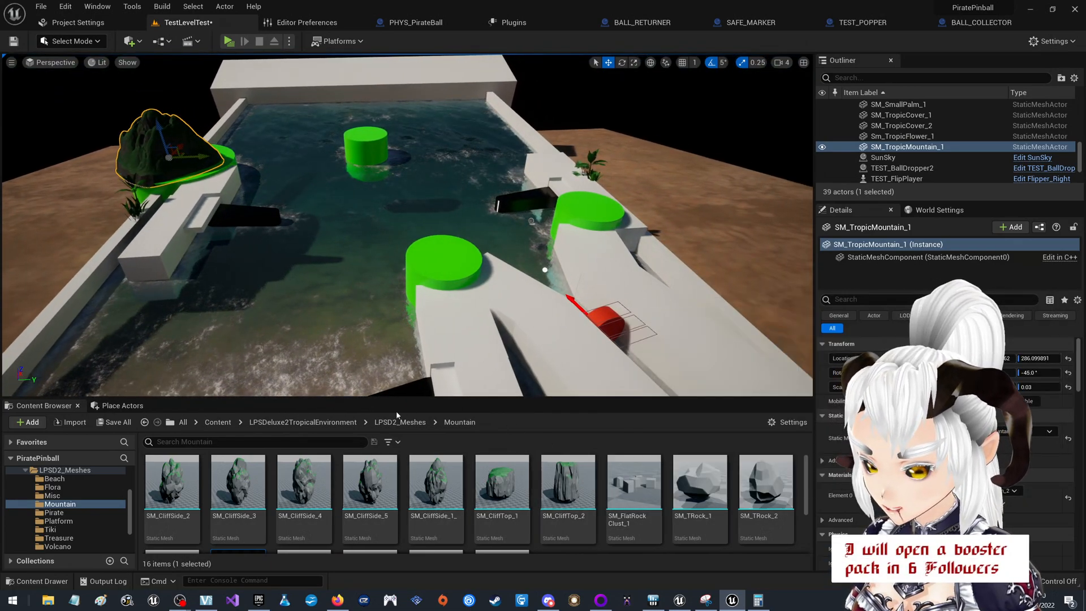
pyautogui.moveTo(172, 482); pyautogui.dragTo(414, 282)
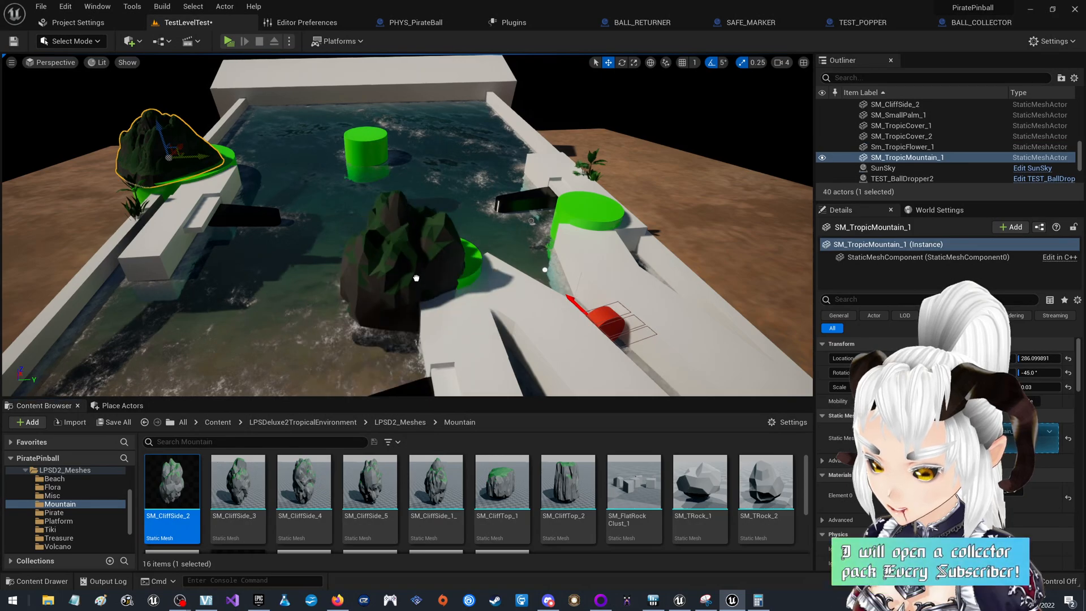
pyautogui.click(367, 134)
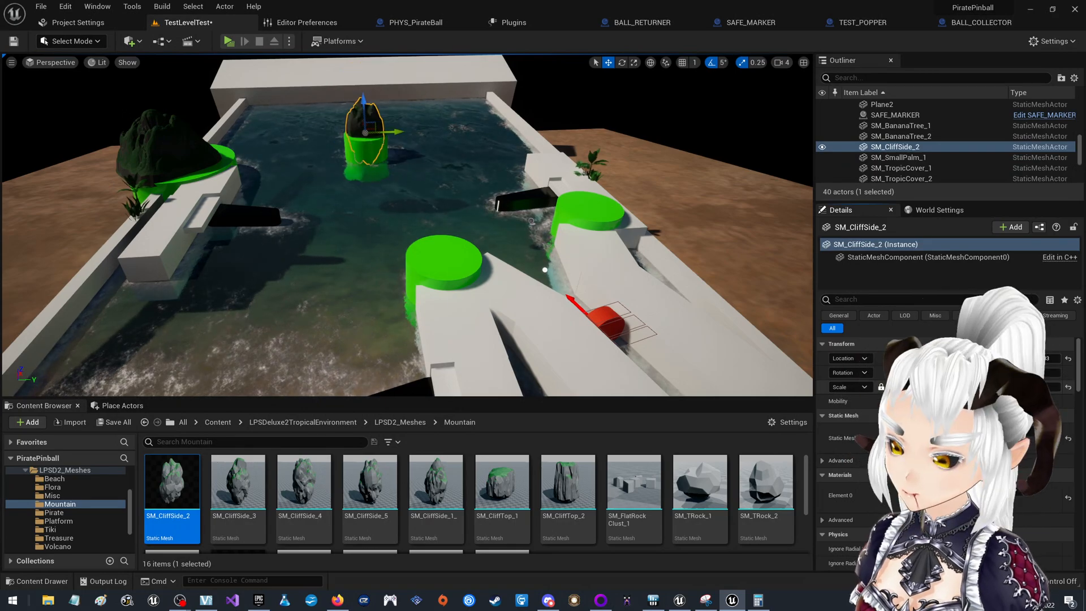
# Lower SM_CliffSide_2 into the middle green bumper, to a height of about 252.
pyautogui.moveTo(484, 206); pyautogui.dragTo(643, 198, button='right')
pyautogui.press('w')
pyautogui.press('a')
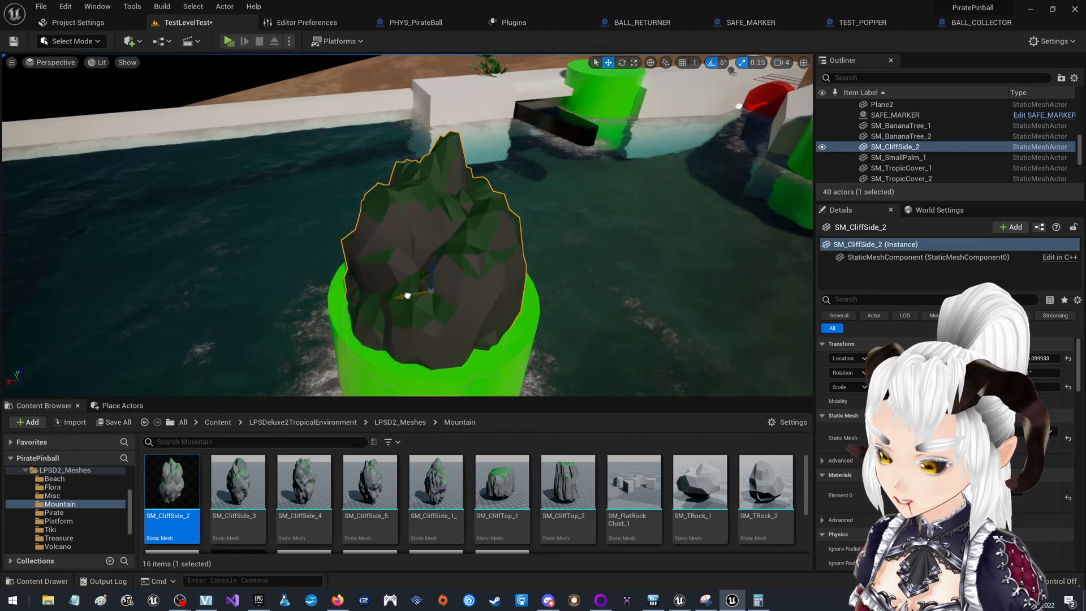
pyautogui.press('a')
pyautogui.moveTo(411, 294); pyautogui.dragTo(674, 283, button='right')
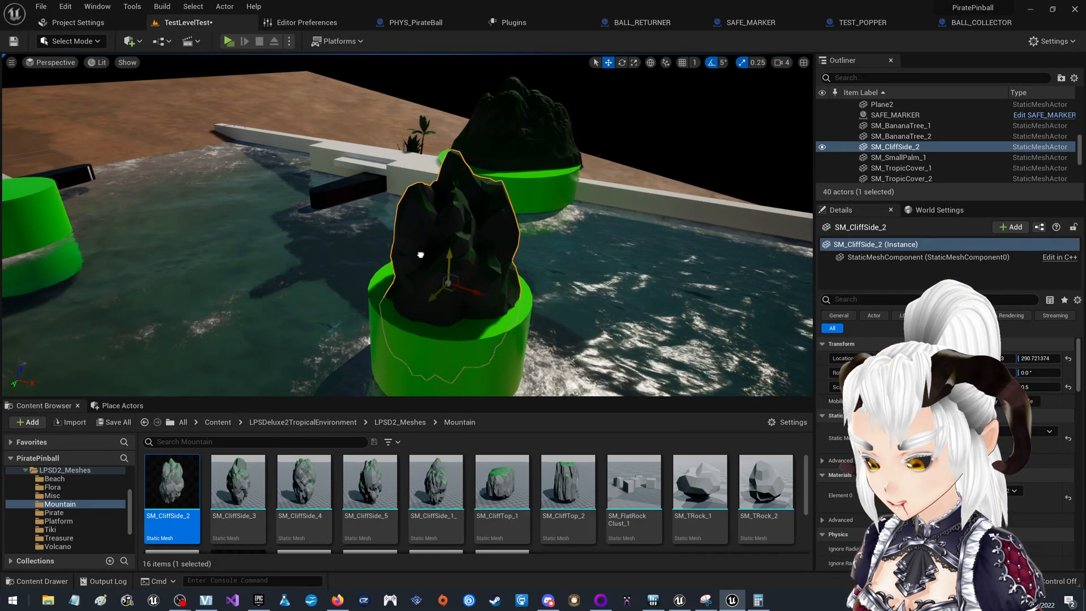
pyautogui.press('a')
pyautogui.moveTo(412, 293); pyautogui.dragTo(642, 304, button='right')
pyautogui.press('s')
pyautogui.press('w')
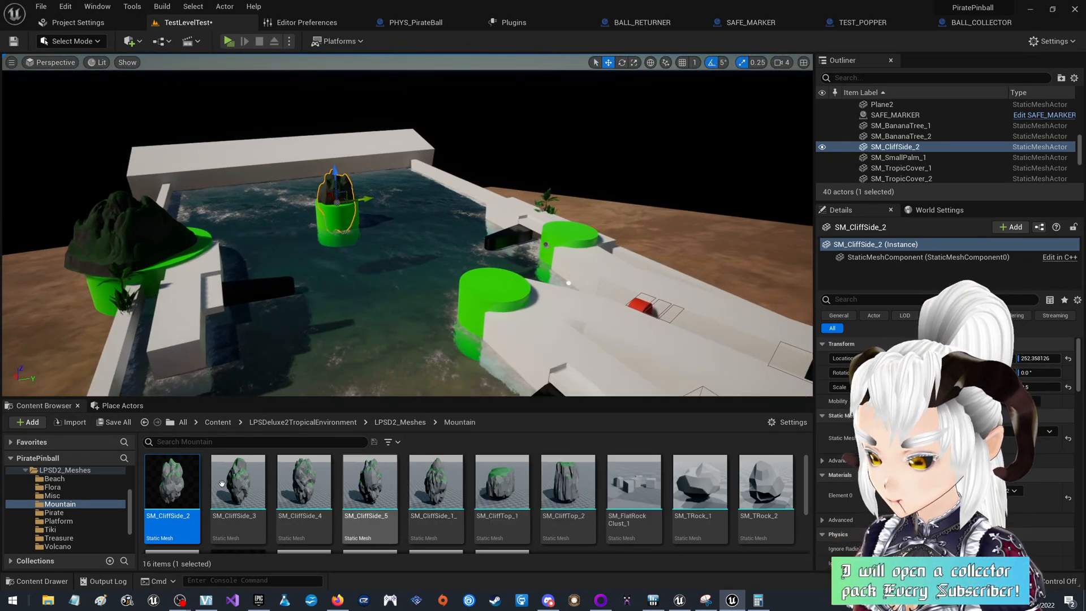
# Look through the Misc, Beach, Volcano and Treasure mesh folders for props that could decorate the pinball table.
pyautogui.click(57, 497)
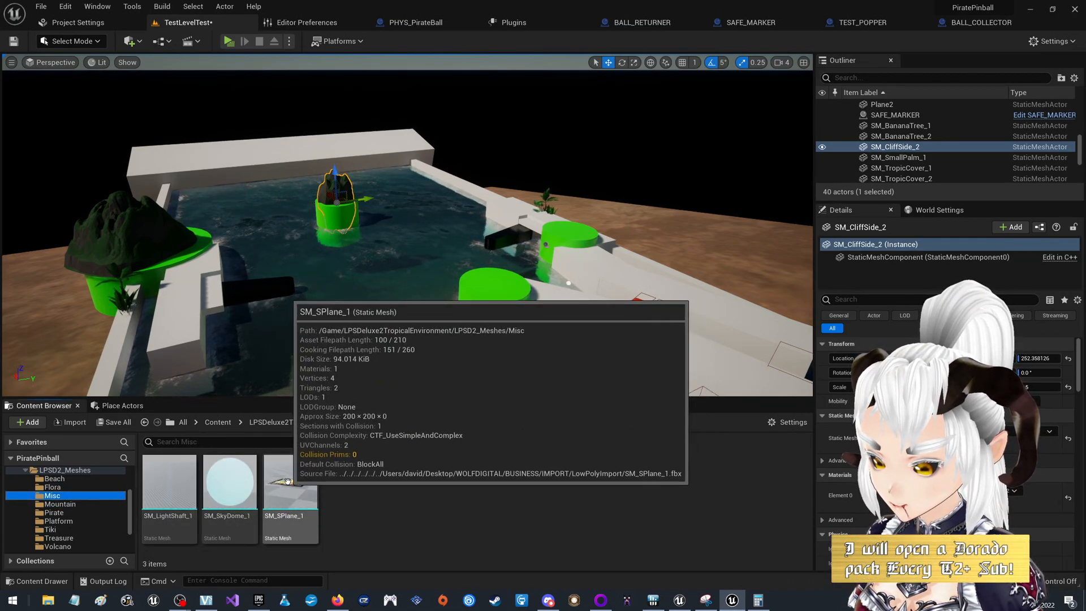
pyautogui.click(57, 480)
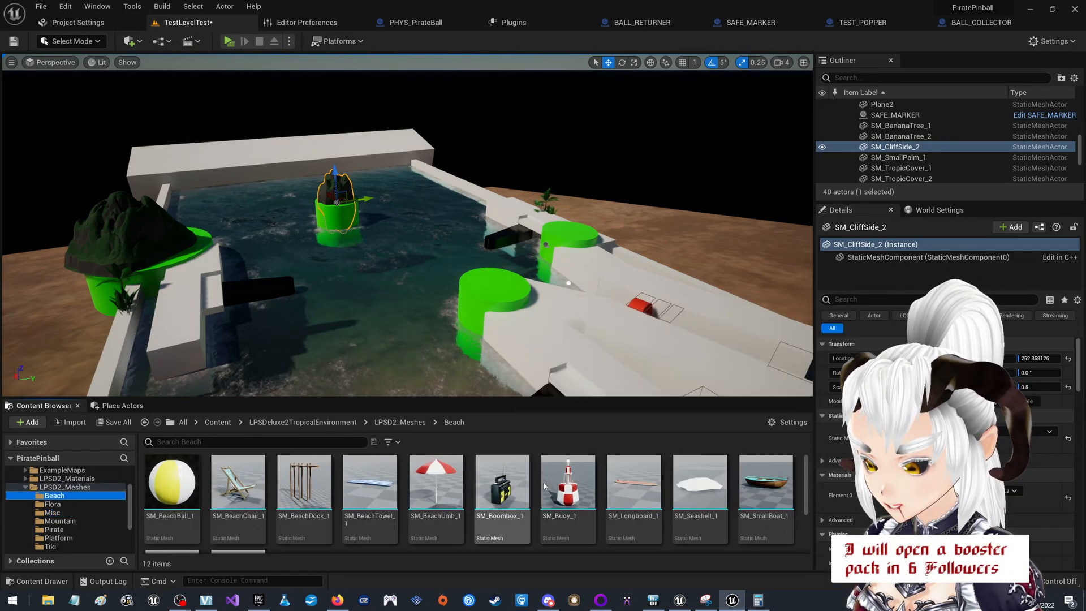
pyautogui.scroll(-1, 66, 501)
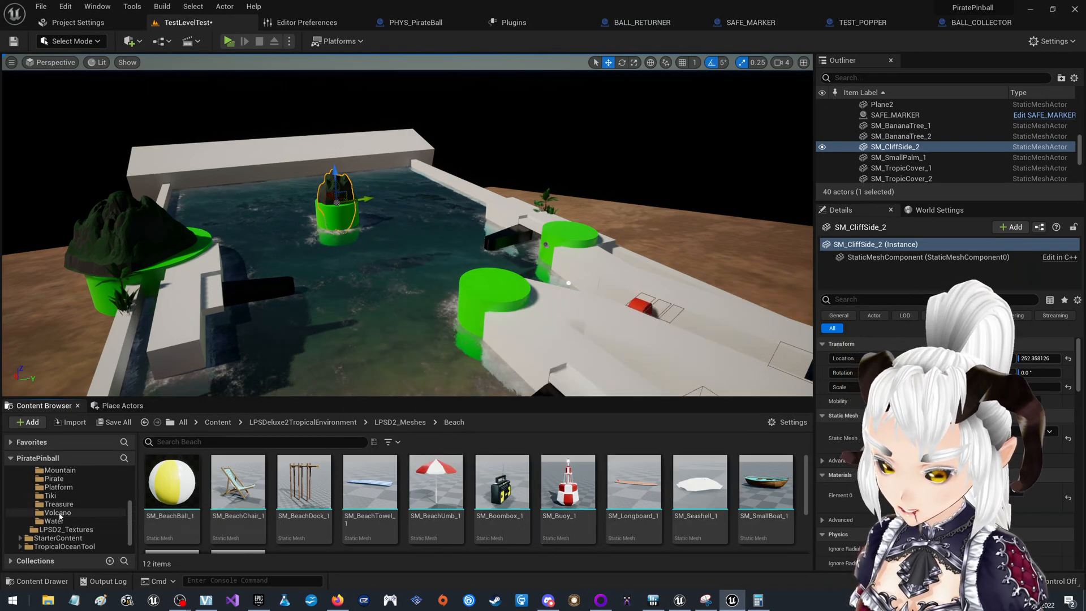
pyautogui.click(59, 513)
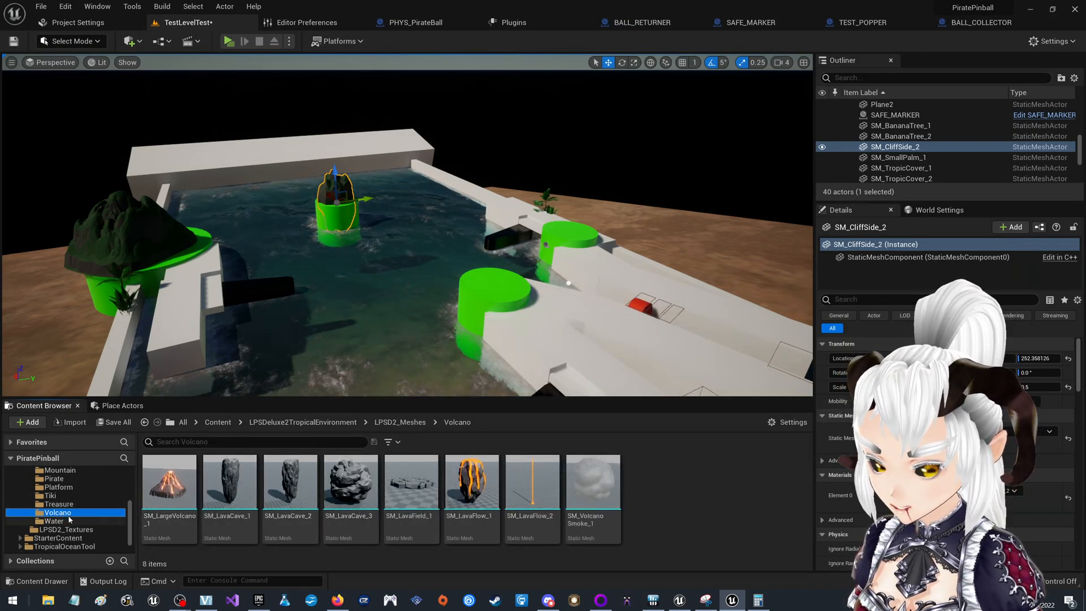
pyautogui.click(60, 504)
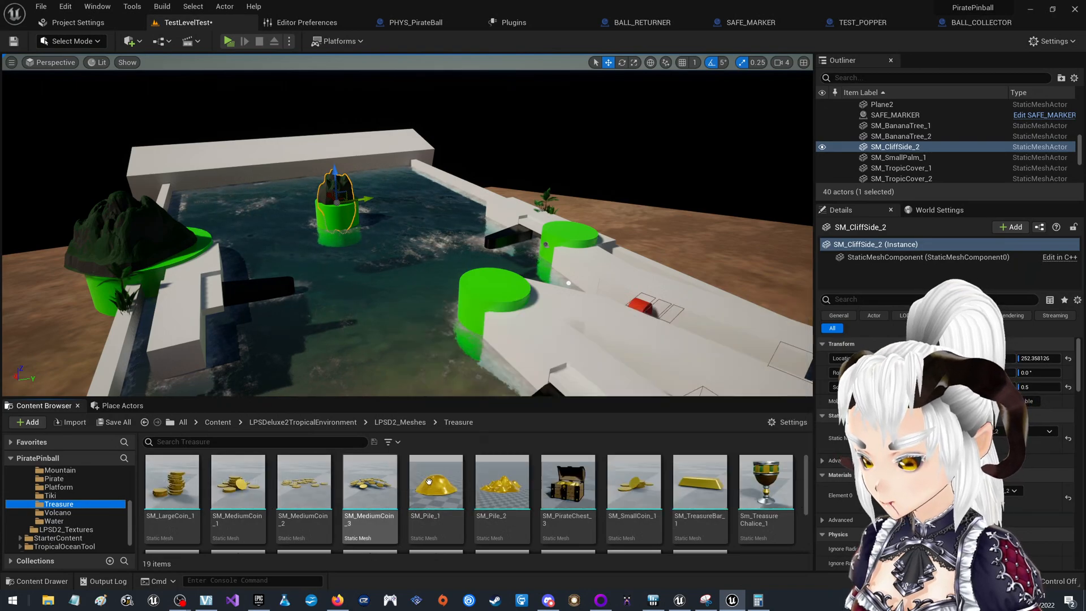
pyautogui.scroll(-2, 271, 503)
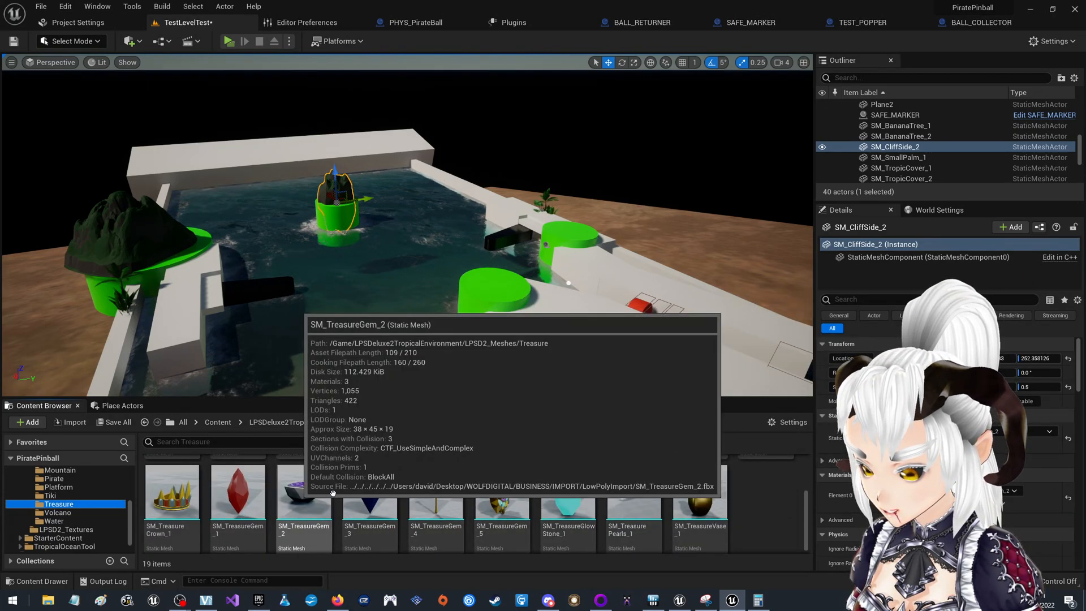
pyautogui.moveTo(526, 494)
pyautogui.scroll(-1, 526, 494)
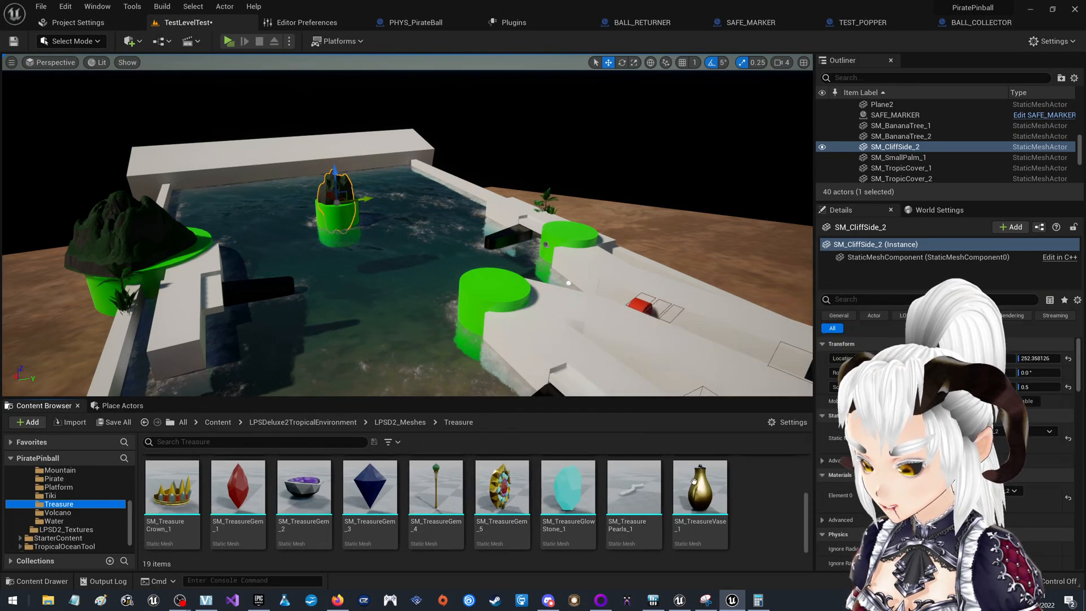
pyautogui.moveTo(245, 502)
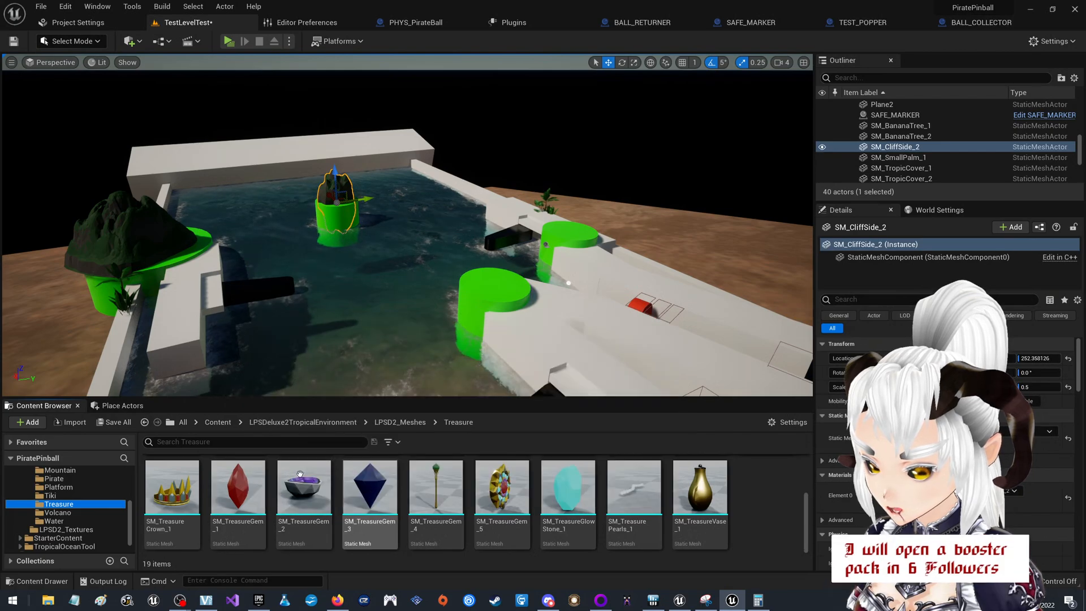
pyautogui.scroll(-3, 635, 502)
pyautogui.scroll(-3, 310, 505)
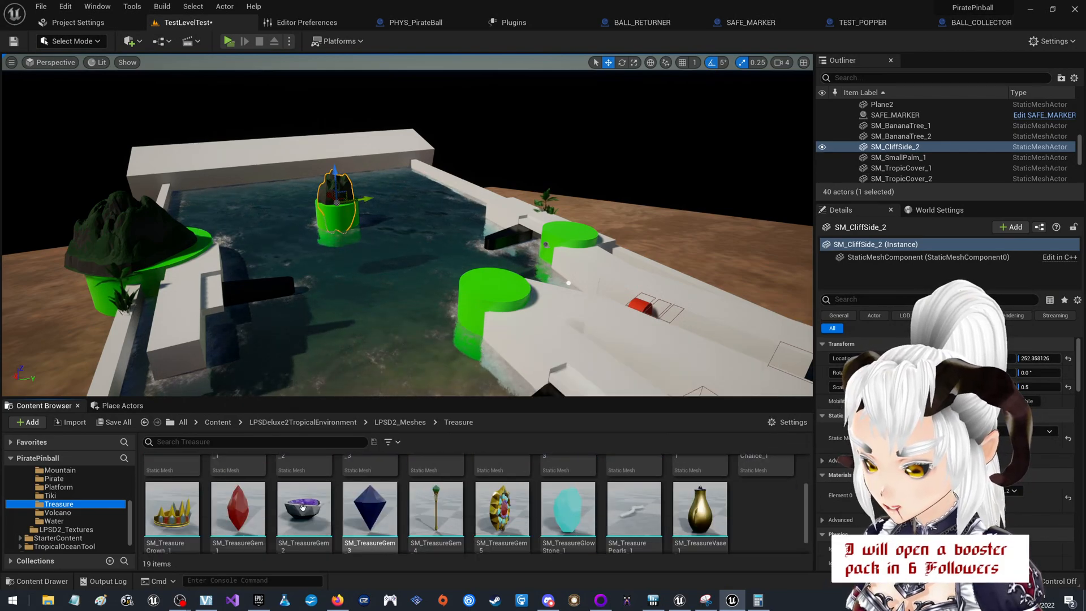
# Try an enlarged SM_TreasureGem_1 above the green bumper at the table's lower middle, and delete it.
pyautogui.moveTo(410, 411); pyautogui.dragTo(526, 312)
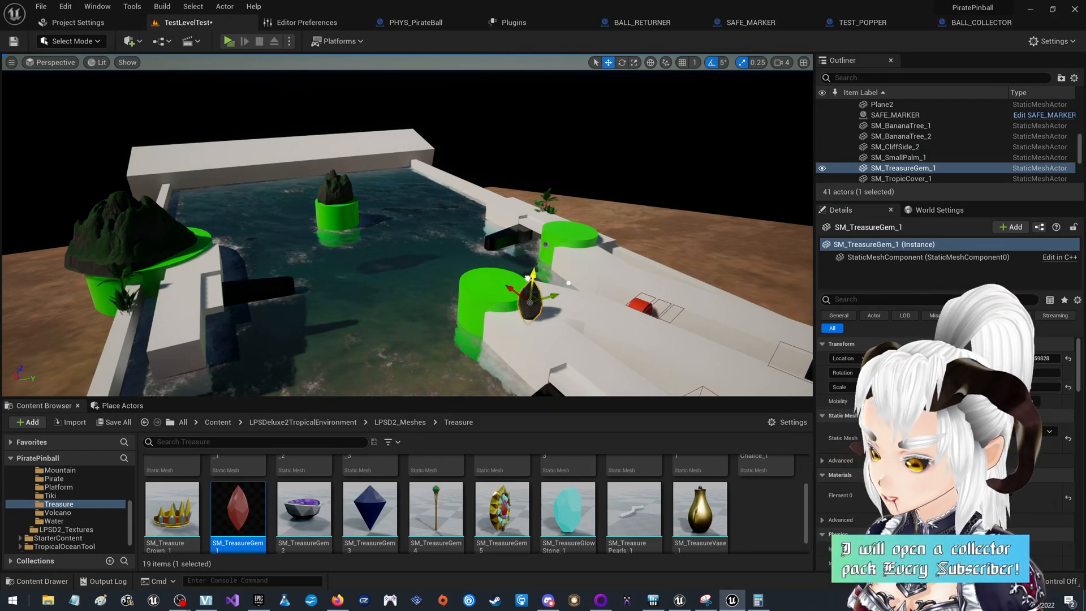
pyautogui.moveTo(546, 238); pyautogui.dragTo(105, 166, button='right')
pyautogui.press('w')
pyautogui.press('d')
pyautogui.press('w')
pyautogui.press('a')
pyautogui.press('d')
pyautogui.press('s')
pyautogui.press('w')
pyautogui.press('s')
pyautogui.press('s')
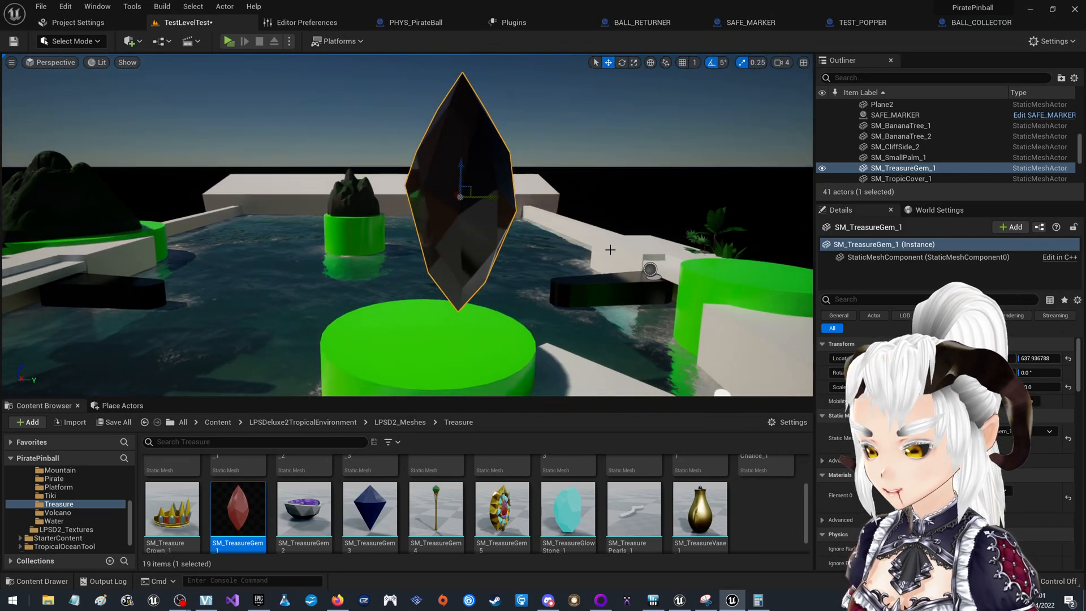
pyautogui.press('Delete')
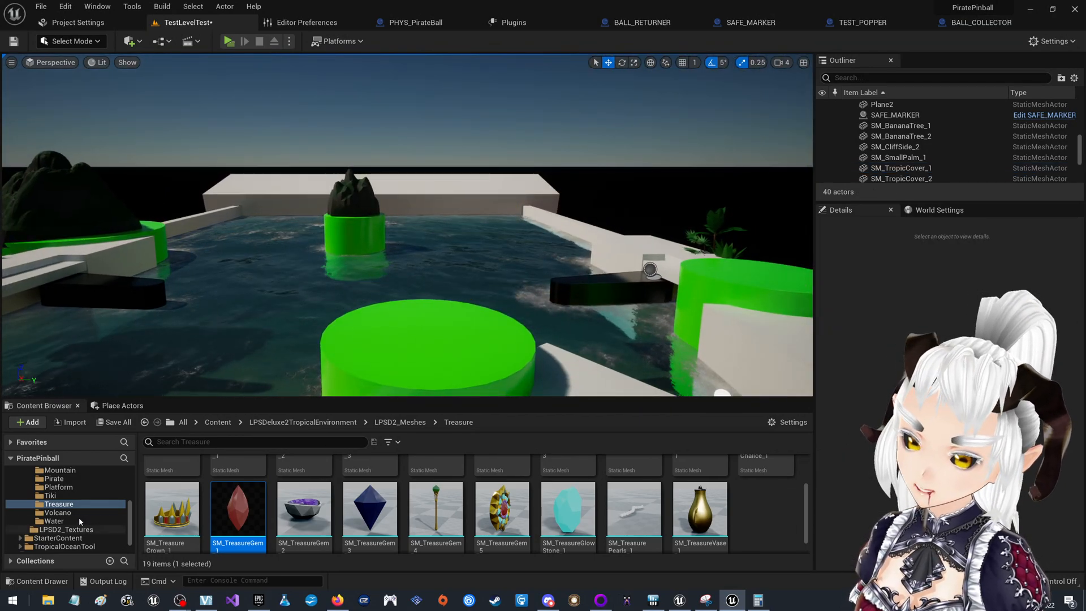
# Examine the Tiki and Pirate mesh folders for suitable props, and return to the LPSD2_Meshes folder.
pyautogui.click(79, 495)
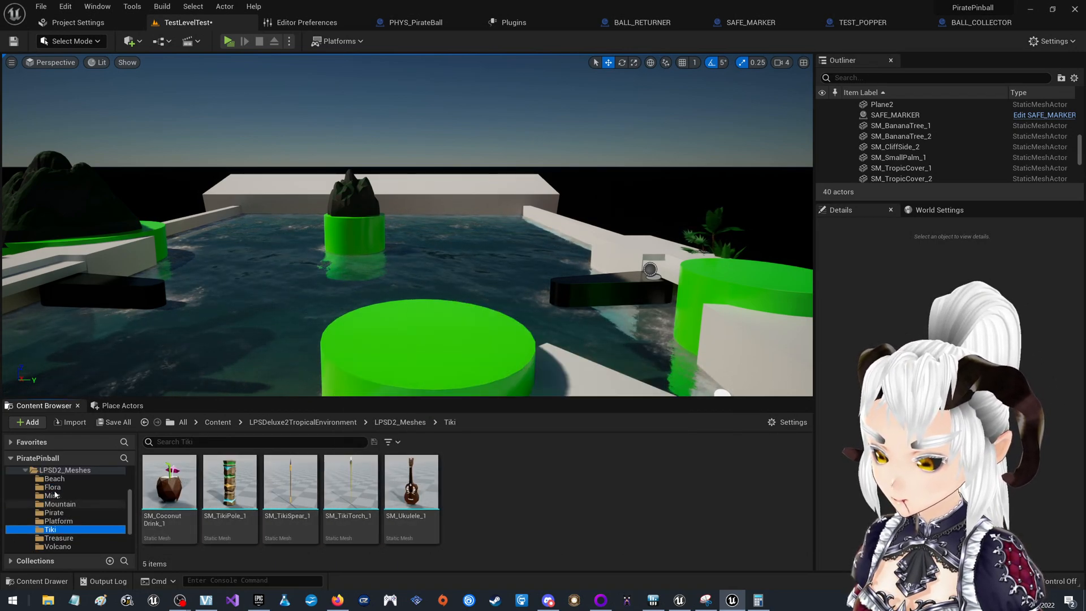
pyautogui.scroll(2, 62, 526)
pyautogui.click(60, 529)
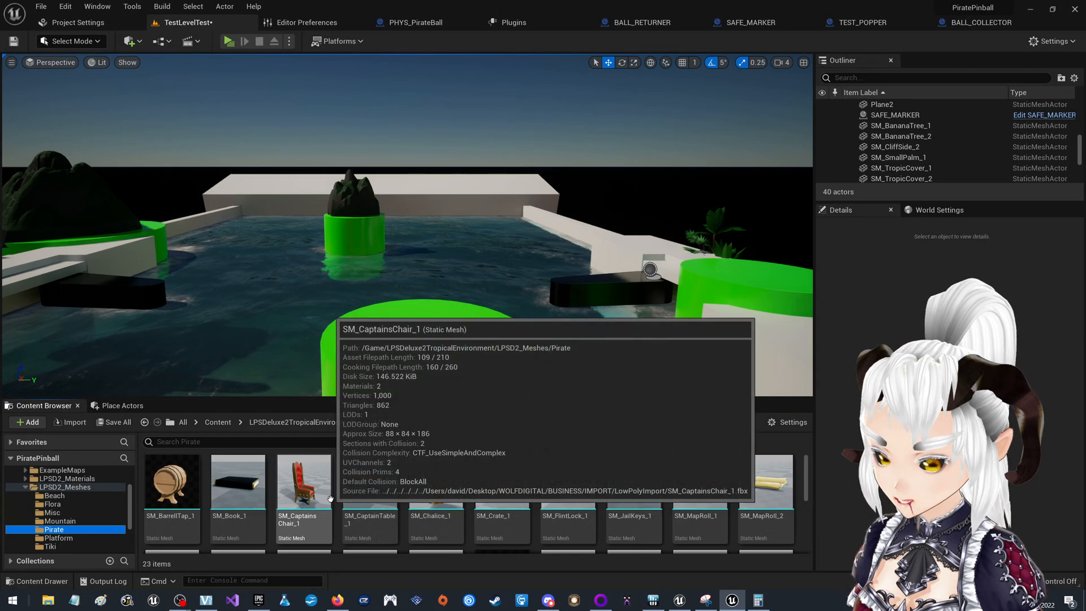
pyautogui.scroll(-3, 471, 507)
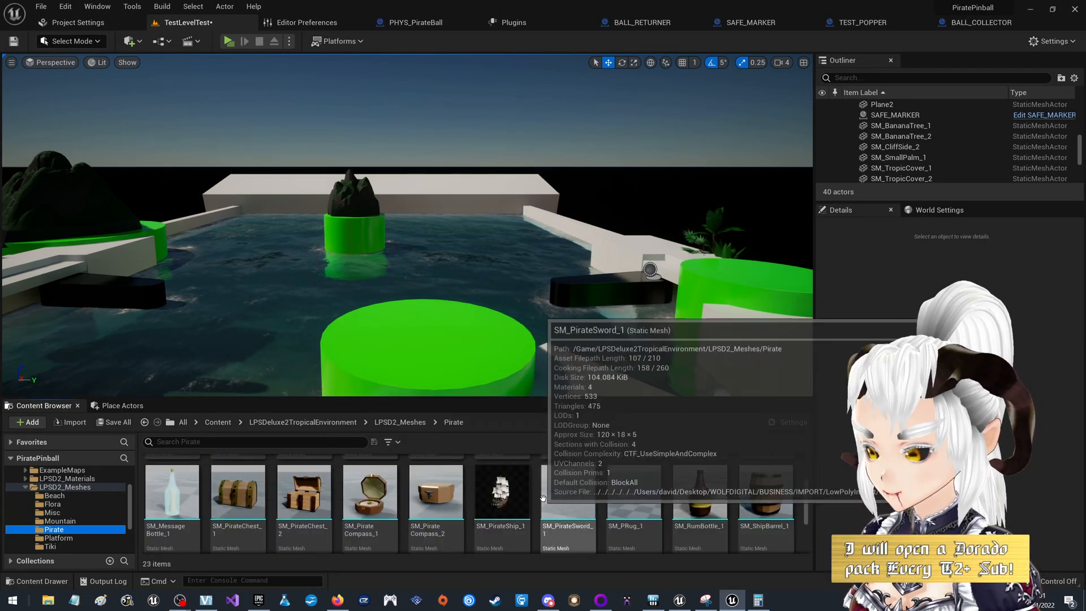
pyautogui.scroll(2, 683, 496)
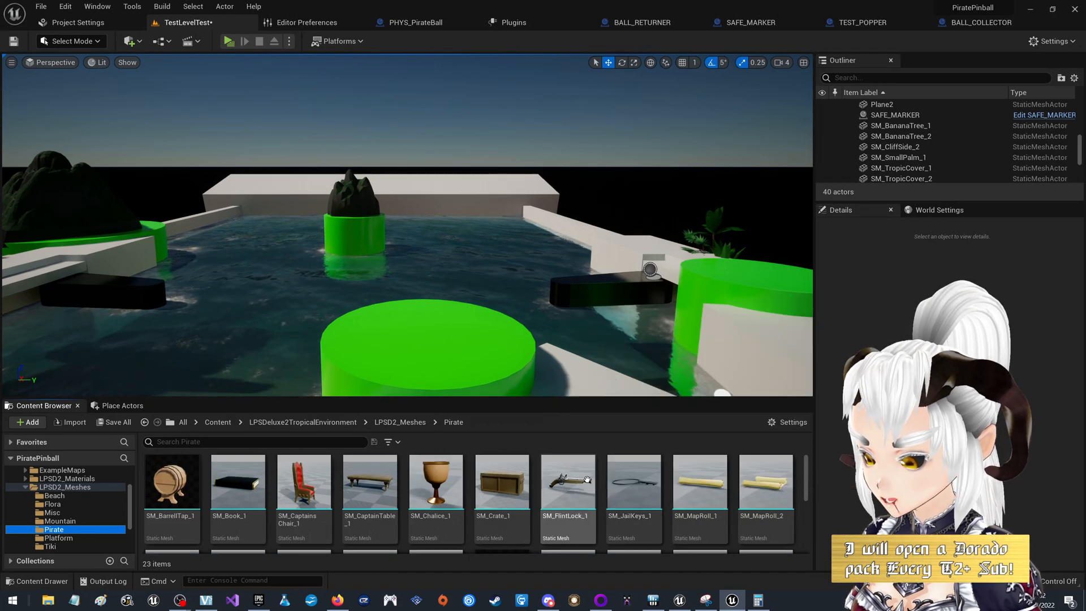
pyautogui.scroll(-4, 623, 497)
pyautogui.scroll(4, 453, 504)
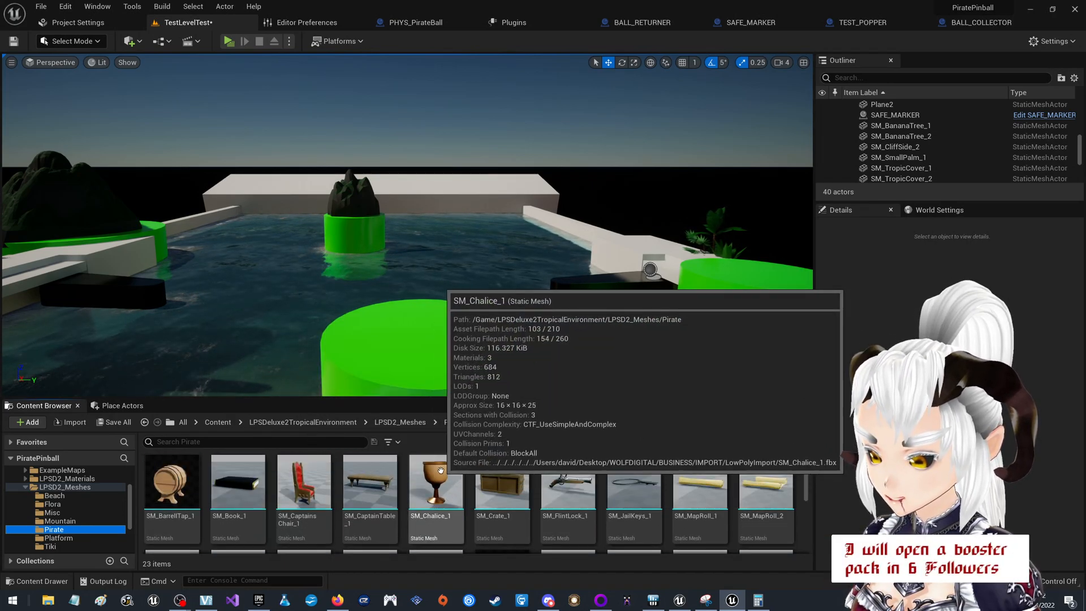
pyautogui.scroll(-4, 747, 495)
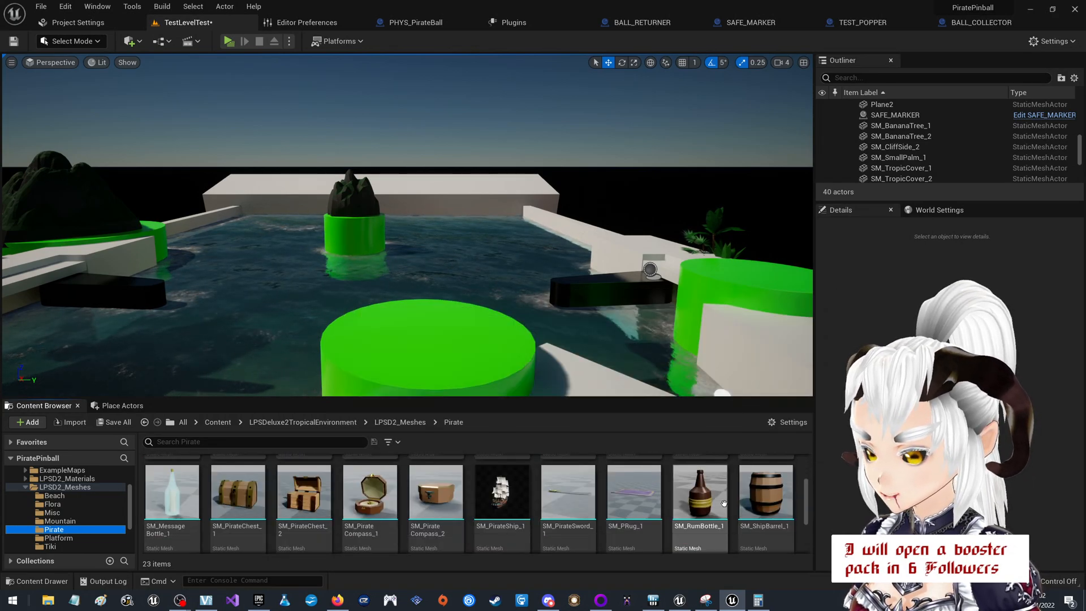
pyautogui.click(25, 487)
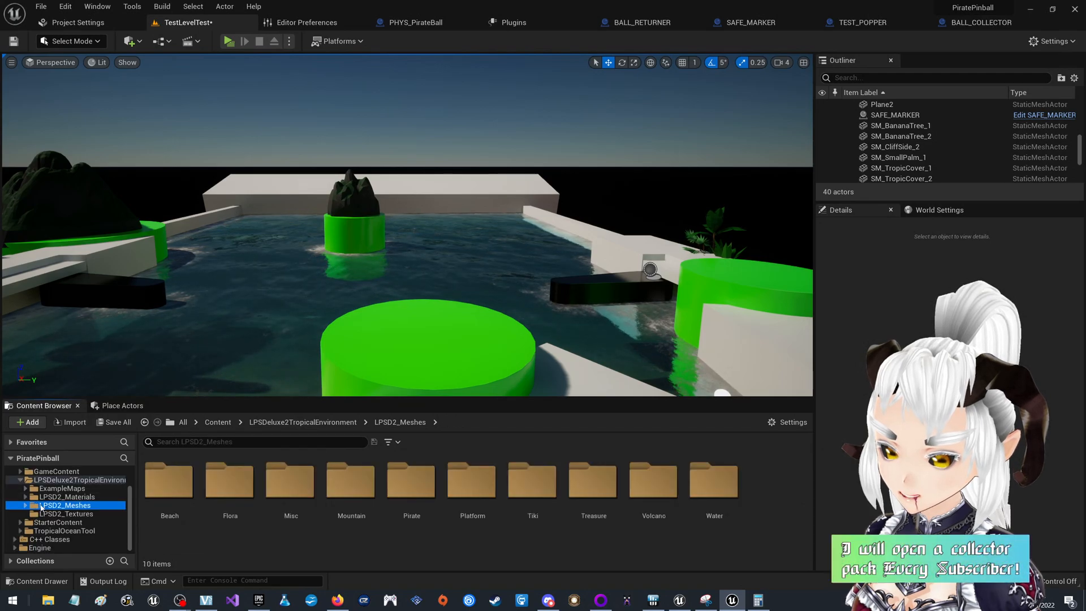
# Place SM_TropicMountain_5 from the Mountain folder, scaled down, over the white lane walls below the lower middle green bumper.
pyautogui.moveTo(317, 254); pyautogui.dragTo(360, 386, button='right')
pyautogui.press('s')
pyautogui.press('w')
pyautogui.press('s')
pyautogui.doubleClick(355, 497)
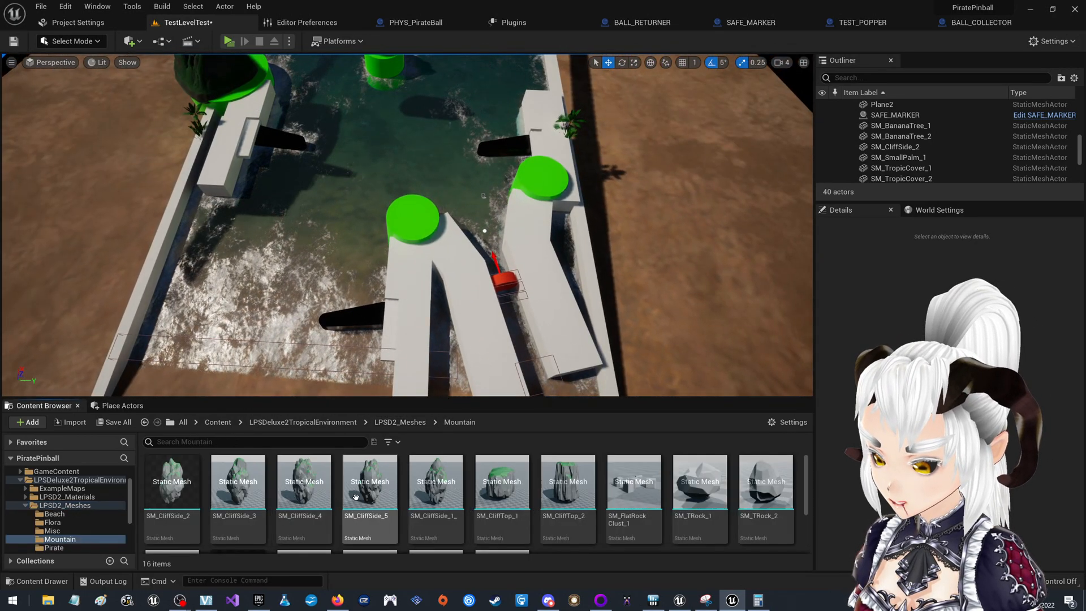
pyautogui.scroll(-2, 582, 495)
pyautogui.scroll(-1, 583, 495)
pyautogui.click(502, 497)
pyautogui.moveTo(501, 498); pyautogui.dragTo(457, 328)
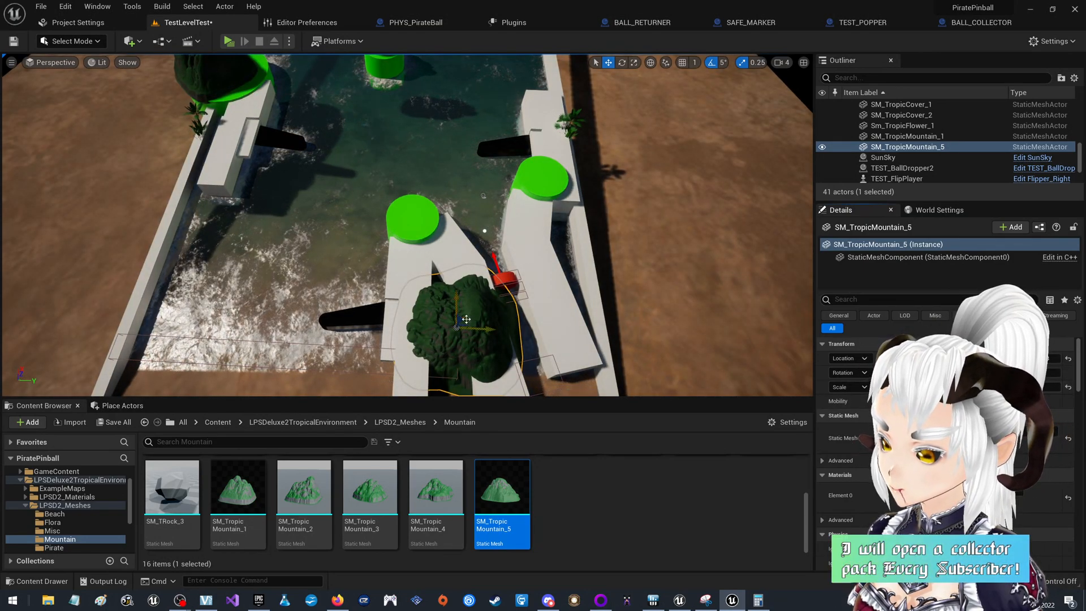
# Shift SM_TropicMountain_5 down to the lower end of the lane walls and adjust its position over the wall ends.
pyautogui.moveTo(466, 318); pyautogui.dragTo(450, 285)
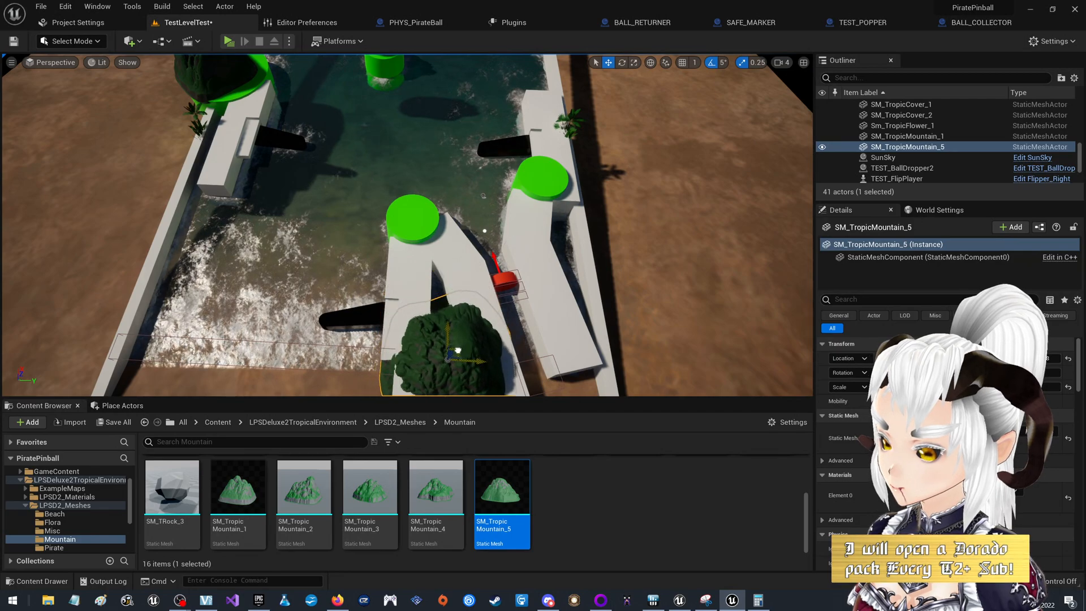
pyautogui.moveTo(490, 319); pyautogui.dragTo(626, 354, button='right')
pyautogui.press('w')
pyautogui.moveTo(439, 376); pyautogui.dragTo(439, 286, button='right')
pyautogui.press('s')
pyautogui.moveTo(366, 225); pyautogui.dragTo(411, 223)
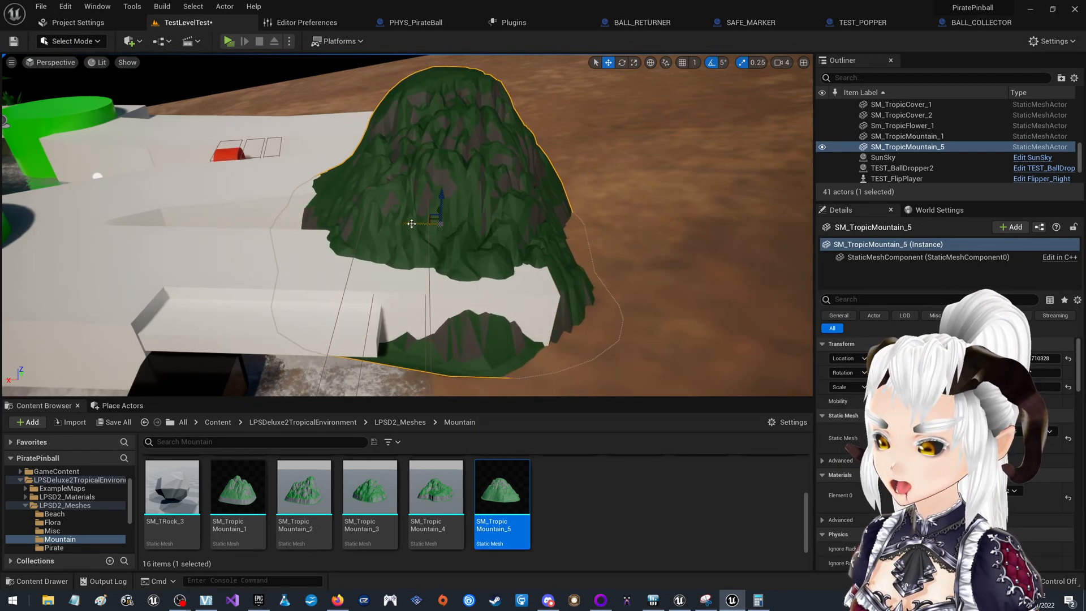
pyautogui.press('d')
pyautogui.moveTo(442, 224); pyautogui.dragTo(316, 260, button='right')
pyautogui.press('s')
pyautogui.moveTo(515, 211); pyautogui.dragTo(518, 216)
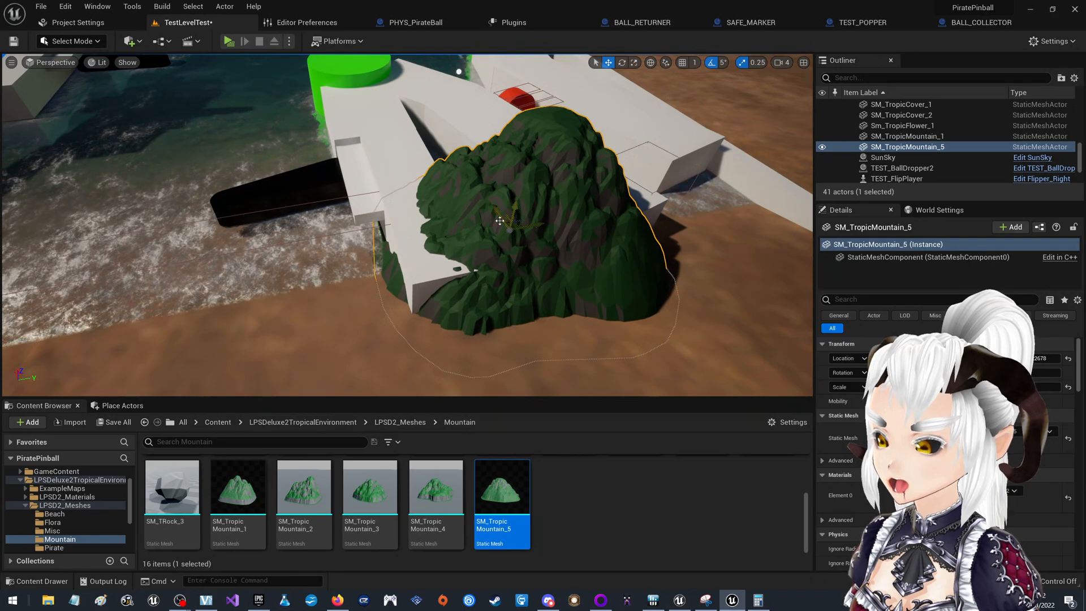
# Duplicate SM_TropicMountain_5 and set the copy slightly farther up the lane walls at a lower height.
pyautogui.keyDown('alt'); pyautogui.moveTo(501, 218); pyautogui.dragTo(534, 173); pyautogui.keyUp('alt')
pyautogui.moveTo(476, 150); pyautogui.dragTo(475, 165)
pyautogui.moveTo(475, 165); pyautogui.dragTo(521, 113, button='right')
# Try a second mountain copy farther up the lane wall, near the lower middle green bumper, with different scale values.
pyautogui.keyDown('alt'); pyautogui.moveTo(442, 229); pyautogui.dragTo(345, 229); pyautogui.keyUp('alt')
pyautogui.press('e')
pyautogui.press('w')
pyautogui.moveTo(367, 183); pyautogui.dragTo(368, 202)
pyautogui.moveTo(368, 202); pyautogui.dragTo(153, 221, button='right')
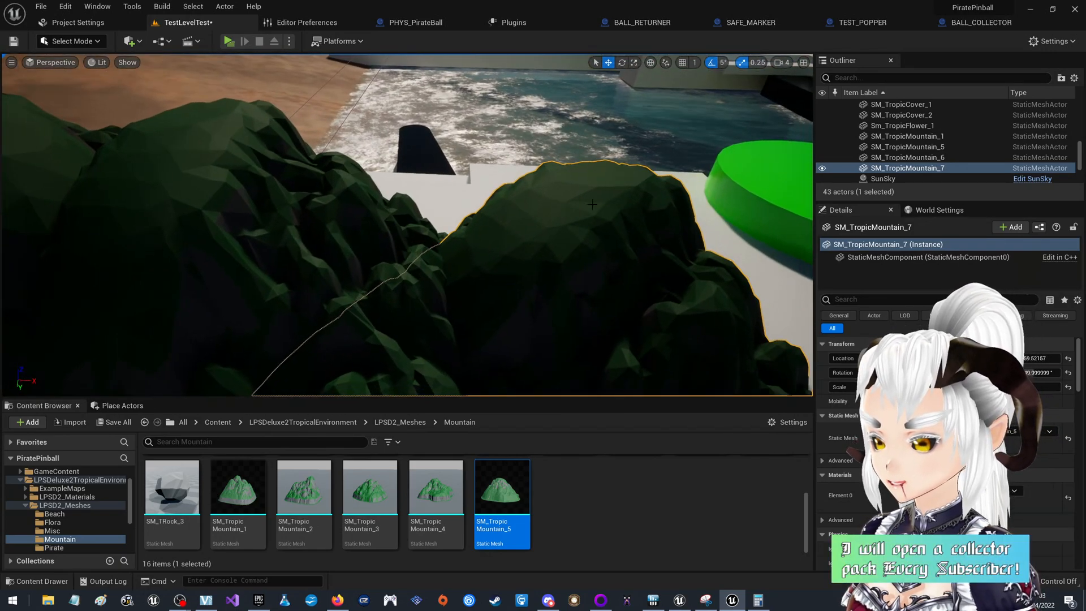
pyautogui.moveTo(468, 166); pyautogui.dragTo(492, 249, button='right')
pyautogui.moveTo(462, 267); pyautogui.dragTo(505, 254)
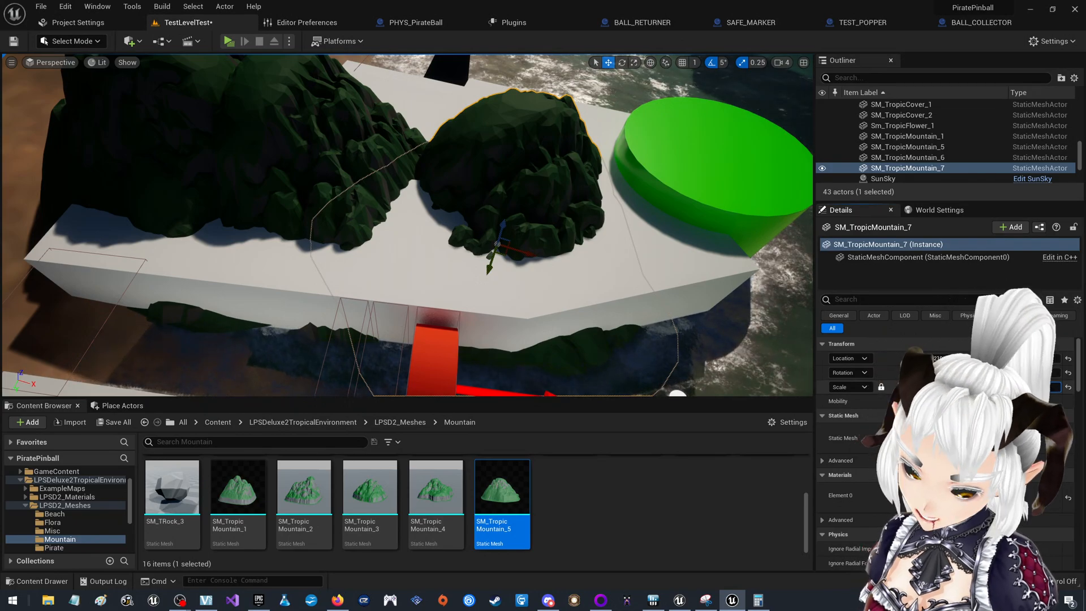
pyautogui.press('Return')
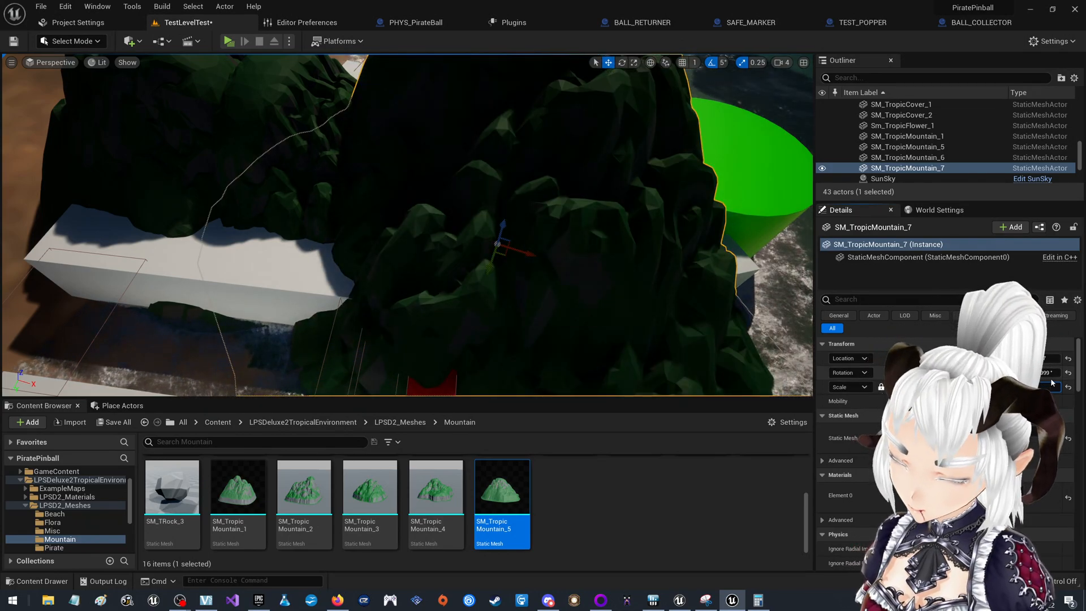
pyautogui.press('Return')
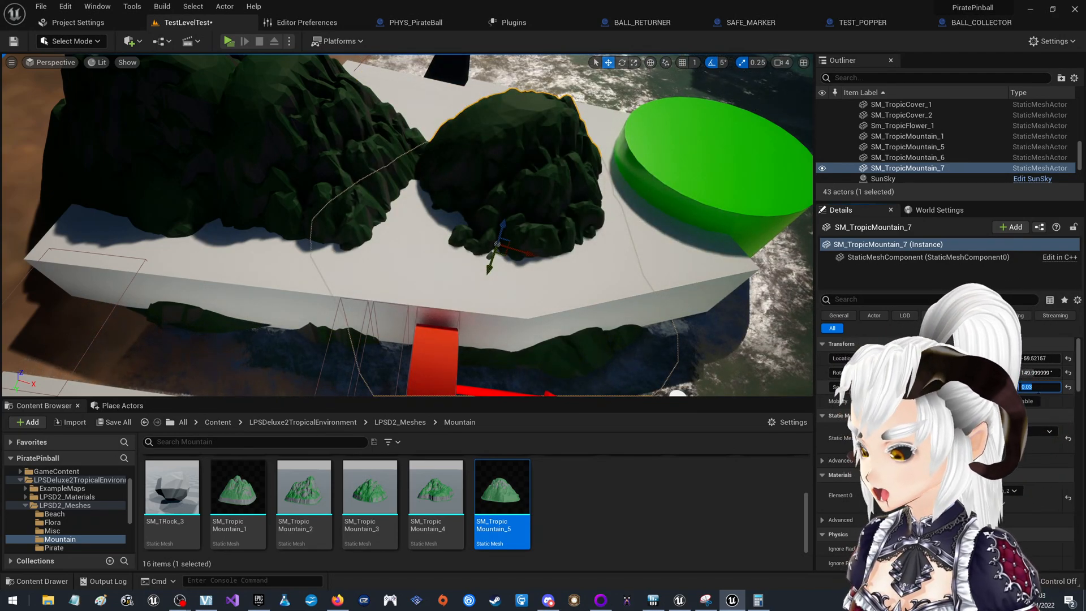
pyautogui.press('Return')
# Try the second mountain copy on the lower middle green bumper with adjusted height and rotation, and delete it.
pyautogui.moveTo(672, 239); pyautogui.dragTo(883, 243, button='right')
pyautogui.moveTo(380, 262); pyautogui.dragTo(382, 295)
pyautogui.moveTo(383, 295); pyautogui.dragTo(588, 302, button='right')
pyautogui.moveTo(425, 303); pyautogui.dragTo(597, 305, button='right')
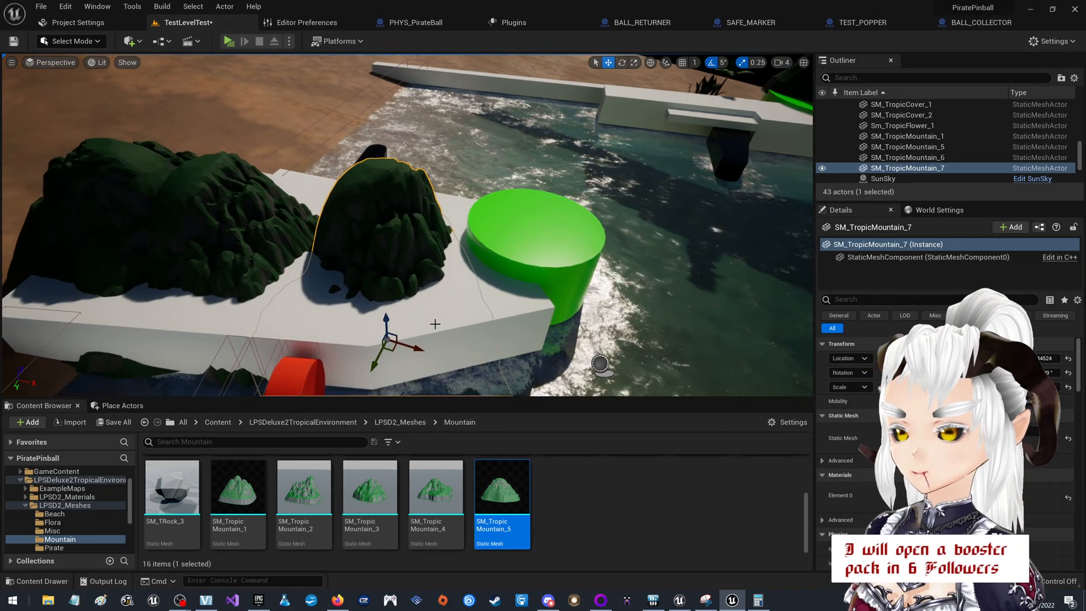
pyautogui.moveTo(388, 328); pyautogui.dragTo(392, 337)
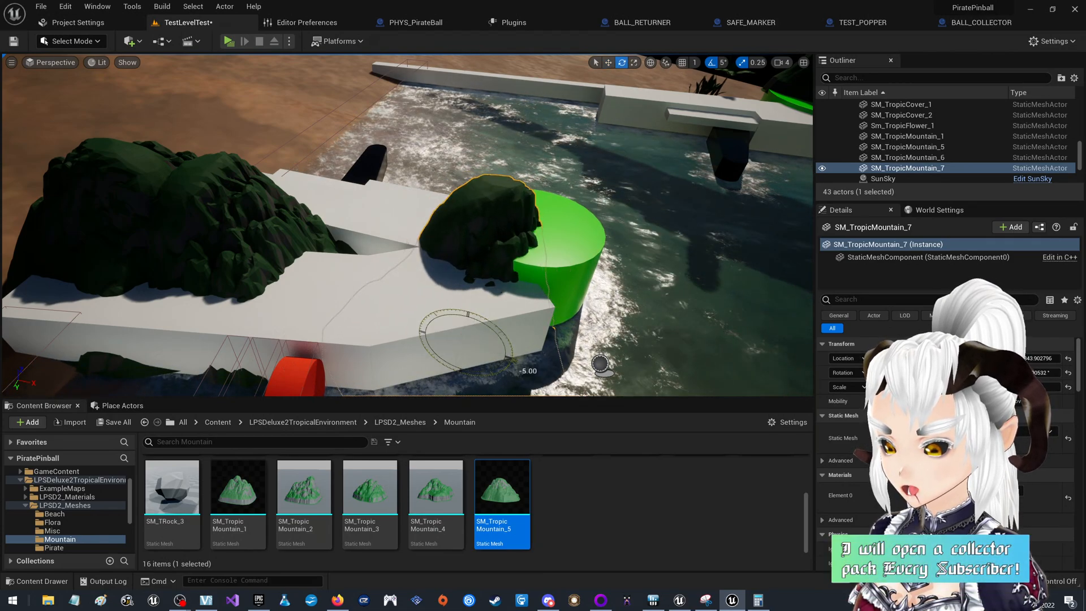
pyautogui.moveTo(512, 361); pyautogui.dragTo(306, 347, button='right')
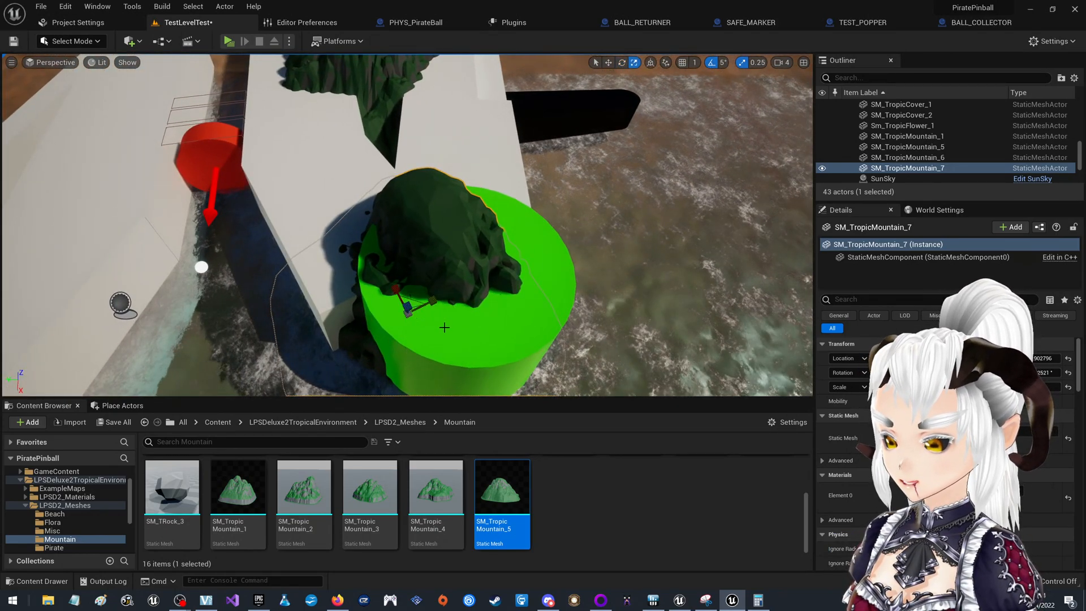
pyautogui.moveTo(404, 357); pyautogui.dragTo(396, 358)
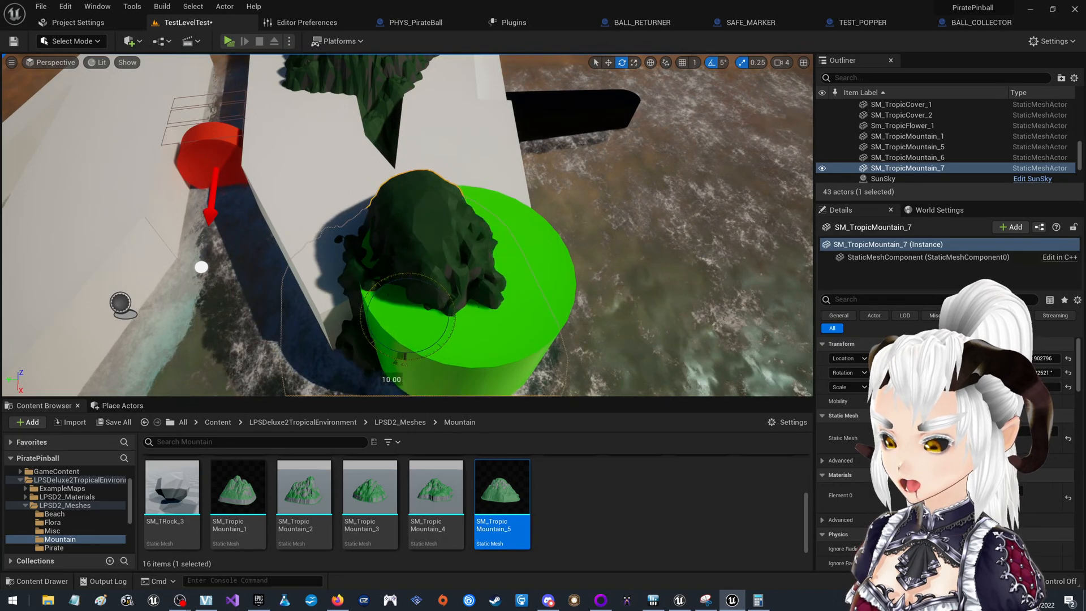
pyautogui.moveTo(399, 319); pyautogui.dragTo(402, 297)
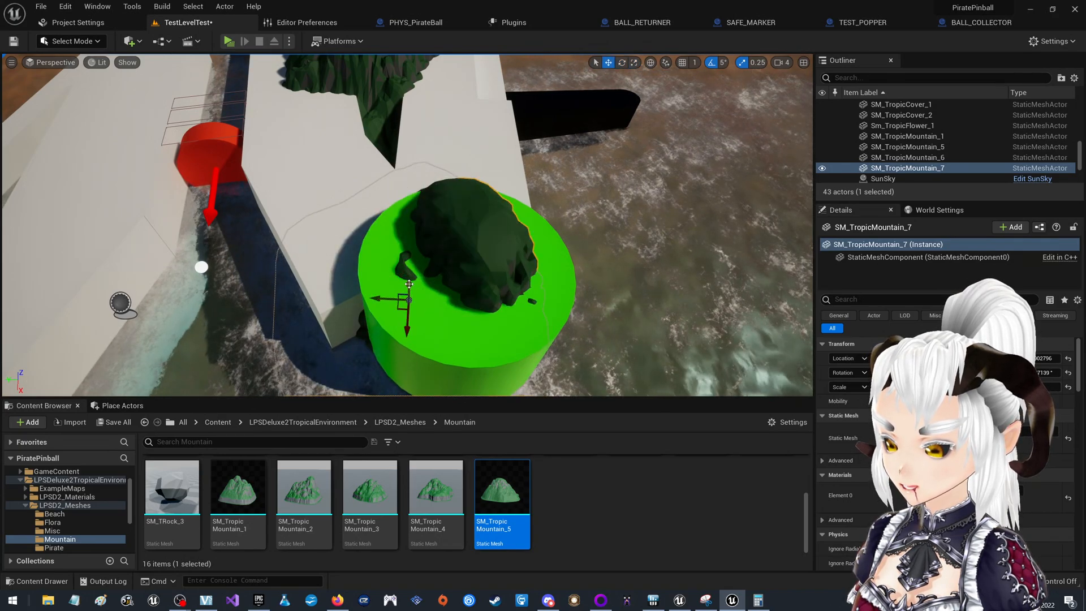
pyautogui.moveTo(412, 277); pyautogui.dragTo(639, 260, button='right')
pyautogui.moveTo(378, 275); pyautogui.dragTo(532, 306, button='right')
pyautogui.press('Delete')
# Add SM_CliffTop_1 from the Mountain folder beside the lower middle green bumper, scale it down and rotate it.
pyautogui.moveTo(423, 300)
pyautogui.mouseDown(button='right')
pyautogui.moveTo(368, 272)
pyautogui.moveTo(424, 297)
pyautogui.mouseUp(button='right')
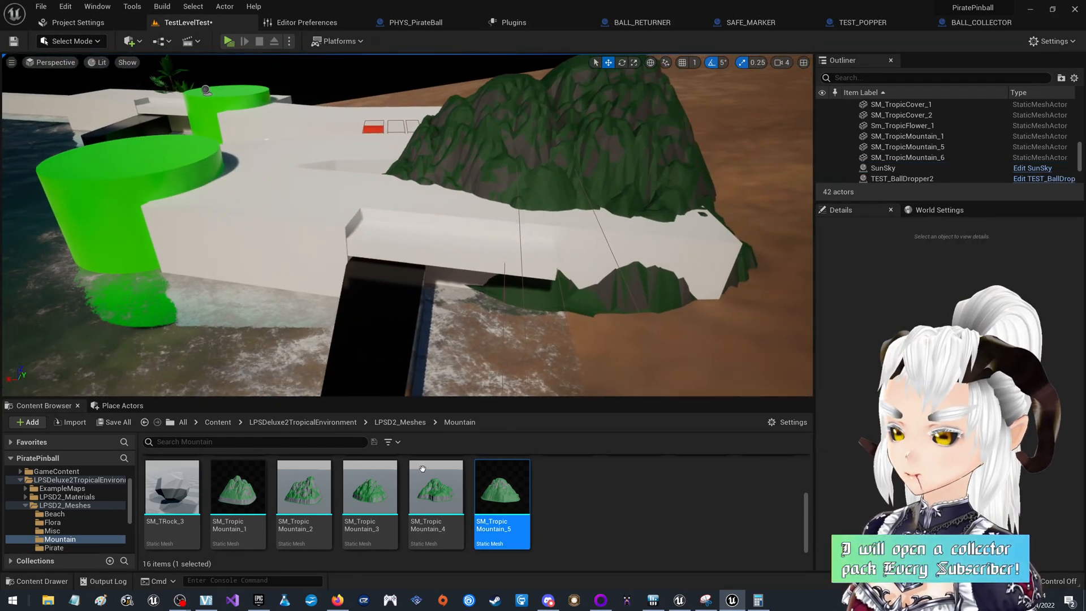
pyautogui.scroll(3, 440, 495)
pyautogui.moveTo(501, 484); pyautogui.dragTo(213, 191)
pyautogui.moveTo(213, 192); pyautogui.dragTo(204, 154, button='right')
pyautogui.moveTo(758, 310); pyautogui.dragTo(763, 310, button='right')
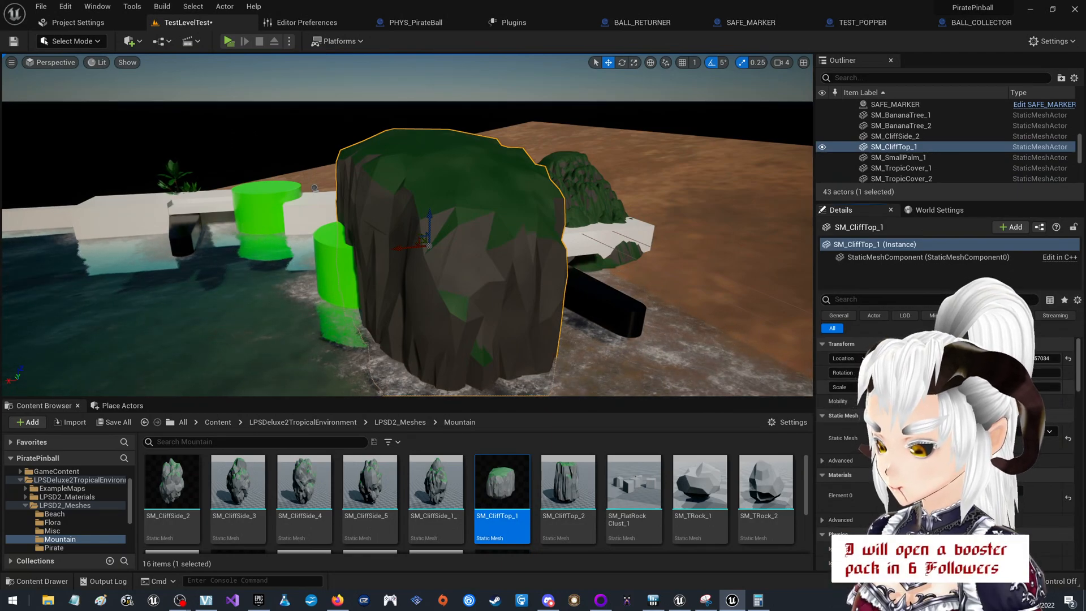
pyautogui.press('Return')
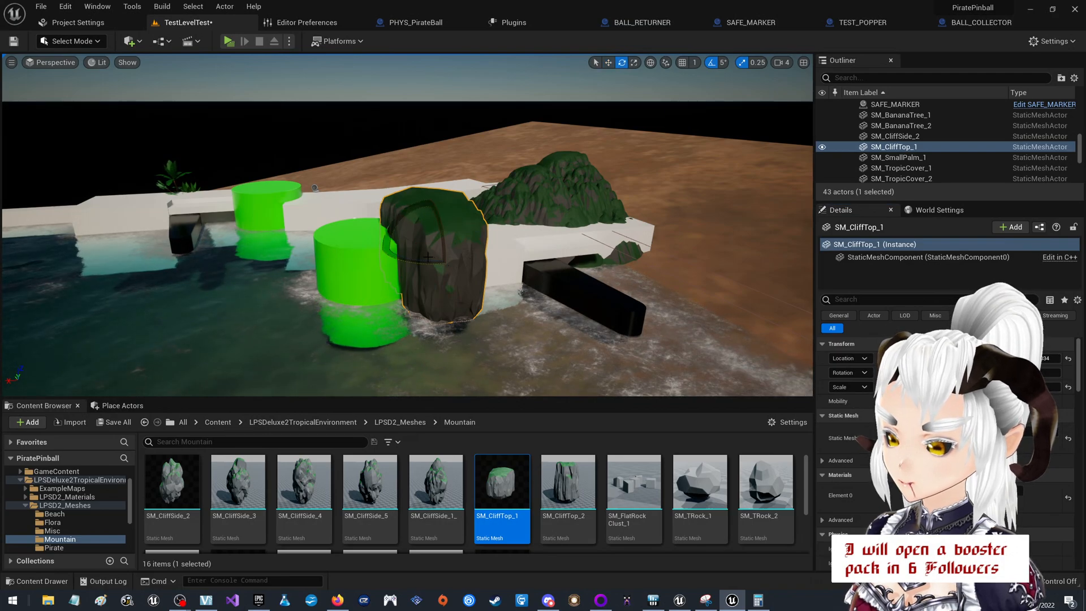
pyautogui.moveTo(429, 261)
pyautogui.mouseDown()
pyautogui.moveTo(443, 263)
pyautogui.moveTo(431, 269)
pyautogui.mouseUp()
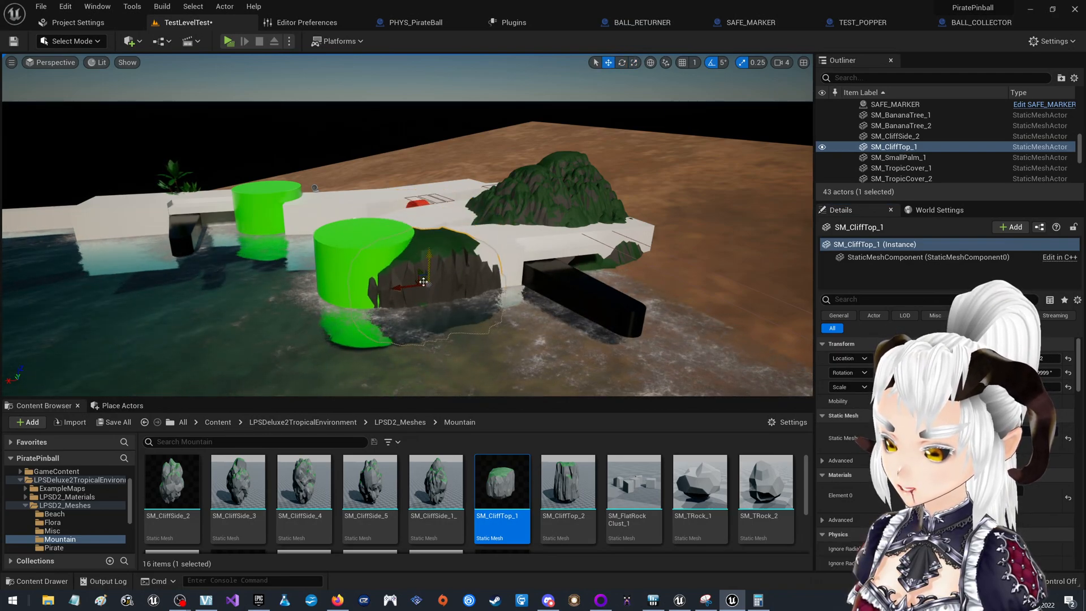
# Move SM_CliffTop_1 onto the lower middle green bumper and adjust its scale to fit over the bumper.
pyautogui.press('a')
pyautogui.moveTo(345, 287); pyautogui.dragTo(538, 335, button='right')
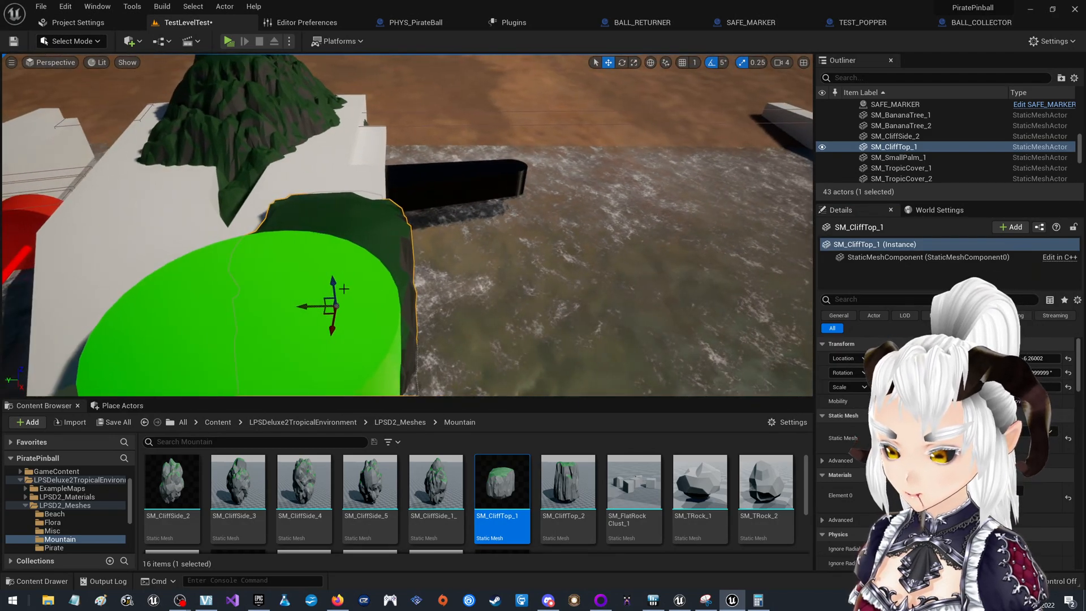
pyautogui.moveTo(332, 287); pyautogui.dragTo(229, 235)
pyautogui.press('a')
pyautogui.moveTo(229, 235); pyautogui.dragTo(424, 261, button='right')
pyautogui.press('w')
pyautogui.press('d')
pyautogui.moveTo(343, 323); pyautogui.dragTo(594, 226)
pyautogui.press('s')
pyautogui.moveTo(604, 260); pyautogui.dragTo(490, 297, button='right')
pyautogui.press('d')
pyautogui.moveTo(443, 208); pyautogui.dragTo(431, 191)
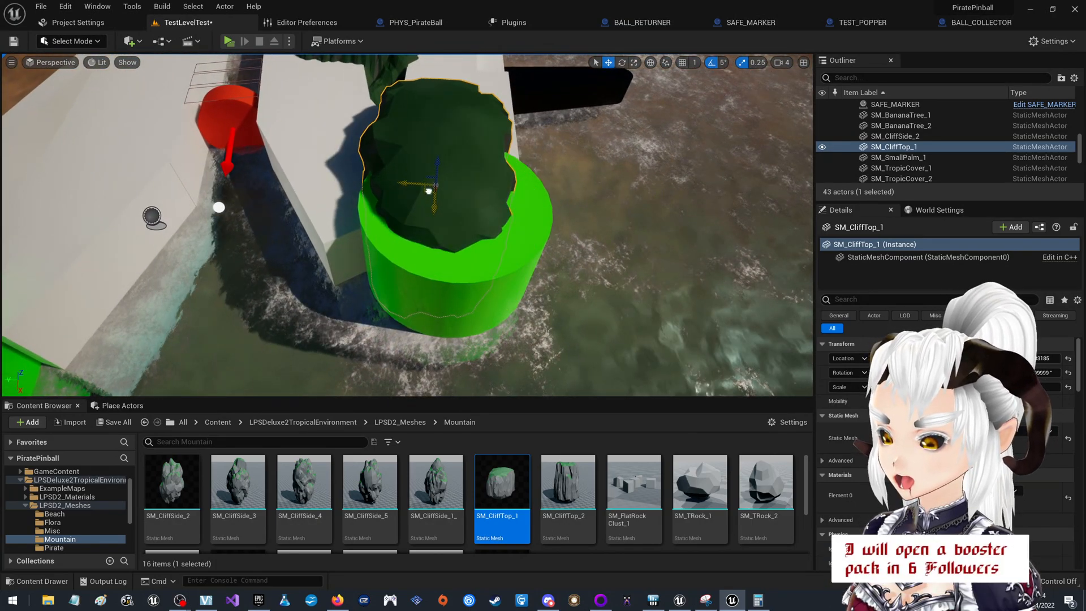
pyautogui.moveTo(431, 192); pyautogui.dragTo(396, 176, button='right')
pyautogui.press('r')
pyautogui.moveTo(489, 234); pyautogui.dragTo(453, 236)
# Duplicate SM_CliffTop_1 down the lane wall to fill the gap between the bumper and the mountains.
pyautogui.press('w')
pyautogui.moveTo(454, 236); pyautogui.dragTo(283, 210, button='right')
pyautogui.moveTo(515, 219); pyautogui.dragTo(521, 219, button='right')
pyautogui.keyDown('alt'); pyautogui.moveTo(394, 230); pyautogui.dragTo(532, 241); pyautogui.keyUp('alt')
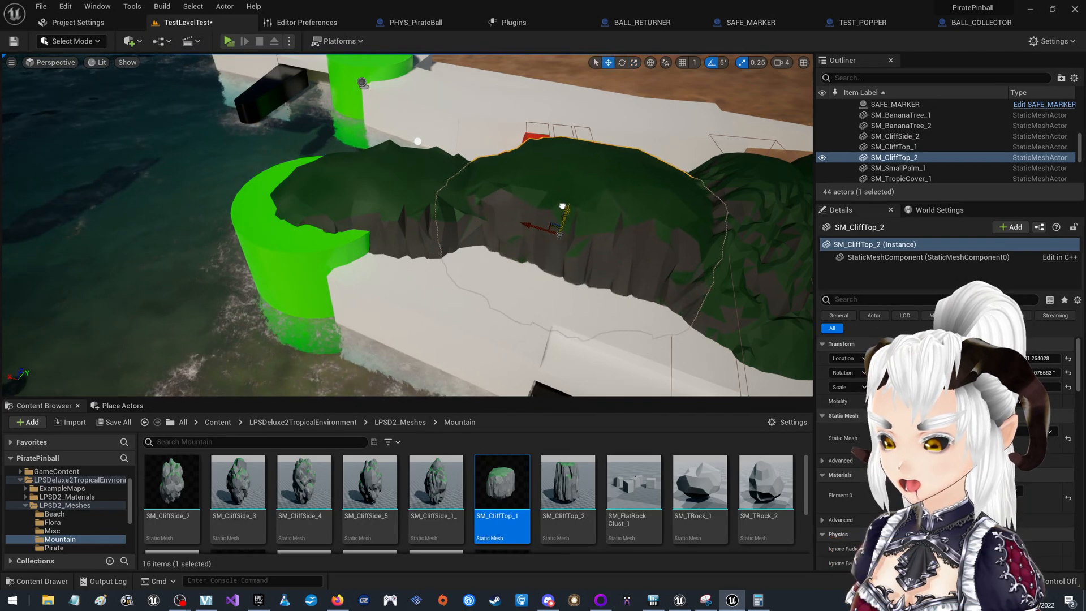
pyautogui.press('d')
# Place a rotated copy of the SM_CliffSide_2 rock on the green bumper below the upper right flipper, and save the level.
pyautogui.moveTo(564, 198); pyautogui.dragTo(506, 173, button='right')
pyautogui.press('s')
pyautogui.press('a')
pyautogui.press('w')
pyautogui.press('d')
pyautogui.press('s')
pyautogui.press('a')
pyautogui.press('s')
pyautogui.press('a')
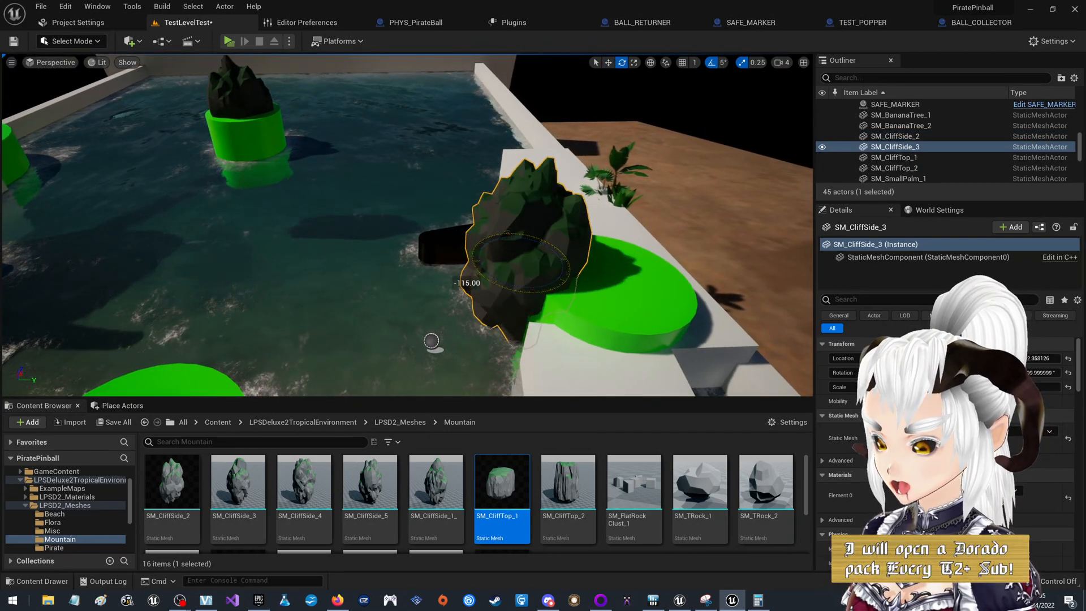
pyautogui.press('w')
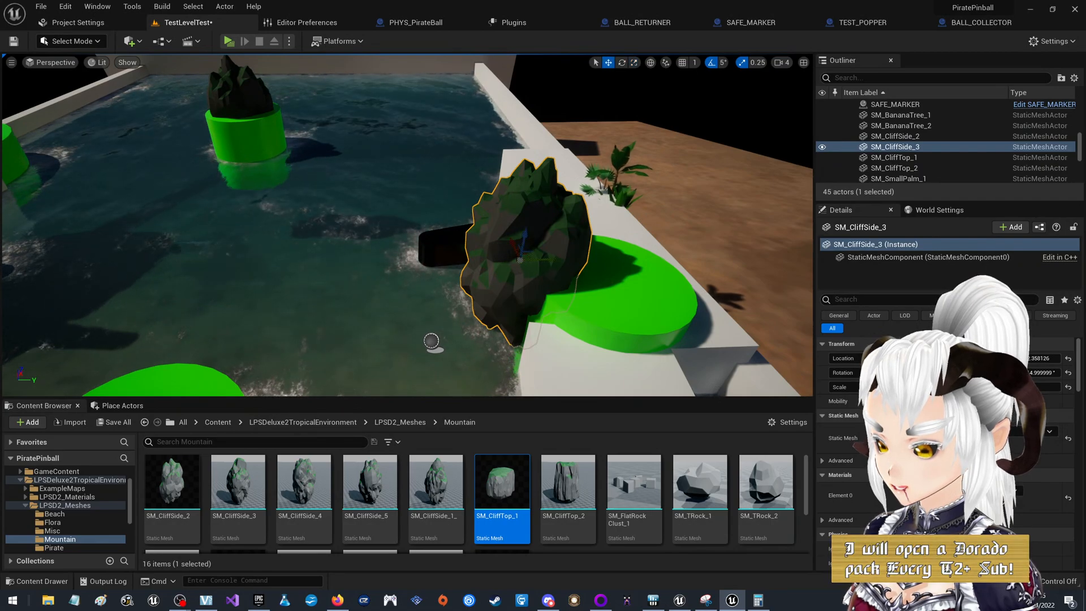
pyautogui.moveTo(509, 258); pyautogui.dragTo(654, 275)
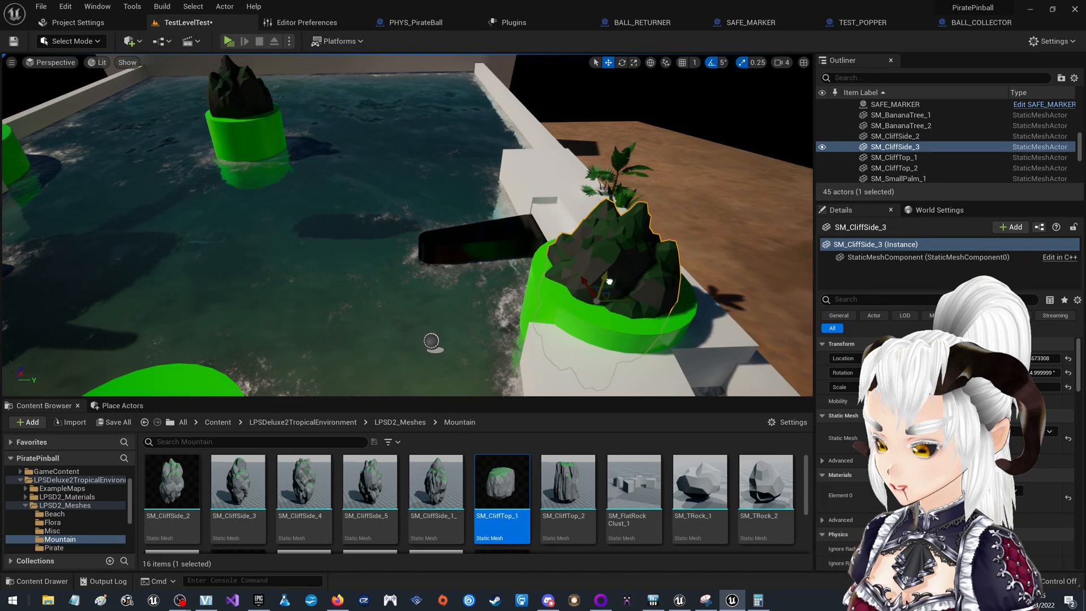
pyautogui.moveTo(654, 276); pyautogui.dragTo(574, 269, button='right')
pyautogui.hotkey('ctrl', 's')
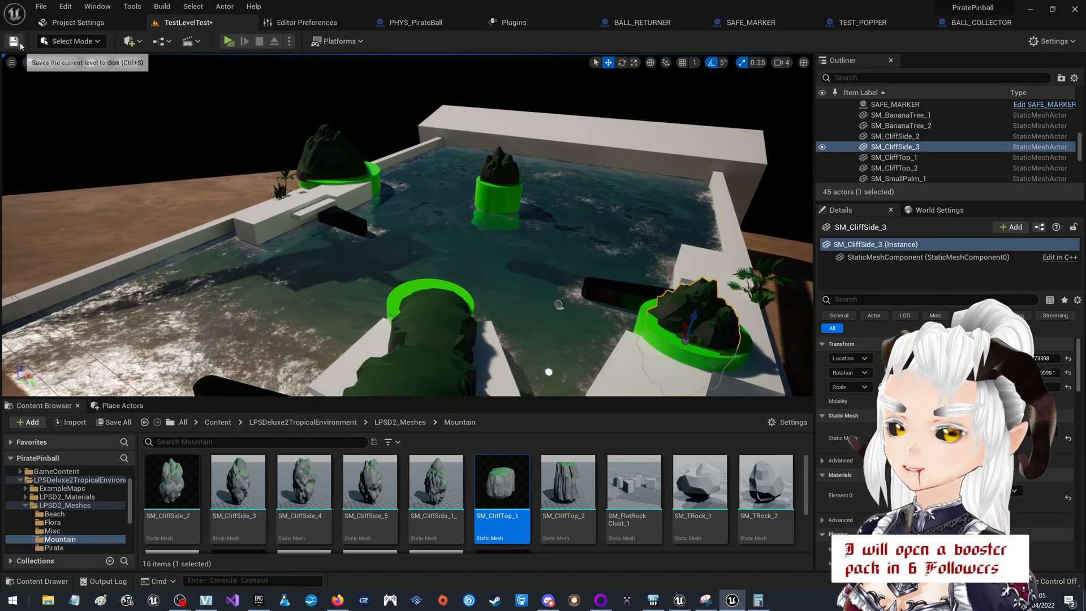
# Play-test the decorated pinball table with the flippers and ball launcher, and end the preview.
pyautogui.click(234, 44)
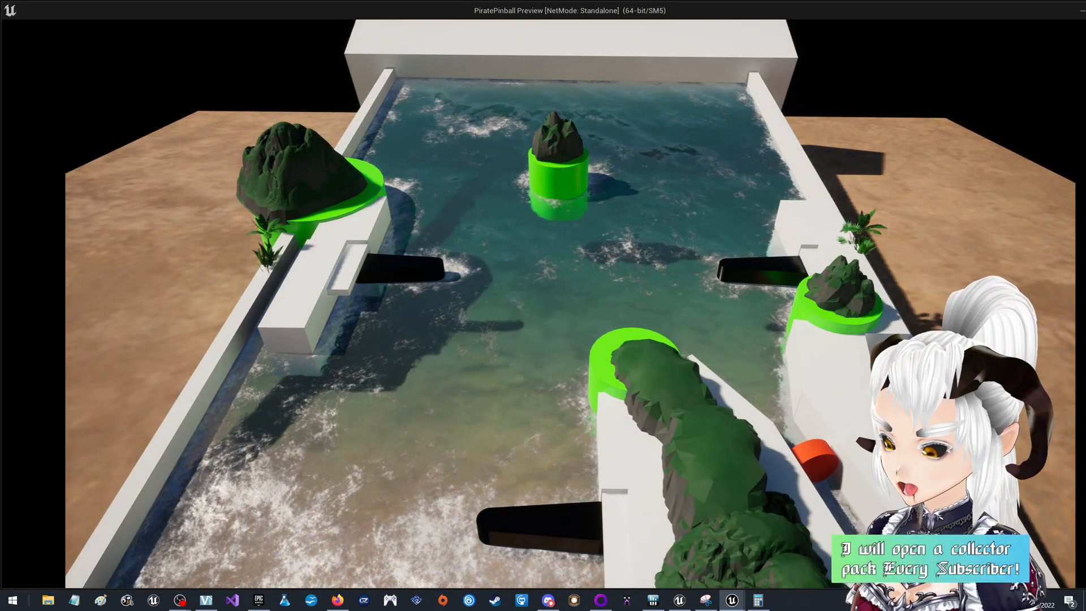
pyautogui.press('d')
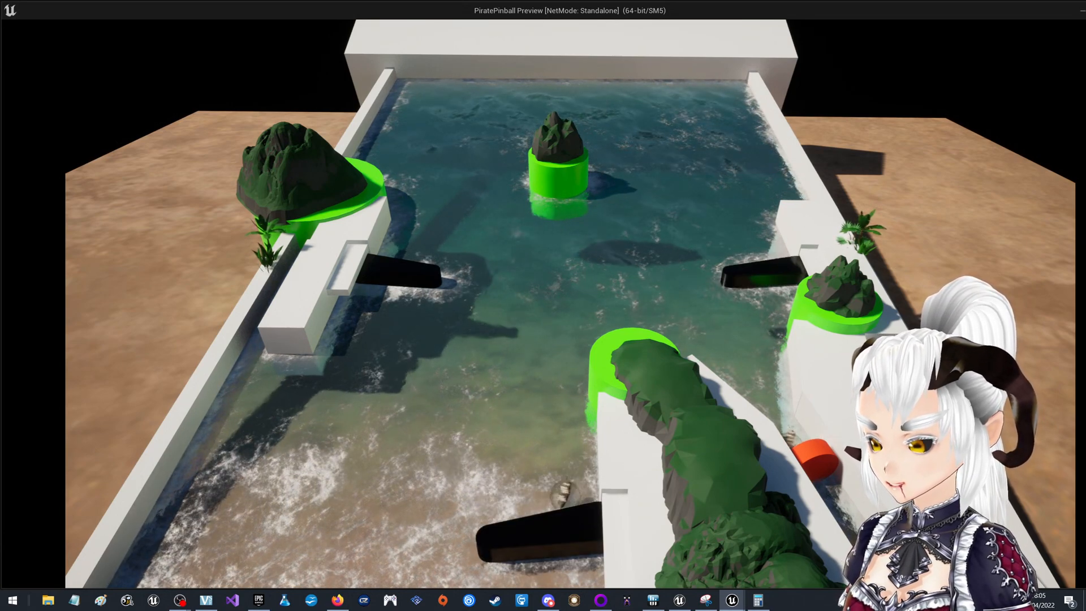
pyautogui.press('Right')
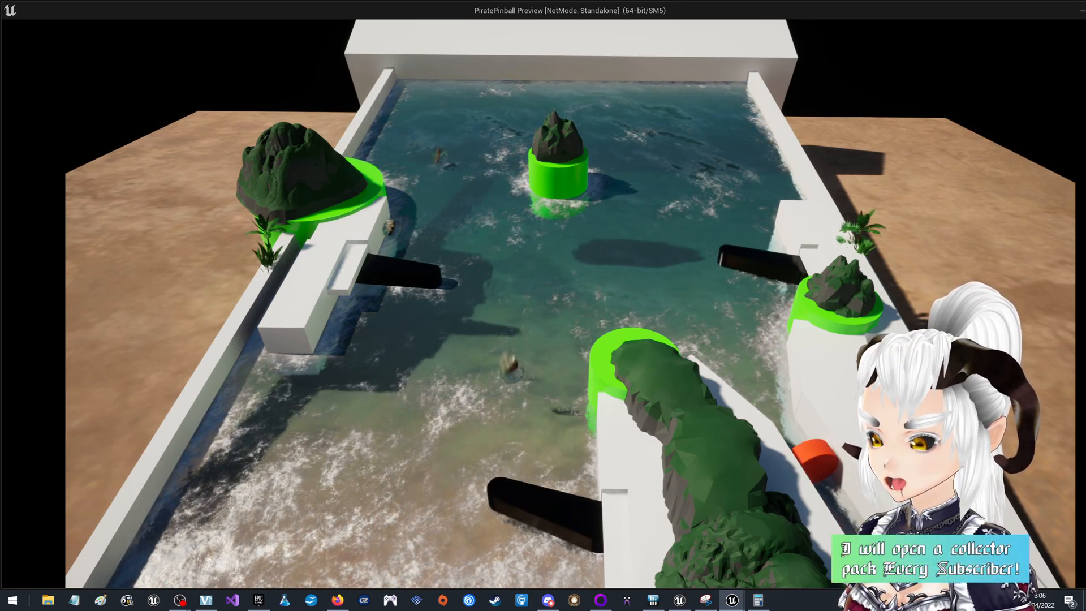
pyautogui.press('d')
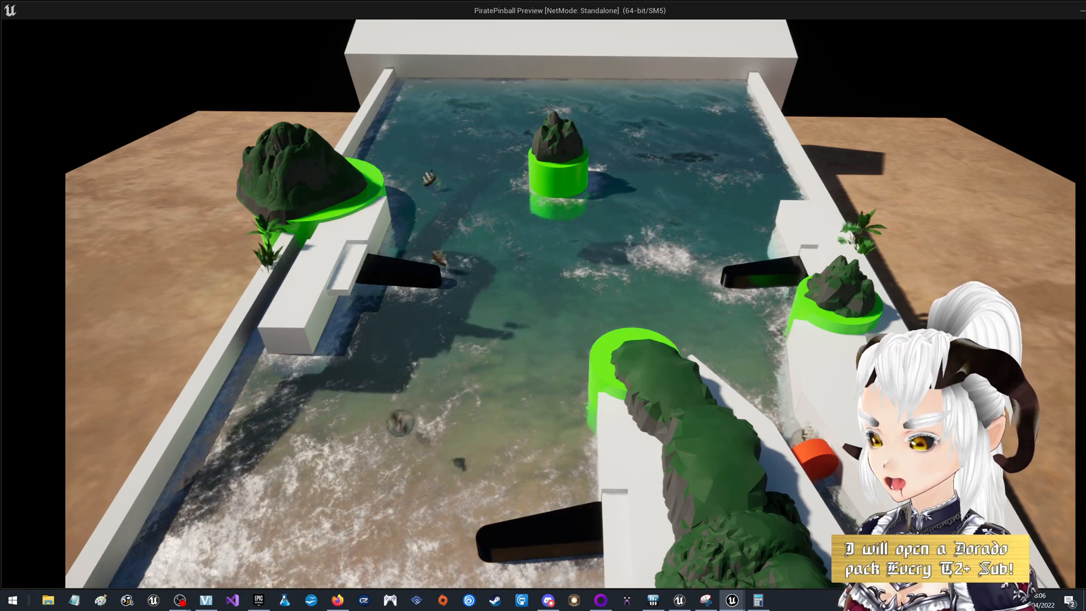
pyautogui.press('d')
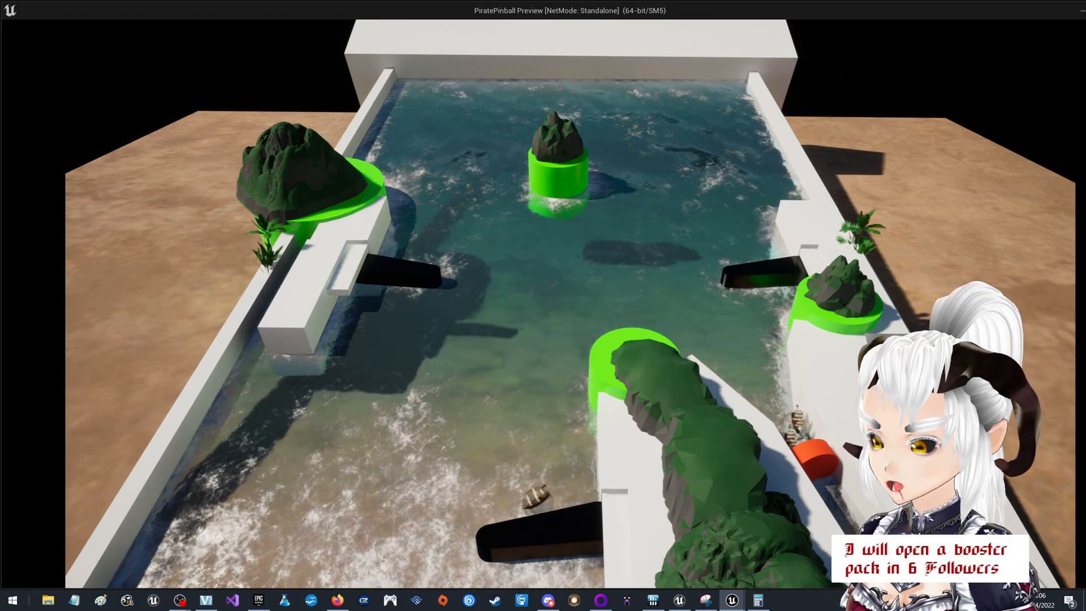
pyautogui.press('d')
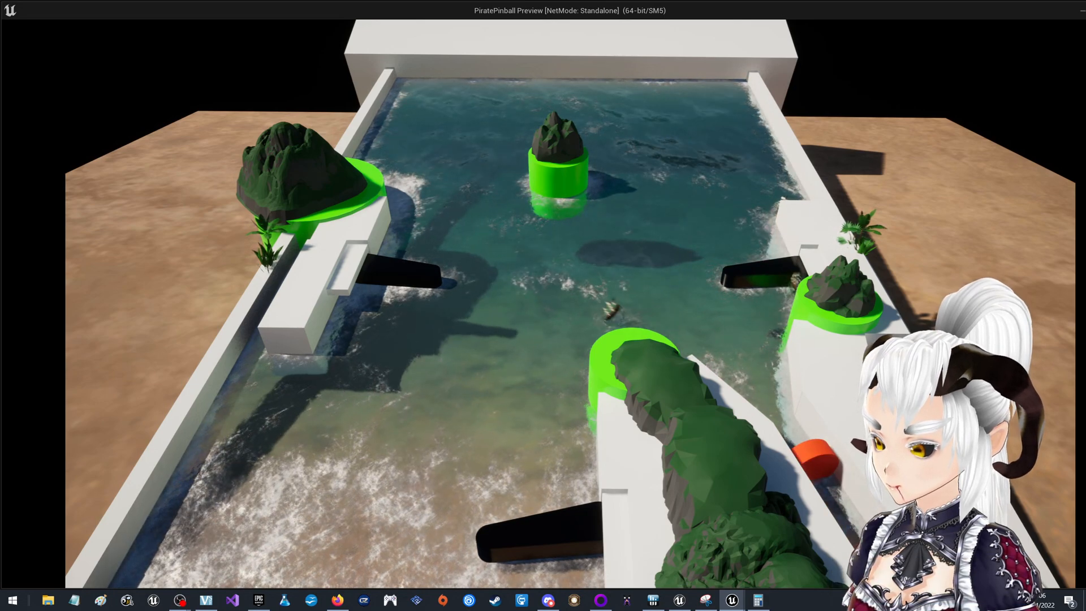
pyautogui.press('space')
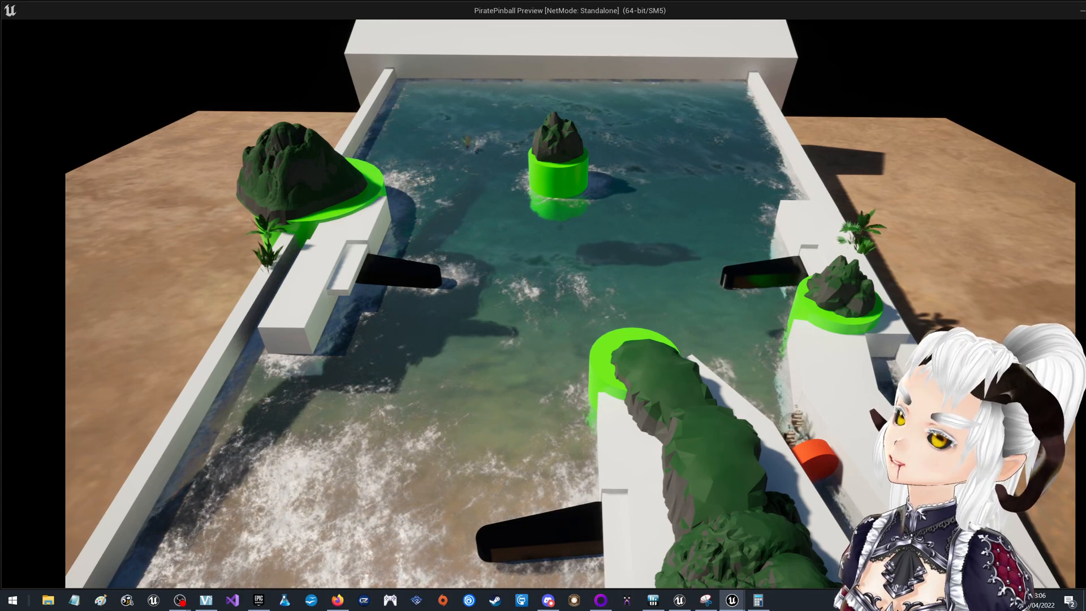
pyautogui.press('Left')
pyautogui.press('Right')
pyautogui.press('space')
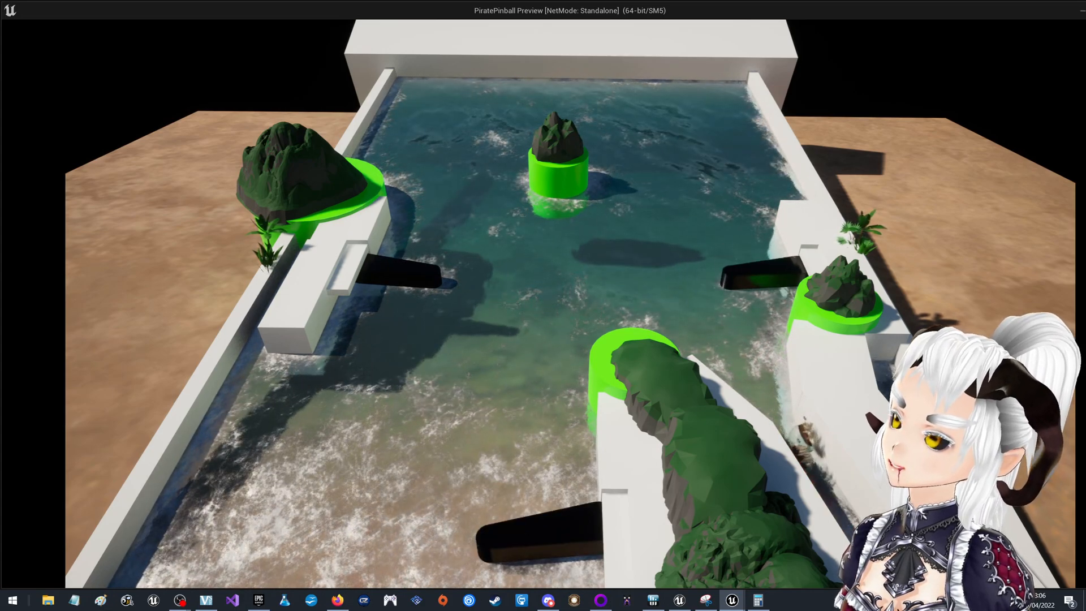
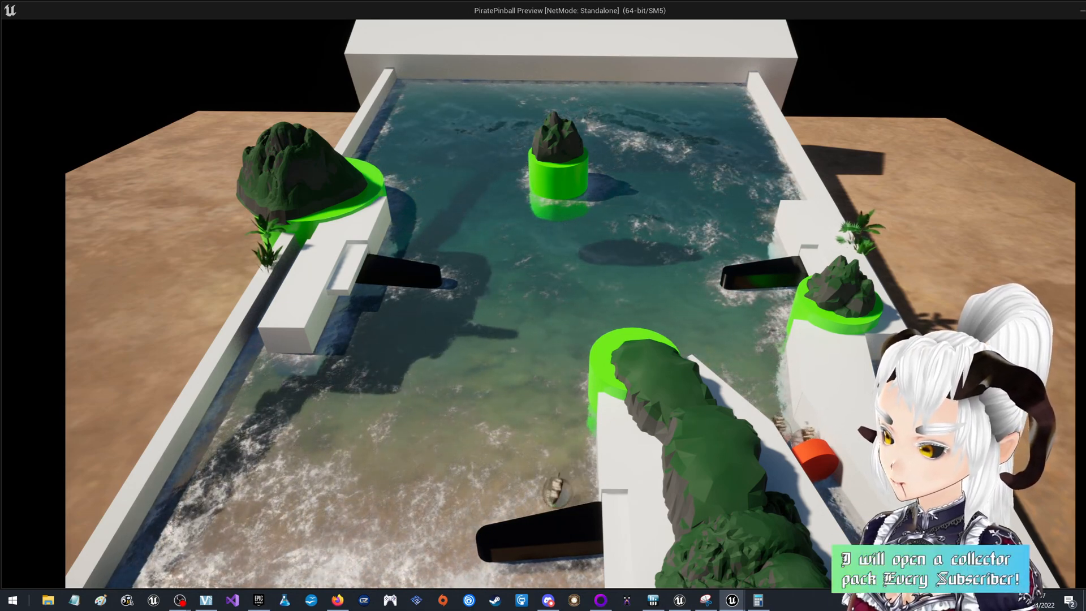
pyautogui.press('d')
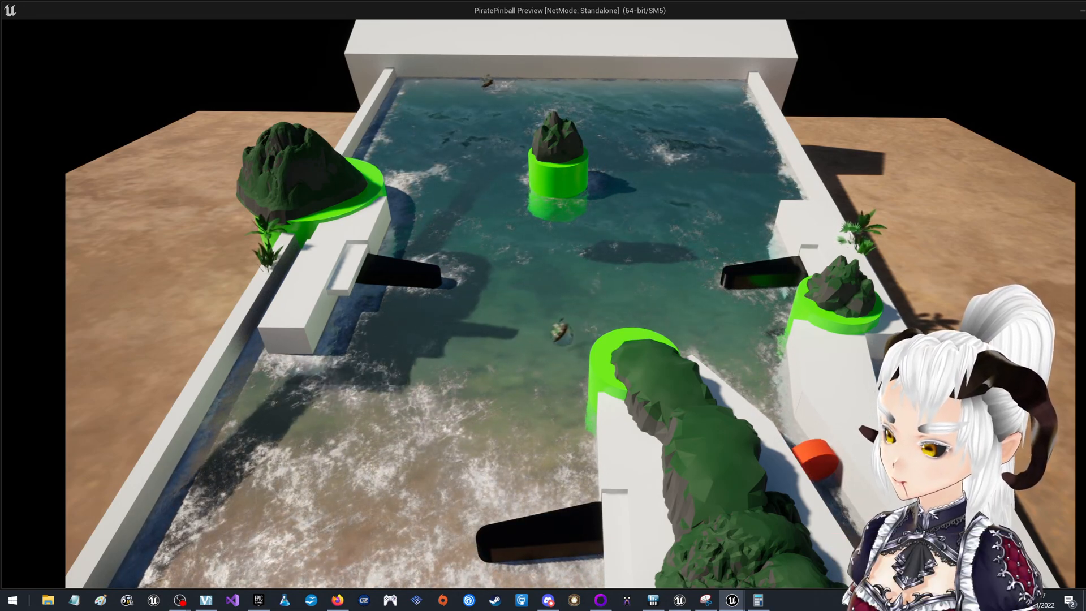
pyautogui.press('Escape')
# Rotate SM_TropicMountain_6 on the lane wall beside the red ball launcher.
pyautogui.moveTo(524, 230); pyautogui.dragTo(418, 232, button='right')
pyautogui.click(481, 275)
pyautogui.moveTo(481, 275); pyautogui.dragTo(612, 296, button='right')
pyautogui.press('e')
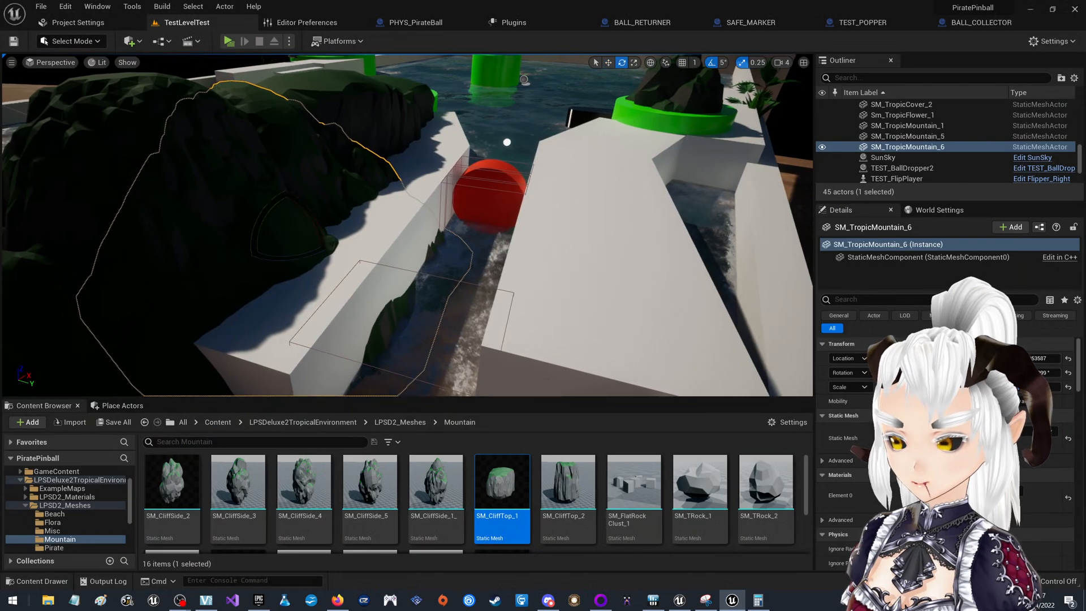
pyautogui.moveTo(308, 211); pyautogui.dragTo(317, 222)
pyautogui.moveTo(287, 187); pyautogui.dragTo(263, 218)
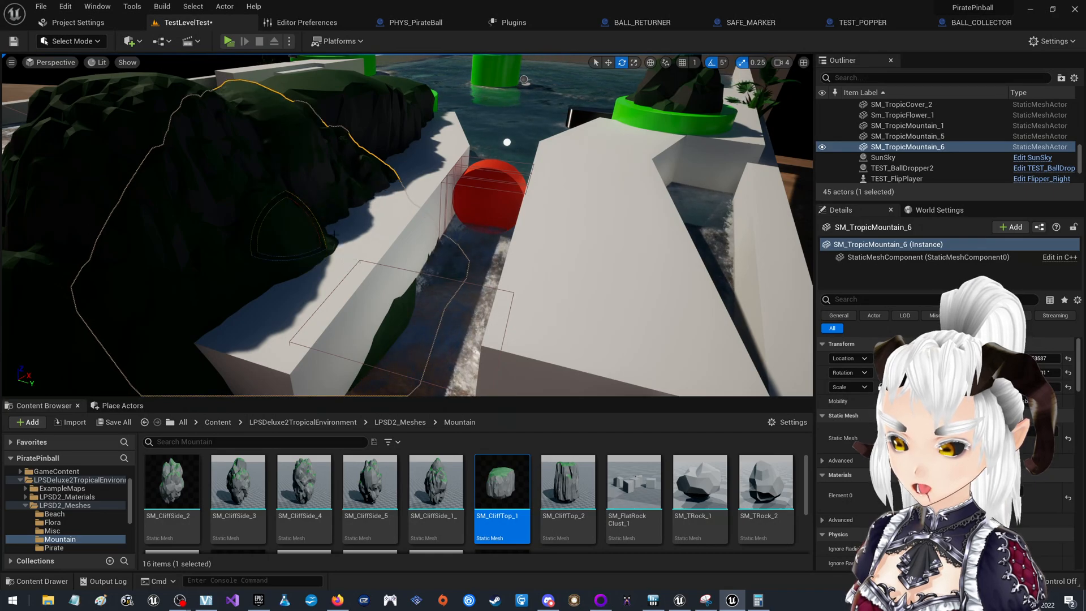
# Rotate SM_TropicMountain_5 at the near end of the lane wall.
pyautogui.click(392, 305)
pyautogui.moveTo(182, 253); pyautogui.dragTo(167, 239)
pyautogui.moveTo(237, 249); pyautogui.dragTo(384, 263, button='right')
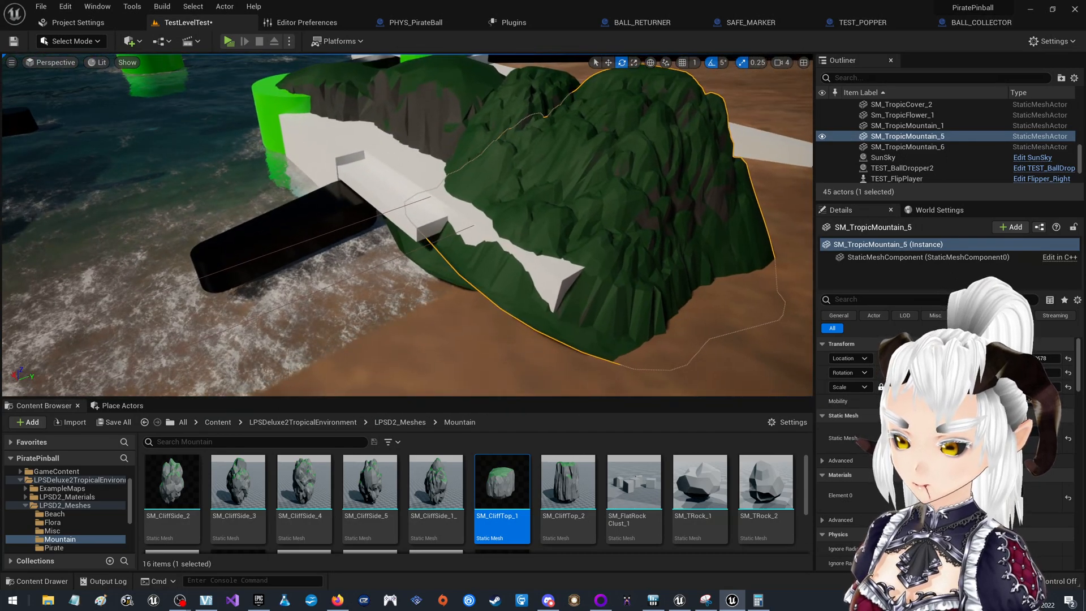
# Reposition SM_TropicMountain_6 and lower SM_TropicMountain_5 at the near end of the lane wall.
pyautogui.click(505, 107)
pyautogui.press('w')
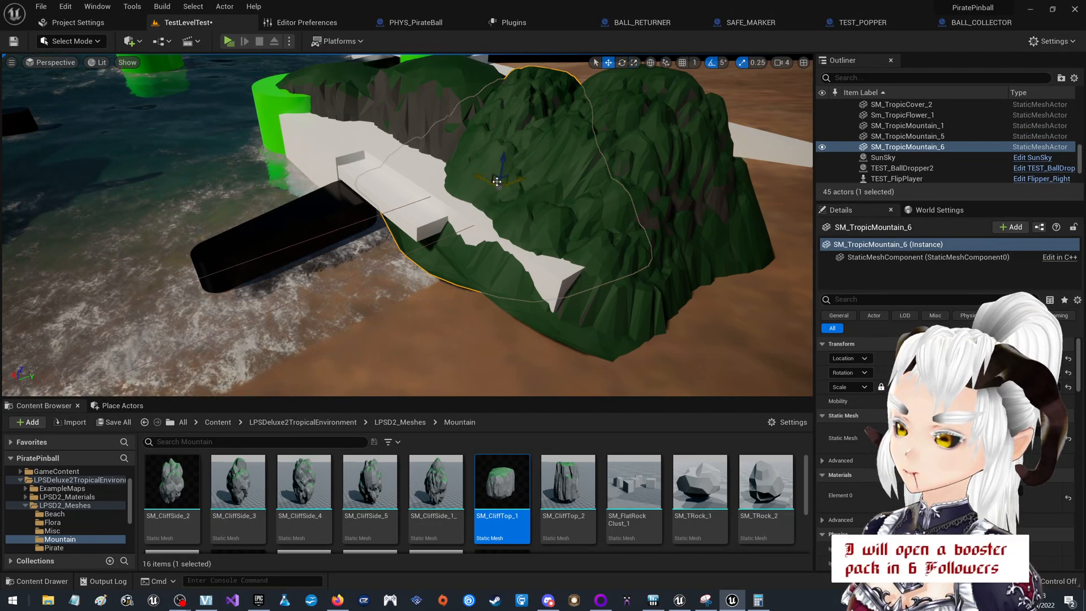
pyautogui.moveTo(496, 181); pyautogui.dragTo(502, 175)
pyautogui.click(665, 156)
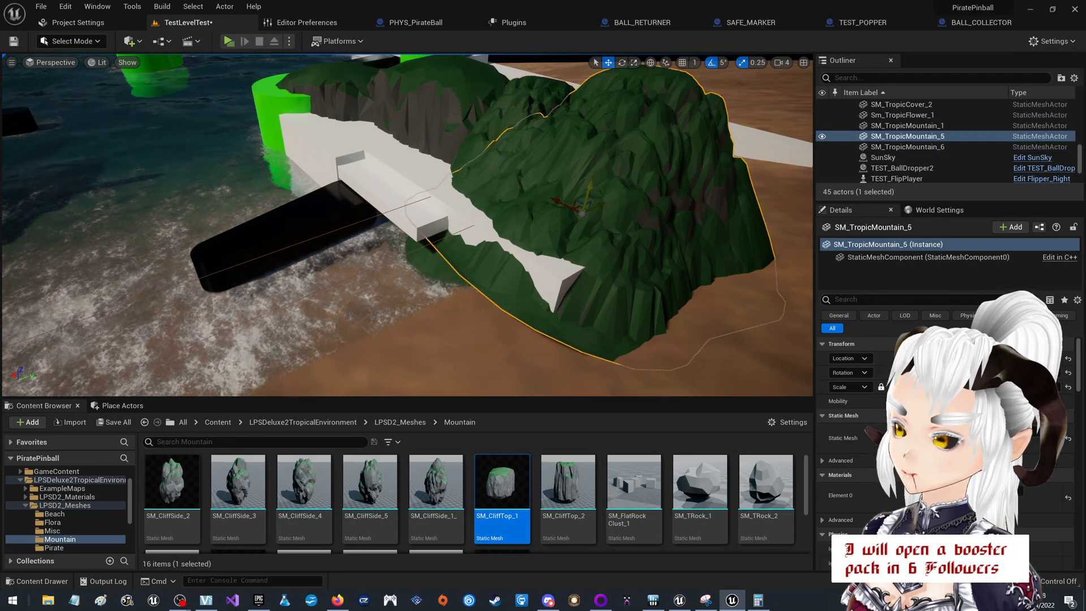
pyautogui.moveTo(588, 198); pyautogui.dragTo(590, 207)
# Place the SM_CliffSide_3 mesh on the sand in front of the near end of the lane wall.
pyautogui.scroll(-1, 367, 491)
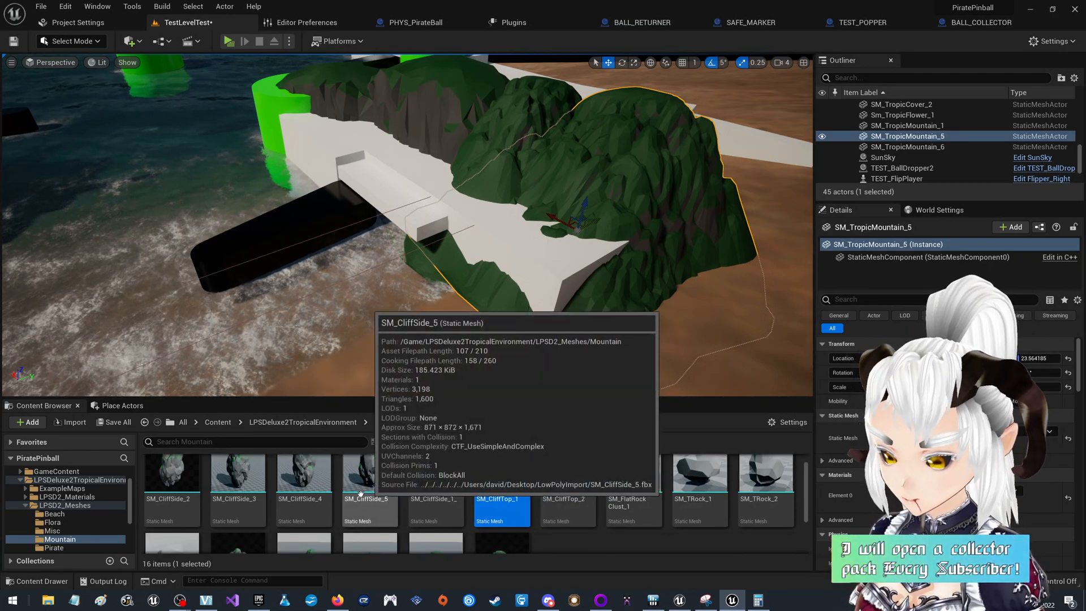
pyautogui.scroll(1, 258, 487)
pyautogui.click(248, 487)
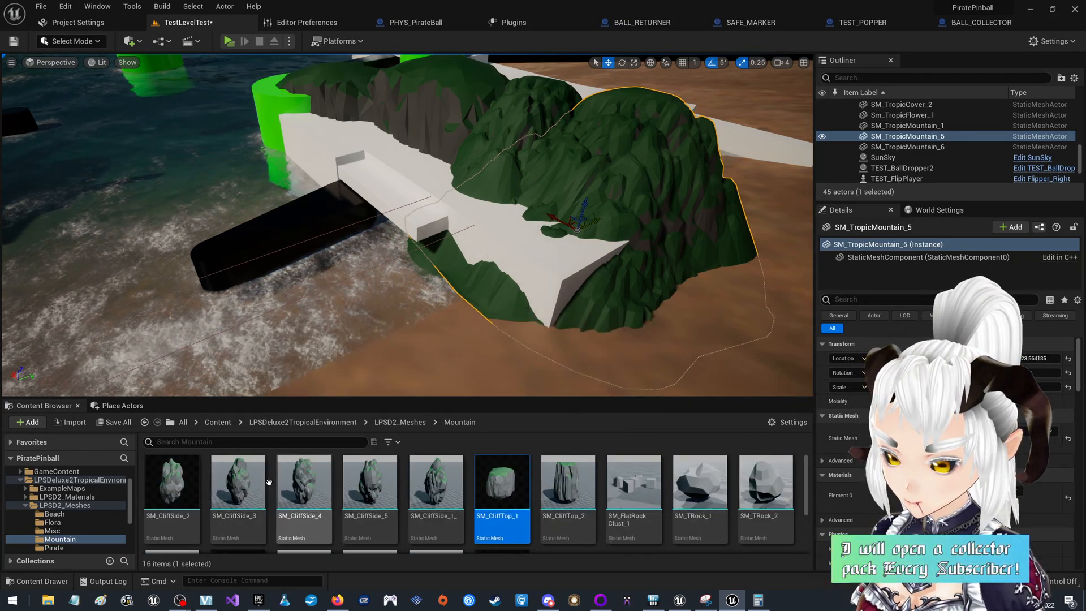
pyautogui.moveTo(385, 347); pyautogui.dragTo(493, 328)
pyautogui.moveTo(493, 328)
pyautogui.mouseDown(button='right')
pyautogui.moveTo(566, 334)
pyautogui.moveTo(493, 328)
pyautogui.mouseUp(button='right')
pyautogui.press('s')
# Rotate the new cliff rock and set its scale to 0.5.
pyautogui.press('e')
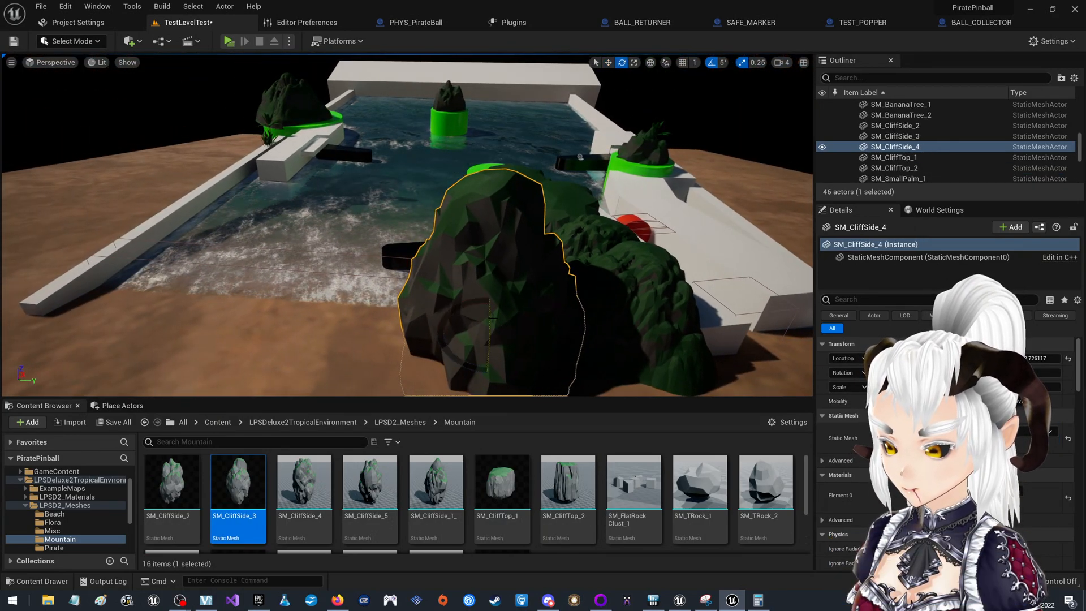
pyautogui.moveTo(474, 306); pyautogui.dragTo(481, 310)
pyautogui.click(920, 387)
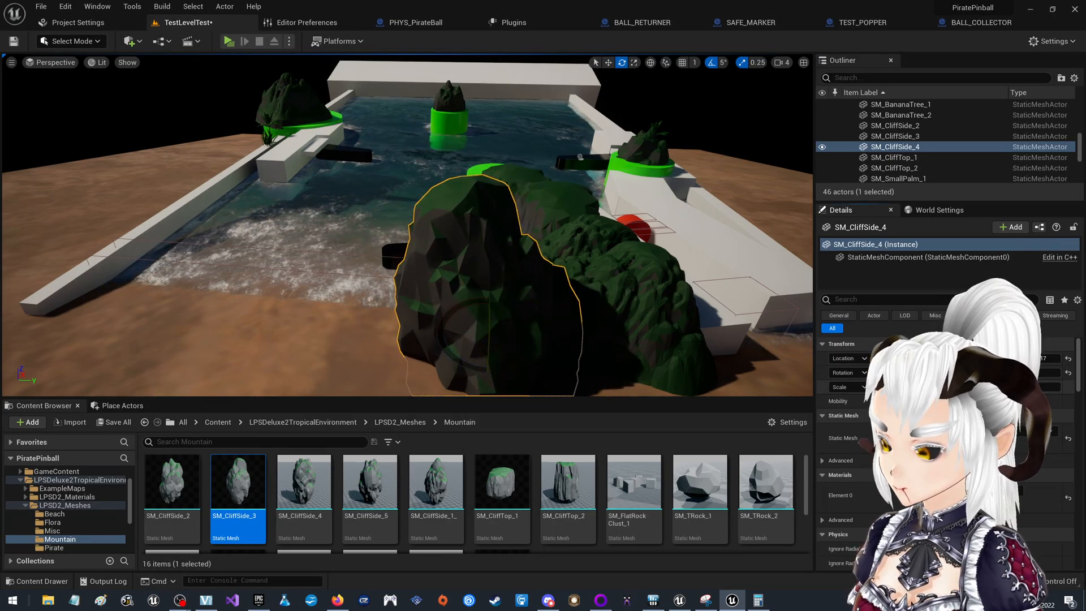
pyautogui.write('0.5')
pyautogui.press('Return')
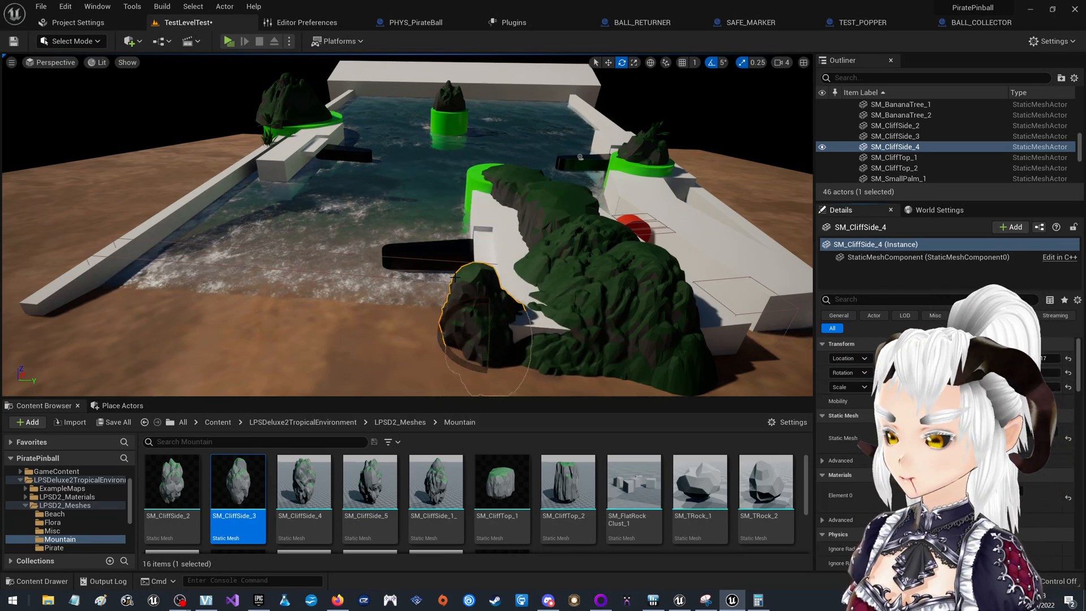
# Move the cliff rock against the wall end beside the lower flipper and raise it slightly.
pyautogui.moveTo(459, 309); pyautogui.dragTo(454, 321, button='right')
pyautogui.press('w')
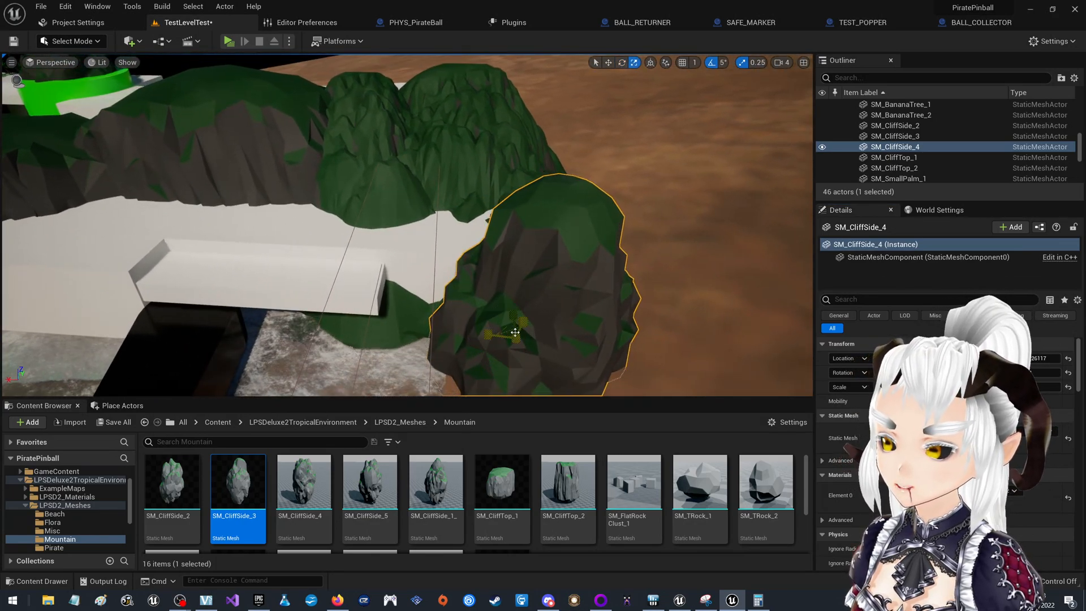
pyautogui.moveTo(505, 331); pyautogui.dragTo(443, 302)
pyautogui.moveTo(443, 302); pyautogui.dragTo(317, 300, button='right')
pyautogui.moveTo(394, 283); pyautogui.dragTo(423, 305, button='right')
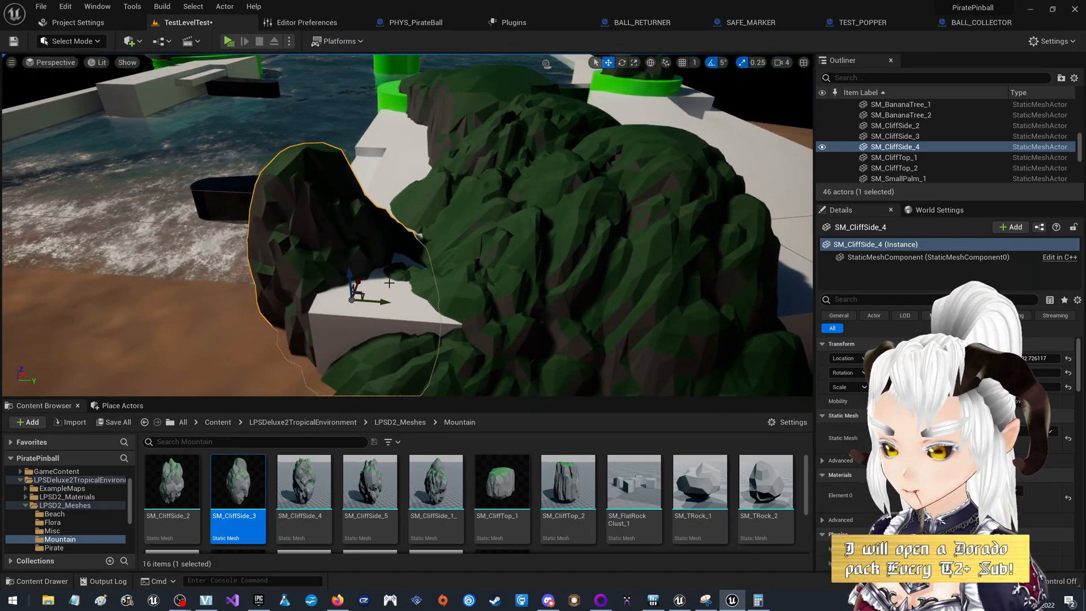
pyautogui.moveTo(349, 274); pyautogui.dragTo(358, 263)
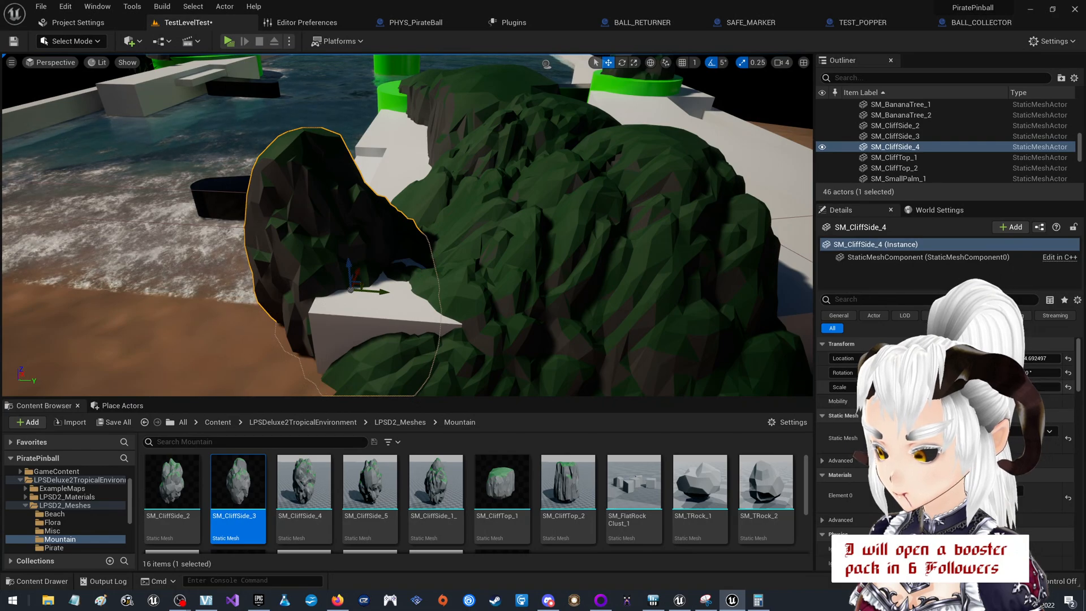
# Widen the cliff rock and adjust its position so it spans the exposed wall end.
pyautogui.moveTo(925, 387); pyautogui.dragTo(961, 387)
pyautogui.moveTo(407, 227); pyautogui.dragTo(560, 220, button='right')
pyautogui.press('s')
pyautogui.moveTo(313, 173); pyautogui.dragTo(313, 173, button='right')
pyautogui.press('w')
pyautogui.moveTo(447, 252); pyautogui.dragTo(448, 267)
pyautogui.press('a')
pyautogui.moveTo(448, 267); pyautogui.dragTo(583, 273, button='right')
pyautogui.press('w')
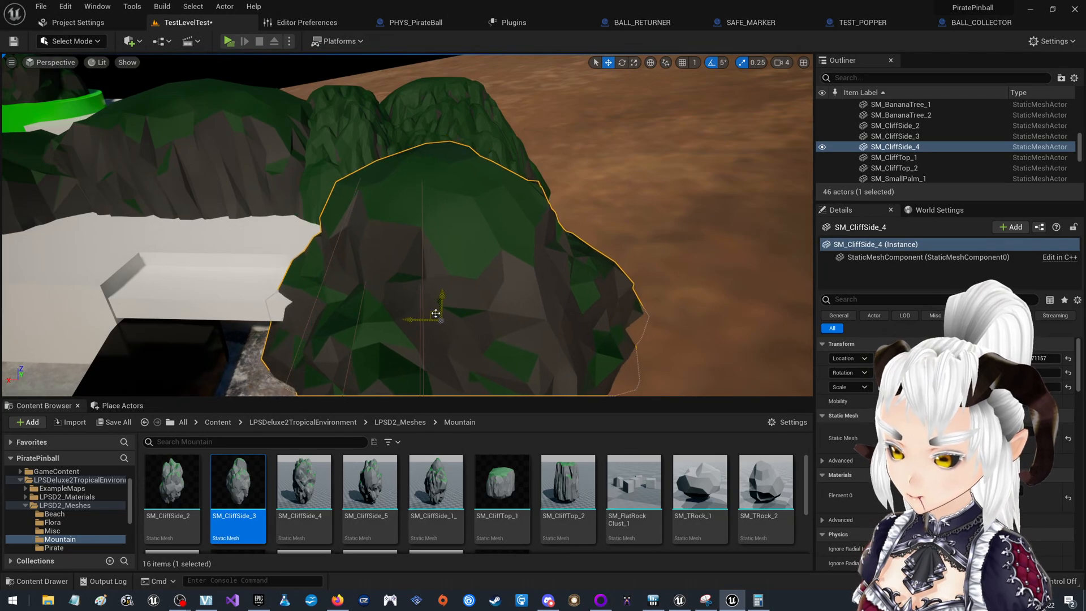
# Fine-tune the widened cliff rock's position so it covers the wall end and meets the mountains.
pyautogui.moveTo(434, 313); pyautogui.dragTo(422, 301)
pyautogui.moveTo(422, 301); pyautogui.dragTo(515, 316, button='right')
pyautogui.rightClick(446, 317)
pyautogui.moveTo(446, 316); pyautogui.dragTo(448, 315, button='right')
pyautogui.press('a')
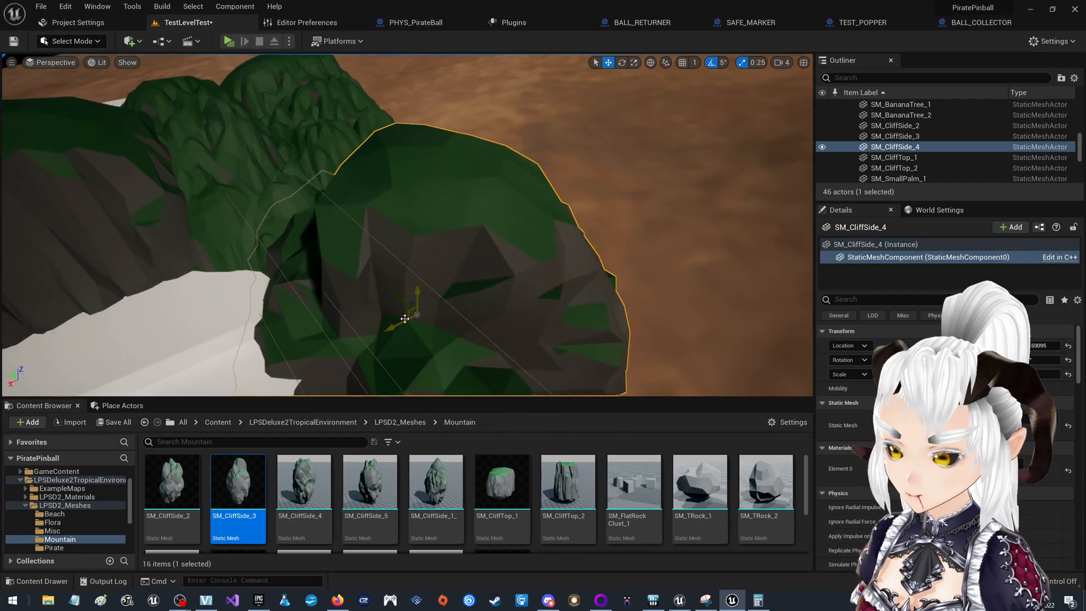
pyautogui.moveTo(388, 309); pyautogui.dragTo(434, 276)
pyautogui.press('d')
pyautogui.moveTo(433, 276); pyautogui.dragTo(434, 274, button='right')
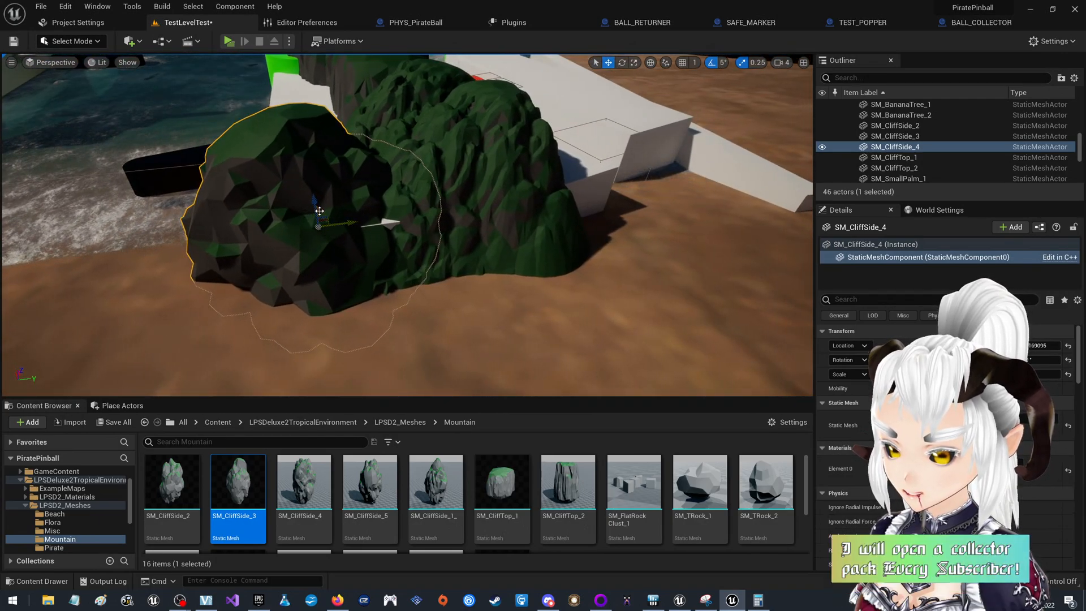
# Duplicate the large green bumper TEST_POPPER2 together with its mountain toward the opposite side of the table.
pyautogui.moveTo(376, 229); pyautogui.dragTo(647, 175, button='right')
pyautogui.press('s')
pyautogui.press('a')
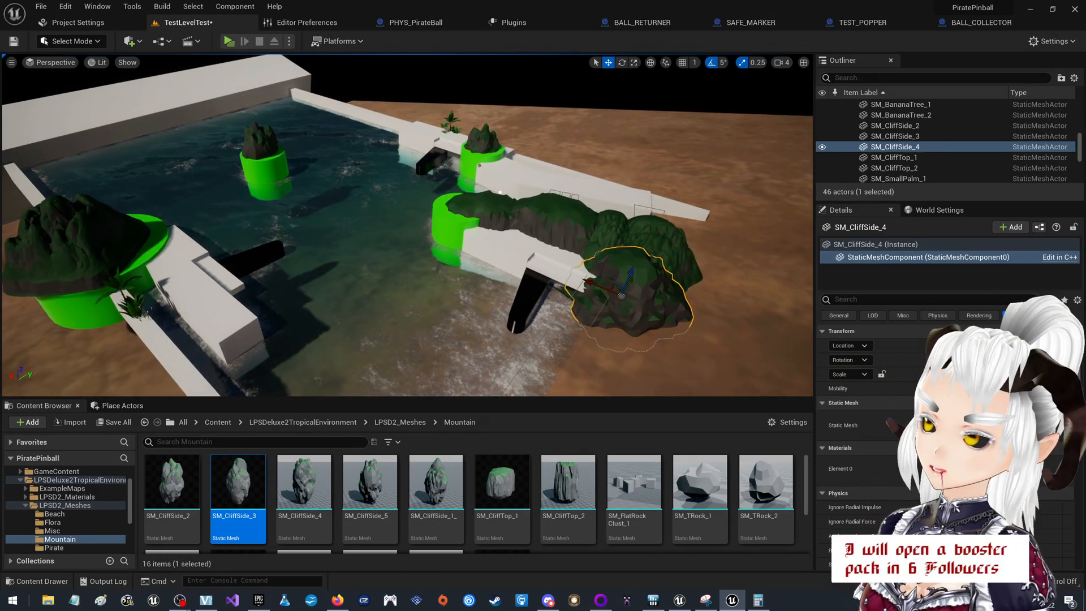
pyautogui.click(96, 300)
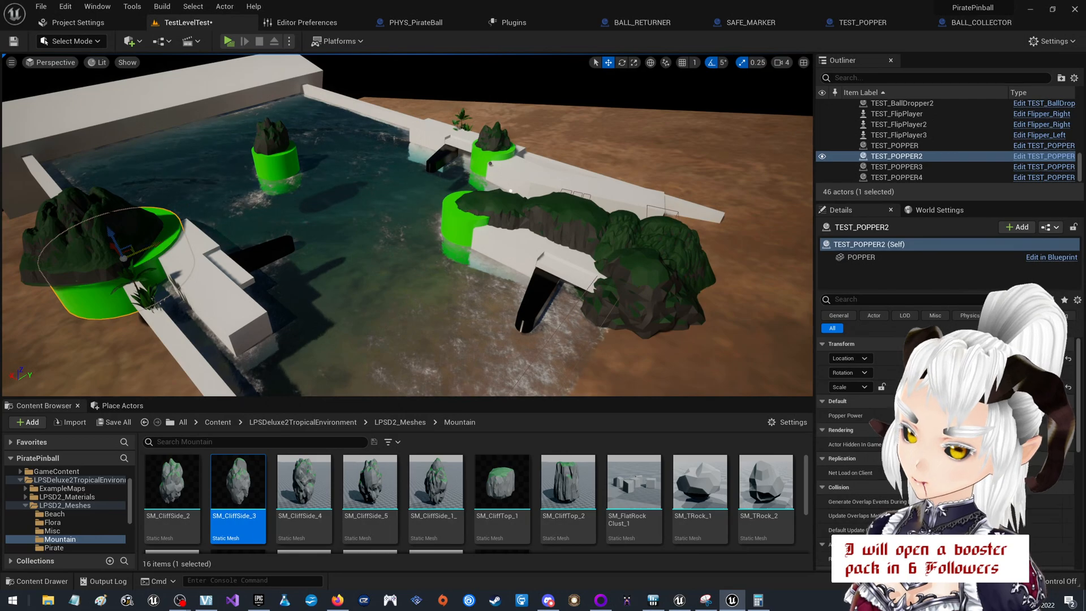
pyautogui.keyDown('ctrl'); pyautogui.click(91, 257); pyautogui.keyUp('ctrl')
pyautogui.keyDown('alt'); pyautogui.moveTo(124, 231); pyautogui.dragTo(348, 157); pyautogui.keyUp('alt')
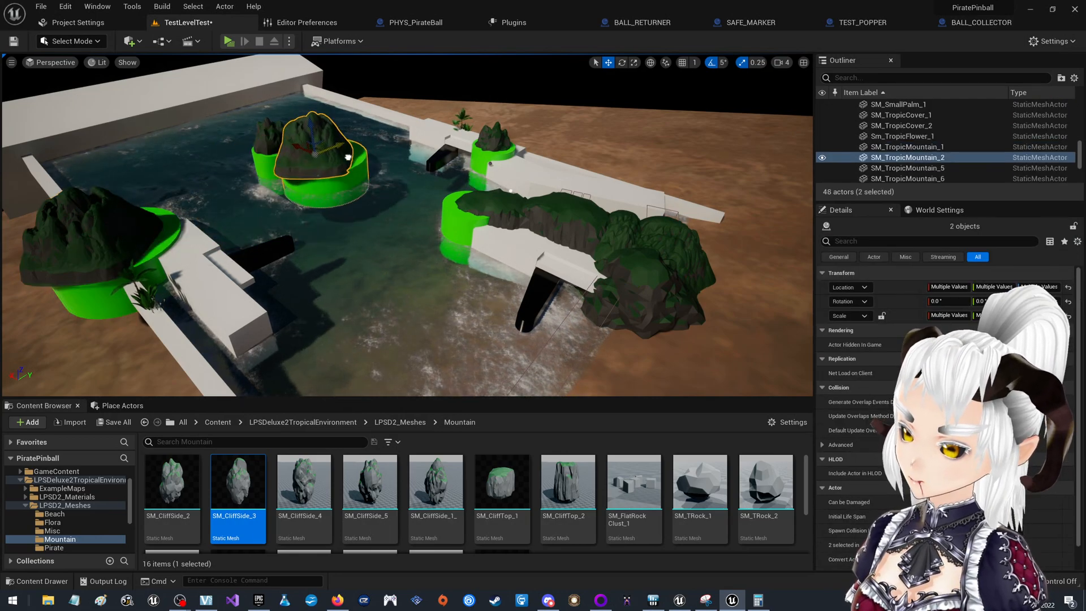
# Rotate the duplicated bumper and mountain together by about -160° to suit the opposite side wall.
pyautogui.press('w')
pyautogui.moveTo(442, 140); pyautogui.dragTo(614, 181, button='right')
pyautogui.press('a')
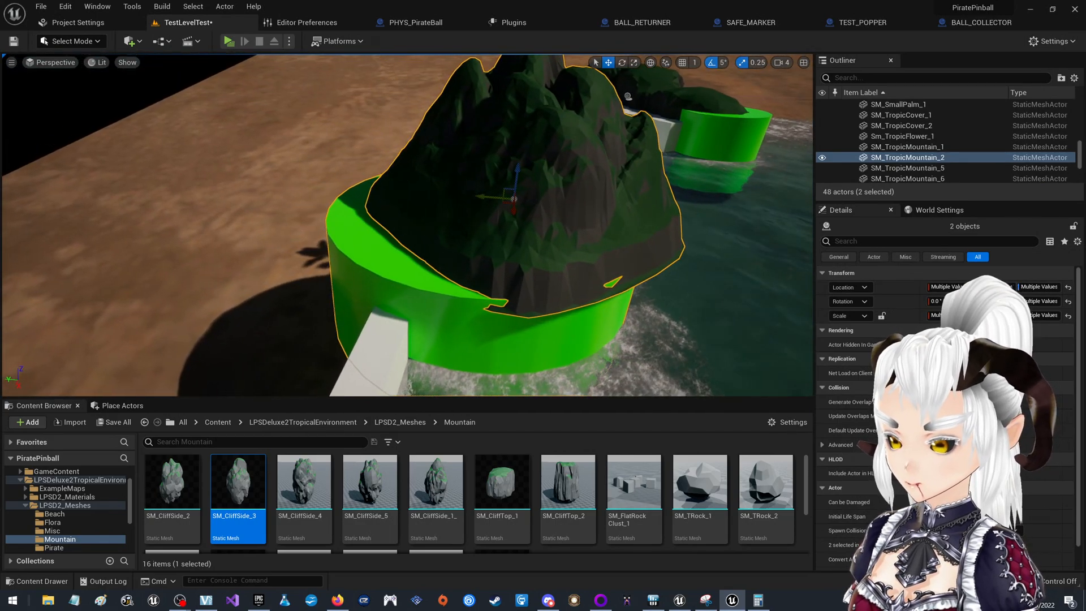
pyautogui.moveTo(557, 229); pyautogui.dragTo(535, 185)
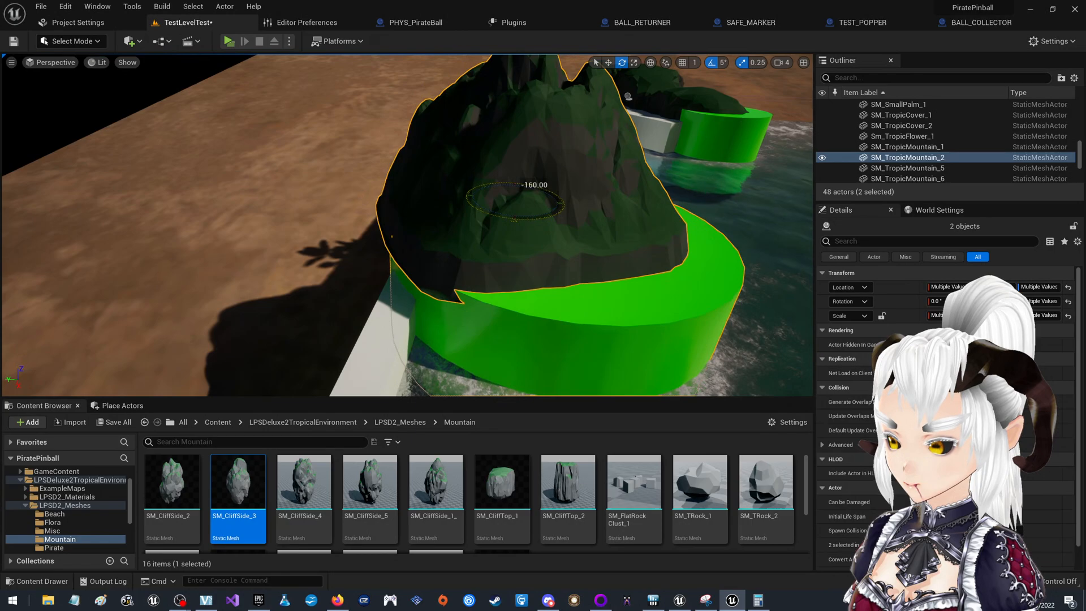
pyautogui.press('d')
pyautogui.moveTo(594, 184); pyautogui.dragTo(467, 190, button='right')
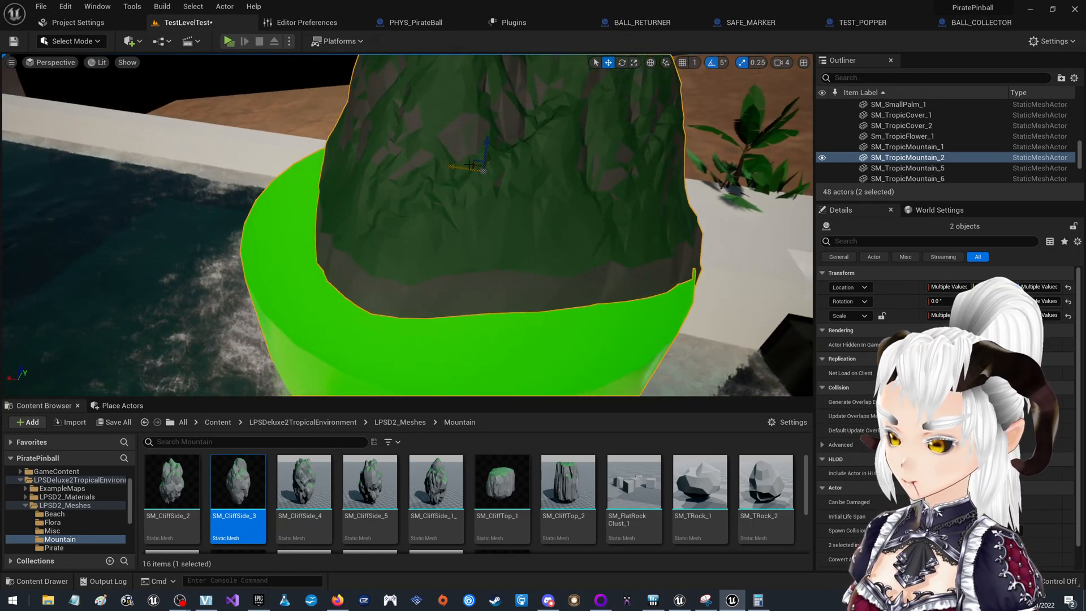
# Move the duplicated bumper and mountain into place on the side wall above the upper right flipper.
pyautogui.moveTo(482, 166); pyautogui.dragTo(497, 107)
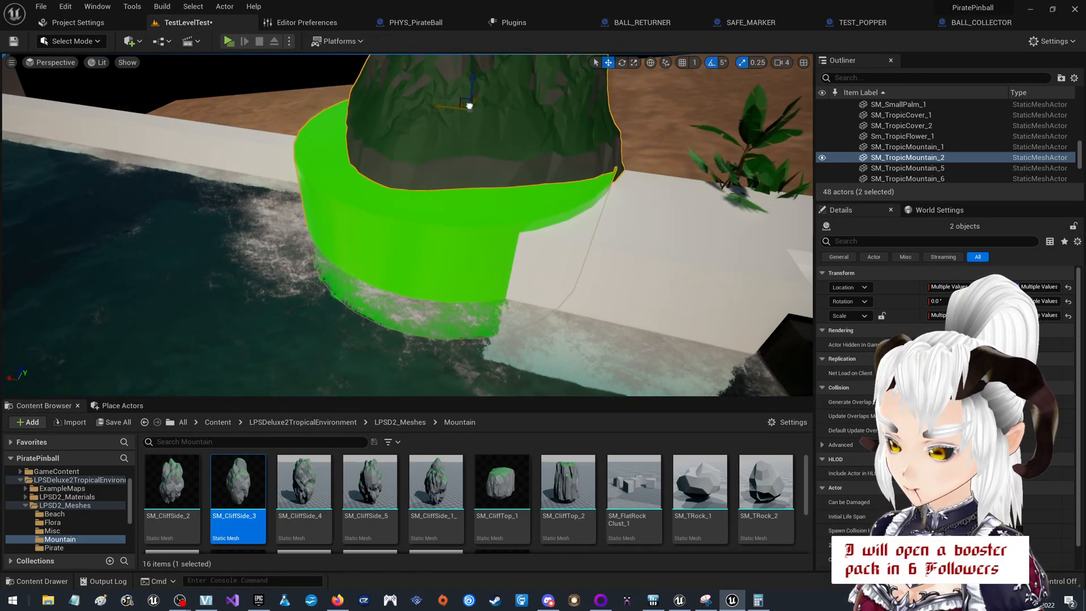
pyautogui.press('a')
pyautogui.moveTo(469, 170); pyautogui.dragTo(375, 193, button='right')
pyautogui.press('d')
pyautogui.press('s')
pyautogui.press('a')
pyautogui.press('d')
# Save the level, play-test the table with the new bumper, and end the preview.
pyautogui.click(14, 41)
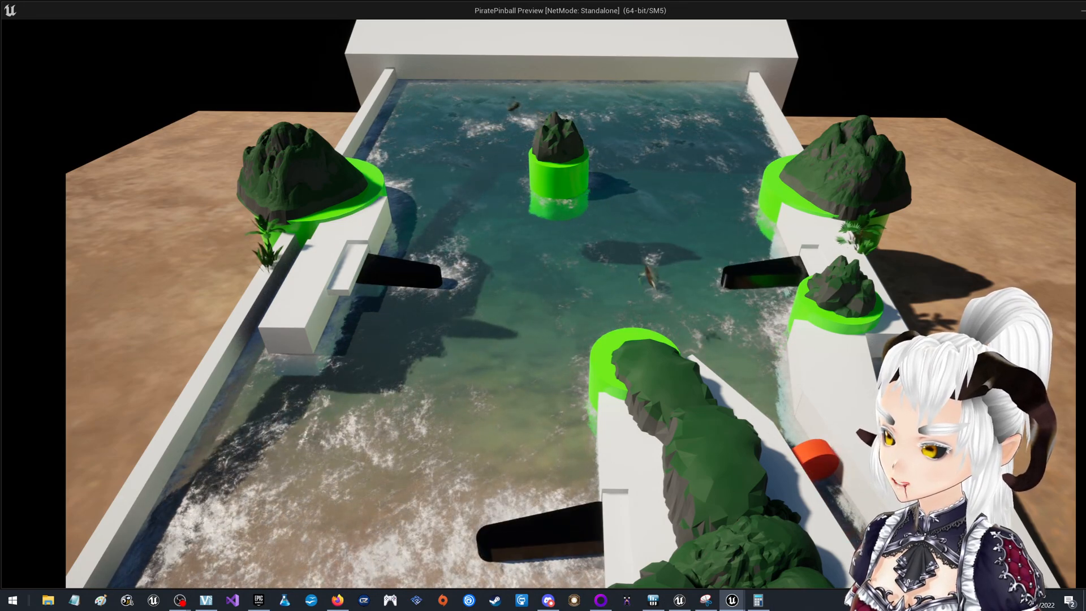
pyautogui.press('Right')
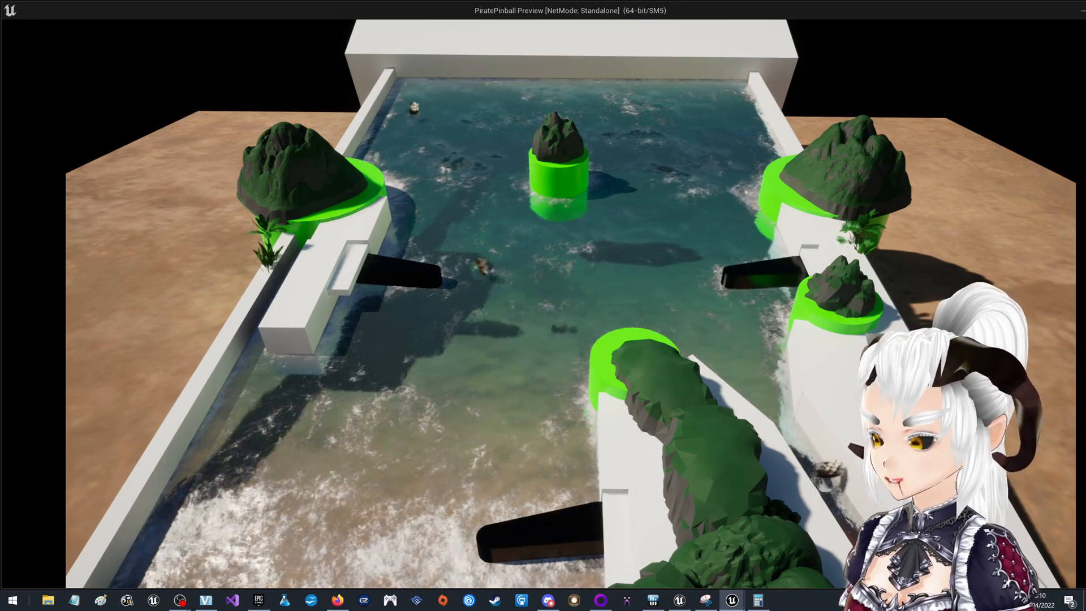
pyautogui.press('Escape')
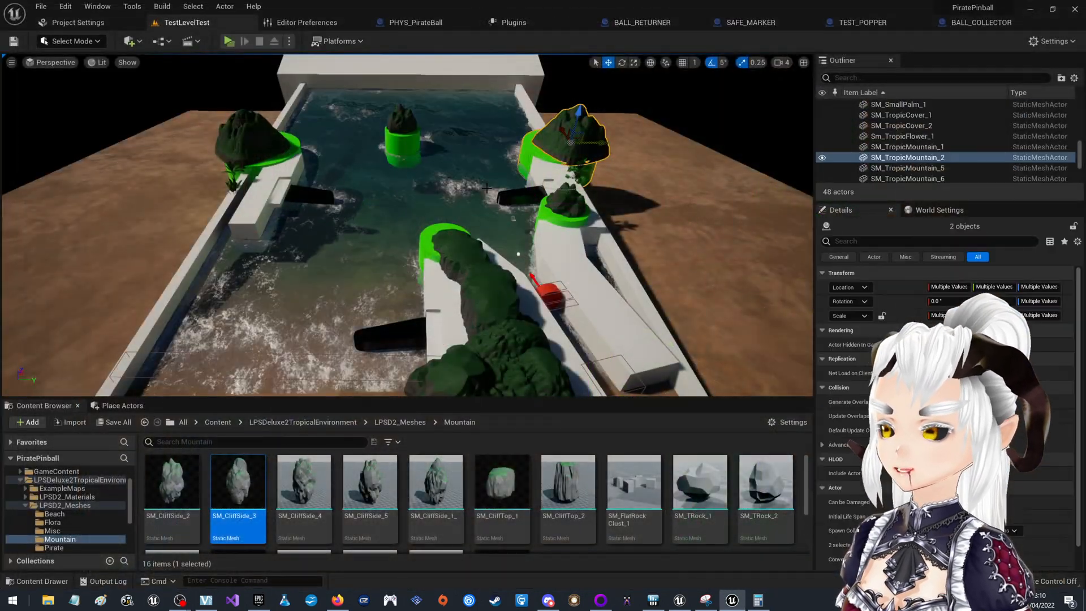